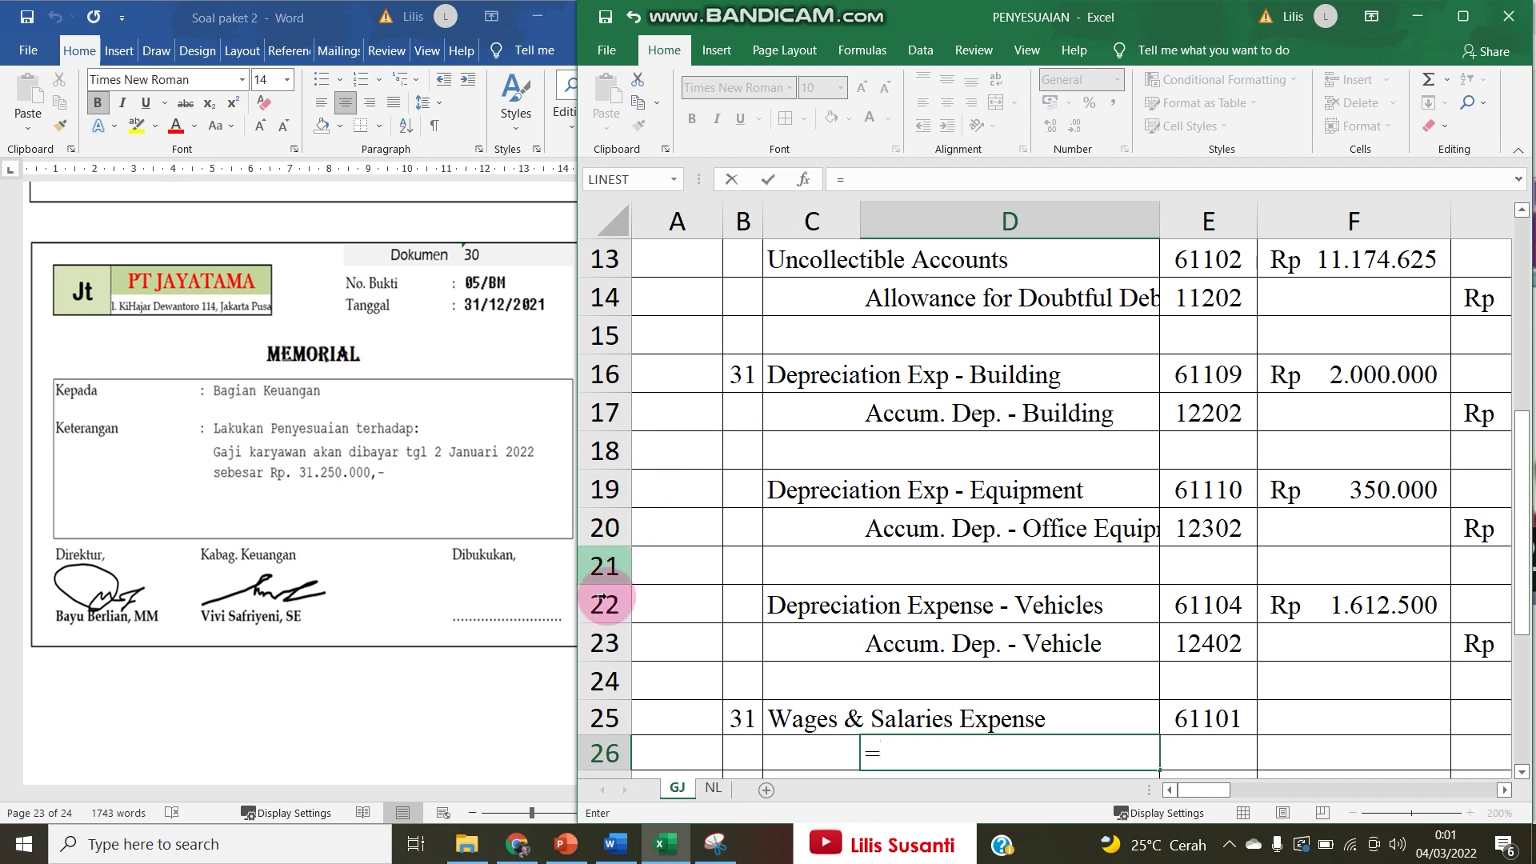
# Link D26 to the Accrued Expense name and E26 to its account code 21202 on the NL sheet.
pyautogui.click(713, 788)
pyautogui.scroll(9, 698, 636)
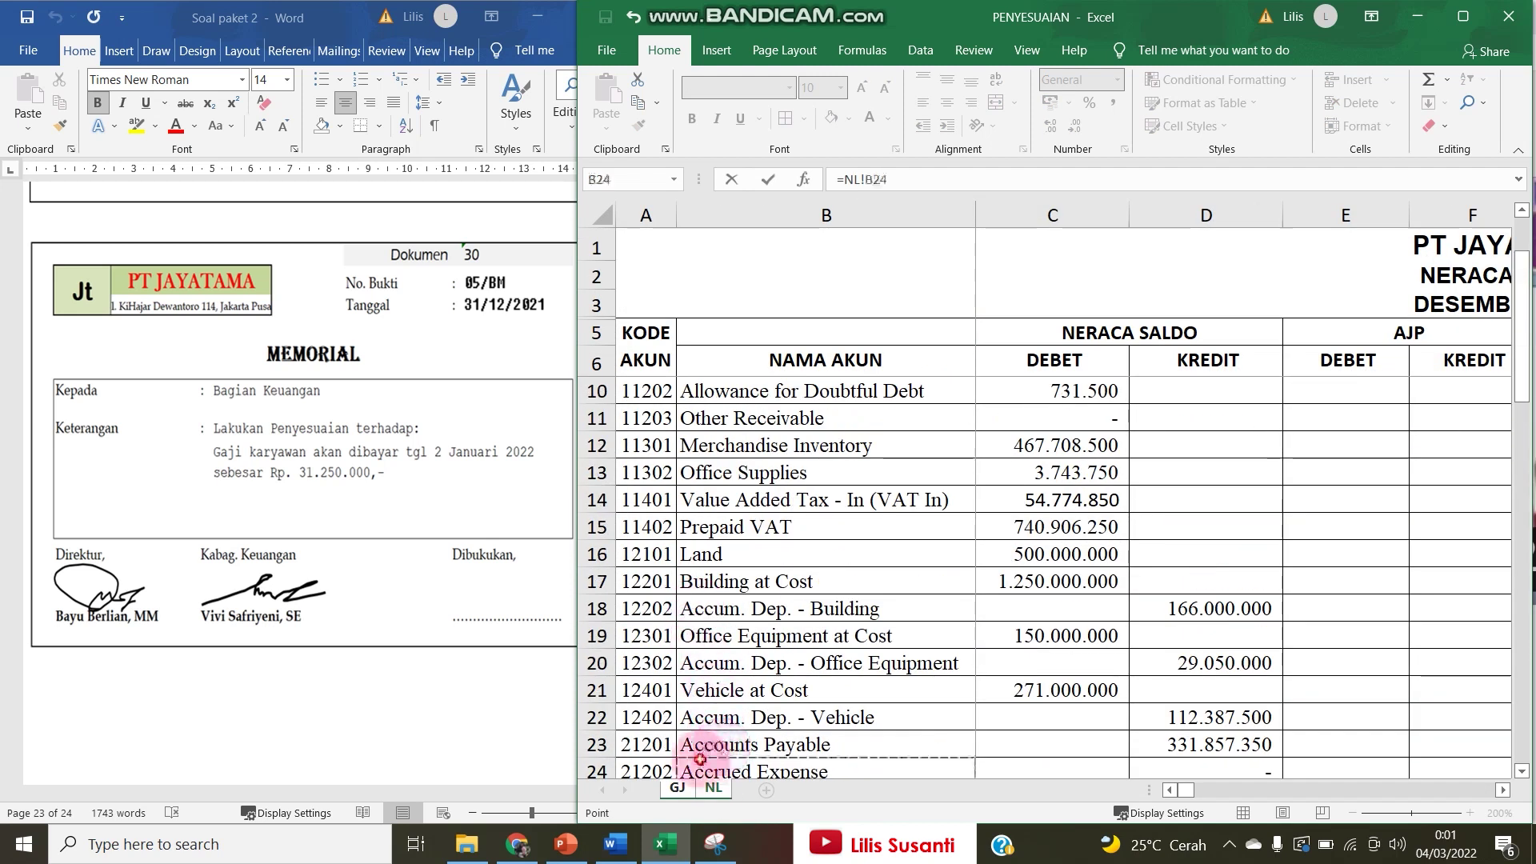
pyautogui.press('Tab')
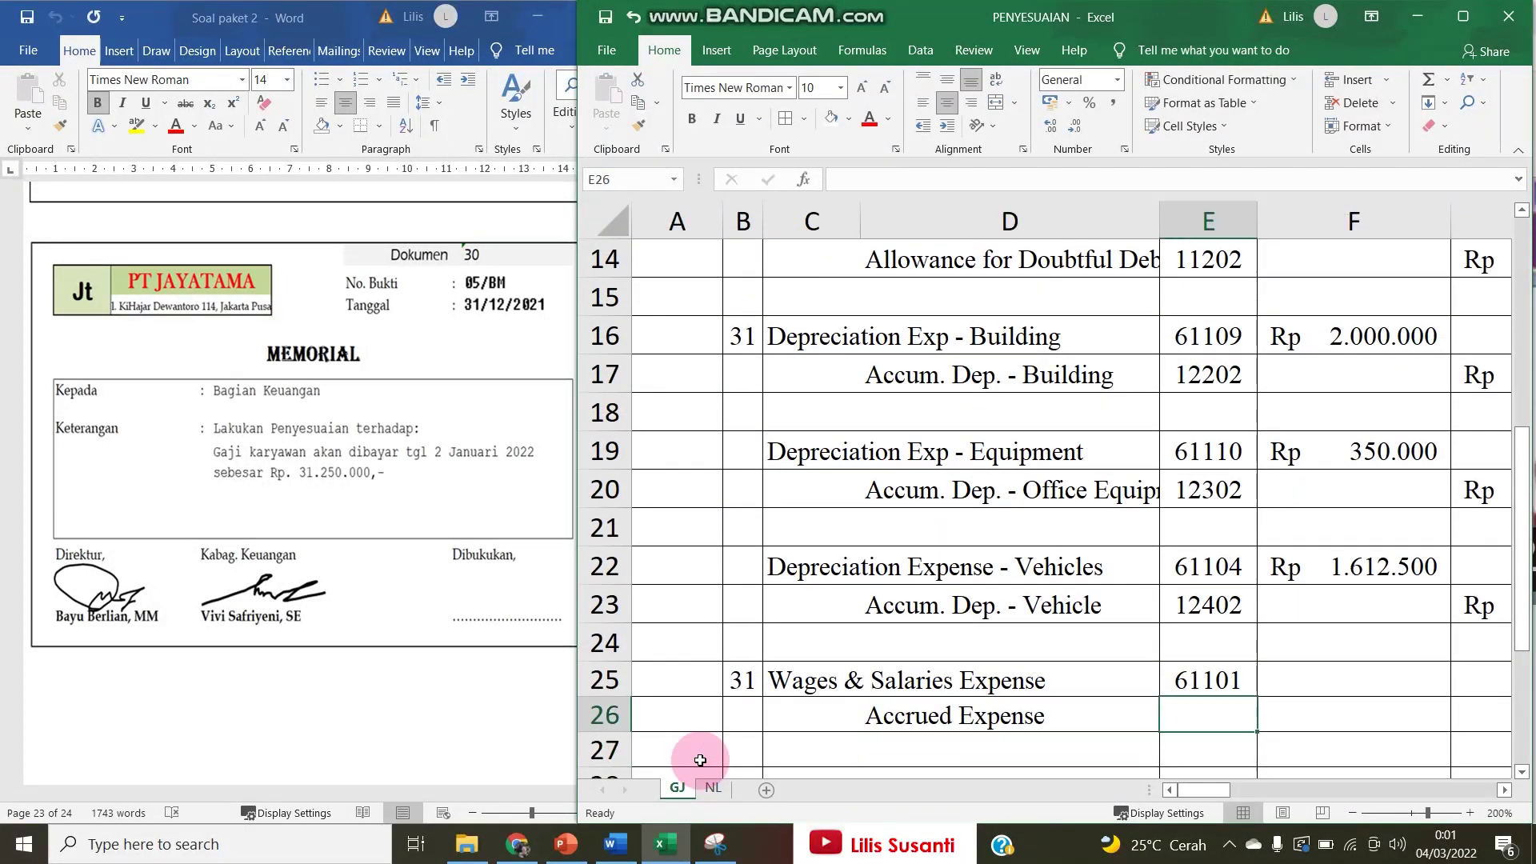
pyautogui.write('=')
pyautogui.click(714, 789)
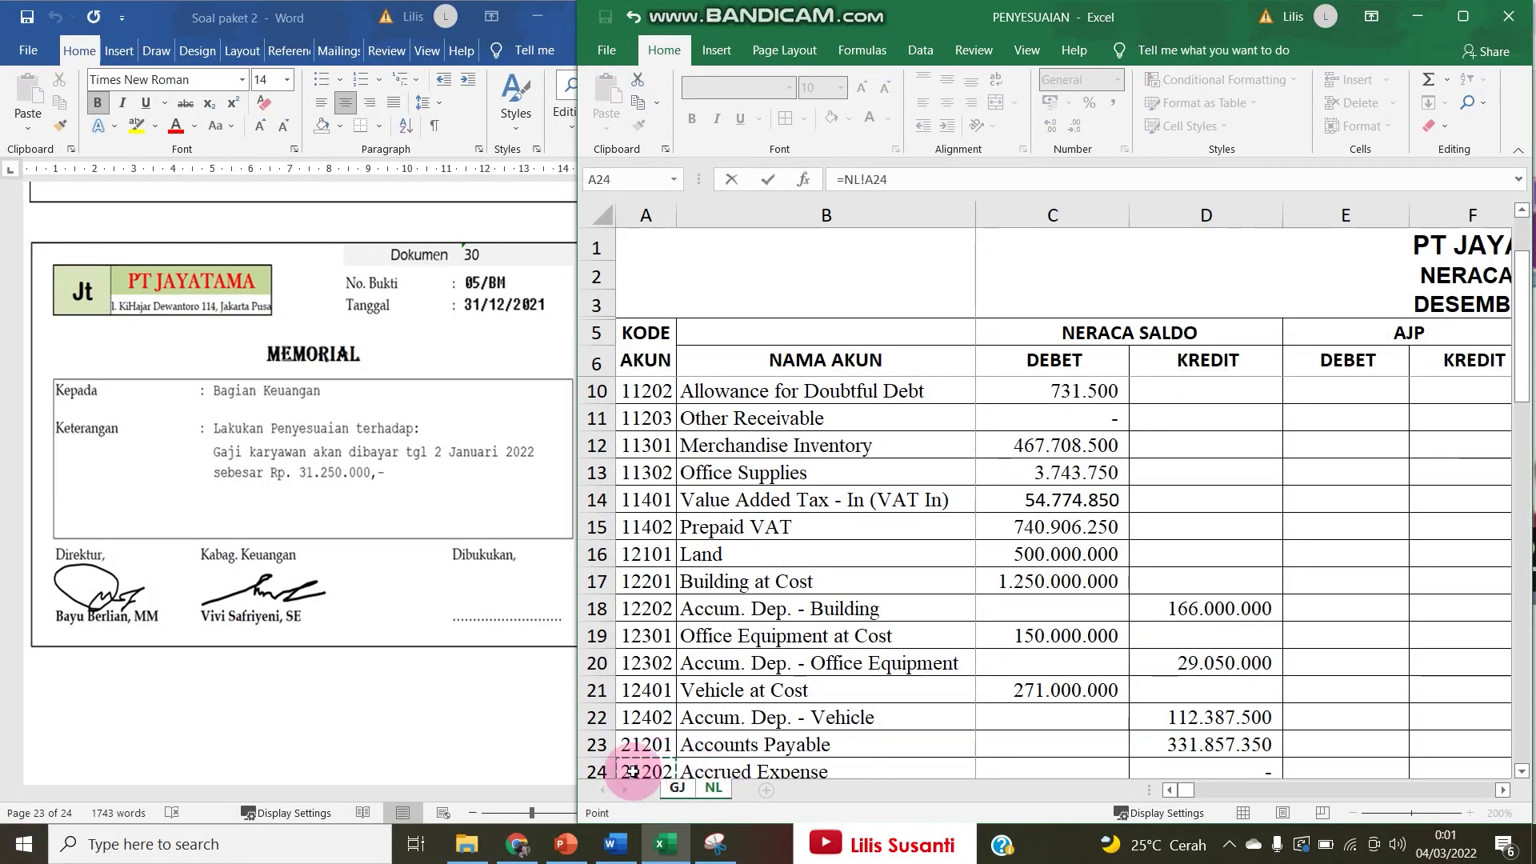
pyautogui.press('Return')
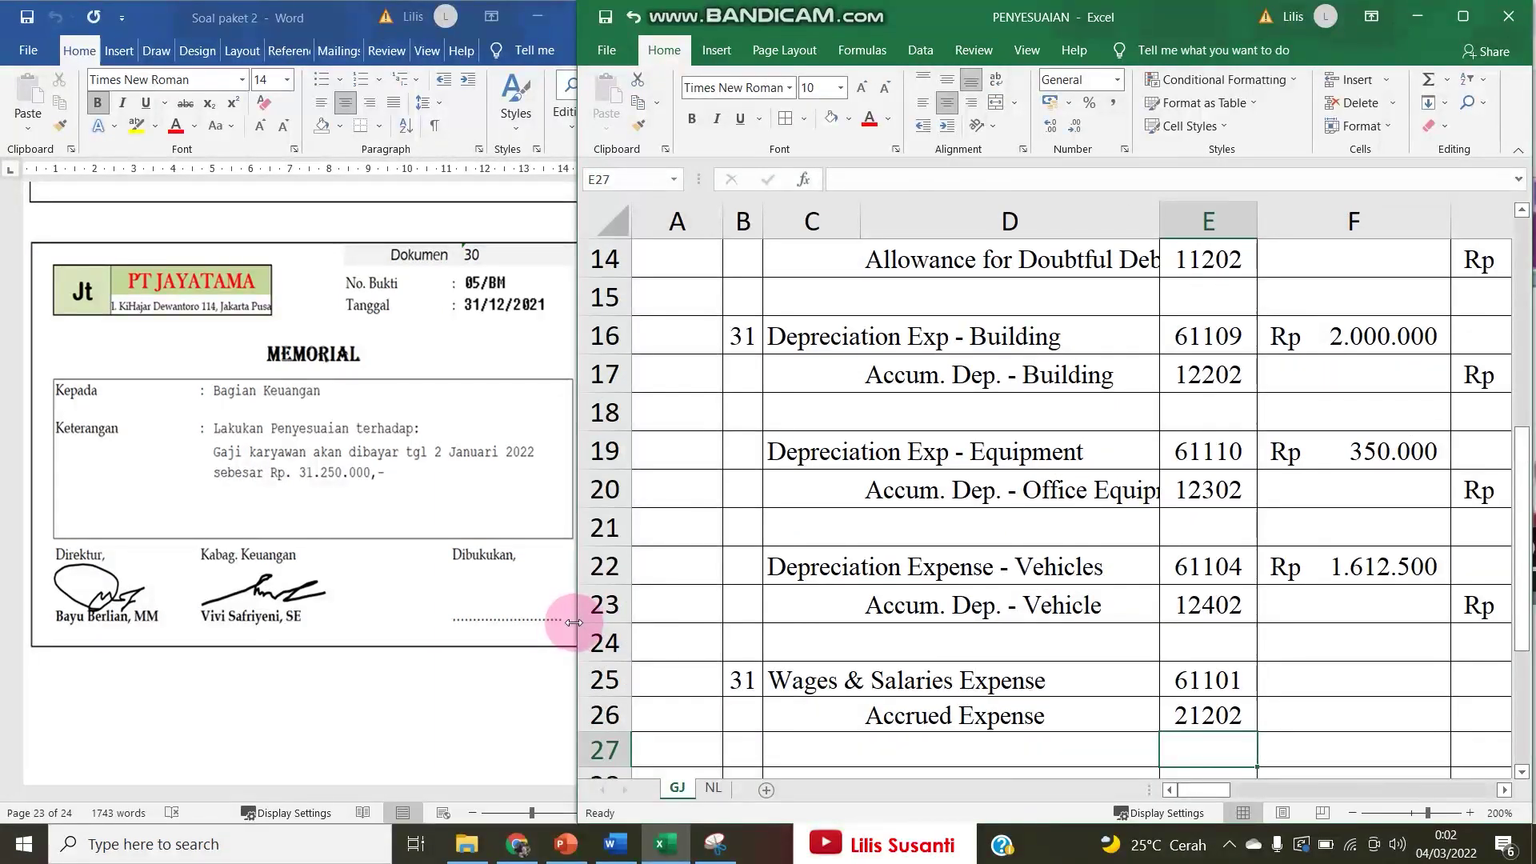
# Enter 31250000 as the Wages & Salaries Expense debit in F25 and credit Accrued Expense in G26 with =F25.
pyautogui.moveTo(570, 623); pyautogui.dragTo(439, 660)
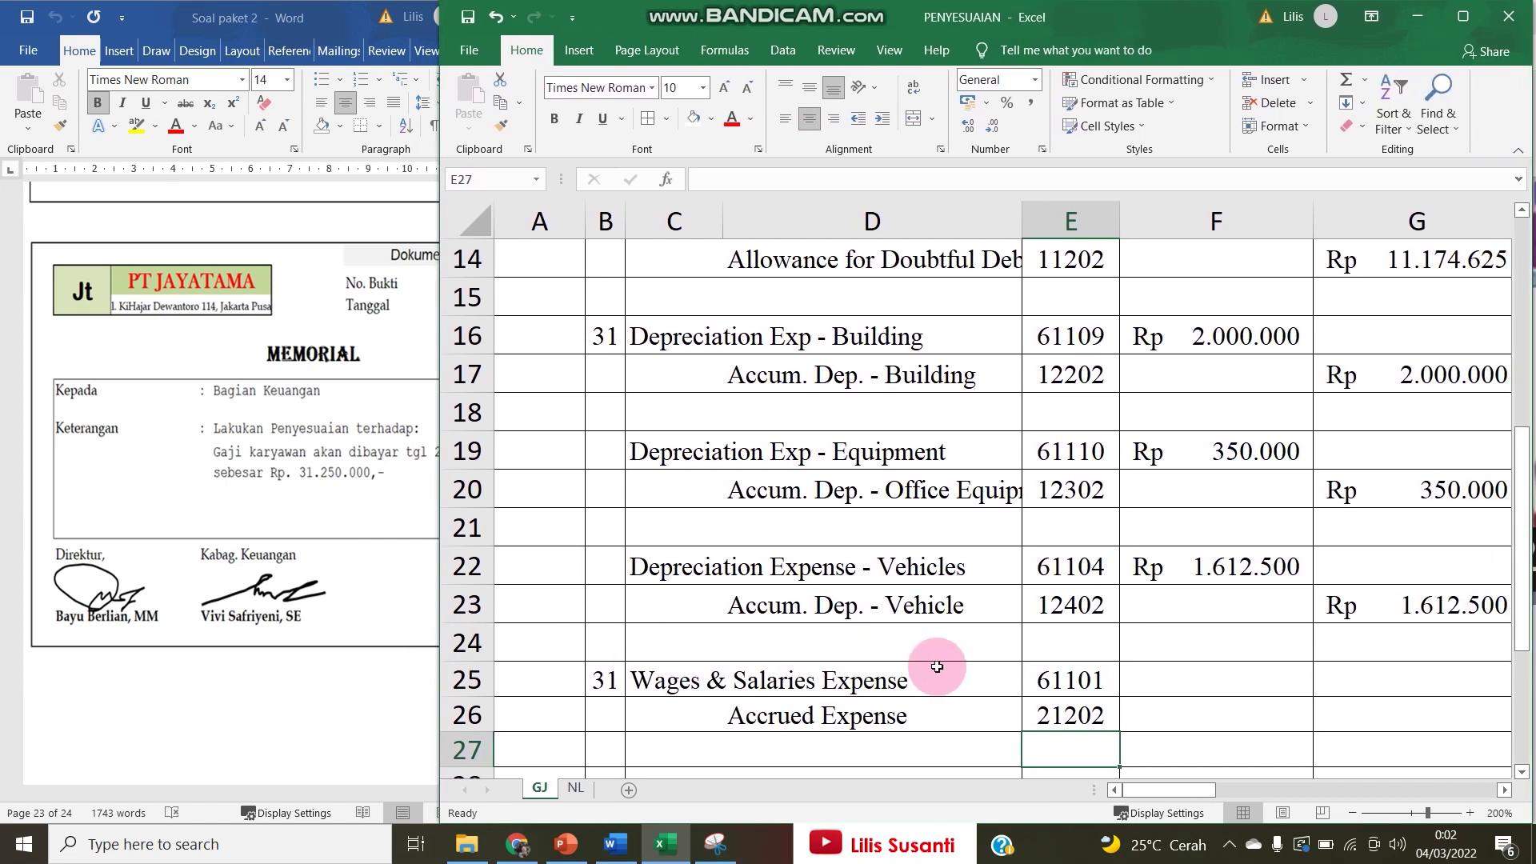
pyautogui.click(1157, 686)
pyautogui.write('31250000')
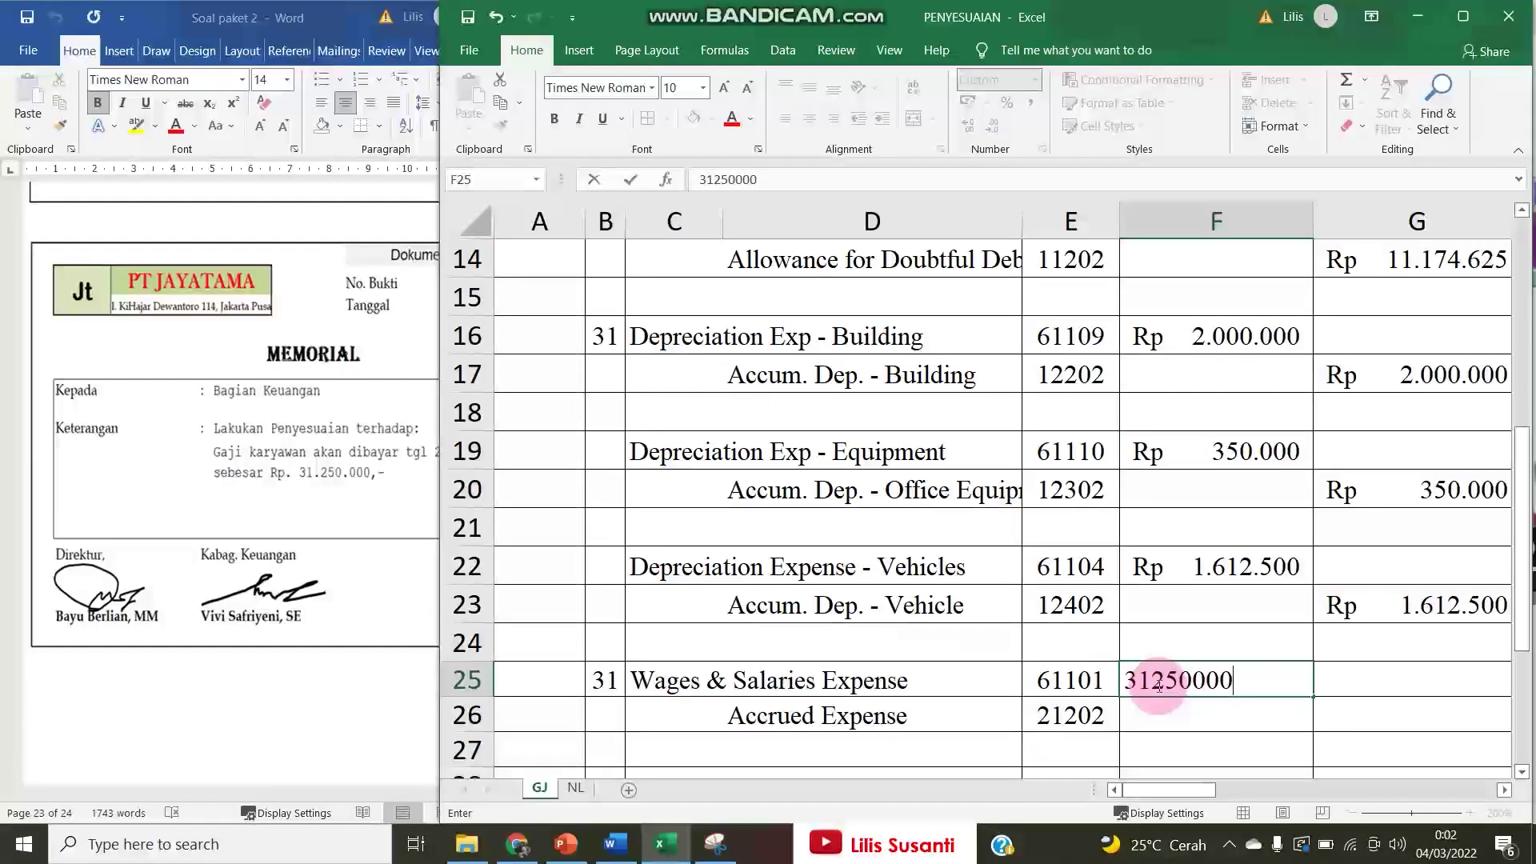
pyautogui.press('Return')
pyautogui.press('Right')
pyautogui.write('=')
pyautogui.click(1158, 684)
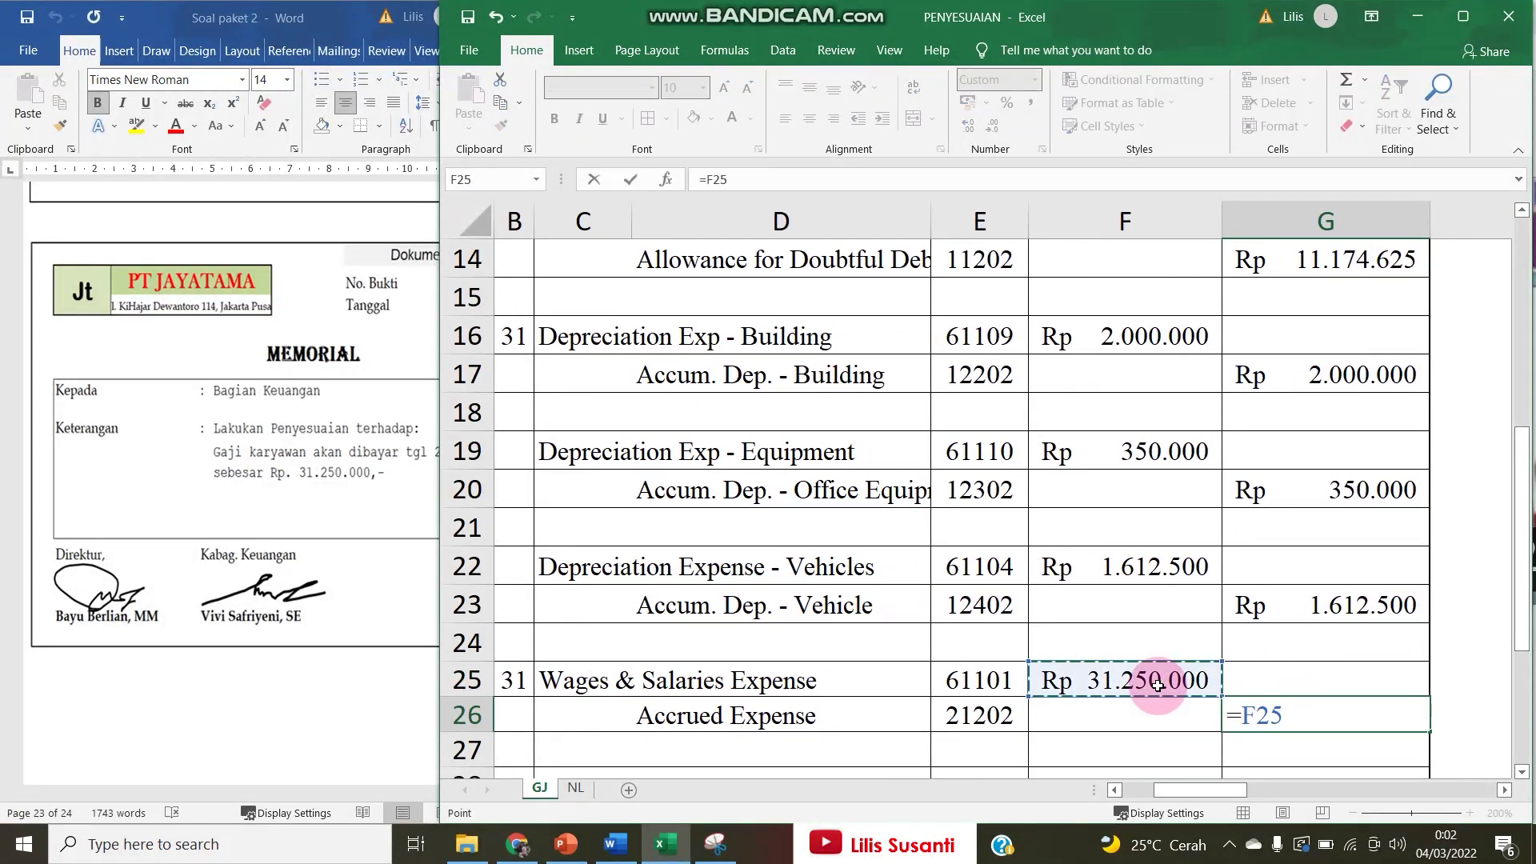
pyautogui.press('Return')
# Switch to the Word document and read the dividend distribution memorial, Dokumen 31.
pyautogui.scroll(1, 833, 685)
pyautogui.scroll(-1, 565, 596)
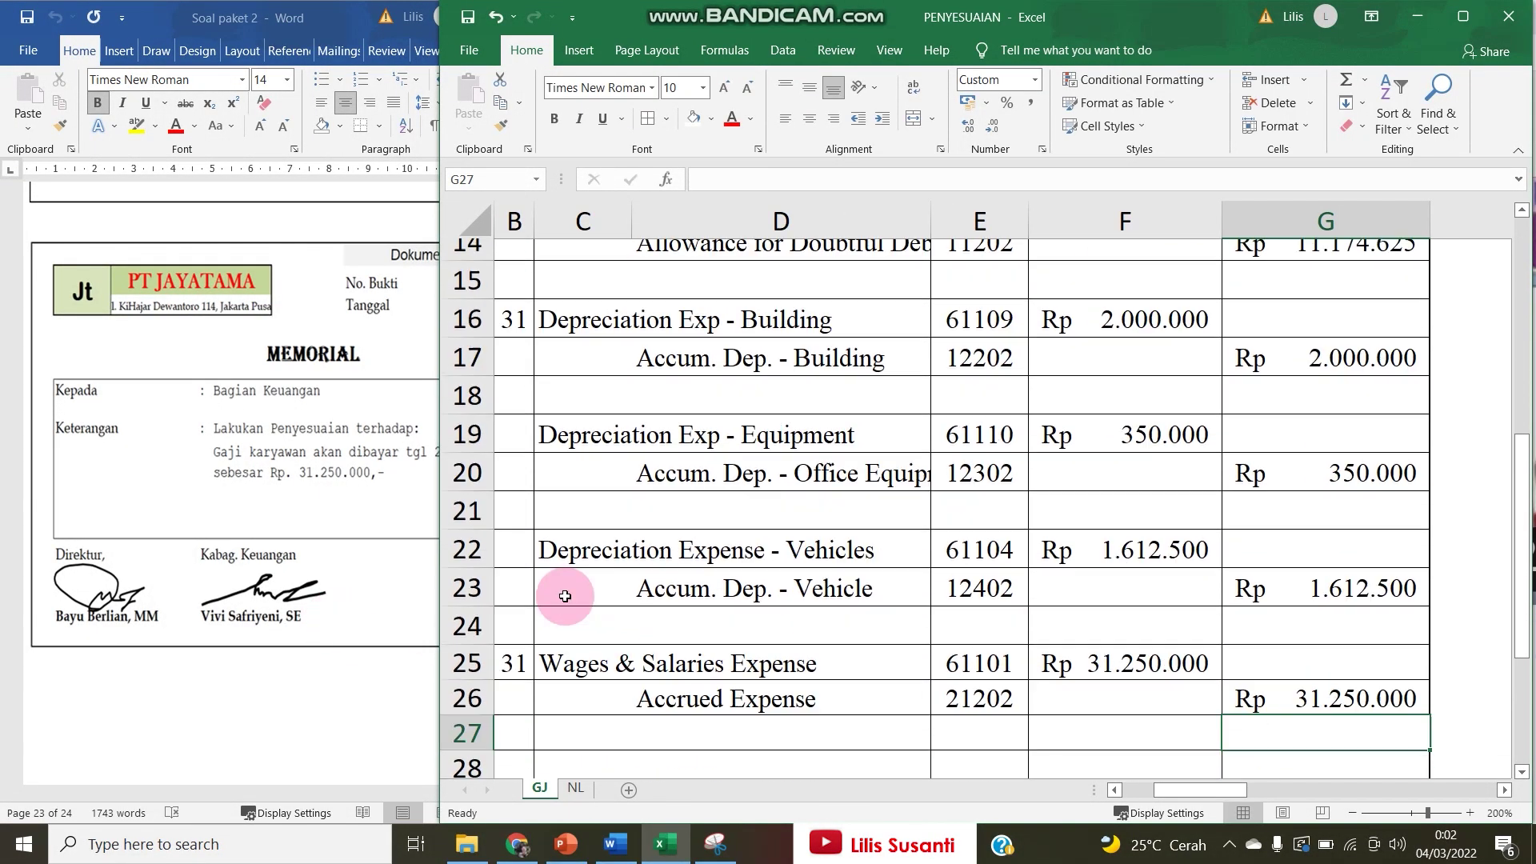
pyautogui.scroll(-1, 565, 596)
pyautogui.click(183, 605)
pyautogui.scroll(-10, 184, 606)
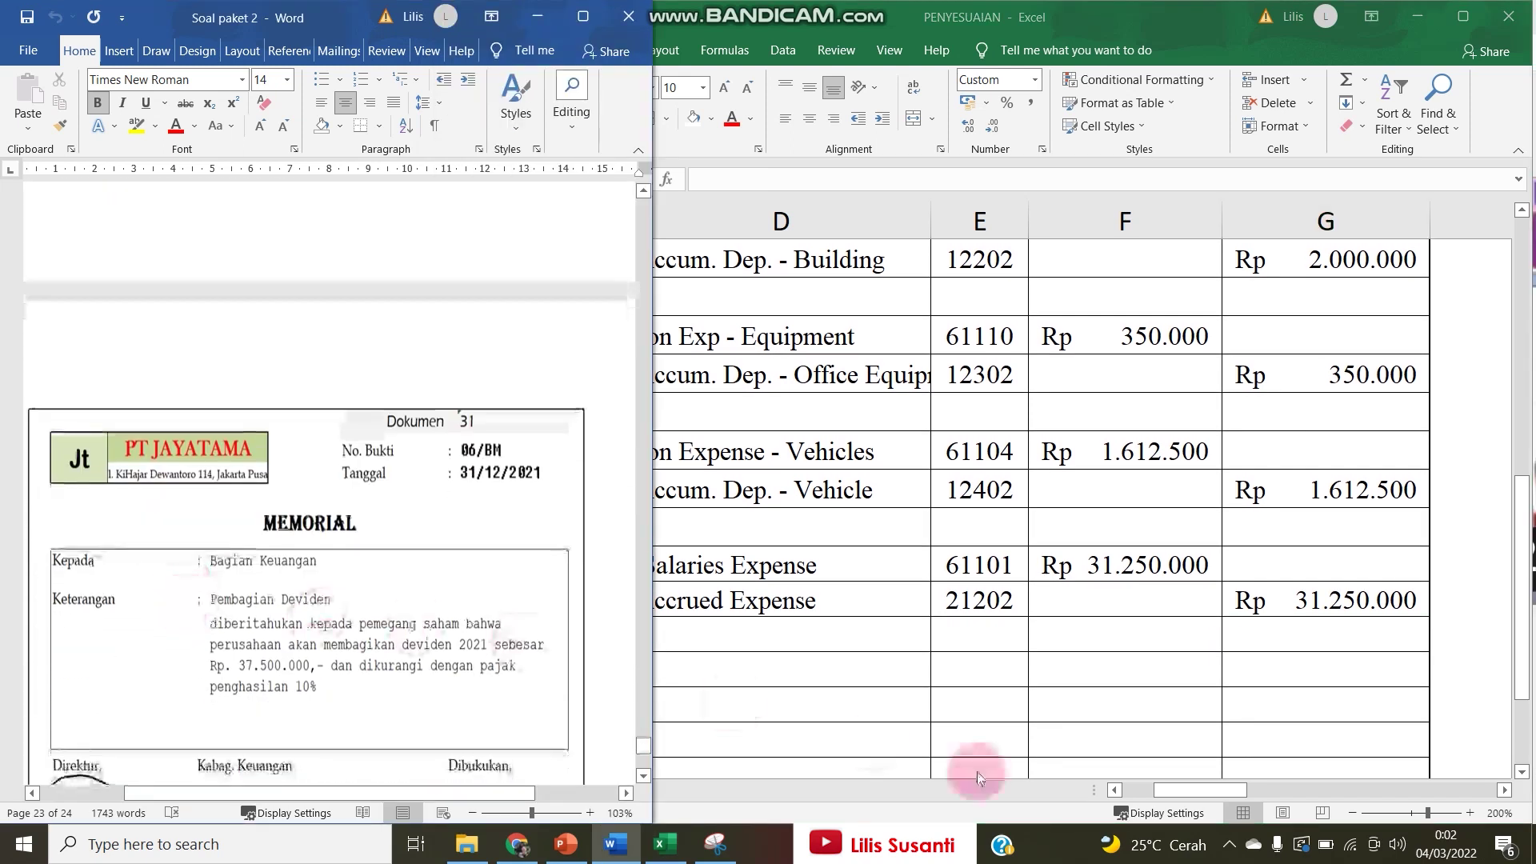
pyautogui.scroll(-3, 531, 455)
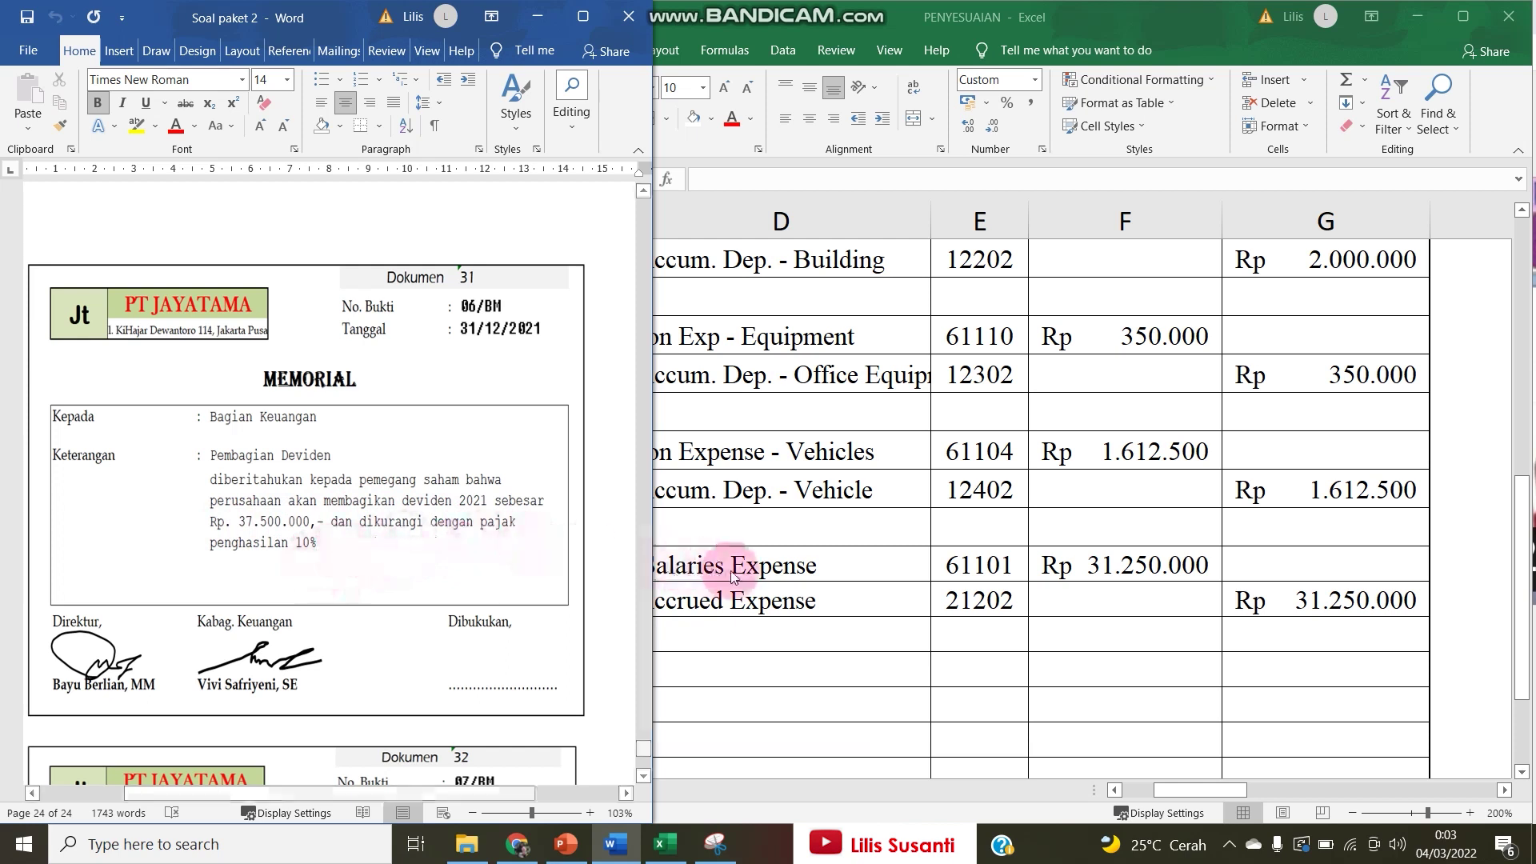
# Switch back to Excel and insert blank rows at rows 28 to 31 of the GJ sheet.
pyautogui.click(690, 589)
pyautogui.scroll(-2, 515, 651)
pyautogui.moveTo(514, 439); pyautogui.dragTo(512, 531)
pyautogui.hotkey('alt', 'h')
pyautogui.press('i')
pyautogui.press('r')
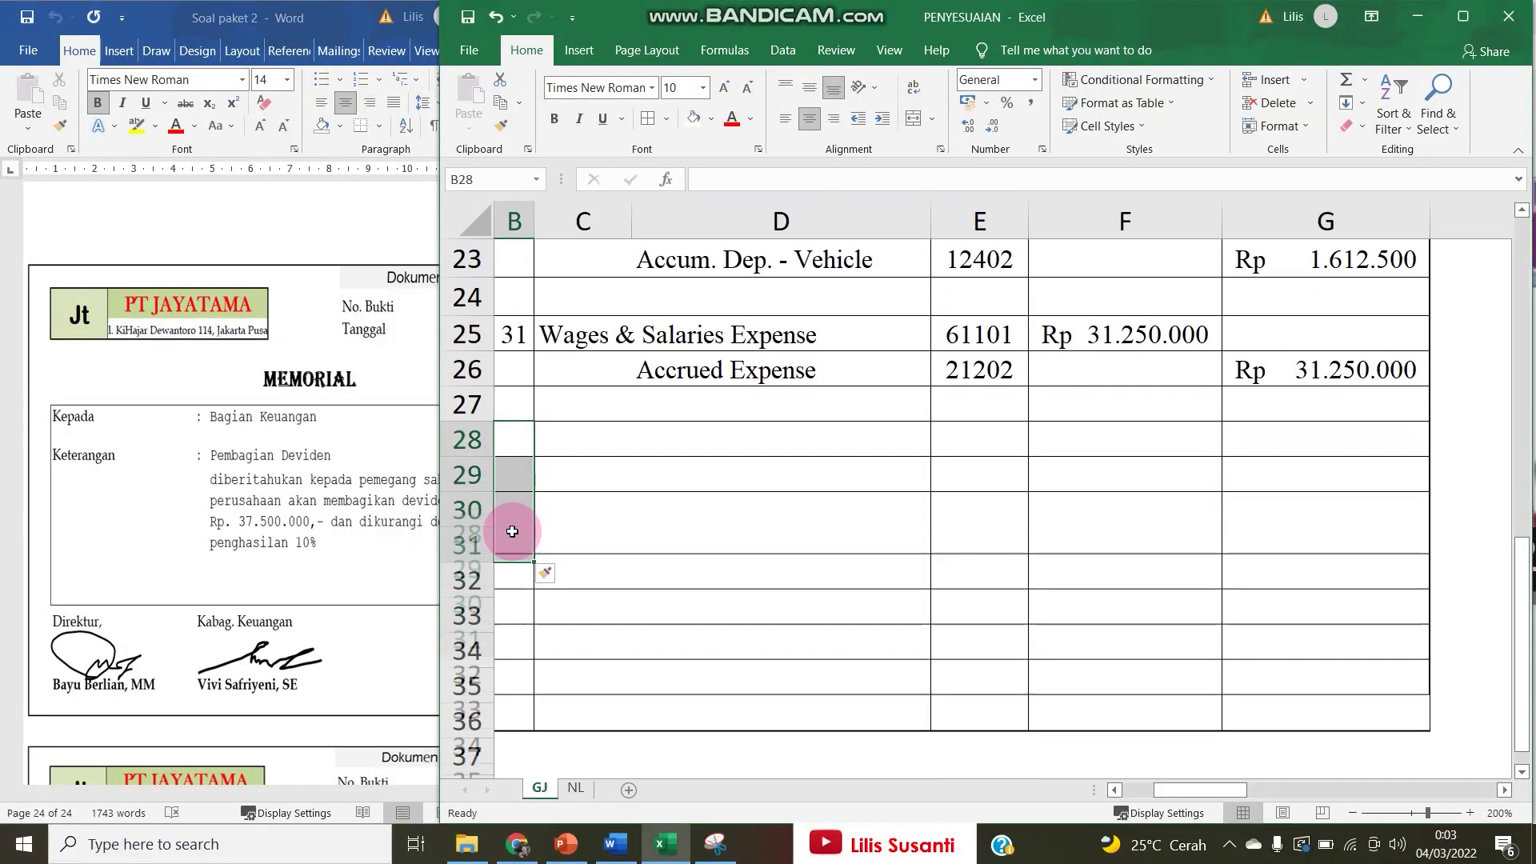
pyautogui.hotkey('shift', 'BackSpace')
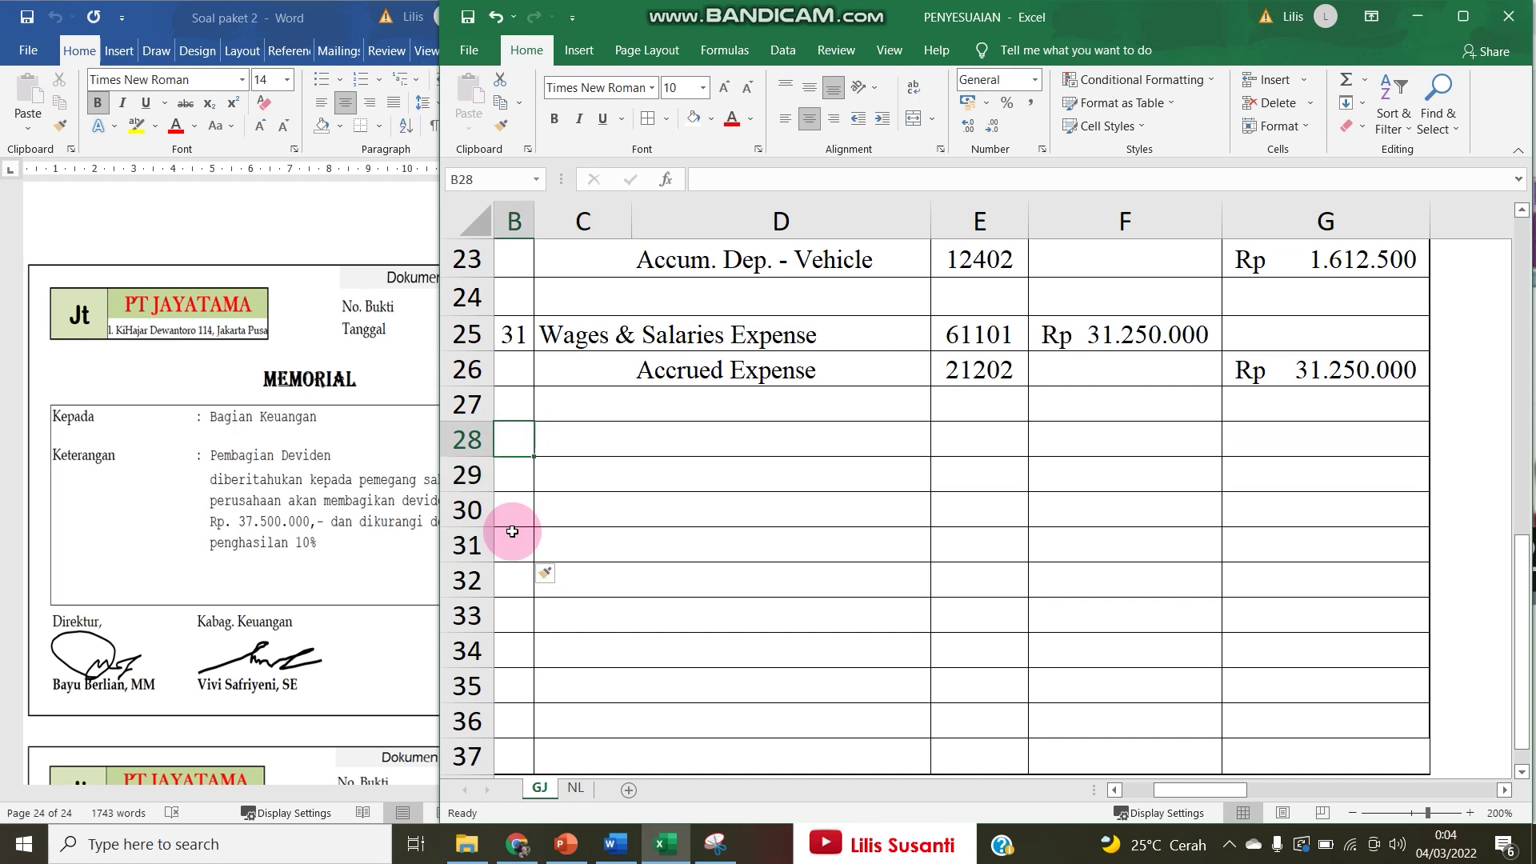
# Start the dividend entry in row 28 with date 31 and link C28 to the Dividend account name on the NL sheet.
pyautogui.write('31')
pyautogui.press('Tab')
pyautogui.write('=')
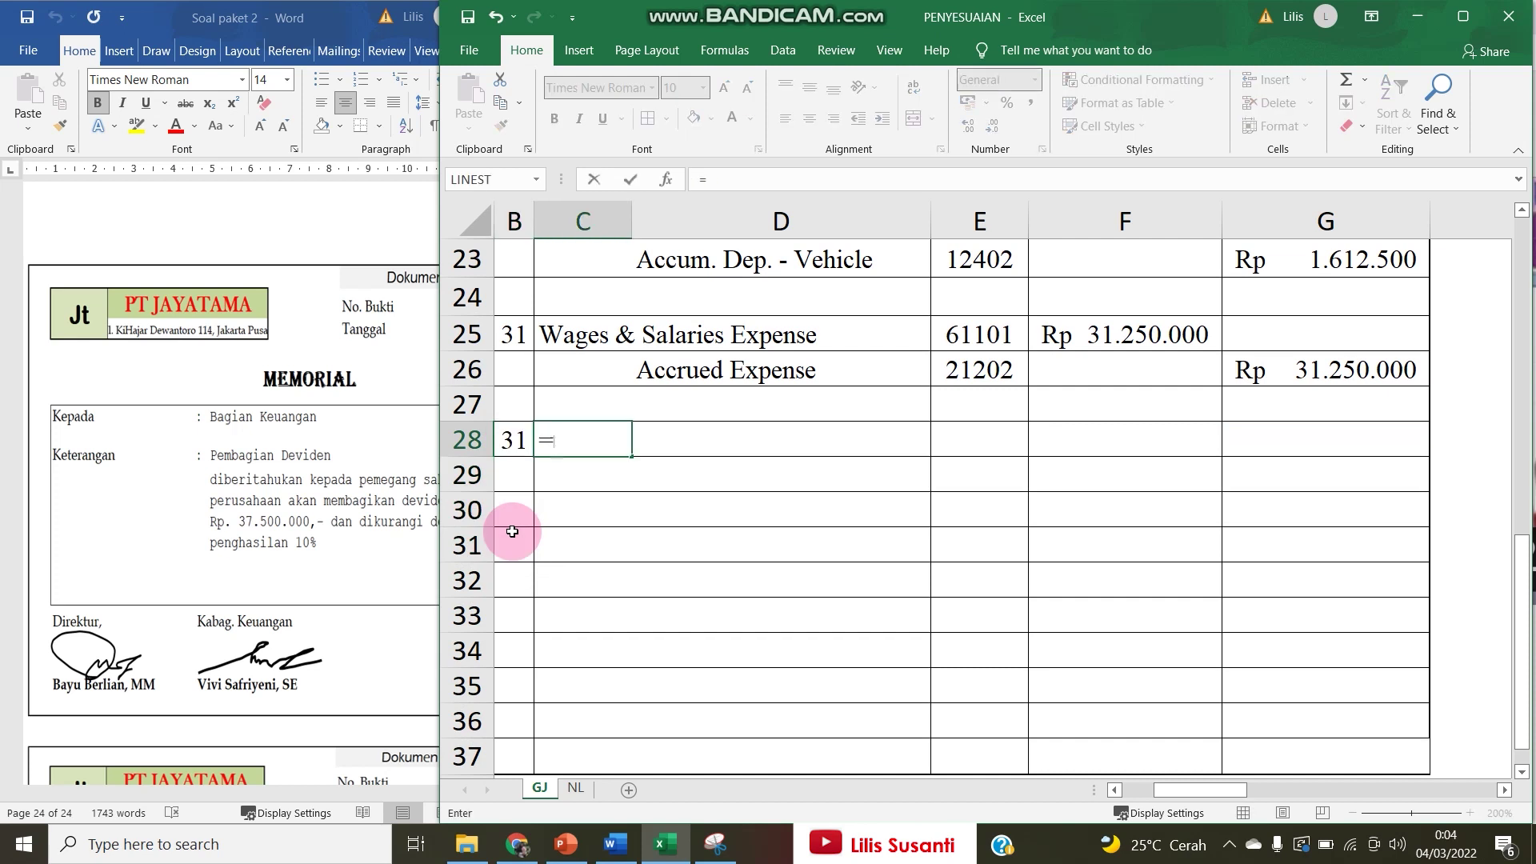
pyautogui.click(575, 788)
pyautogui.scroll(-3, 567, 531)
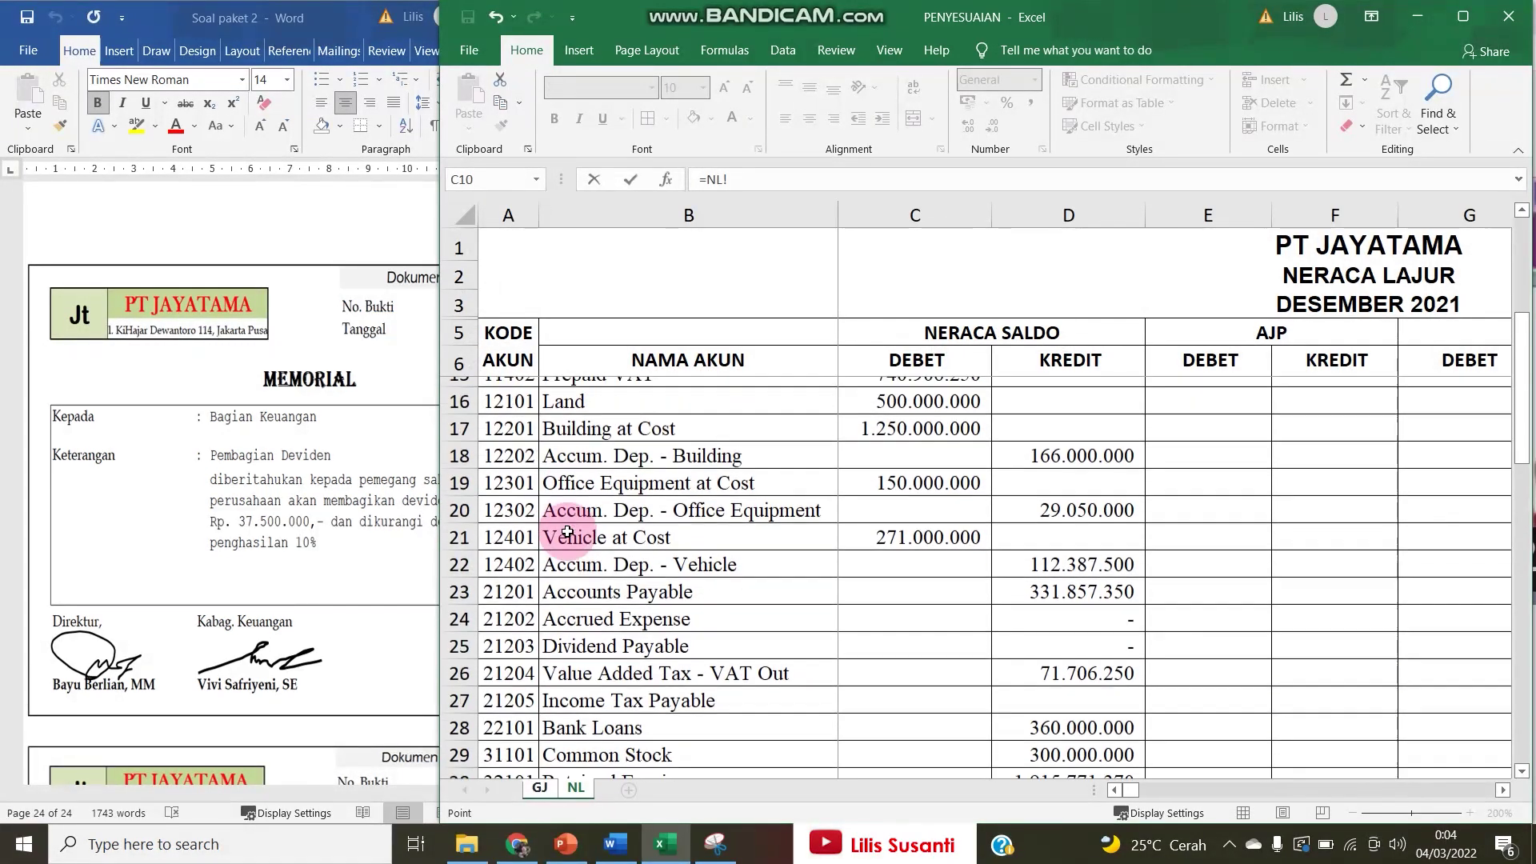
pyautogui.click(569, 720)
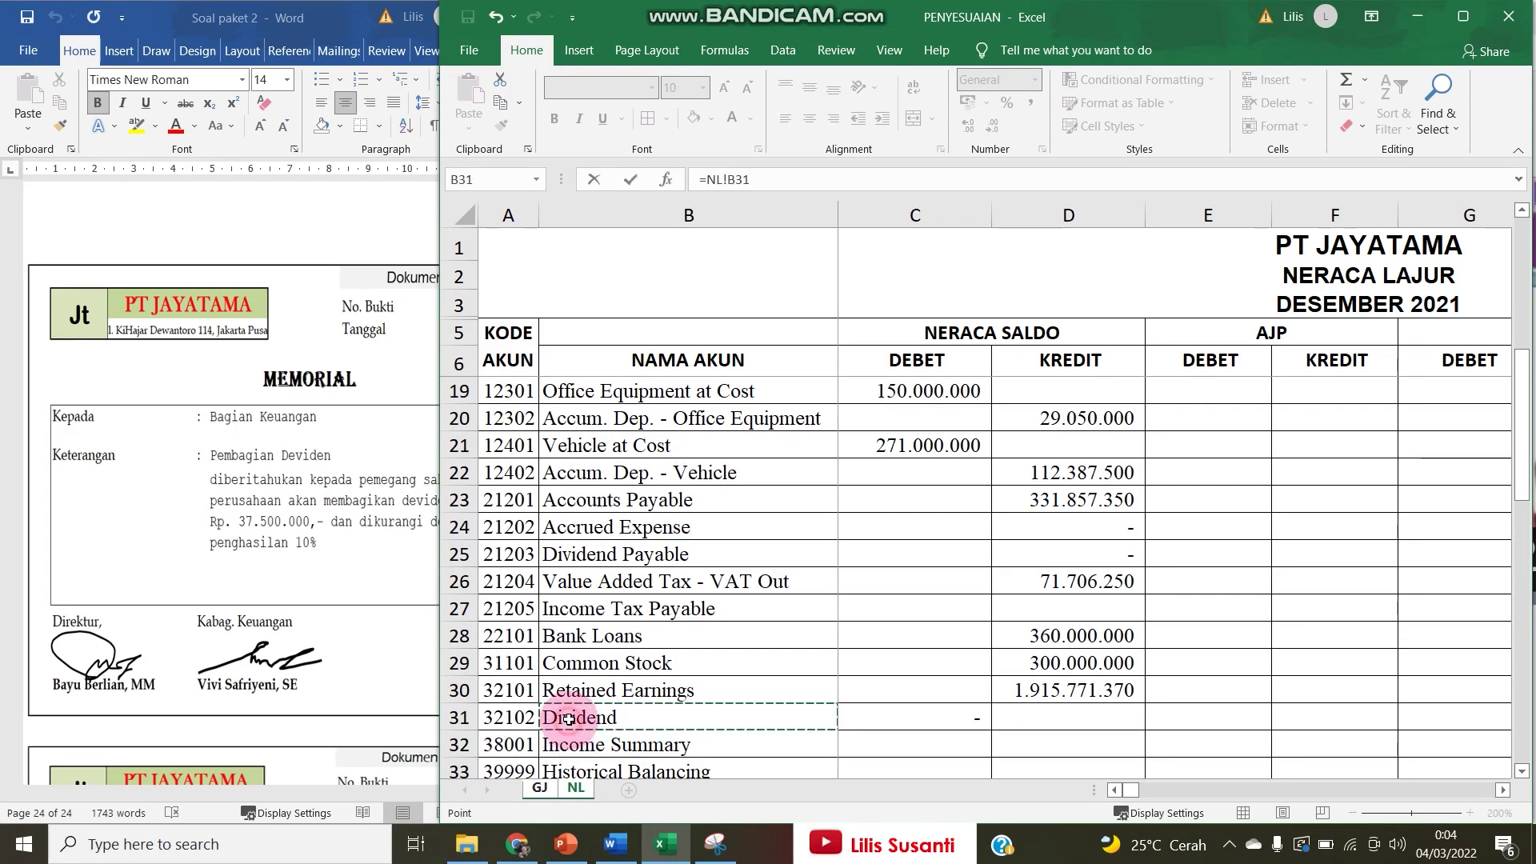
pyautogui.press('Tab')
pyautogui.press('Tab')
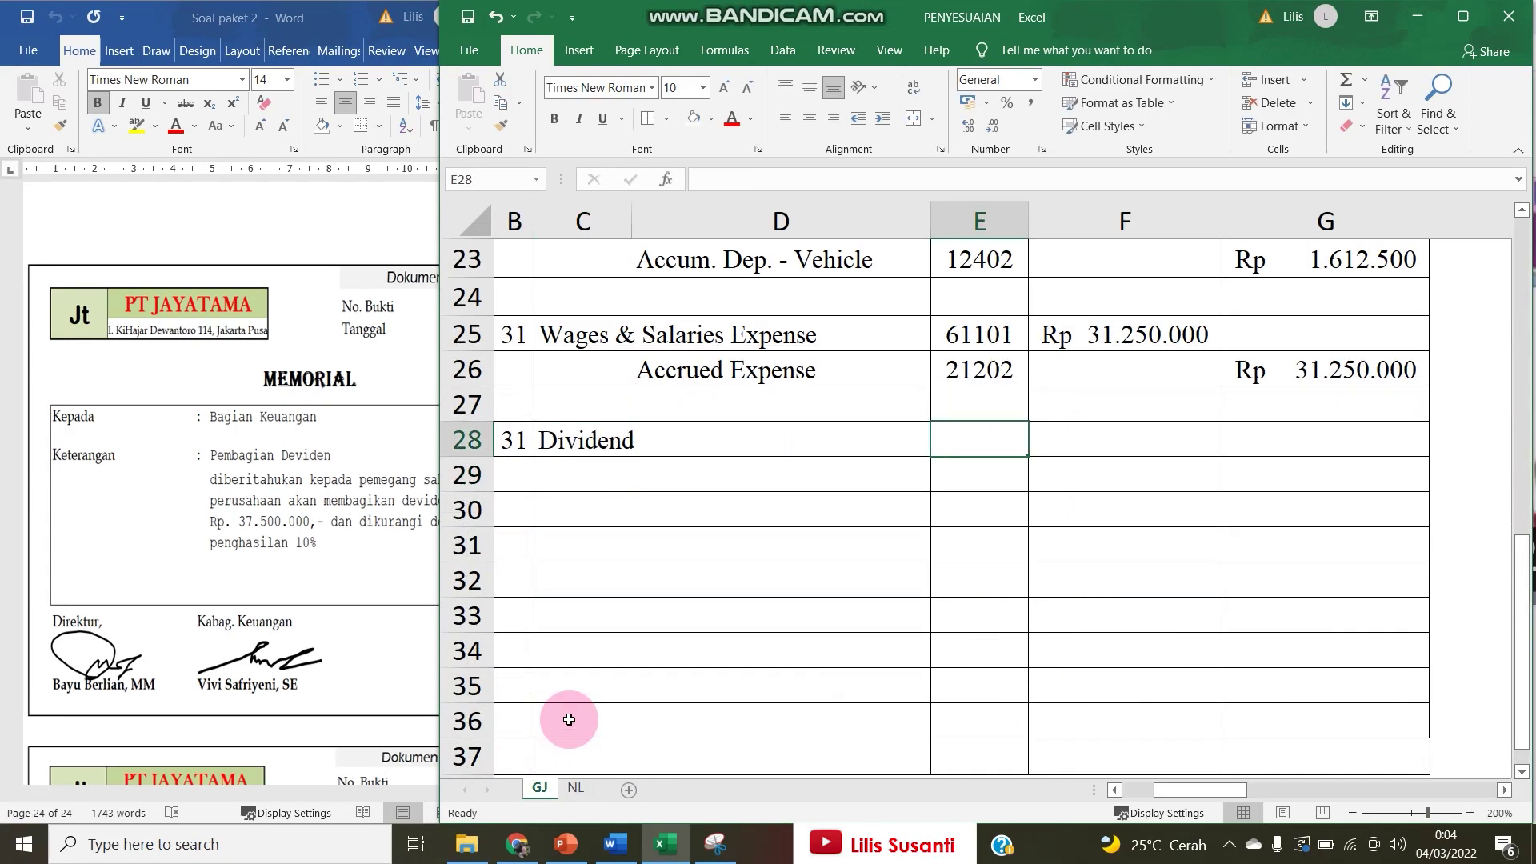
# Link E28 to the Dividend account code 32102 on the NL sheet and enter 37500000 as its debit in F28.
pyautogui.write('=')
pyautogui.click(571, 789)
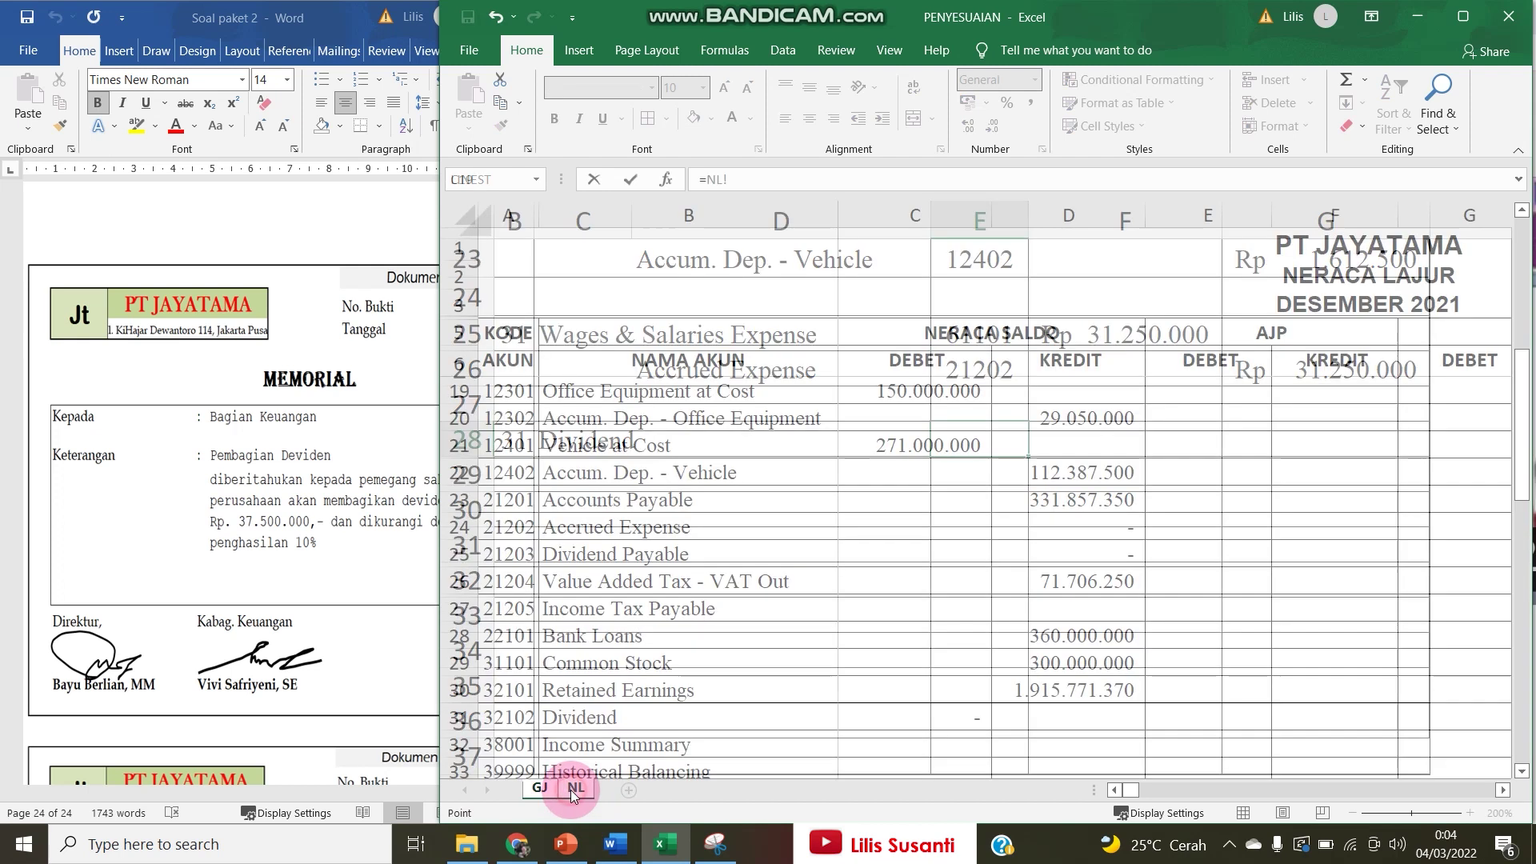
pyautogui.click(512, 717)
pyautogui.press('Return')
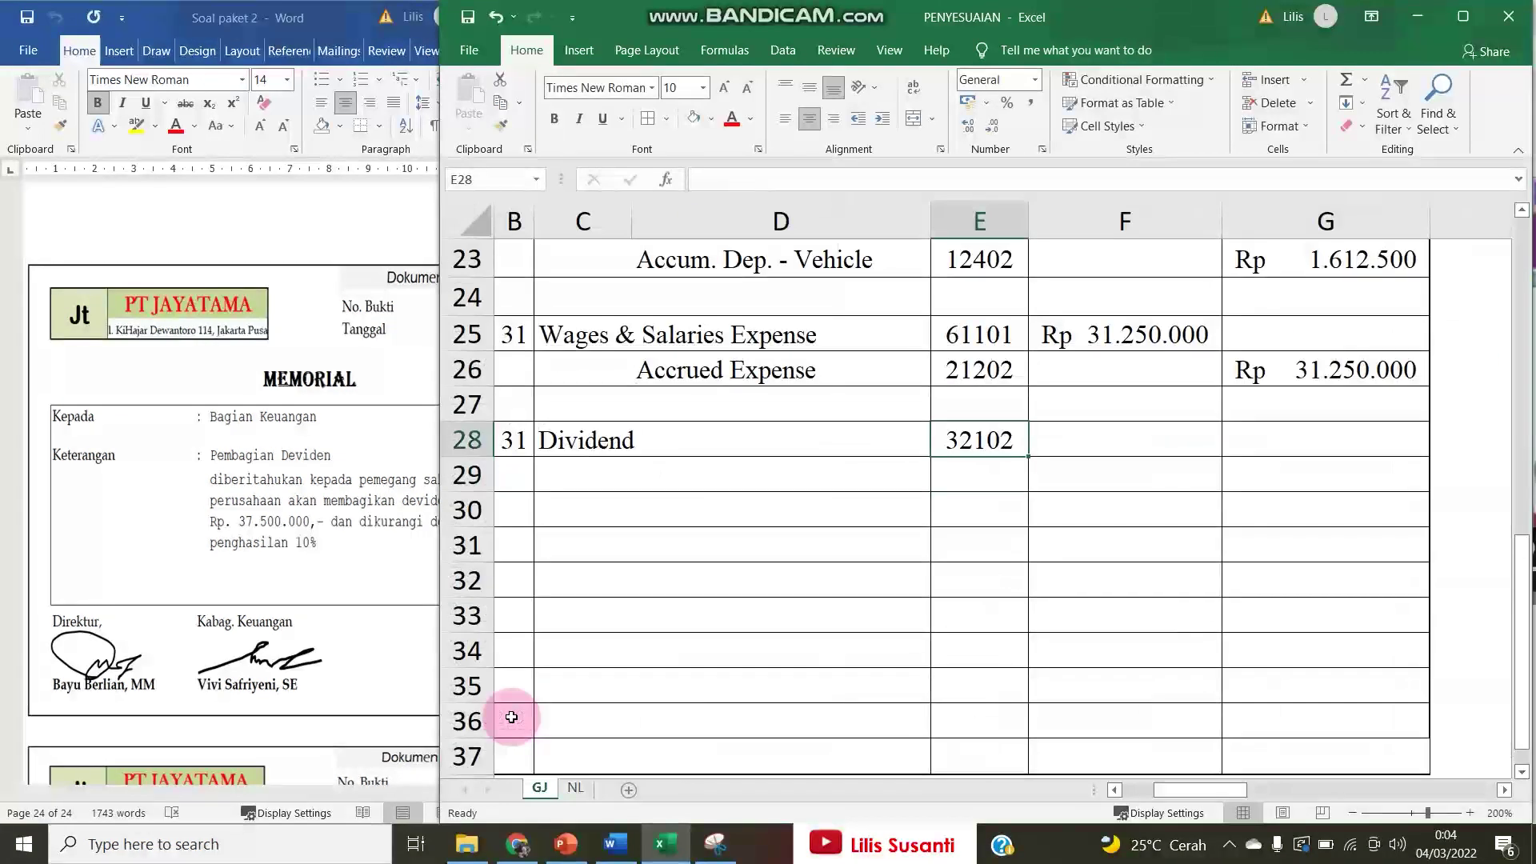
pyautogui.press('Tab')
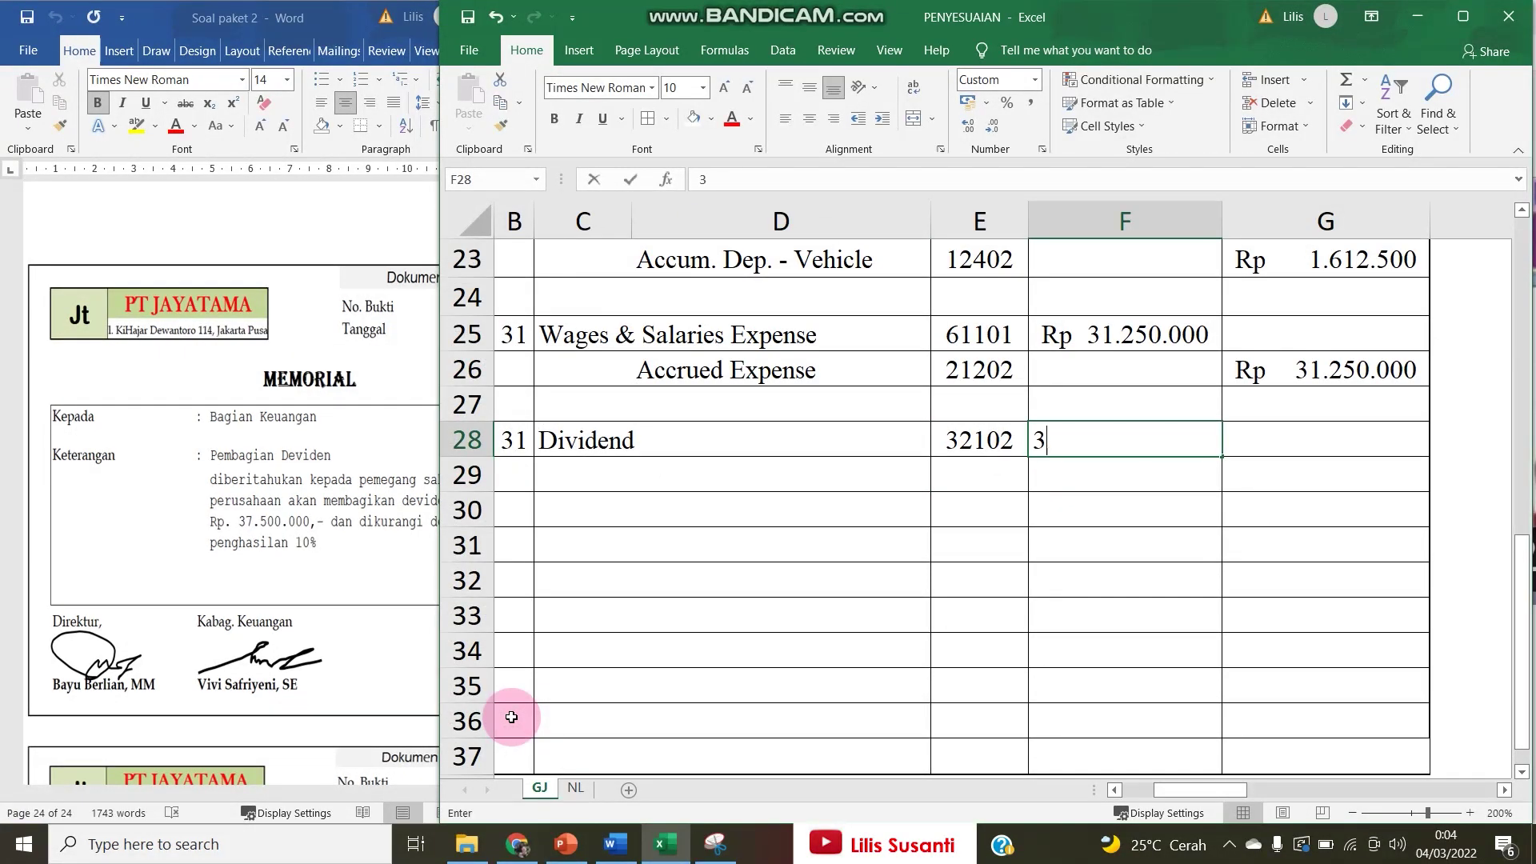
pyautogui.write('37.500.0')
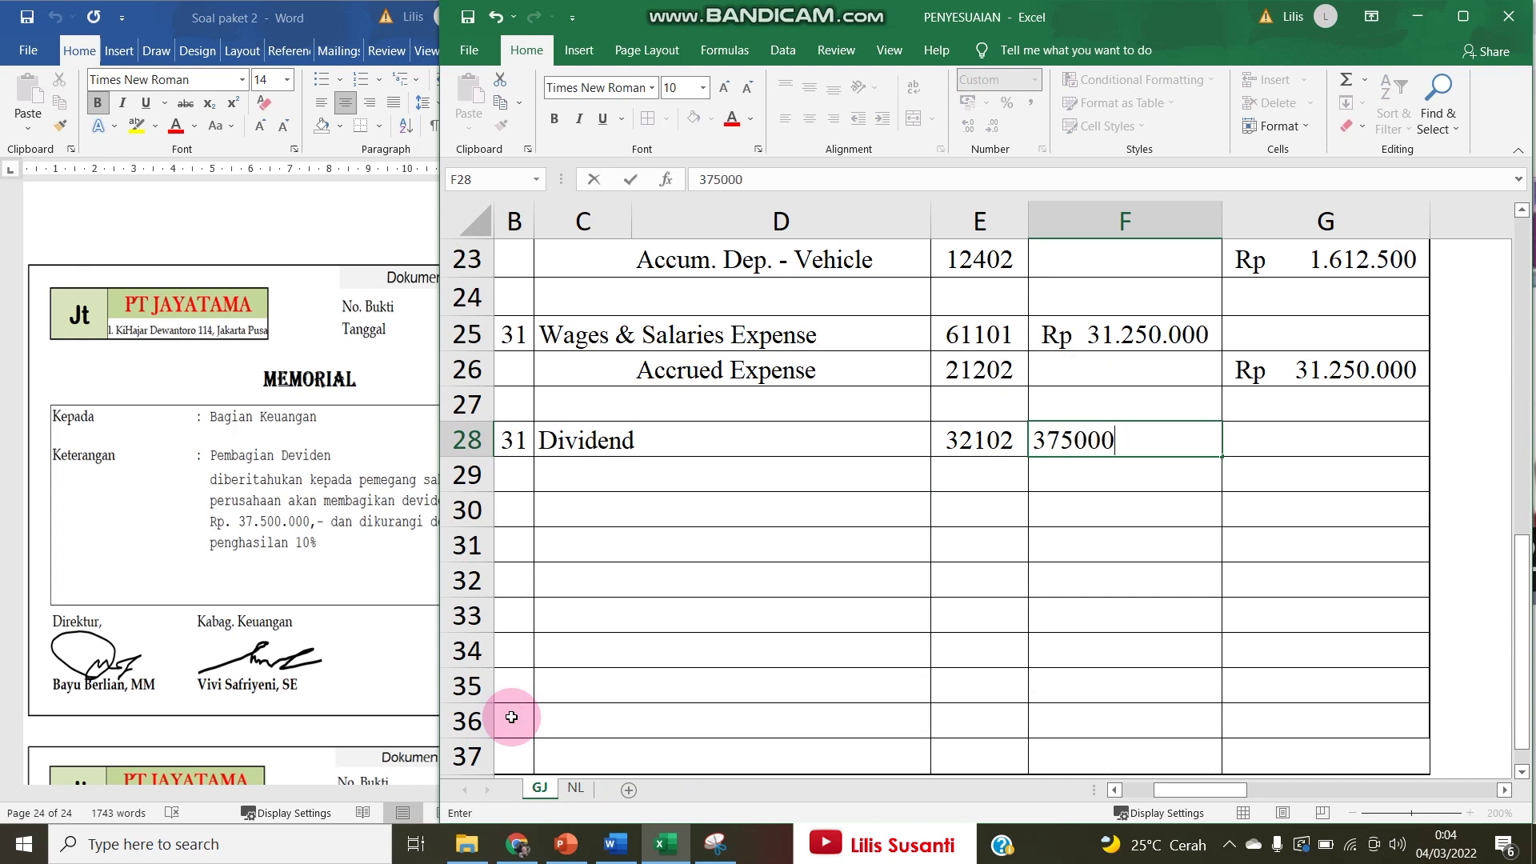
pyautogui.write('00')
pyautogui.press('Return')
# Link D29 to the Dividend Payable name and E29 to account code 21205 on the NL sheet.
pyautogui.press('Left')
pyautogui.press('Left')
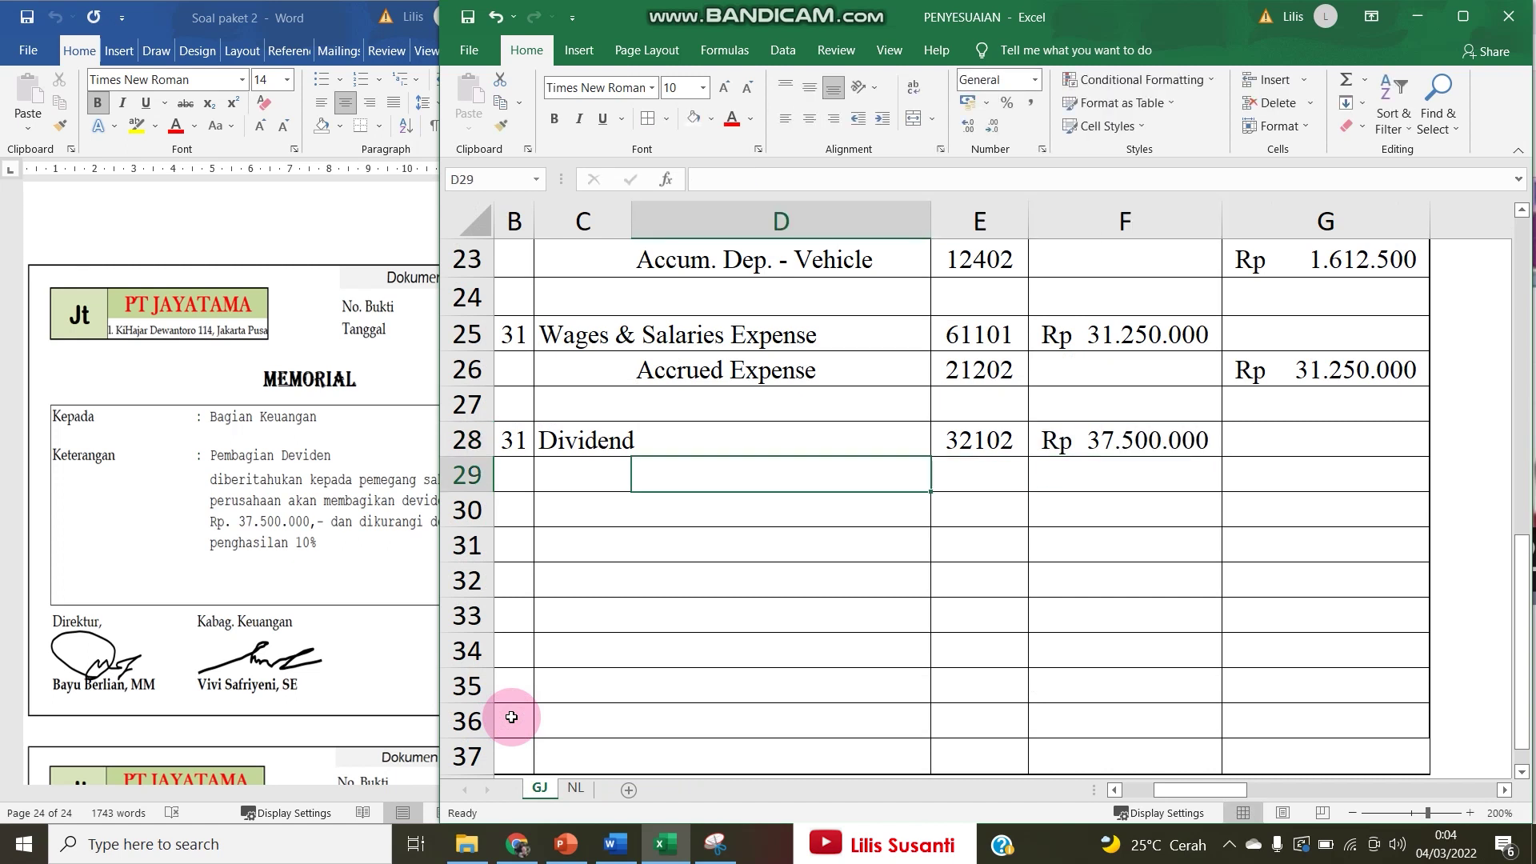
pyautogui.write('=')
pyautogui.click(576, 790)
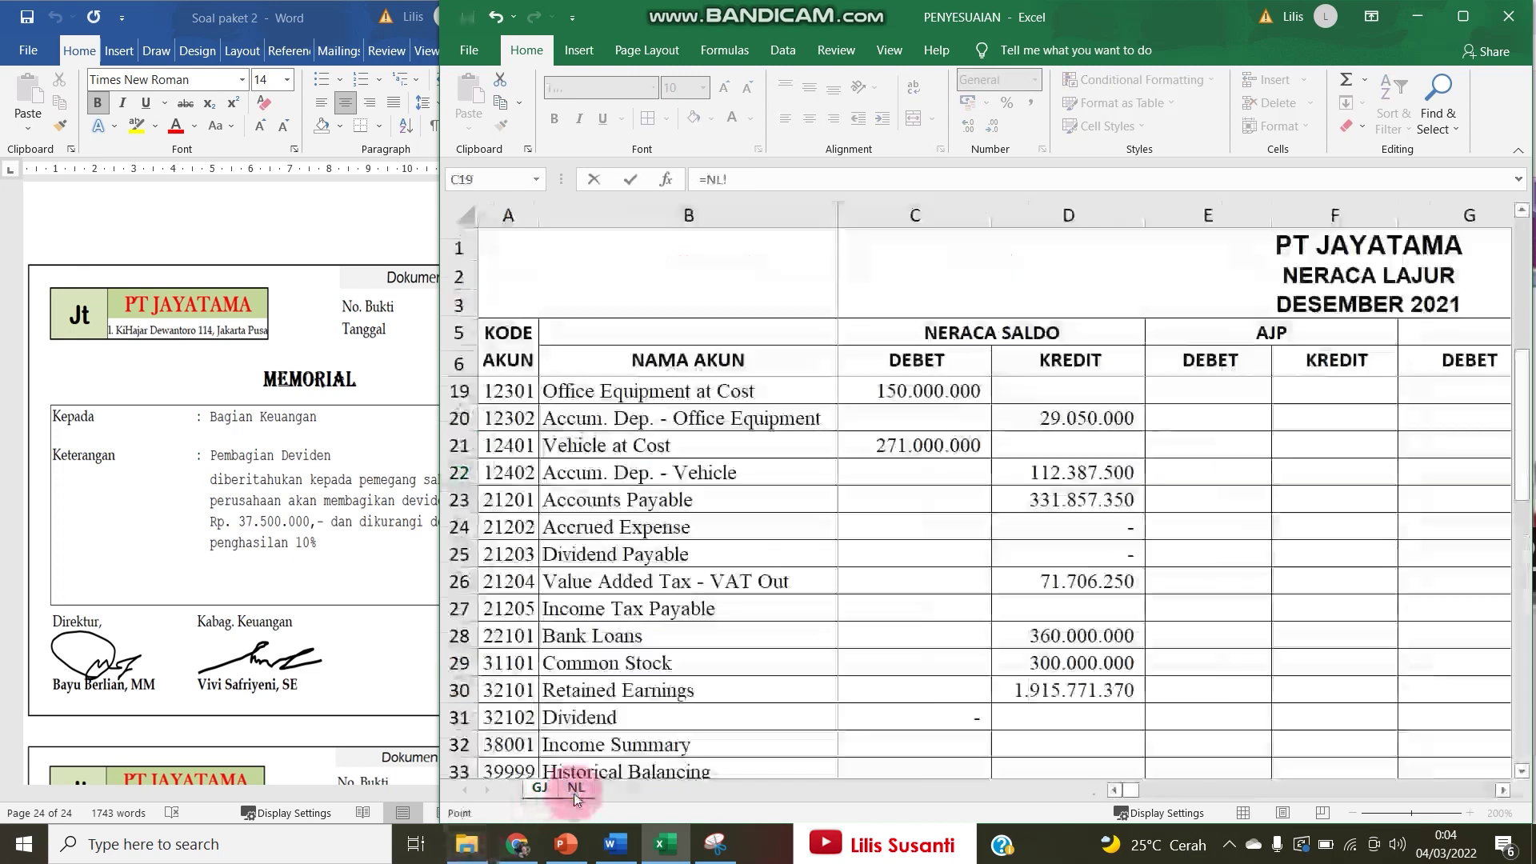
pyautogui.click(586, 554)
pyautogui.press('Tab')
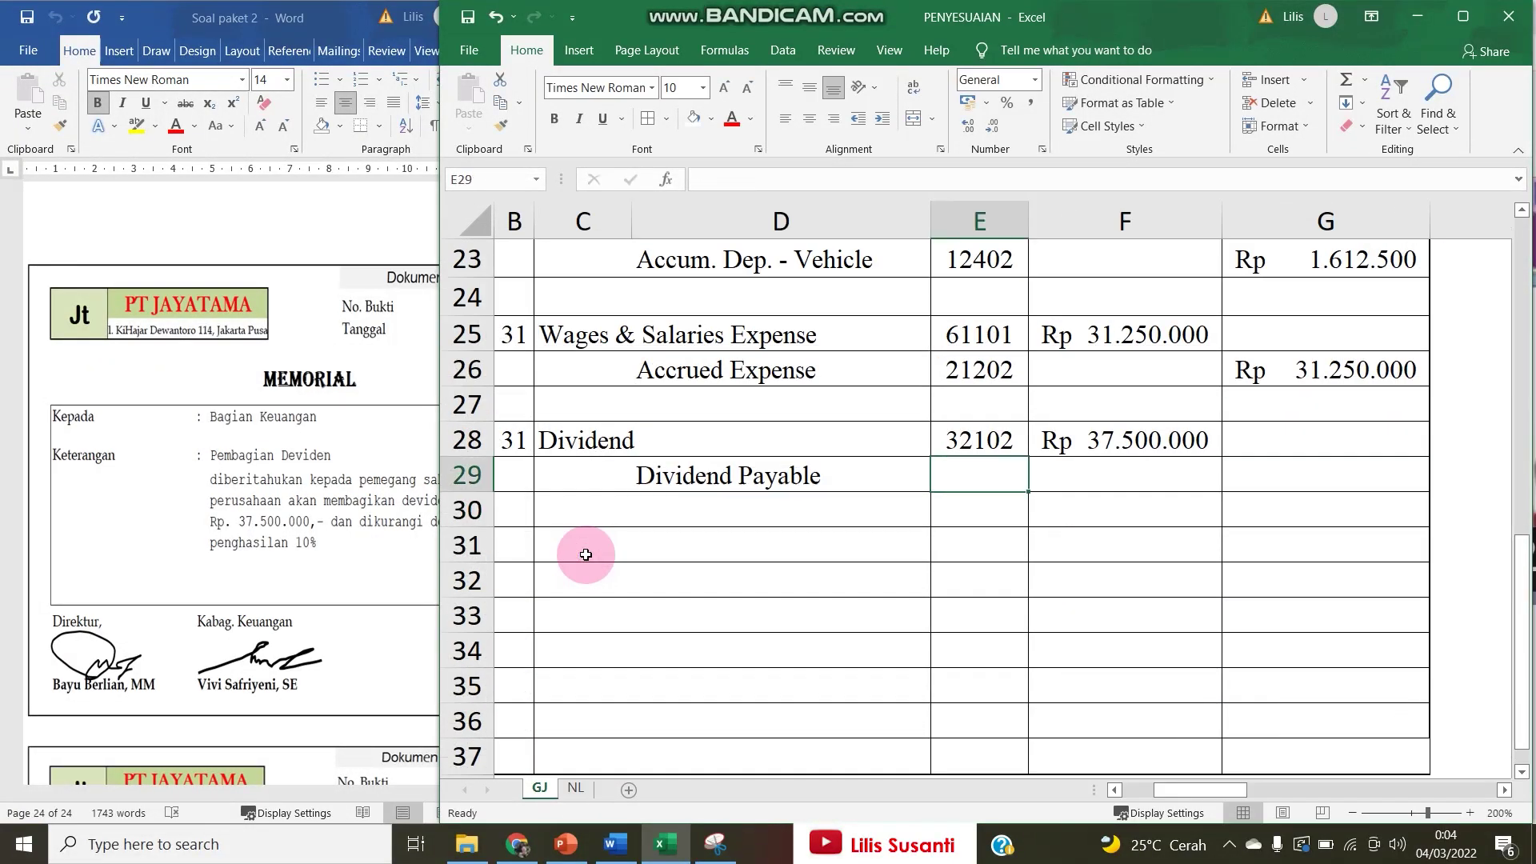
pyautogui.write('=')
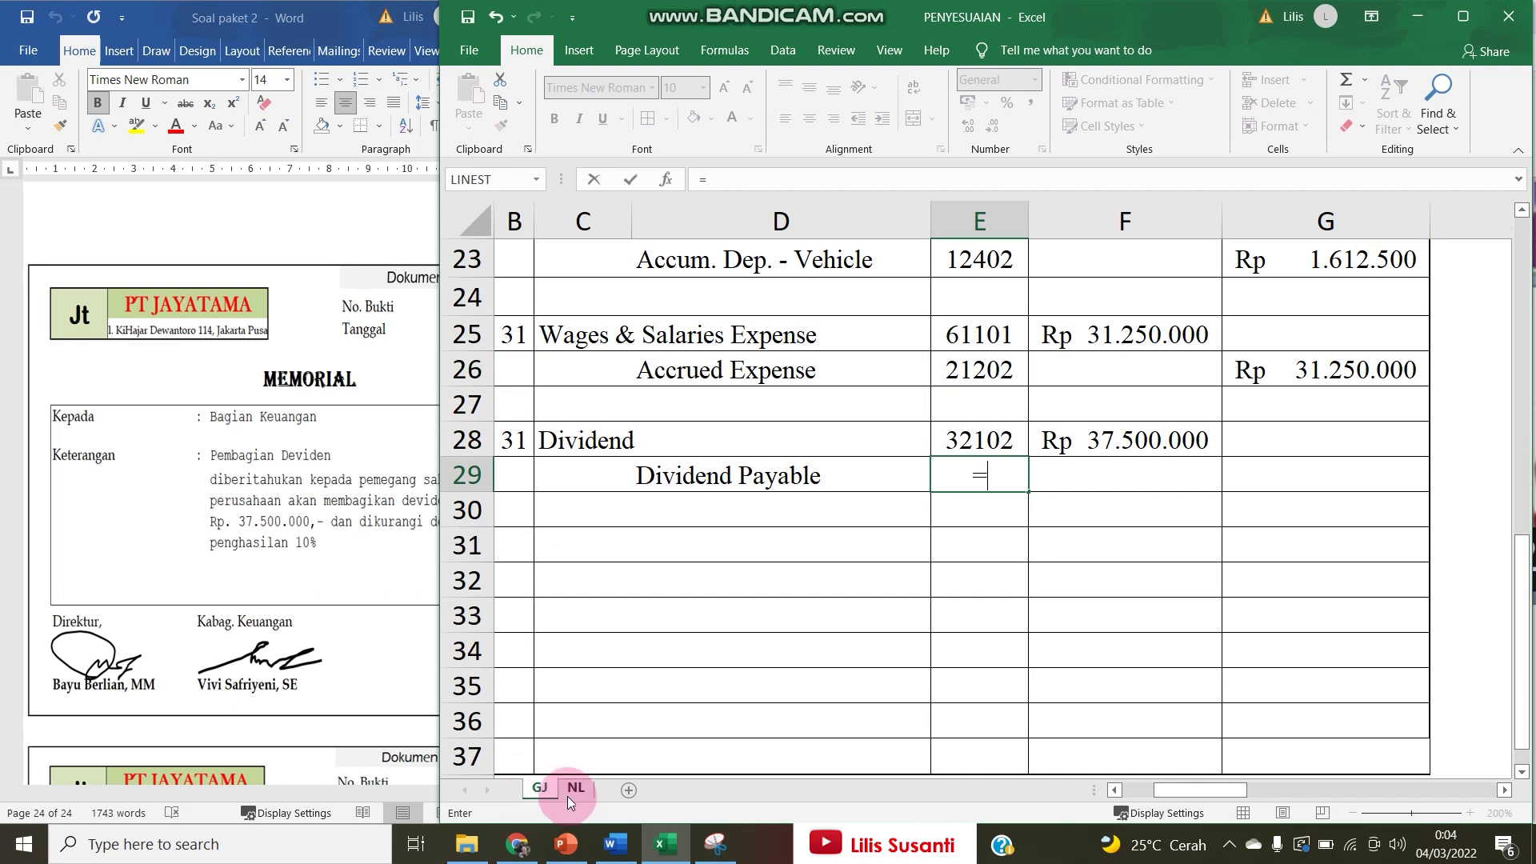
pyautogui.click(569, 795)
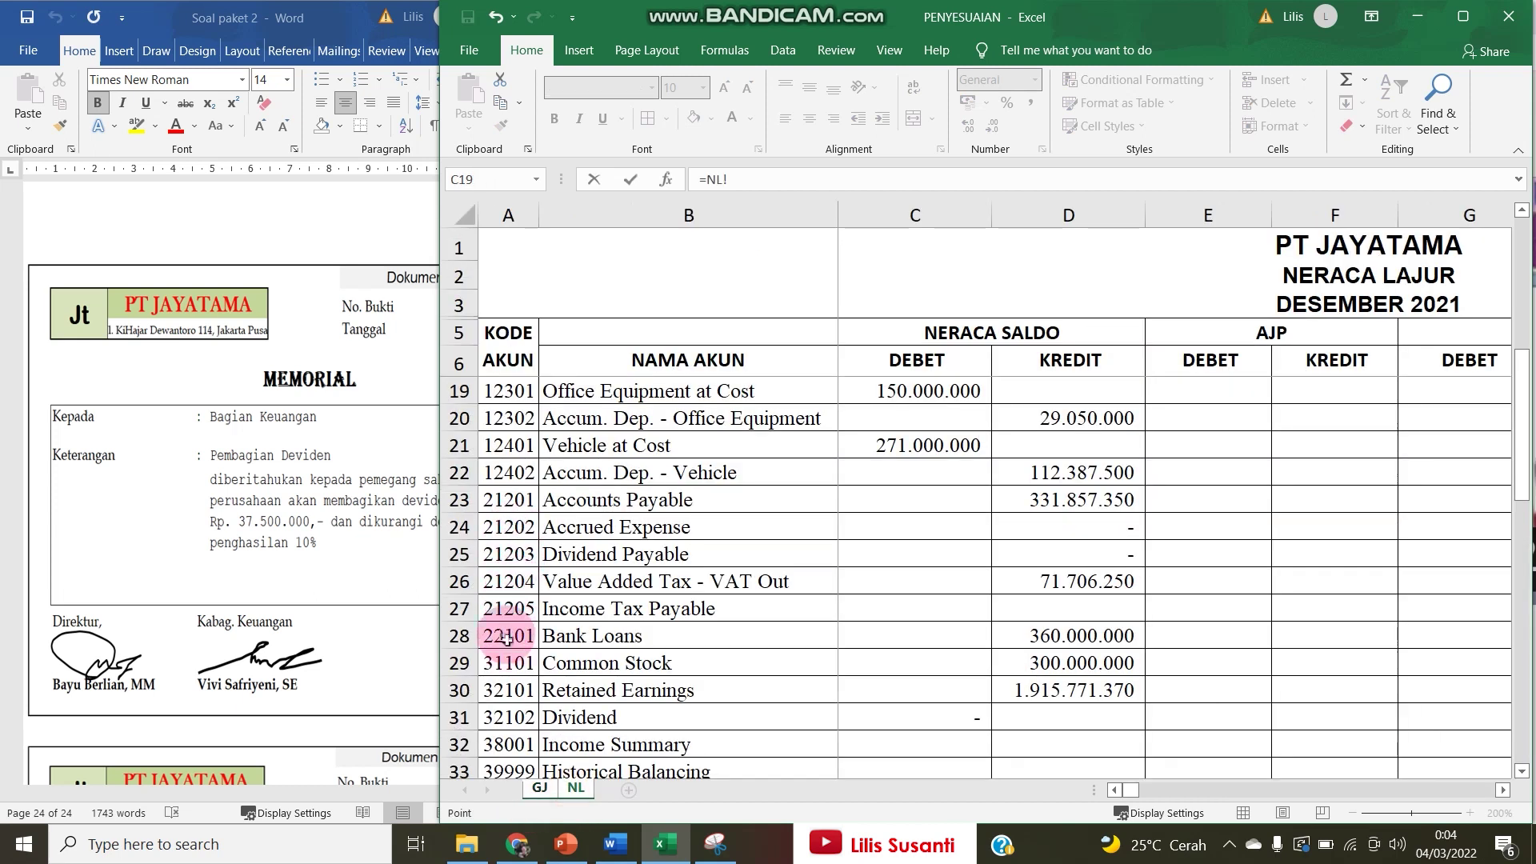
pyautogui.click(509, 608)
pyautogui.press('Return')
# Calculate the Dividend Payable credit in G29 with the formula =F28-(F28*10%).
pyautogui.press('Right')
pyautogui.press('Right')
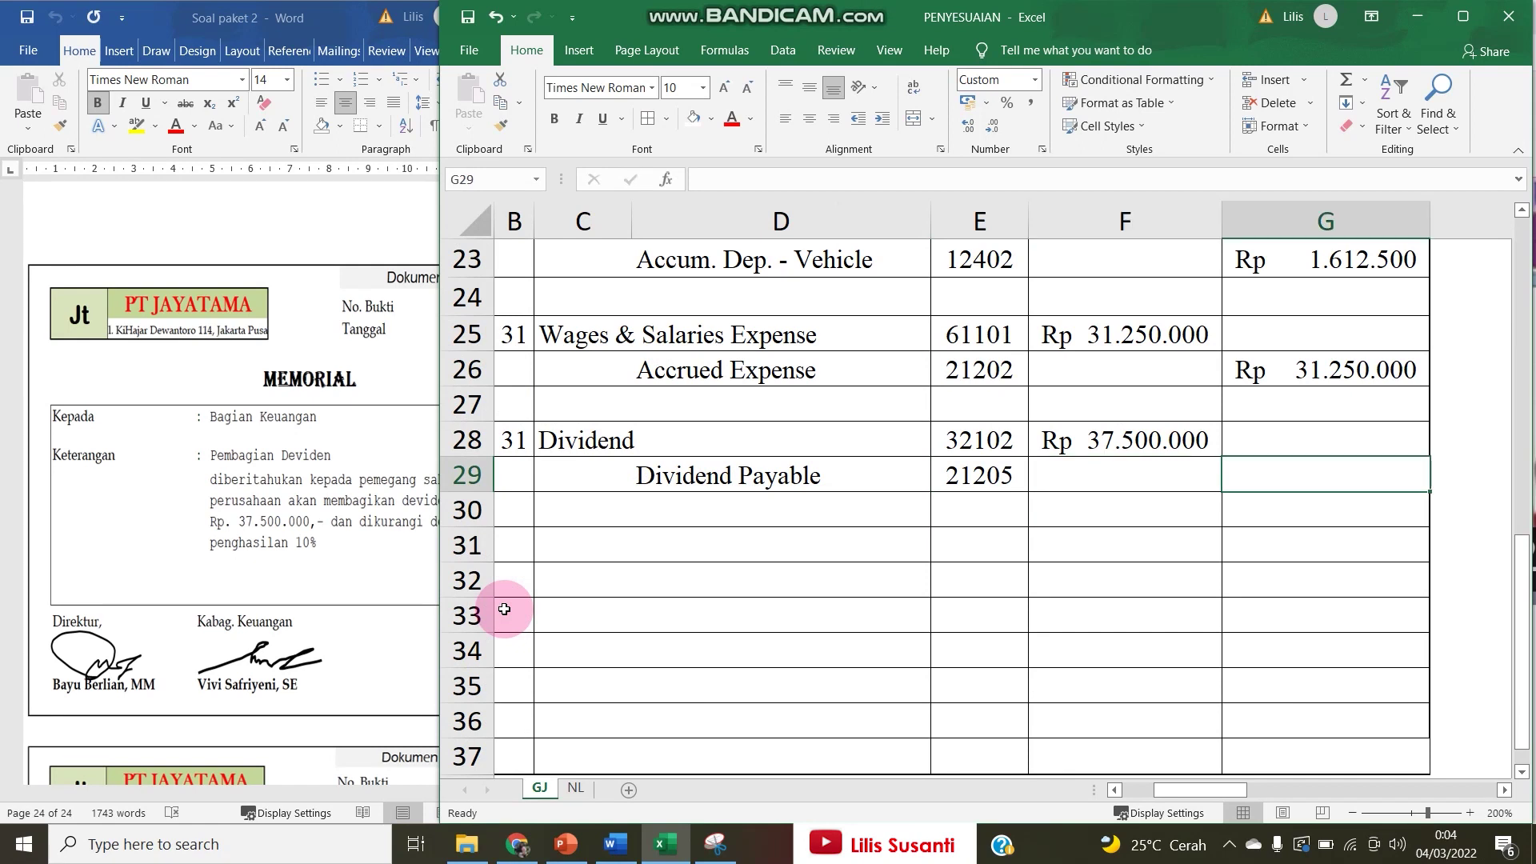
pyautogui.write('=')
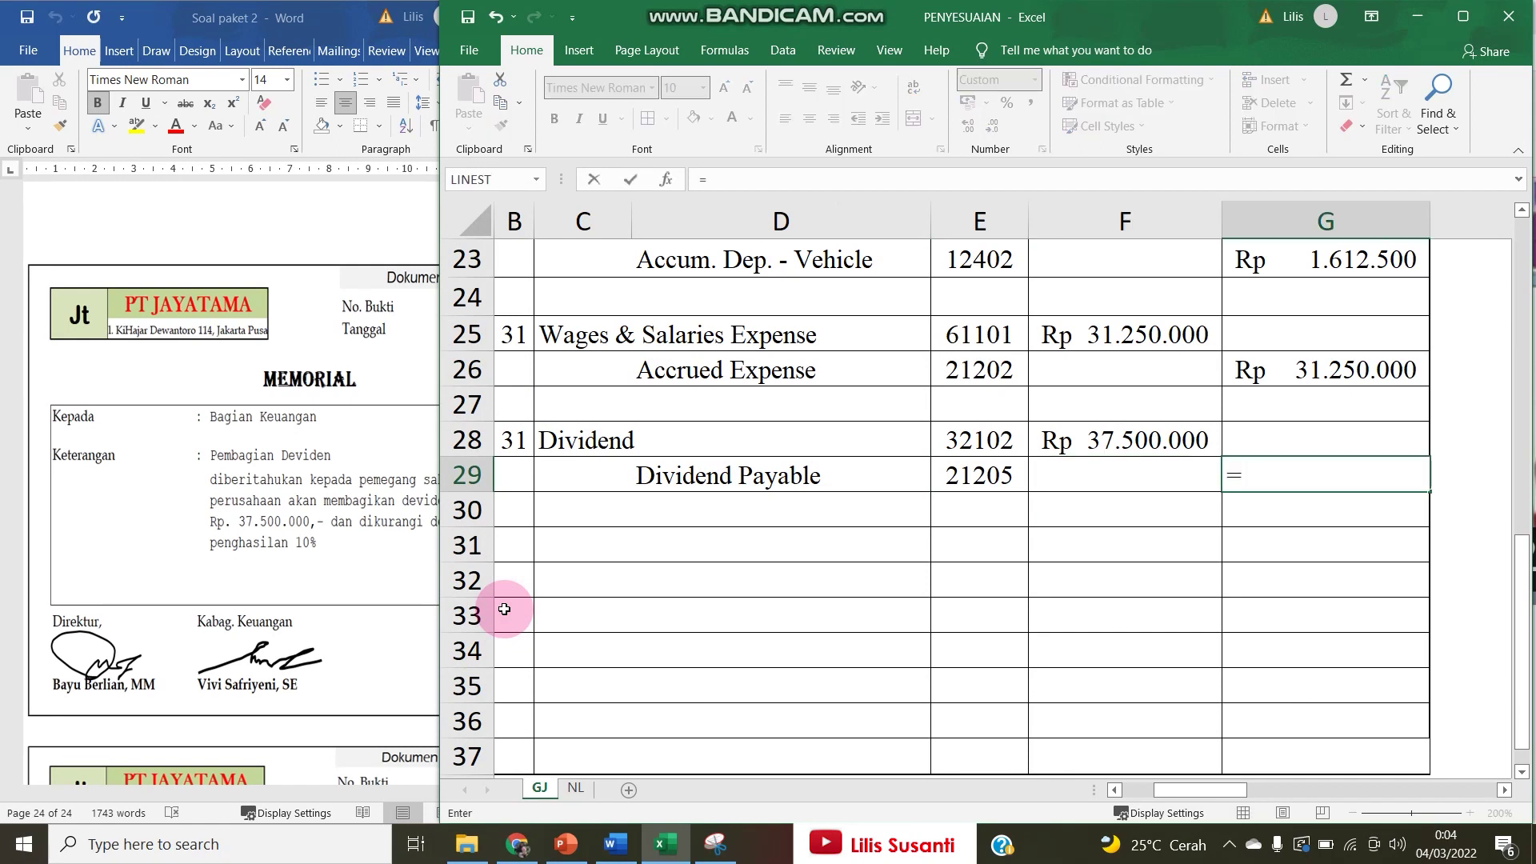
pyautogui.click(1109, 433)
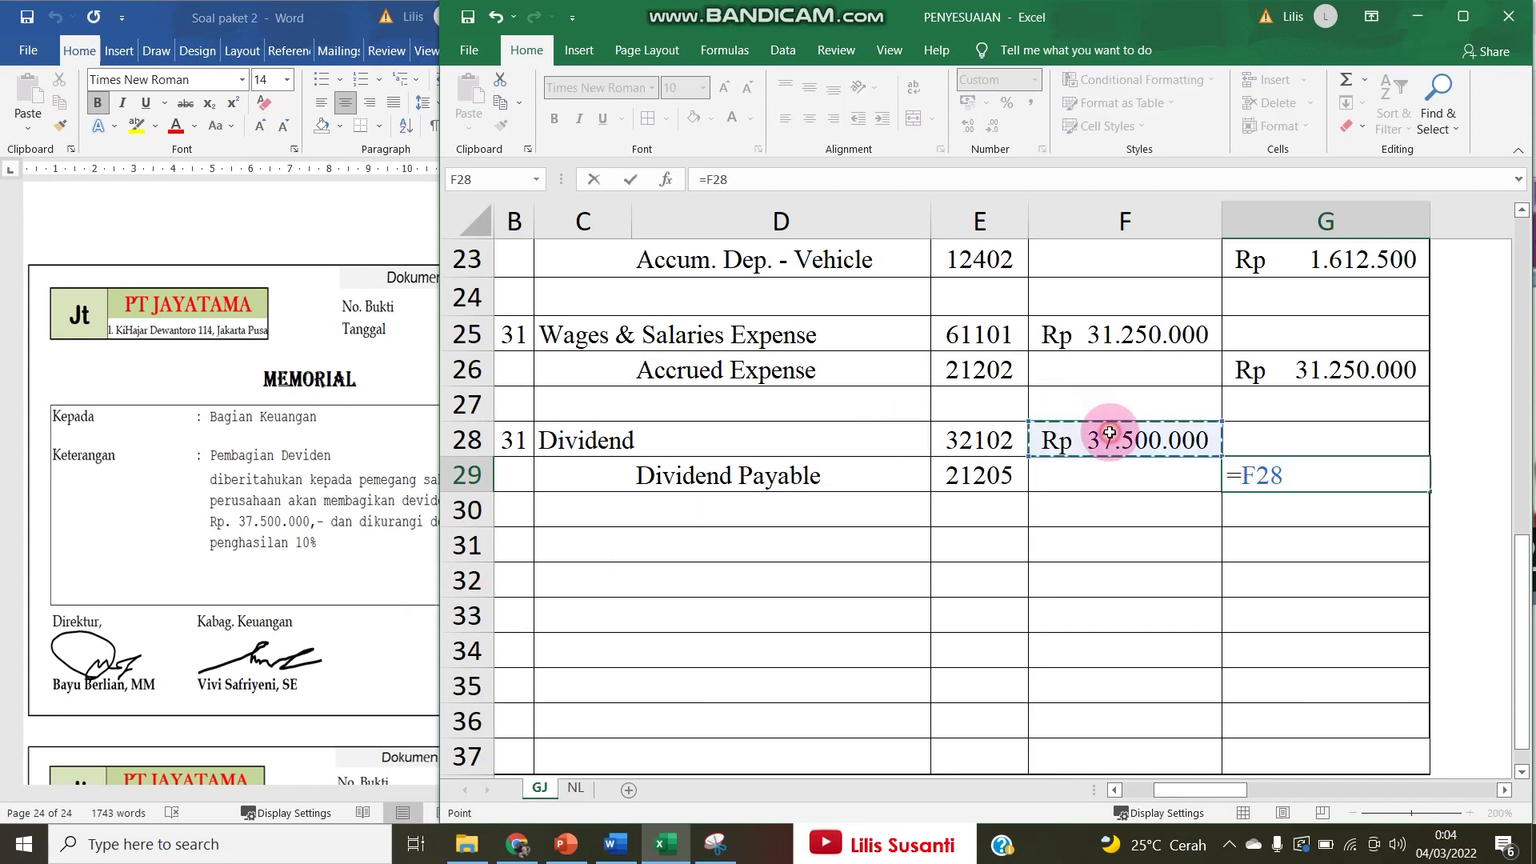
pyautogui.write('-')
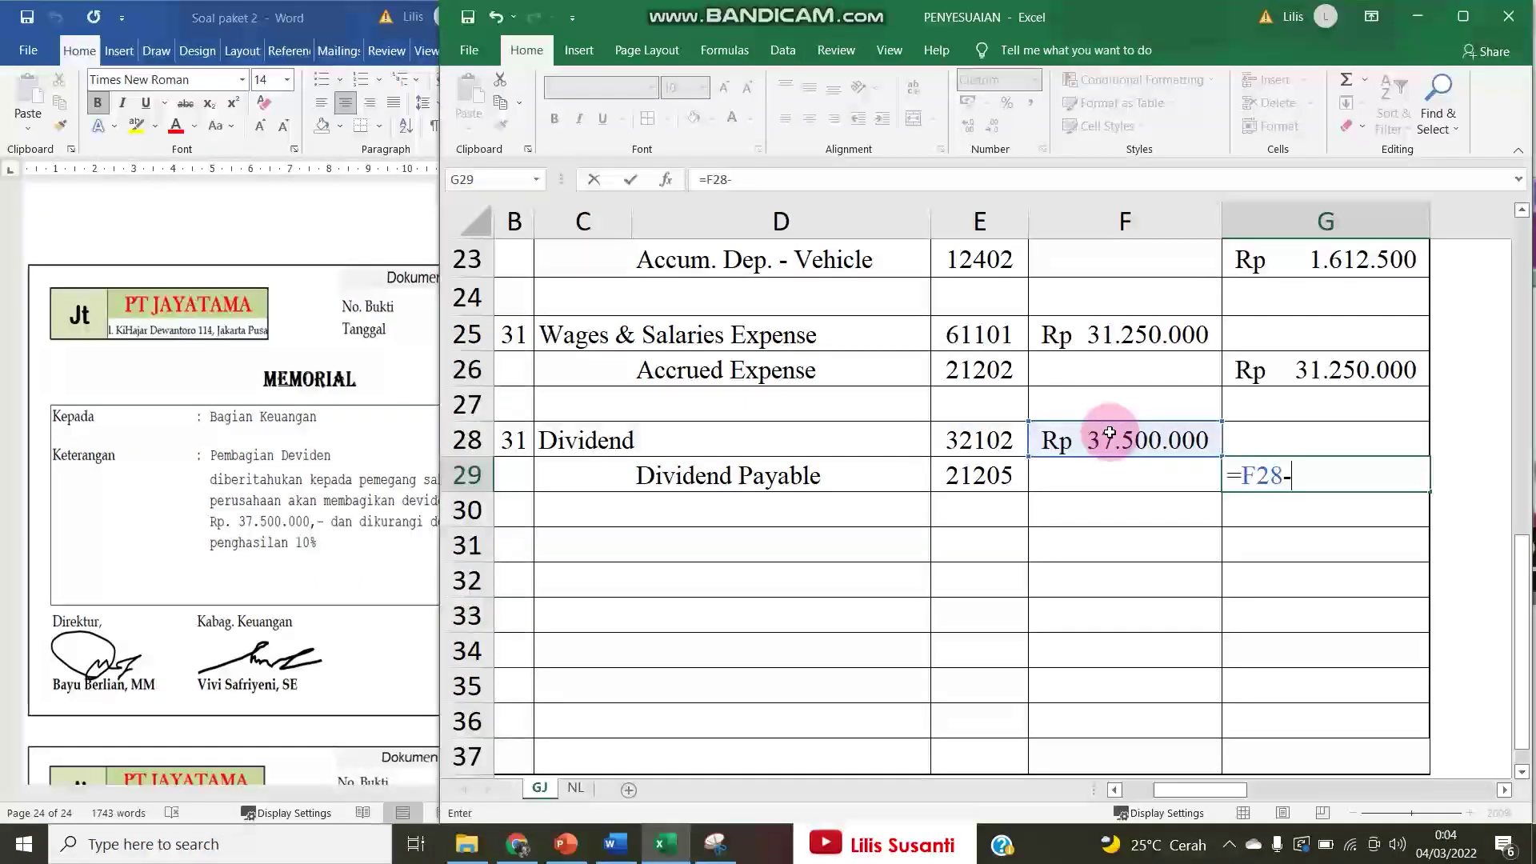
pyautogui.write('(')
pyautogui.click(1109, 433)
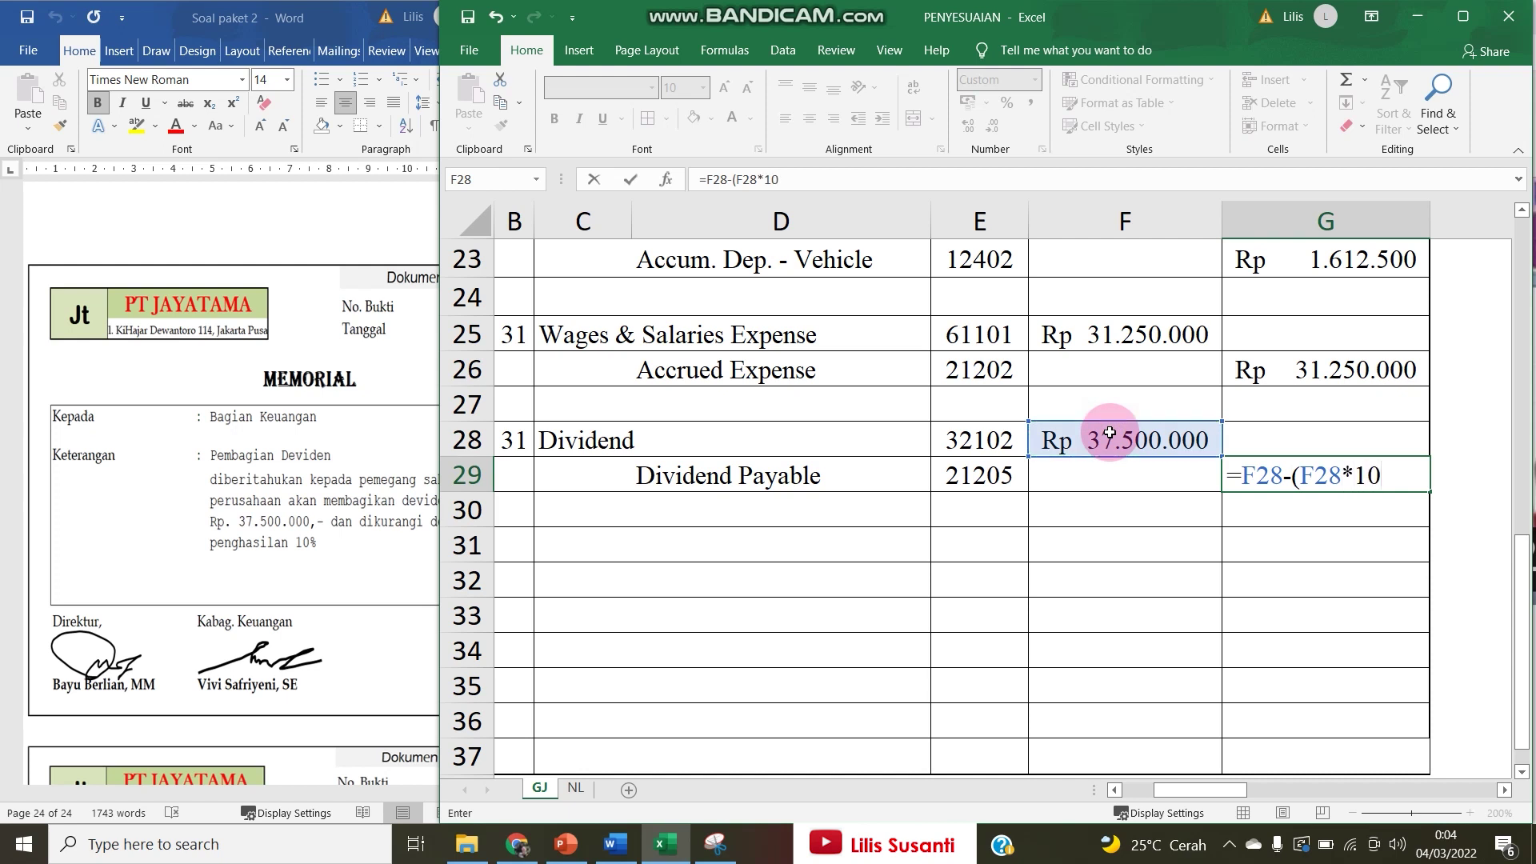
pyautogui.write('*10%)')
pyautogui.press('Return')
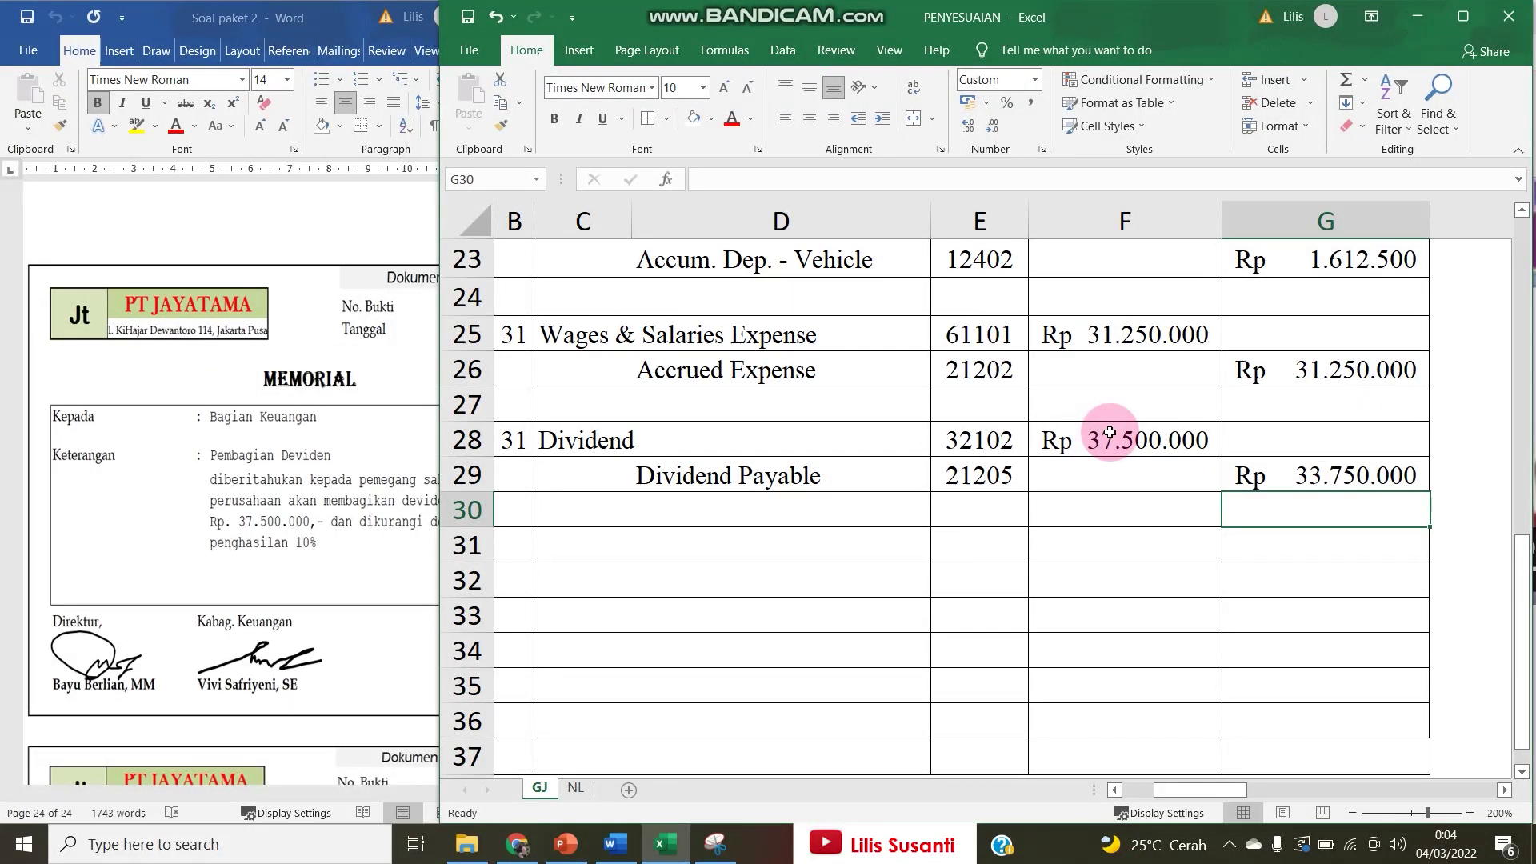
# Link D30 to the Income Tax Payable account name in cell B27 of the NL sheet.
pyautogui.press('Left')
pyautogui.press('Left')
pyautogui.press('Left')
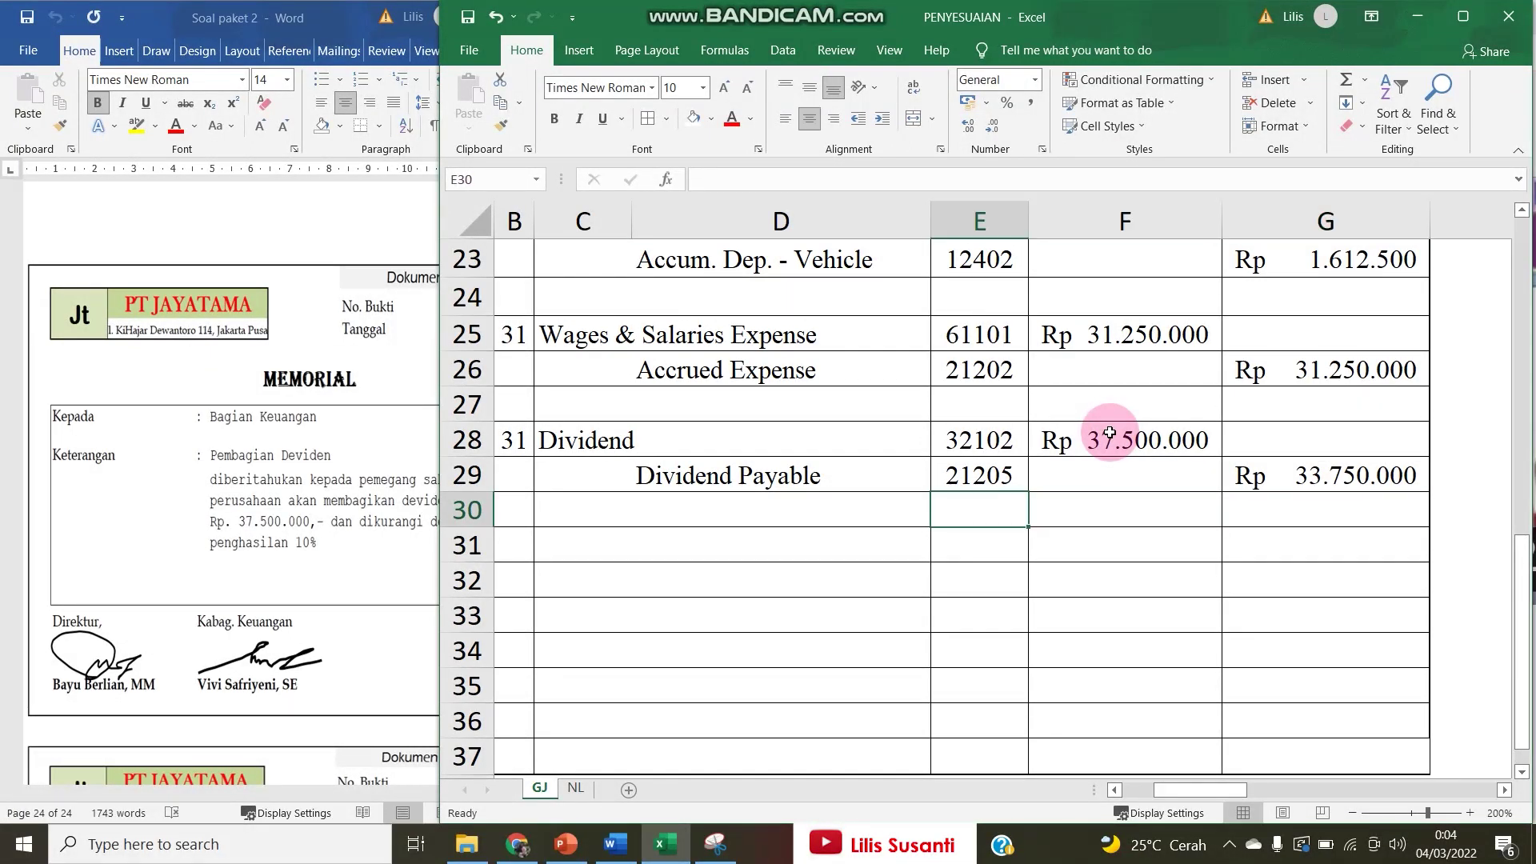
pyautogui.write('=')
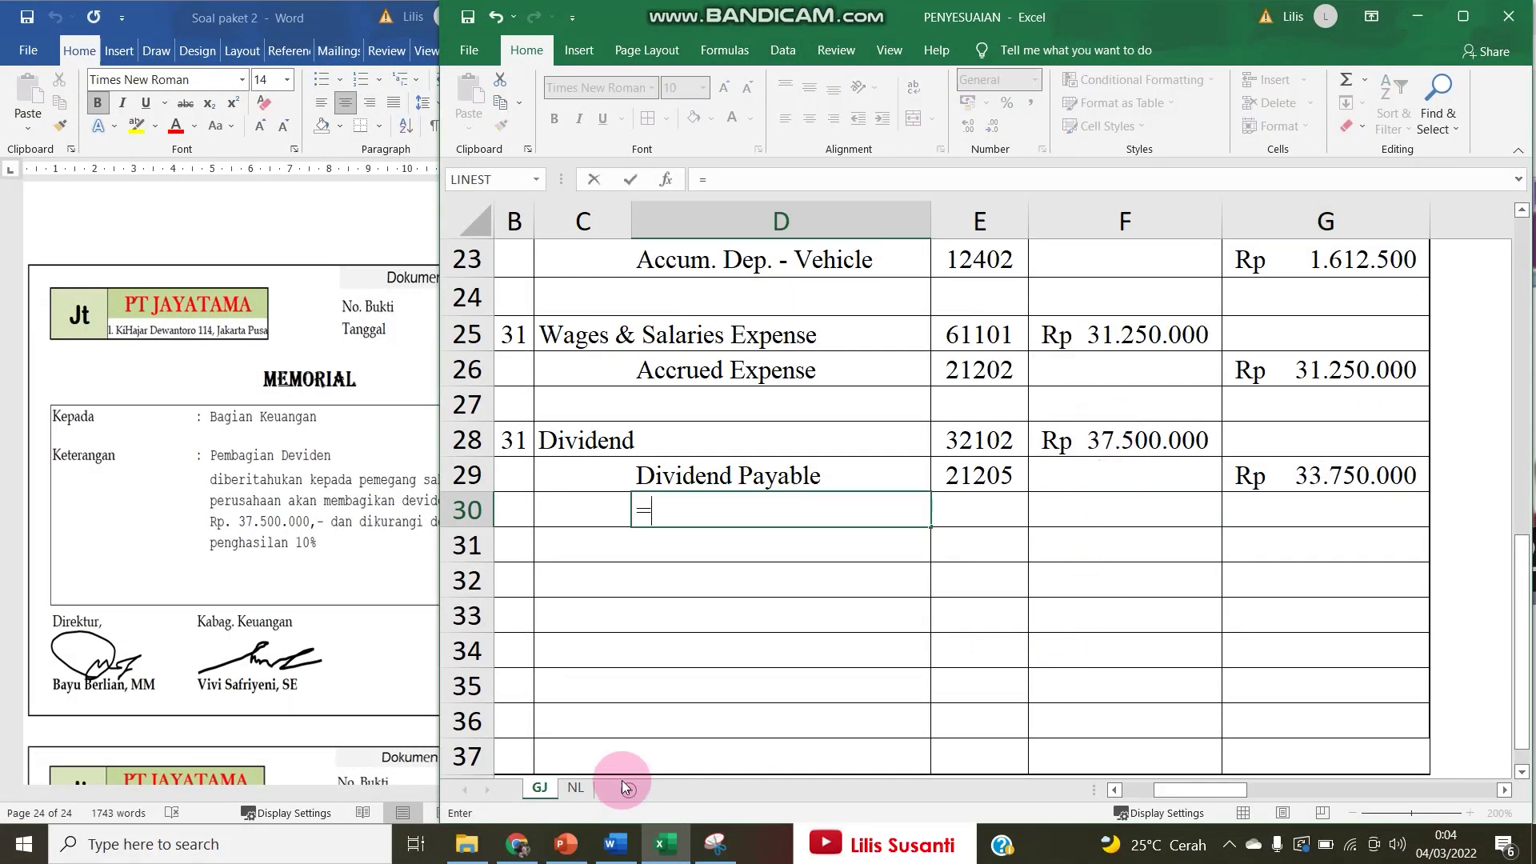
pyautogui.click(576, 788)
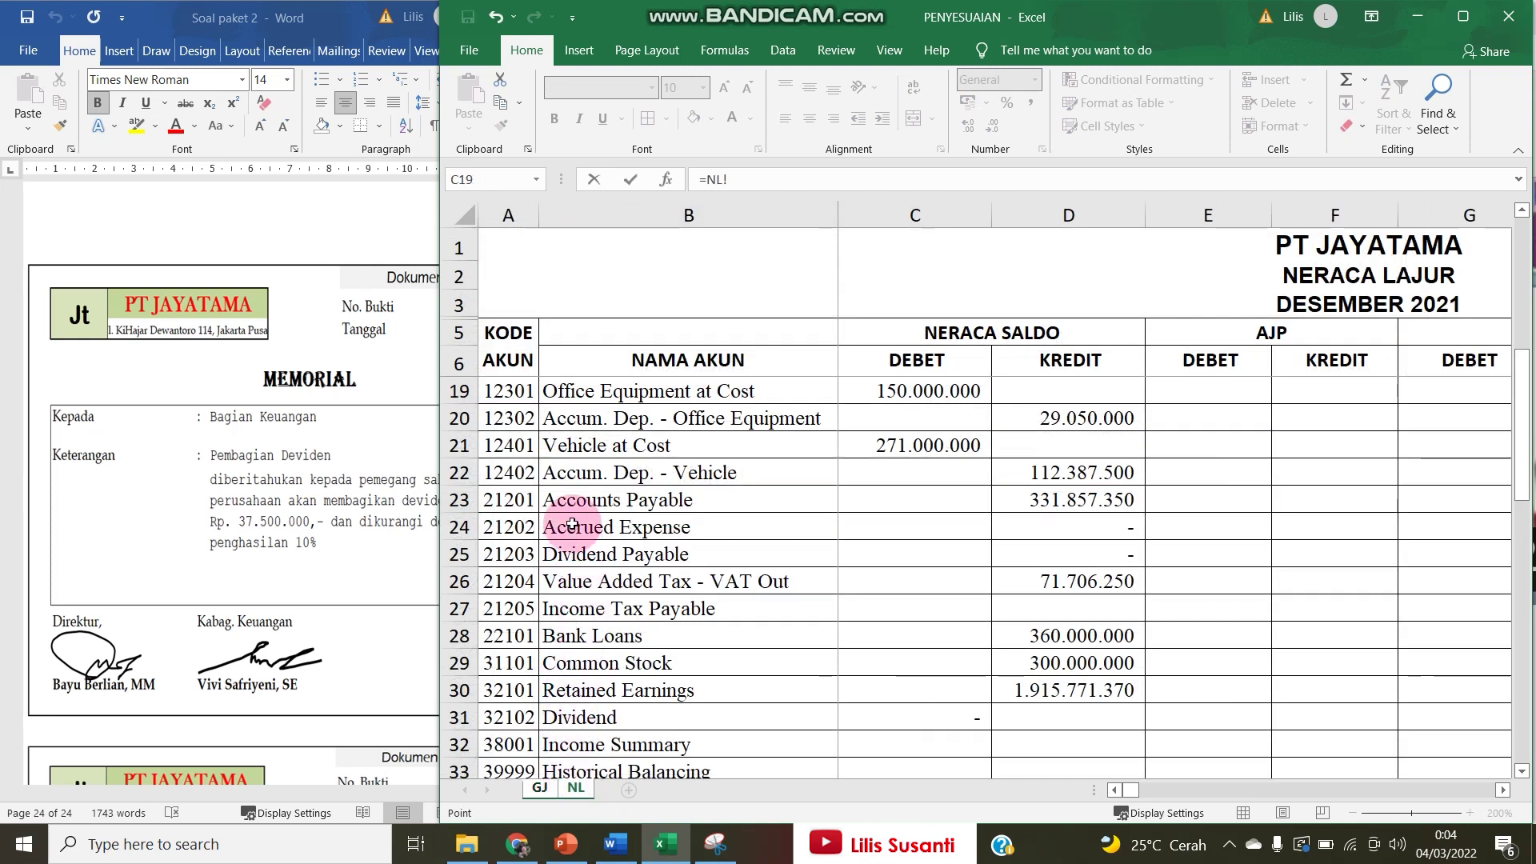
pyautogui.click(571, 611)
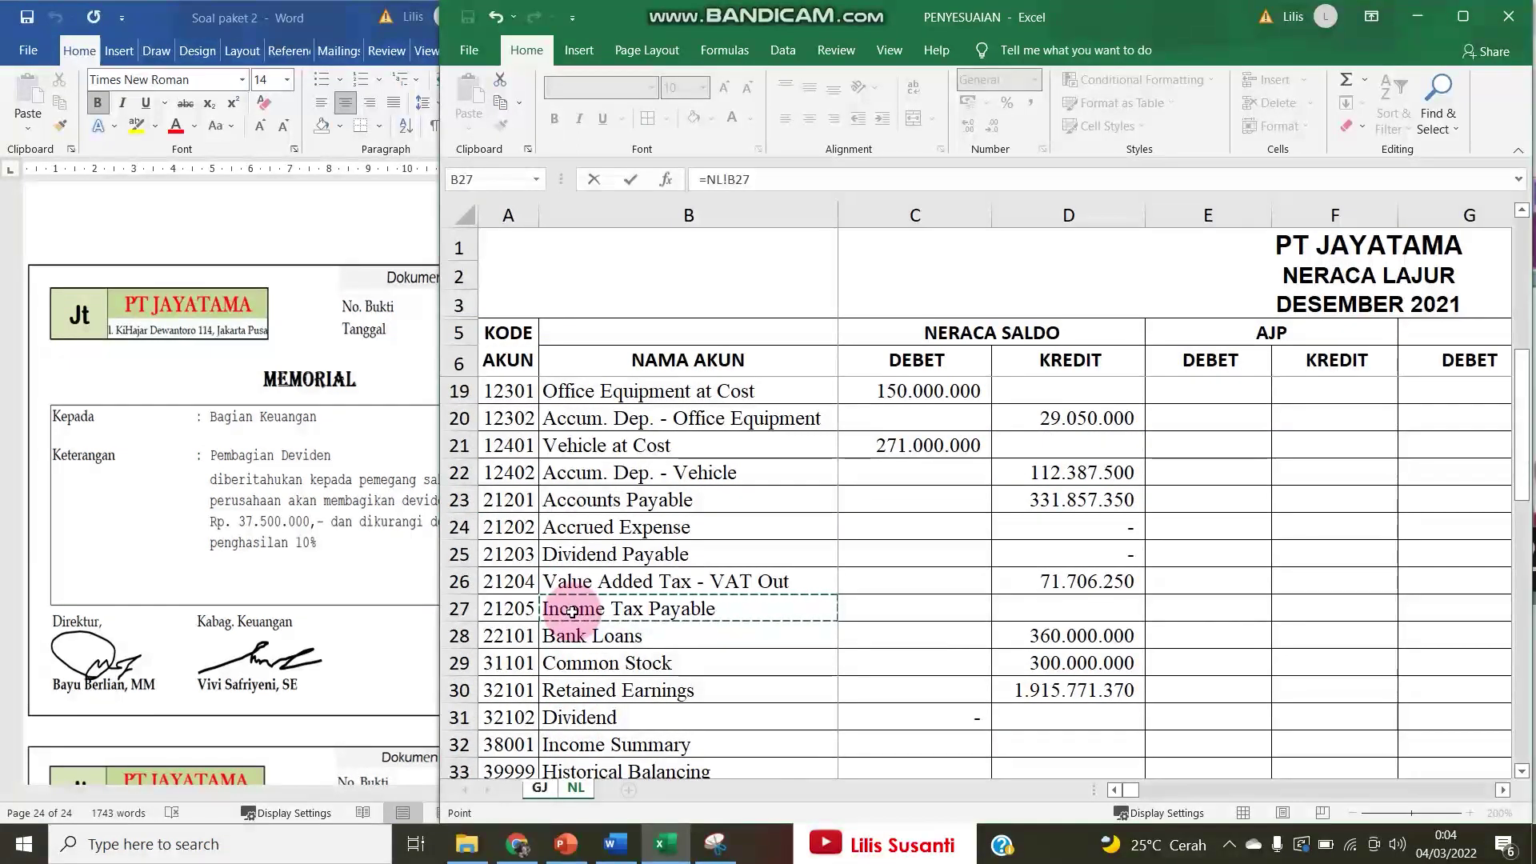
pyautogui.press('Return')
# Link E30 to the Income Tax Payable account code 21205 on the NL sheet.
pyautogui.press('Up')
pyautogui.press('Right')
pyautogui.write('=')
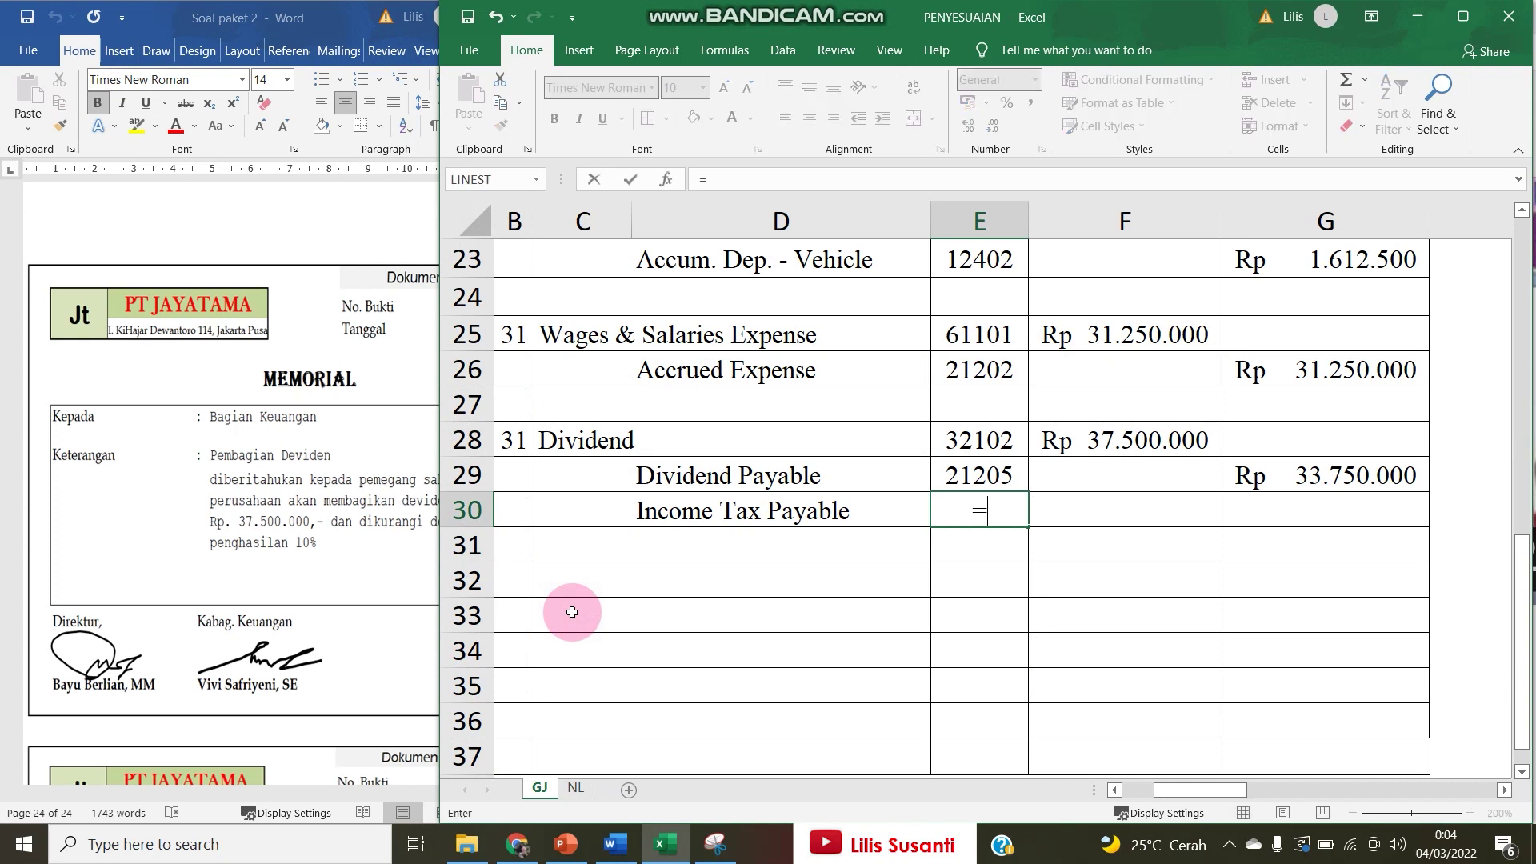
pyautogui.click(575, 788)
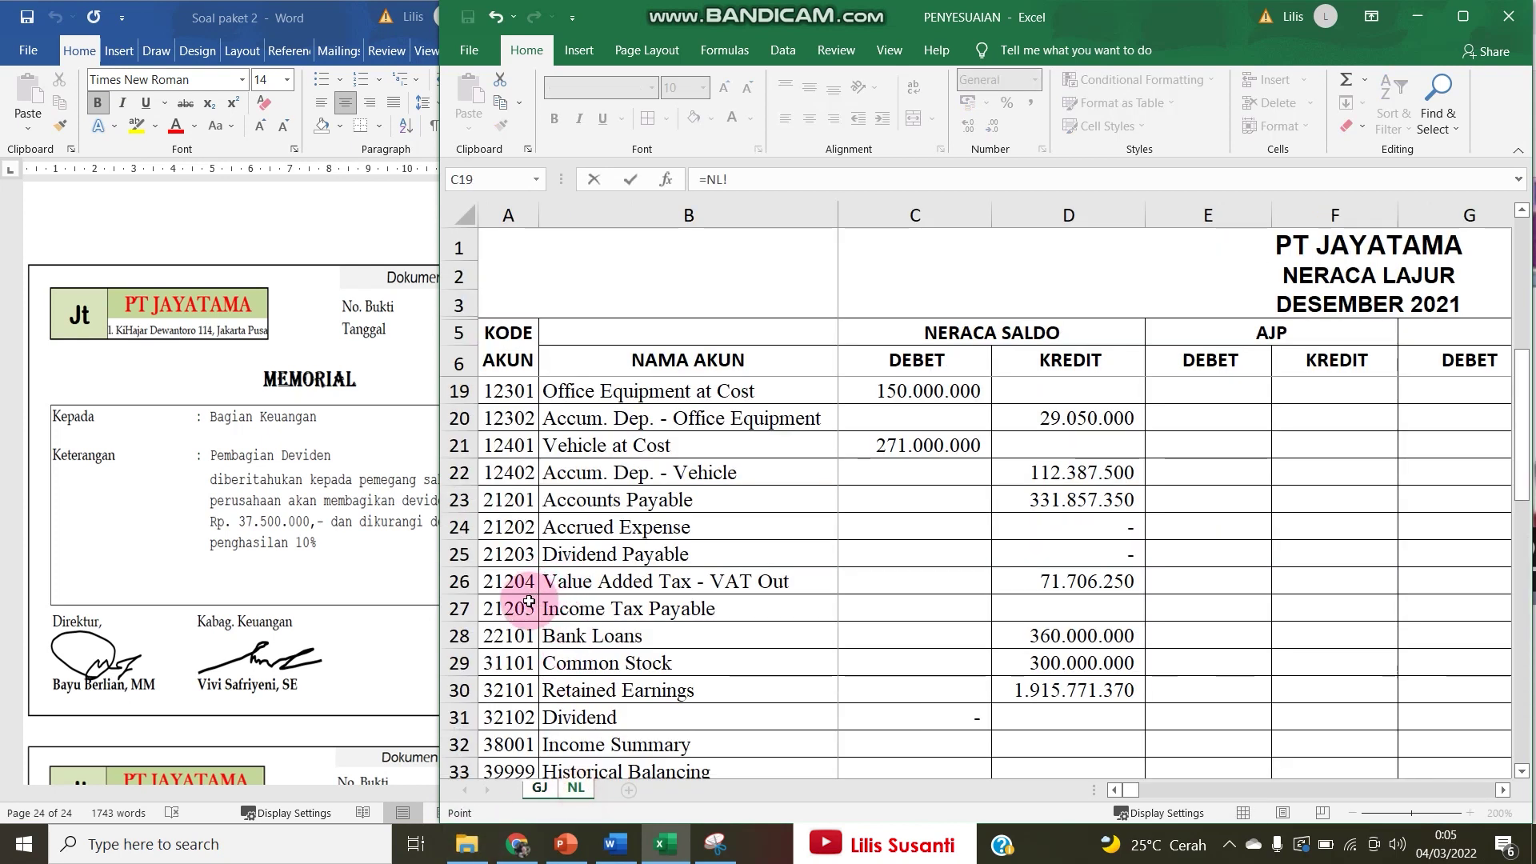
pyautogui.press('Return')
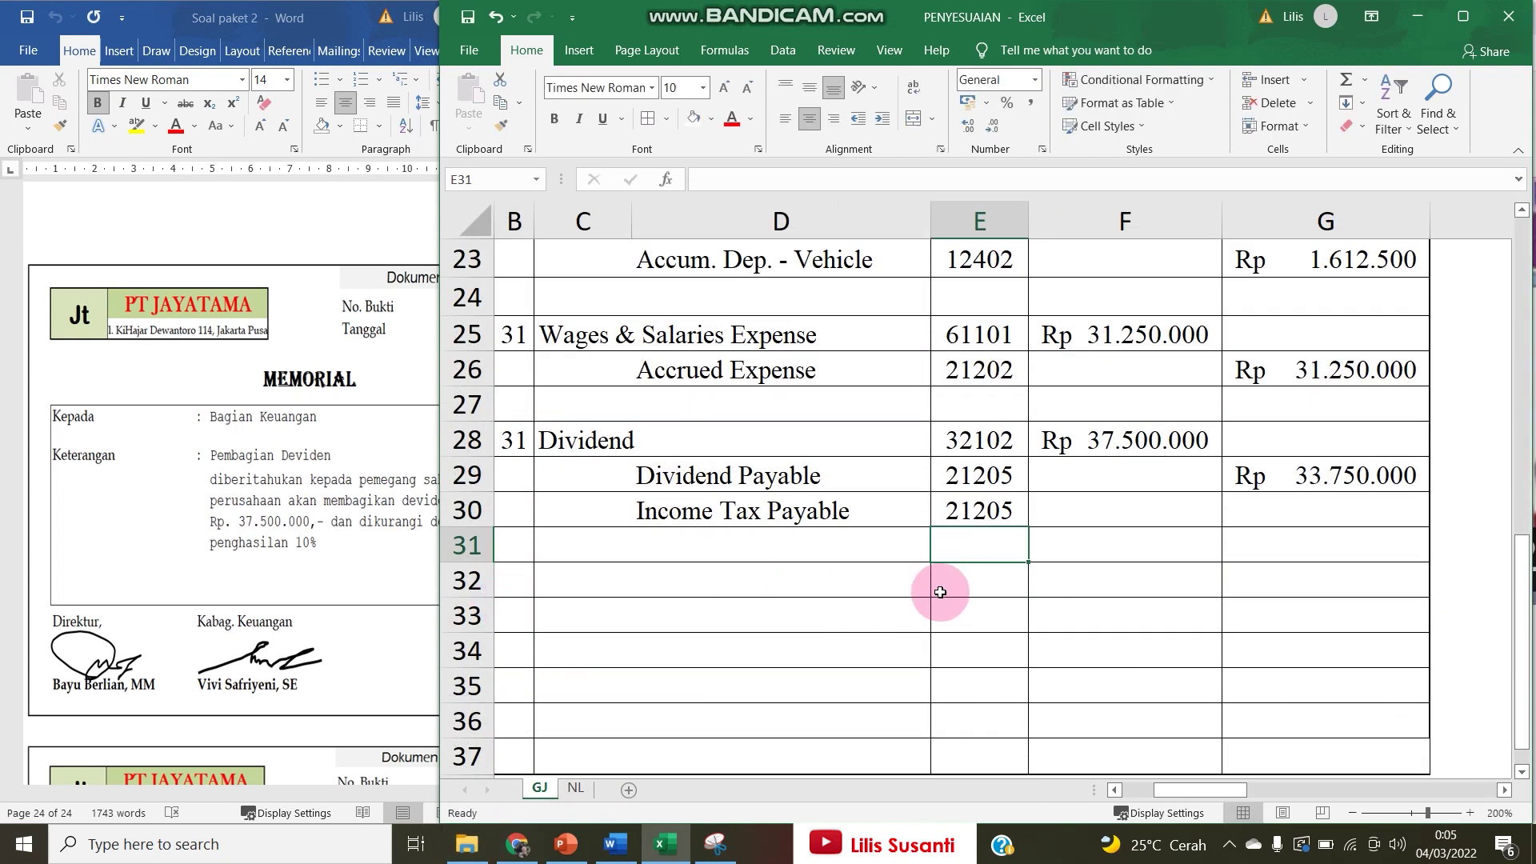
# Calculate the Income Tax Payable credit in G30 with the formula =F28*10%.
pyautogui.click(1217, 511)
pyautogui.click(1268, 509)
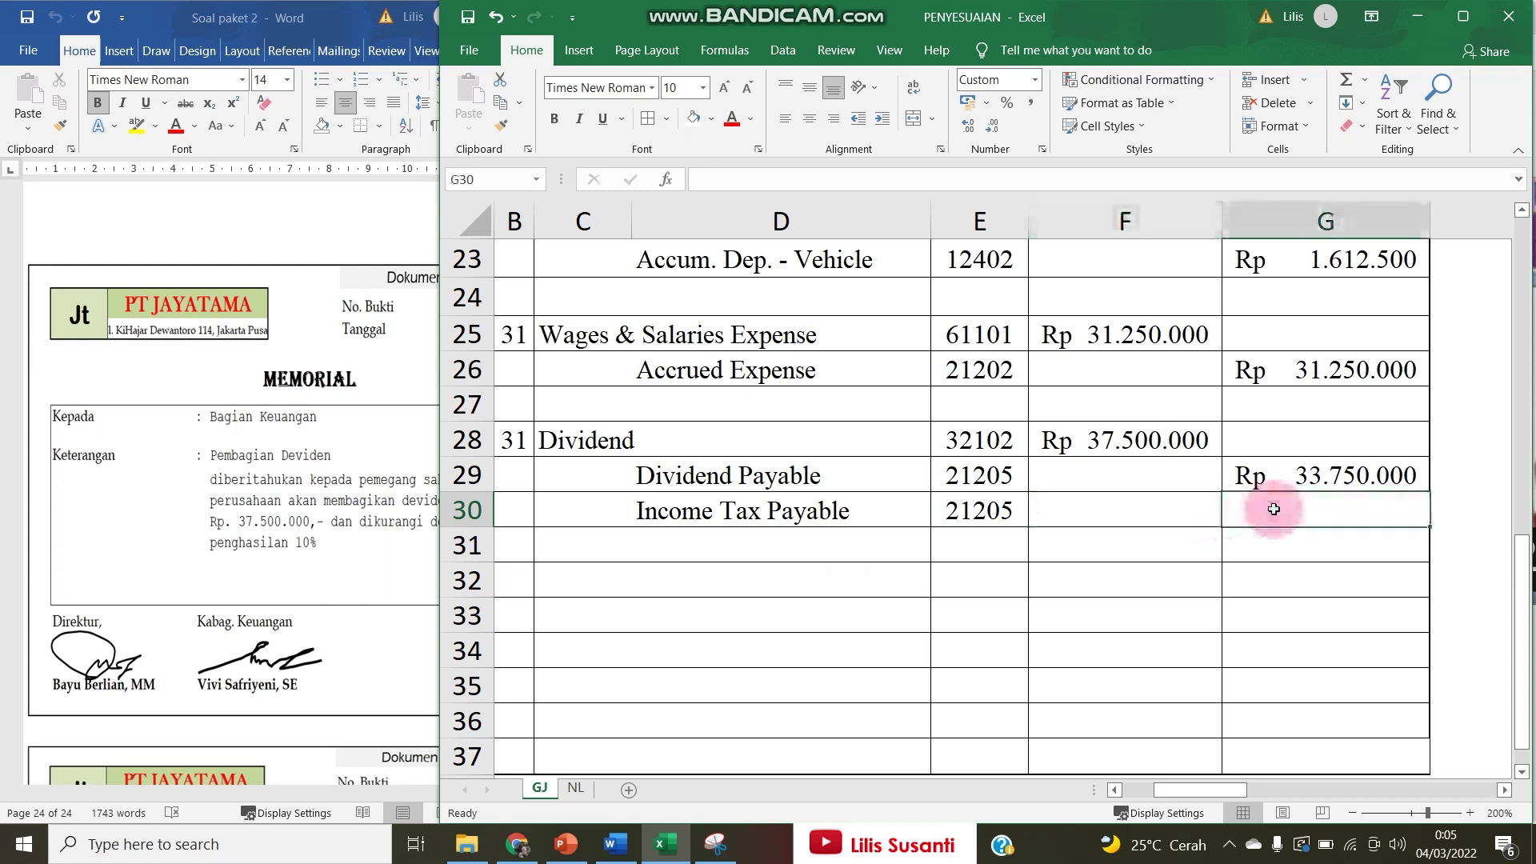
pyautogui.write('=')
pyautogui.click(1150, 444)
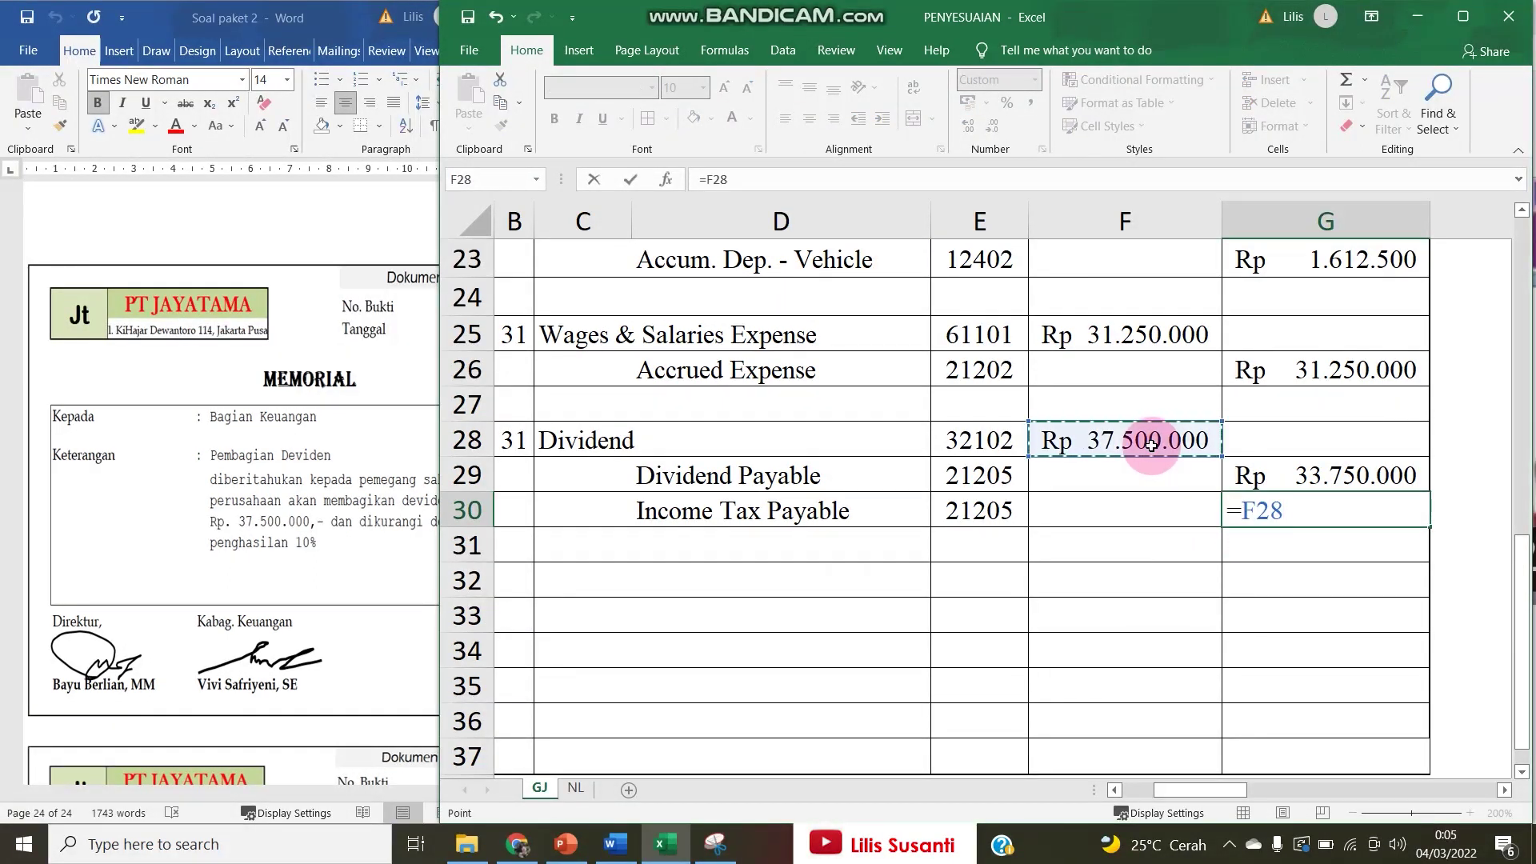
pyautogui.write('*10')
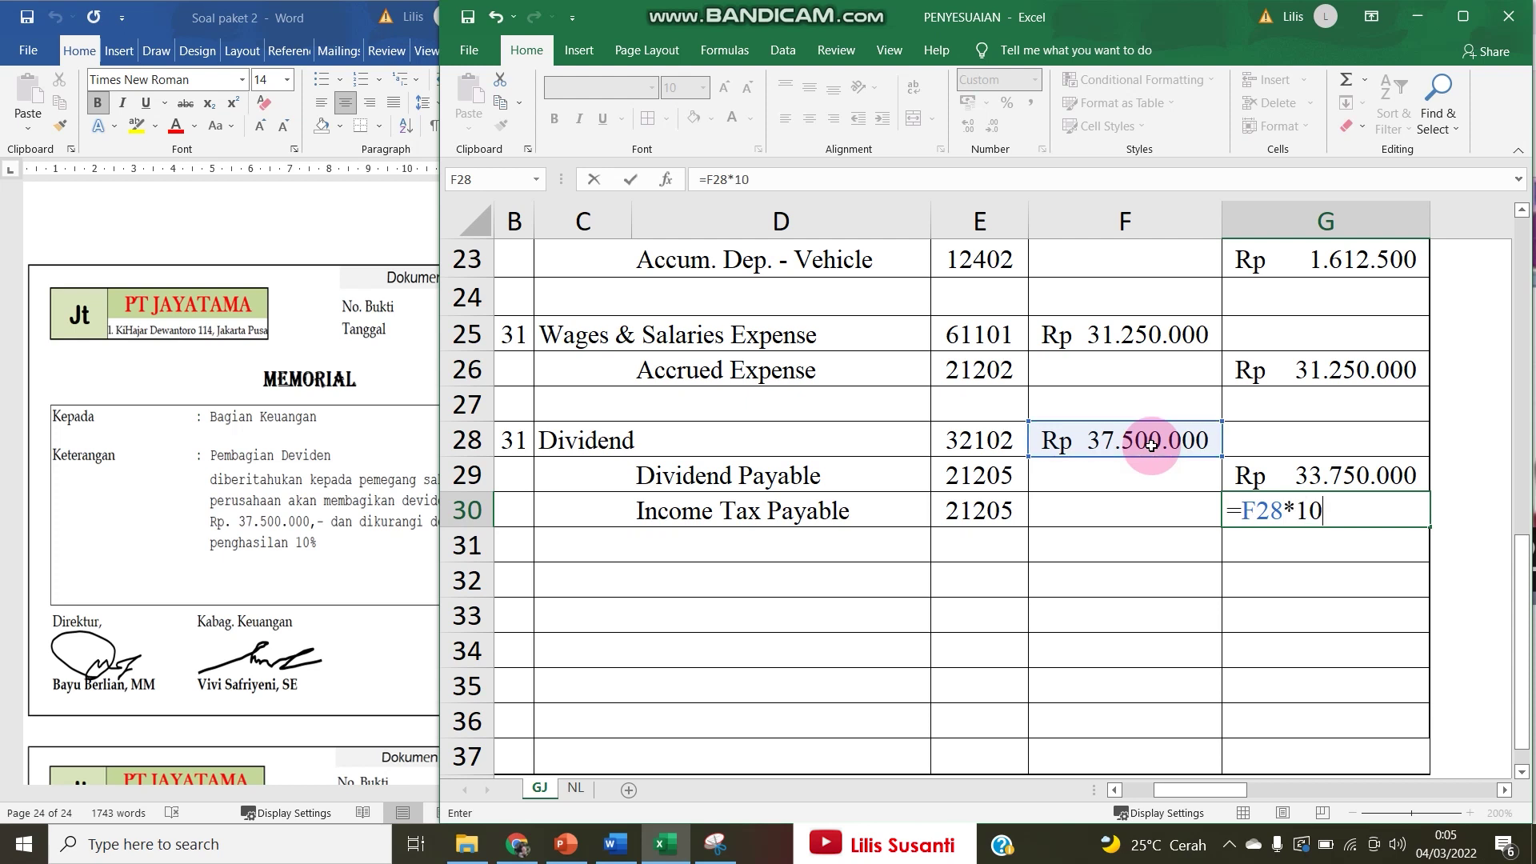
pyautogui.write('%')
pyautogui.press('Return')
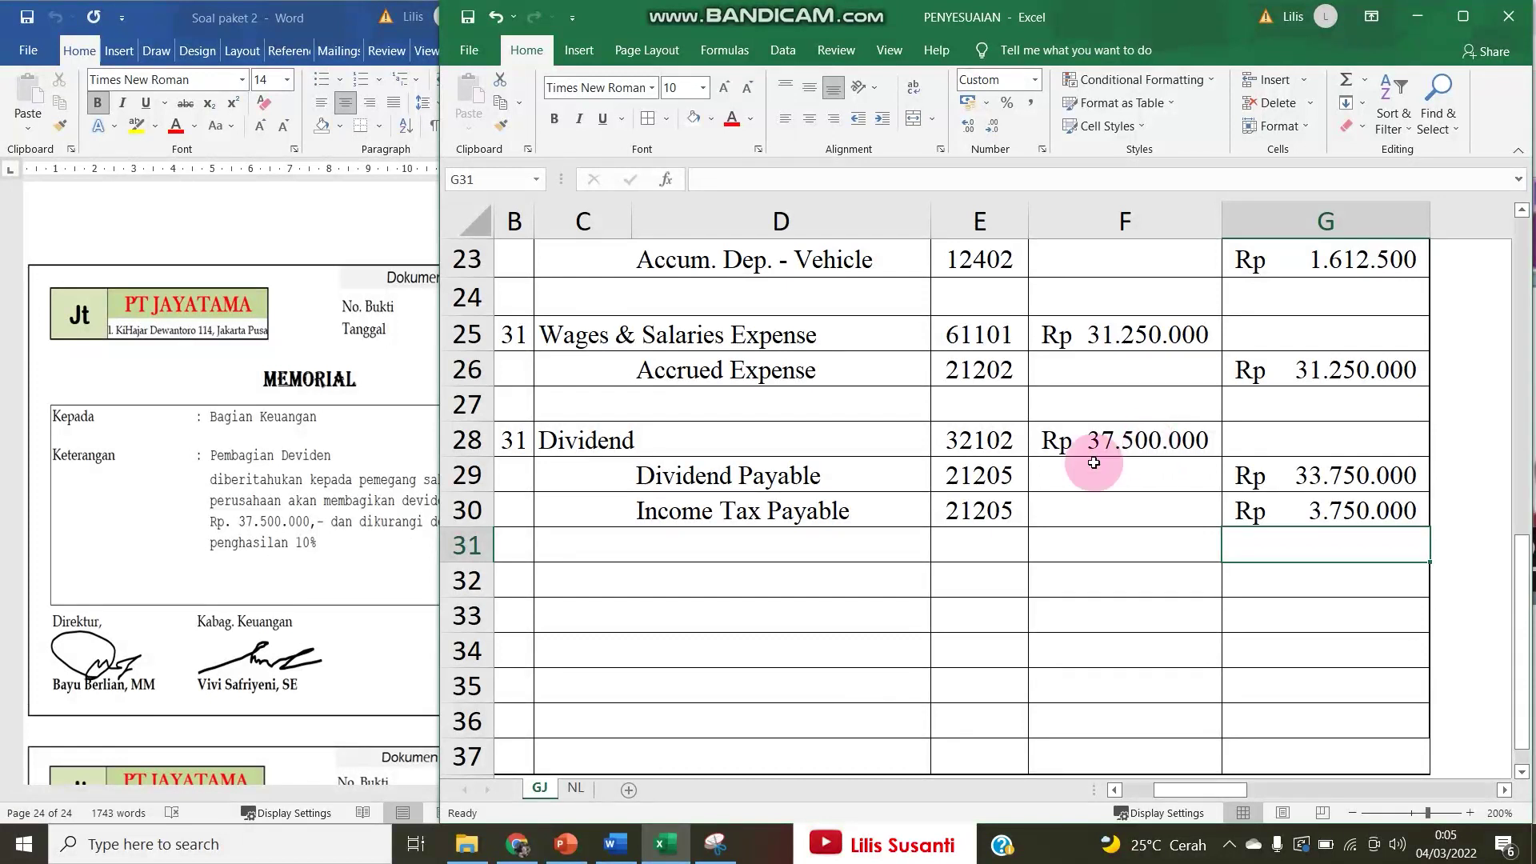
# Consult memorial 07/BM in the Word document, and start its journal entry in Excel row 32 with date 31.
pyautogui.click(216, 598)
pyautogui.scroll(-1, 214, 607)
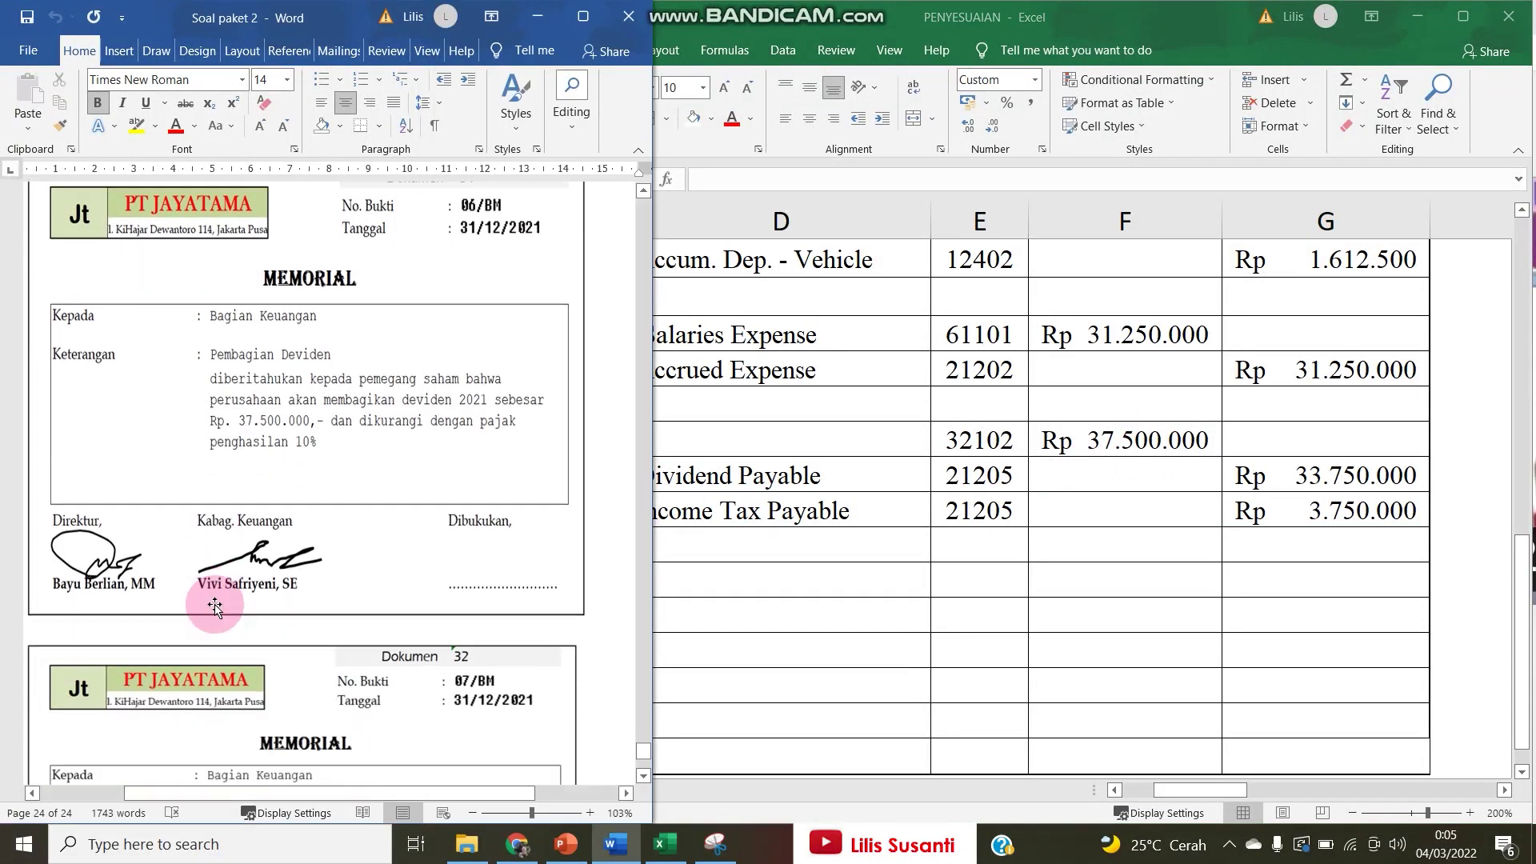
pyautogui.scroll(-4, 215, 606)
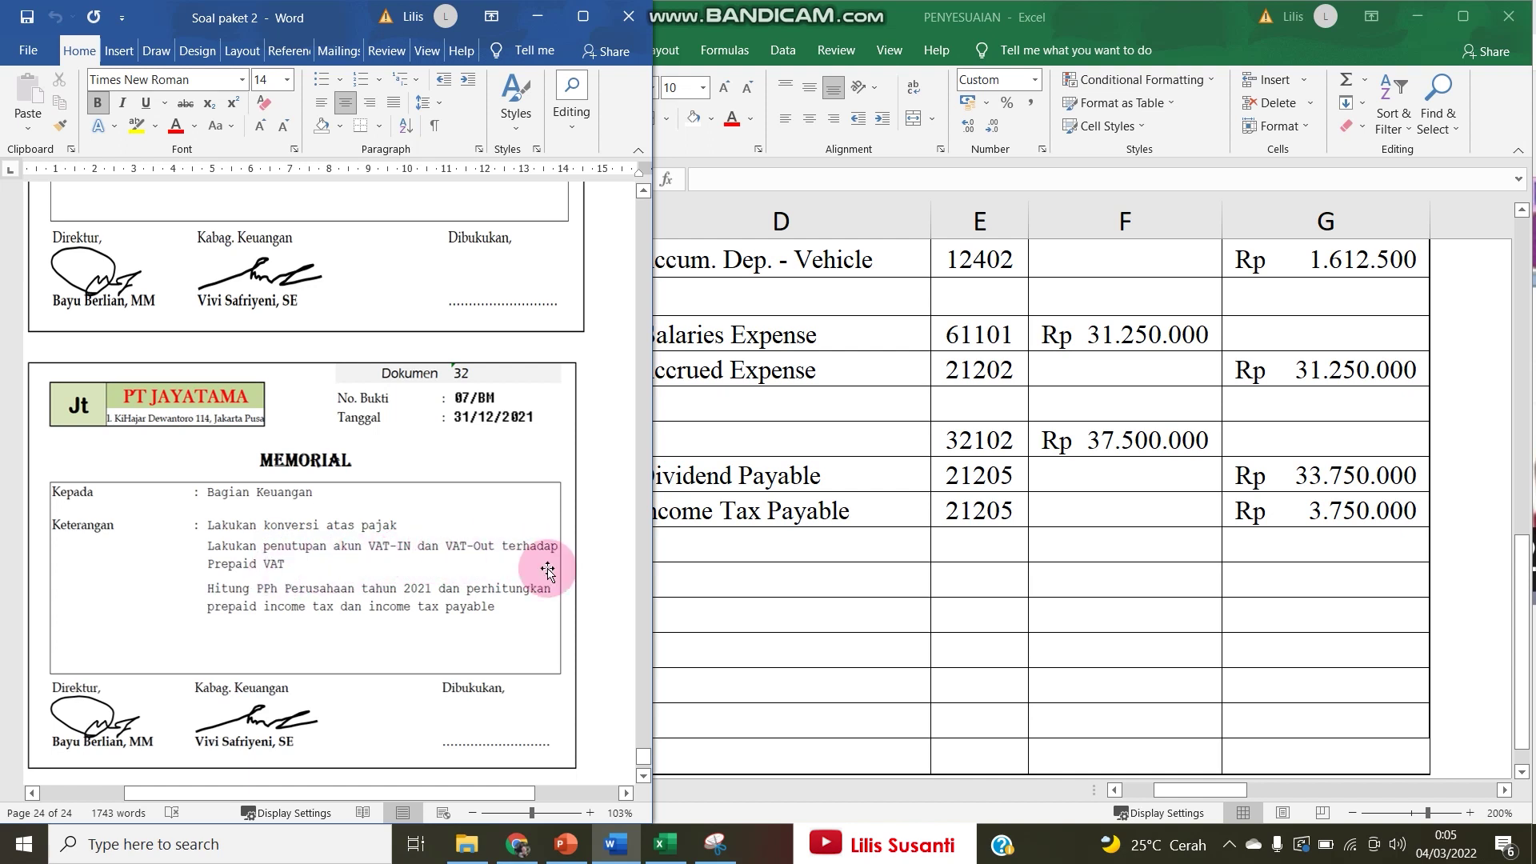
pyautogui.click(694, 563)
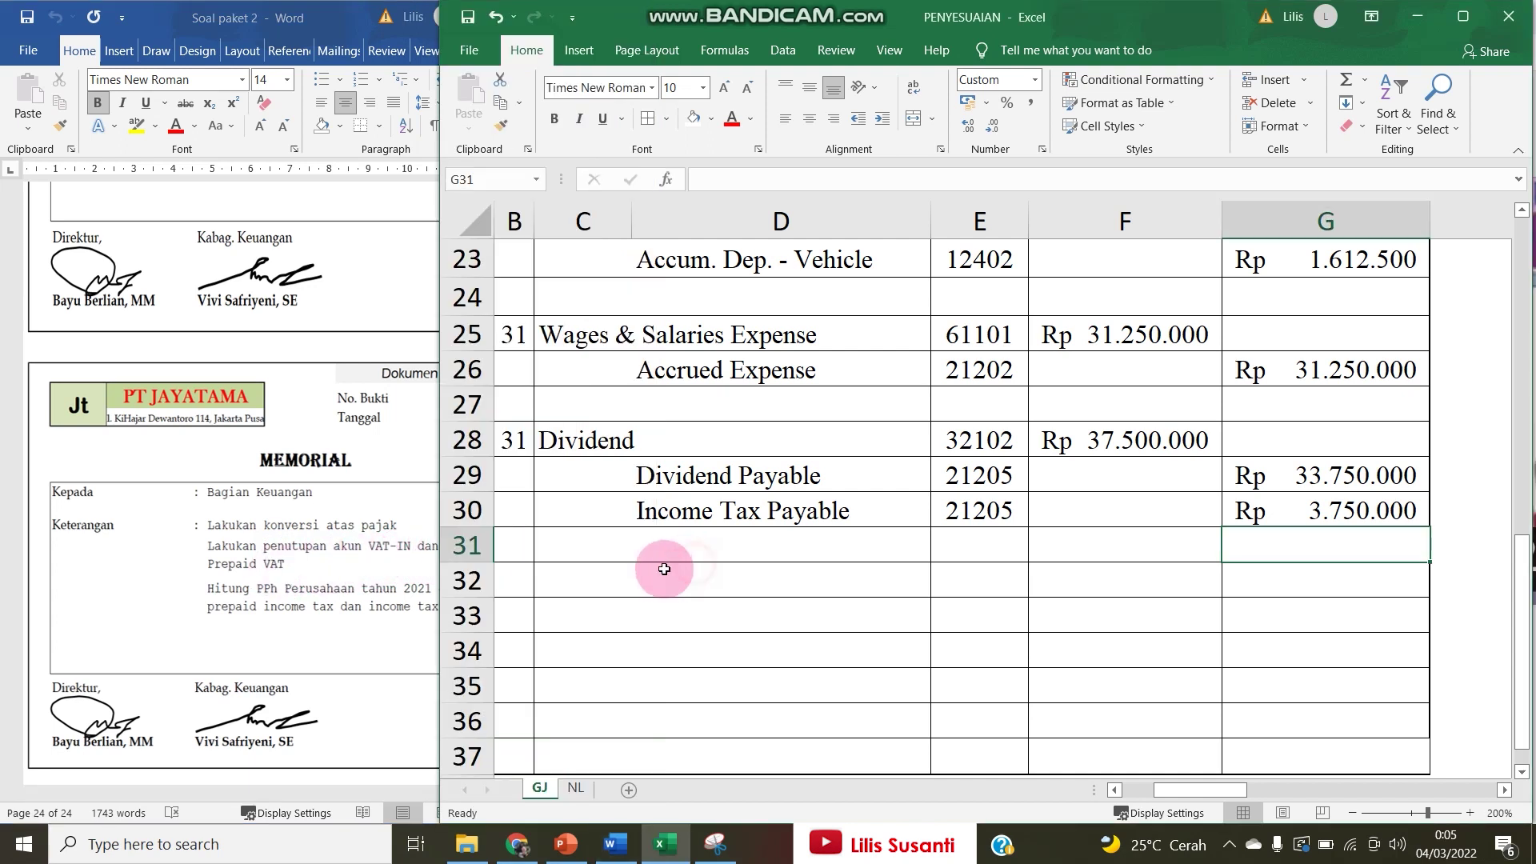
pyautogui.click(518, 587)
pyautogui.press('Tab')
pyautogui.click(519, 587)
pyautogui.write('31')
pyautogui.press('Tab')
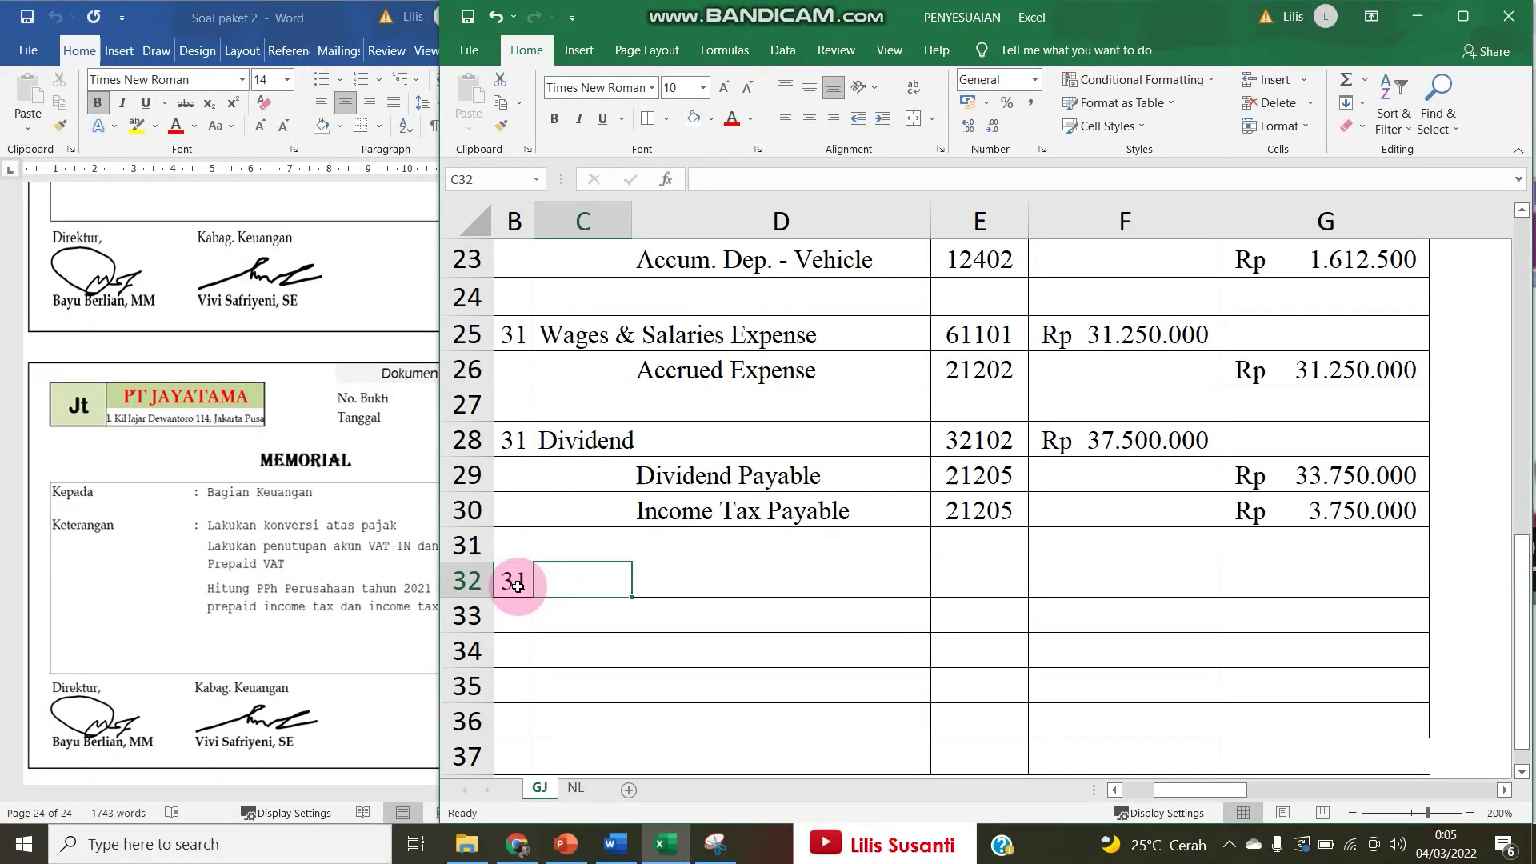
# Link C32 to the Value Added Tax - VAT Out name and E32 to its account code 21204 on the NL sheet.
pyautogui.write('=')
pyautogui.click(576, 788)
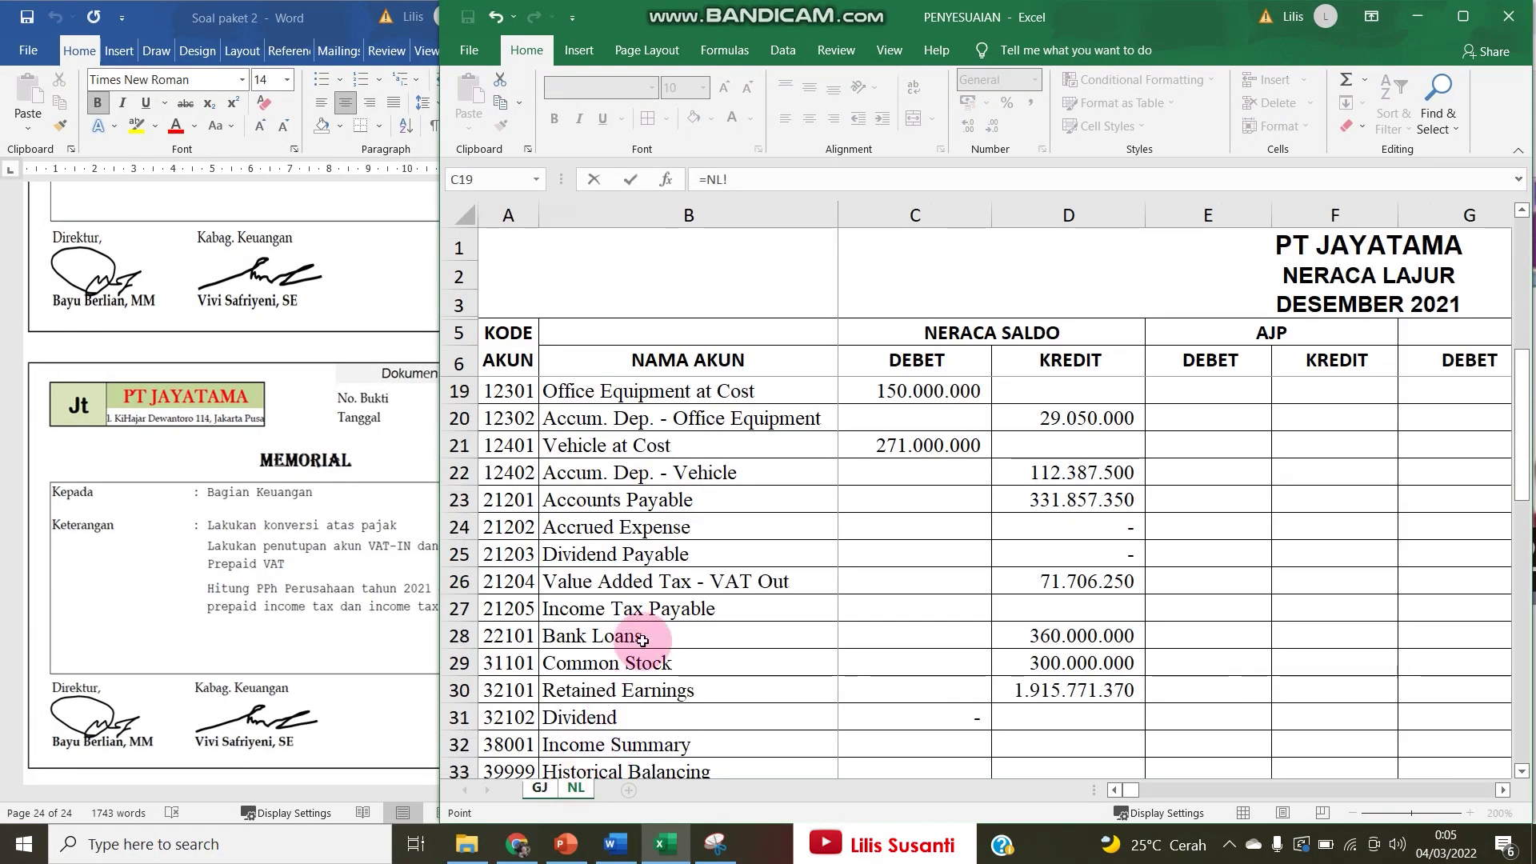
pyautogui.click(729, 581)
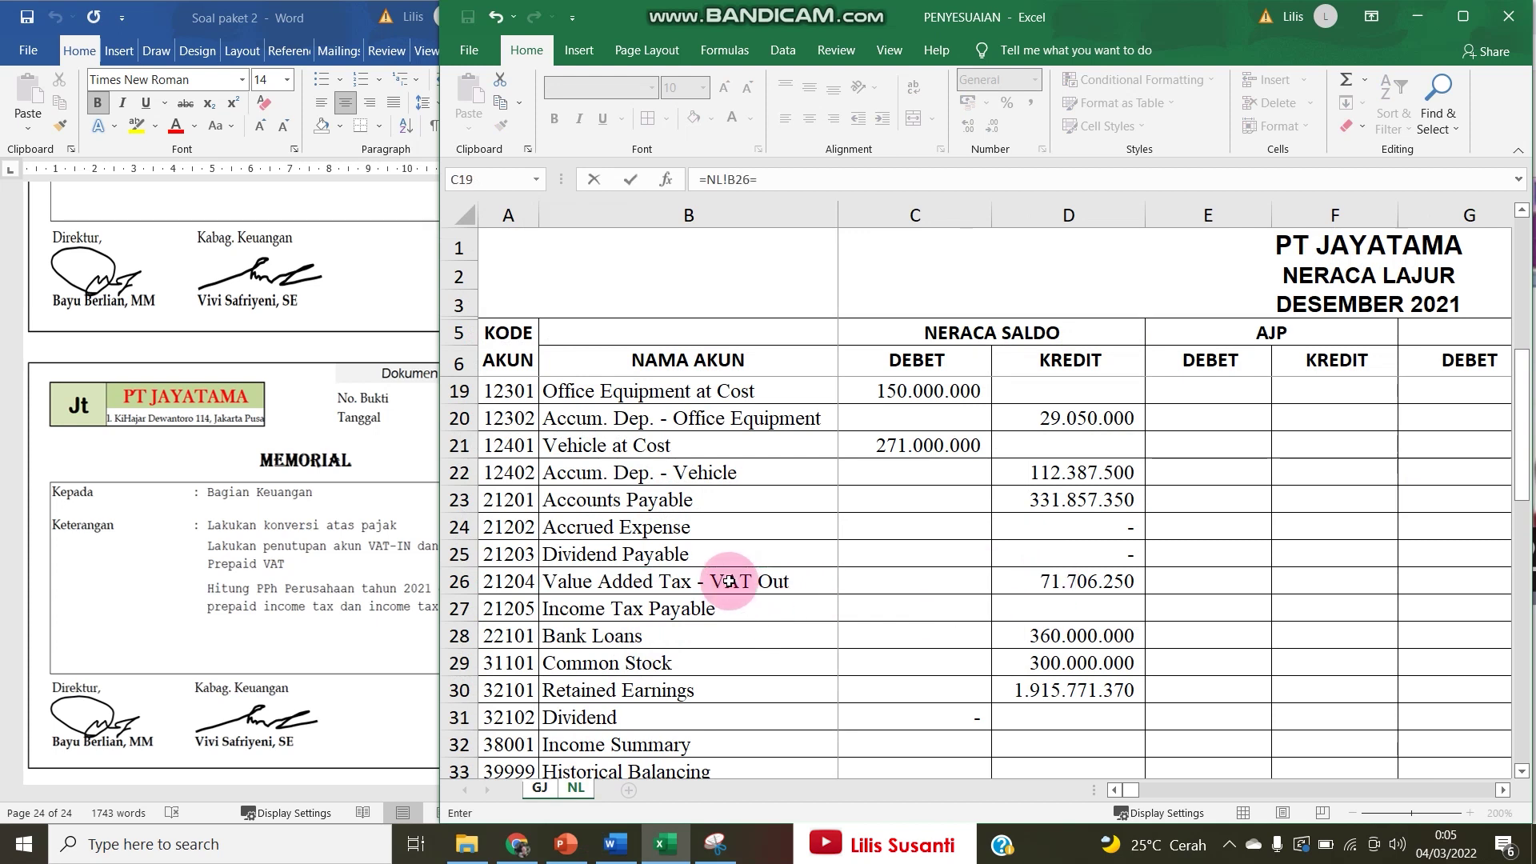
pyautogui.press('Tab')
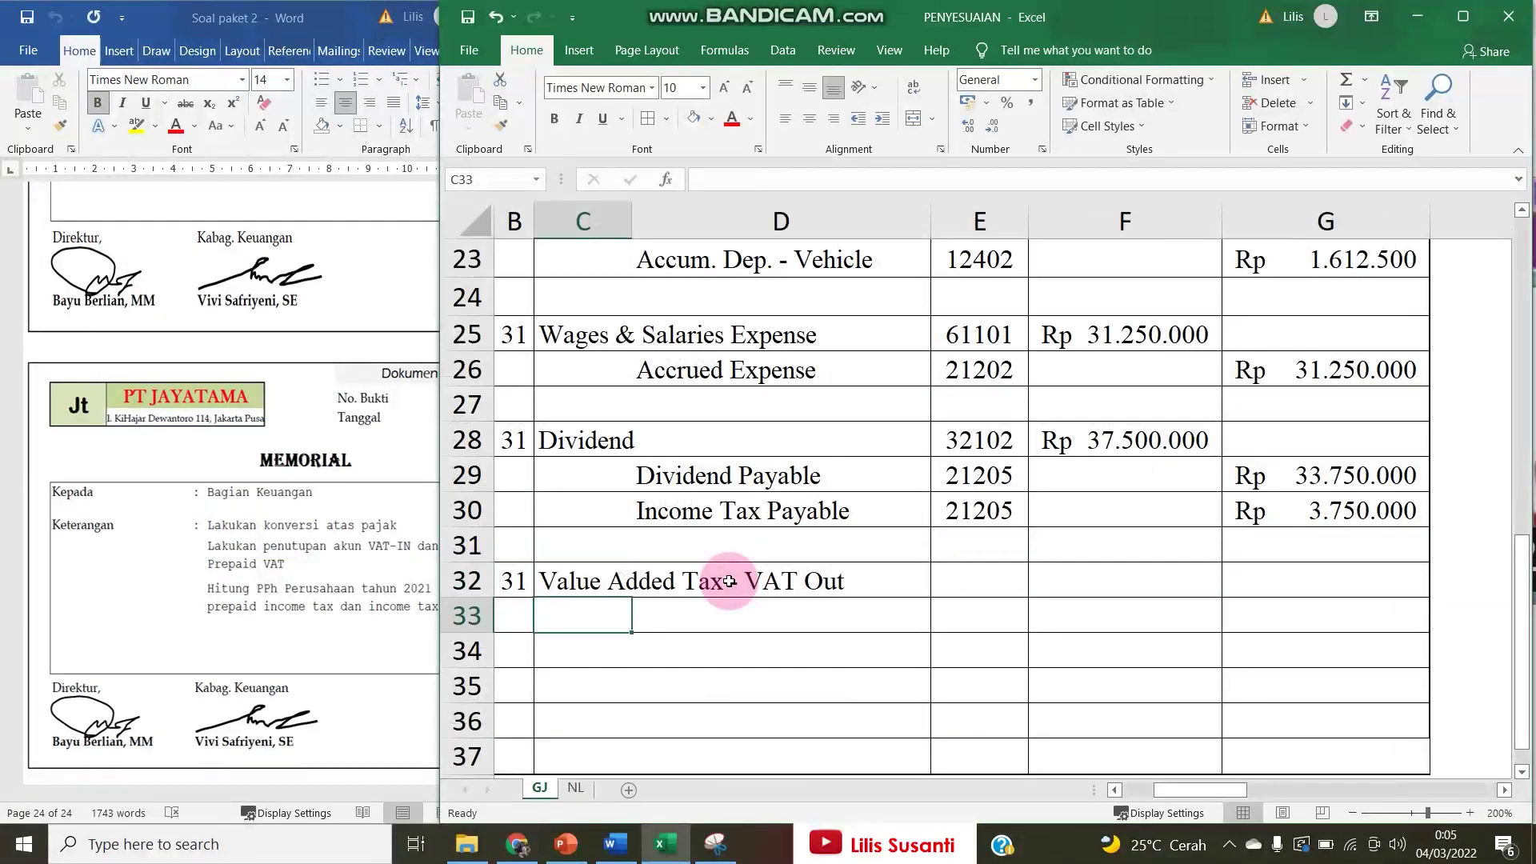
pyautogui.write('=')
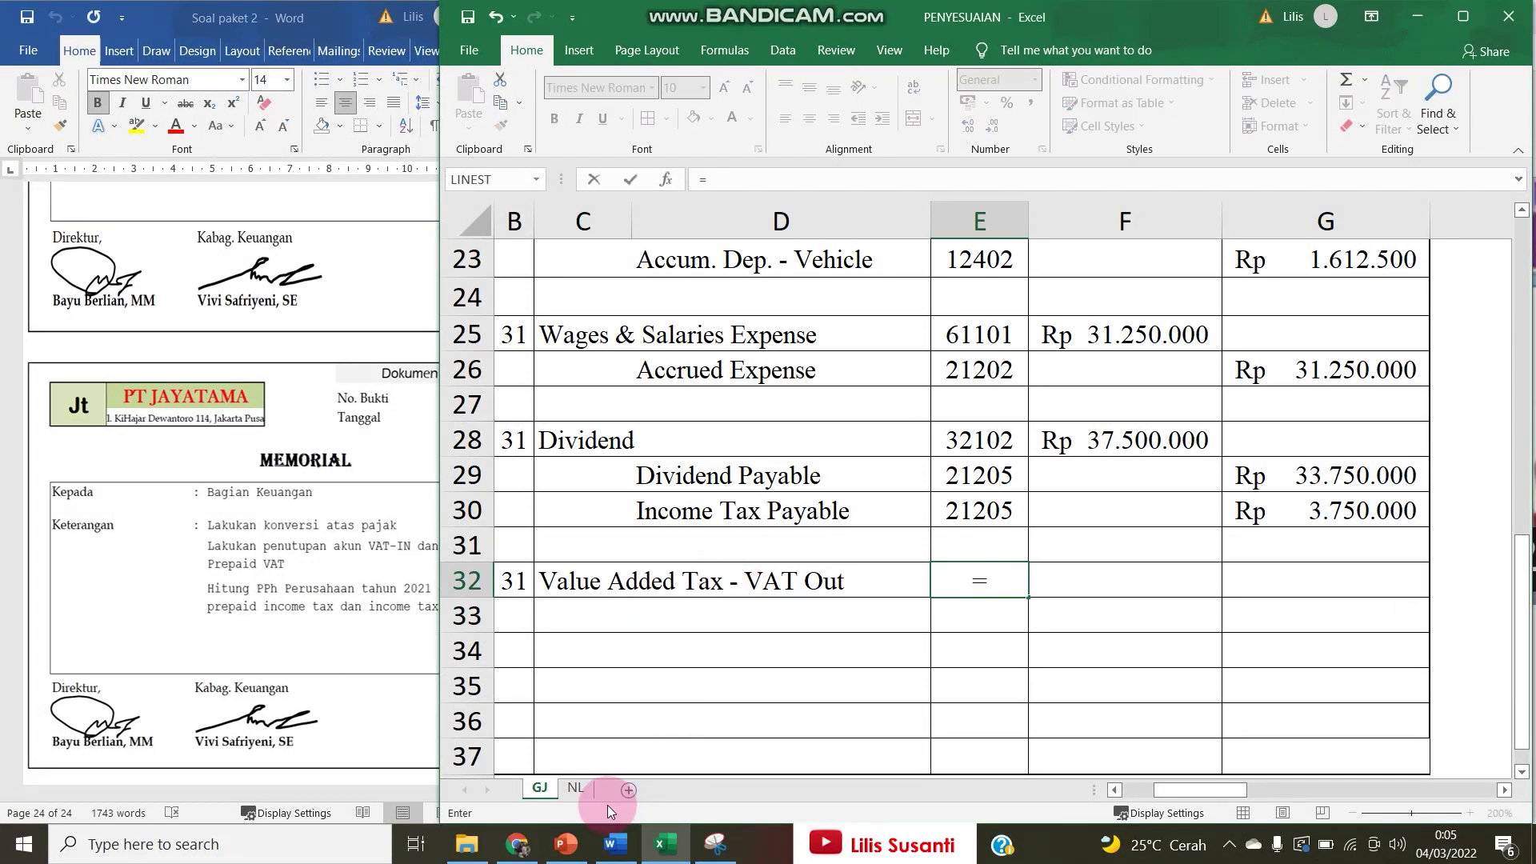
pyautogui.click(579, 788)
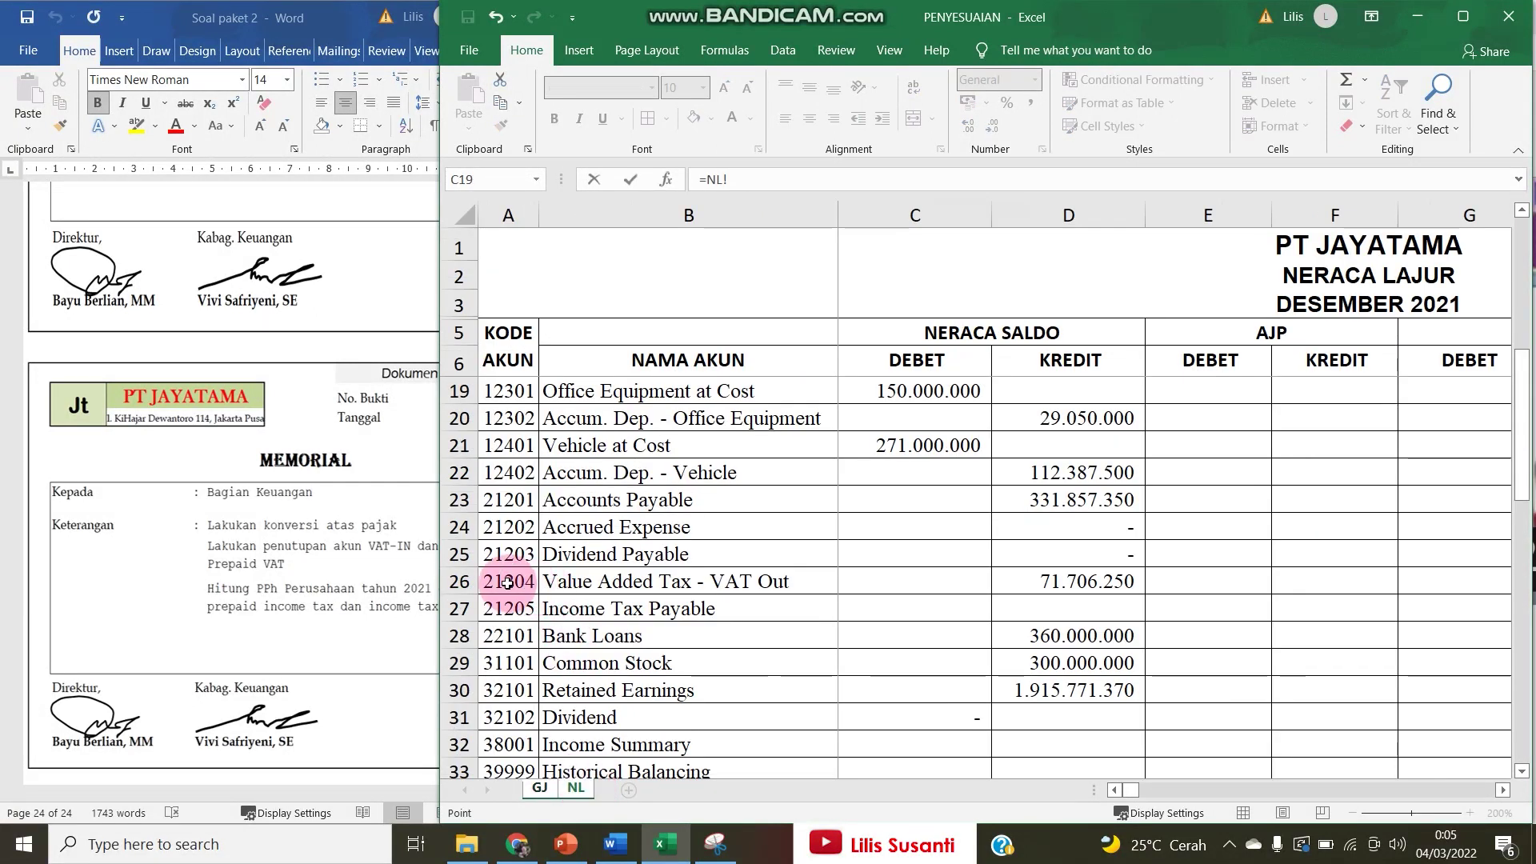
pyautogui.press('Tab')
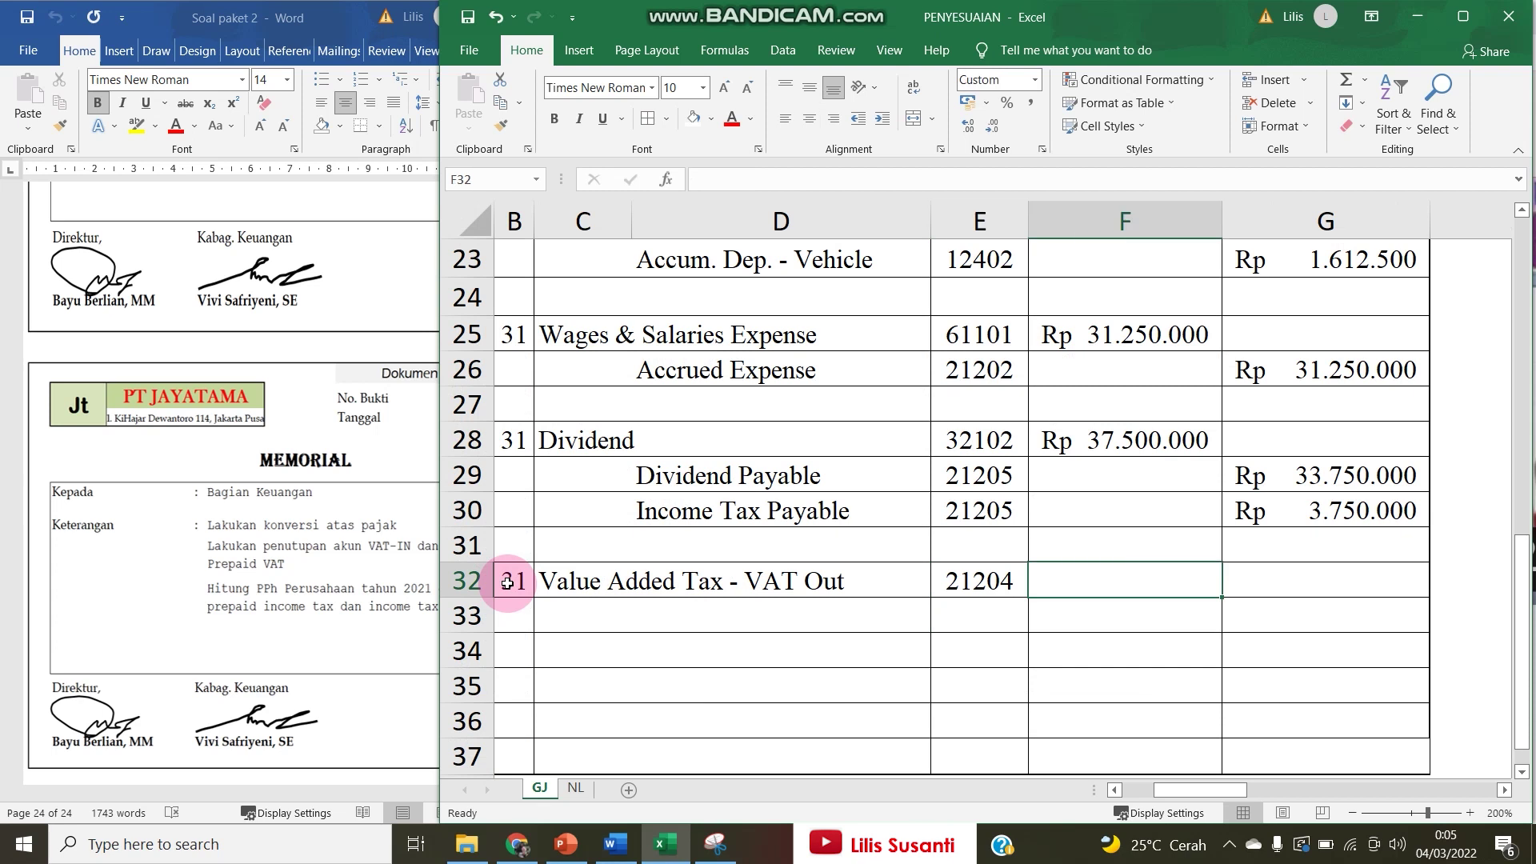
# Link the debit in F32 to the VAT Out trial balance credit amount on the NL sheet.
pyautogui.write('=')
pyautogui.click(577, 788)
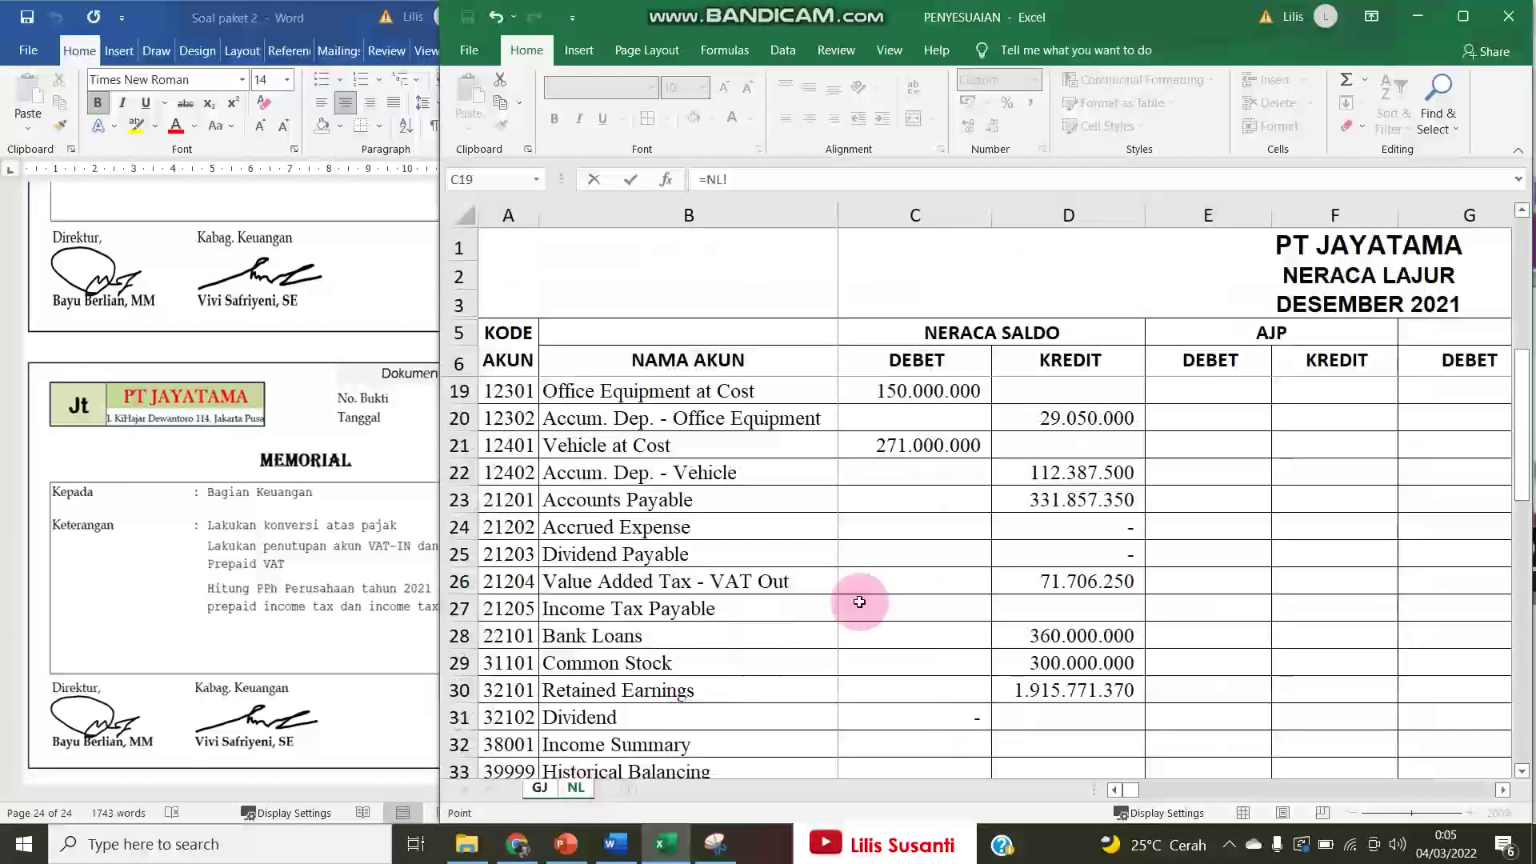
pyautogui.press('Return')
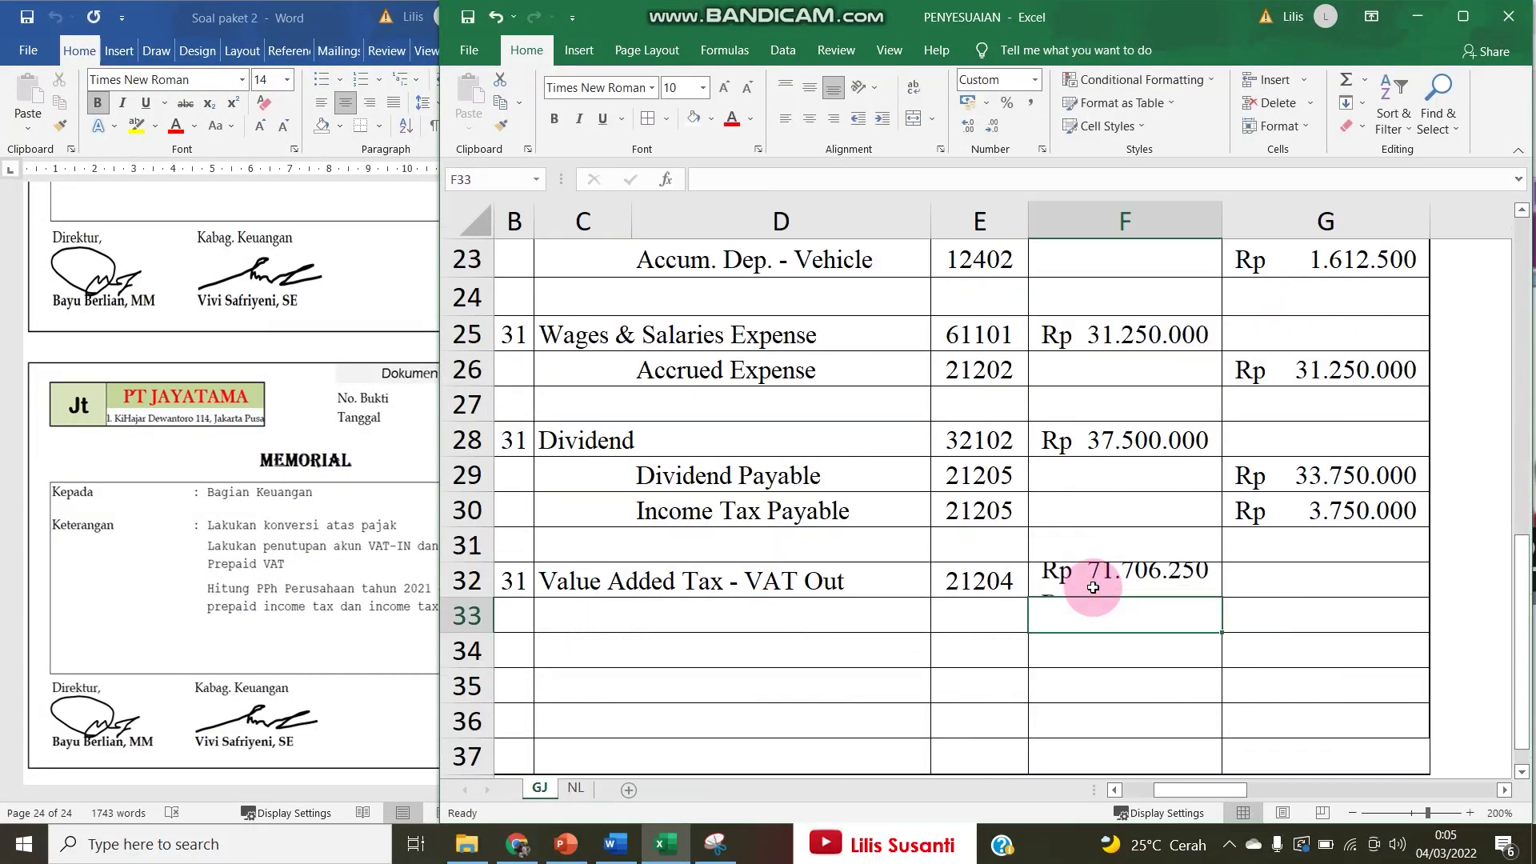
# Link D33 to the Value Added Tax - In (VAT In) name and E33 to its account code 11401 on the NL sheet.
pyautogui.write('=')
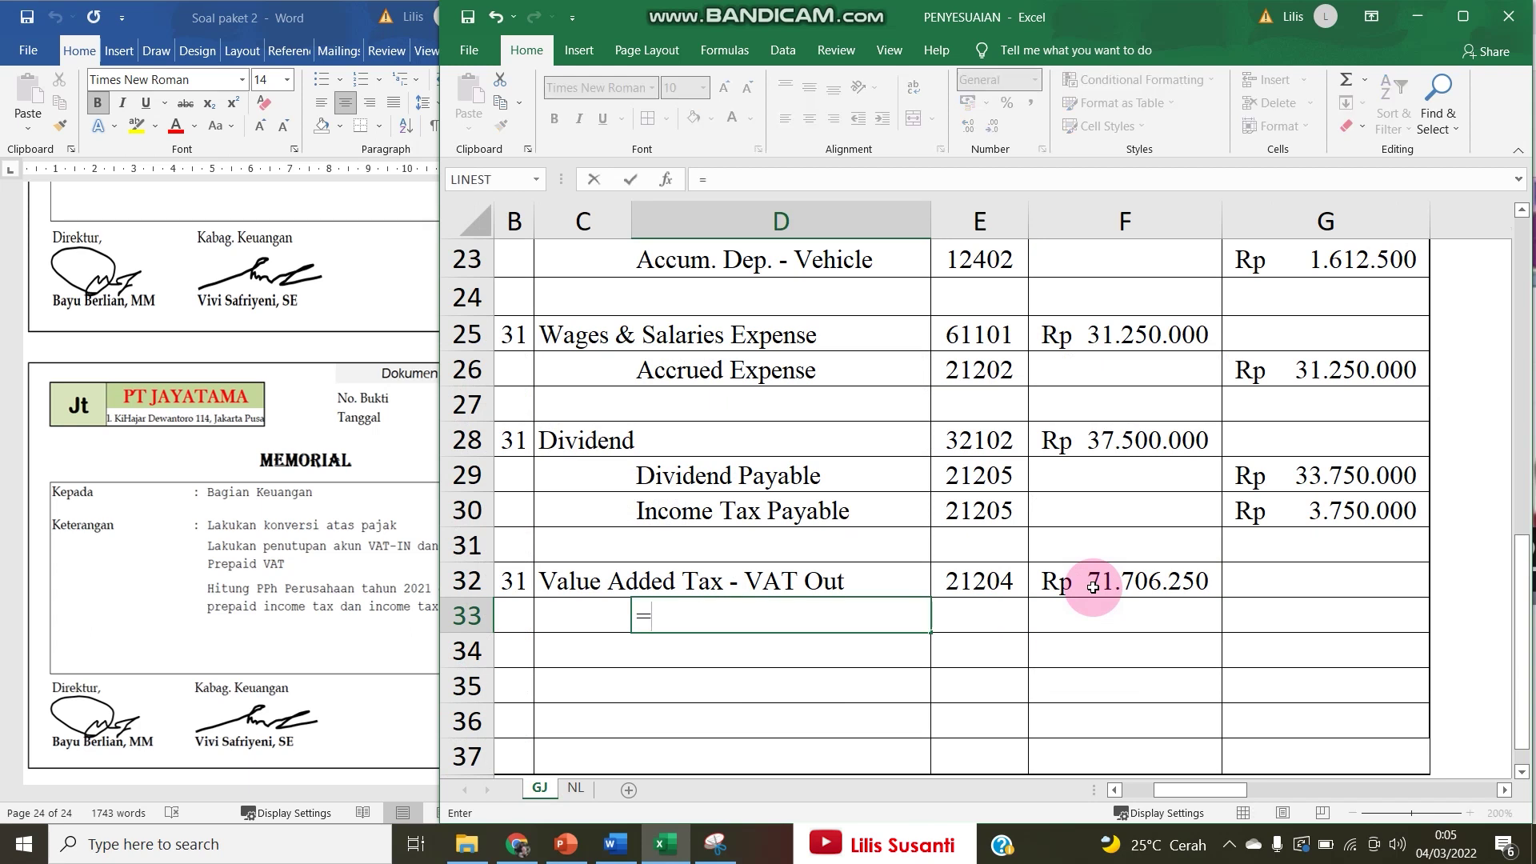
pyautogui.click(577, 789)
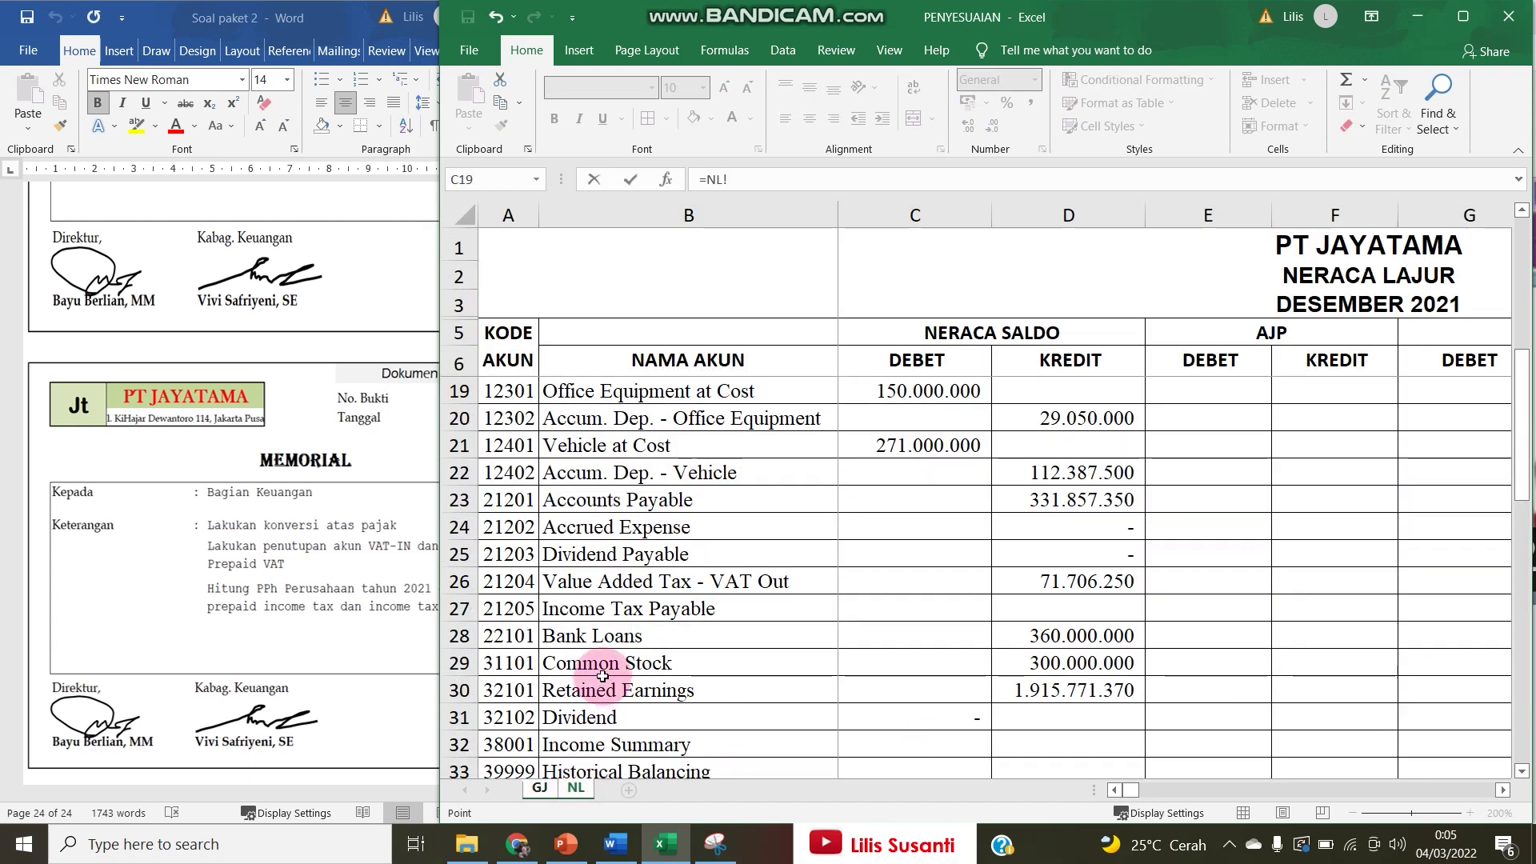
pyautogui.scroll(3, 600, 688)
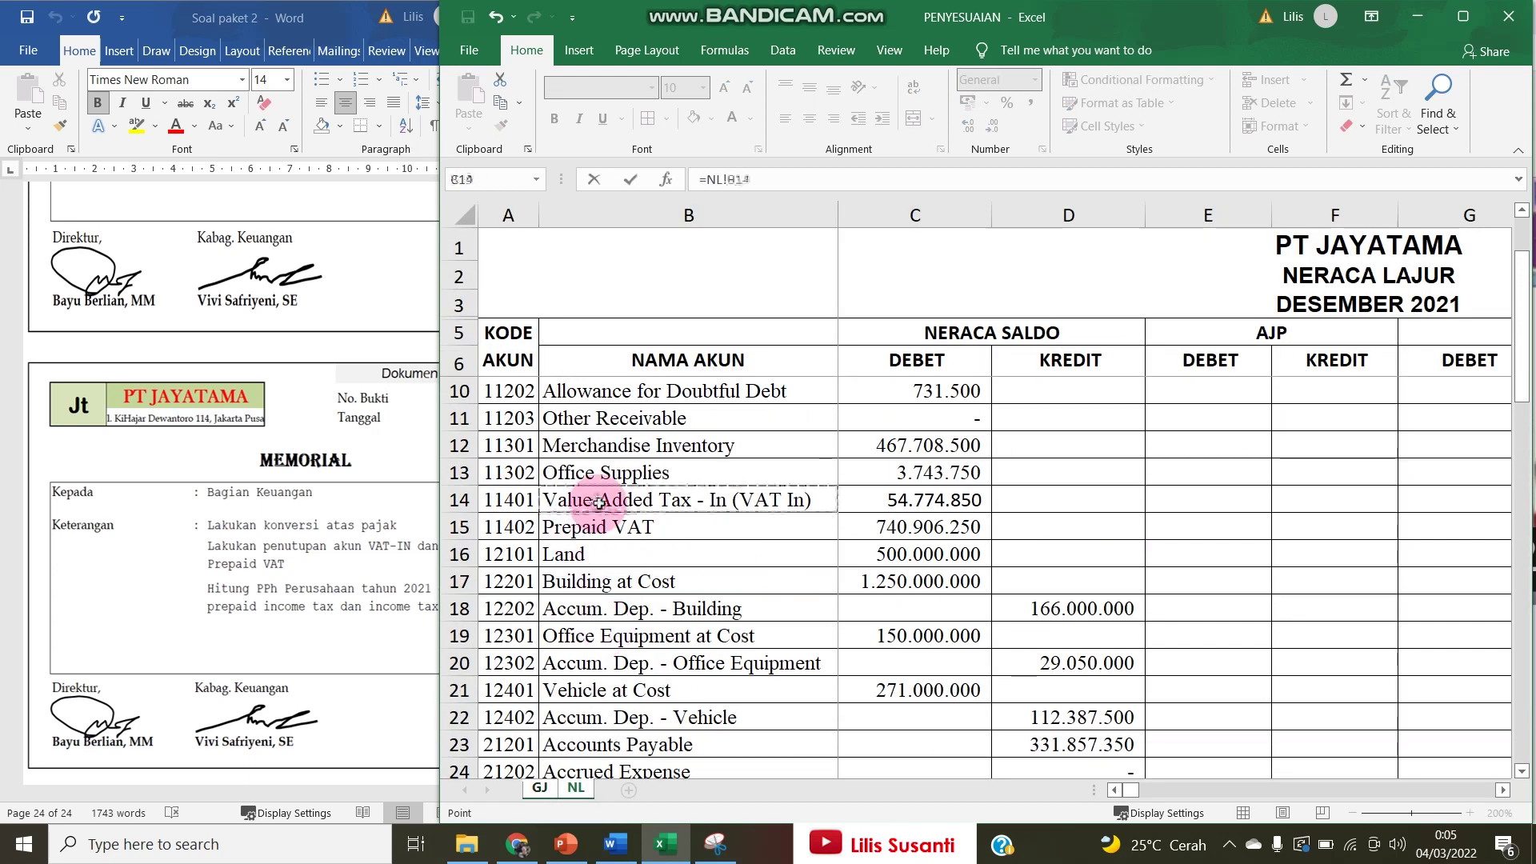
pyautogui.press('Return')
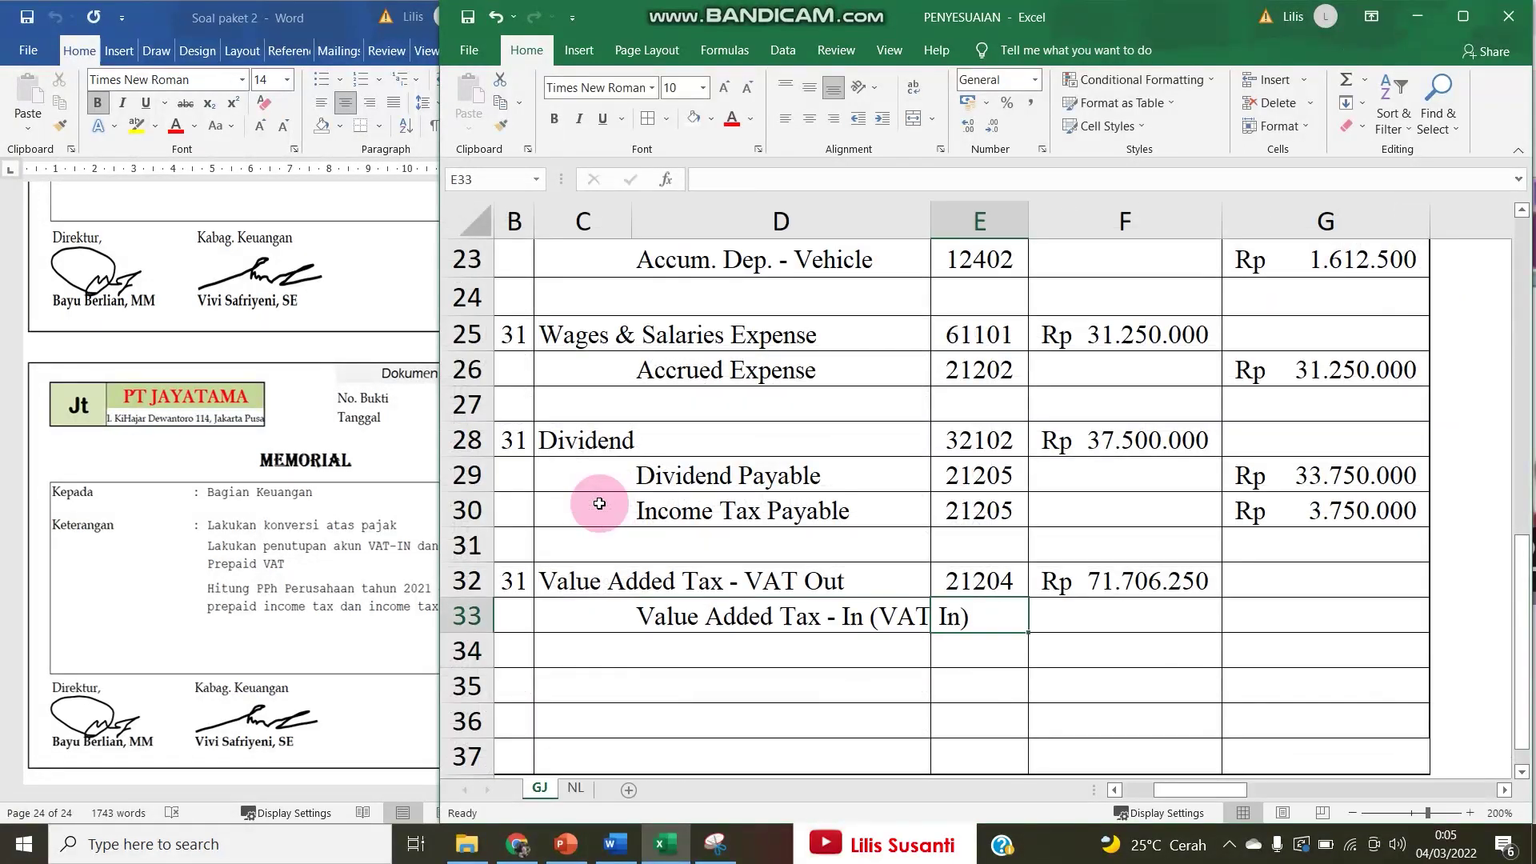
pyautogui.write('=')
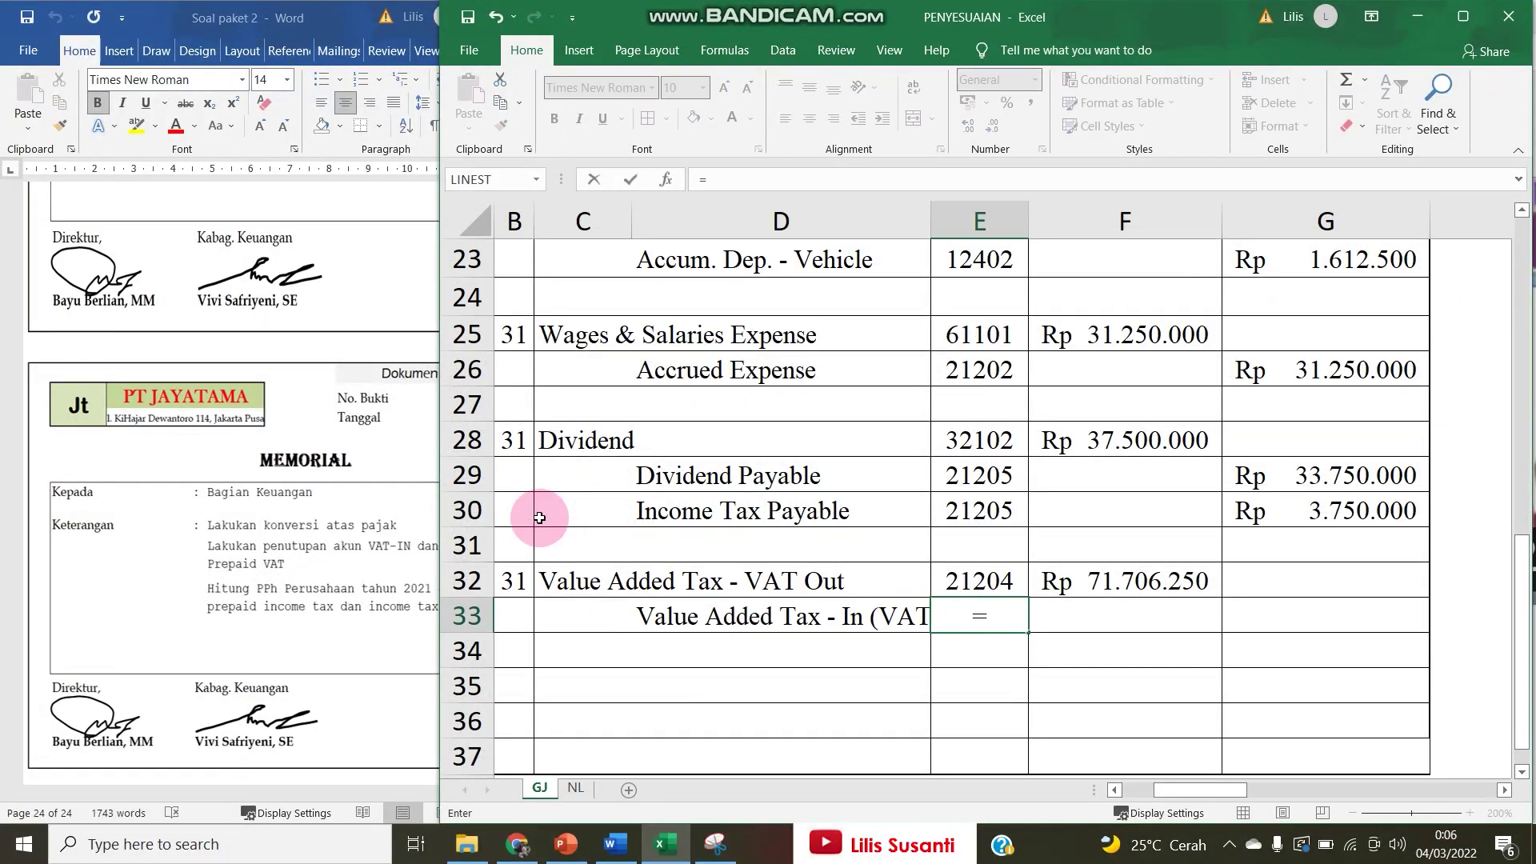
pyautogui.click(577, 788)
pyautogui.click(506, 500)
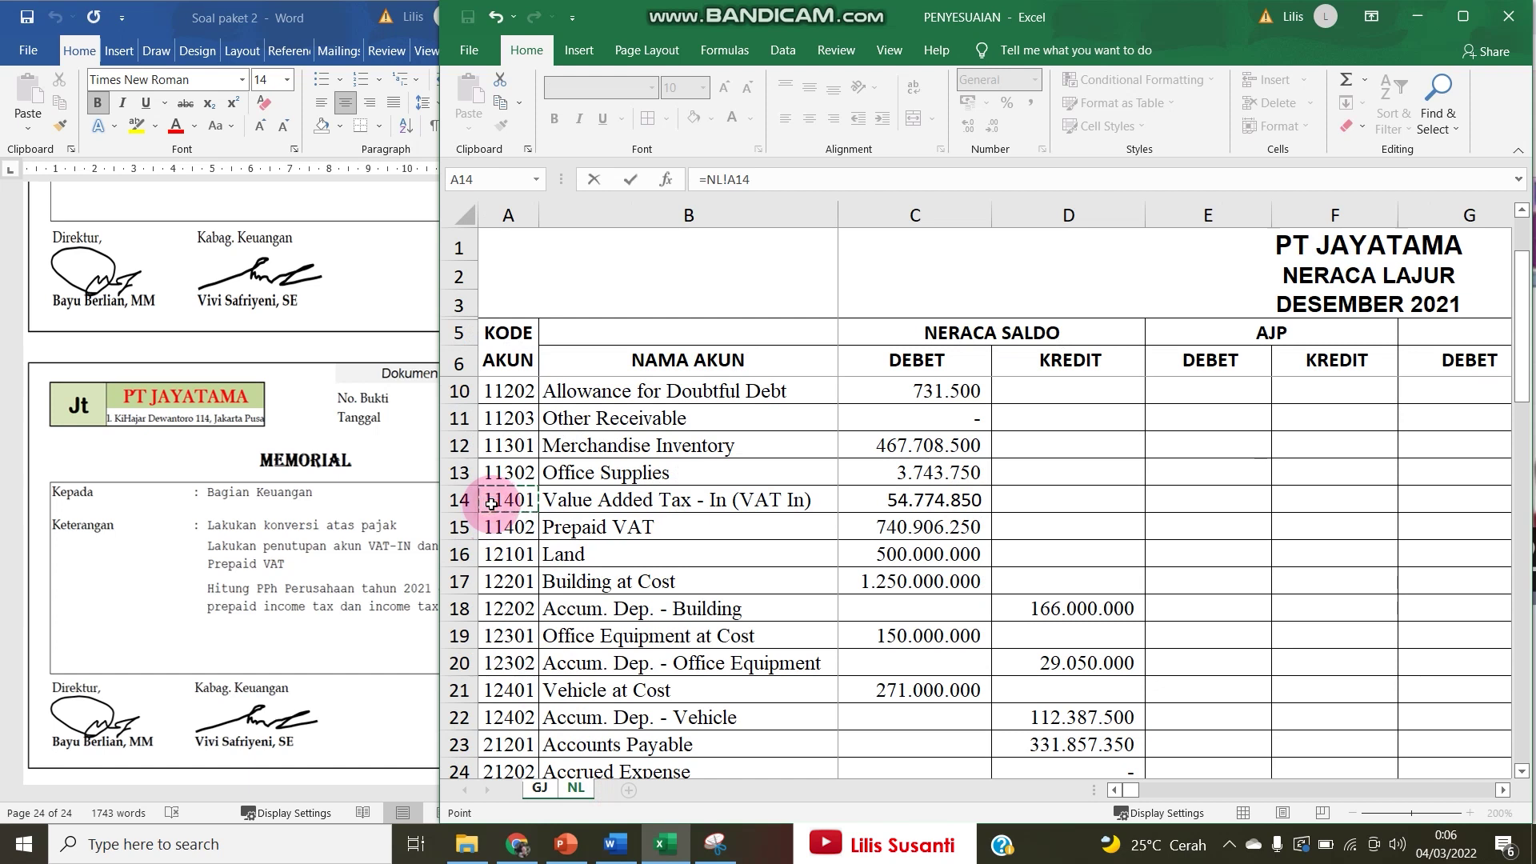
pyautogui.press('Return')
# Link the credit in G33 to the VAT In debit balance in cell C14 of the NL sheet.
pyautogui.press('Tab')
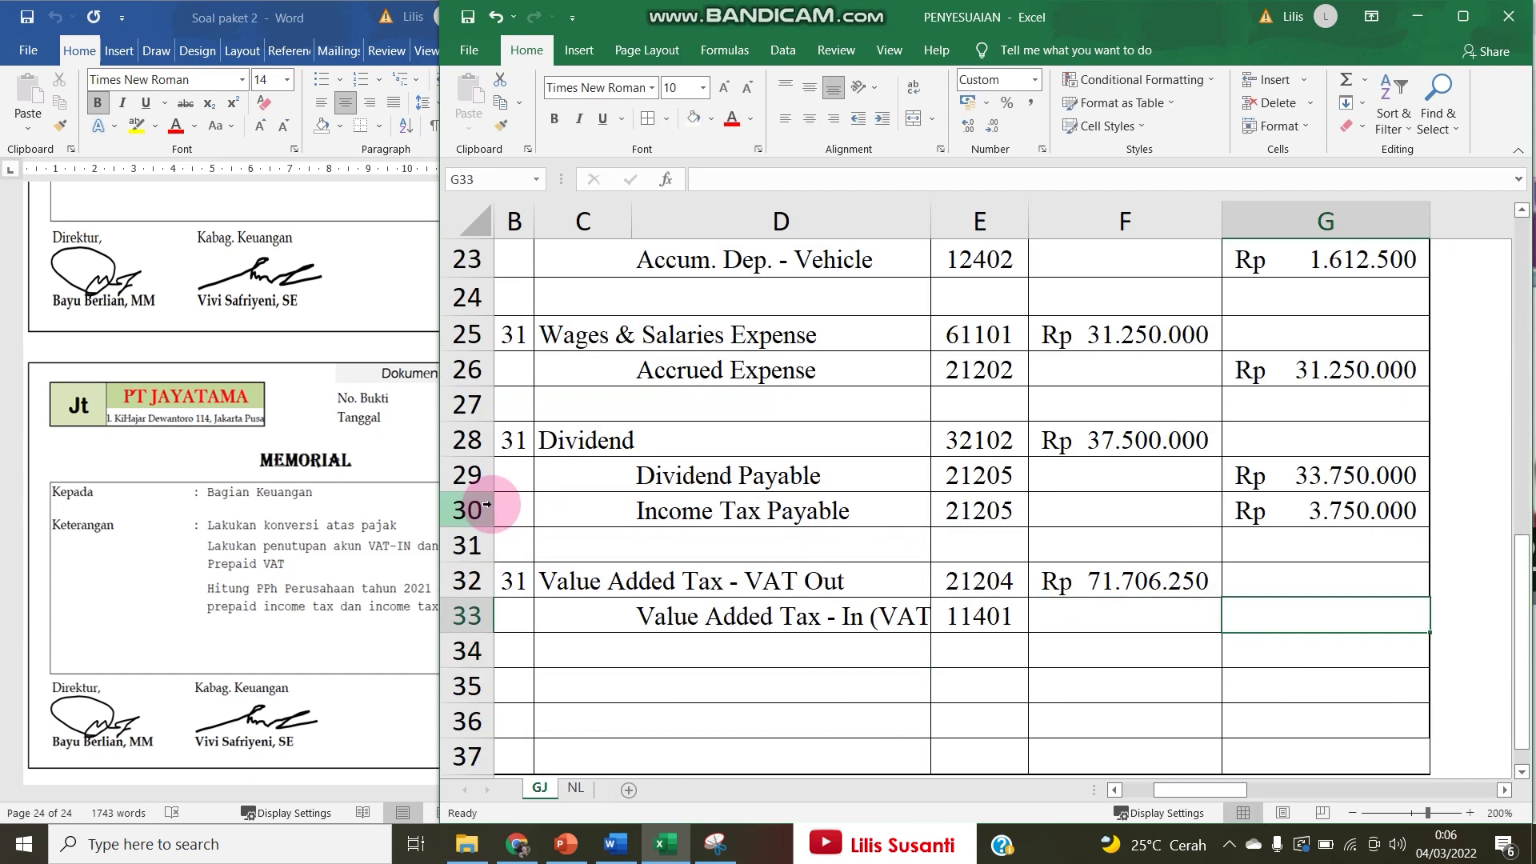
pyautogui.write('=')
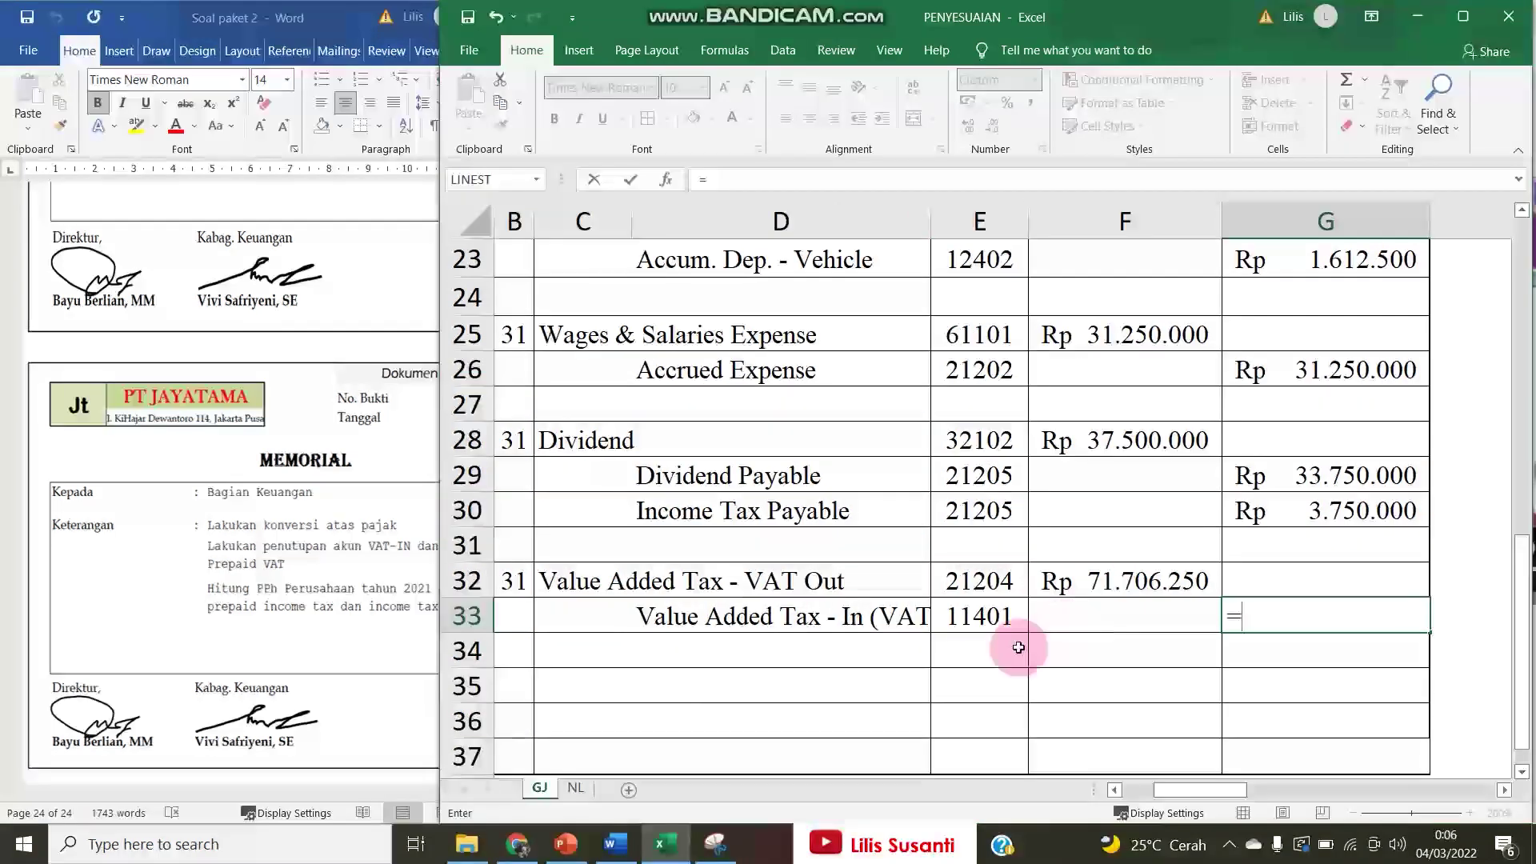
pyautogui.click(577, 789)
pyautogui.click(916, 500)
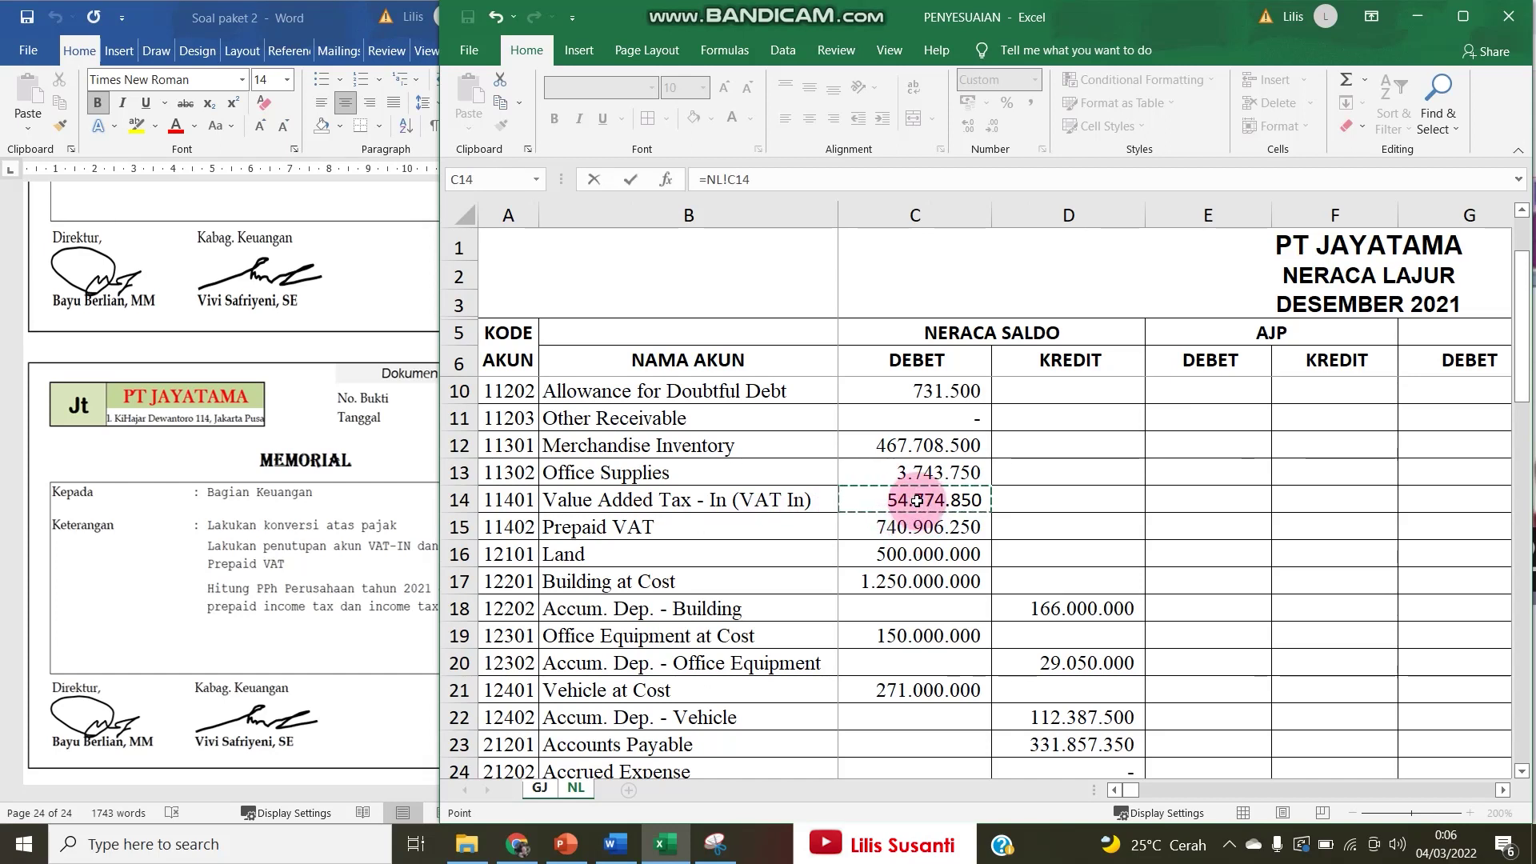
pyautogui.press('Return')
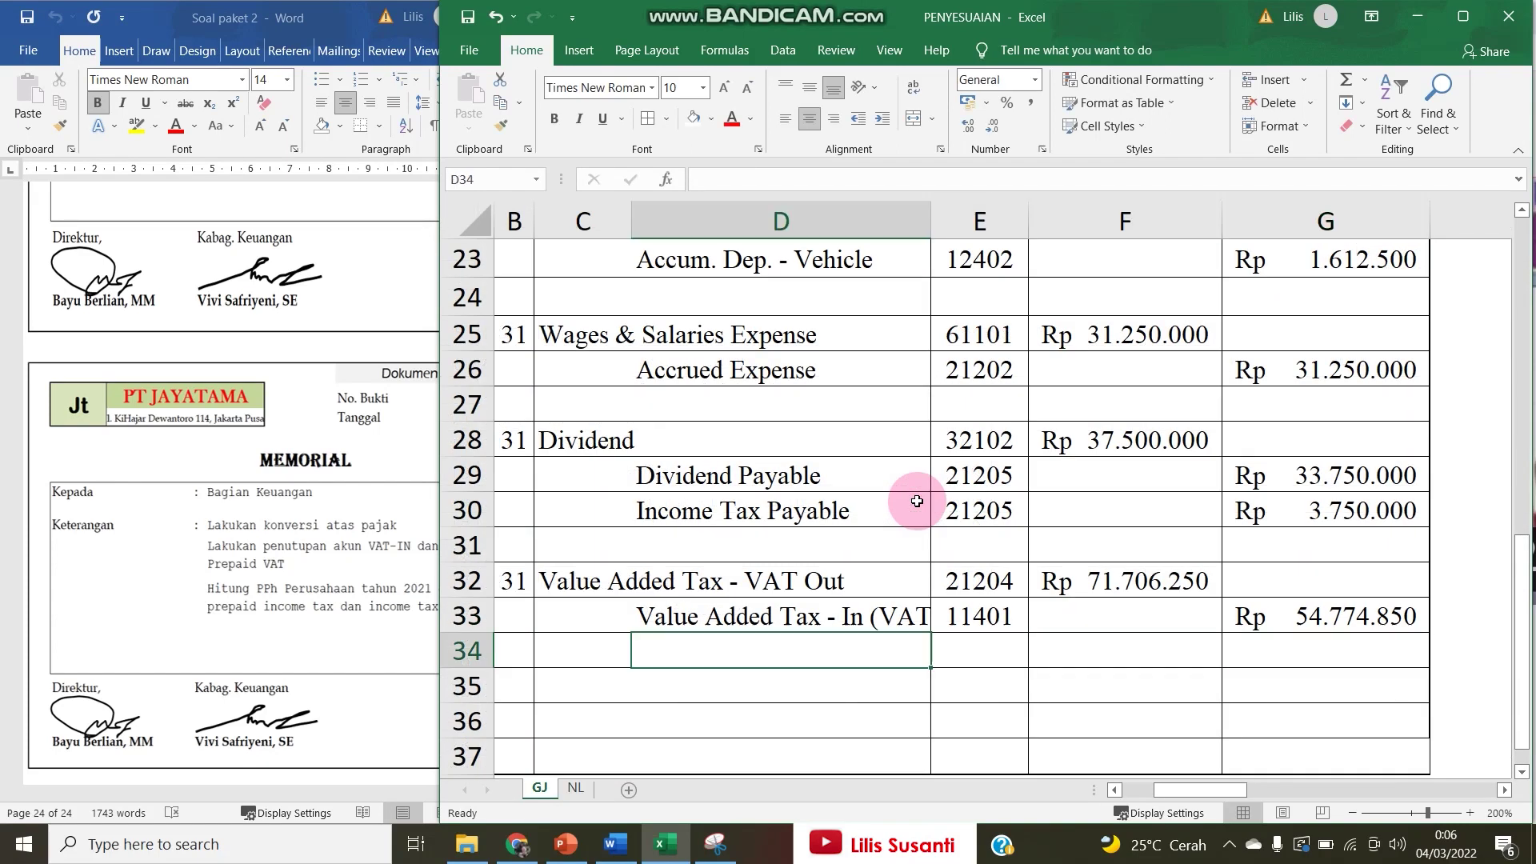
# Link D34 to the Prepaid VAT account name and E34 to its account code 11402 on the NL sheet.
pyautogui.write('=')
pyautogui.click(307, 568)
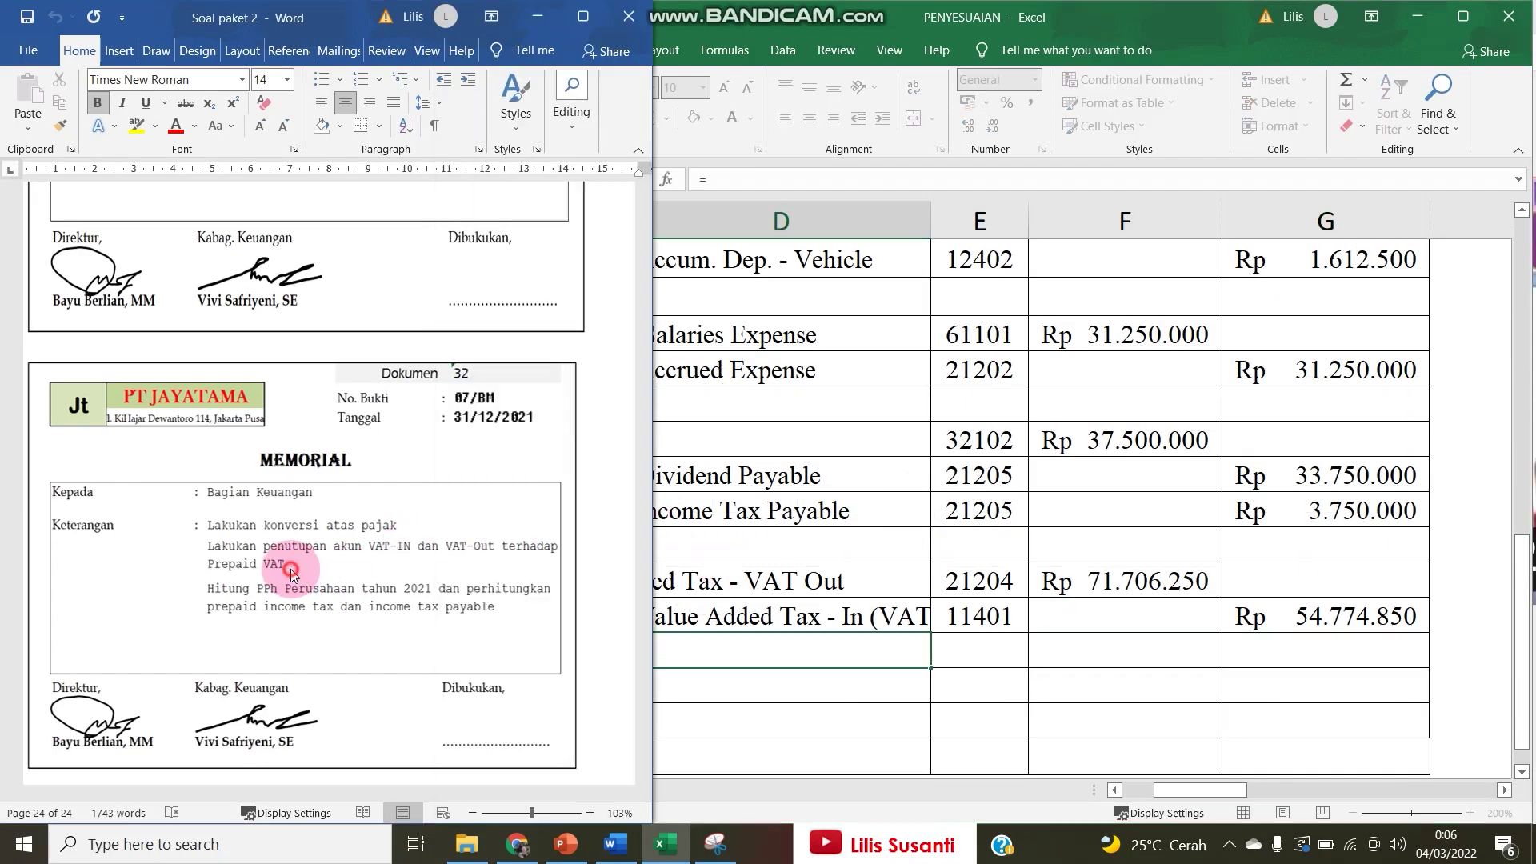
pyautogui.click(696, 596)
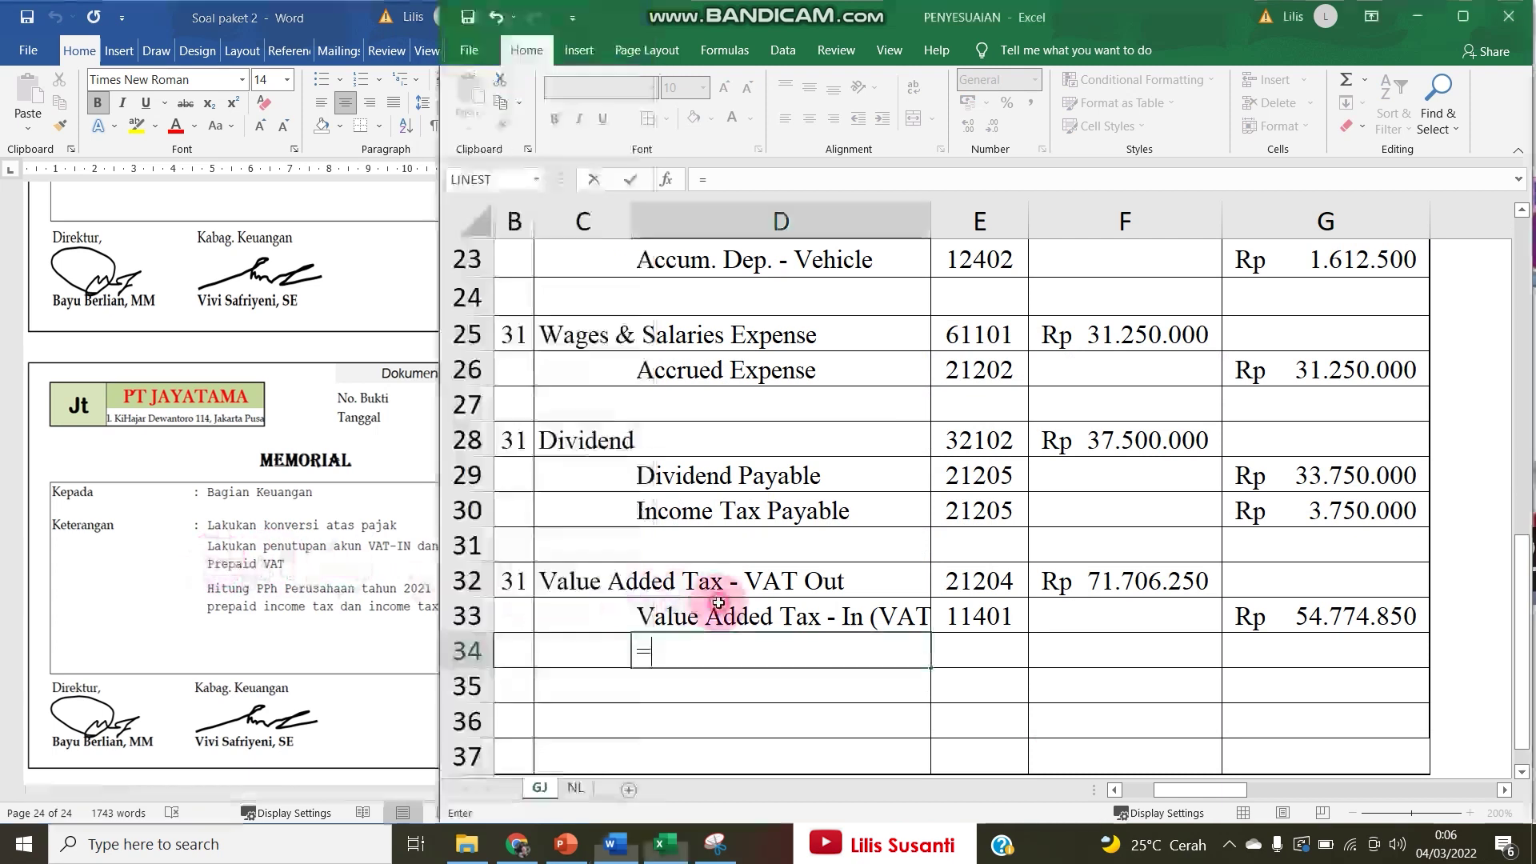
pyautogui.click(575, 788)
pyautogui.click(568, 528)
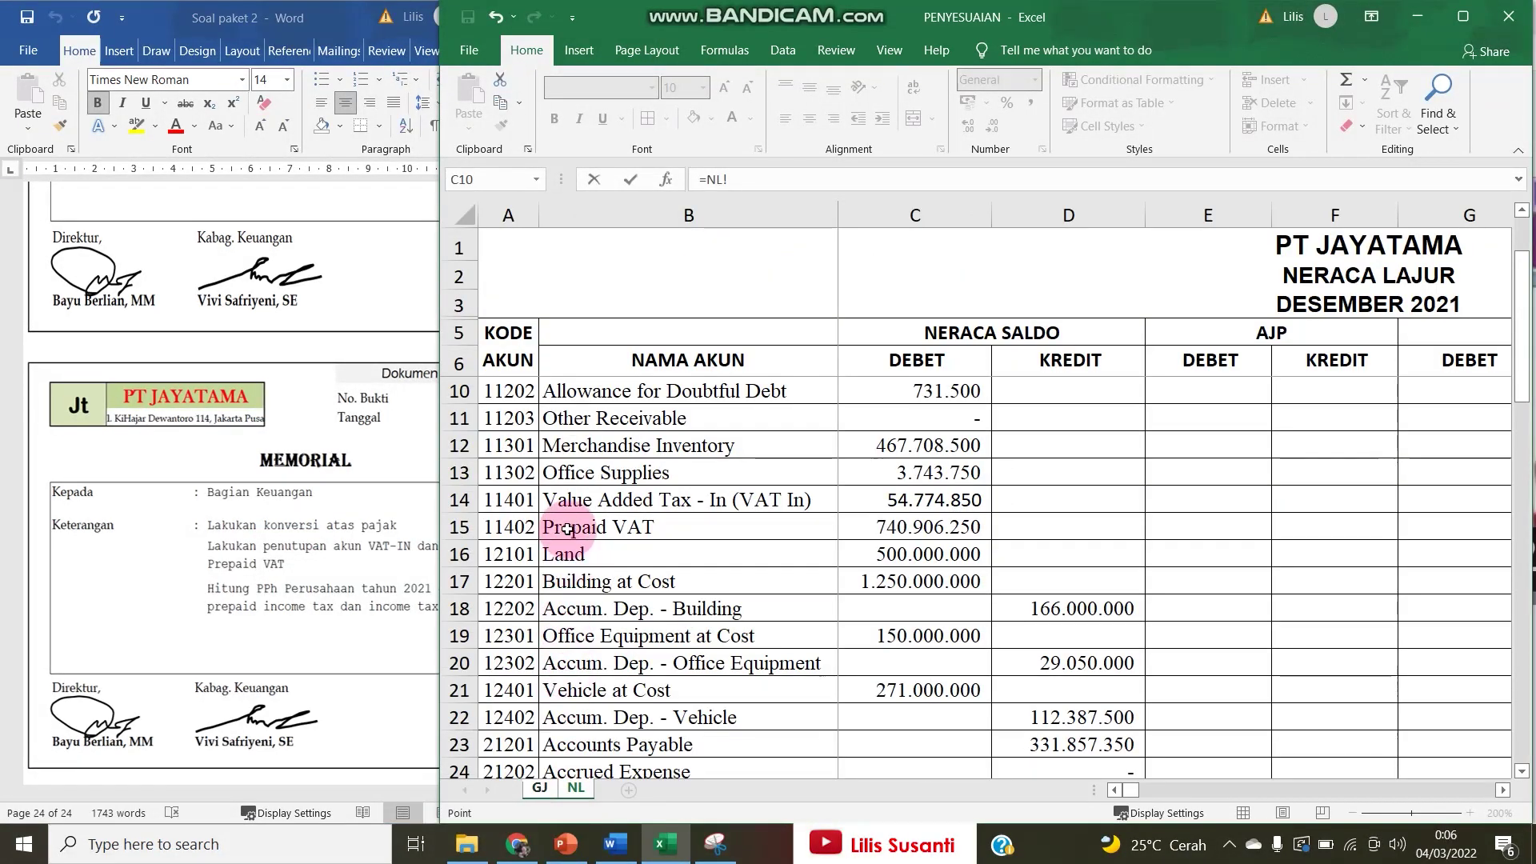
pyautogui.press('Tab')
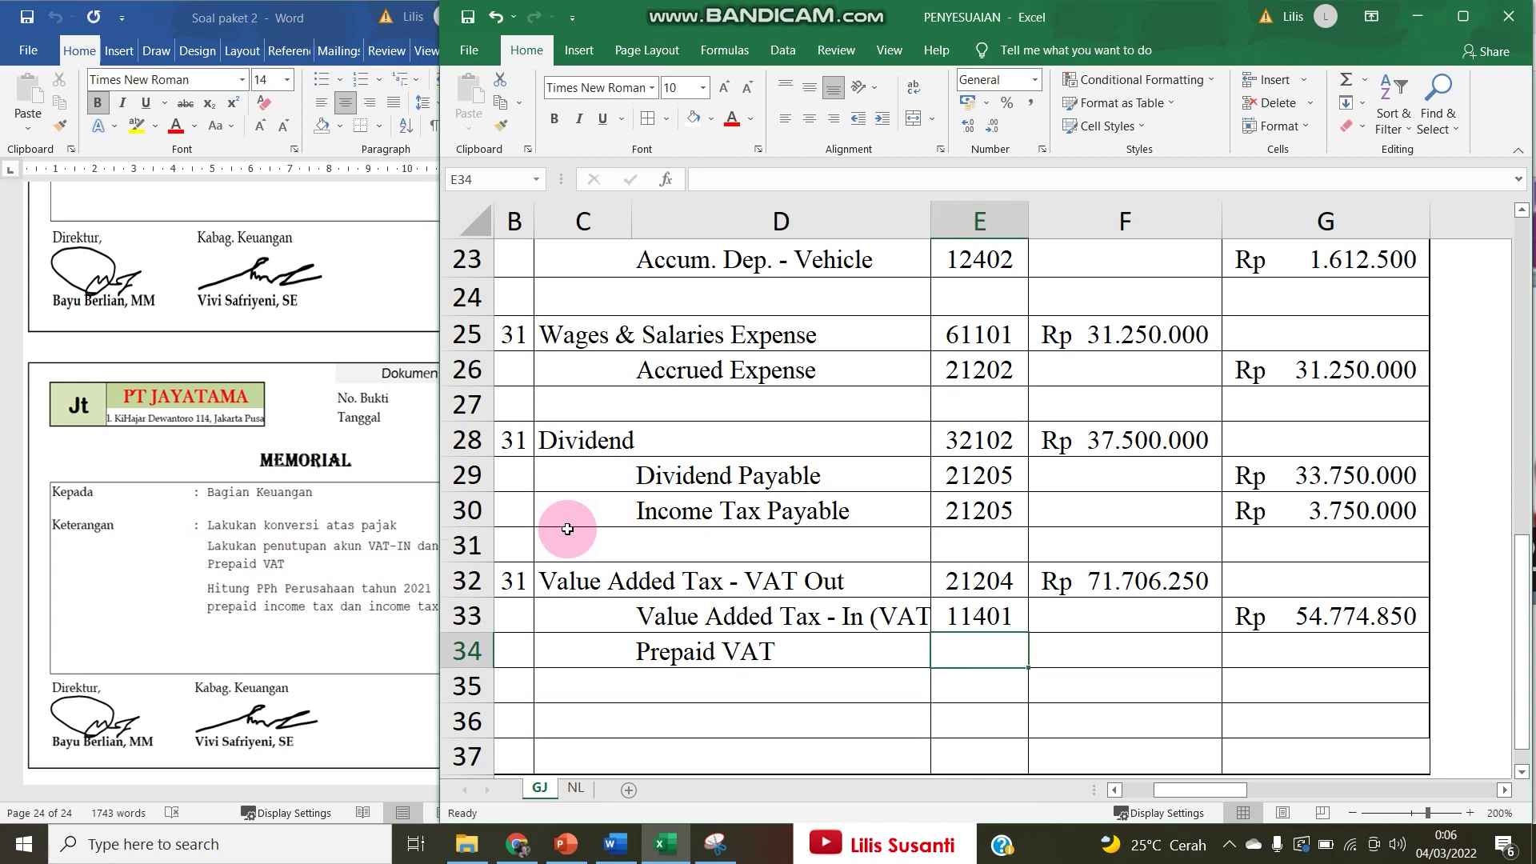
pyautogui.write('=')
pyautogui.click(575, 788)
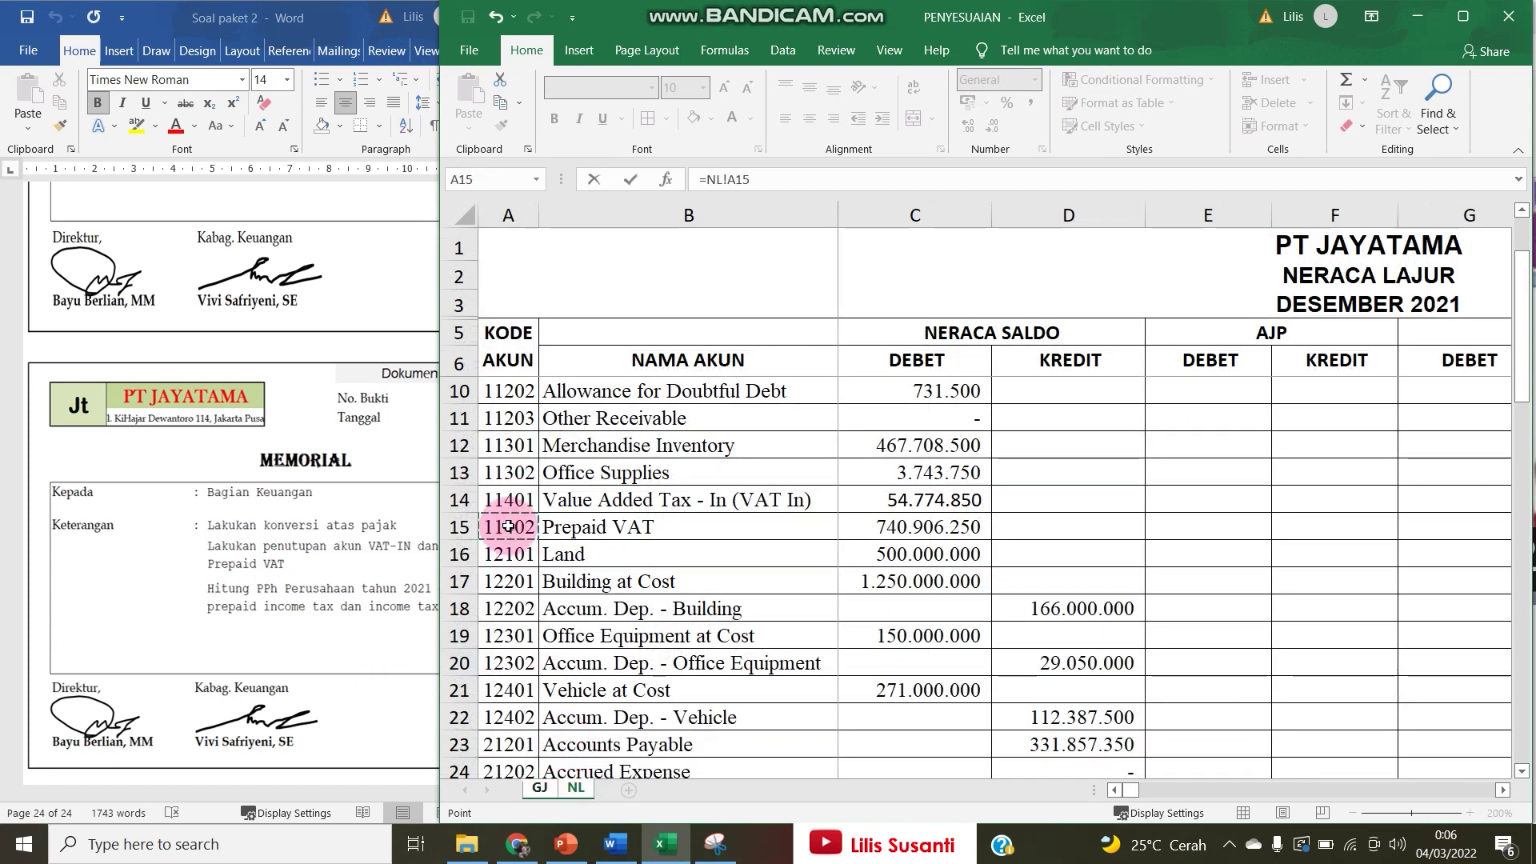
pyautogui.press('Tab')
# Calculate the Prepaid VAT credit in G34 as VAT Out minus VAT In with =F32-G33.
pyautogui.press('Left')
pyautogui.press('Right')
pyautogui.press('Right')
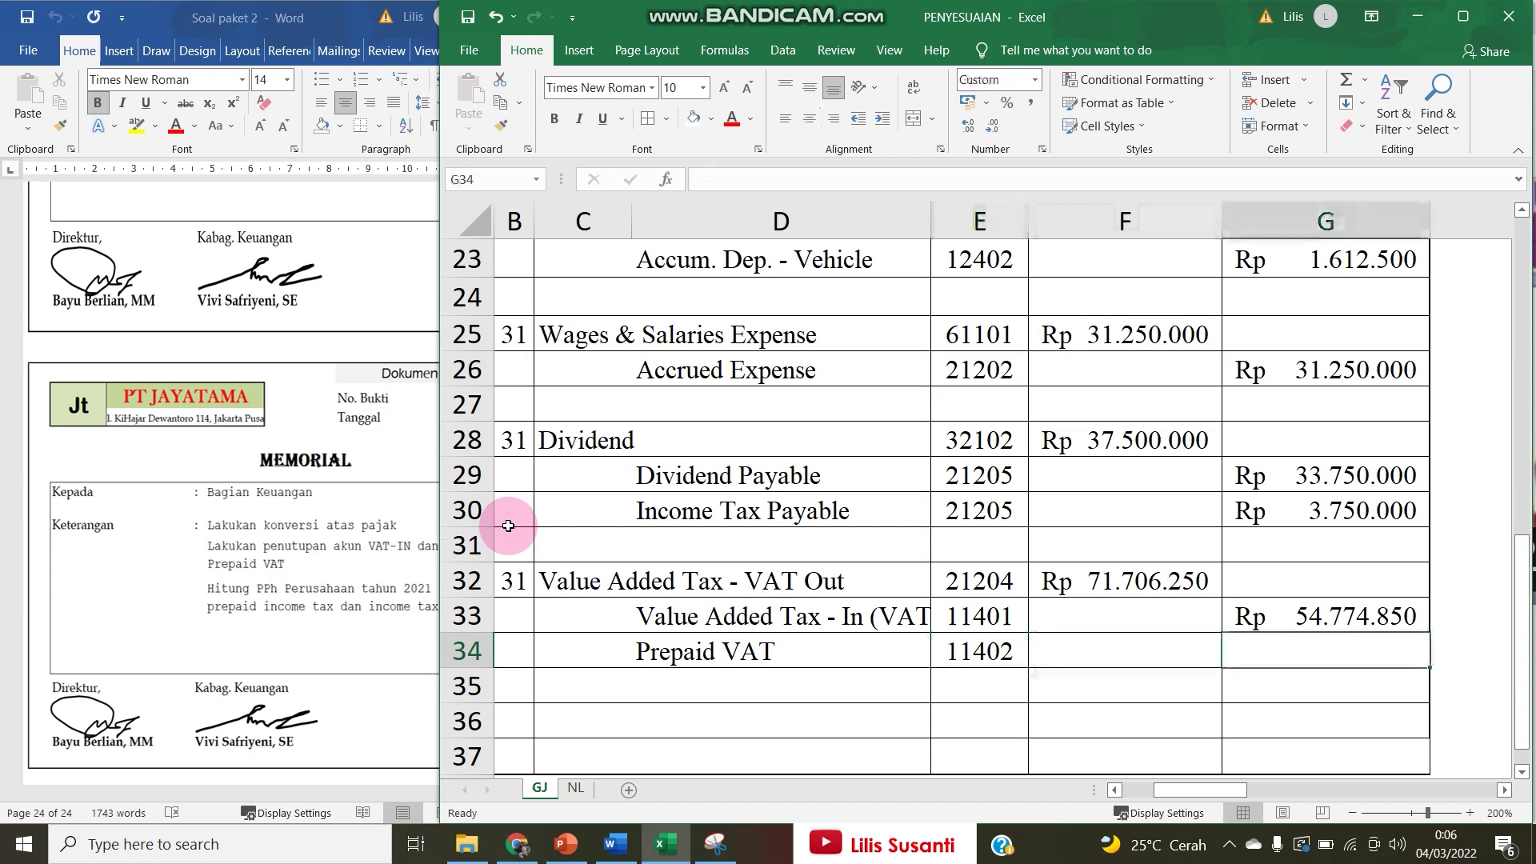
pyautogui.write('=')
pyautogui.click(1090, 570)
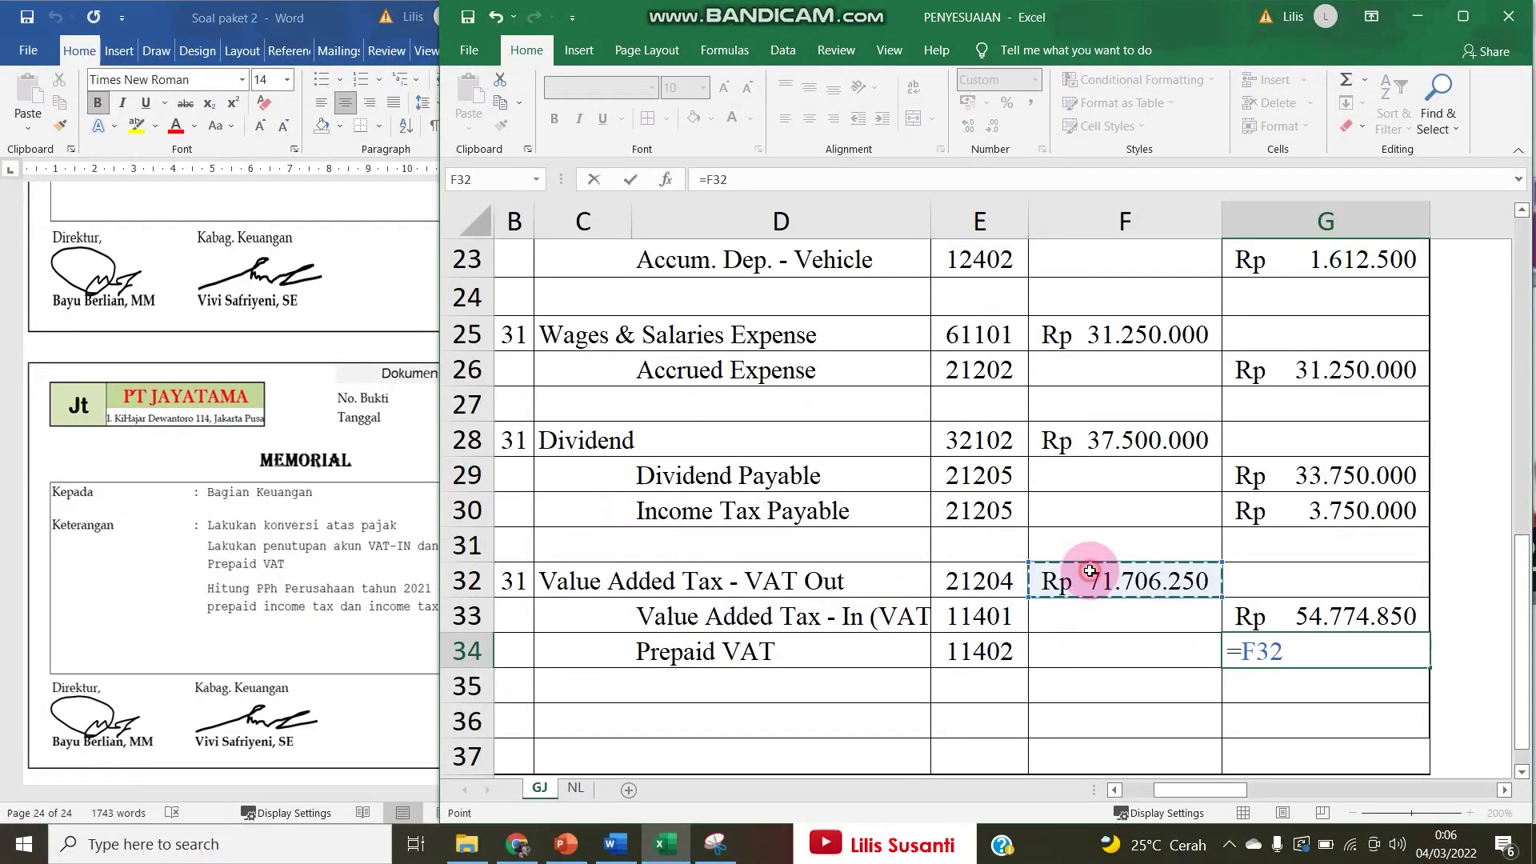
pyautogui.write('-')
pyautogui.press('Up')
pyautogui.press('Return')
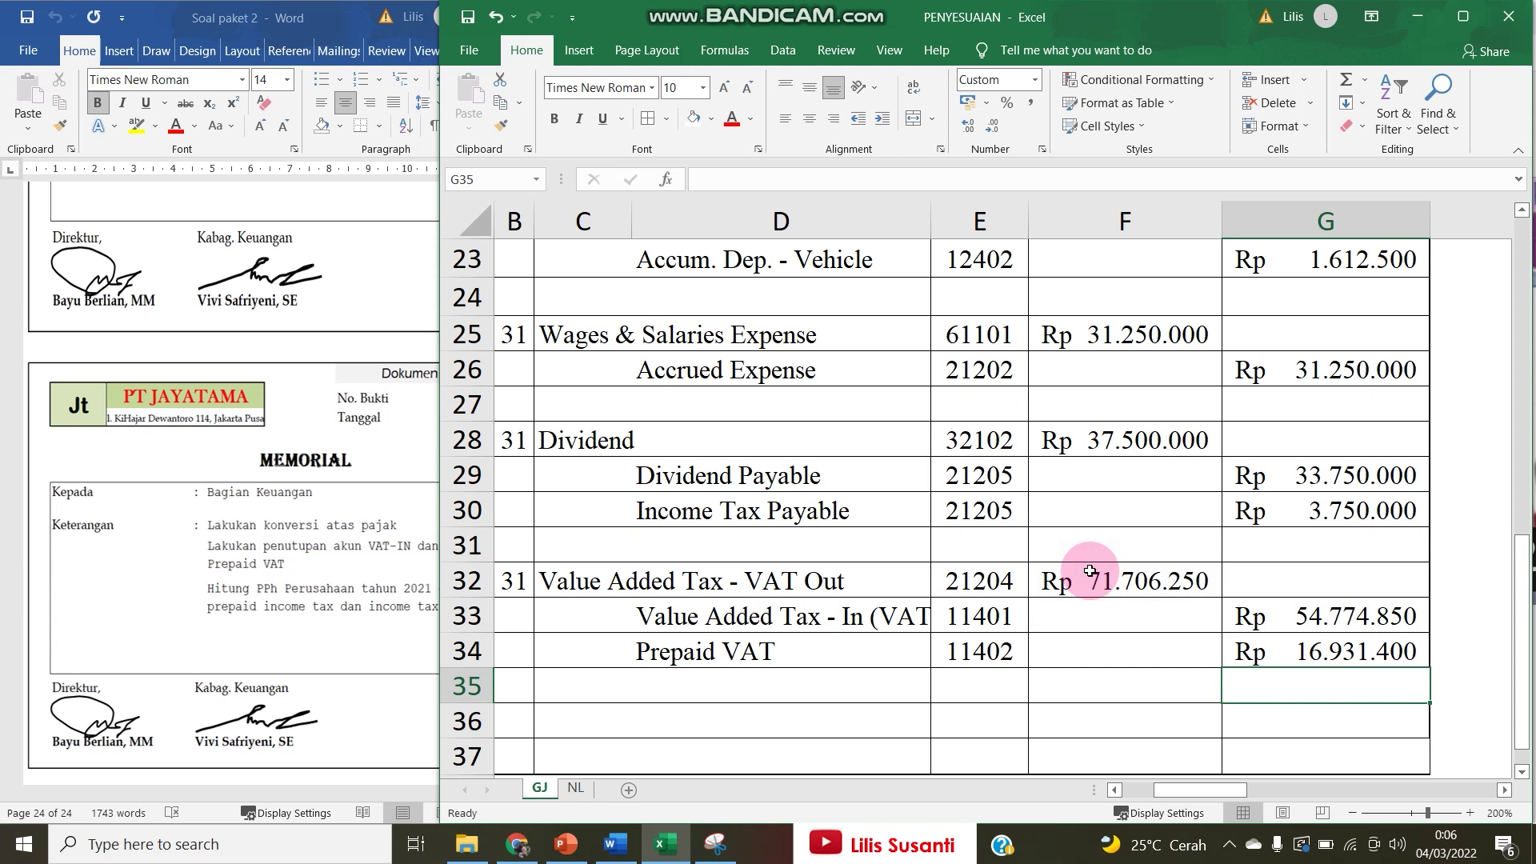
# Widen column D until the Value Added Tax - In (VAT In) name fits, and review the VAT closing amounts.
pyautogui.click(764, 617)
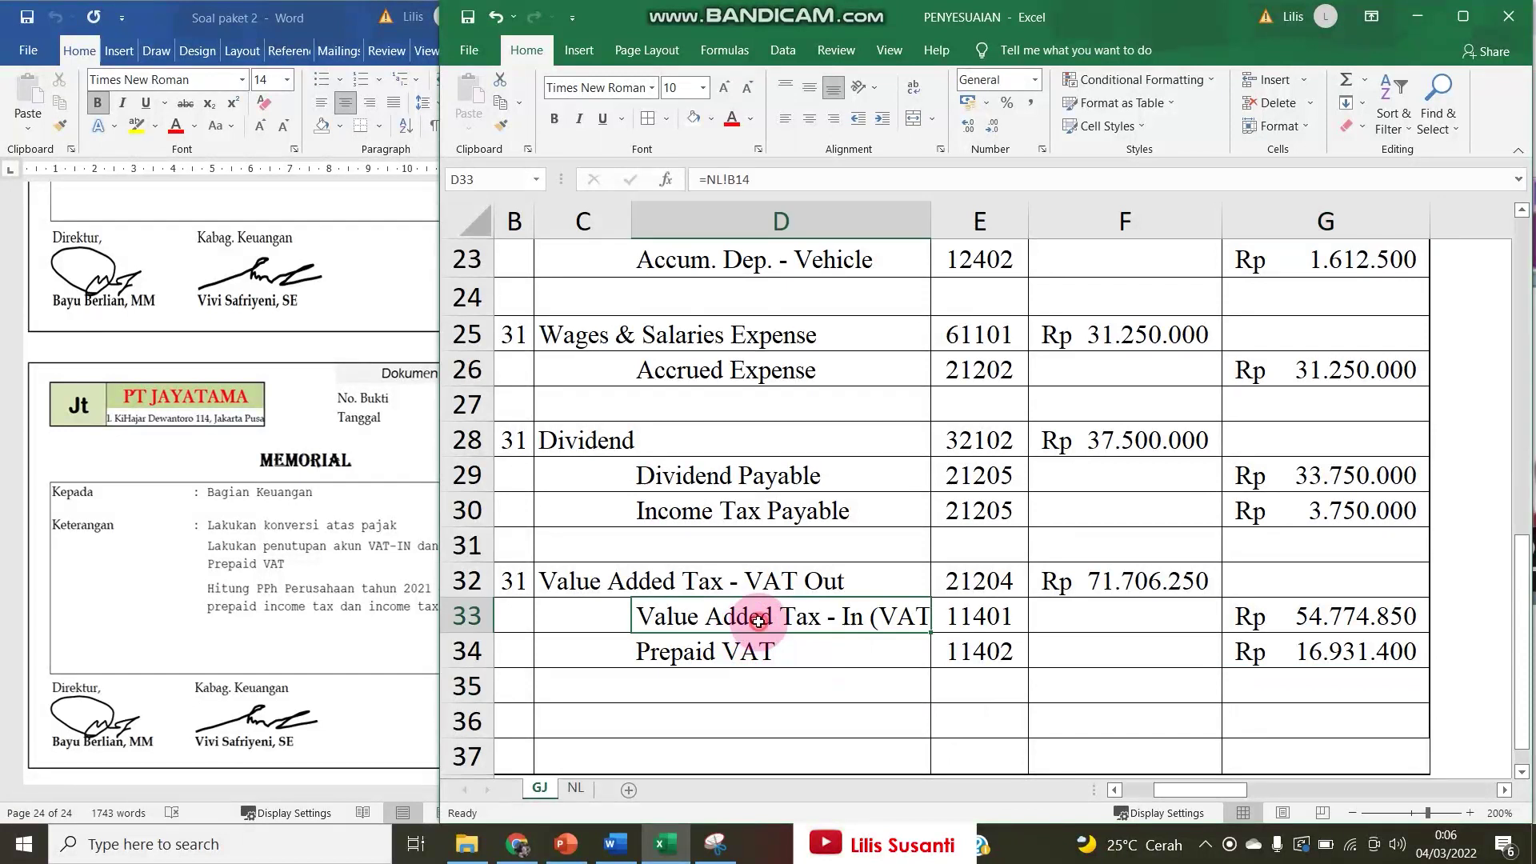
pyautogui.moveTo(933, 232); pyautogui.dragTo(971, 228)
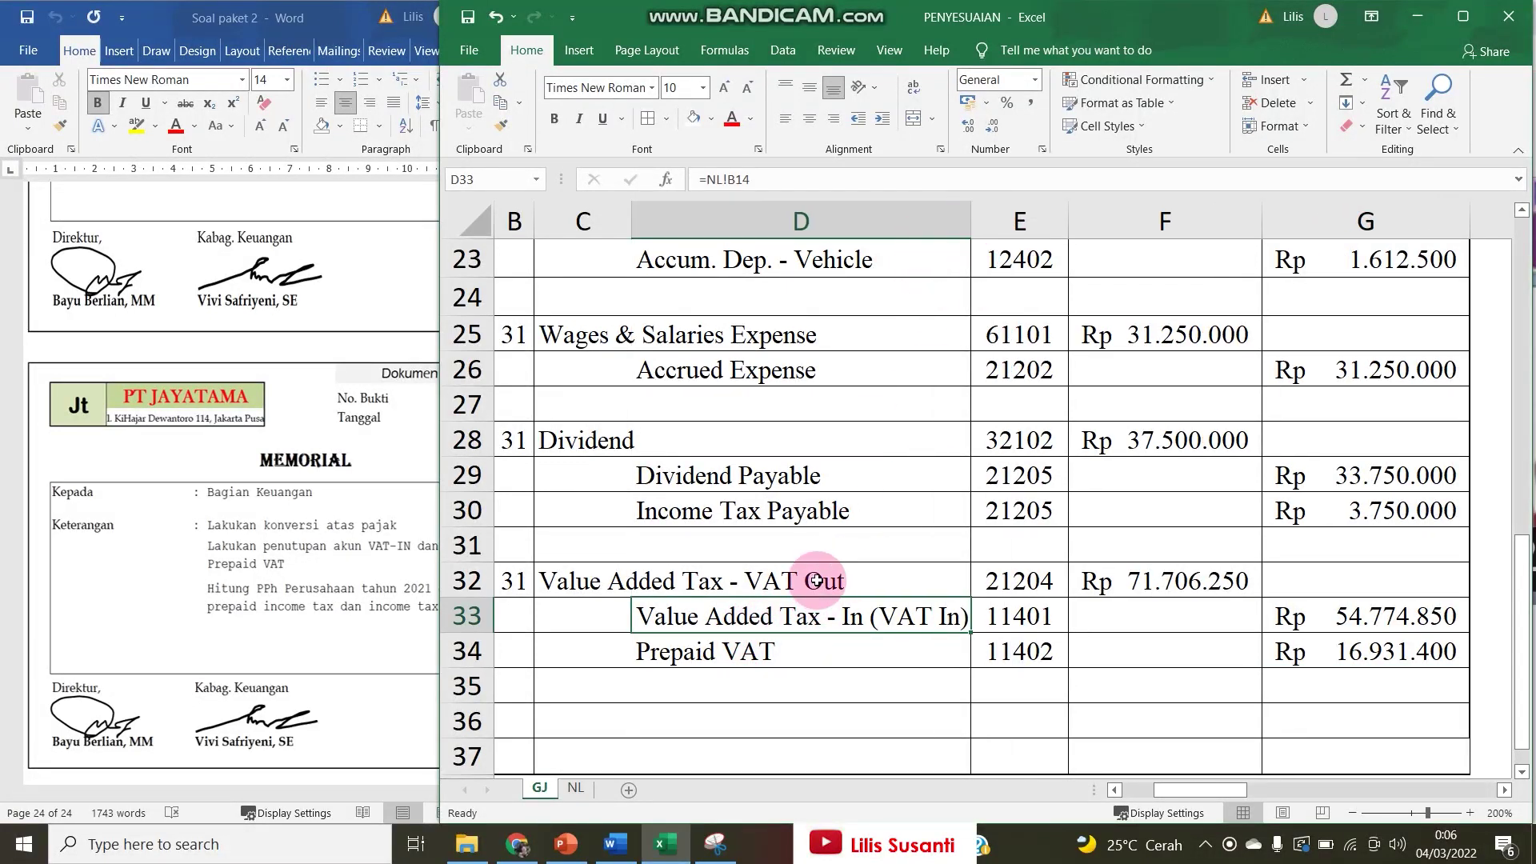
pyautogui.click(1136, 582)
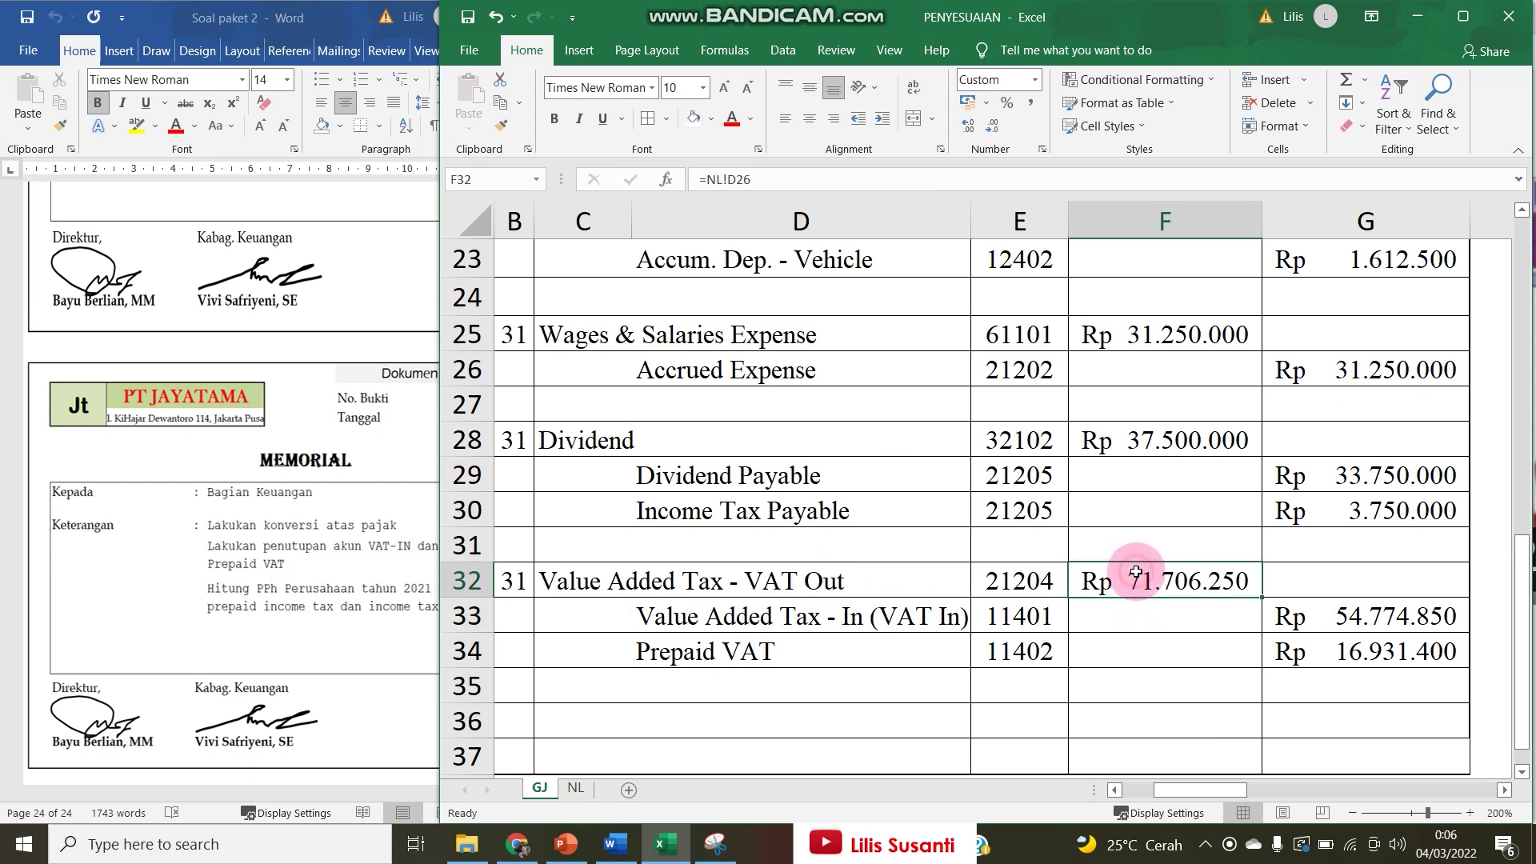
pyautogui.click(1270, 656)
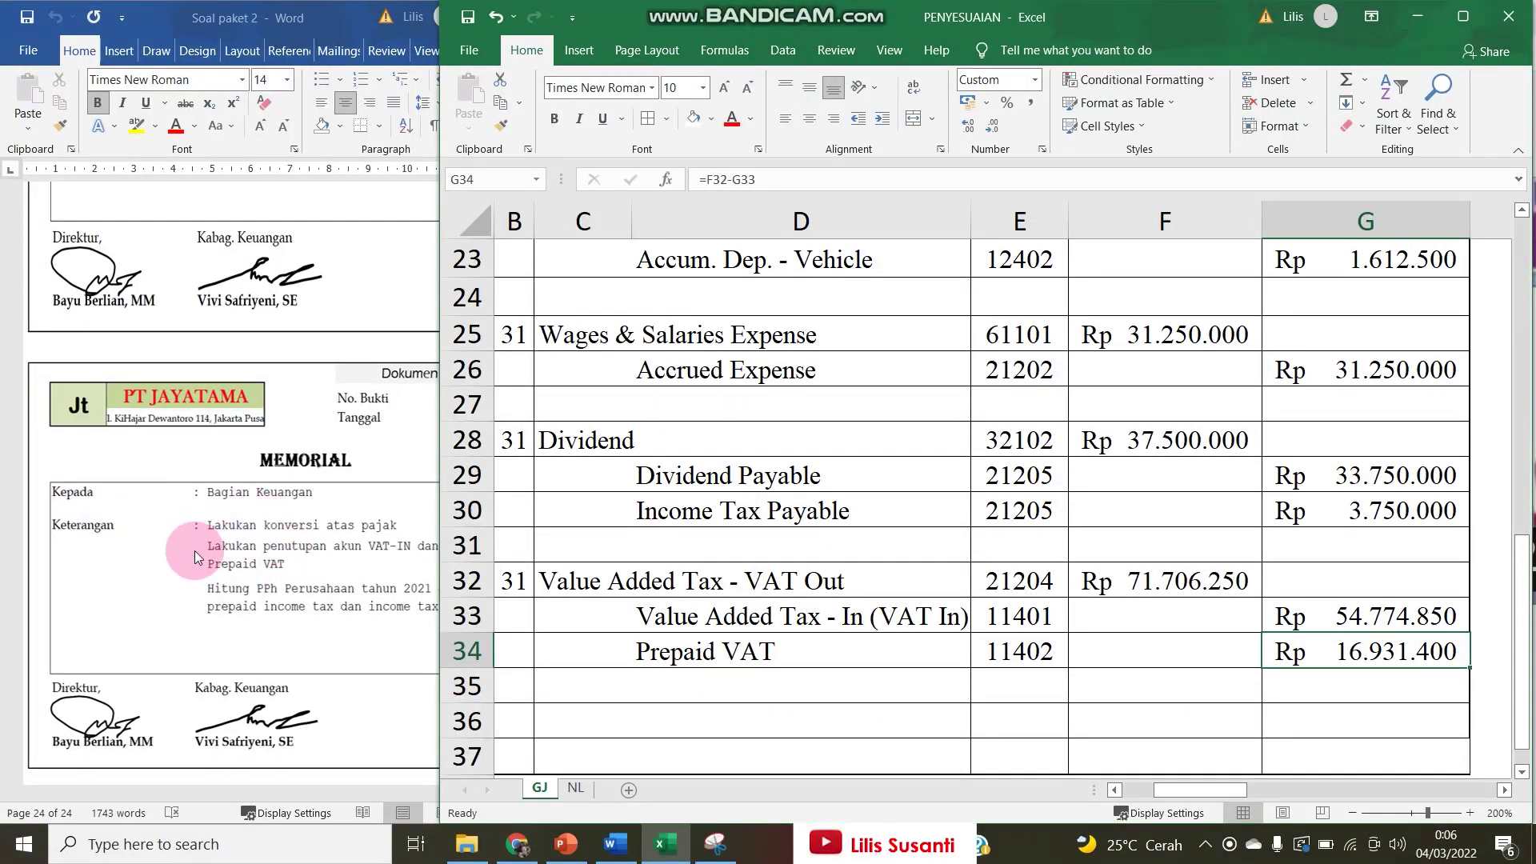
# Read the memorial's company income tax instruction in Word, return to Excel and widen the workbook window.
pyautogui.click(346, 623)
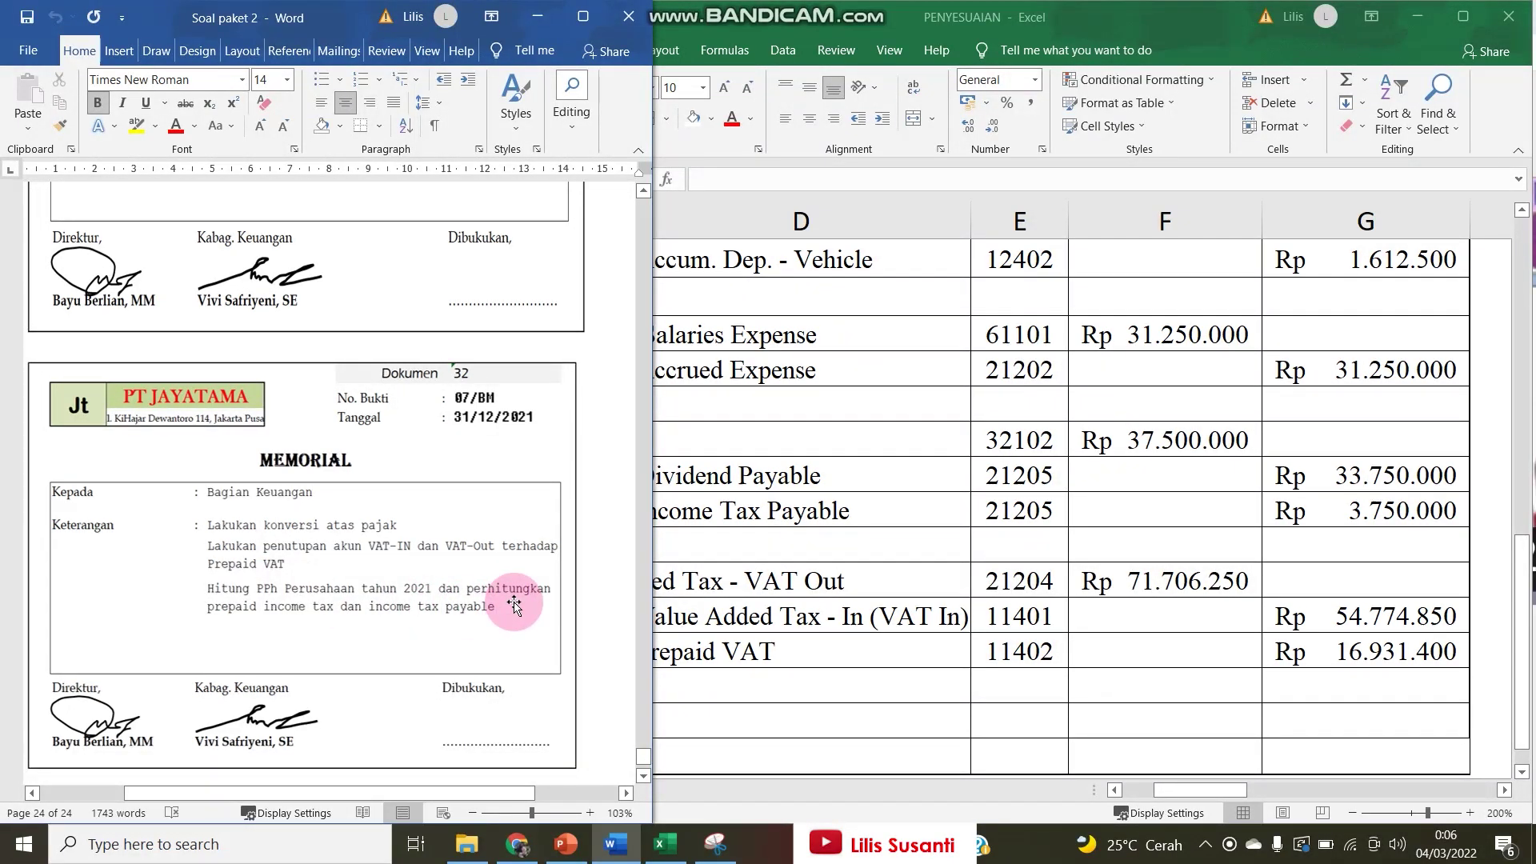
pyautogui.click(830, 545)
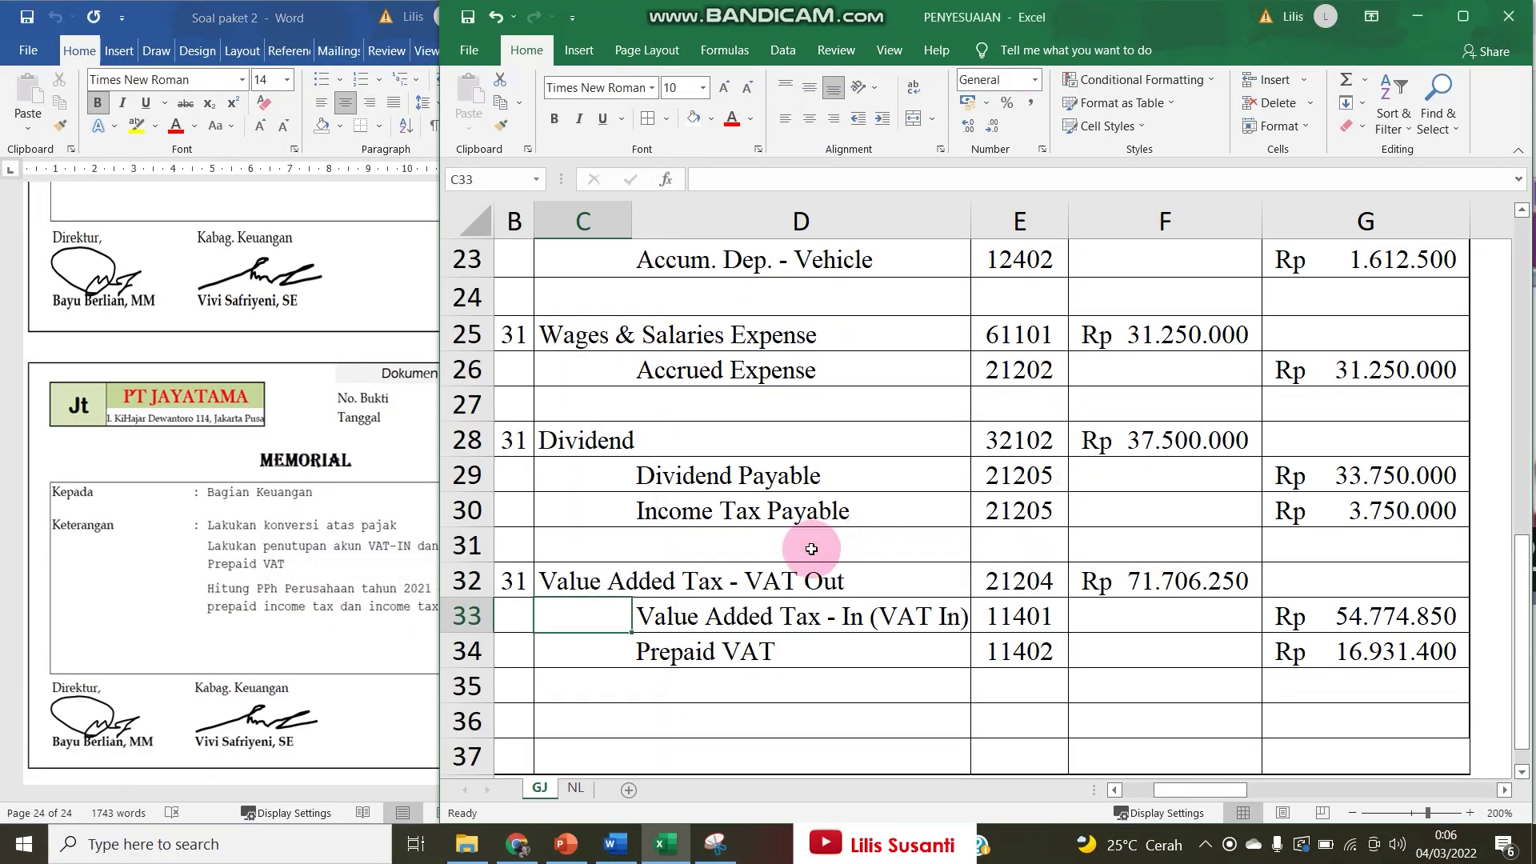
pyautogui.click(328, 608)
pyautogui.hotkey('alt', 'Tab')
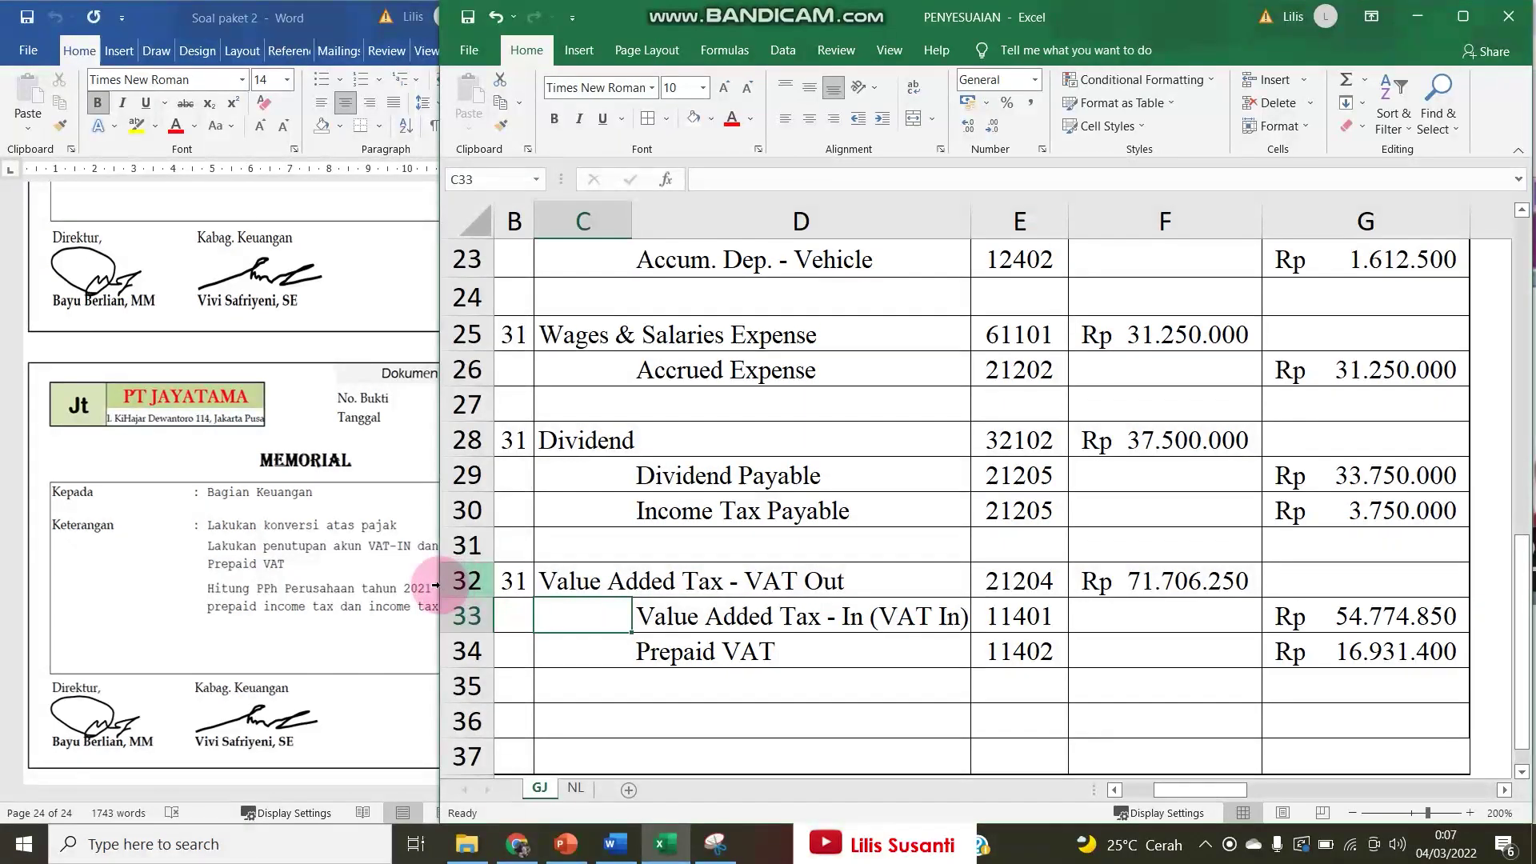
pyautogui.moveTo(437, 586); pyautogui.dragTo(276, 617)
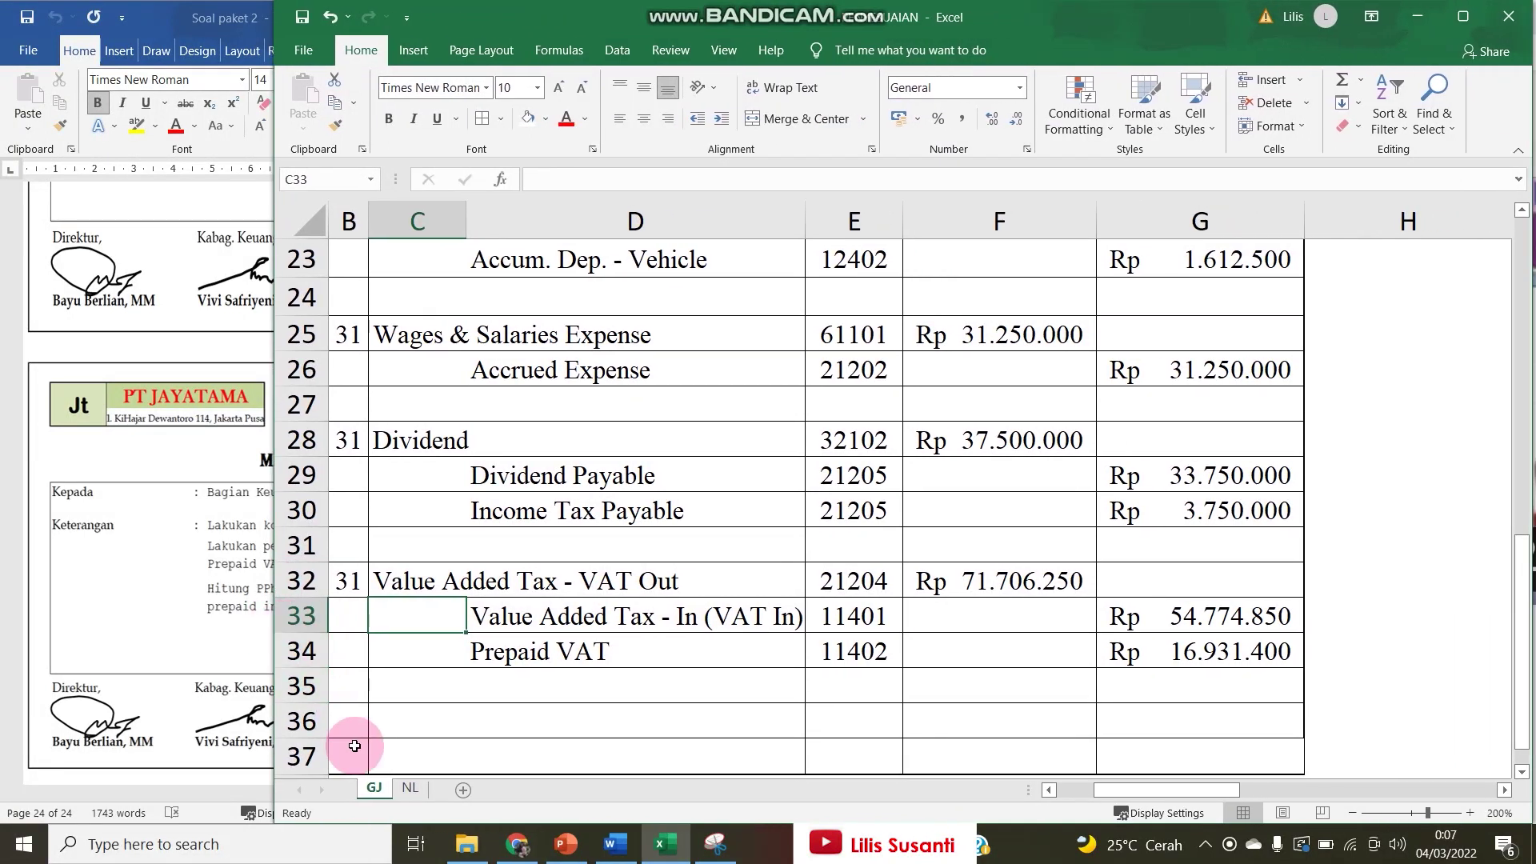
# Look over the NL worksheet, return to the GJ sheet and assign the name JP to range E7:G34.
pyautogui.click(408, 787)
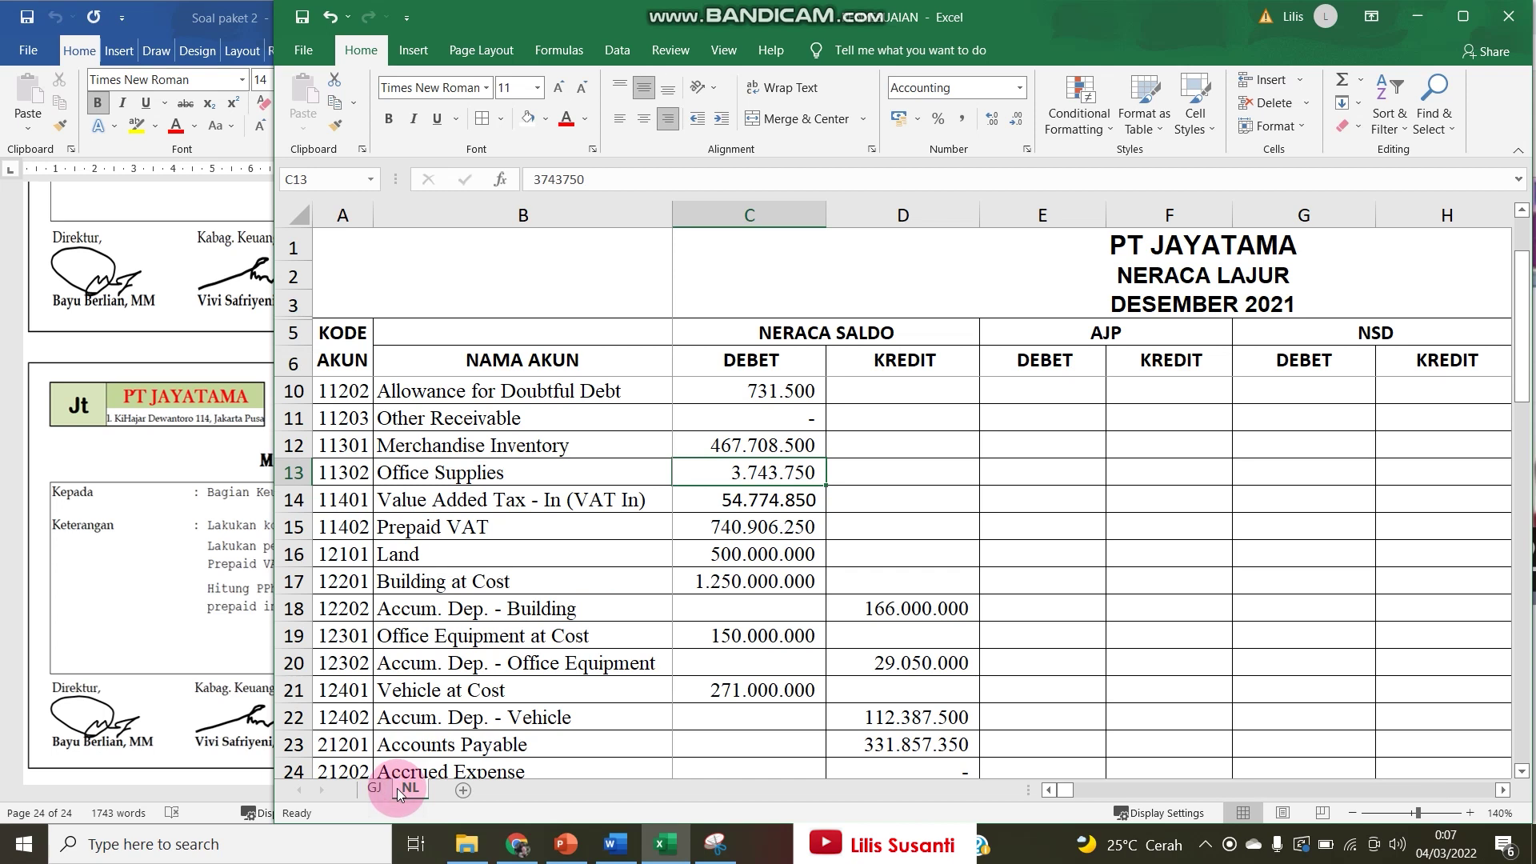
pyautogui.scroll(1, 1024, 466)
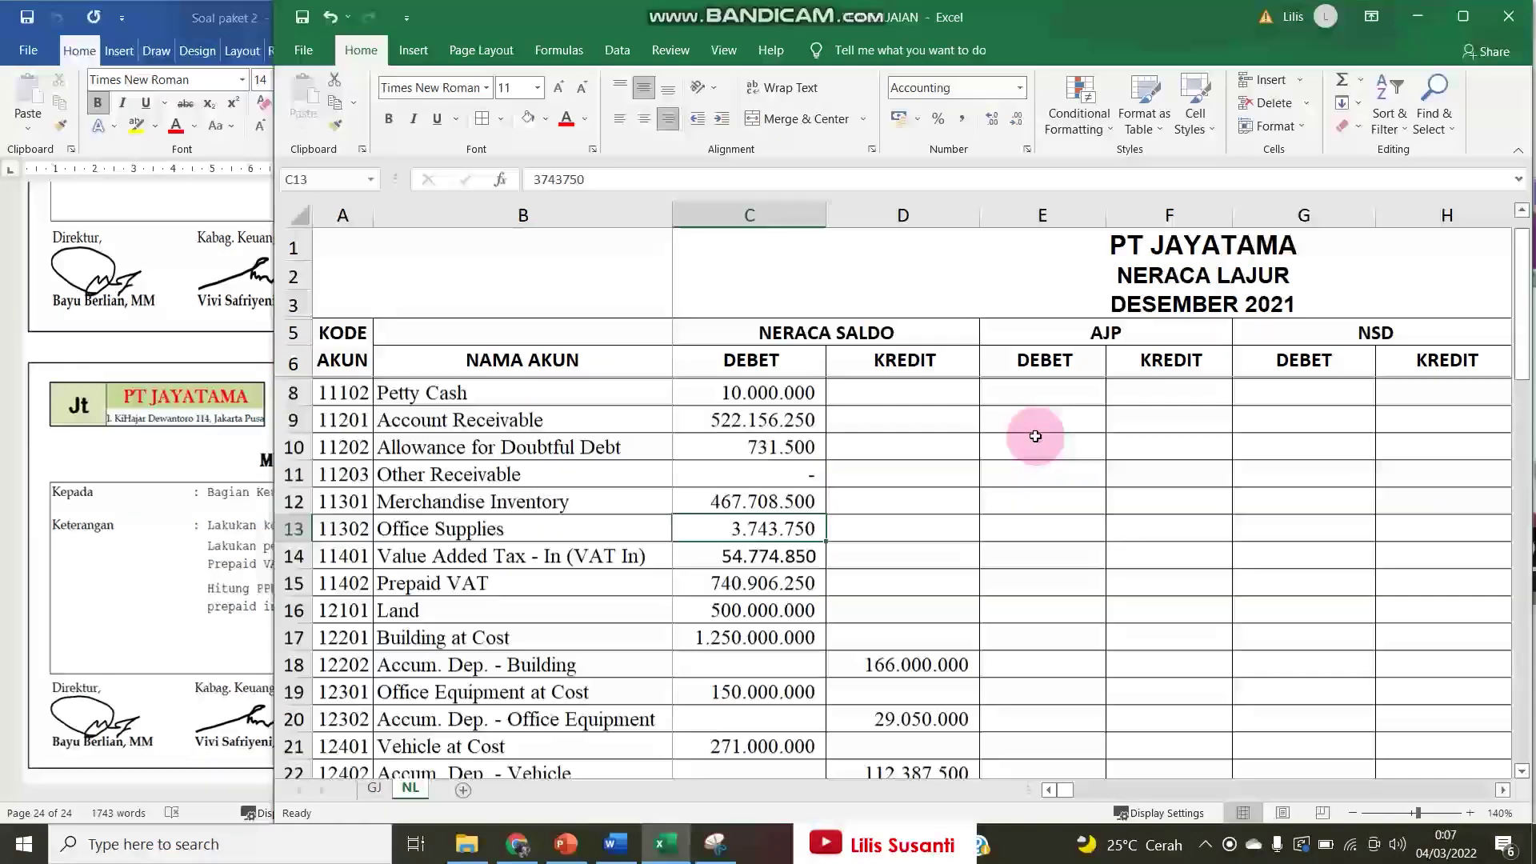
pyautogui.click(368, 790)
pyautogui.scroll(7, 688, 560)
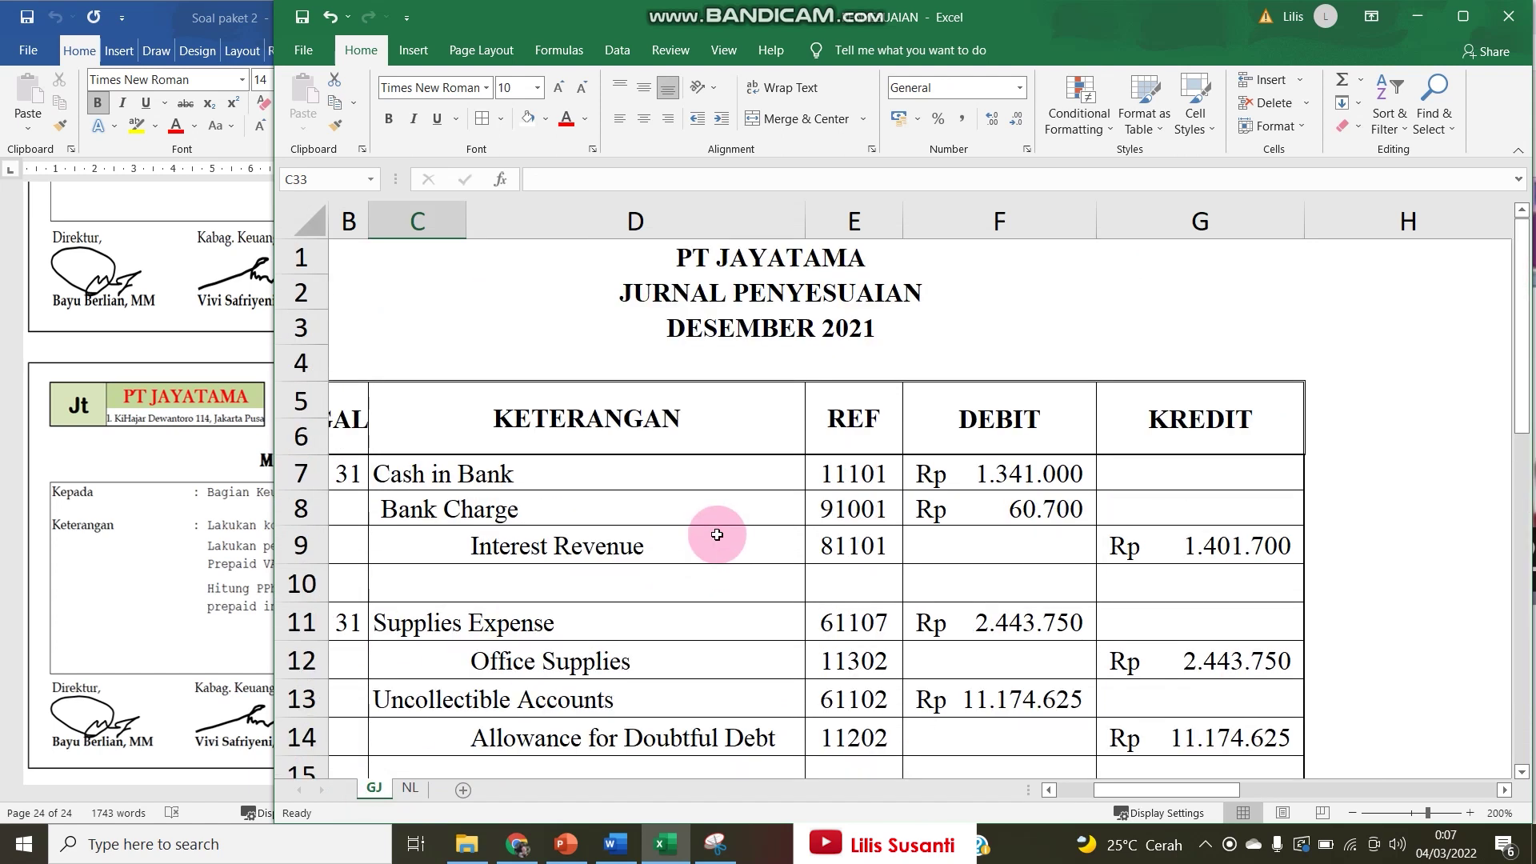
pyautogui.moveTo(860, 480); pyautogui.dragTo(1152, 656)
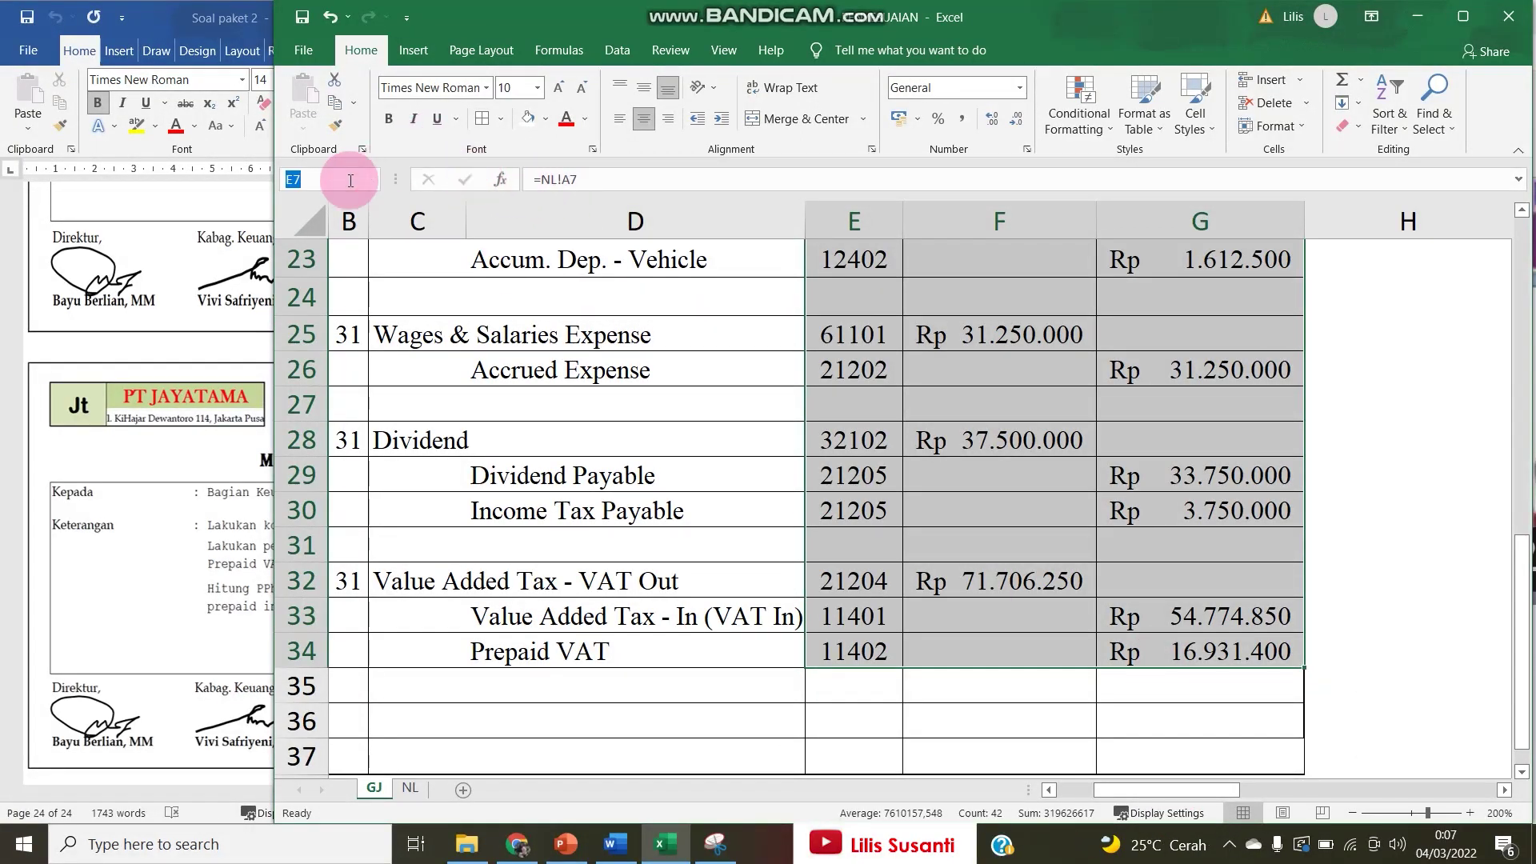
pyautogui.scroll(5, 350, 180)
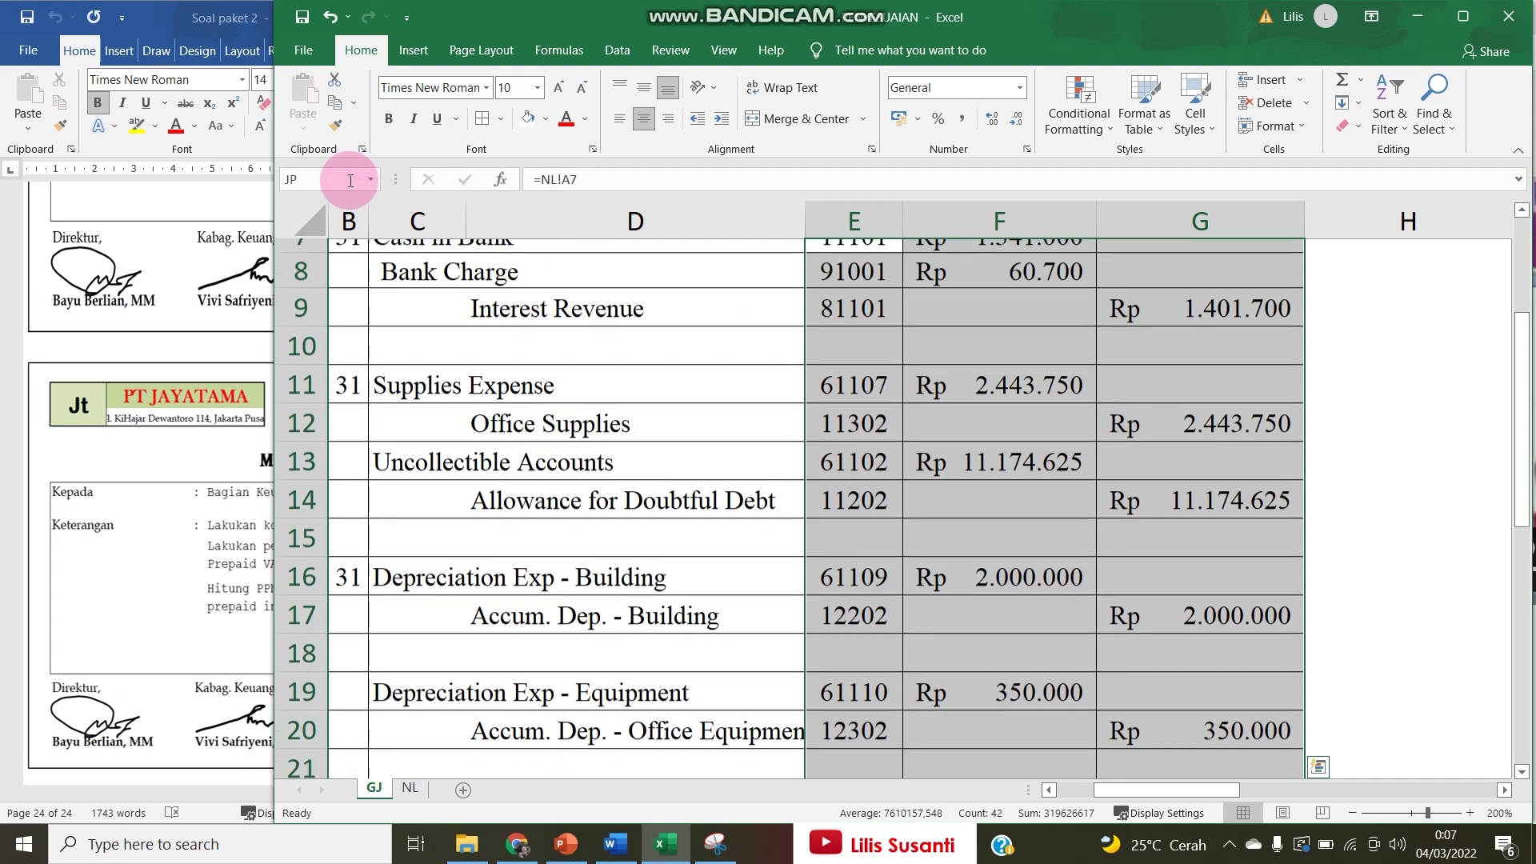
# Assign the name DEBIT to the journal's debit amounts in F7:F34.
pyautogui.scroll(2, 880, 304)
pyautogui.moveTo(966, 471); pyautogui.dragTo(941, 663)
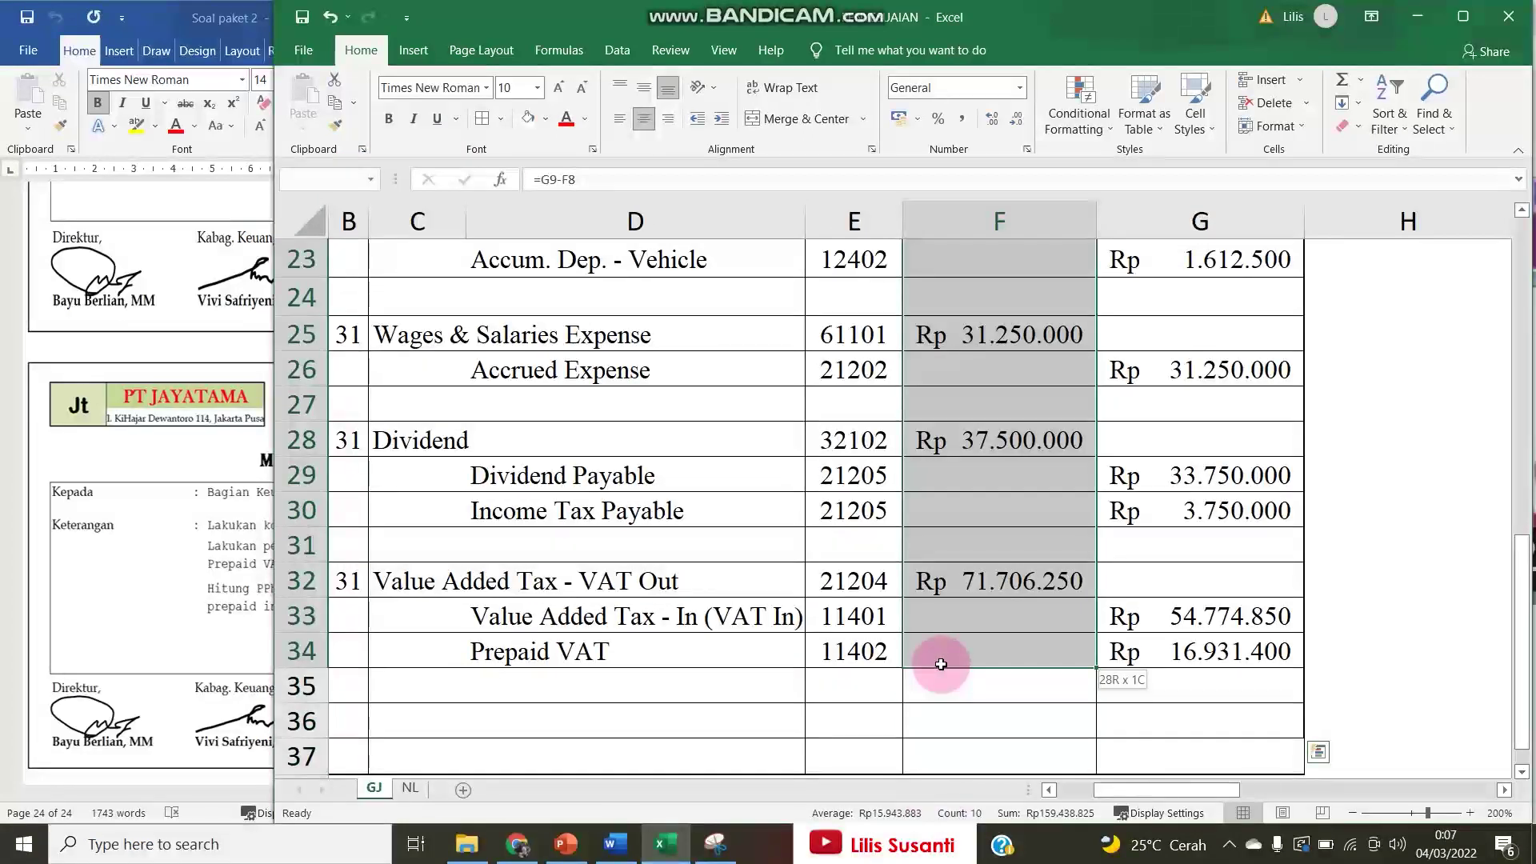
pyautogui.click(293, 178)
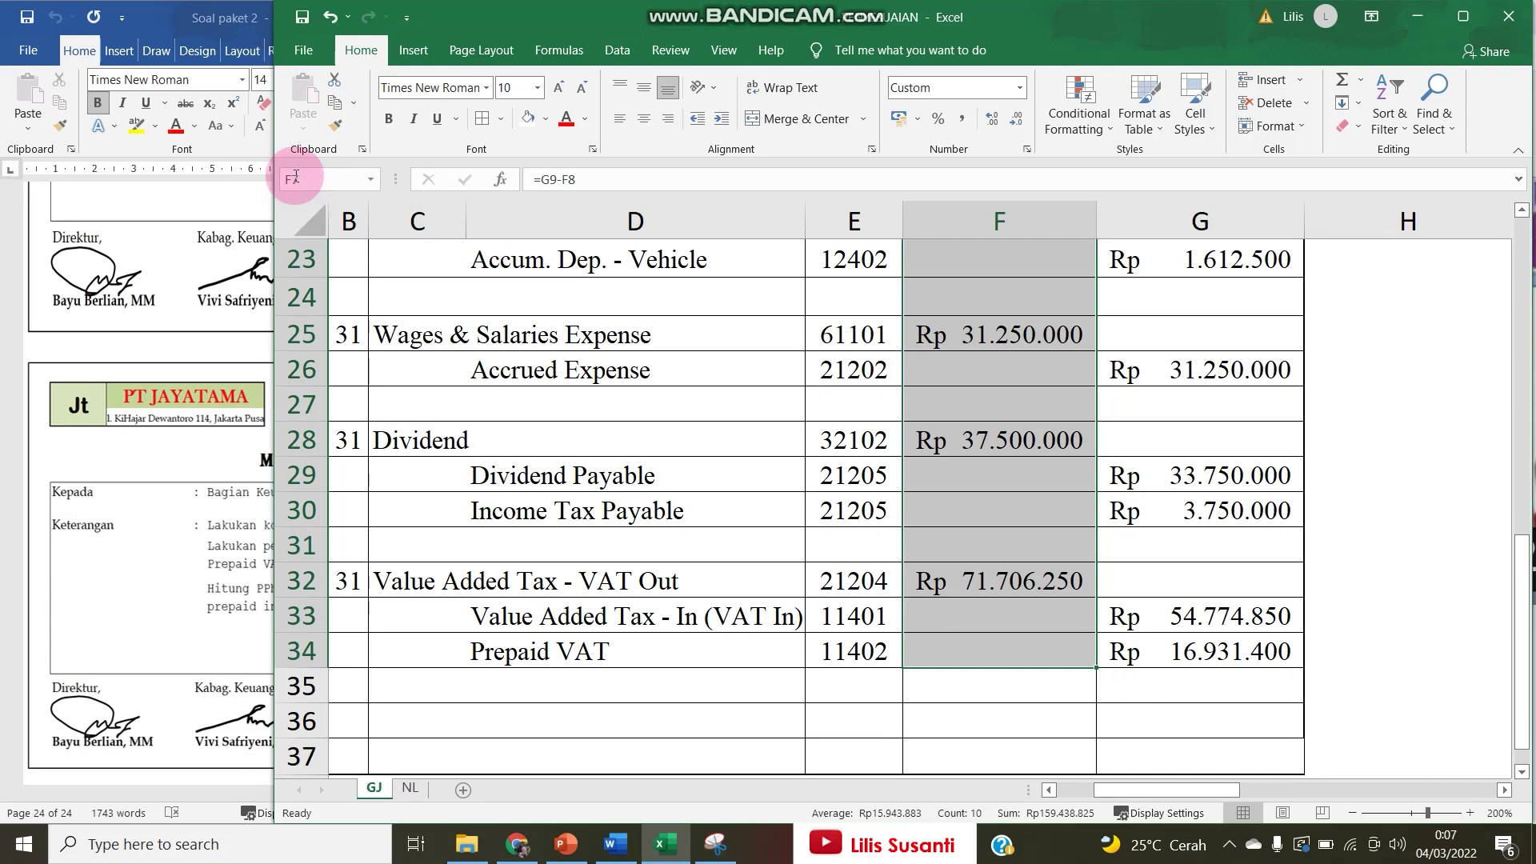
pyautogui.write('DEBIT')
pyautogui.press('Return')
# Assign the name KREDIT to the journal's credit amounts in G7:G34.
pyautogui.click(1127, 472)
pyautogui.moveTo(1126, 472); pyautogui.dragTo(1124, 689)
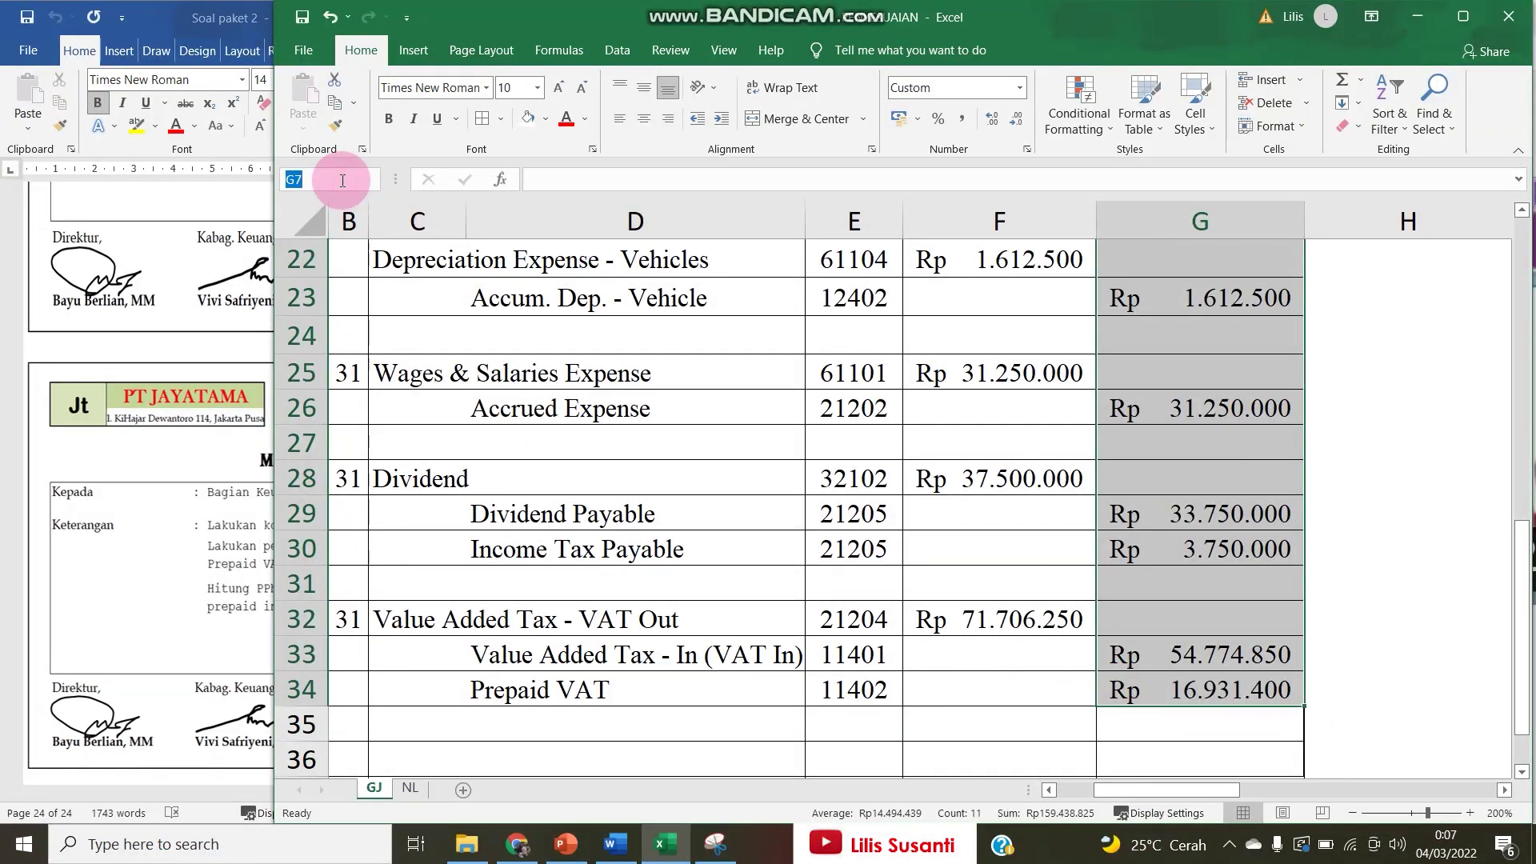
pyautogui.press('Return')
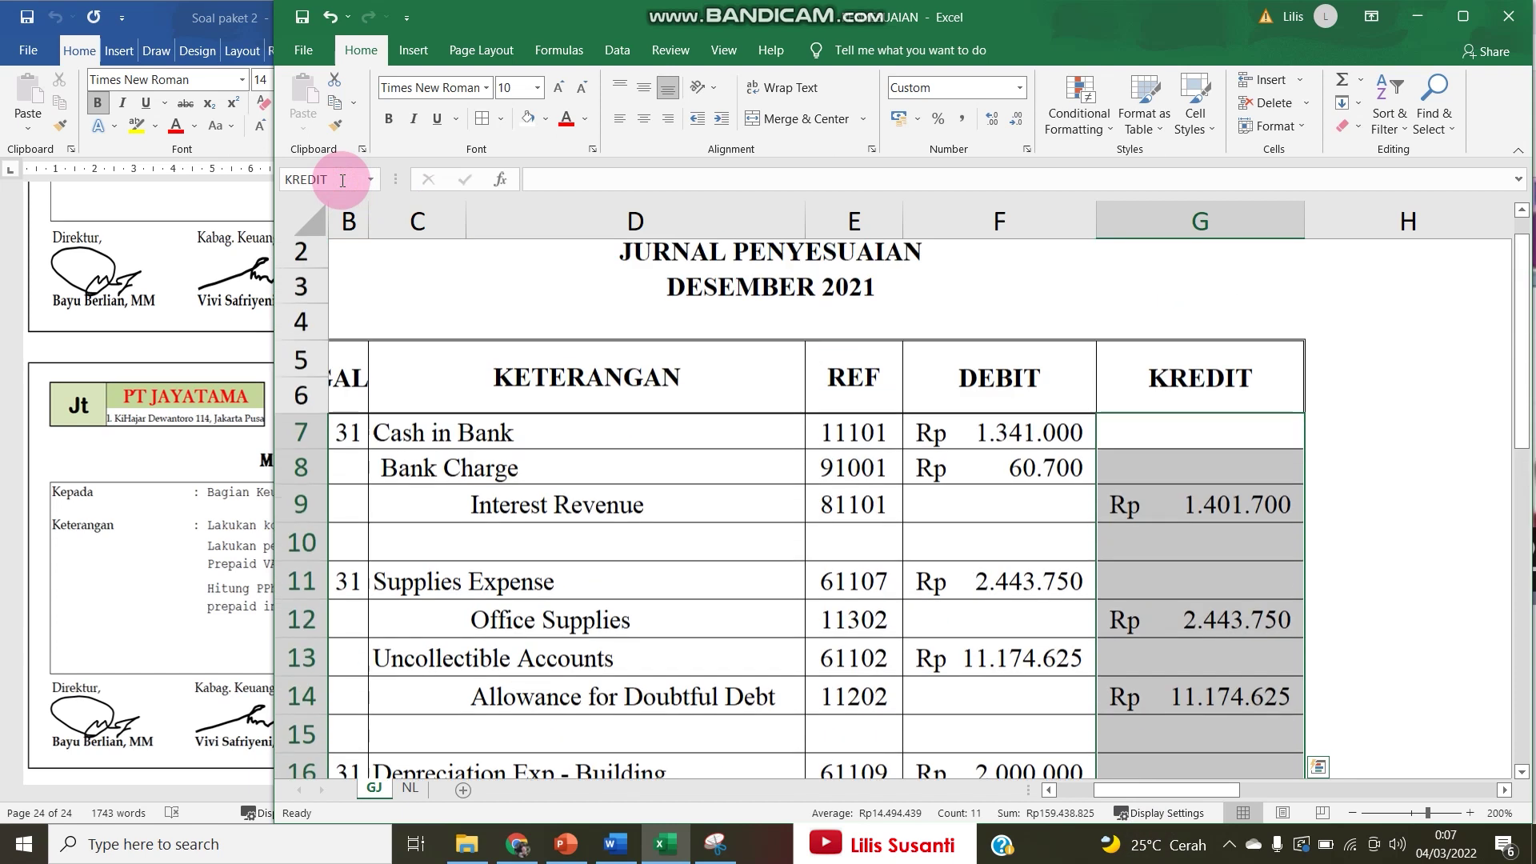
# Total the debit column in F37 with a SUM over the existing named range D.
pyautogui.keyDown('ctrl'); pyautogui.scroll(-3, 703, 631); pyautogui.keyUp('ctrl')
pyautogui.click(869, 646)
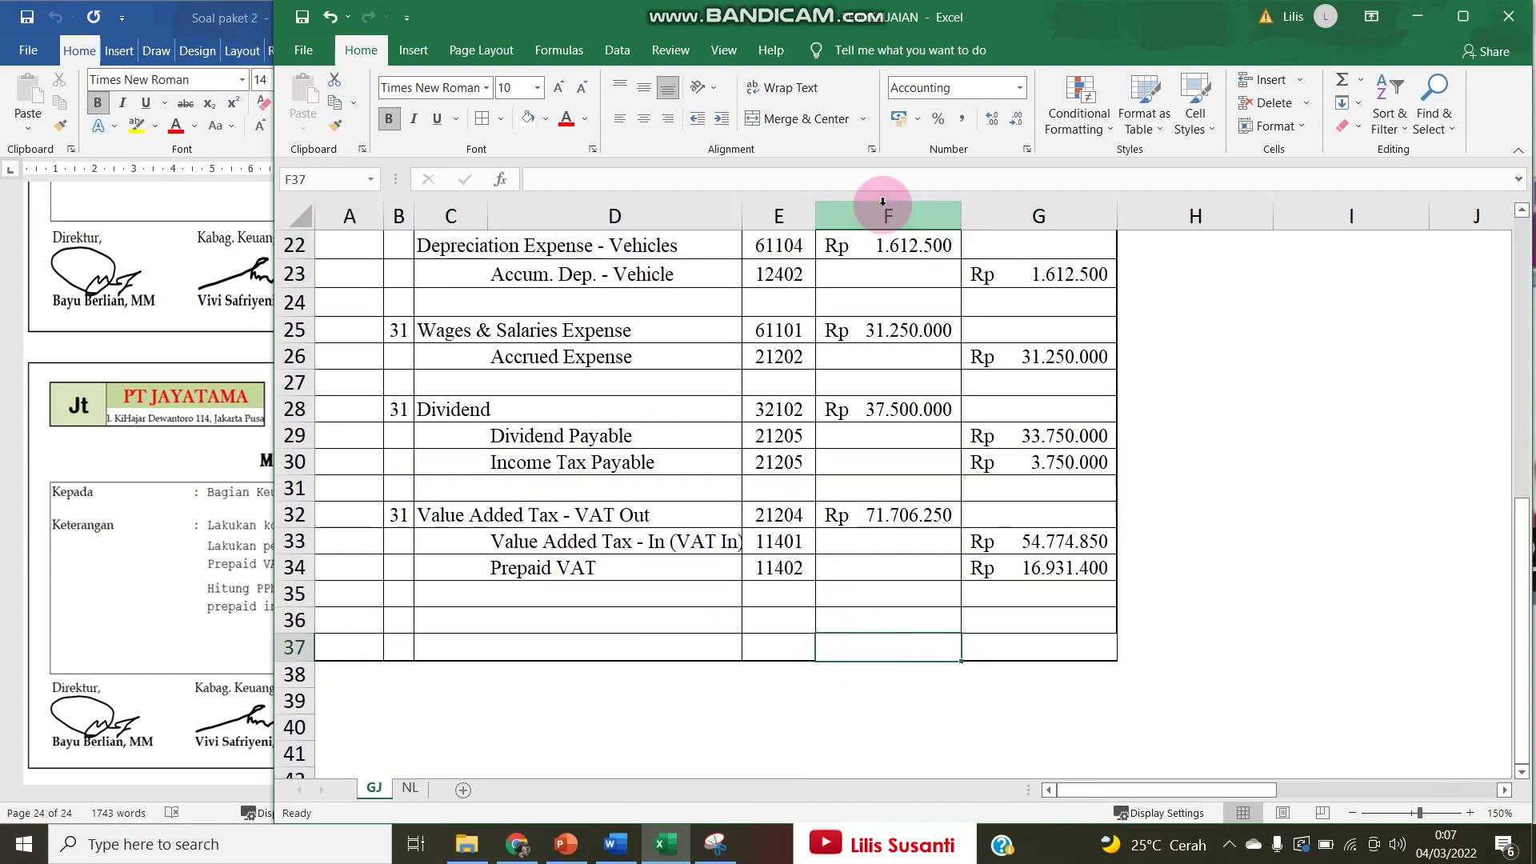
pyautogui.click(1343, 88)
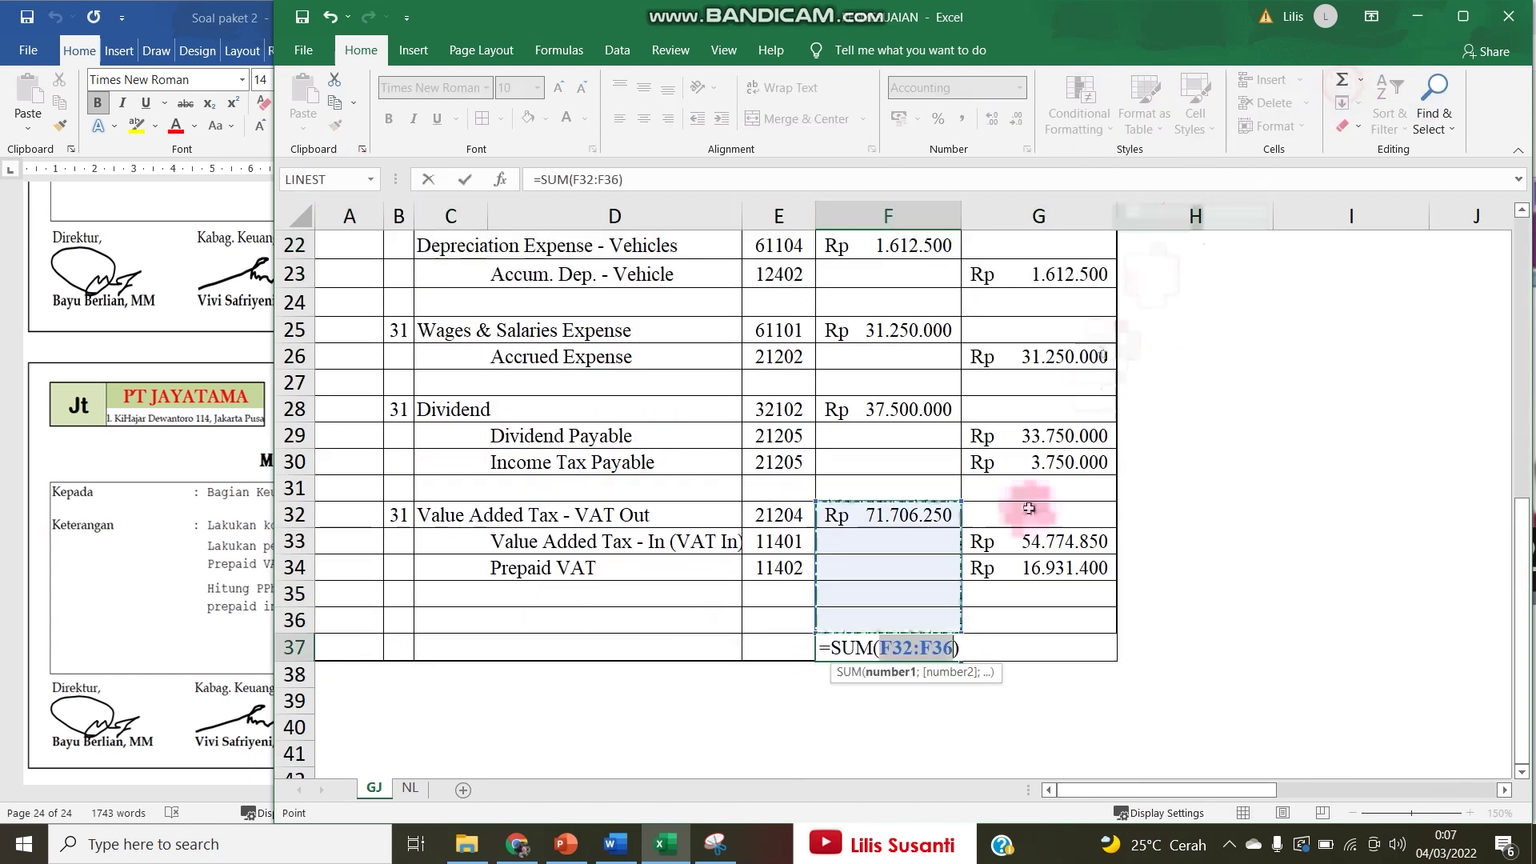
pyautogui.moveTo(1011, 620); pyautogui.dragTo(887, 405)
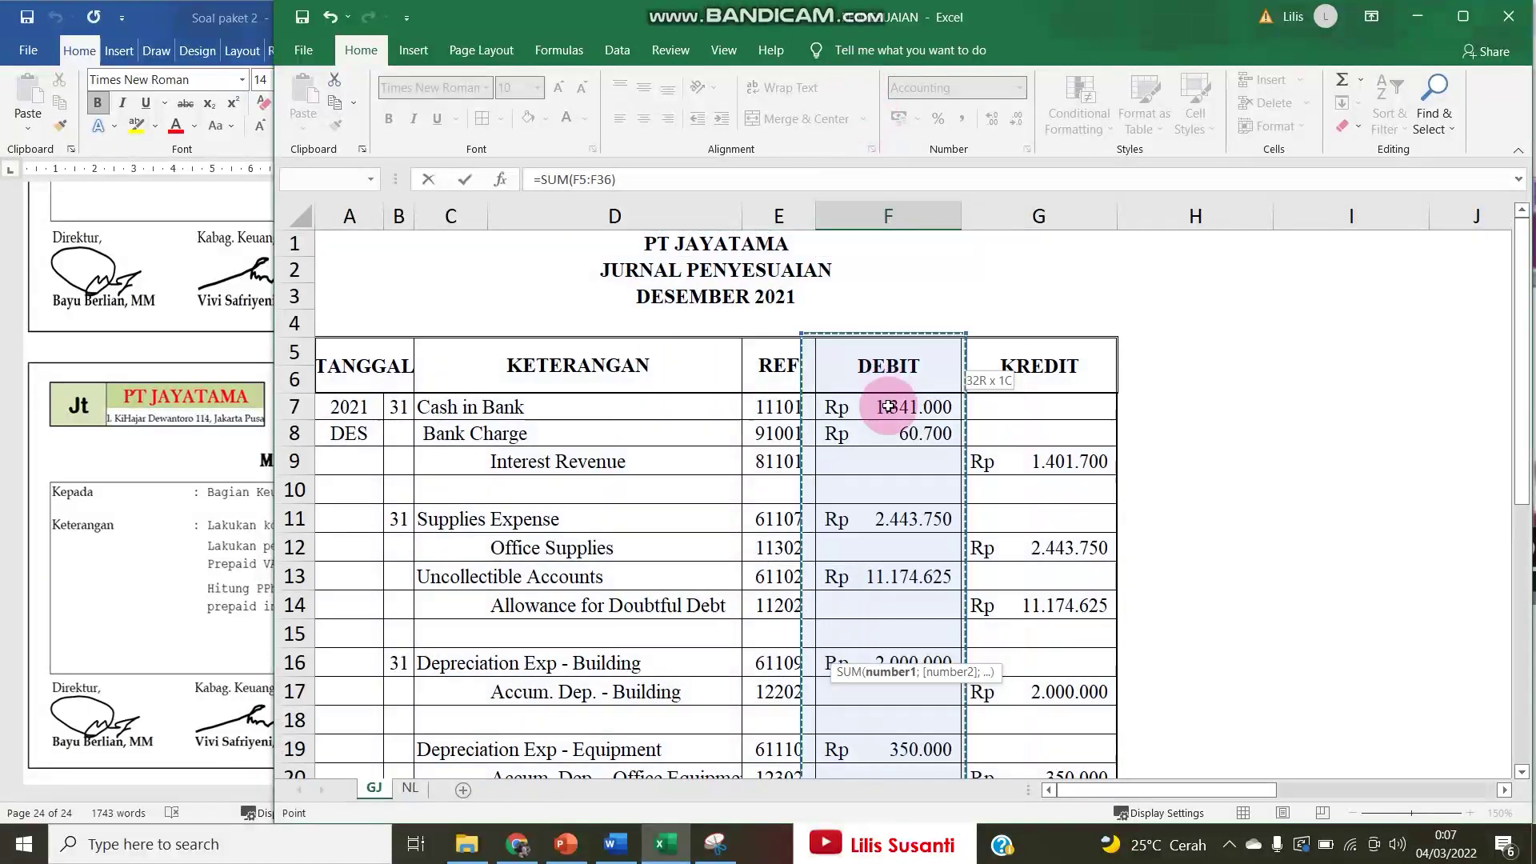
pyautogui.press('Return')
pyautogui.press('Up')
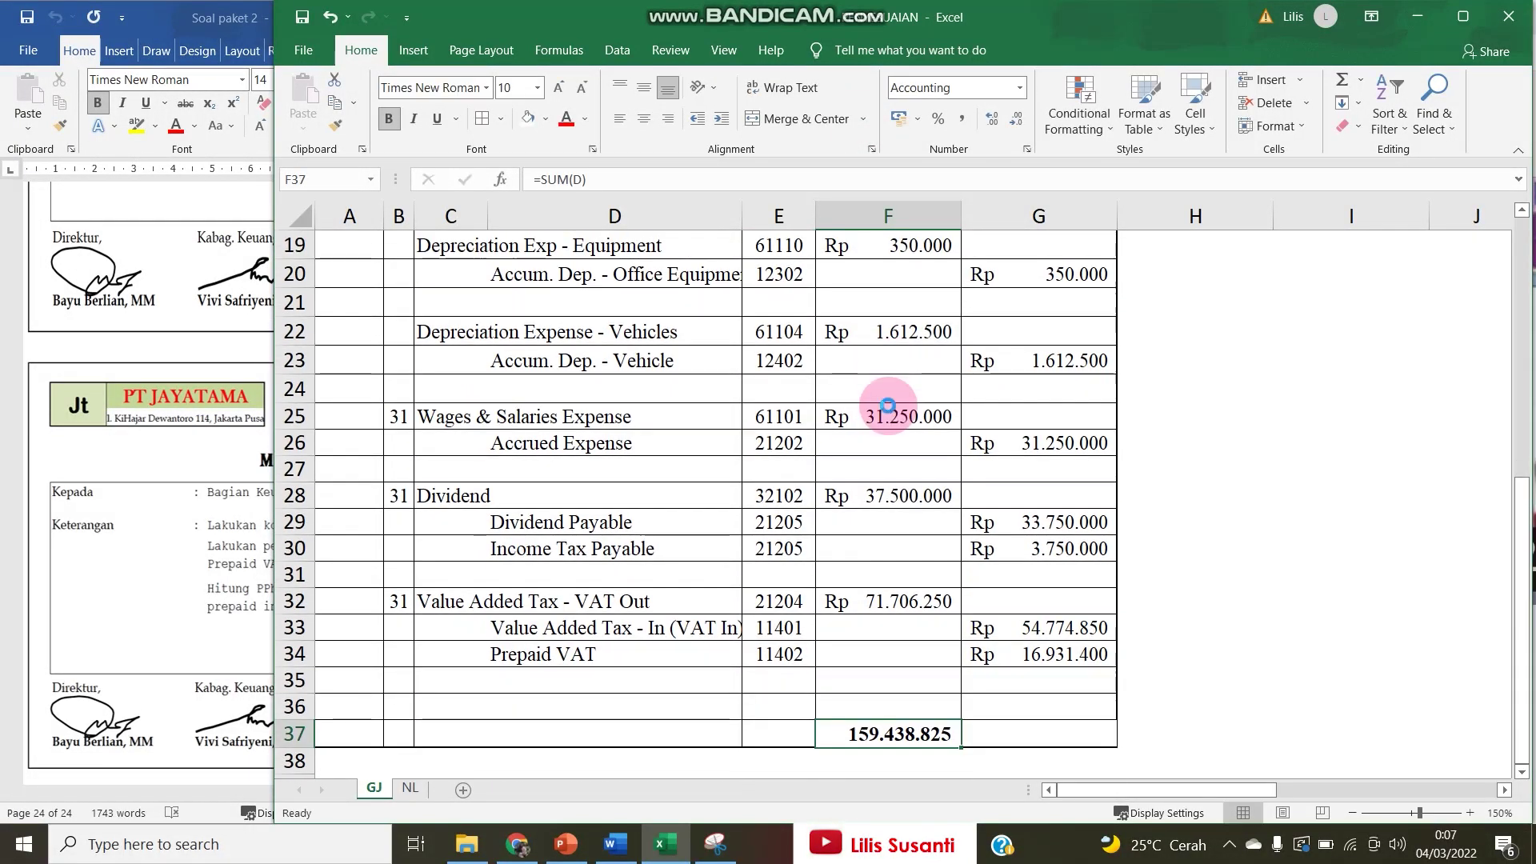
# Copy the debit total formula from F37 into G37 to total the credit column.
pyautogui.hotkey('ctrl', 'c')
pyautogui.hotkey('shift', 'Right')
pyautogui.hotkey('ctrl', 'v')
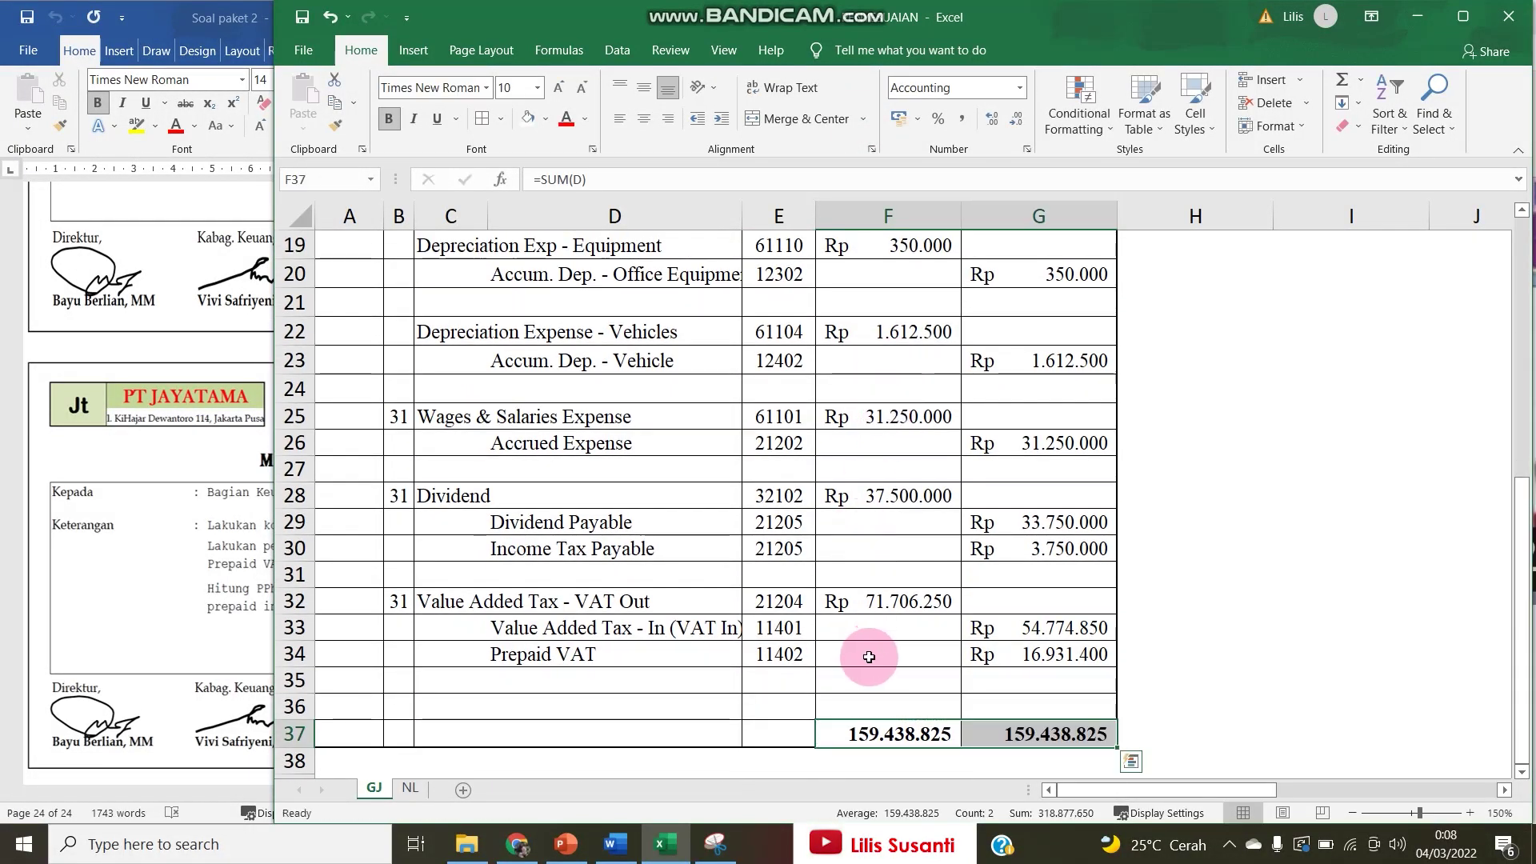
# Insert two blank journal rows at rows 35 and 36, above the totals row.
pyautogui.moveTo(870, 680); pyautogui.dragTo(871, 695)
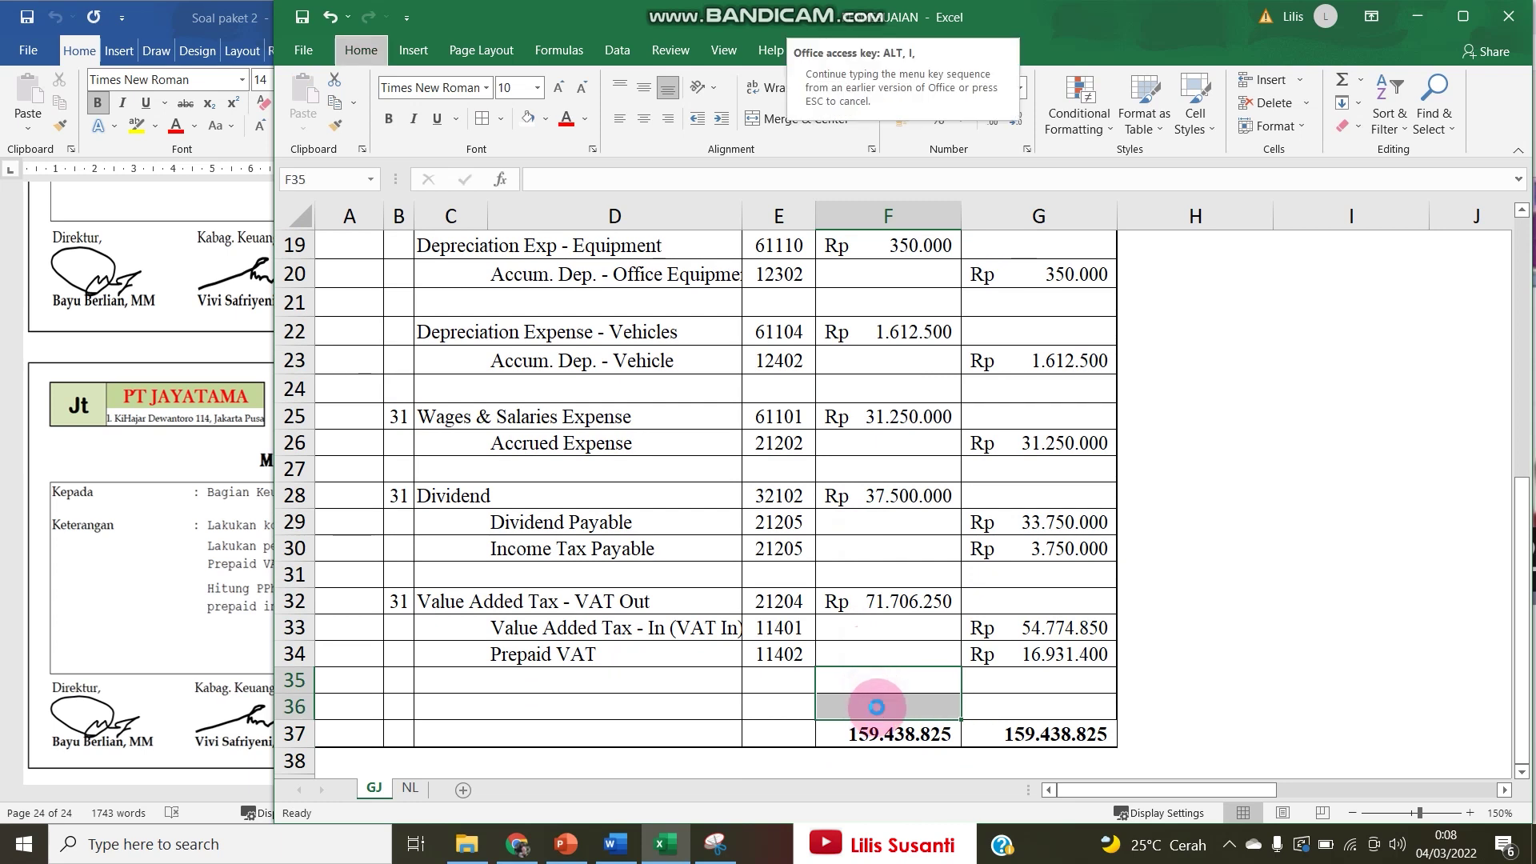
pyautogui.hotkey('ctrl', 'z')
pyautogui.hotkey('ctrl', 'z')
pyautogui.scroll(-1, 877, 707)
pyautogui.click(874, 675)
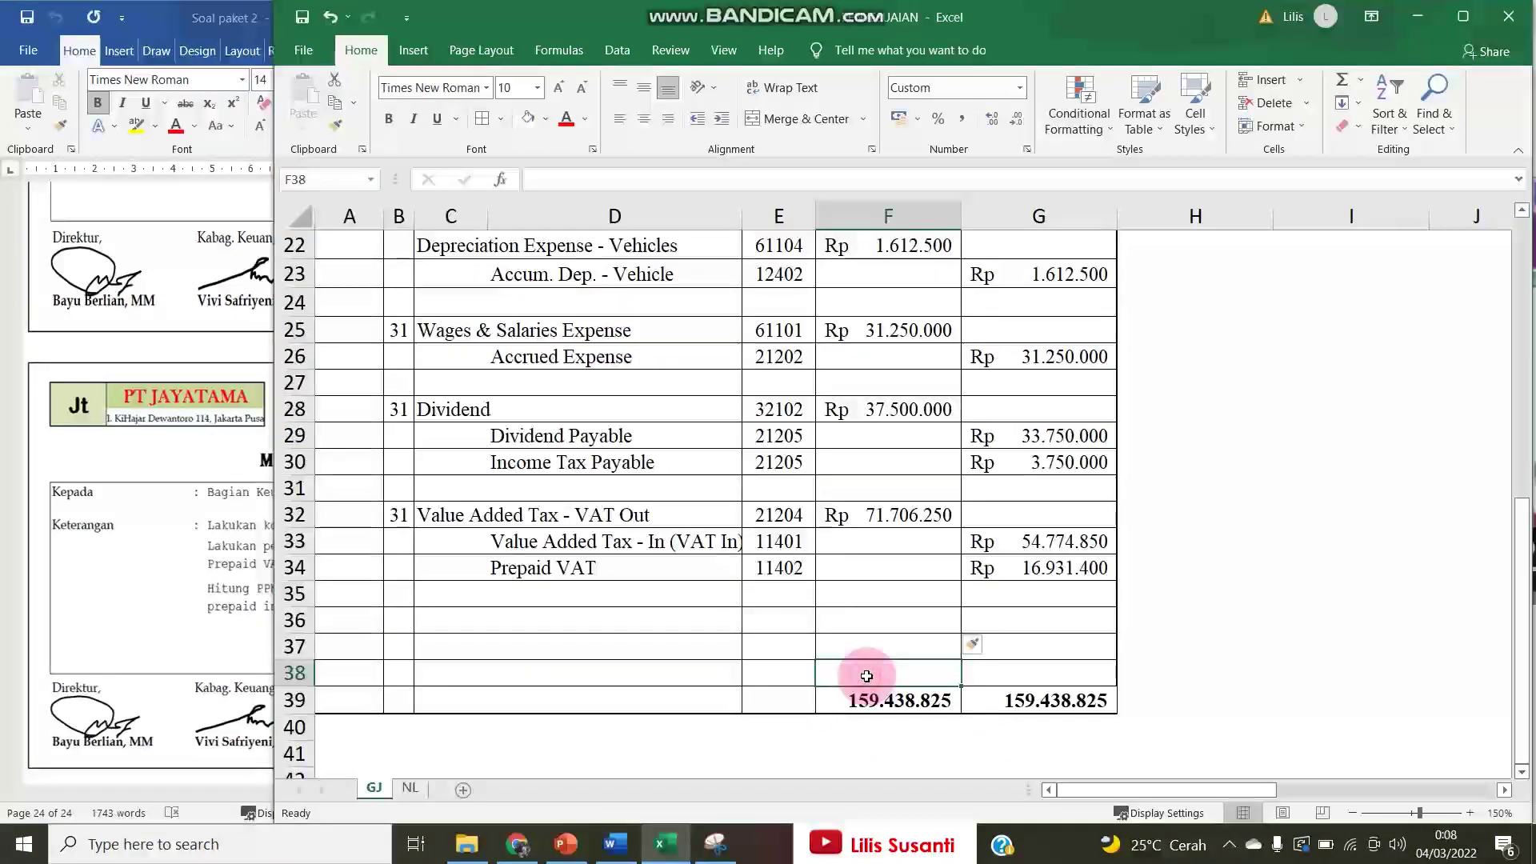
# Check which journal cells the named ranges JP and DEBIT cover.
pyautogui.click(372, 182)
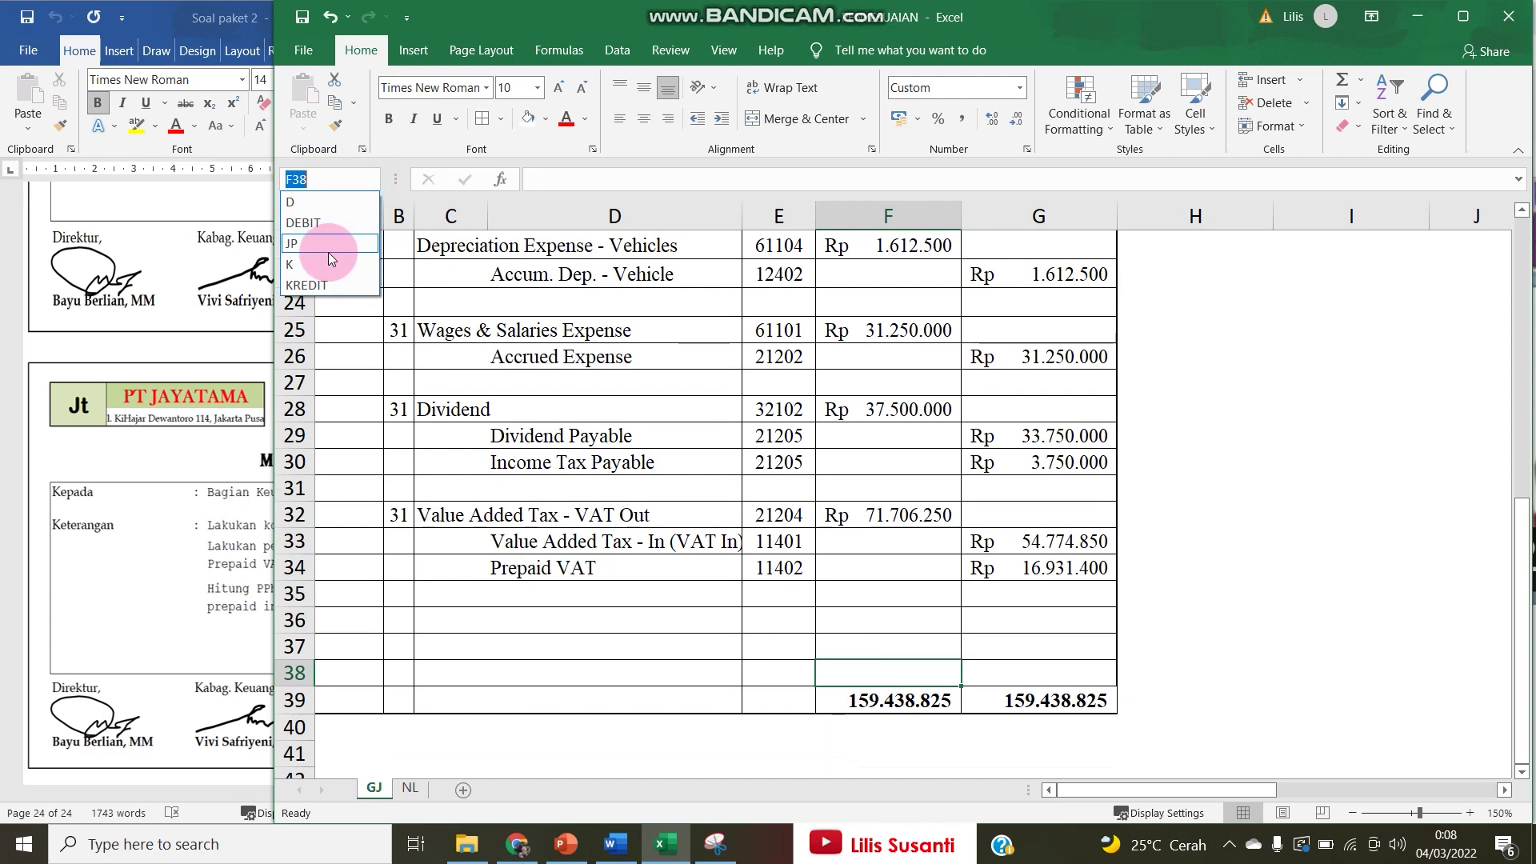
pyautogui.click(330, 244)
pyautogui.scroll(-5, 896, 480)
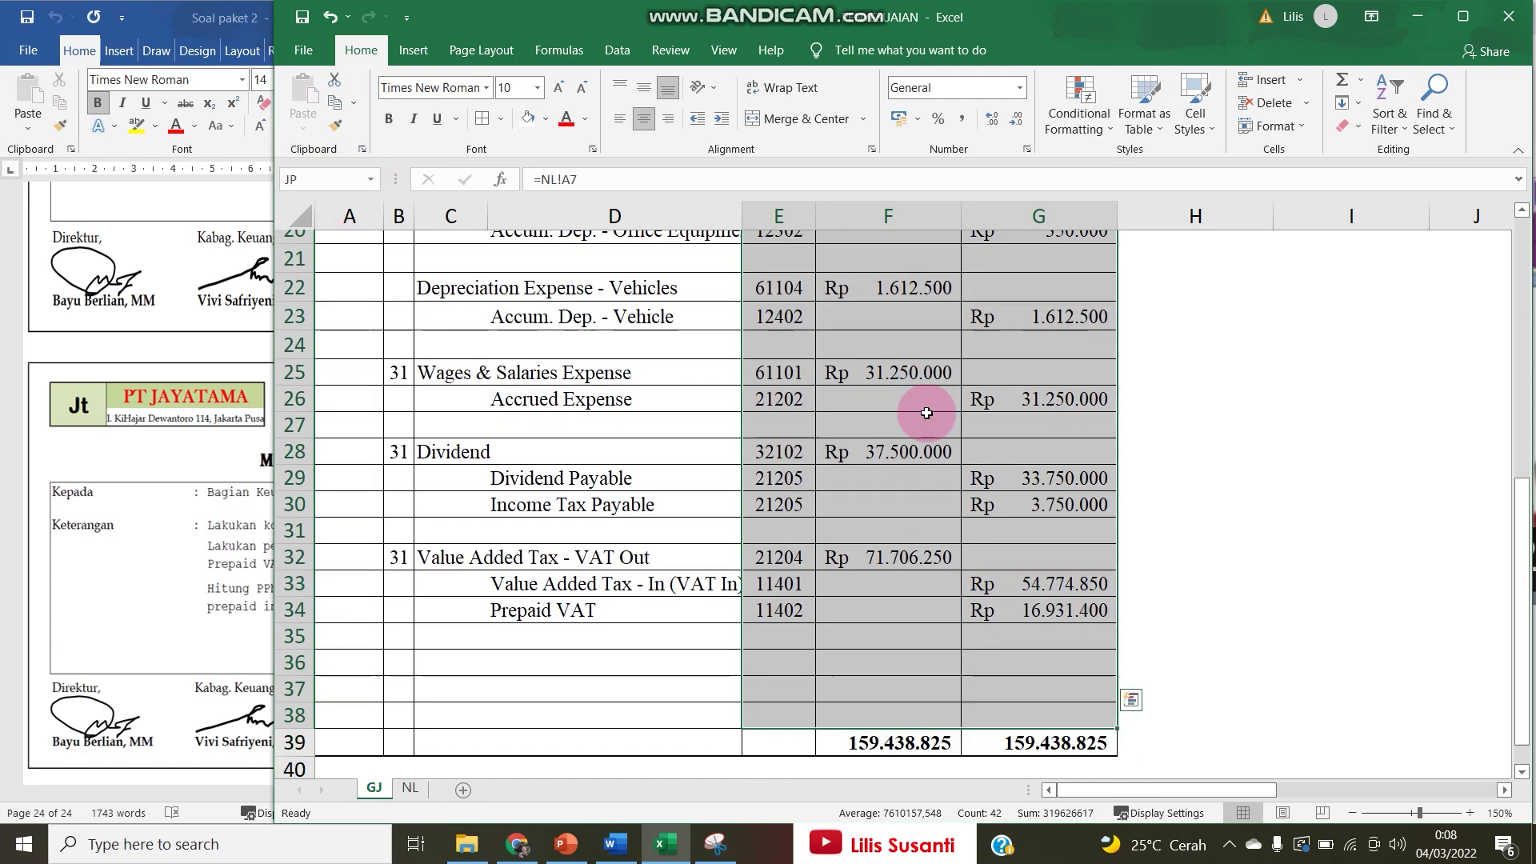
pyautogui.click(366, 181)
pyautogui.click(324, 224)
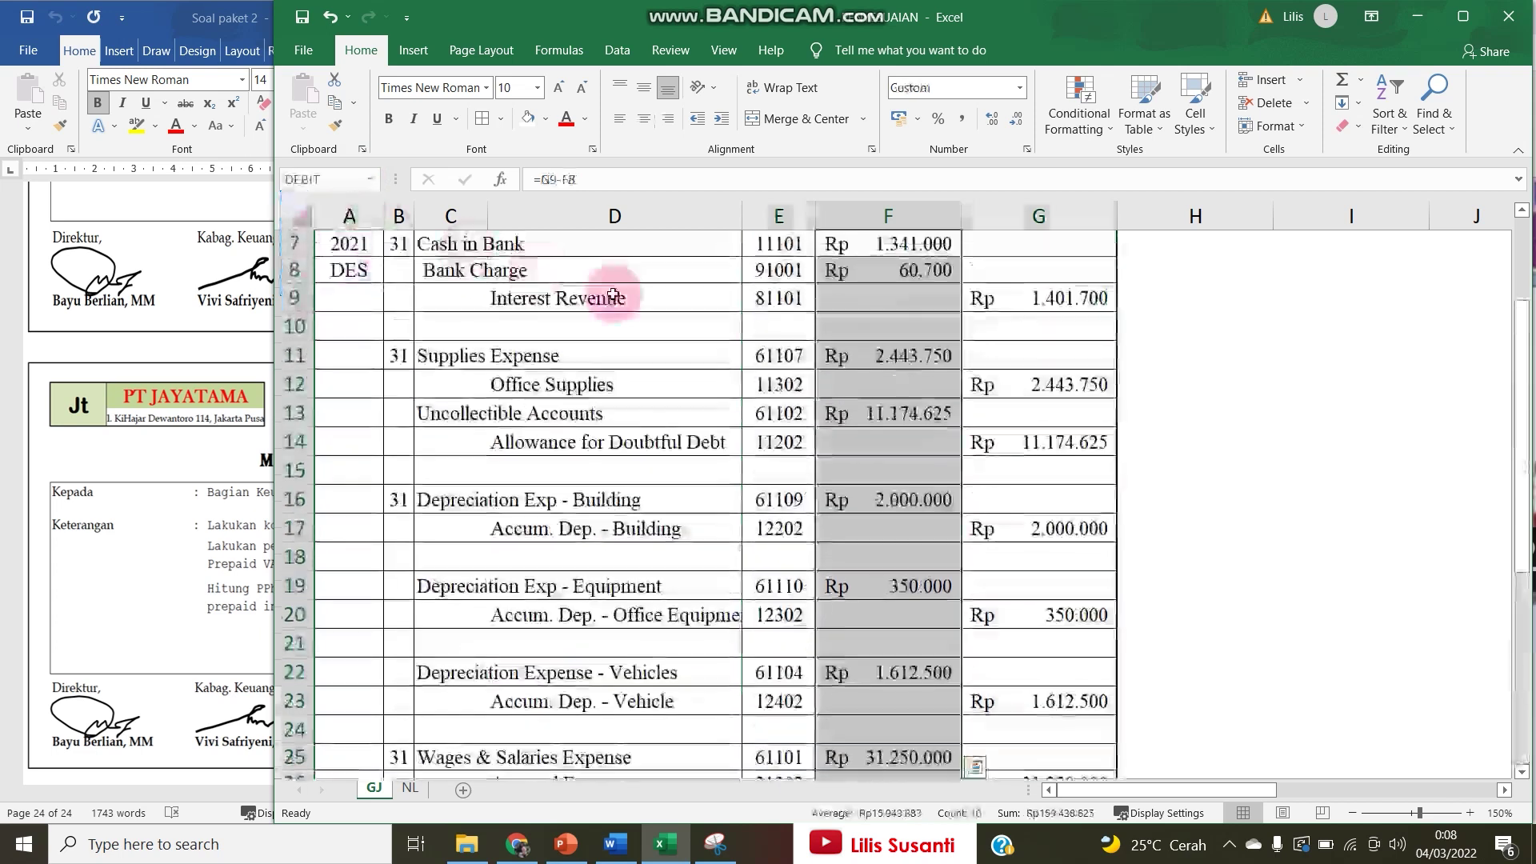
# Redefine the named range DEBIT to refer to GJ!$F$7:$F$38, down to the row above the journal totals.
pyautogui.scroll(-5, 703, 384)
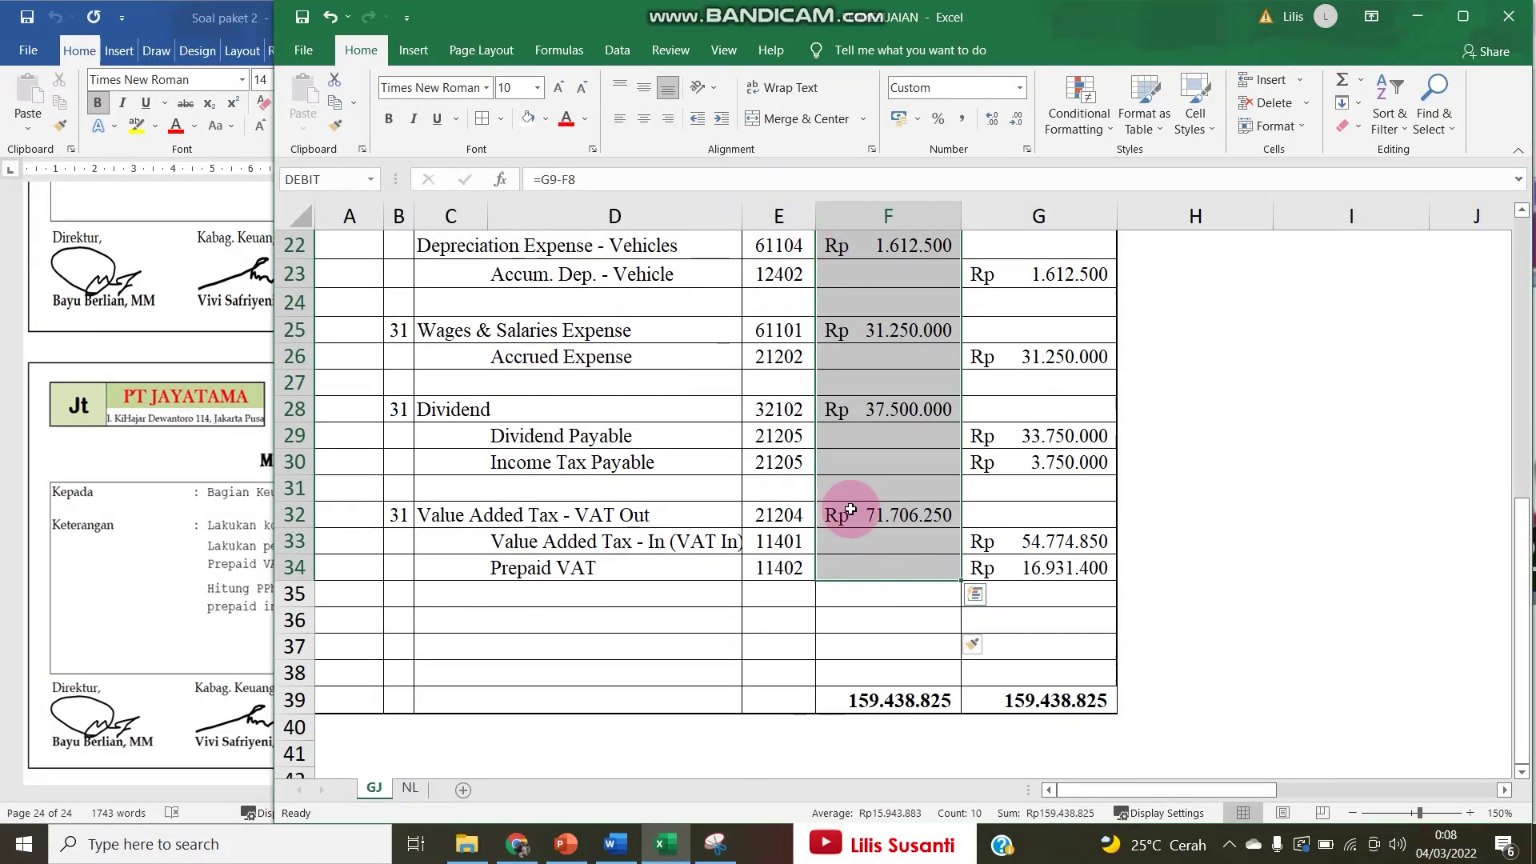
pyautogui.click(616, 50)
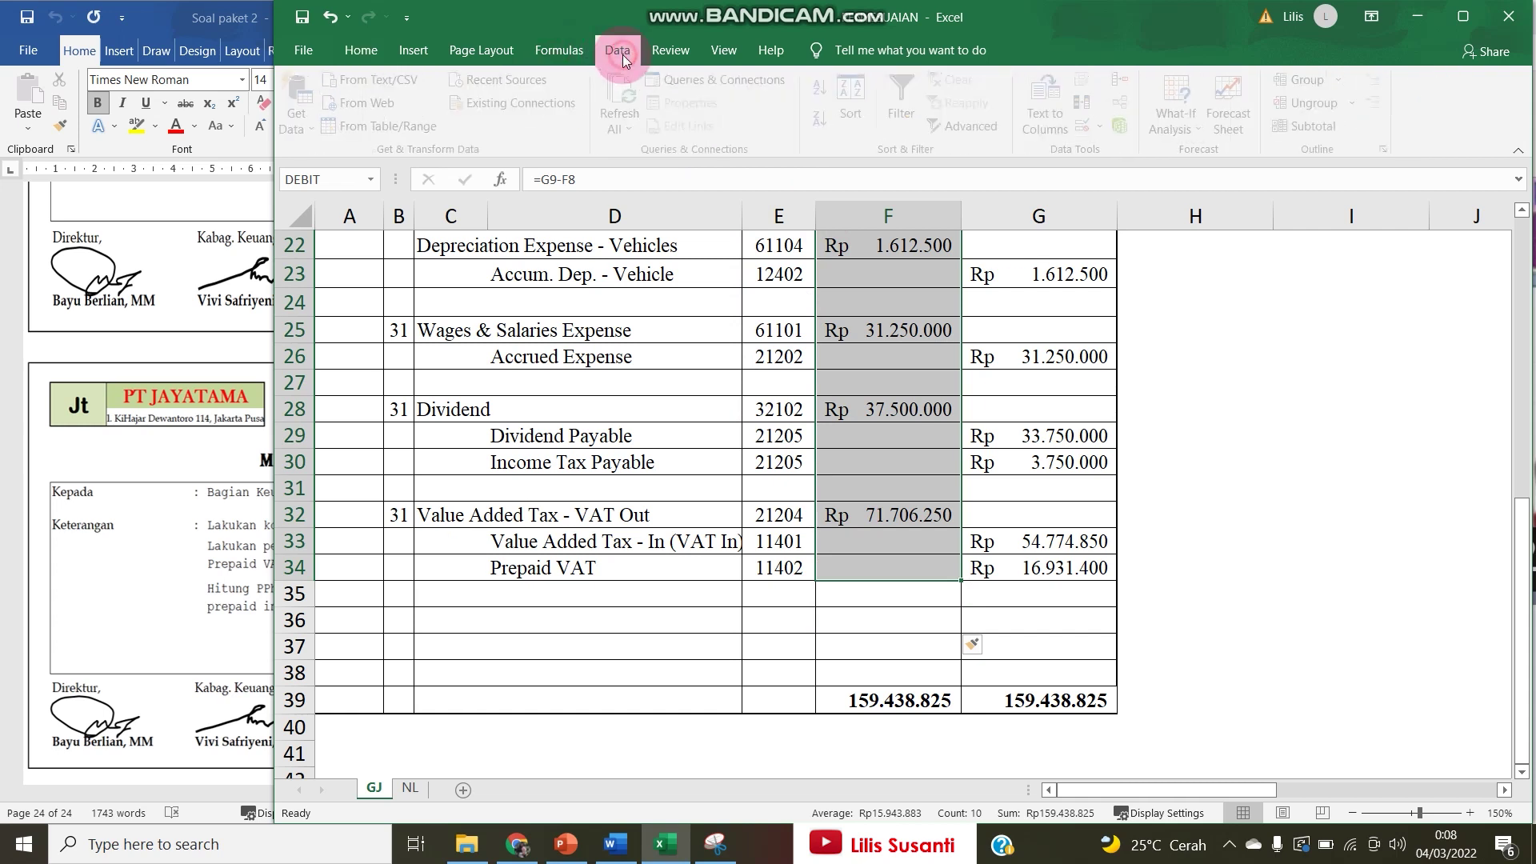
pyautogui.click(559, 53)
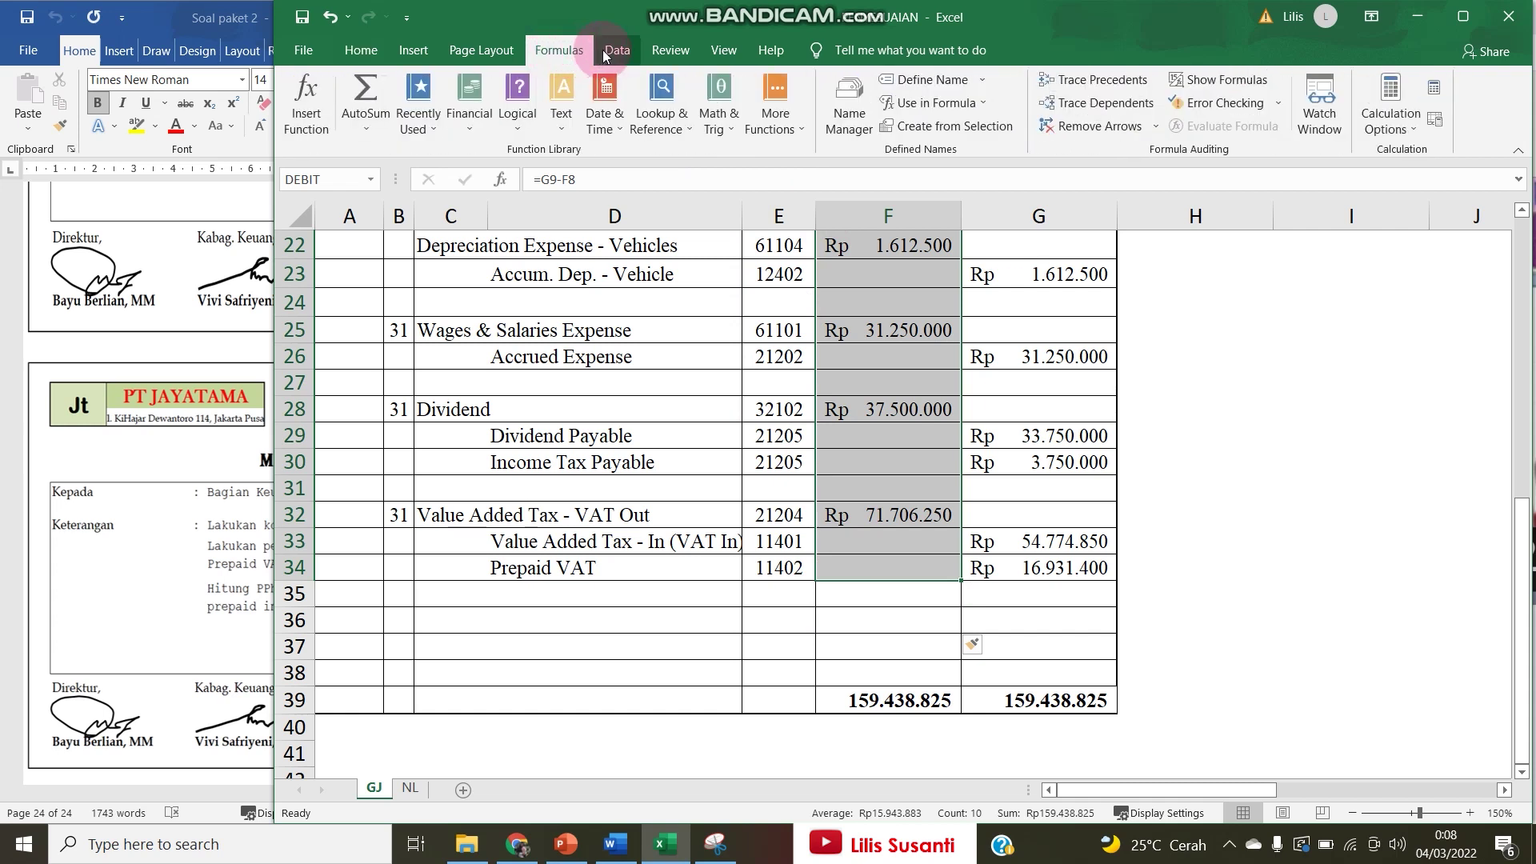
pyautogui.click(849, 108)
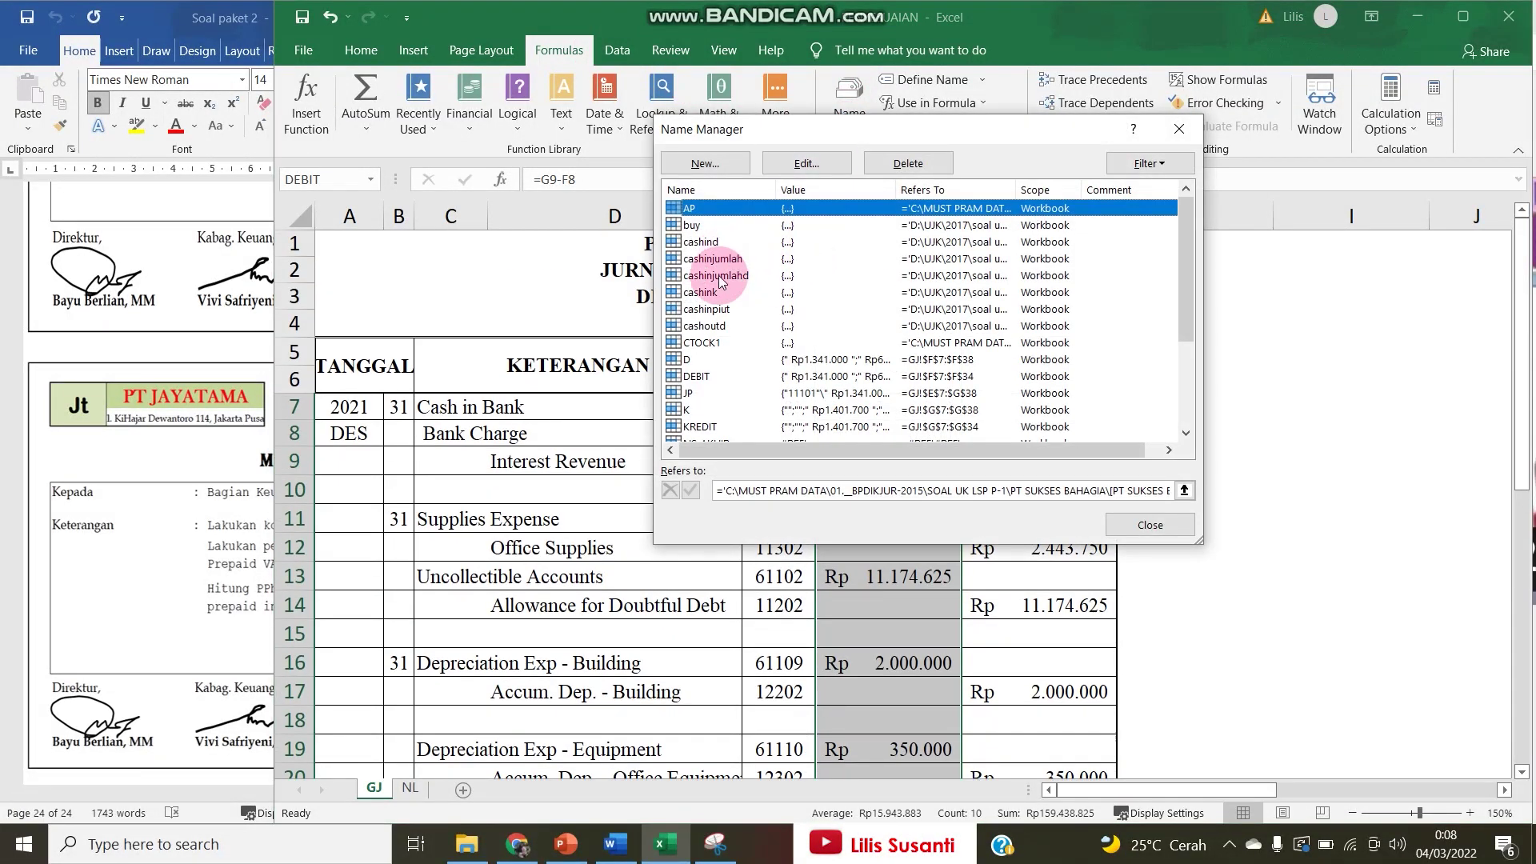
pyautogui.click(714, 378)
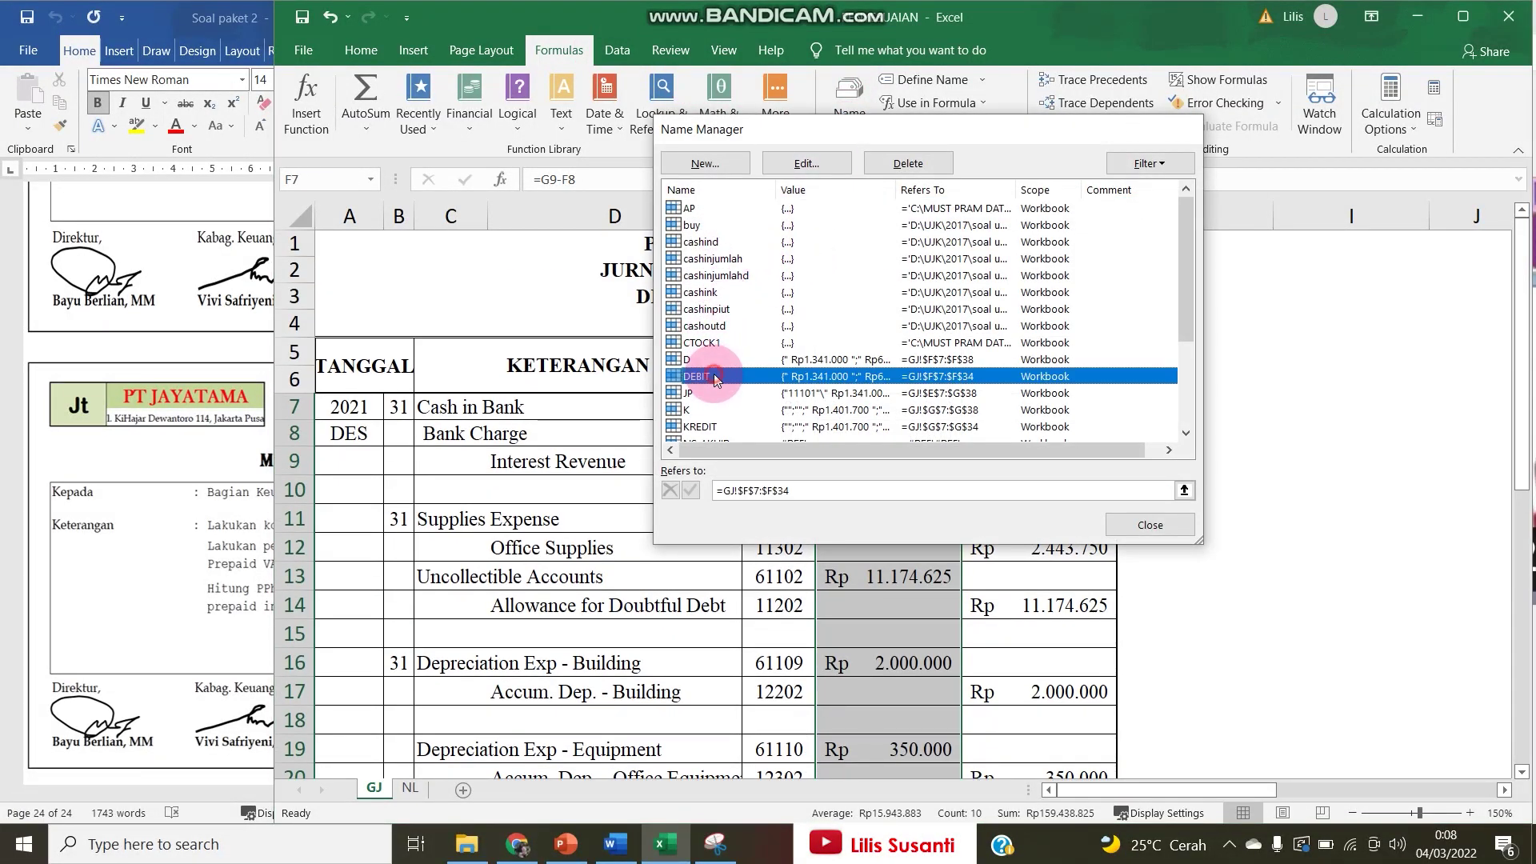
pyautogui.doubleClick(715, 378)
pyautogui.click(931, 398)
pyautogui.scroll(-8, 977, 576)
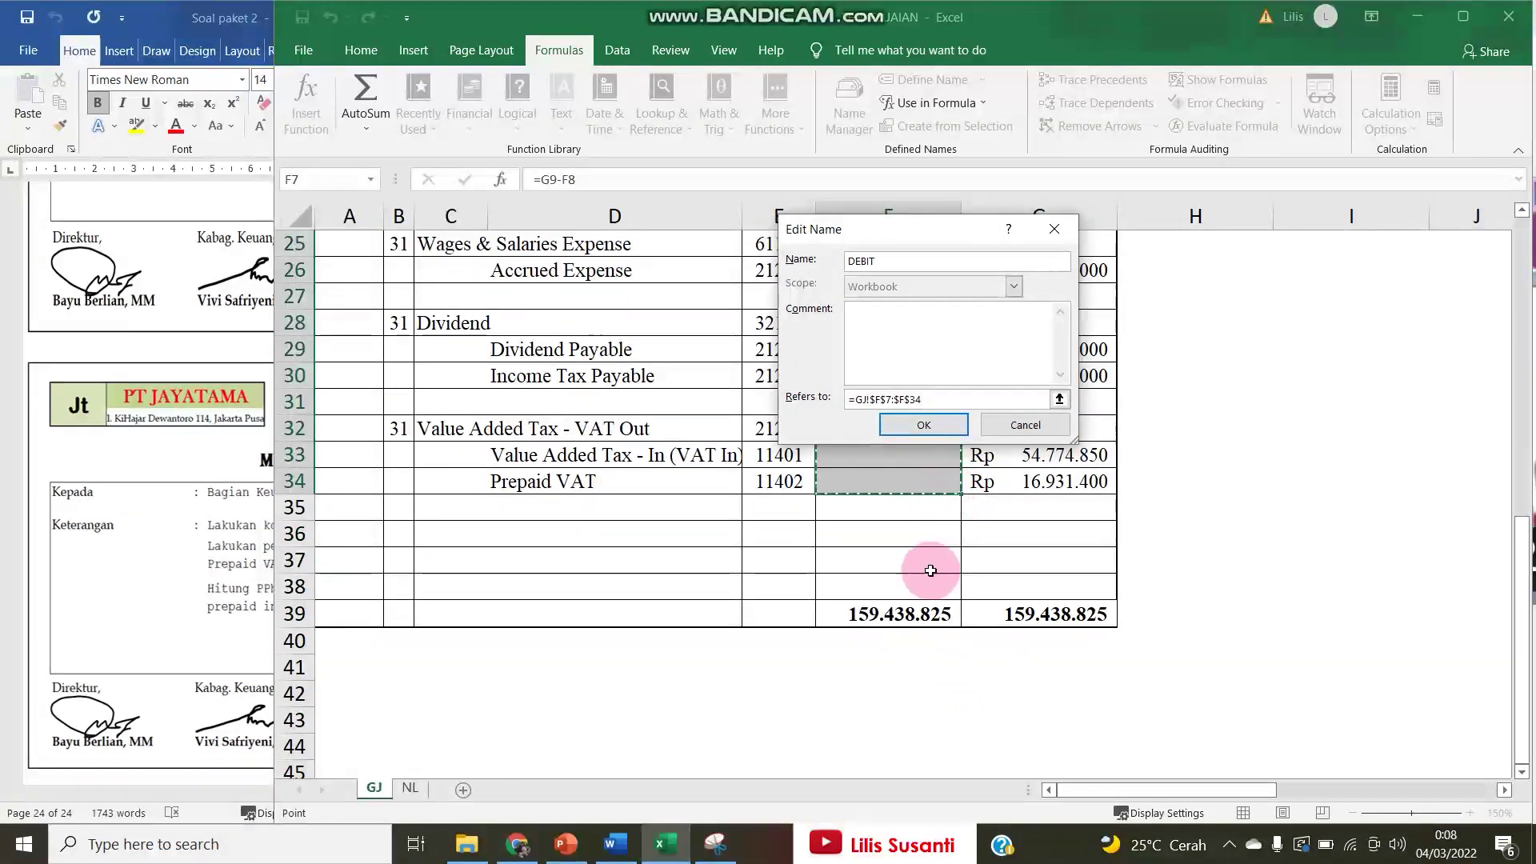
pyautogui.moveTo(927, 595); pyautogui.dragTo(880, 414)
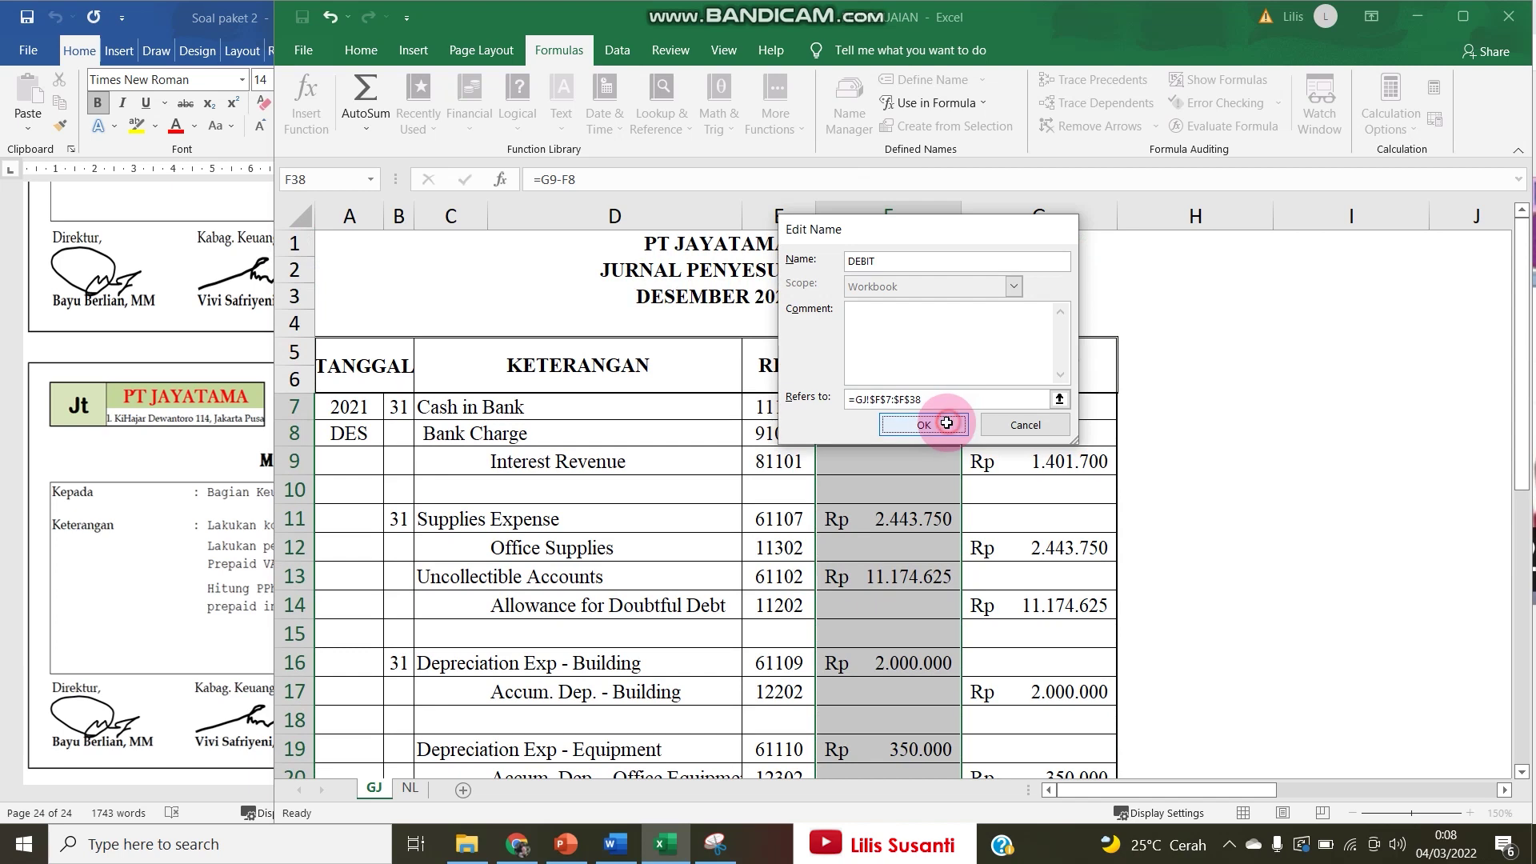
pyautogui.click(947, 424)
# Redefine the named range KREDIT to refer to GJ!$G$7:$G$38 and finish managing the names.
pyautogui.doubleClick(708, 362)
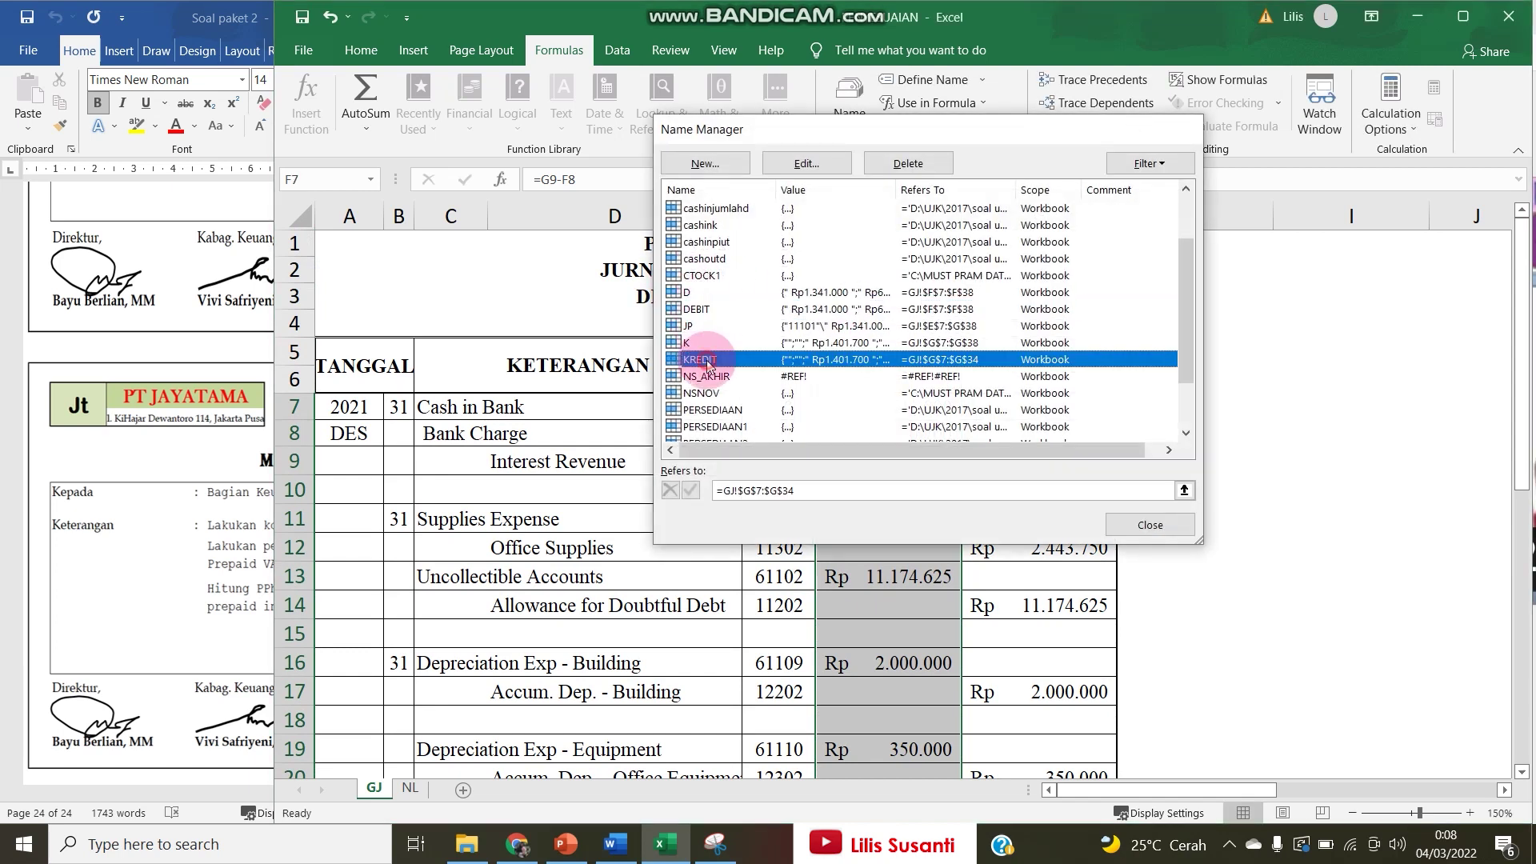
pyautogui.click(970, 399)
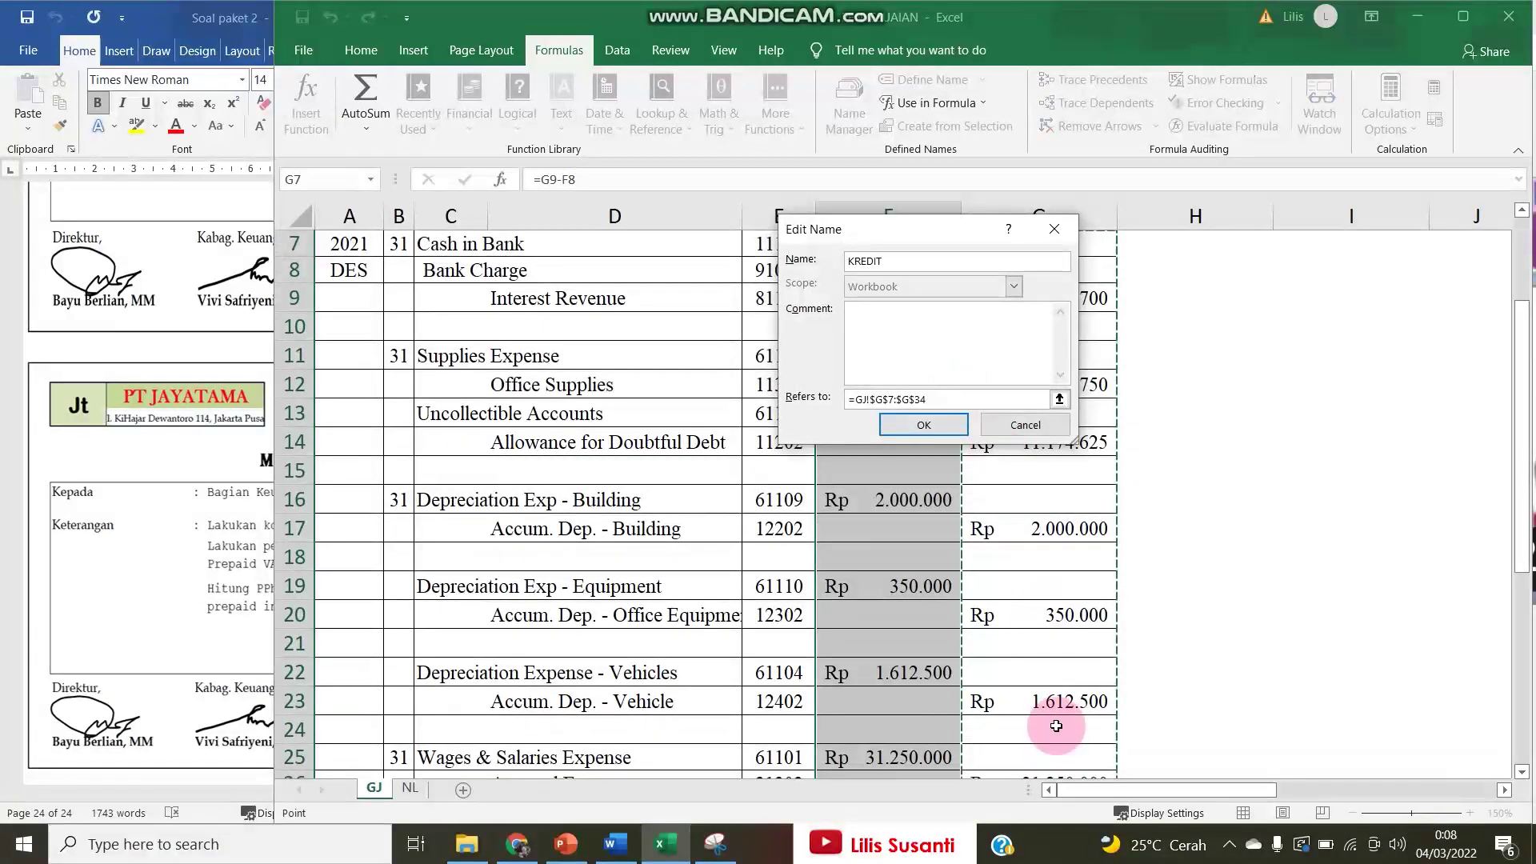
pyautogui.scroll(-5, 1064, 624)
pyautogui.moveTo(1064, 672); pyautogui.dragTo(1012, 394)
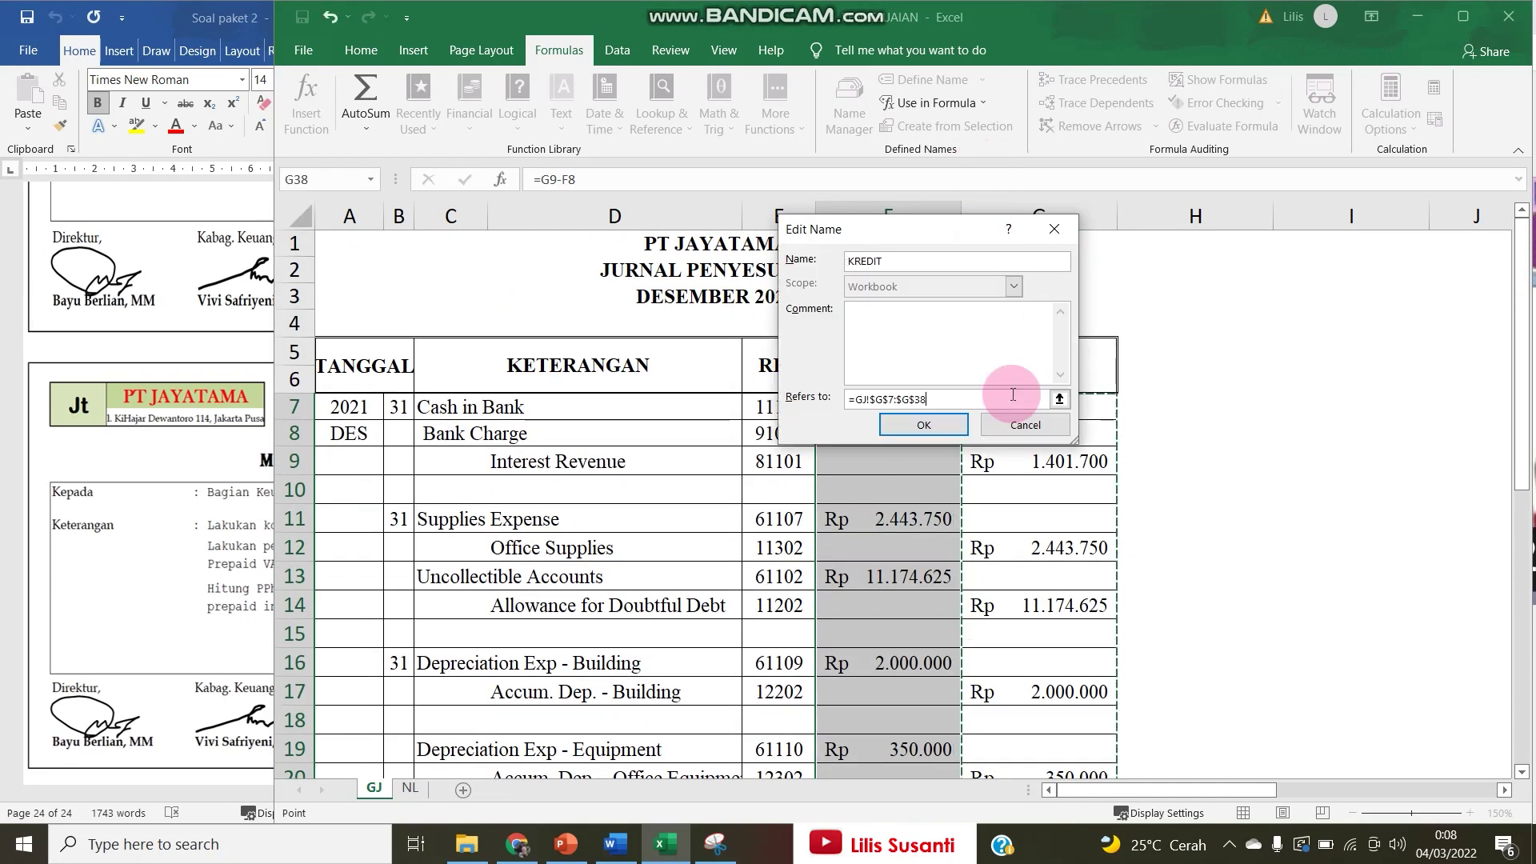
pyautogui.click(925, 426)
pyautogui.click(1130, 529)
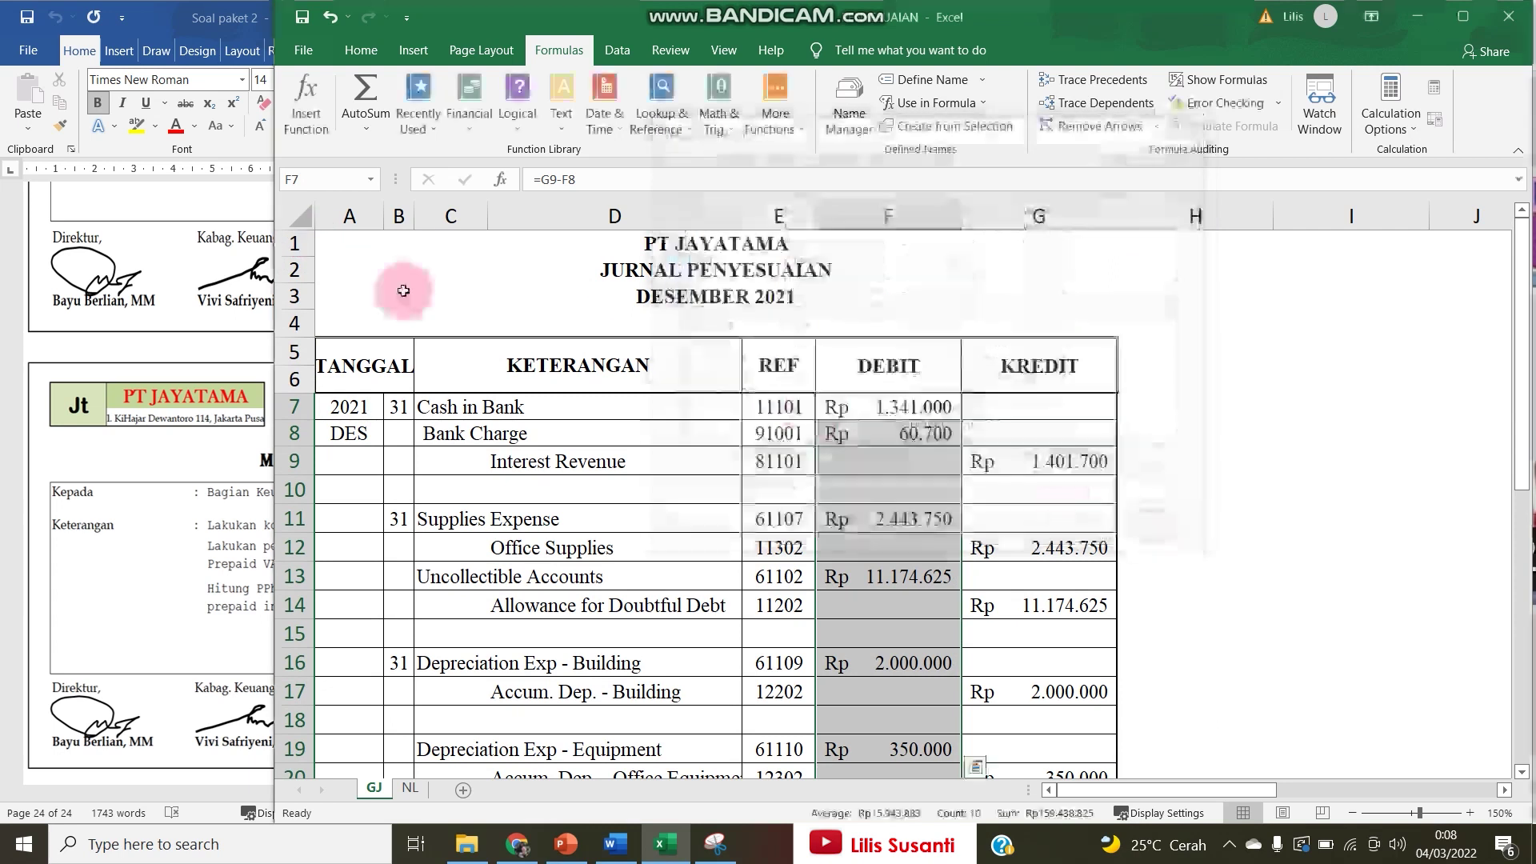
# Check which journal cells the named ranges D and K cover.
pyautogui.click(368, 179)
pyautogui.click(330, 202)
pyautogui.scroll(-6, 520, 352)
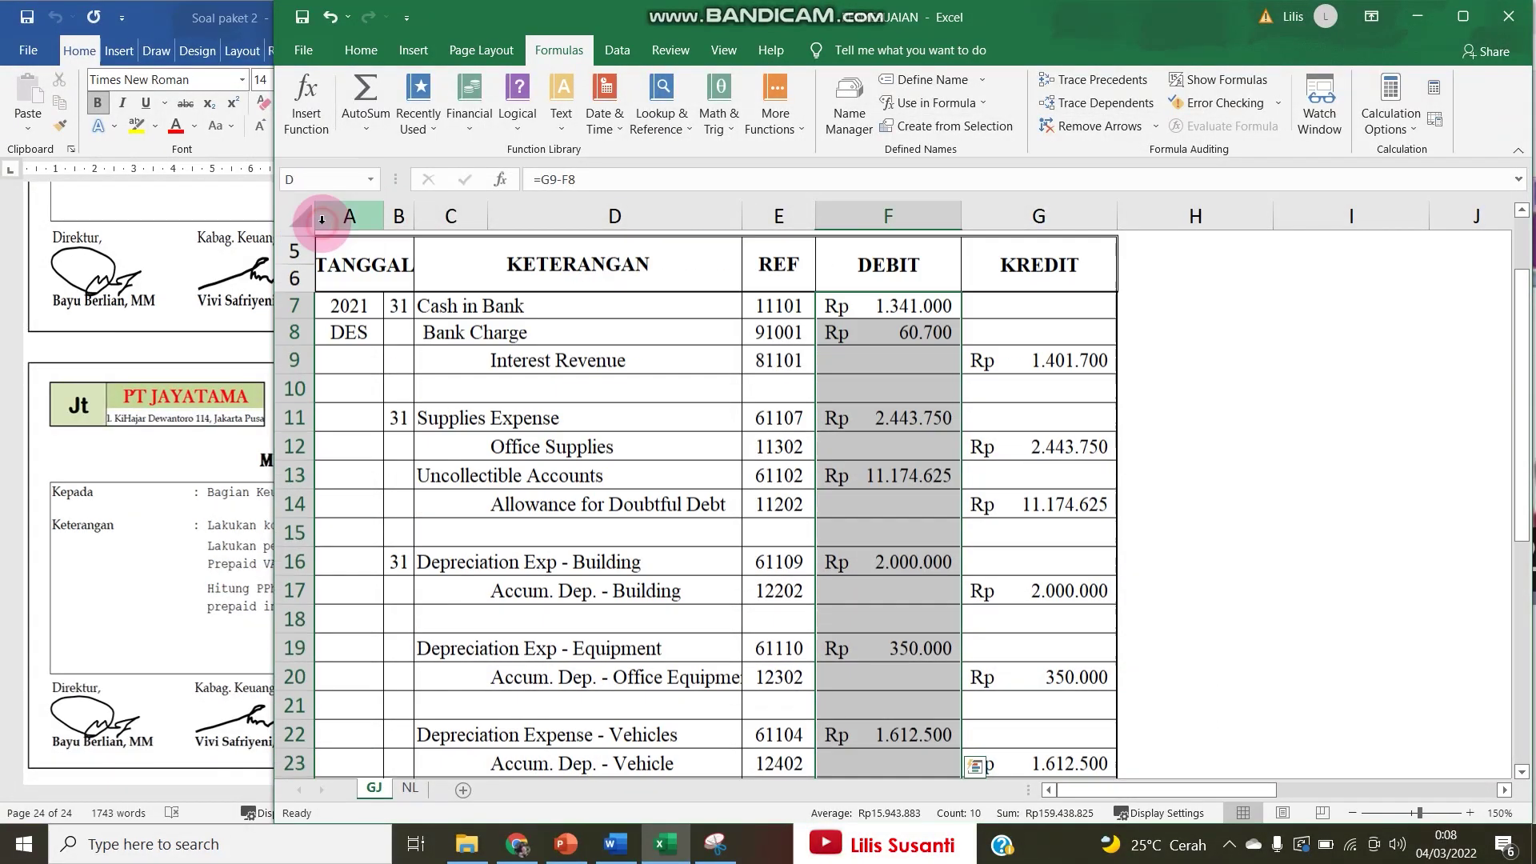
pyautogui.scroll(-2, 526, 350)
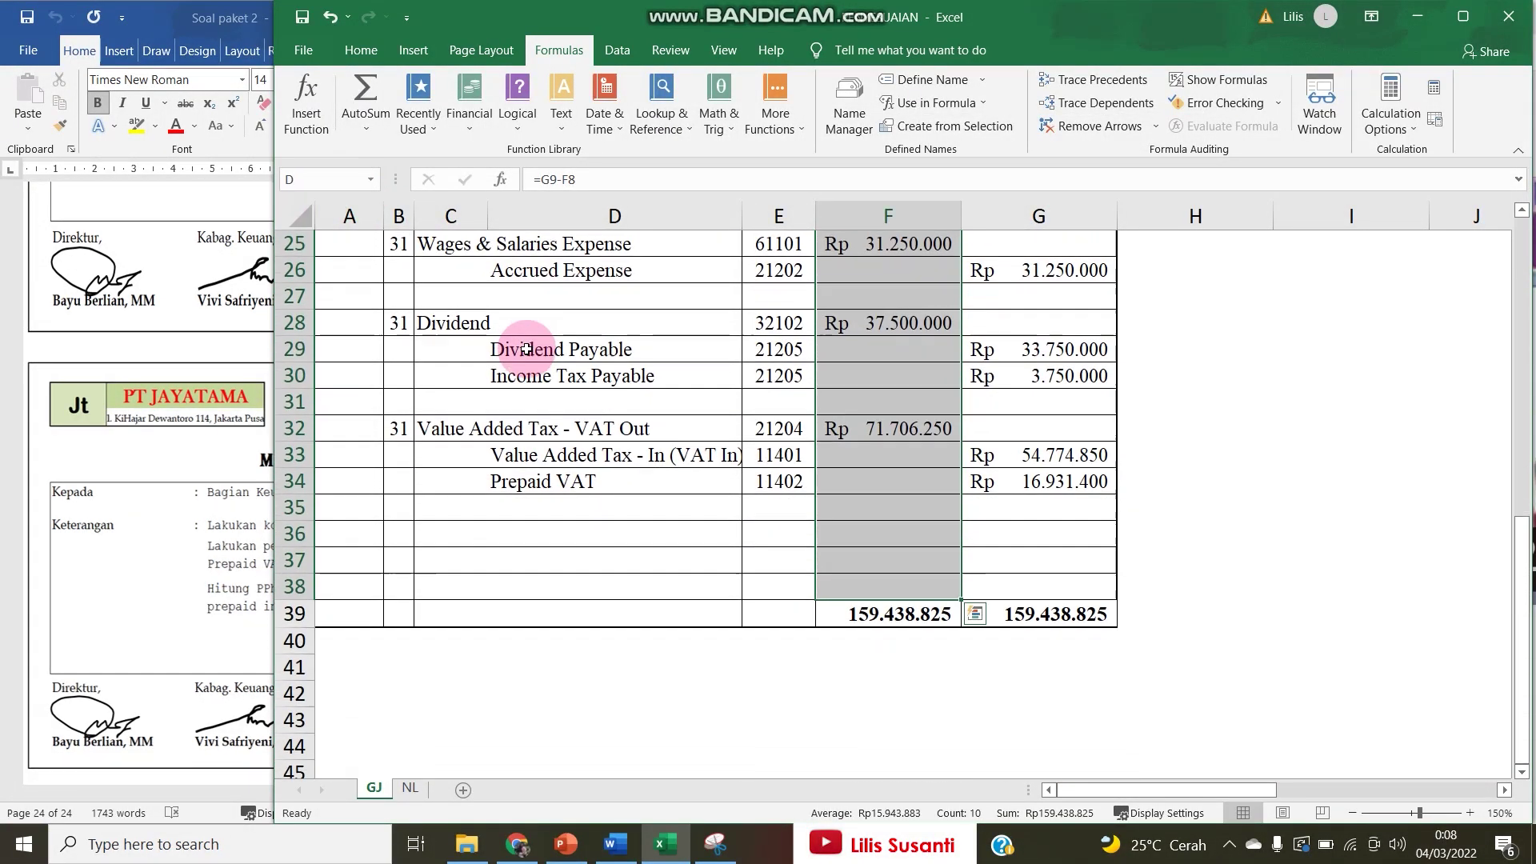
pyautogui.click(371, 179)
pyautogui.click(336, 223)
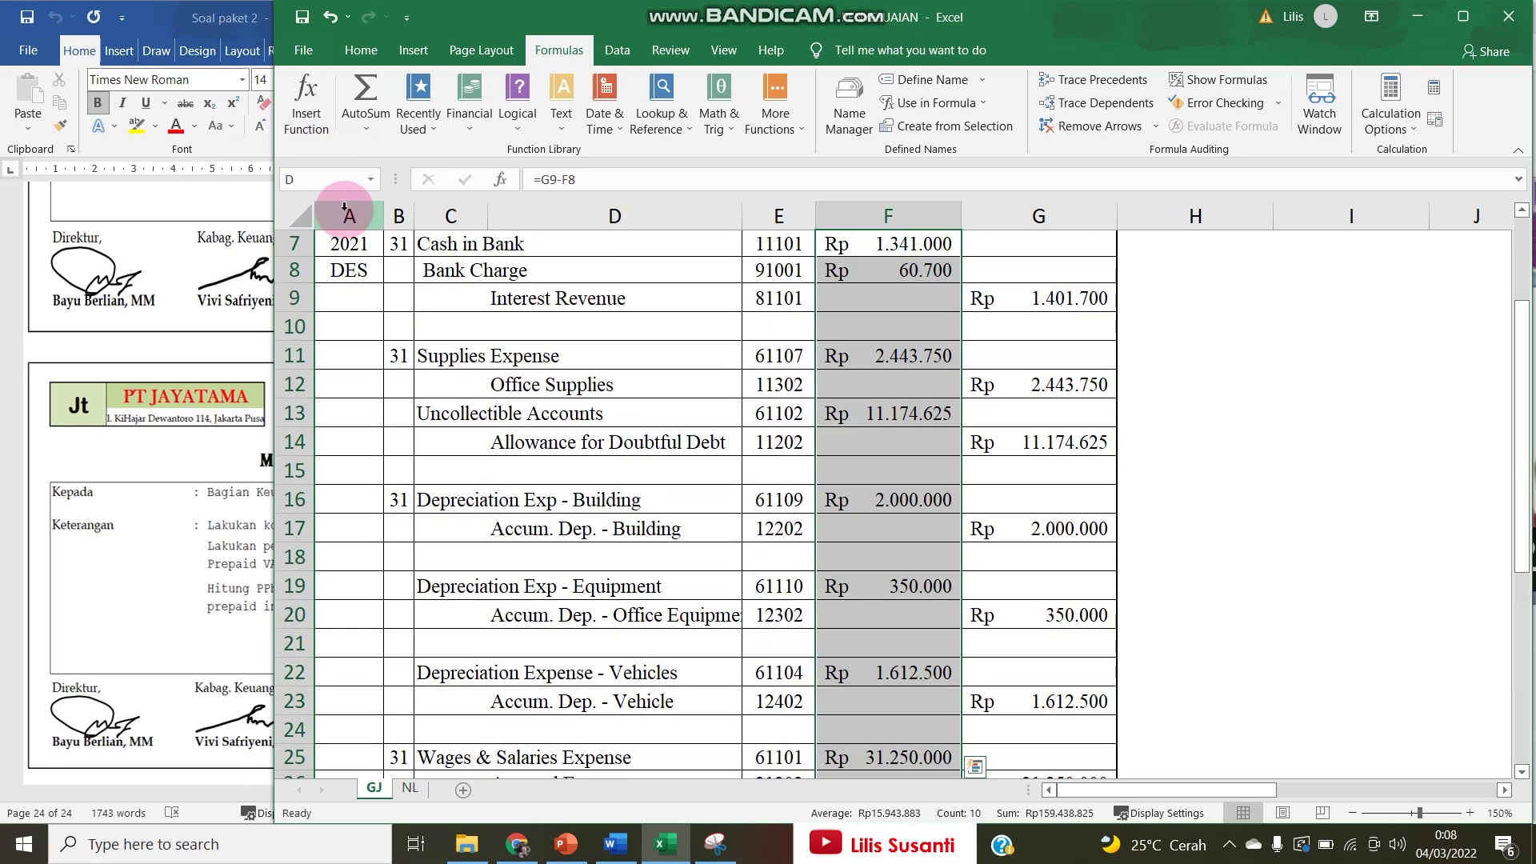
pyautogui.click(371, 179)
pyautogui.click(332, 270)
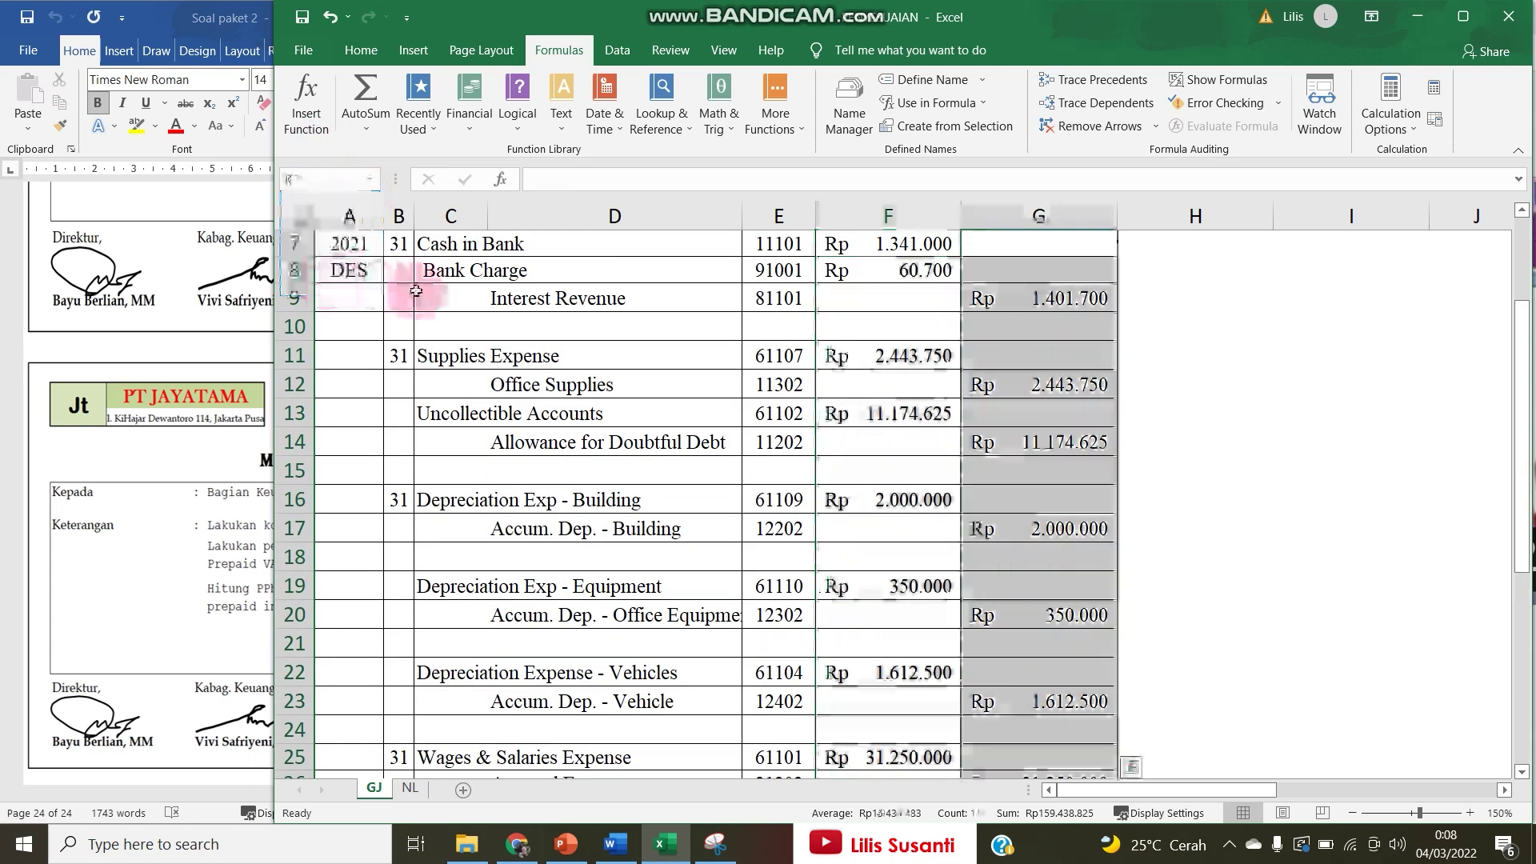
# Delete the duplicate named ranges D and K from the workbook.
pyautogui.click(852, 128)
pyautogui.click(693, 361)
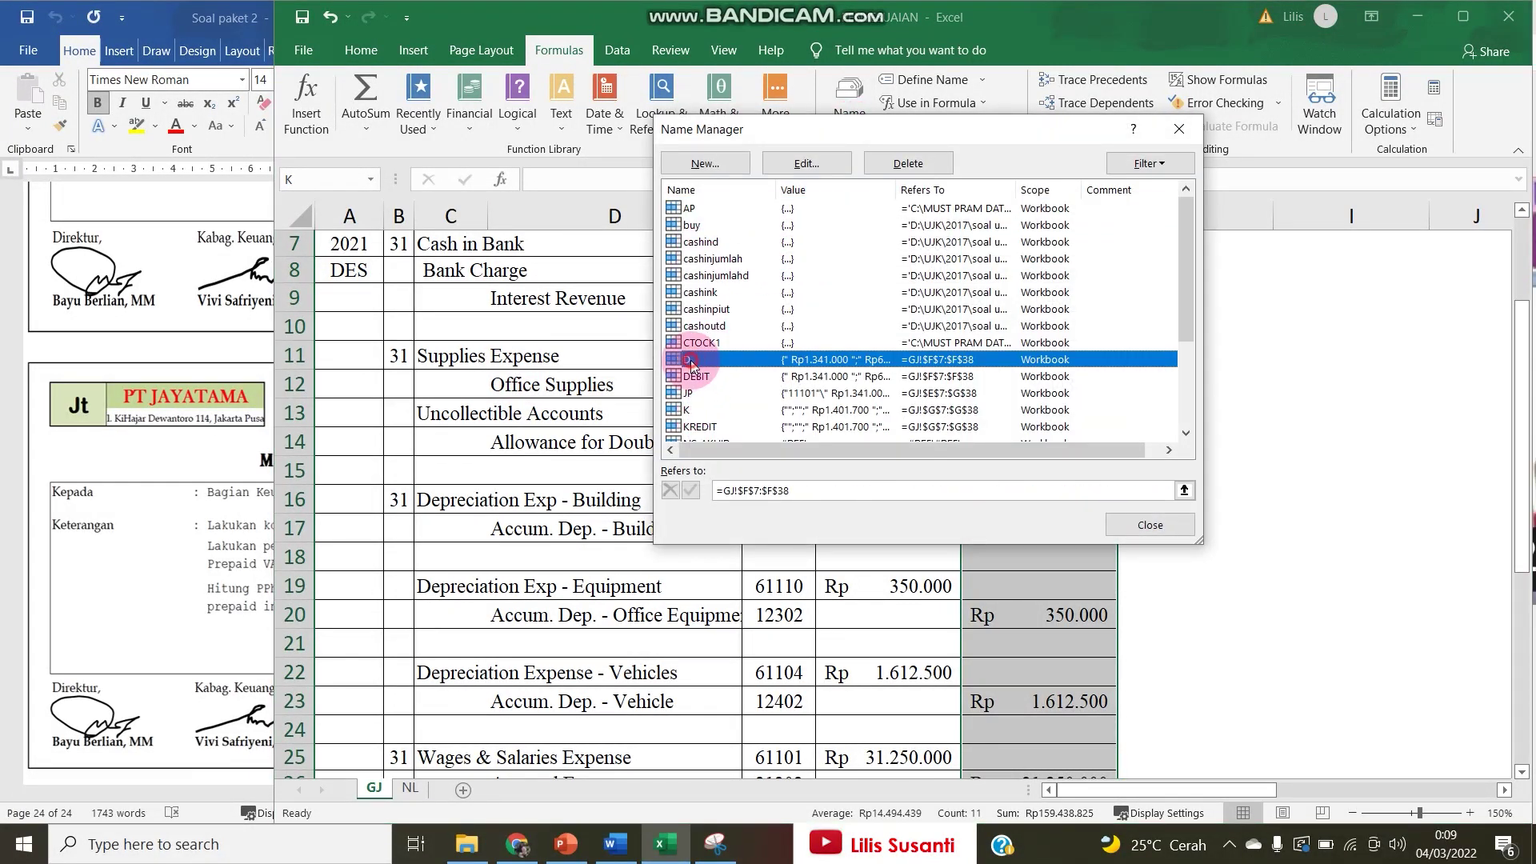
pyautogui.click(908, 164)
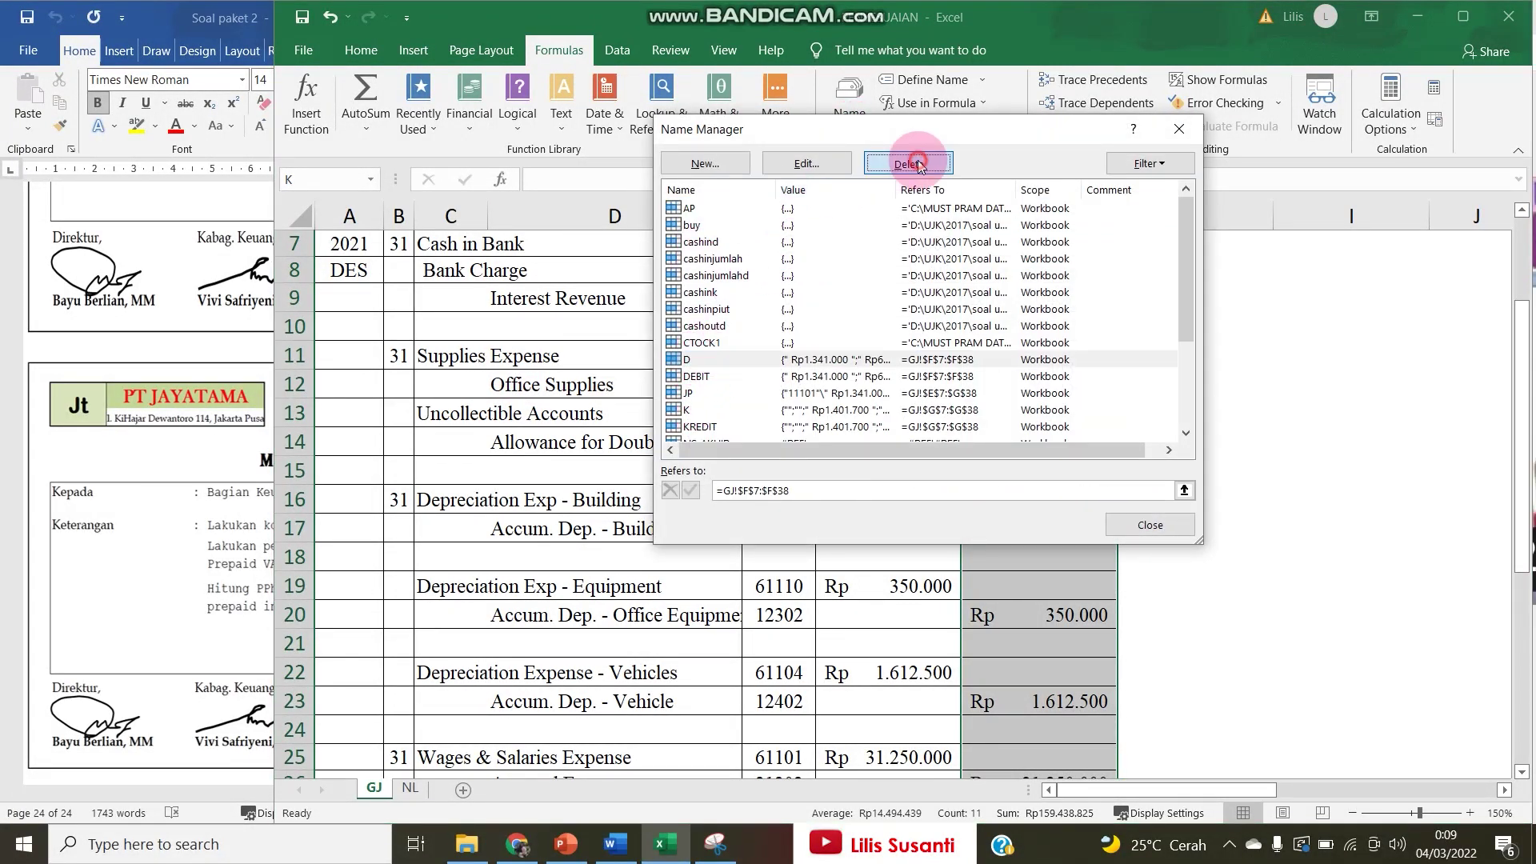
pyautogui.click(734, 478)
pyautogui.click(696, 393)
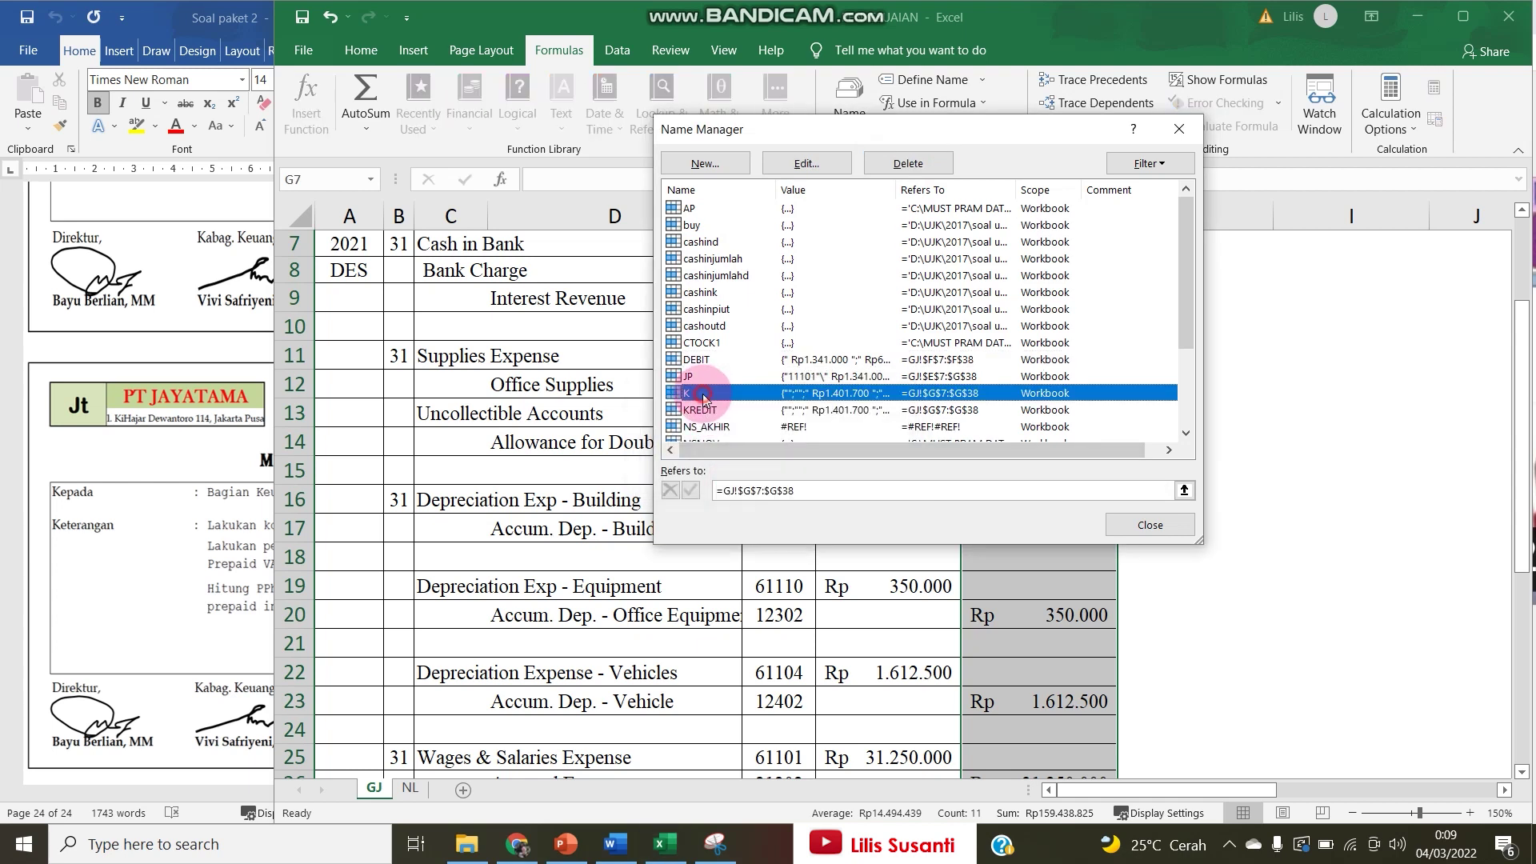
pyautogui.click(908, 163)
pyautogui.click(736, 478)
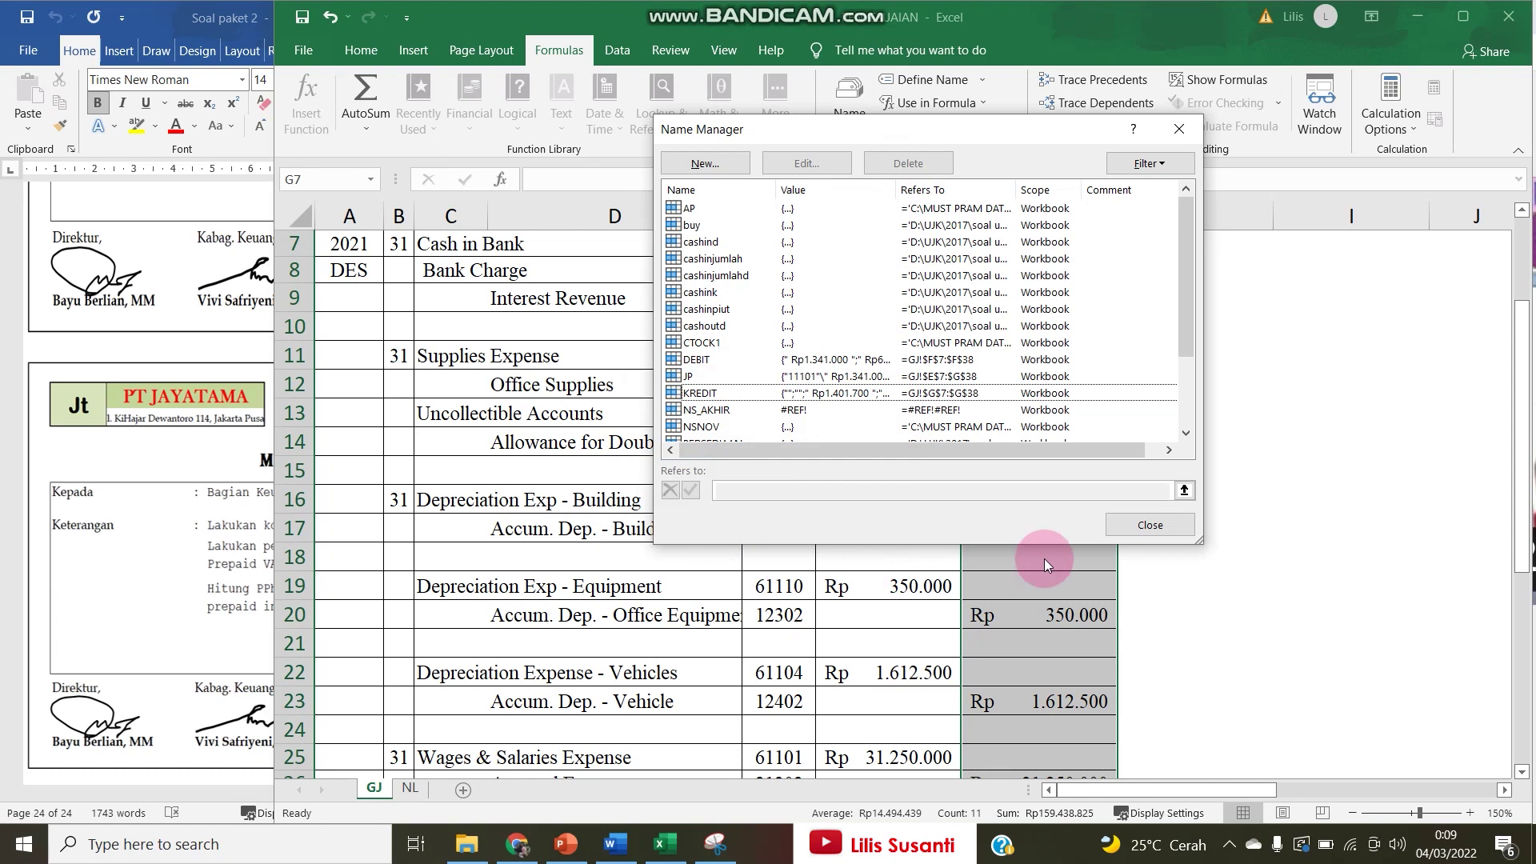
pyautogui.click(1146, 526)
pyautogui.click(864, 614)
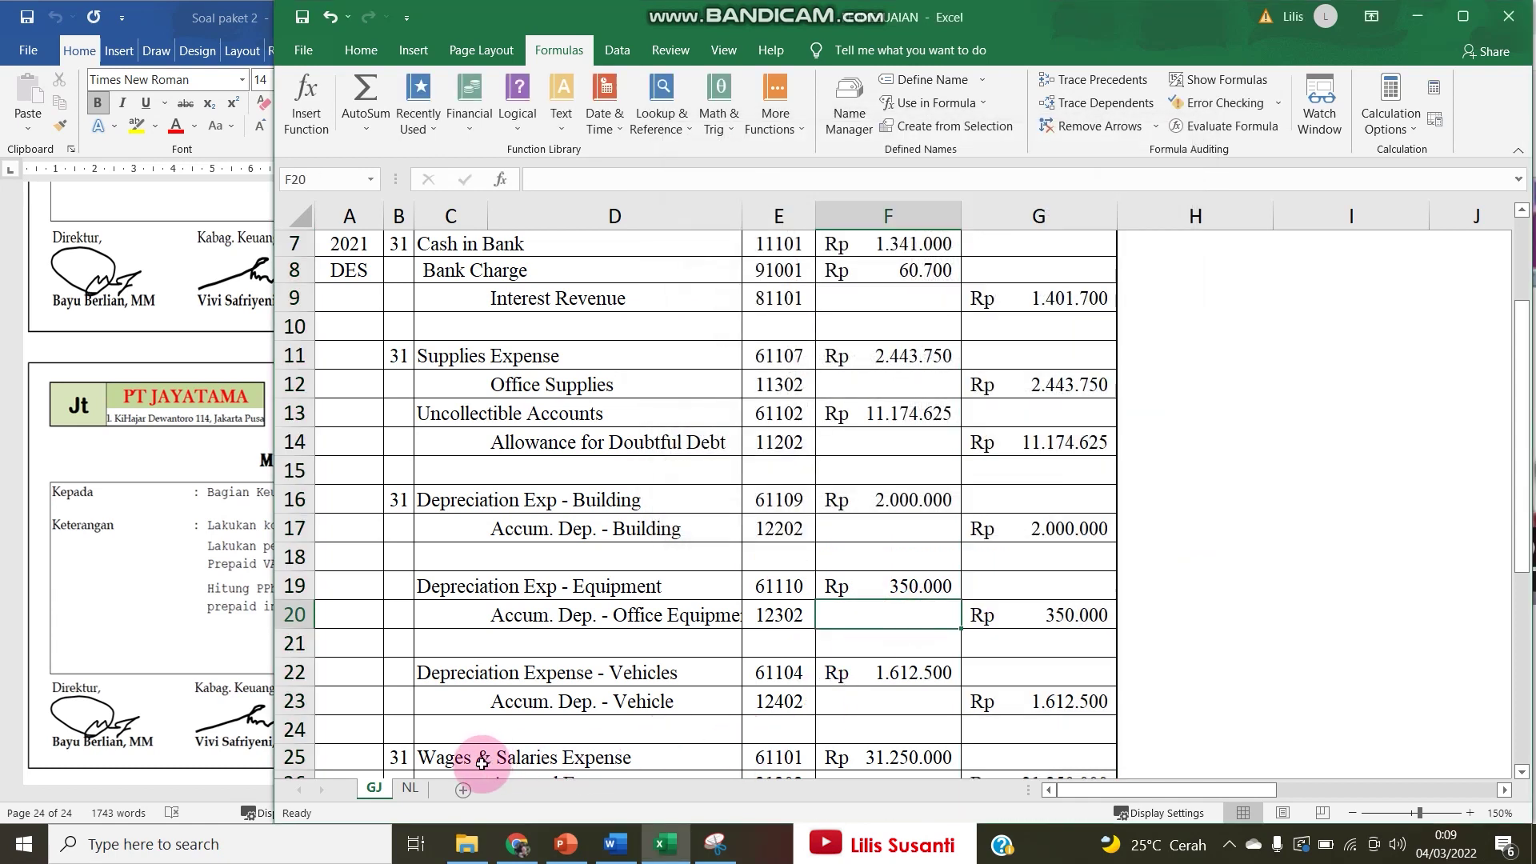
# On the NL sheet, enter =SUMIF(JP;A7;DEBIT) in E7 as the AJP debit formula for Cash in Bank.
pyautogui.click(415, 792)
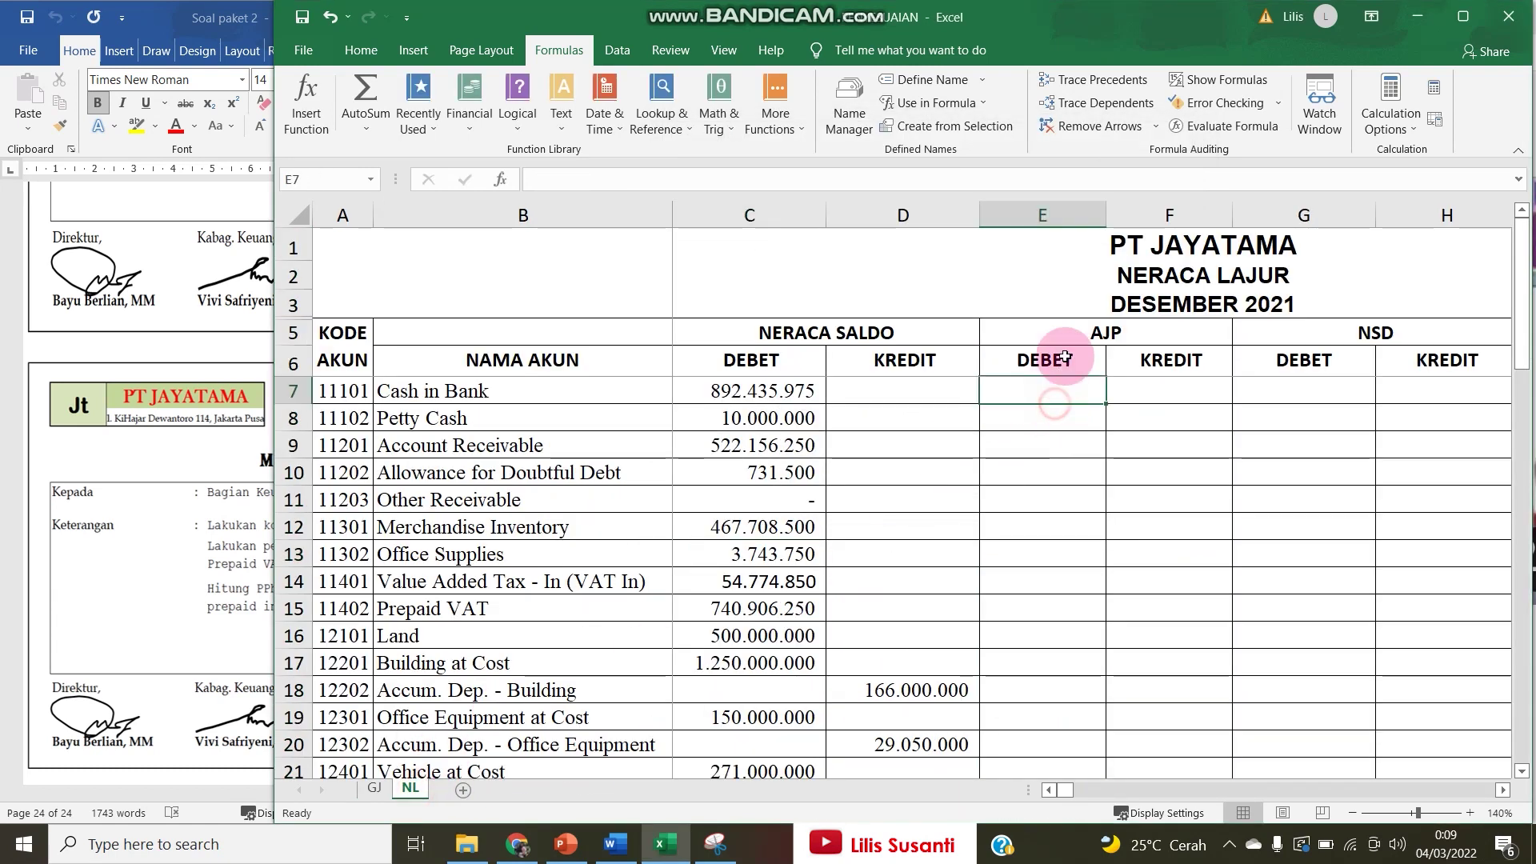
pyautogui.click(1084, 326)
pyautogui.click(1042, 391)
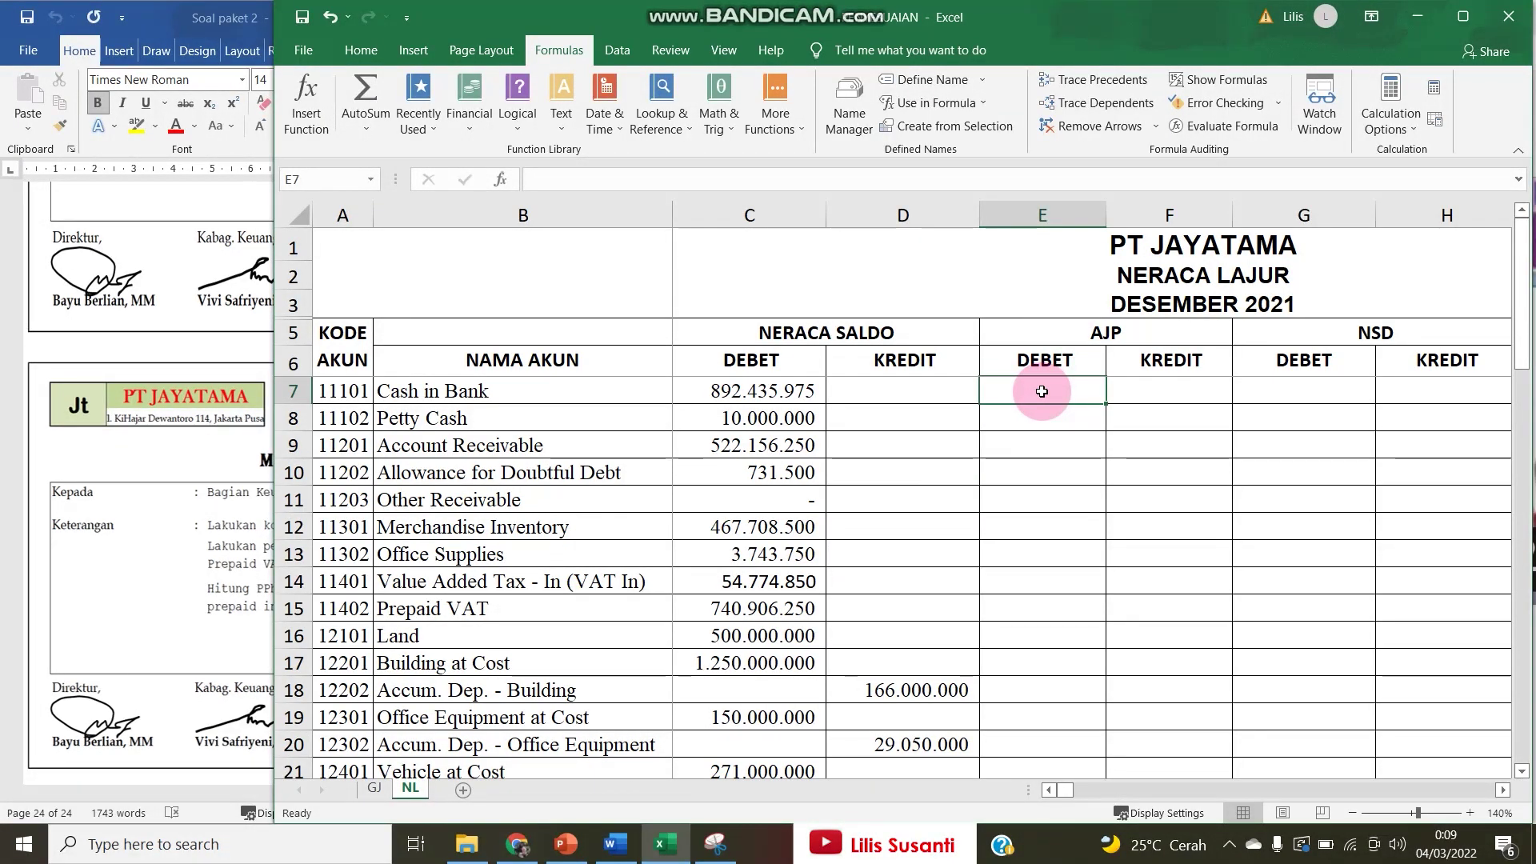
pyautogui.write('=SUM')
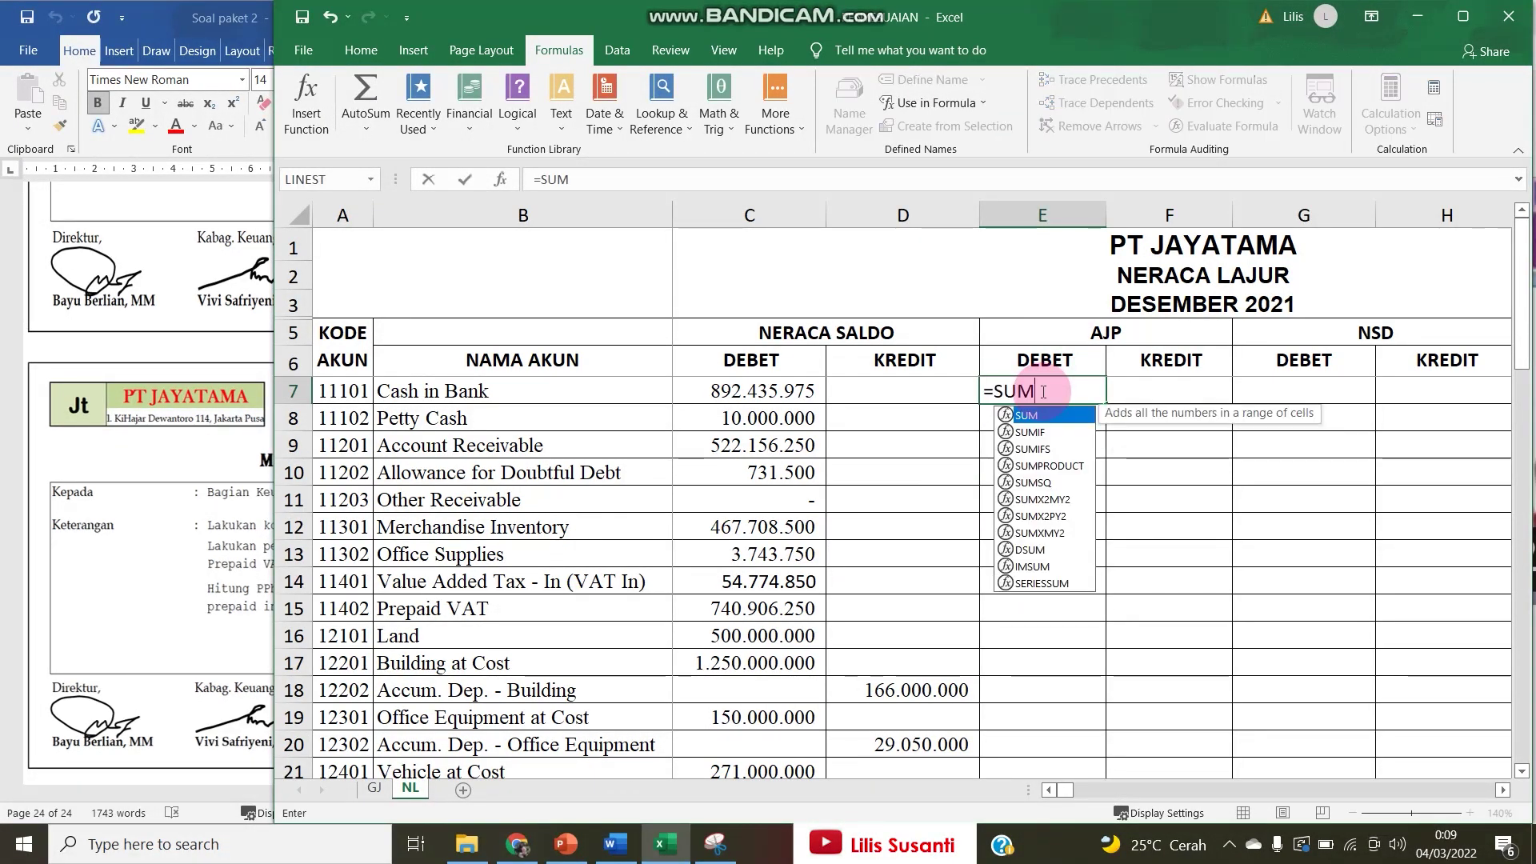
pyautogui.write('IF(')
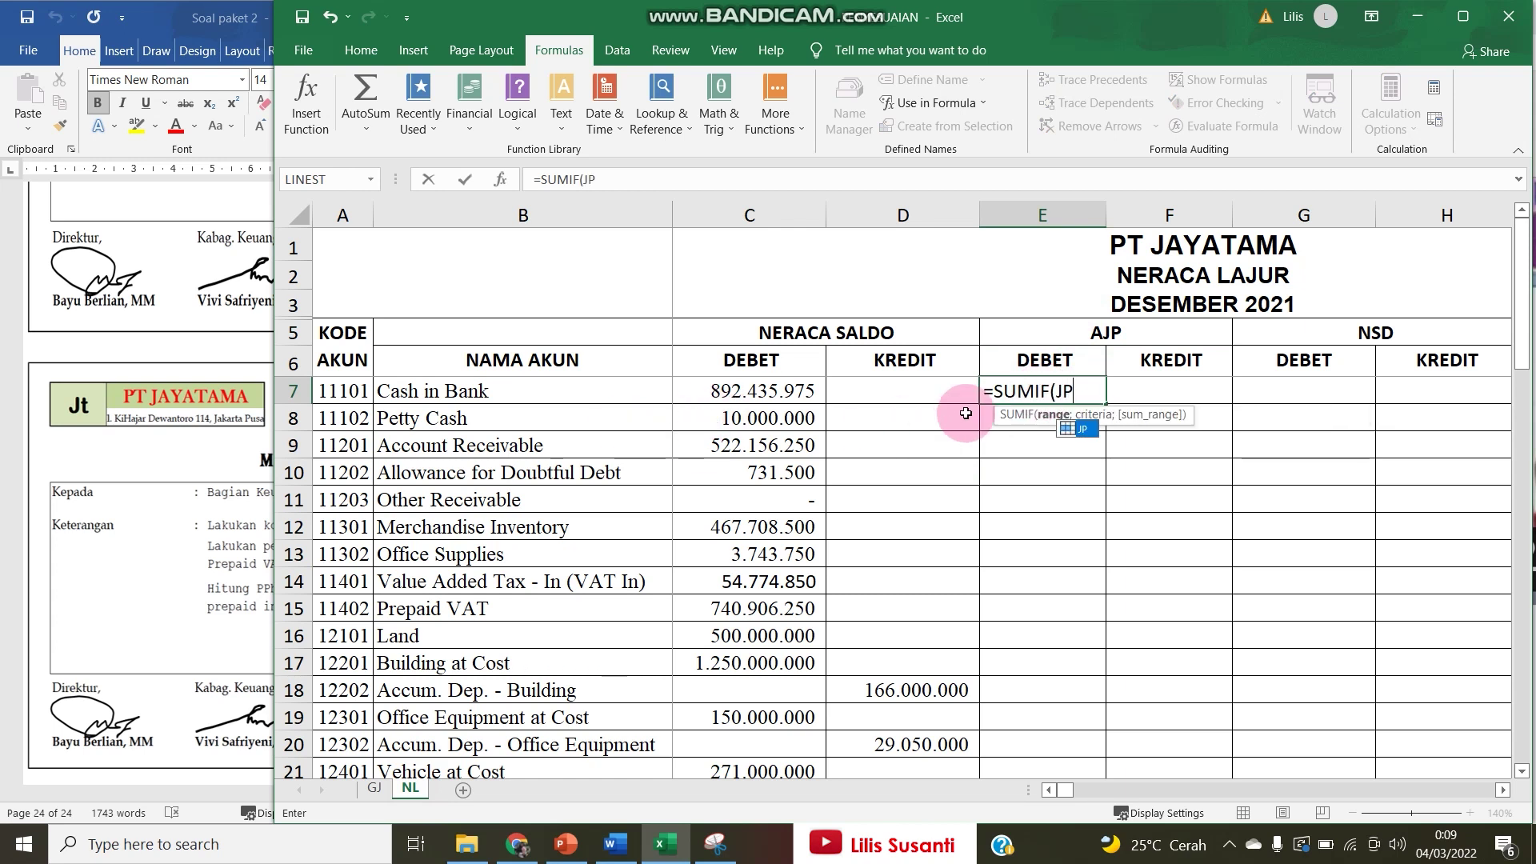
pyautogui.write('JP;')
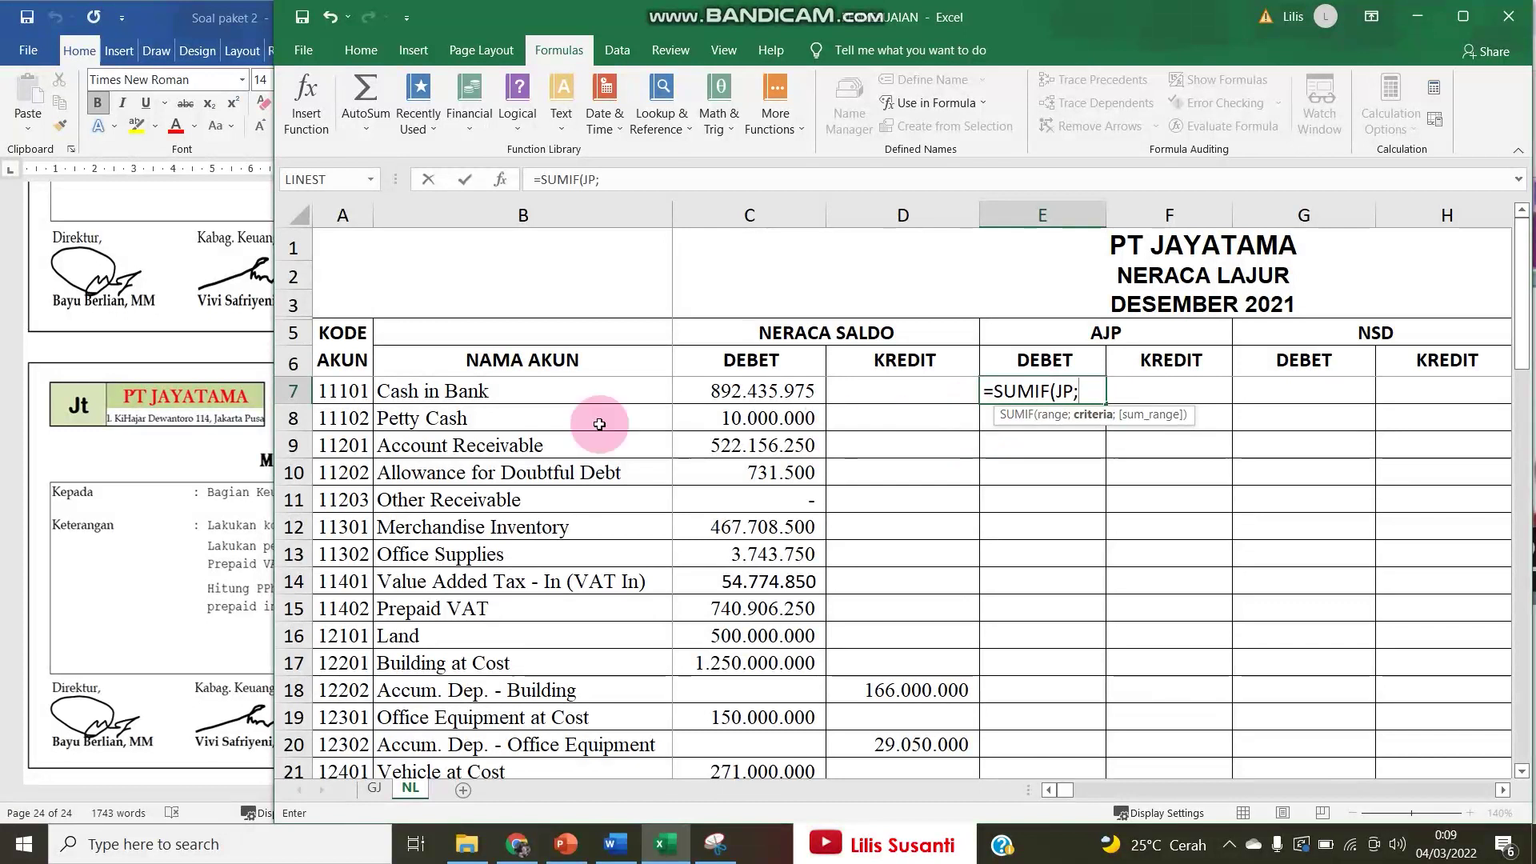
pyautogui.write('A7;DE')
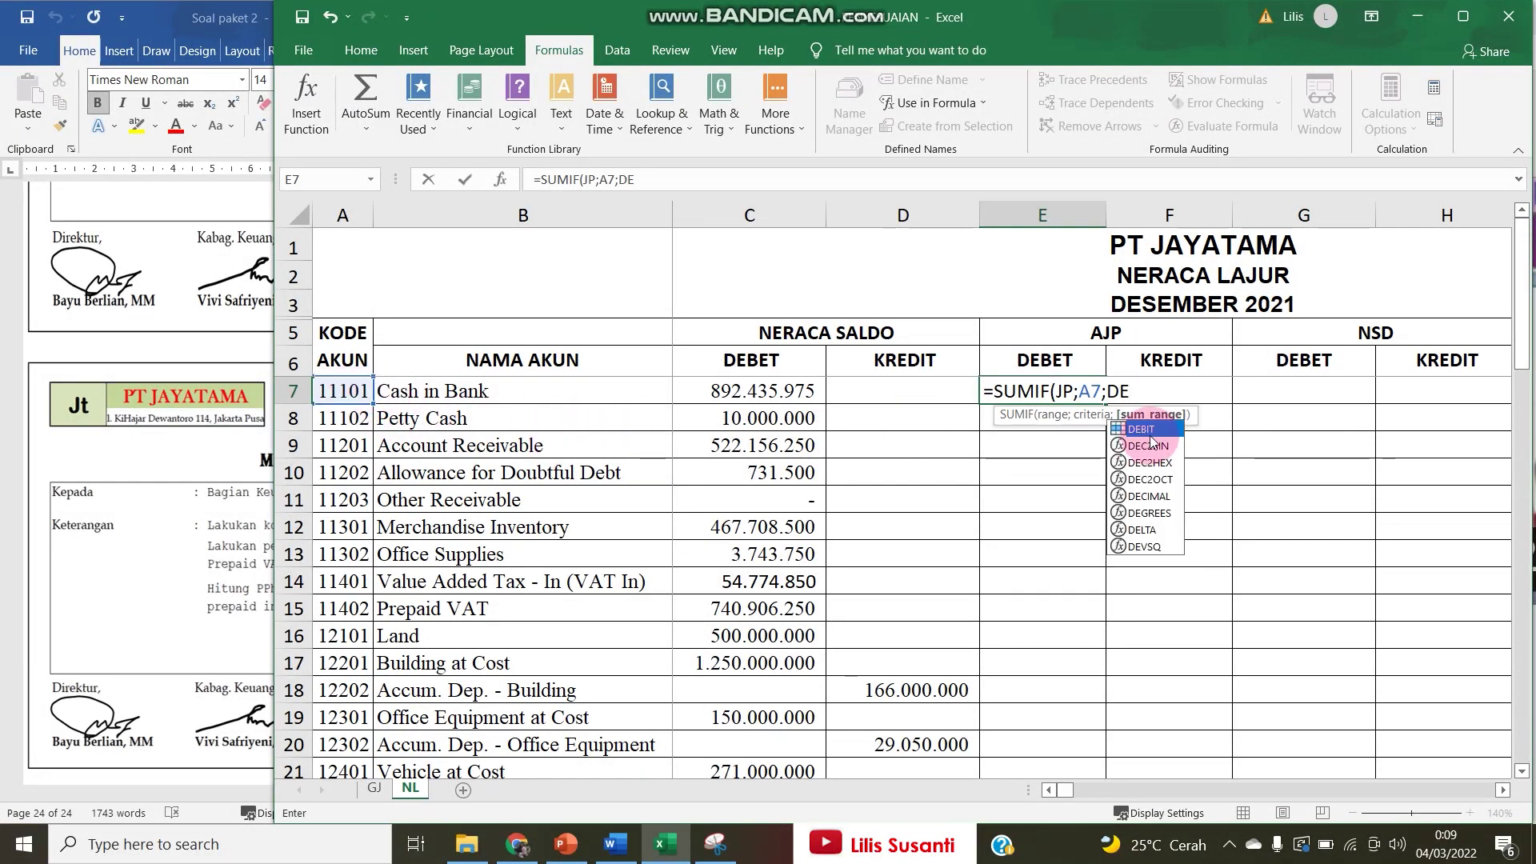
pyautogui.doubleClick(1150, 429)
pyautogui.press('Return')
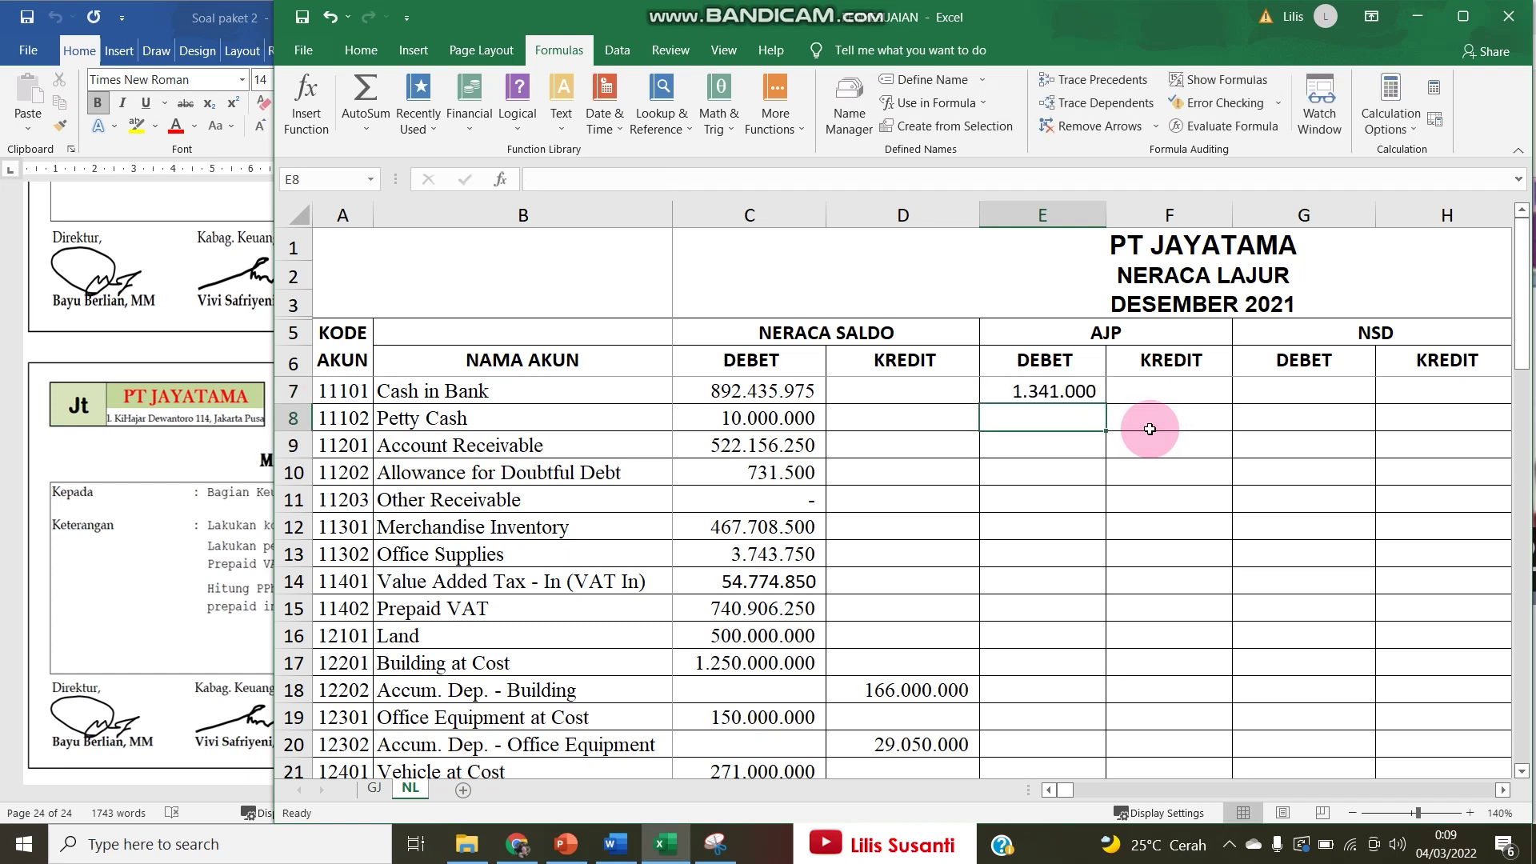
# Fill the SUMIF formula from E7 down the AJP debit column for the remaining accounts.
pyautogui.click(1076, 397)
pyautogui.moveTo(1105, 405); pyautogui.dragTo(1071, 739)
pyautogui.scroll(12, 1048, 552)
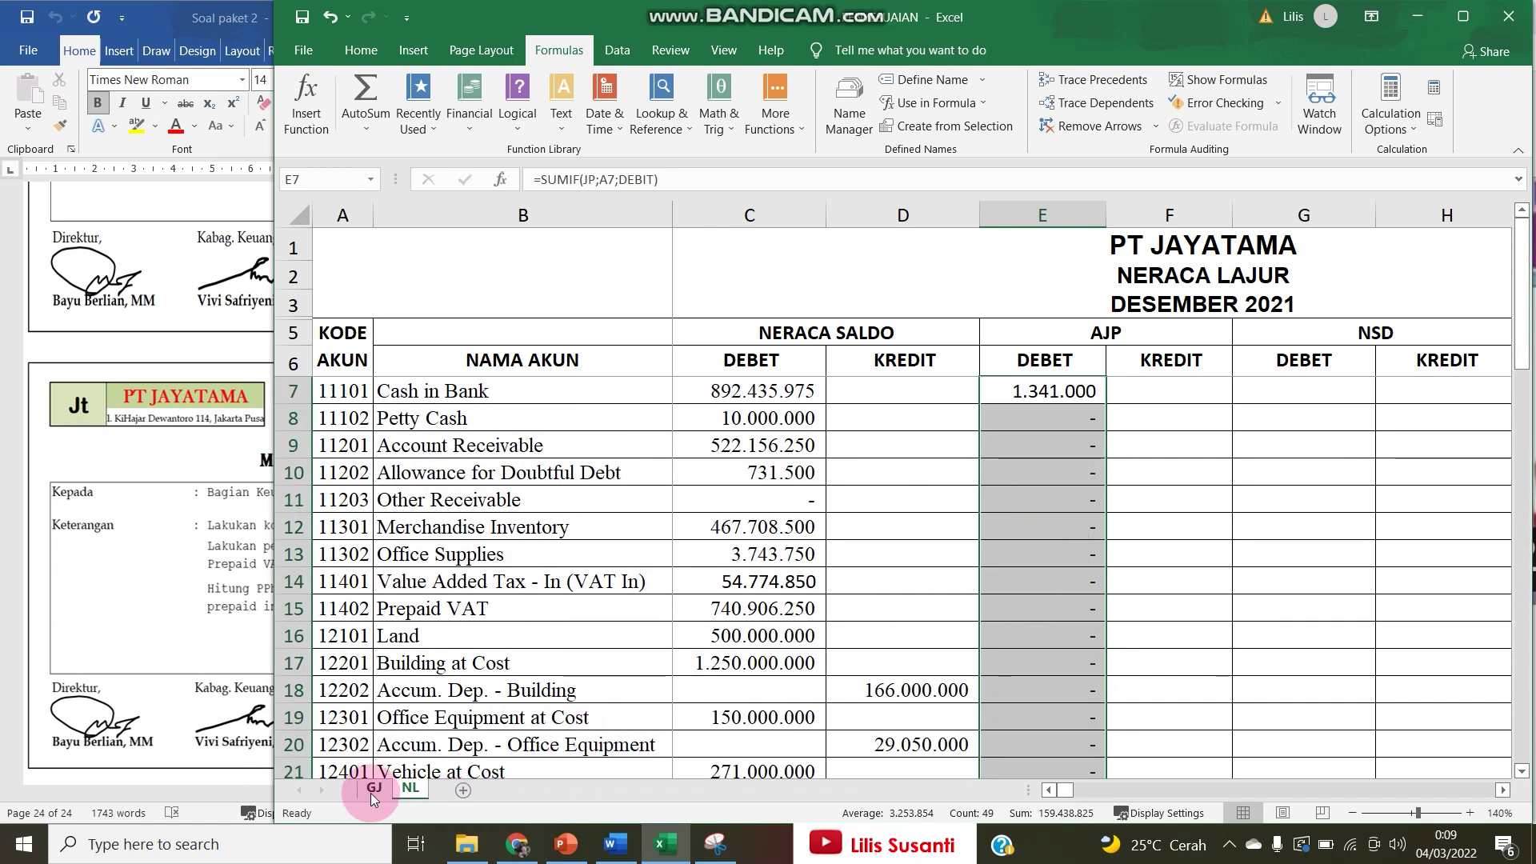
# Compare the AJP debit amounts on the NL sheet with the debit entries in the GJ journal.
pyautogui.click(373, 789)
pyautogui.scroll(2, 686, 549)
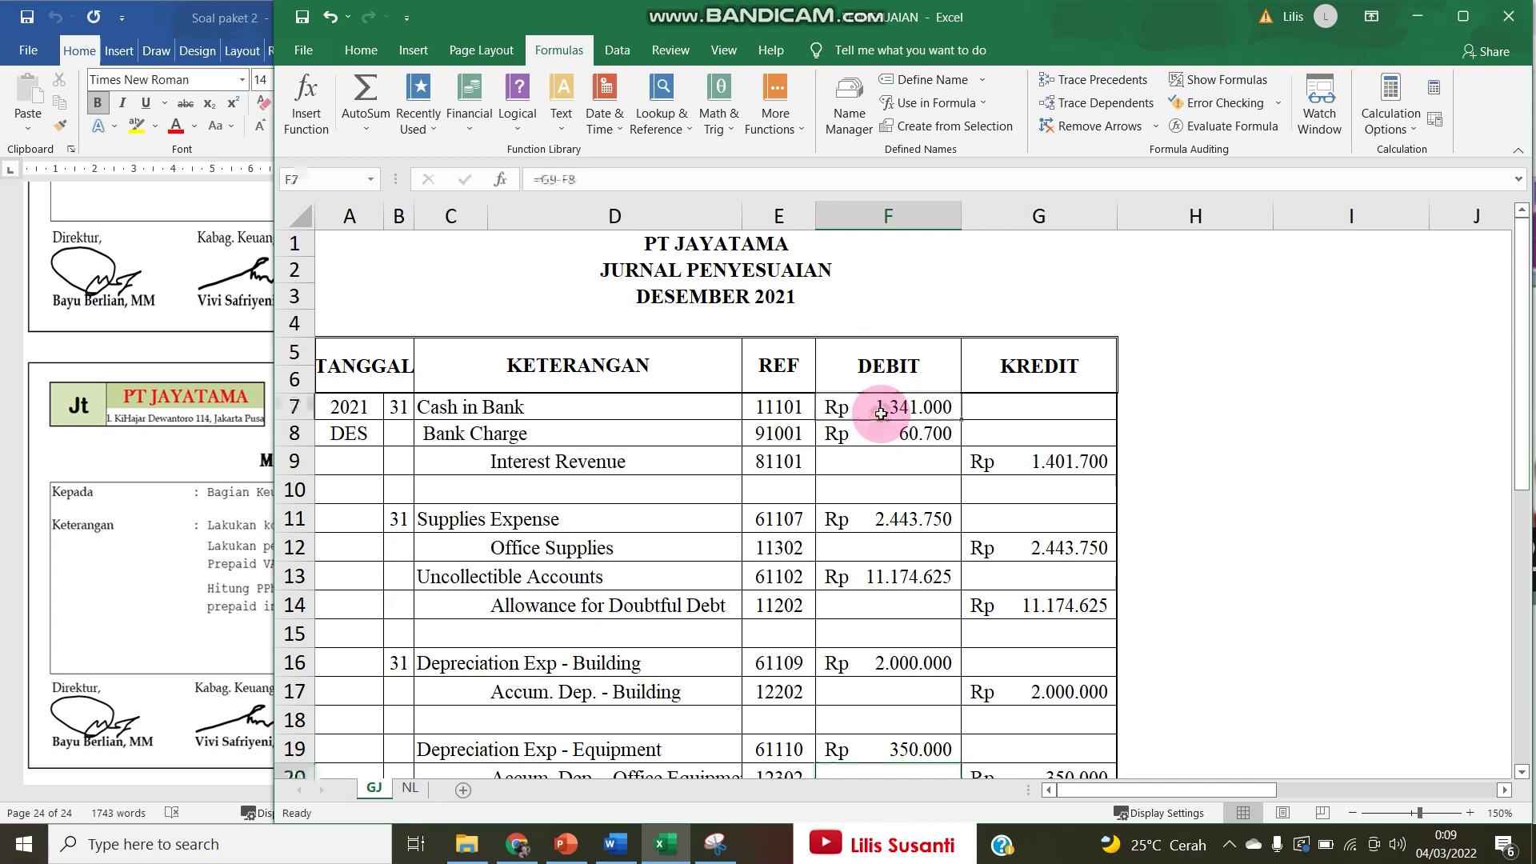
pyautogui.click(406, 789)
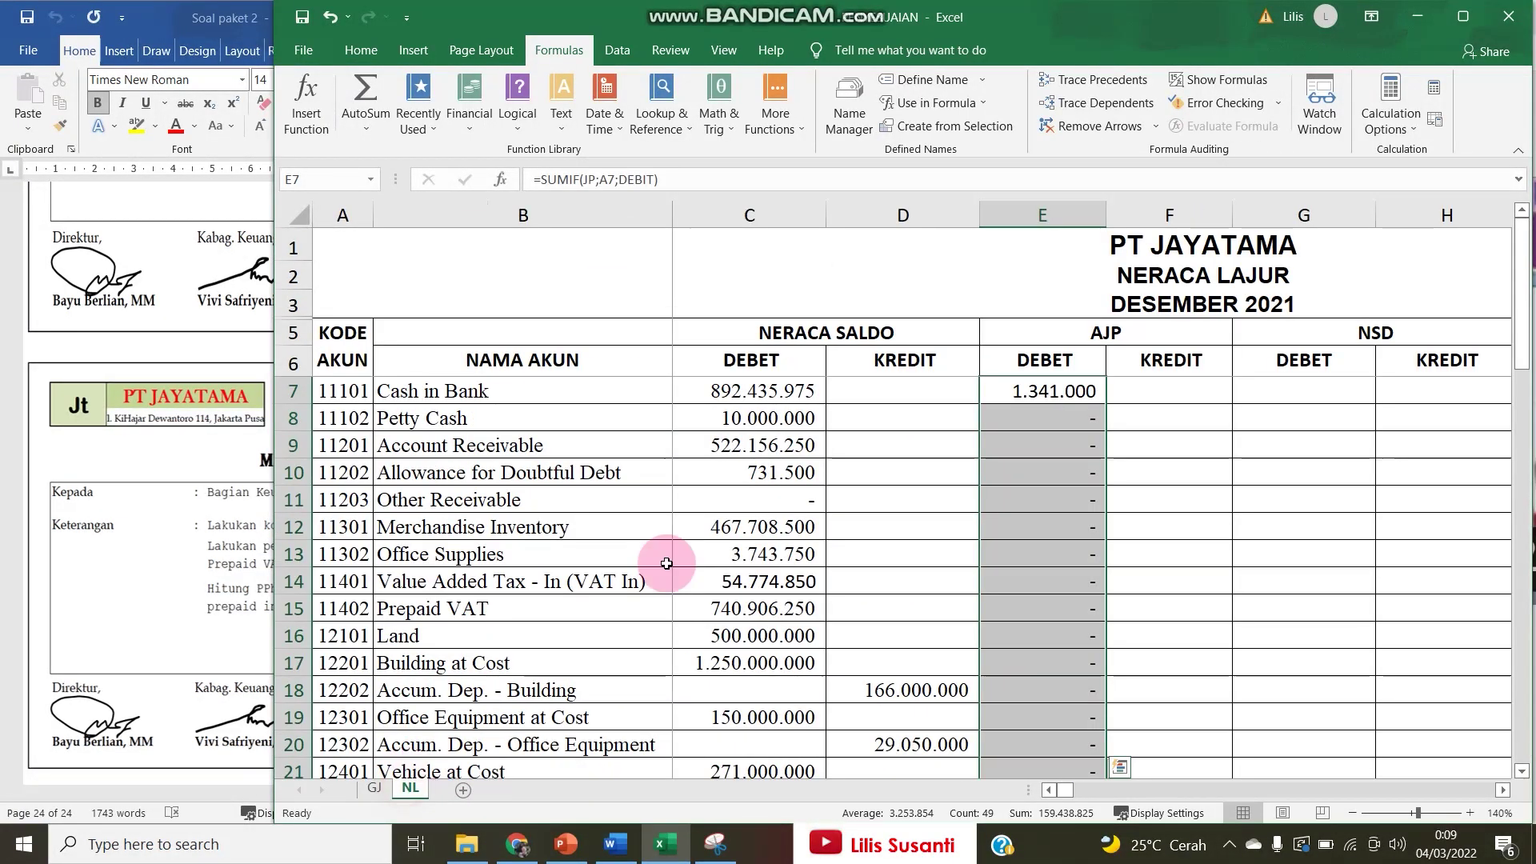
pyautogui.click(1023, 393)
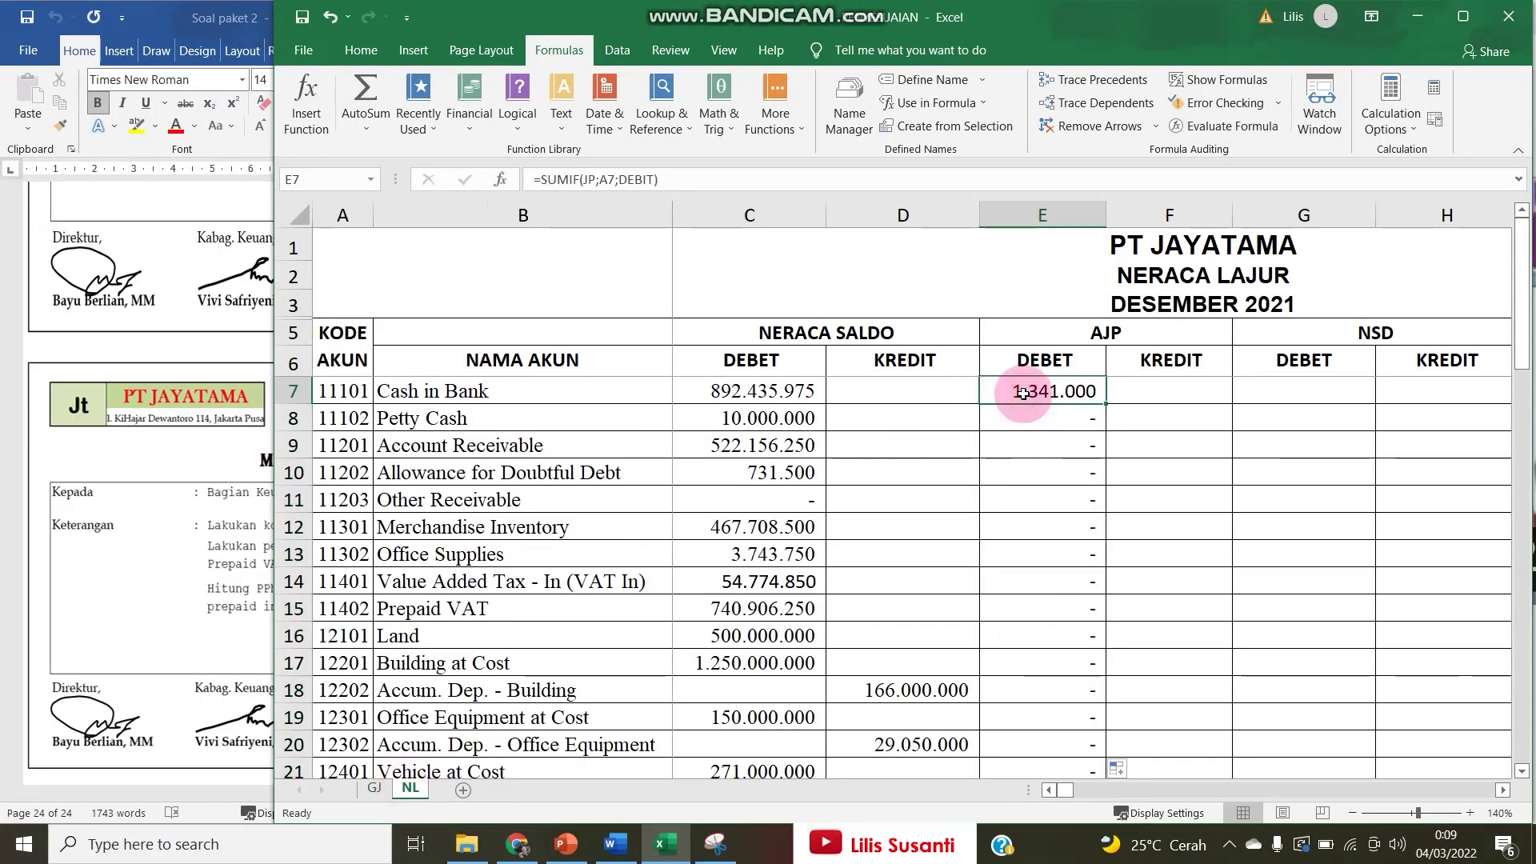
pyautogui.scroll(-9, 1030, 507)
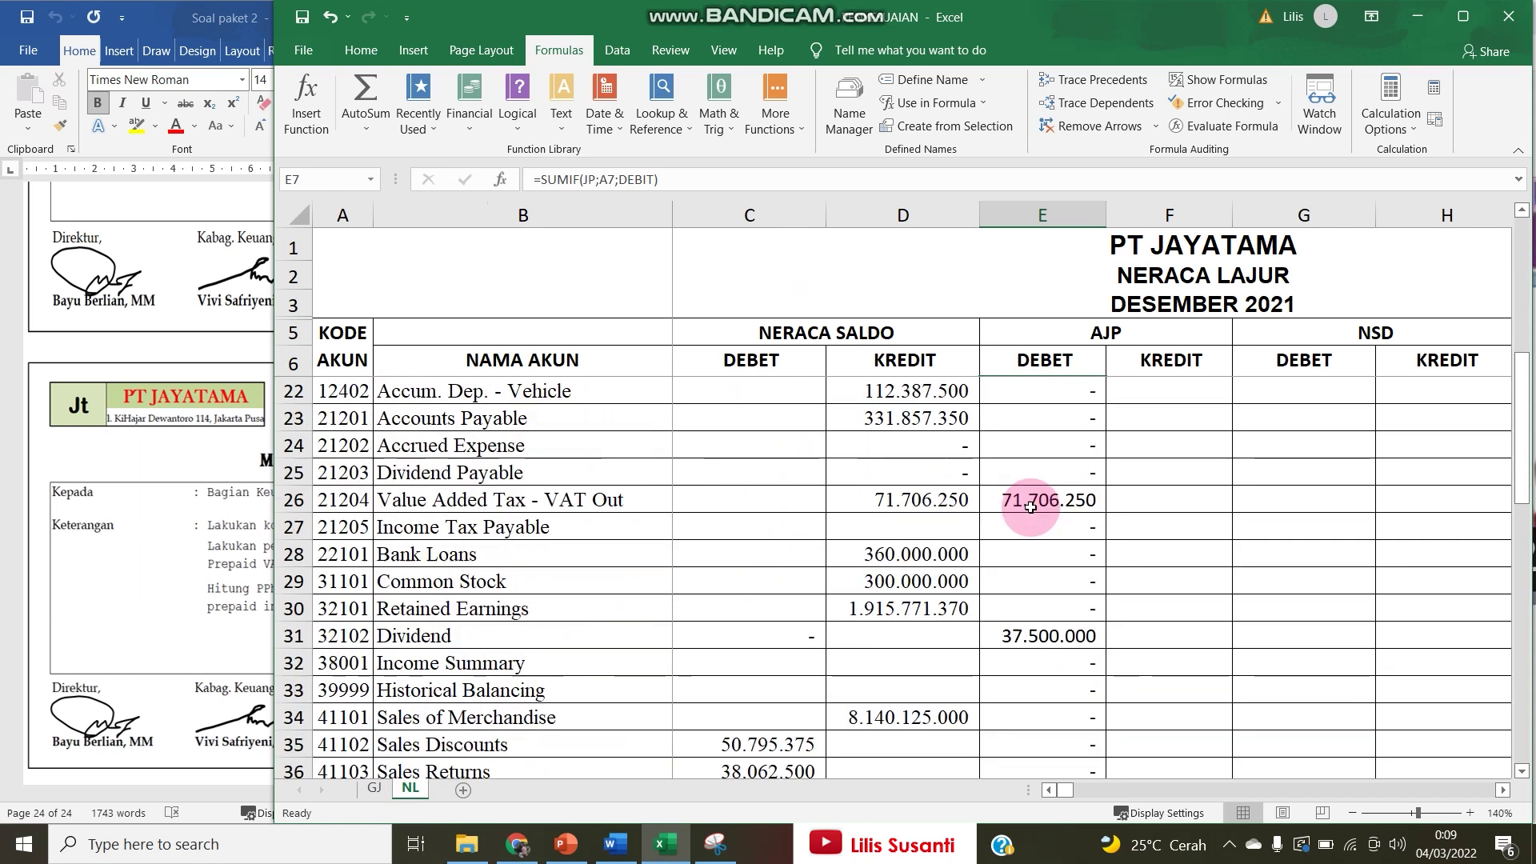
pyautogui.scroll(9, 1030, 507)
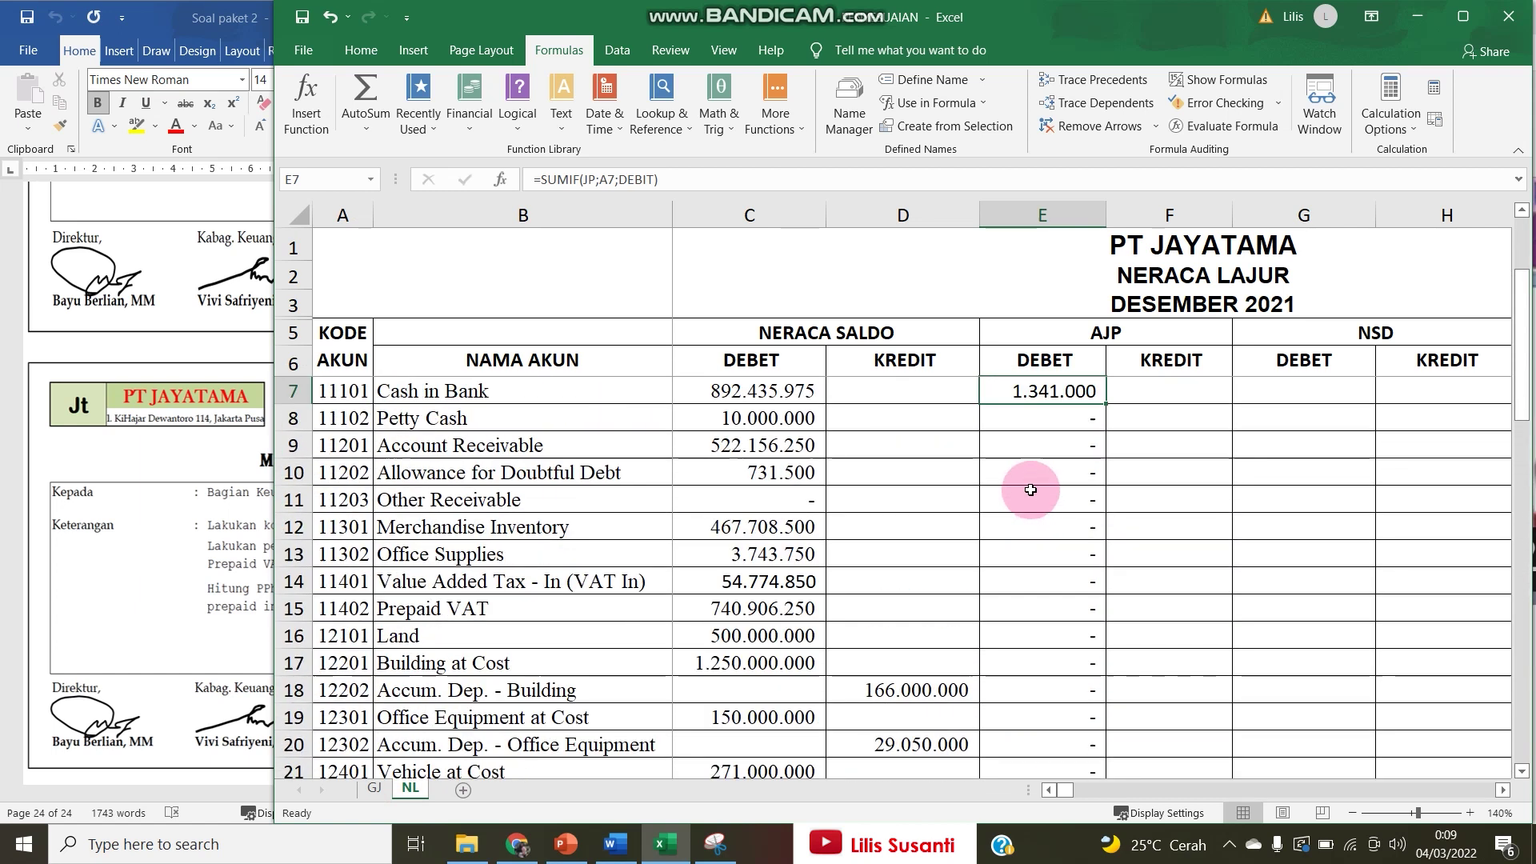
# Enter =SUMIF(JP;A7;KREDIT) in F7 as the AJP credit formula for Cash in Bank.
pyautogui.click(1171, 386)
pyautogui.write('-')
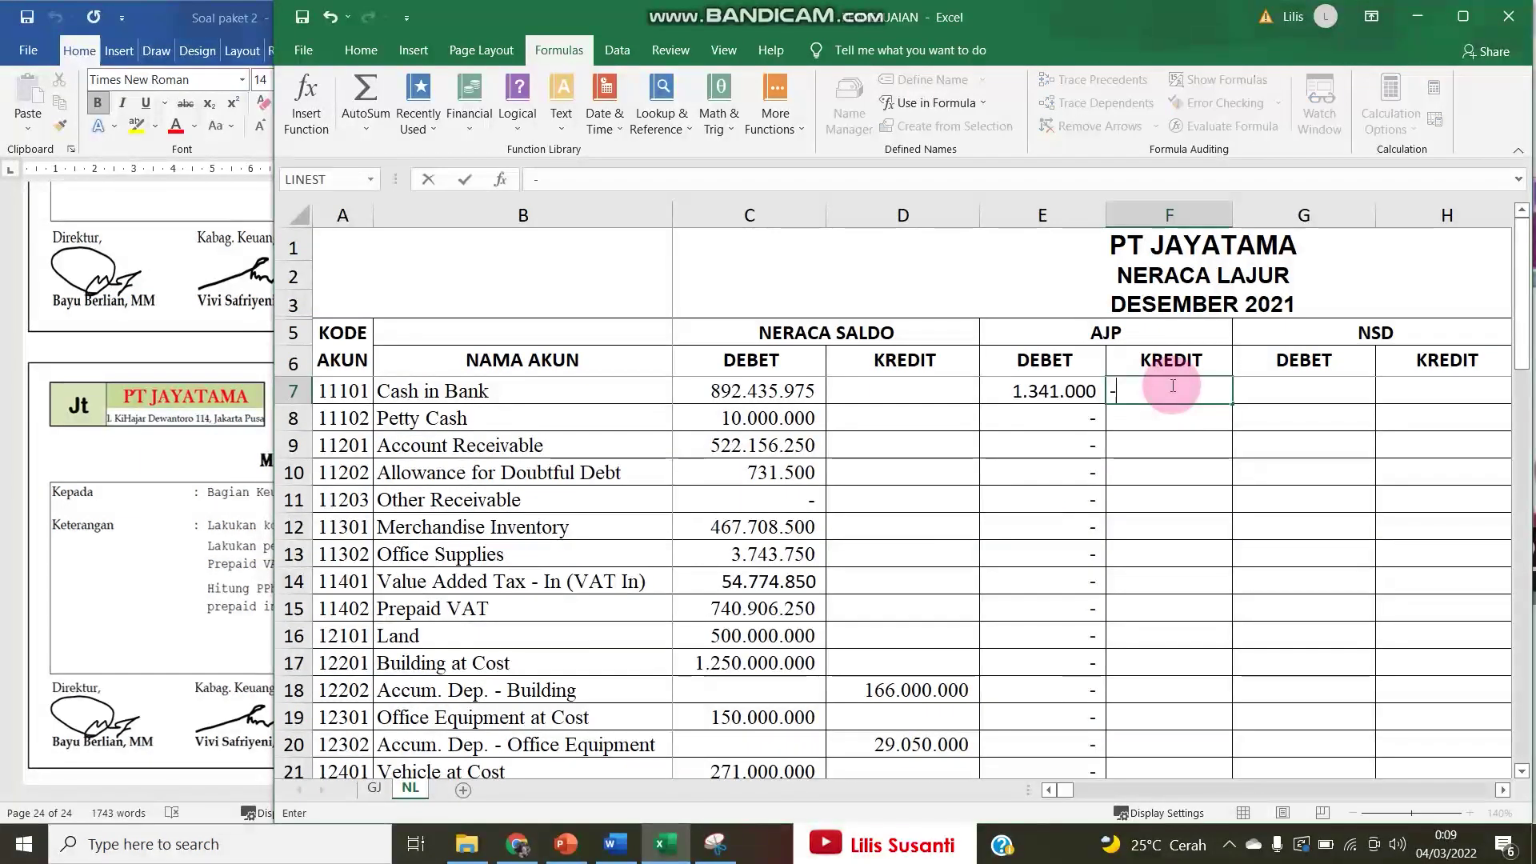
pyautogui.write('=SUMIF')
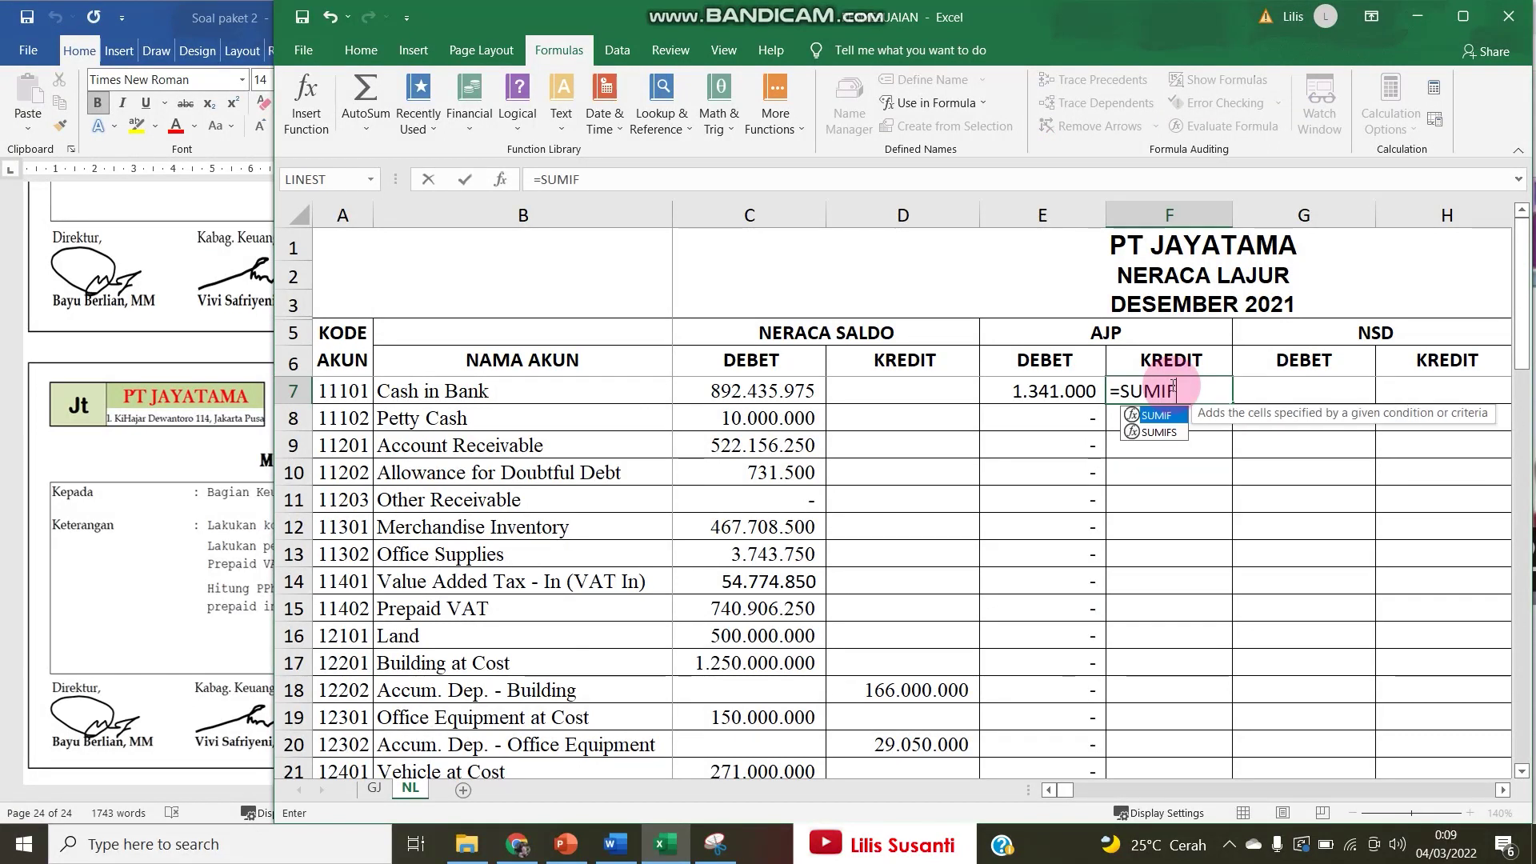
pyautogui.write('(JP;A7')
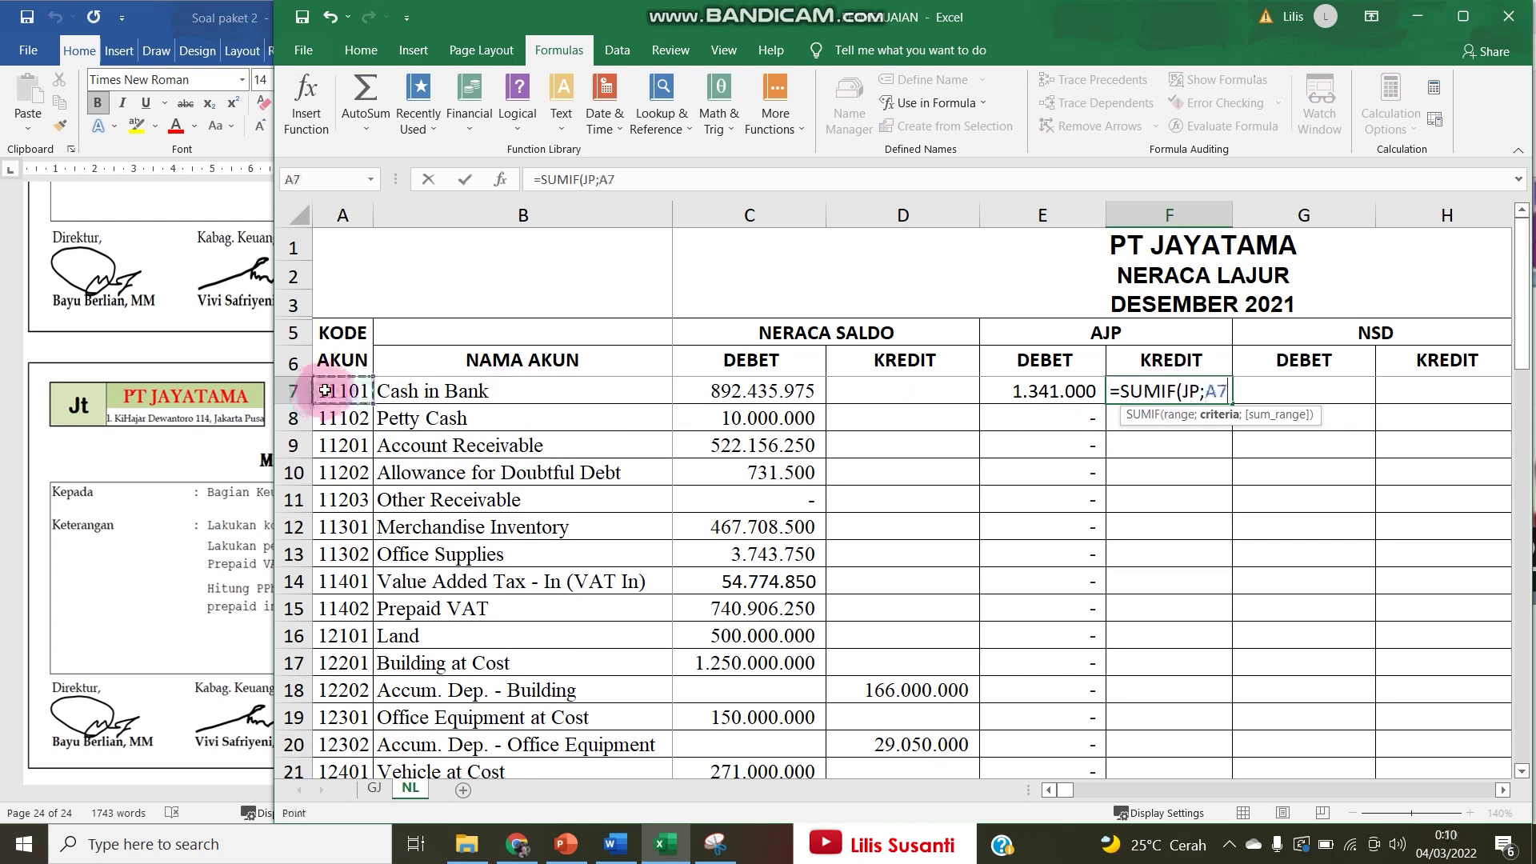
pyautogui.write(';KRE')
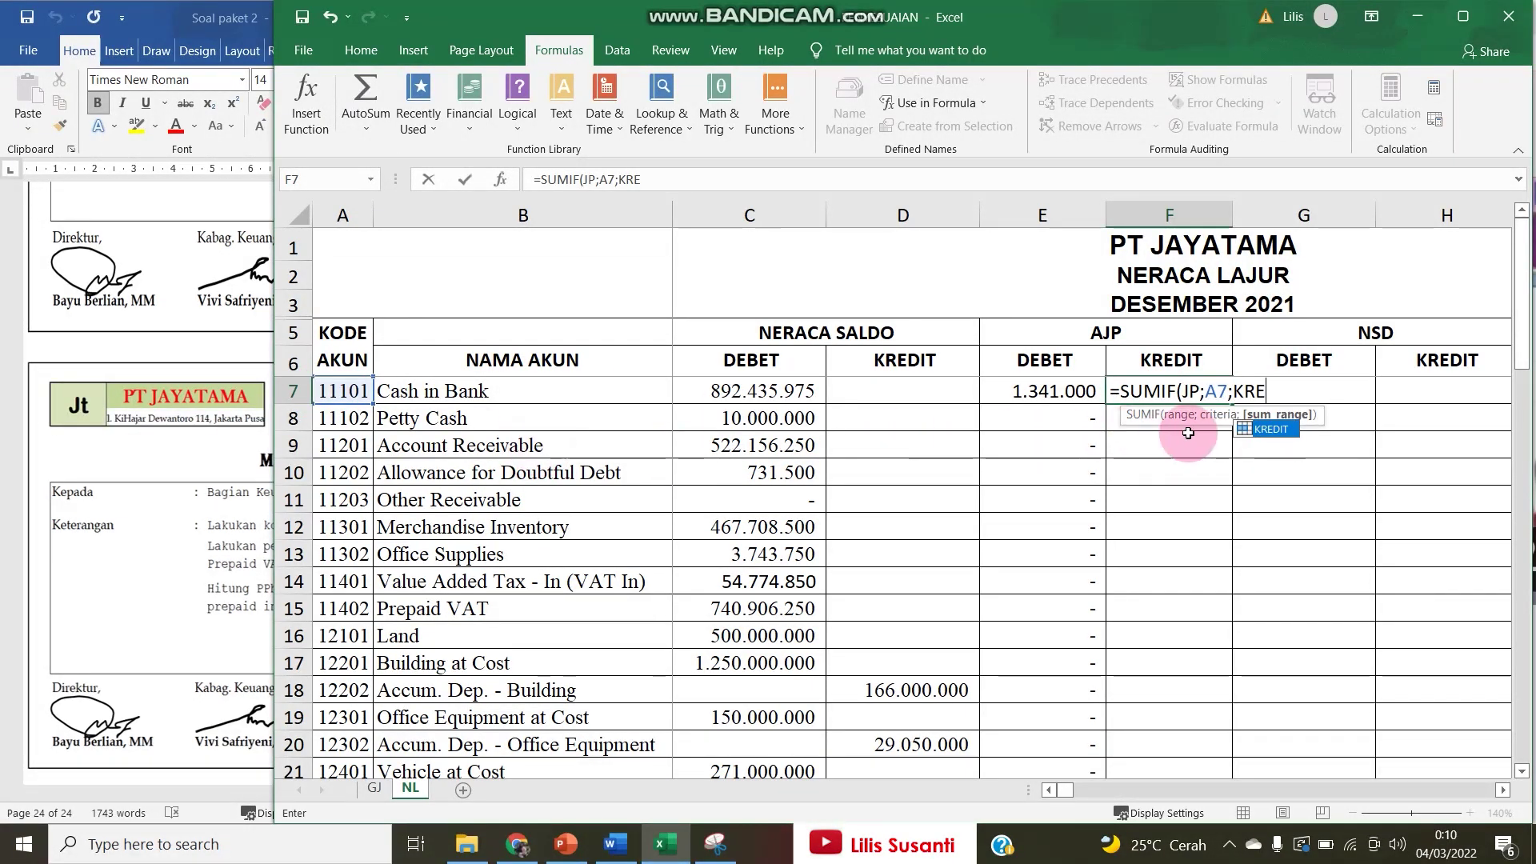
pyautogui.doubleClick(1268, 429)
pyautogui.press('Return')
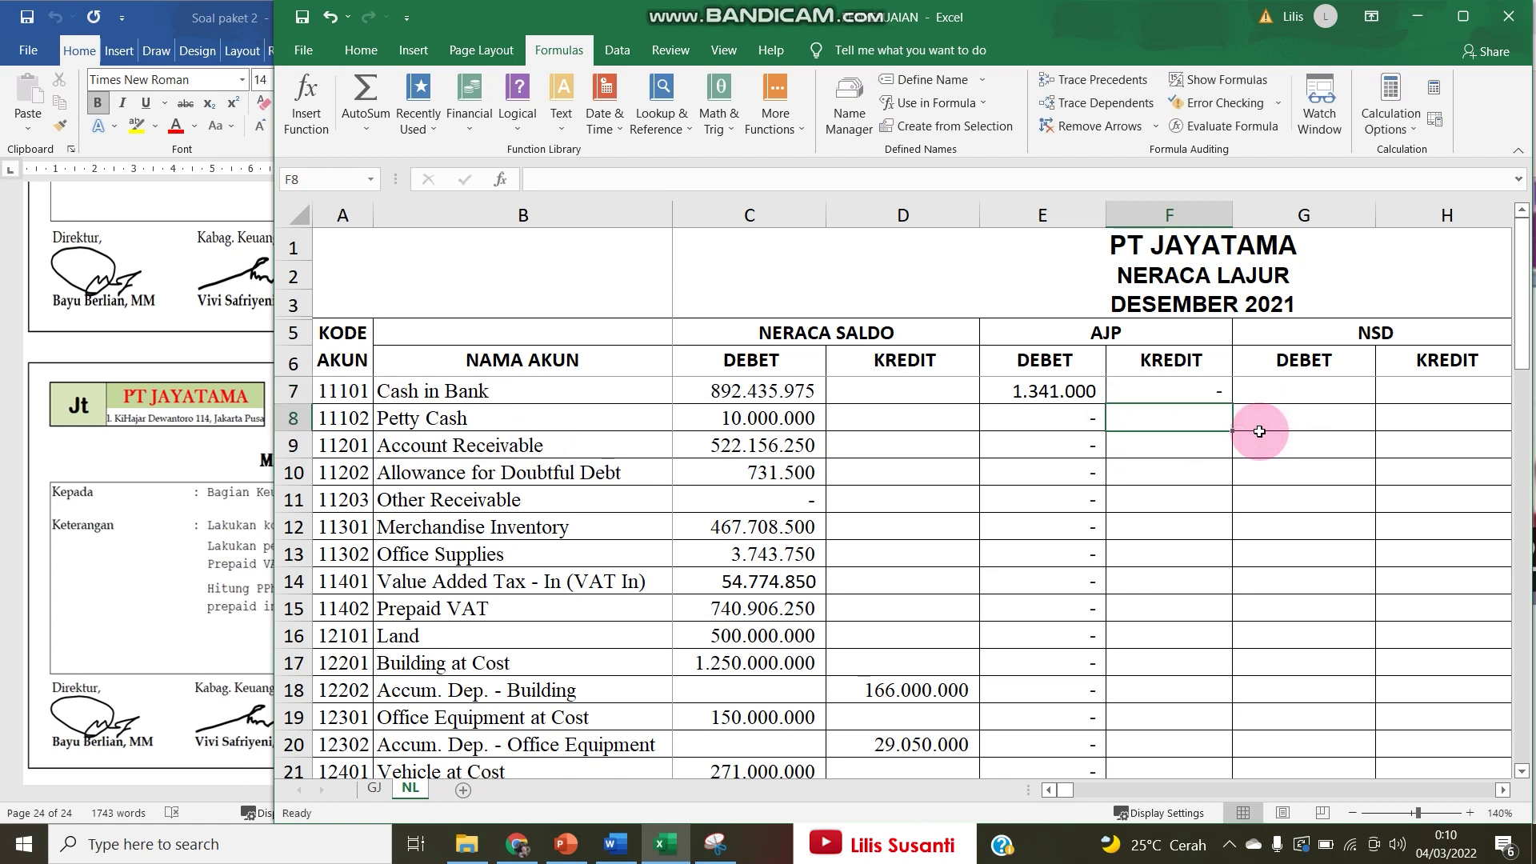
# Fill the SUMIF formula from F7 down the AJP credit column through Other Expense in row 55.
pyautogui.click(1200, 390)
pyautogui.moveTo(1231, 404); pyautogui.dragTo(1191, 732)
pyautogui.scroll(9, 1171, 528)
# Extend the total formula from D56 across to the AJP debit and credit columns in E56:F56.
pyautogui.scroll(-13, 1172, 531)
pyautogui.click(904, 416)
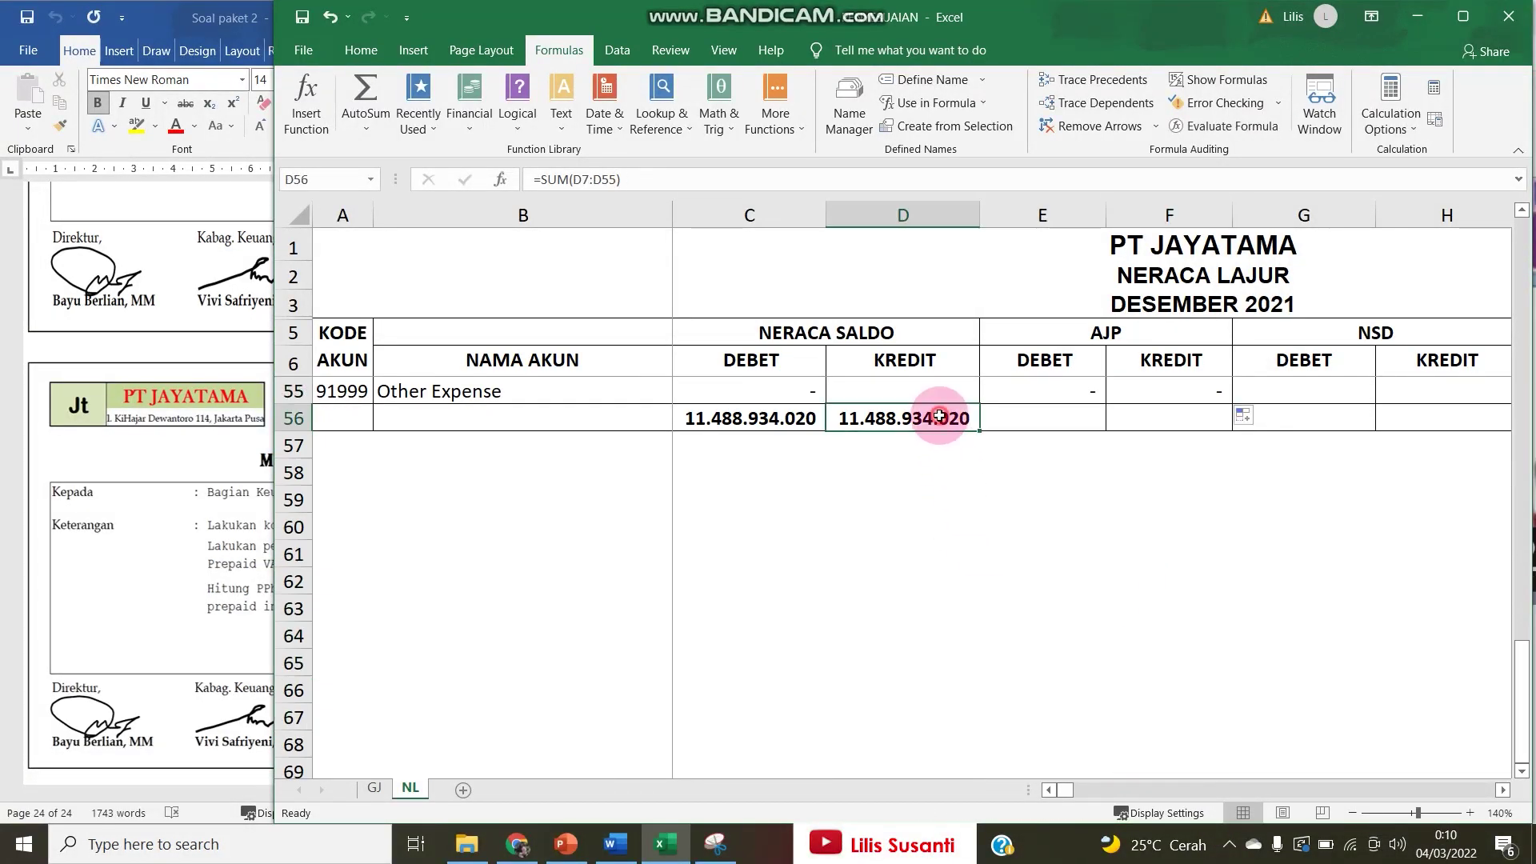
pyautogui.moveTo(978, 429); pyautogui.dragTo(1208, 422)
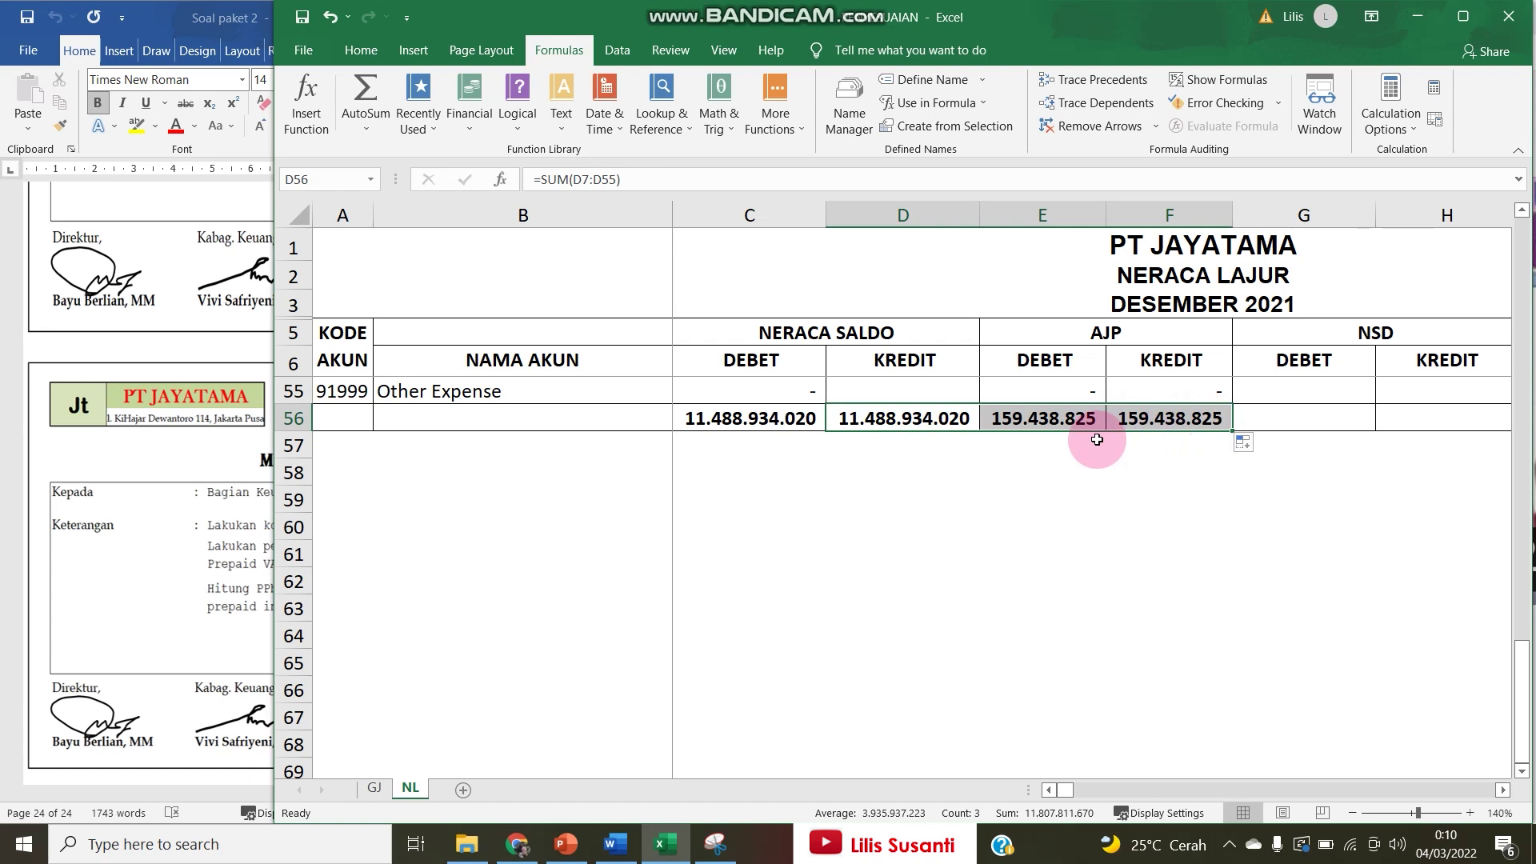
# On the GJ sheet, replace the debit total in F39 with =SUM(DEBIT) and total the credit column in G39 likewise.
pyautogui.click(374, 787)
pyautogui.scroll(-7, 851, 723)
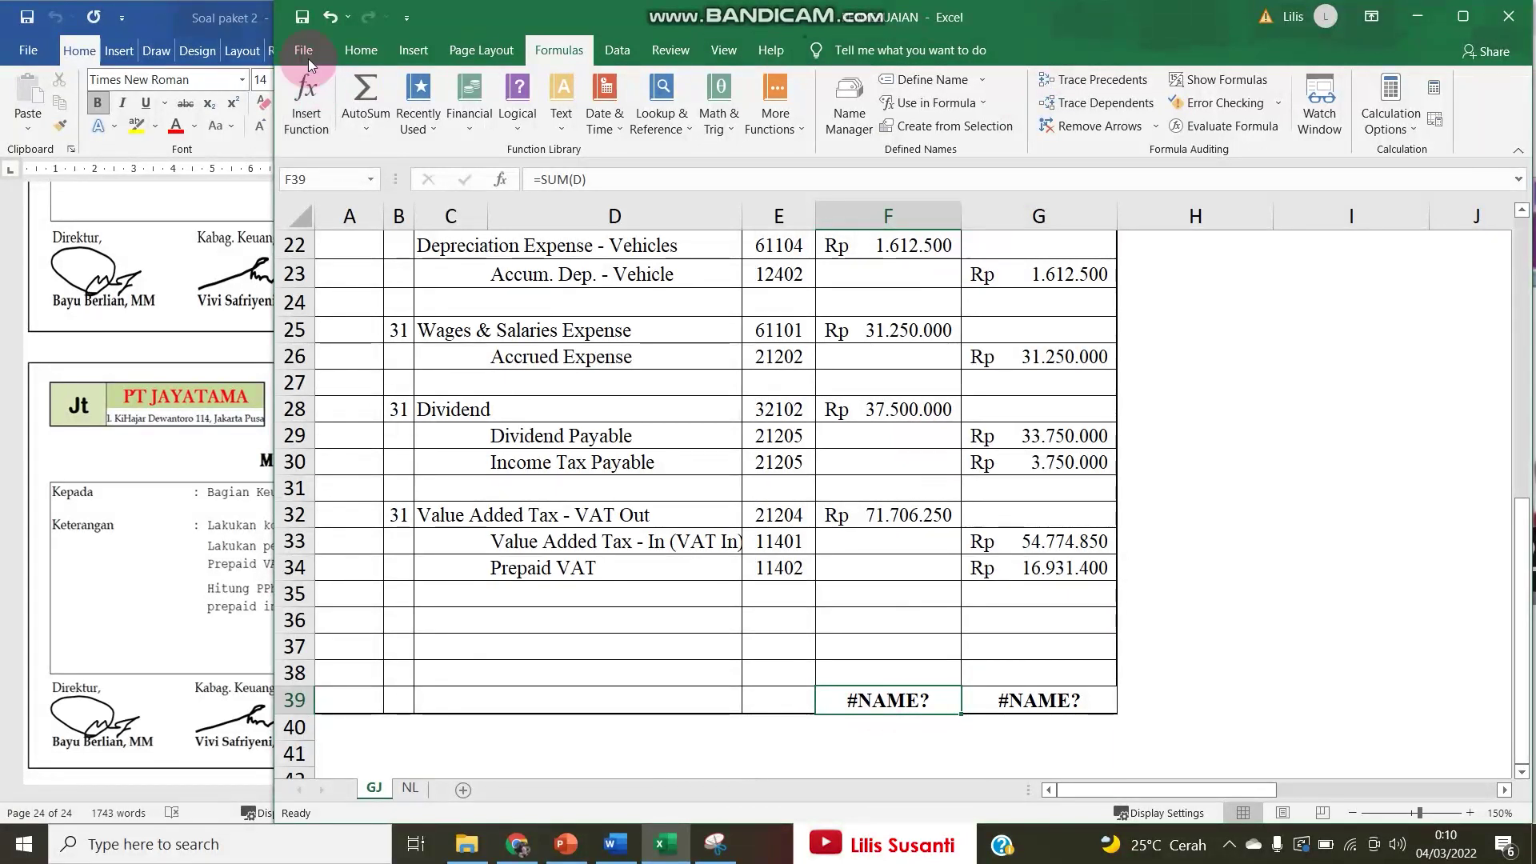
pyautogui.click(364, 62)
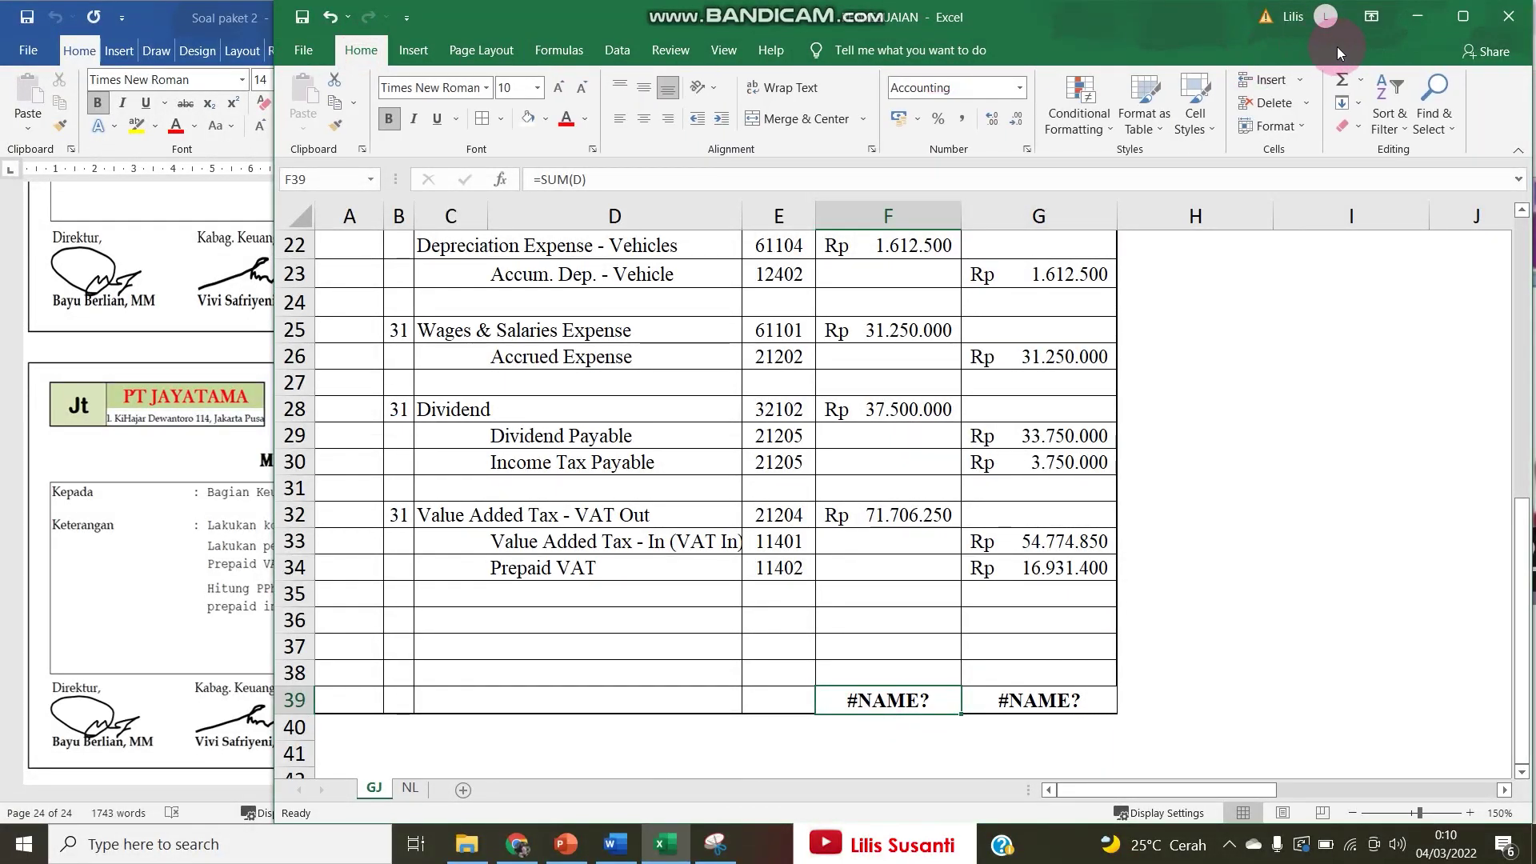
pyautogui.click(1347, 79)
pyautogui.moveTo(896, 676); pyautogui.dragTo(905, 388)
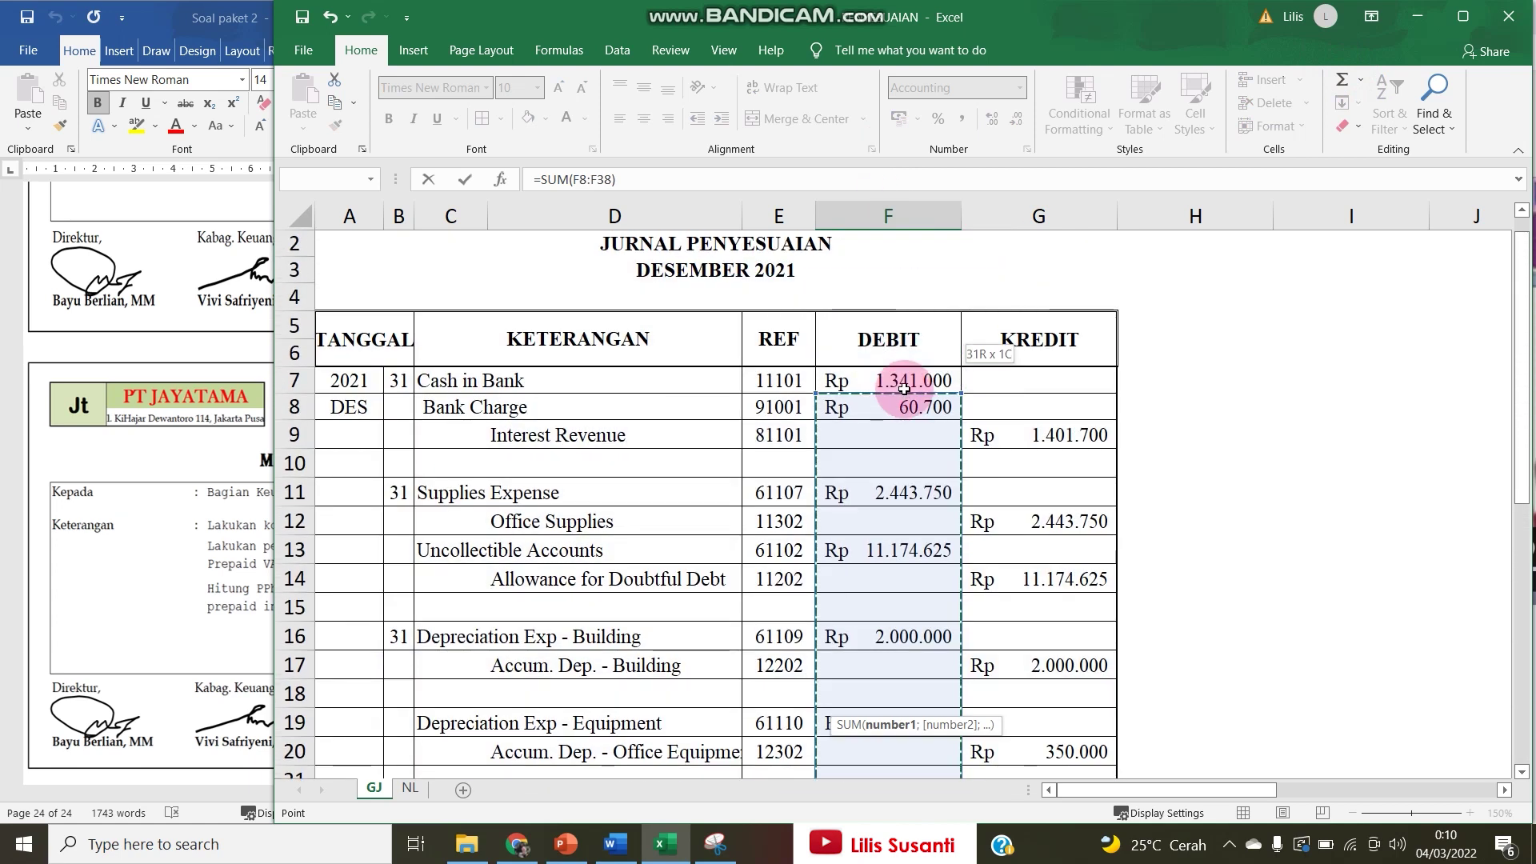
pyautogui.press('Return')
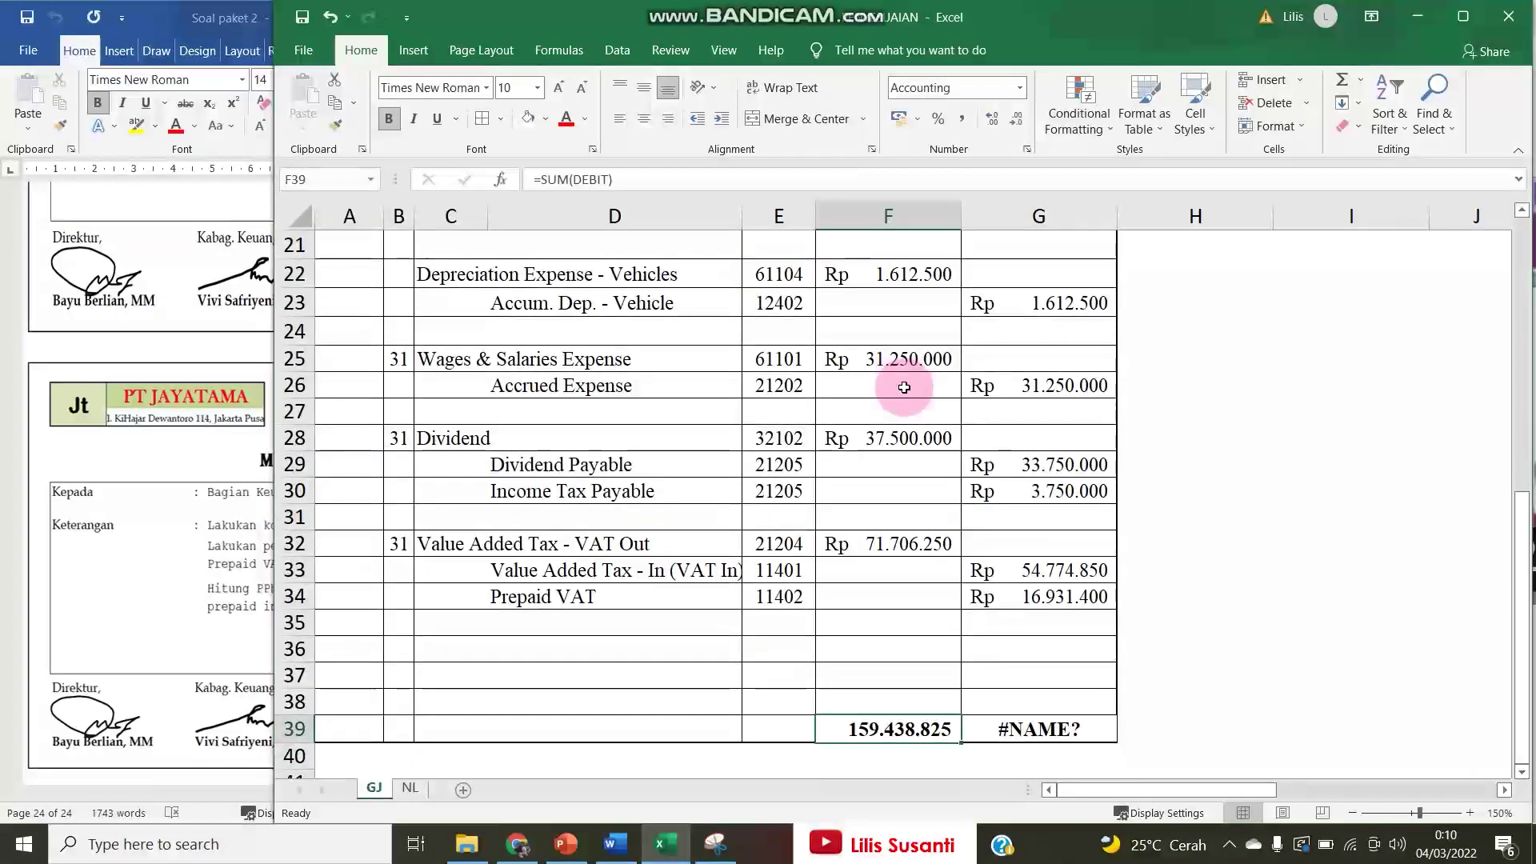
pyautogui.hotkey('shift', 'Right')
pyautogui.hotkey('ctrl', 'v')
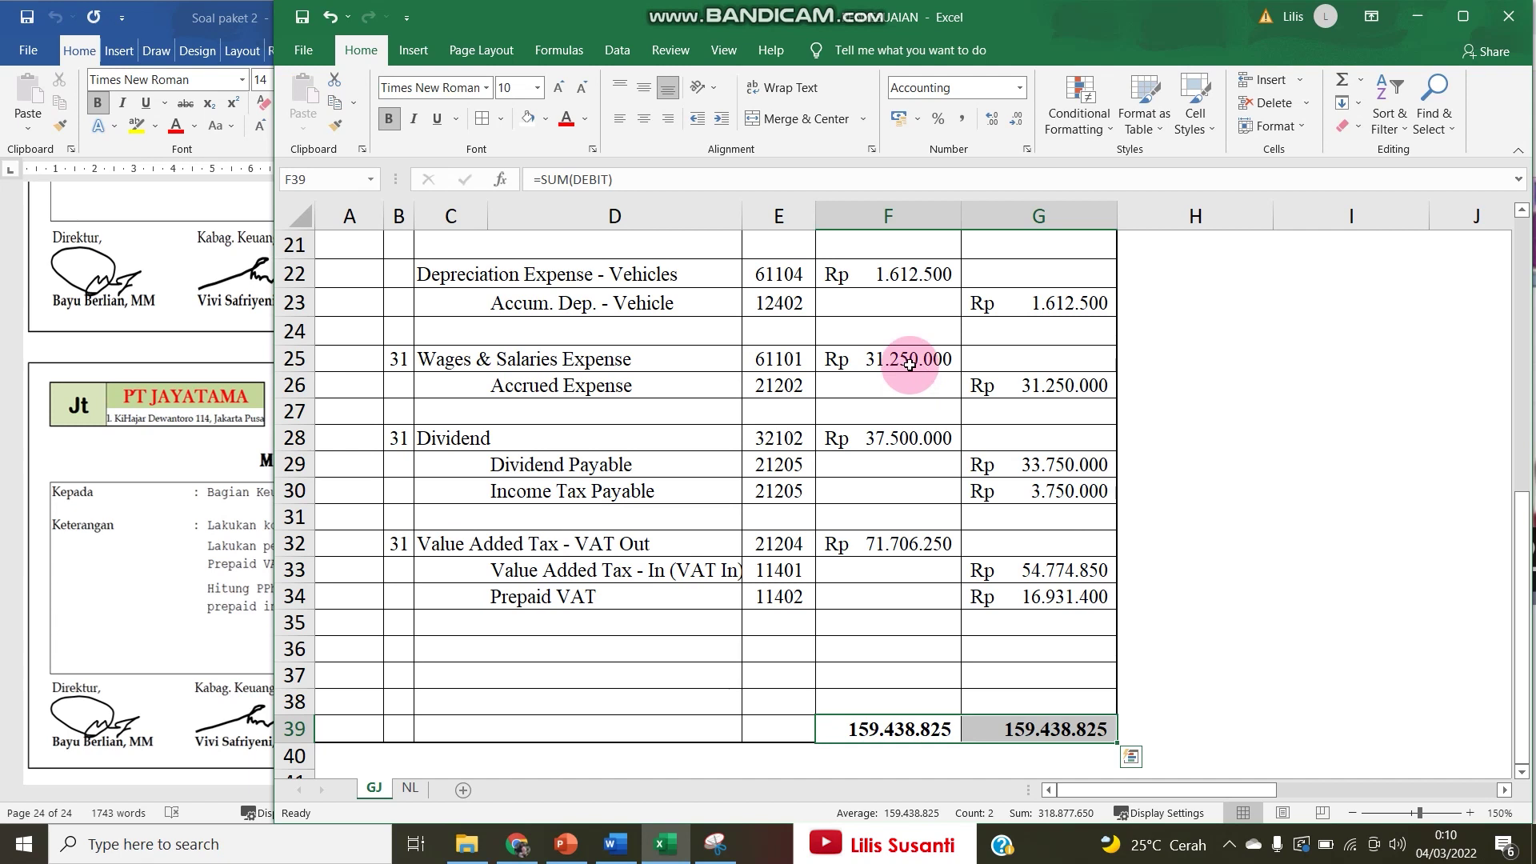
# Compare the GJ journal entries with the AJP debit and credit amounts and totals on the NL sheet.
pyautogui.click(880, 545)
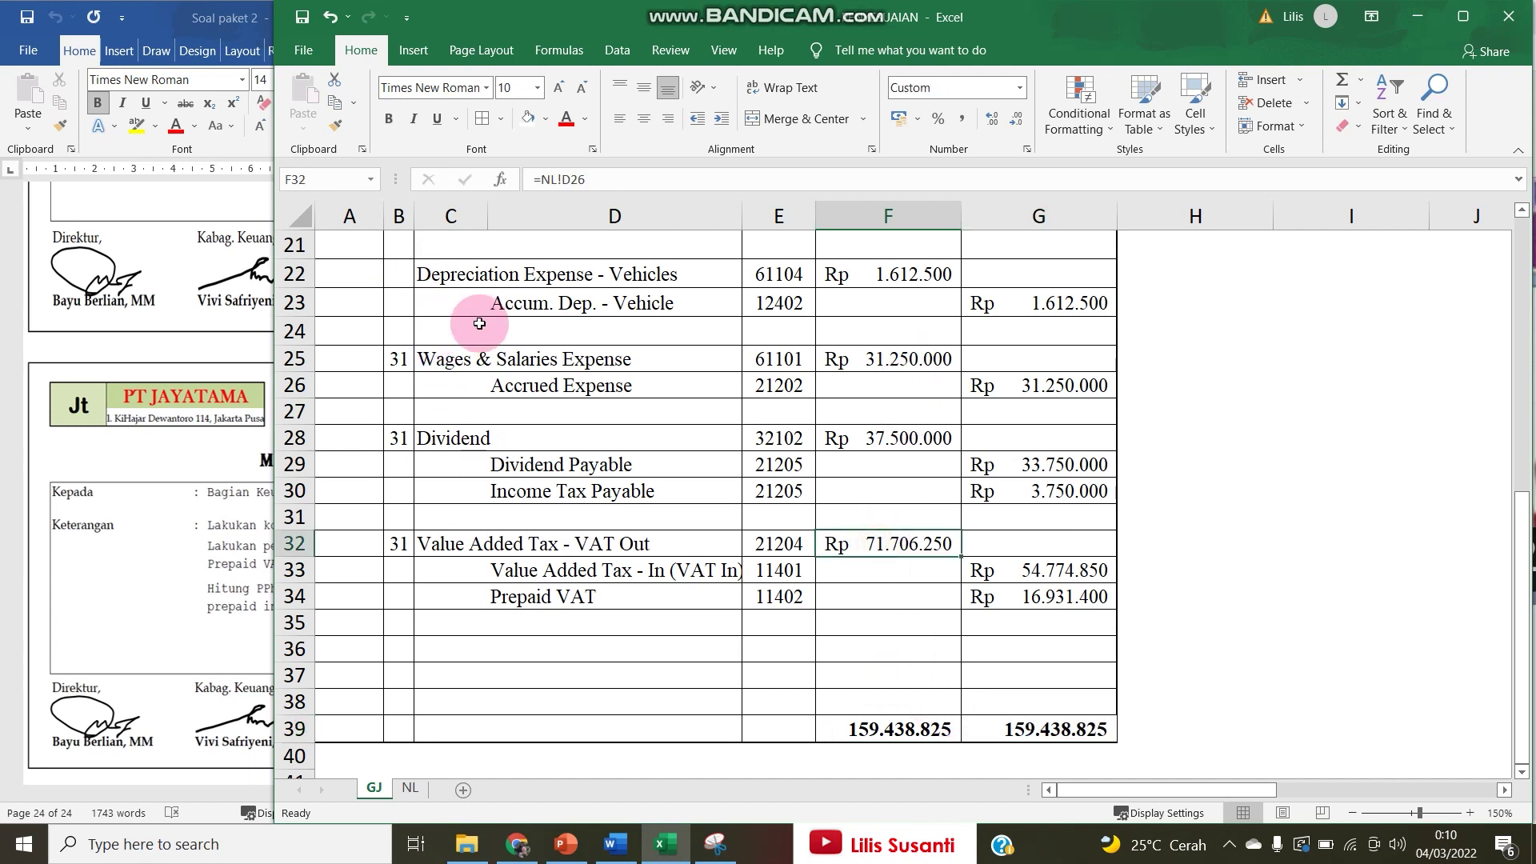
pyautogui.scroll(6, 916, 560)
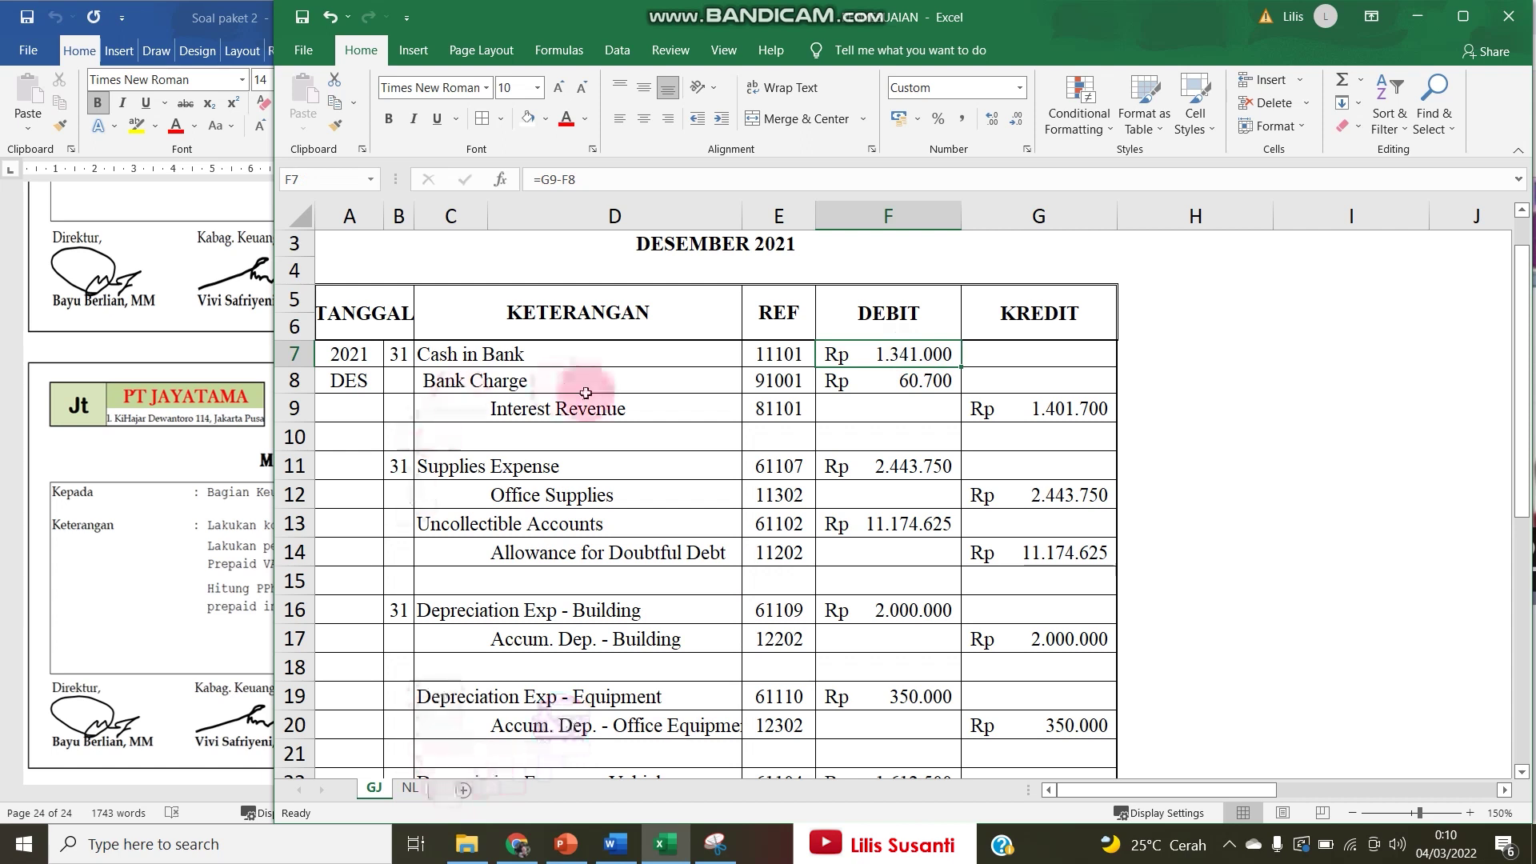
pyautogui.click(914, 382)
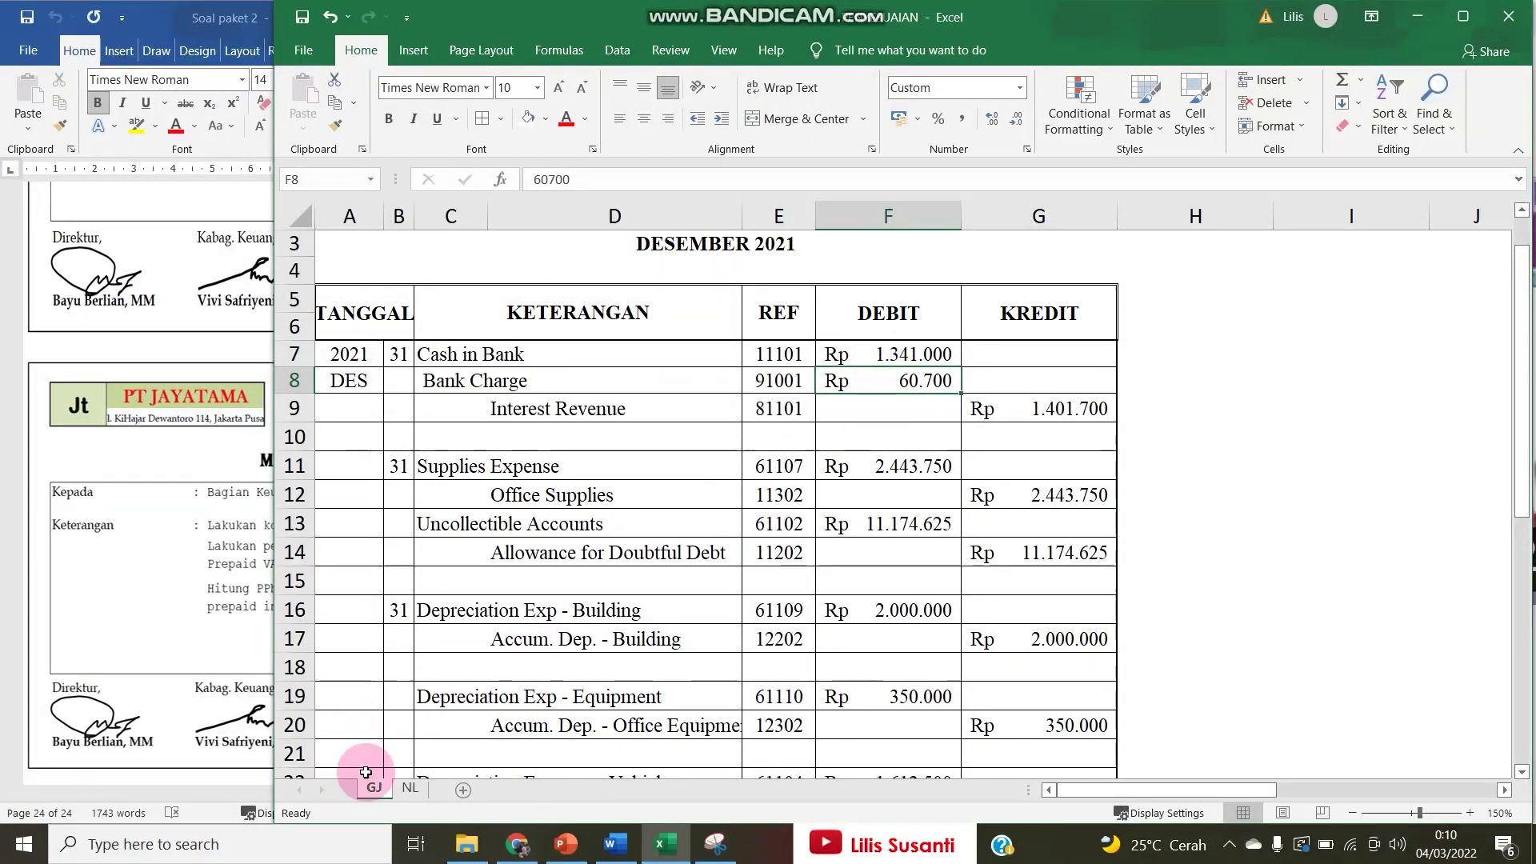
pyautogui.click(683, 412)
pyautogui.click(1070, 405)
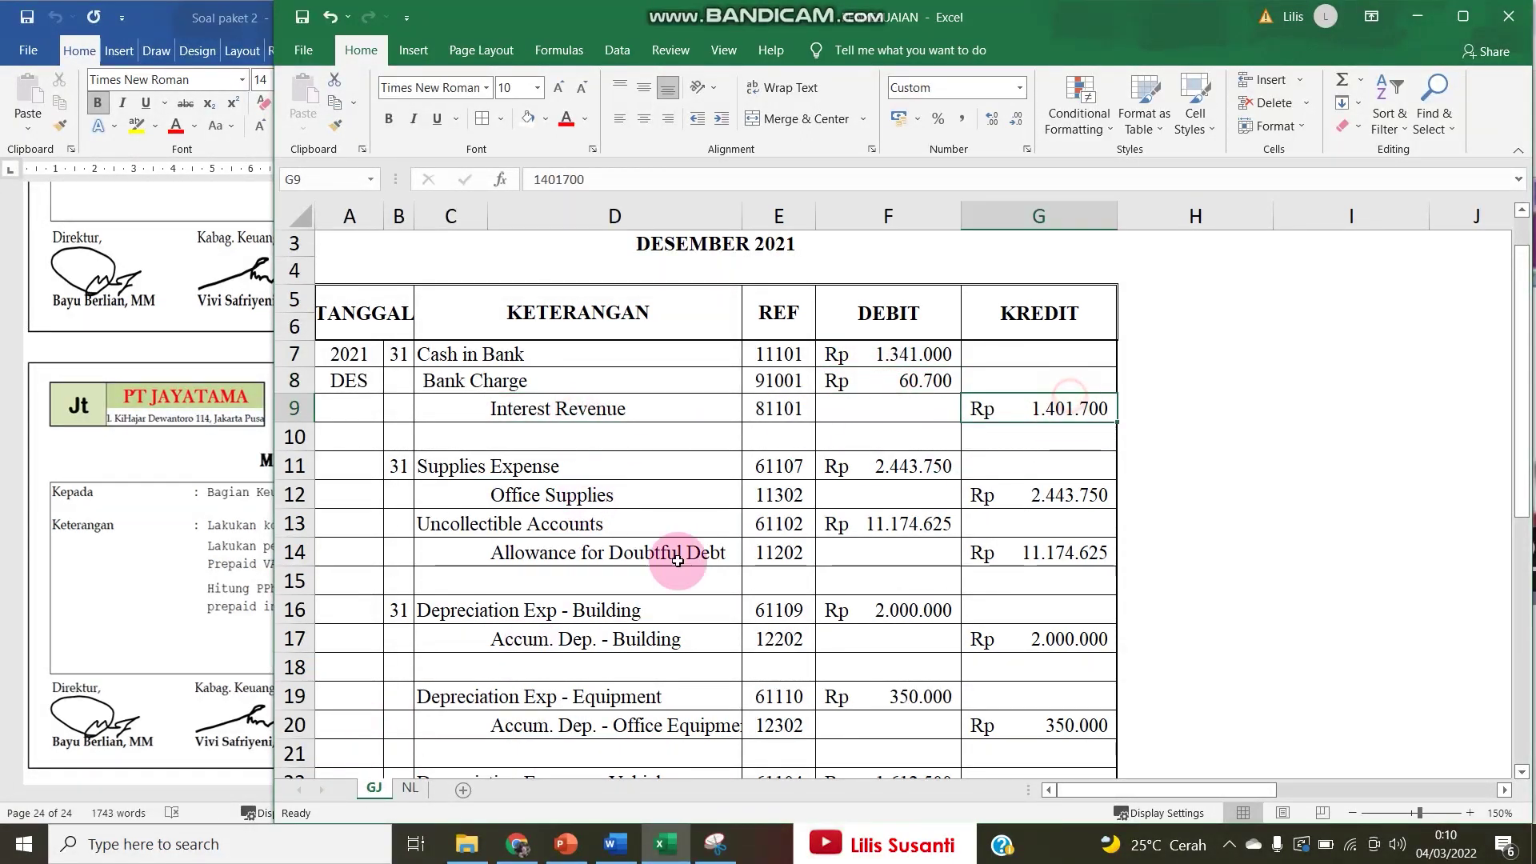
pyautogui.click(409, 788)
pyautogui.scroll(5, 725, 554)
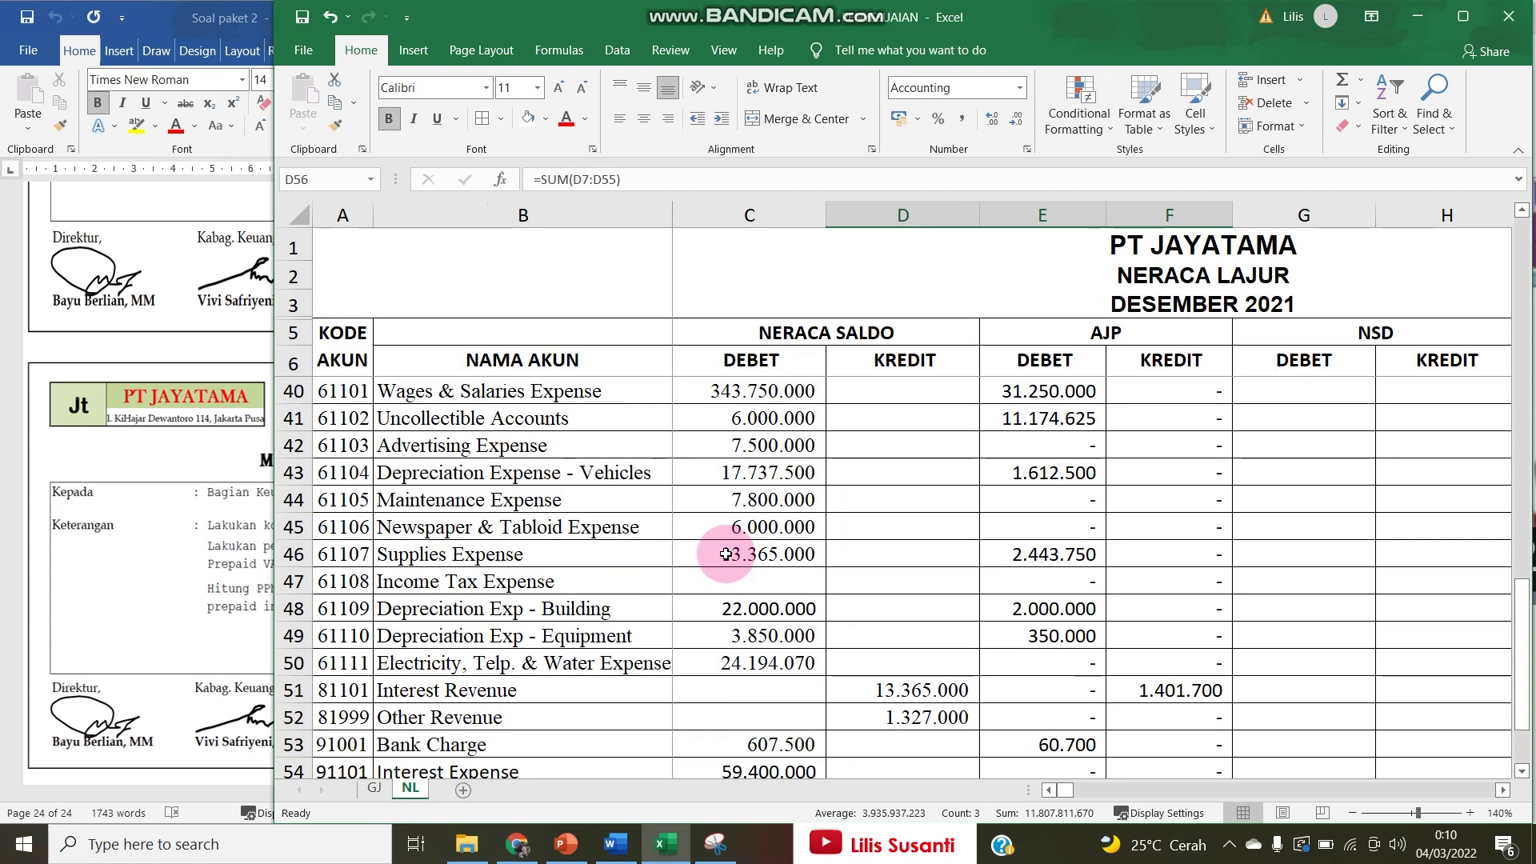
pyautogui.click(1171, 691)
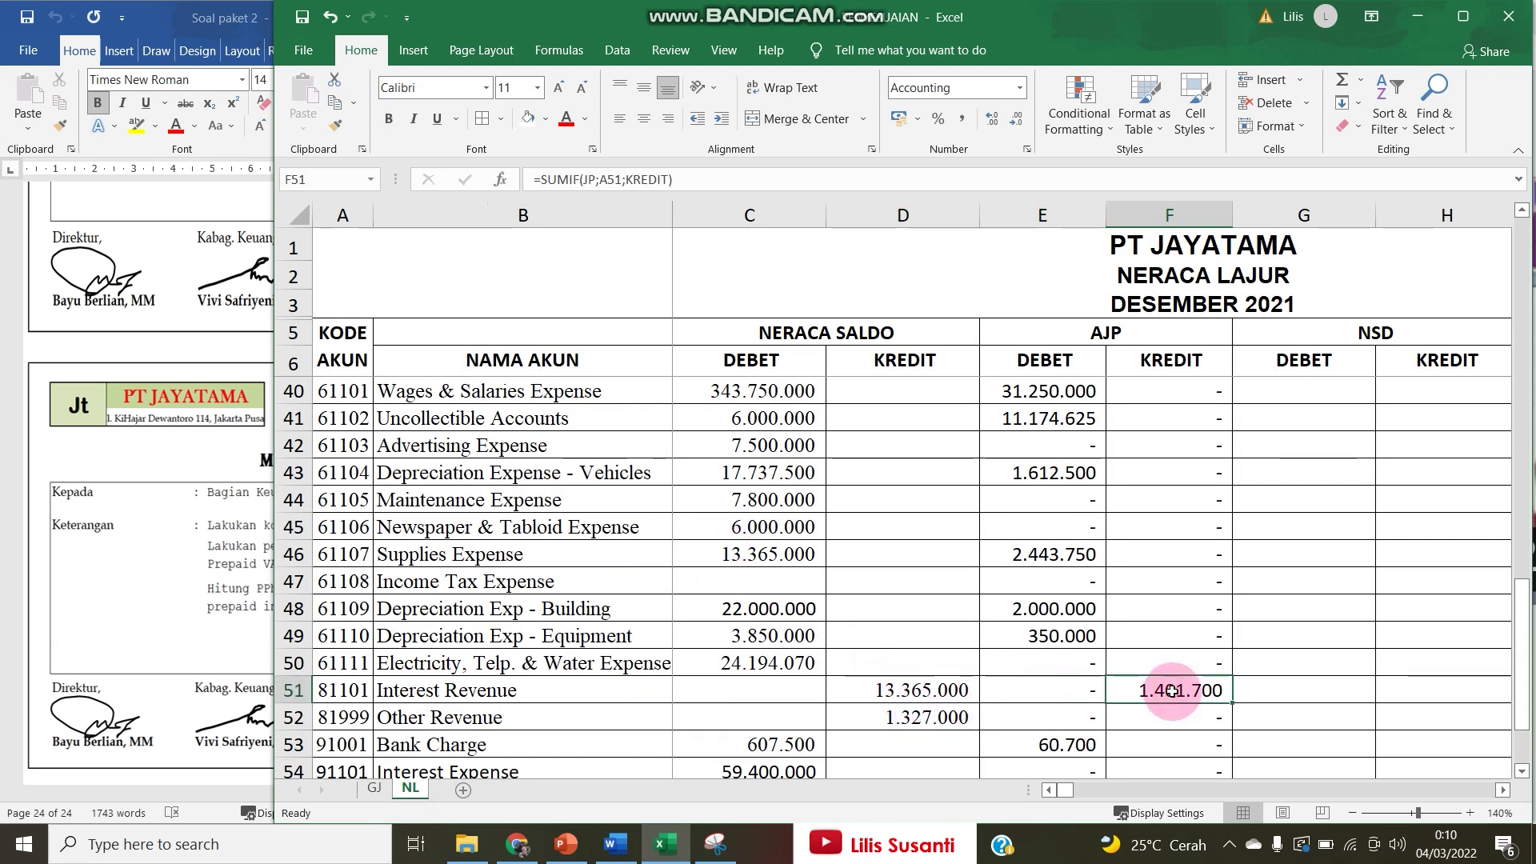
pyautogui.scroll(-1, 1160, 688)
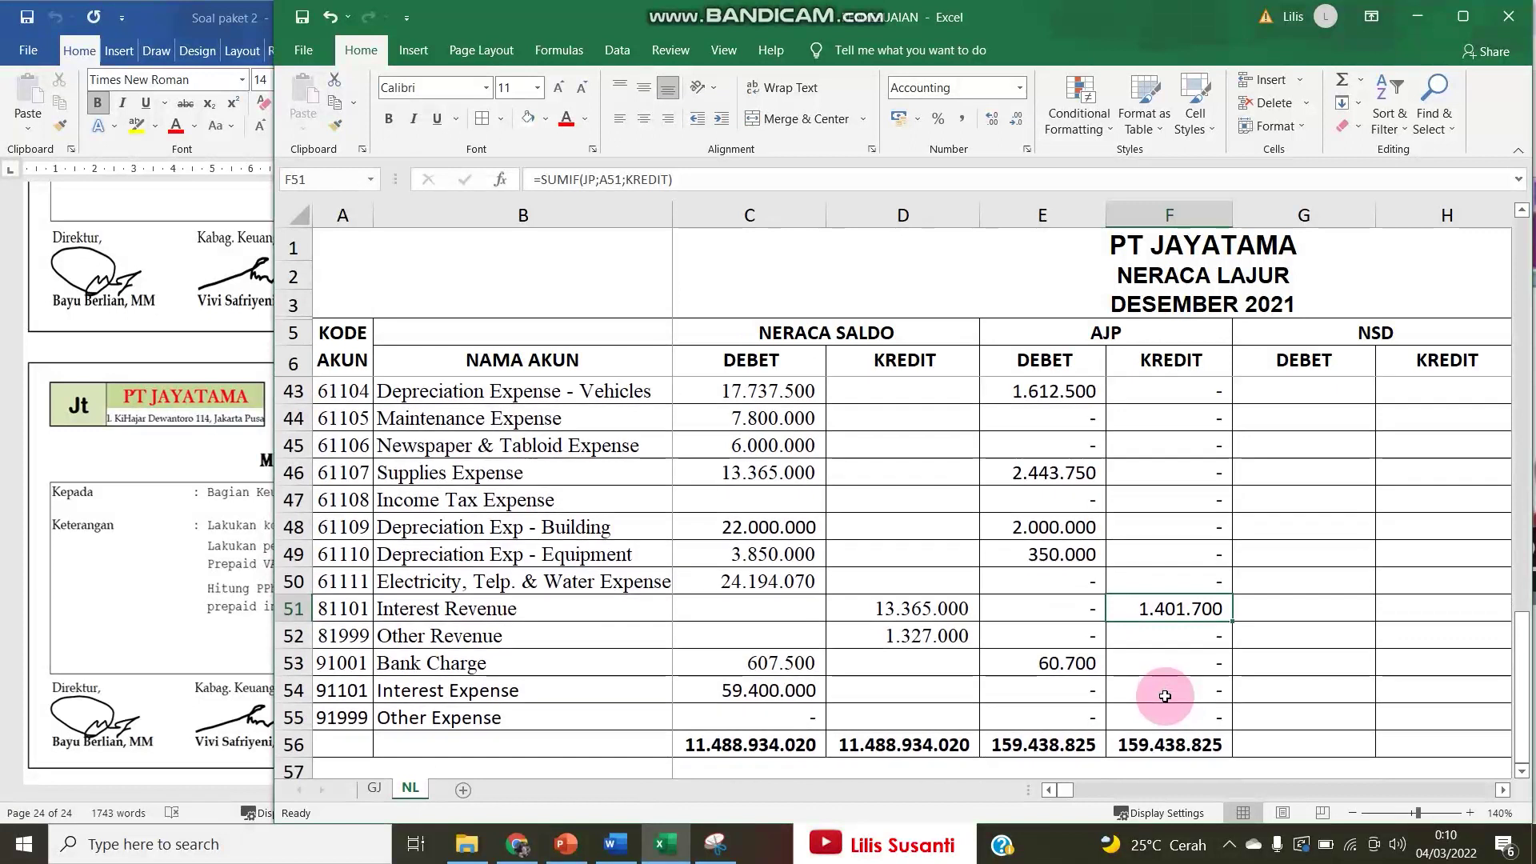
pyautogui.scroll(8, 1104, 680)
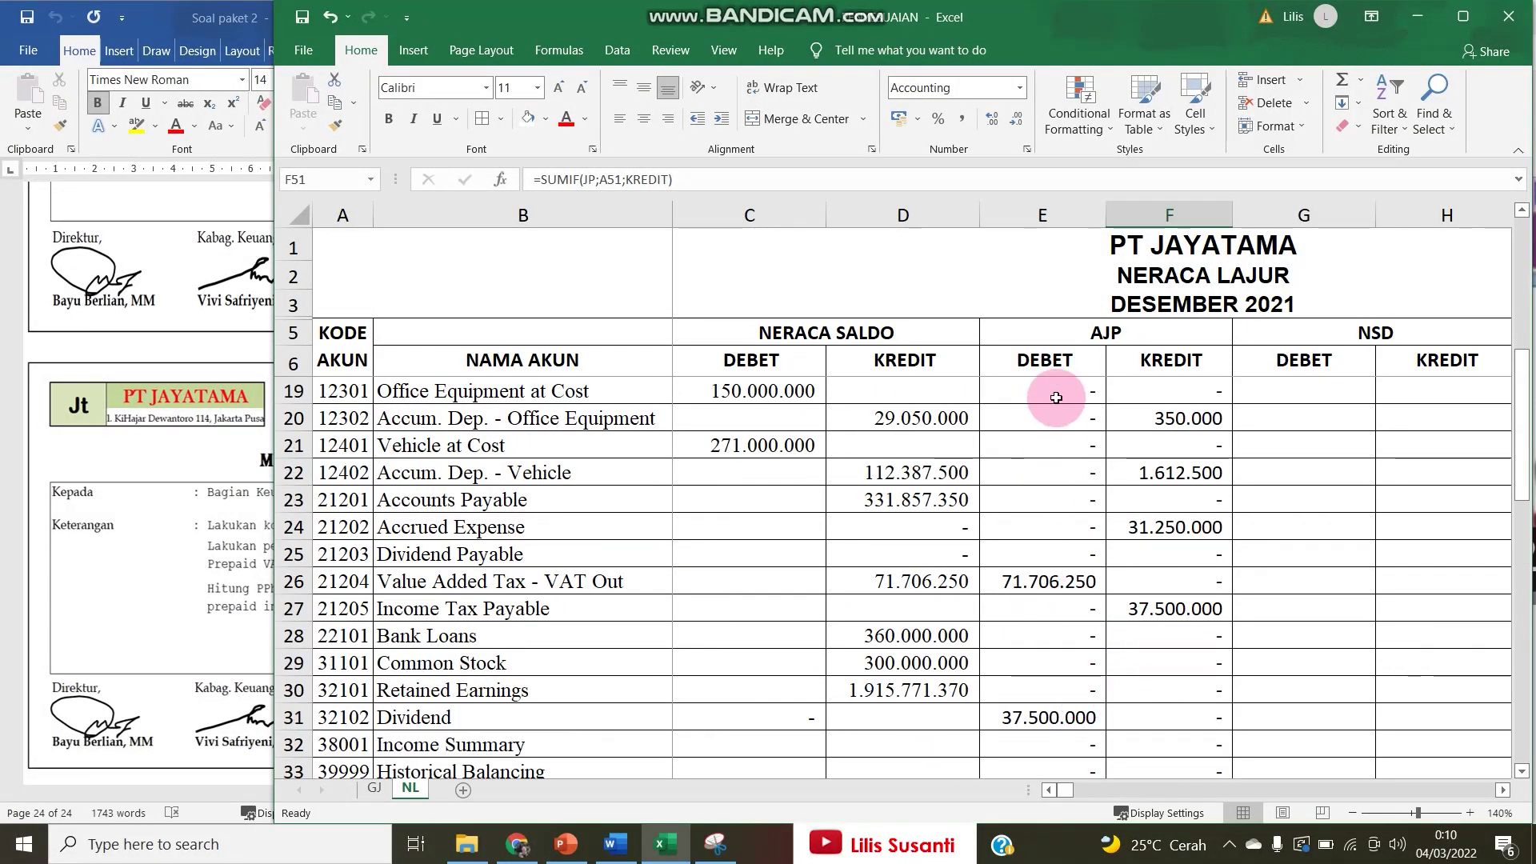
pyautogui.scroll(3, 1053, 400)
pyautogui.scroll(1, 1056, 397)
pyautogui.click(1055, 397)
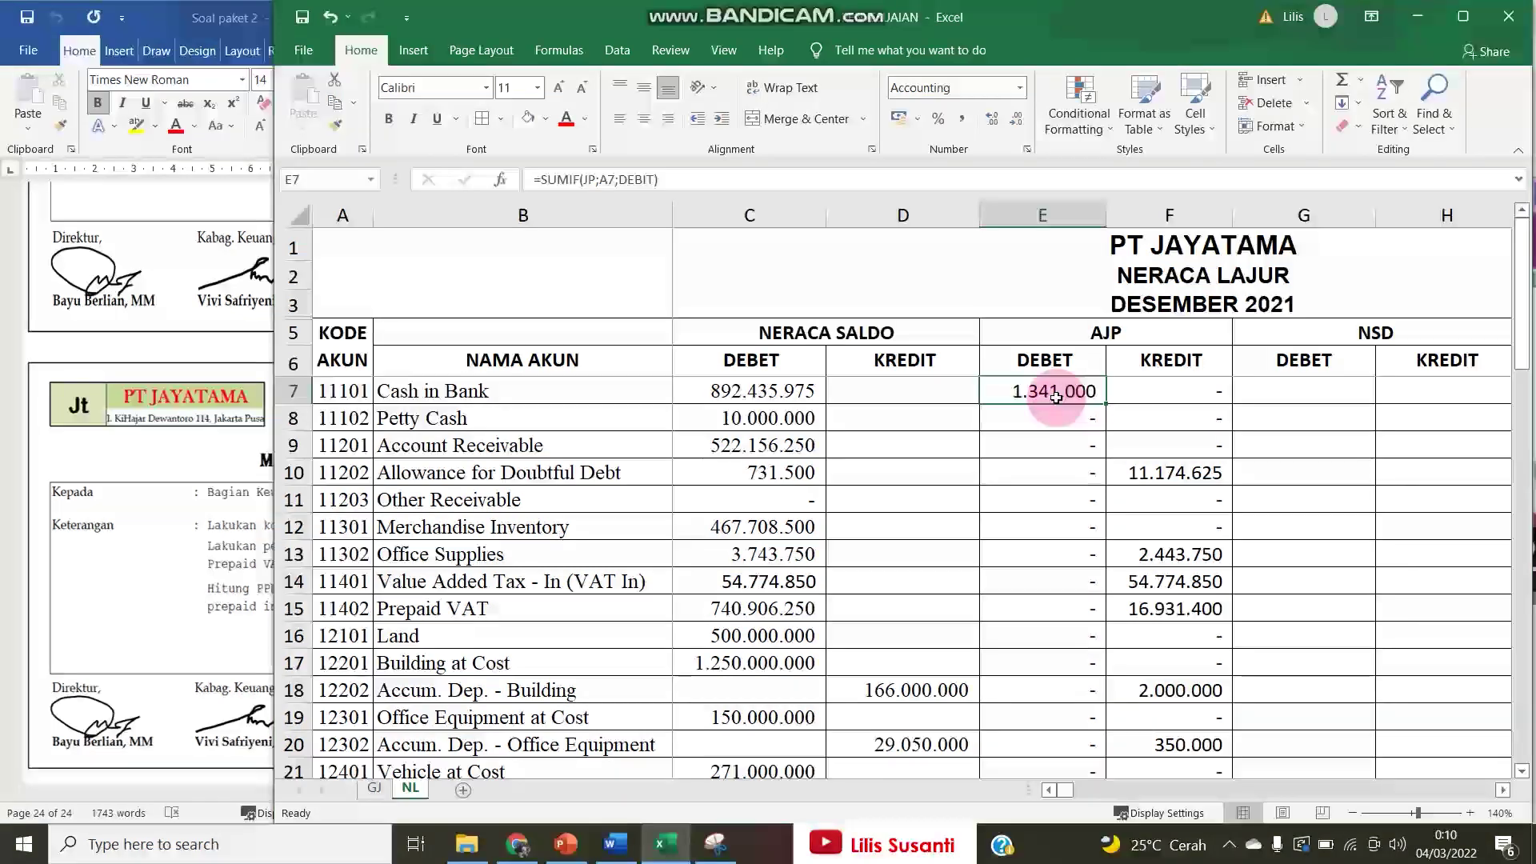
# Enter =C7+E7-F7 in G7 as the NSD debit for Cash in Bank and fill it down to Account Receivable in G9.
pyautogui.click(1274, 387)
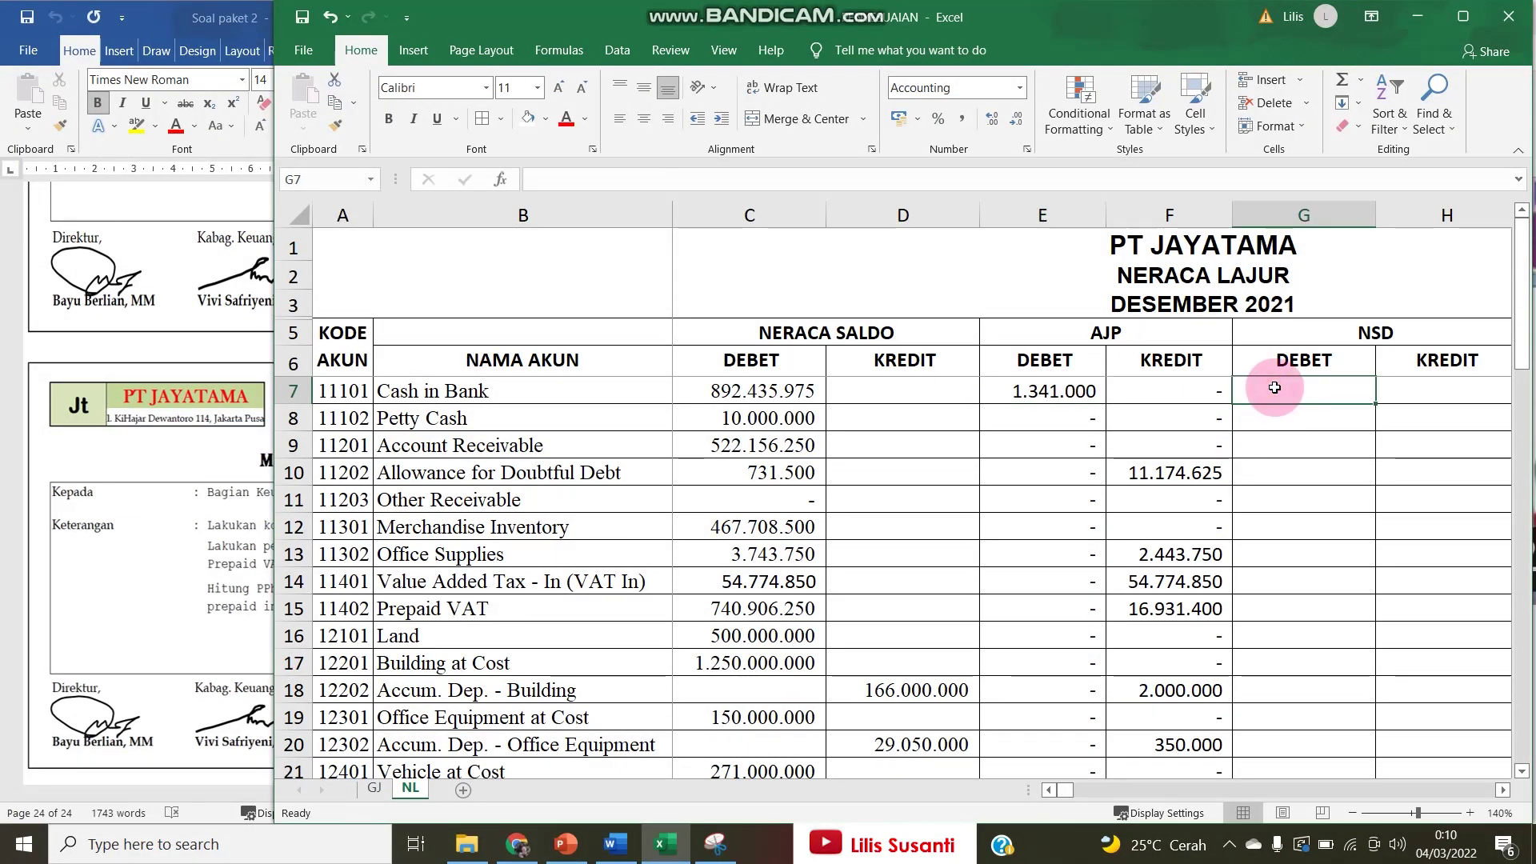
pyautogui.scroll(-1, 1274, 387)
pyautogui.scroll(1, 1274, 387)
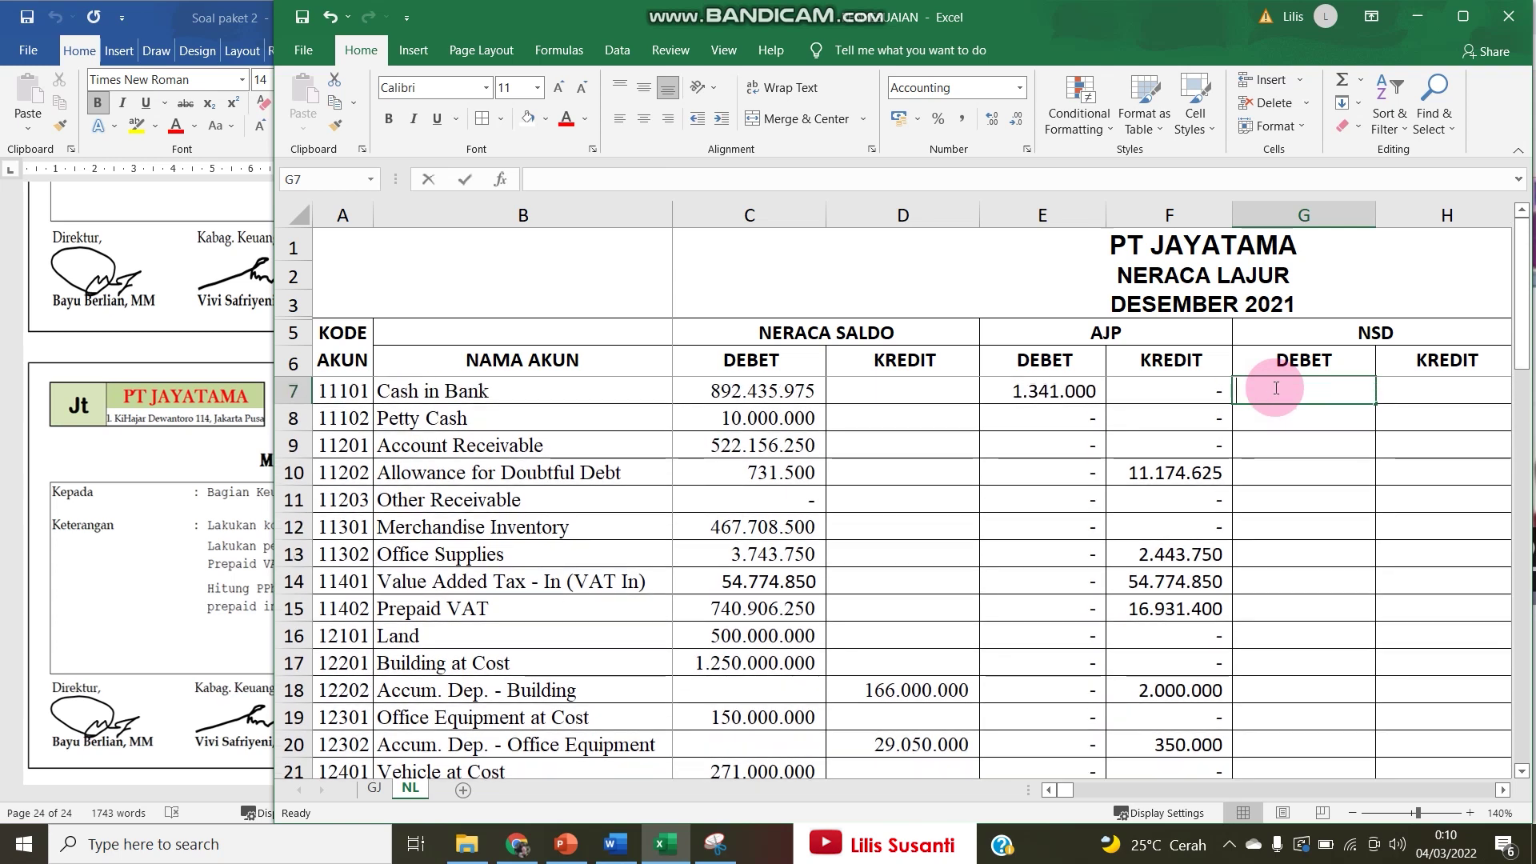
pyautogui.write('=')
pyautogui.press('Left')
pyautogui.press('Left')
pyautogui.press('Left')
pyautogui.press('Left')
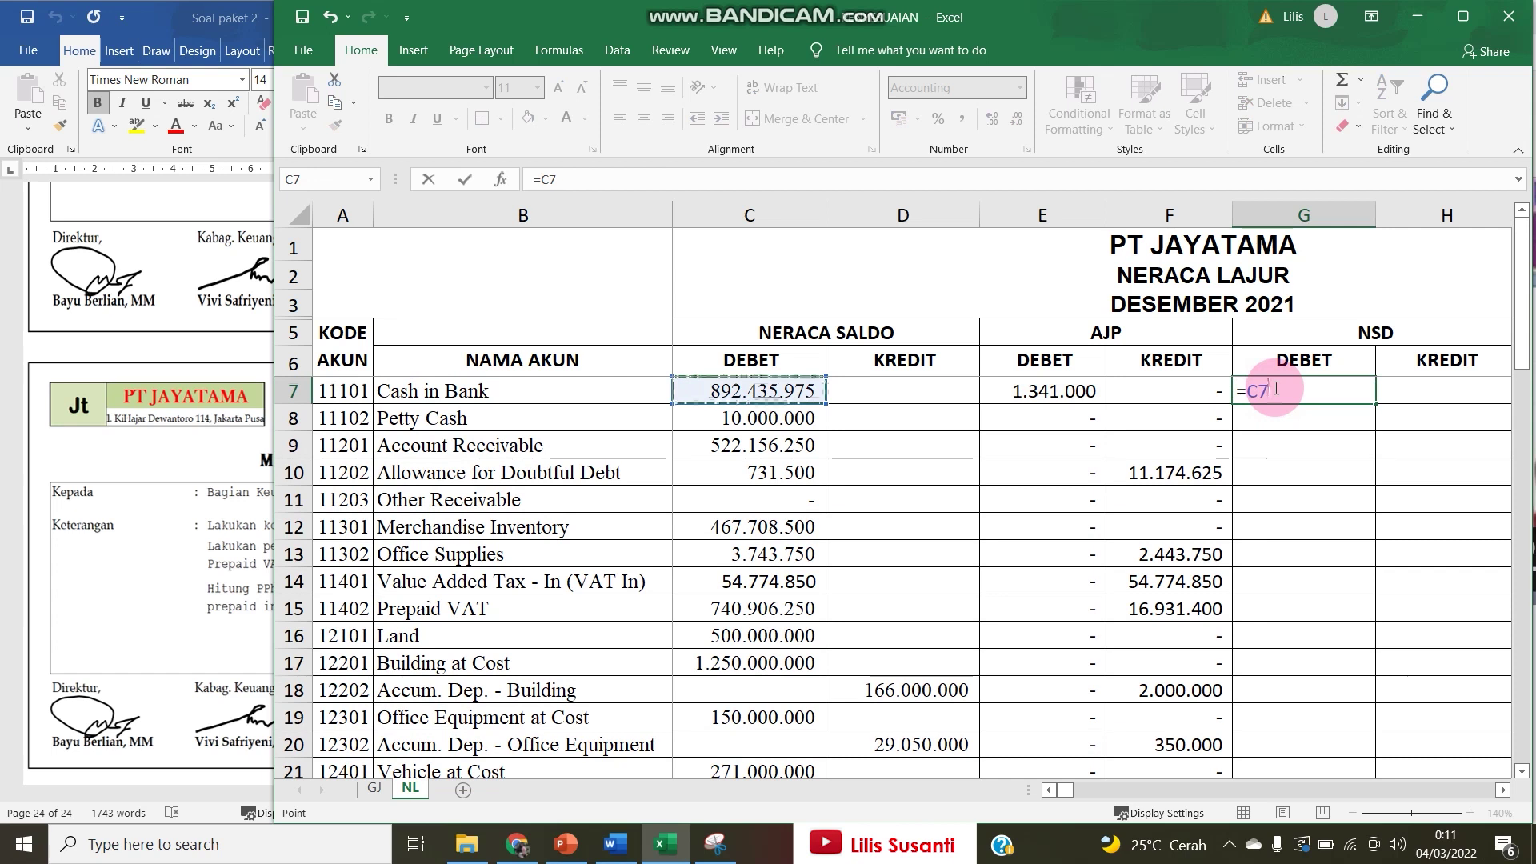
pyautogui.write('+')
pyautogui.press('Left')
pyautogui.press('Left')
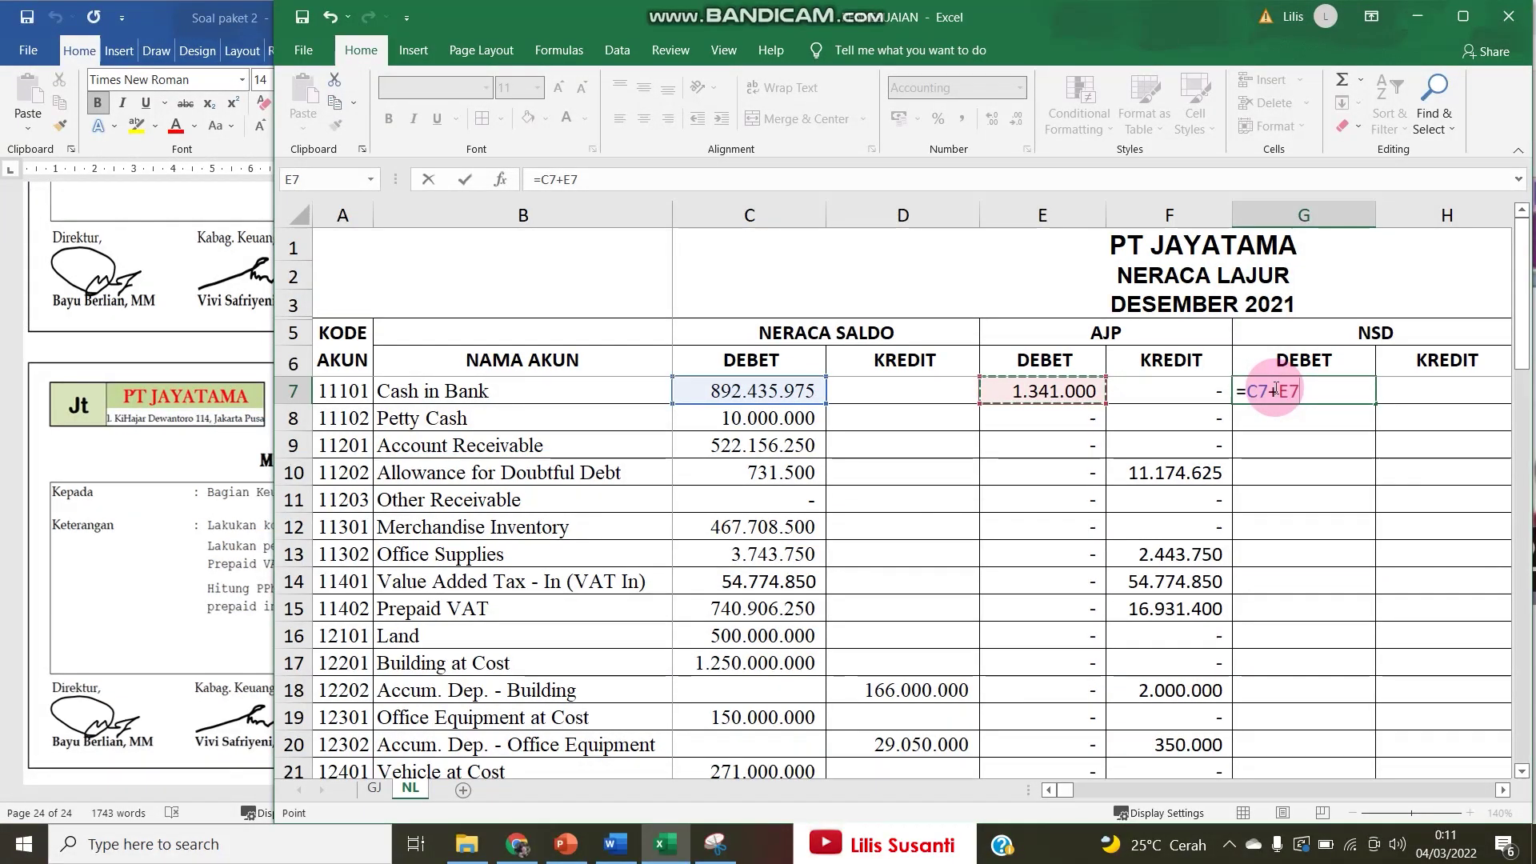
pyautogui.write('-')
pyautogui.press('Left')
pyautogui.press('Return')
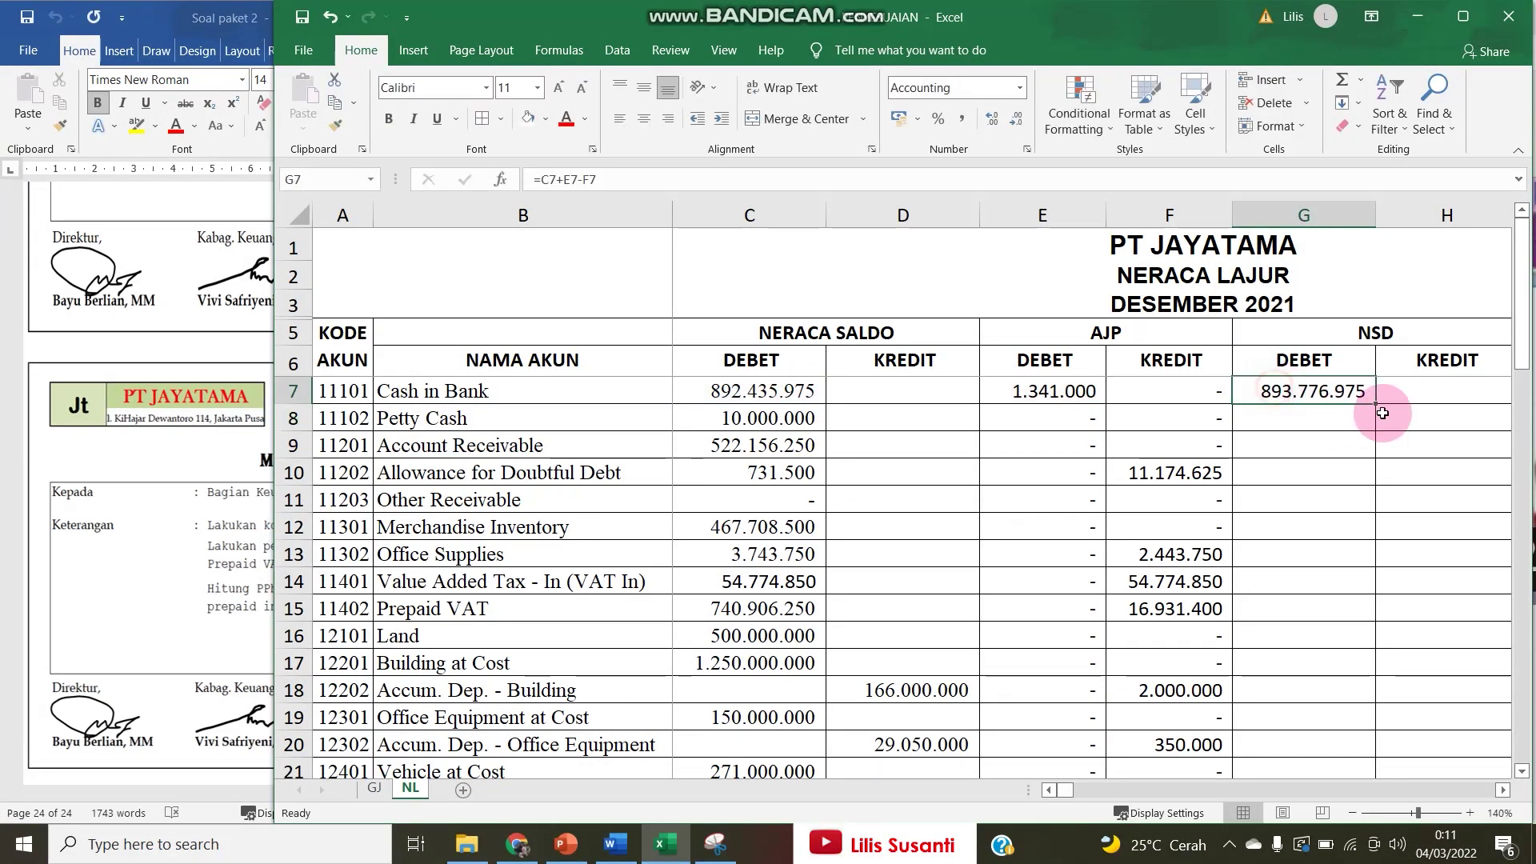
pyautogui.moveTo(1375, 409); pyautogui.dragTo(1366, 461)
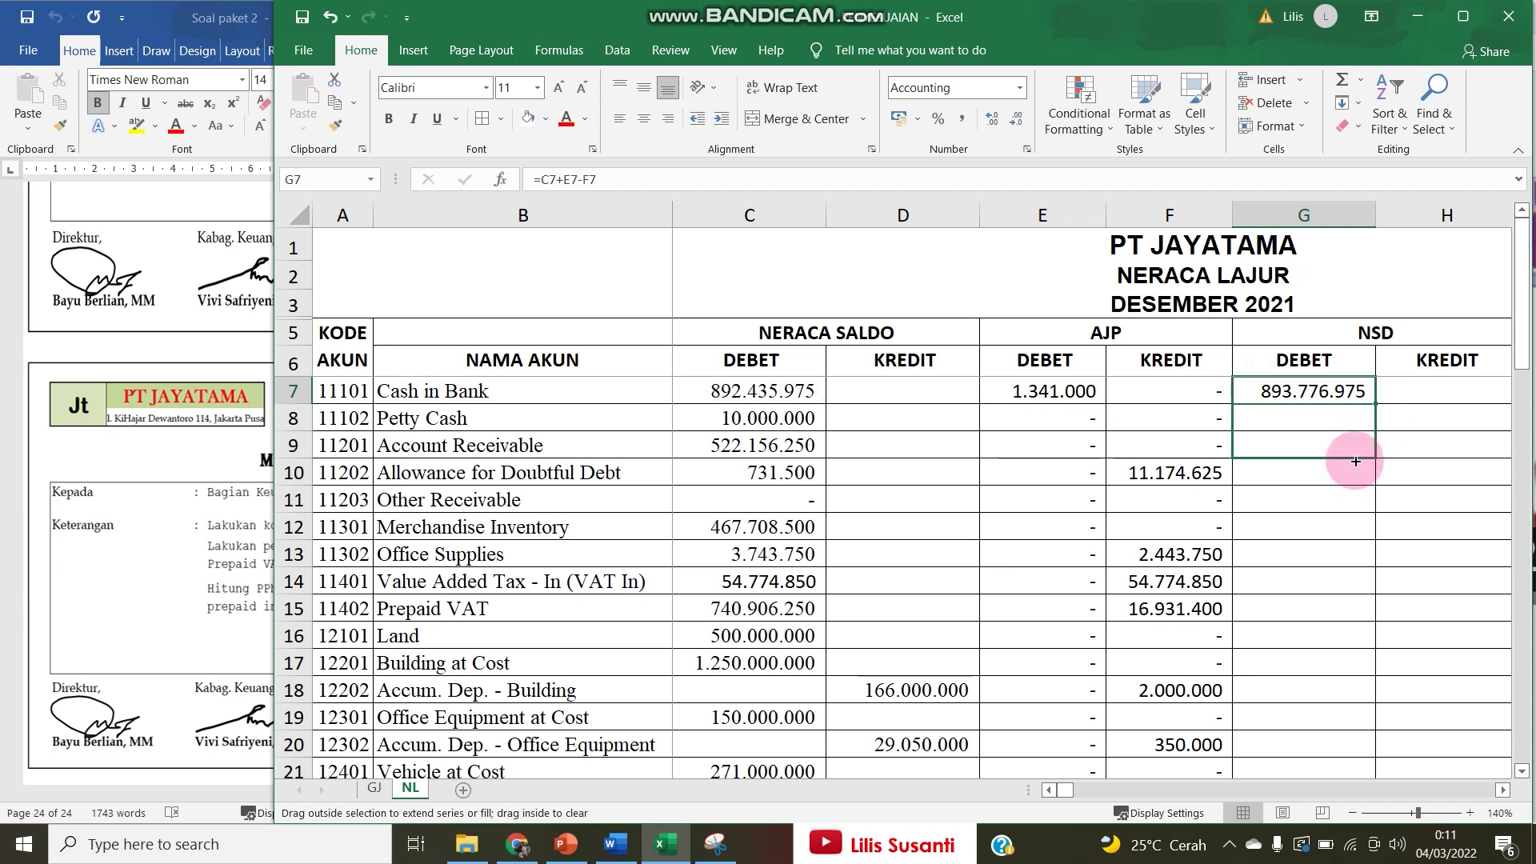
pyautogui.moveTo(1355, 461); pyautogui.dragTo(1354, 446)
# Enter =F10-C10 in H10 as the NSD credit balance for Allowance for Doubtful Debt.
pyautogui.click(1447, 477)
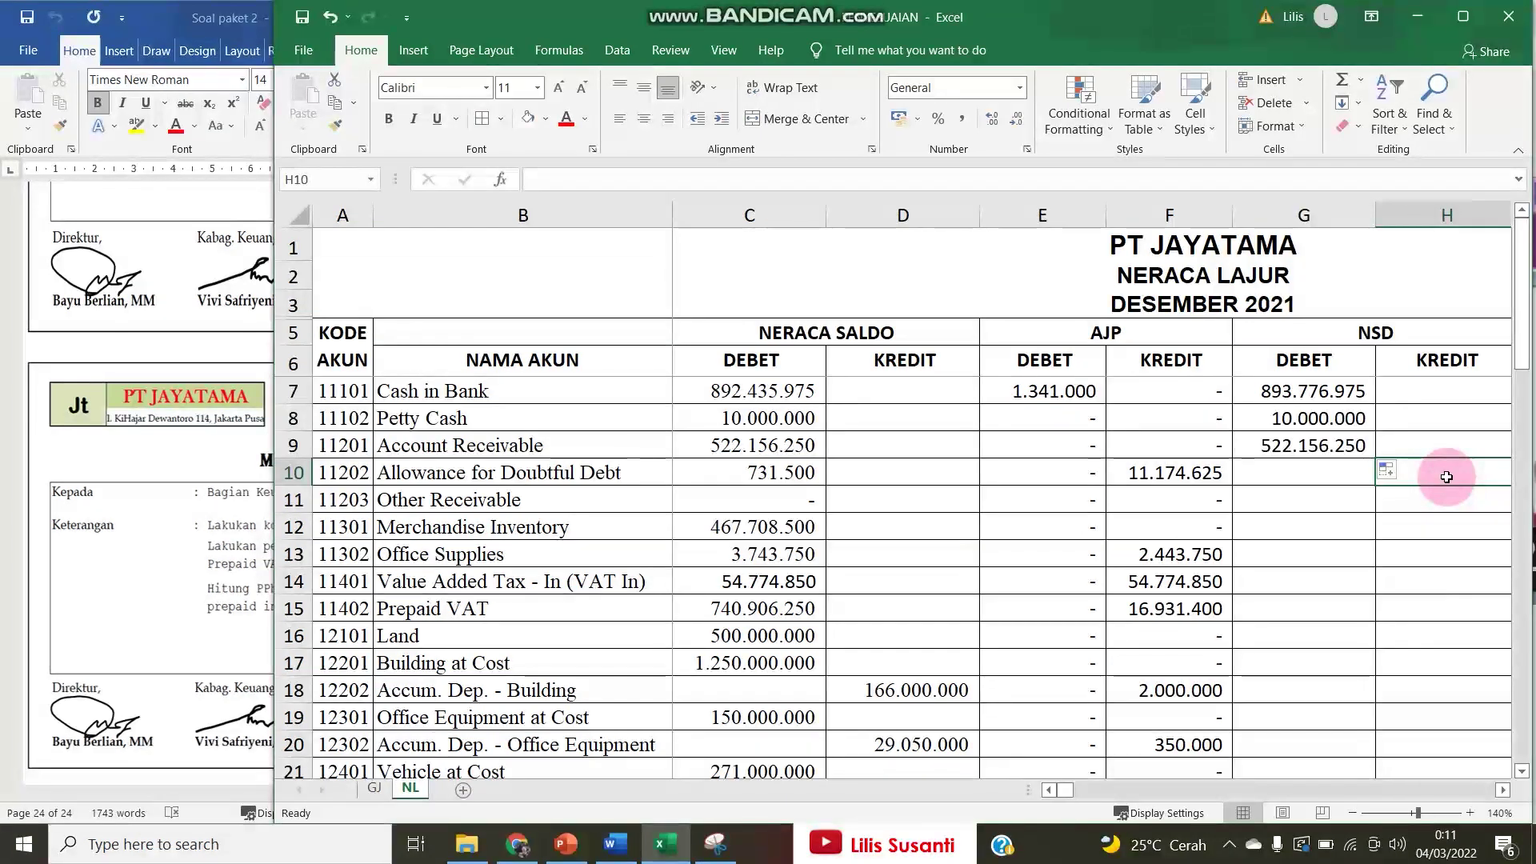
pyautogui.write('=')
pyautogui.press('Left')
pyautogui.press('Left')
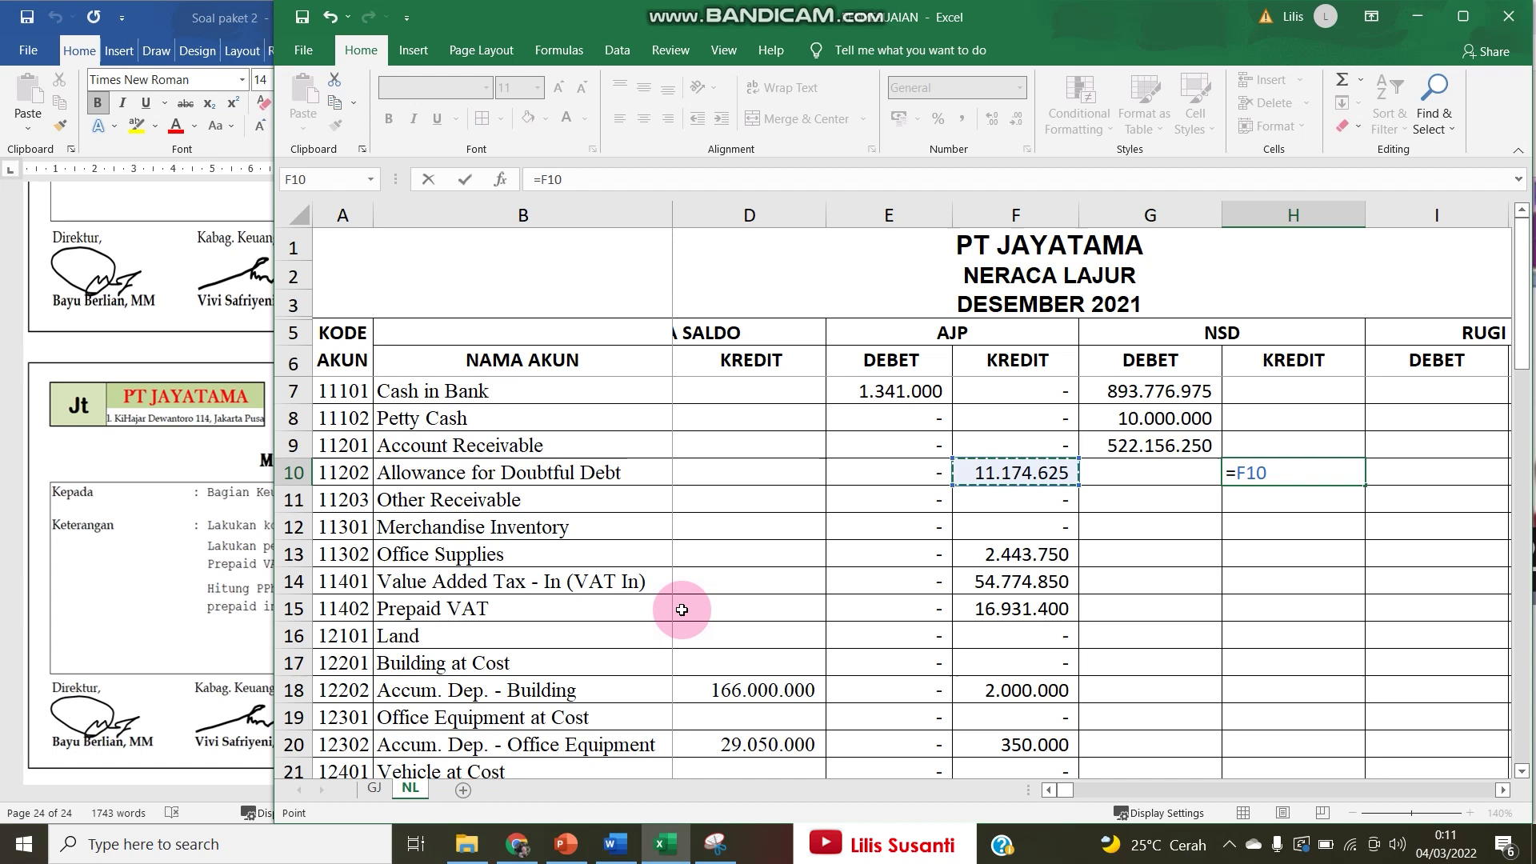
pyautogui.write('+')
pyautogui.press('Left')
pyautogui.press('Left')
pyautogui.press('Left')
pyautogui.press('Left')
pyautogui.press('Left')
pyautogui.press('Left')
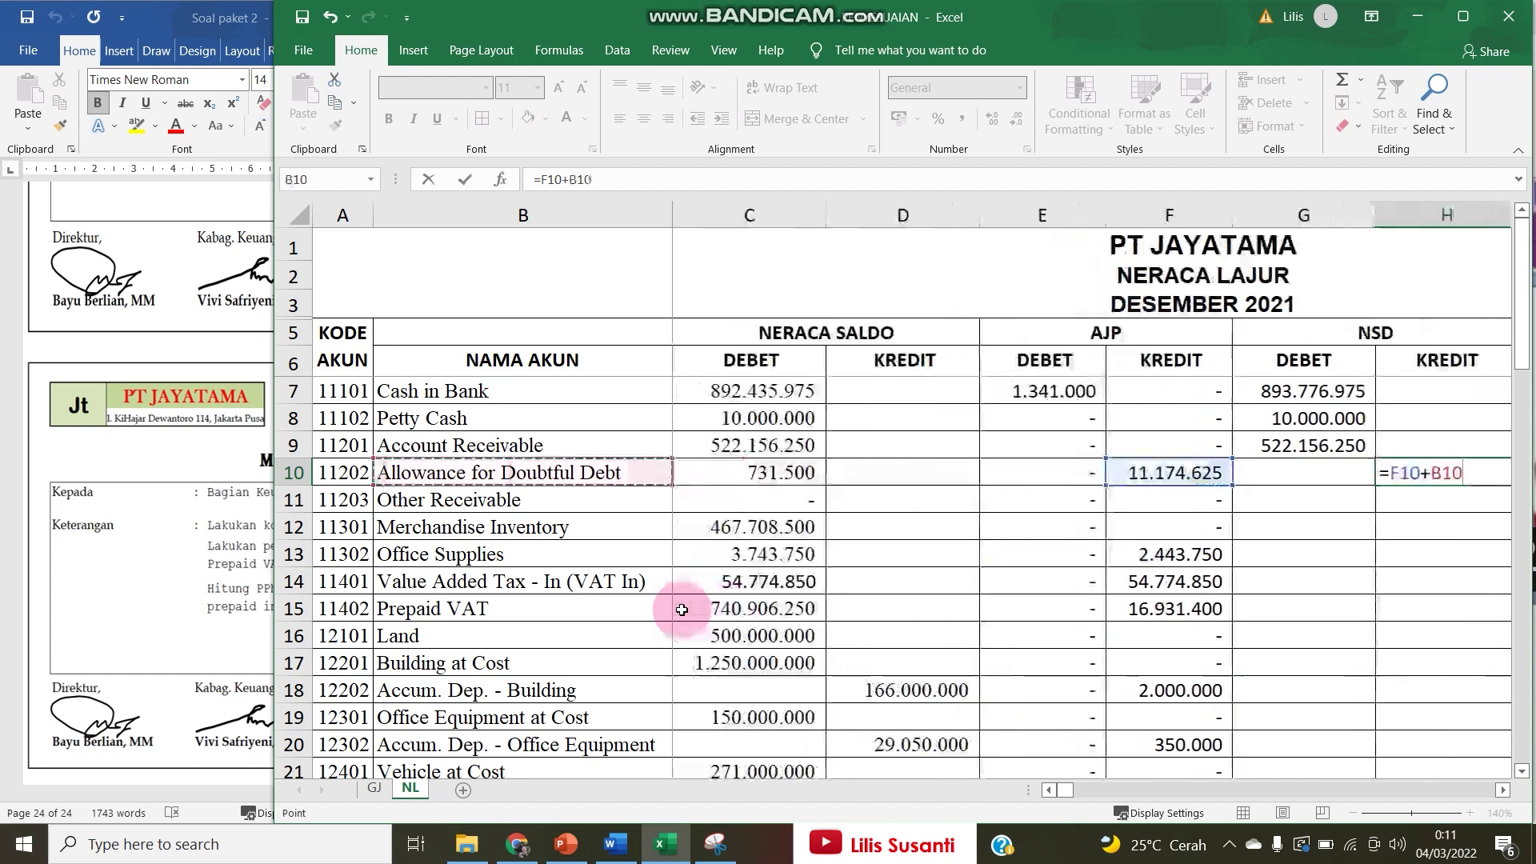
pyautogui.press('Up')
pyautogui.press('Up')
pyautogui.press('Up')
pyautogui.press('Up')
pyautogui.press('Up')
pyautogui.press('Up')
pyautogui.press('Up')
pyautogui.press('BackSpace')
pyautogui.press('BackSpace')
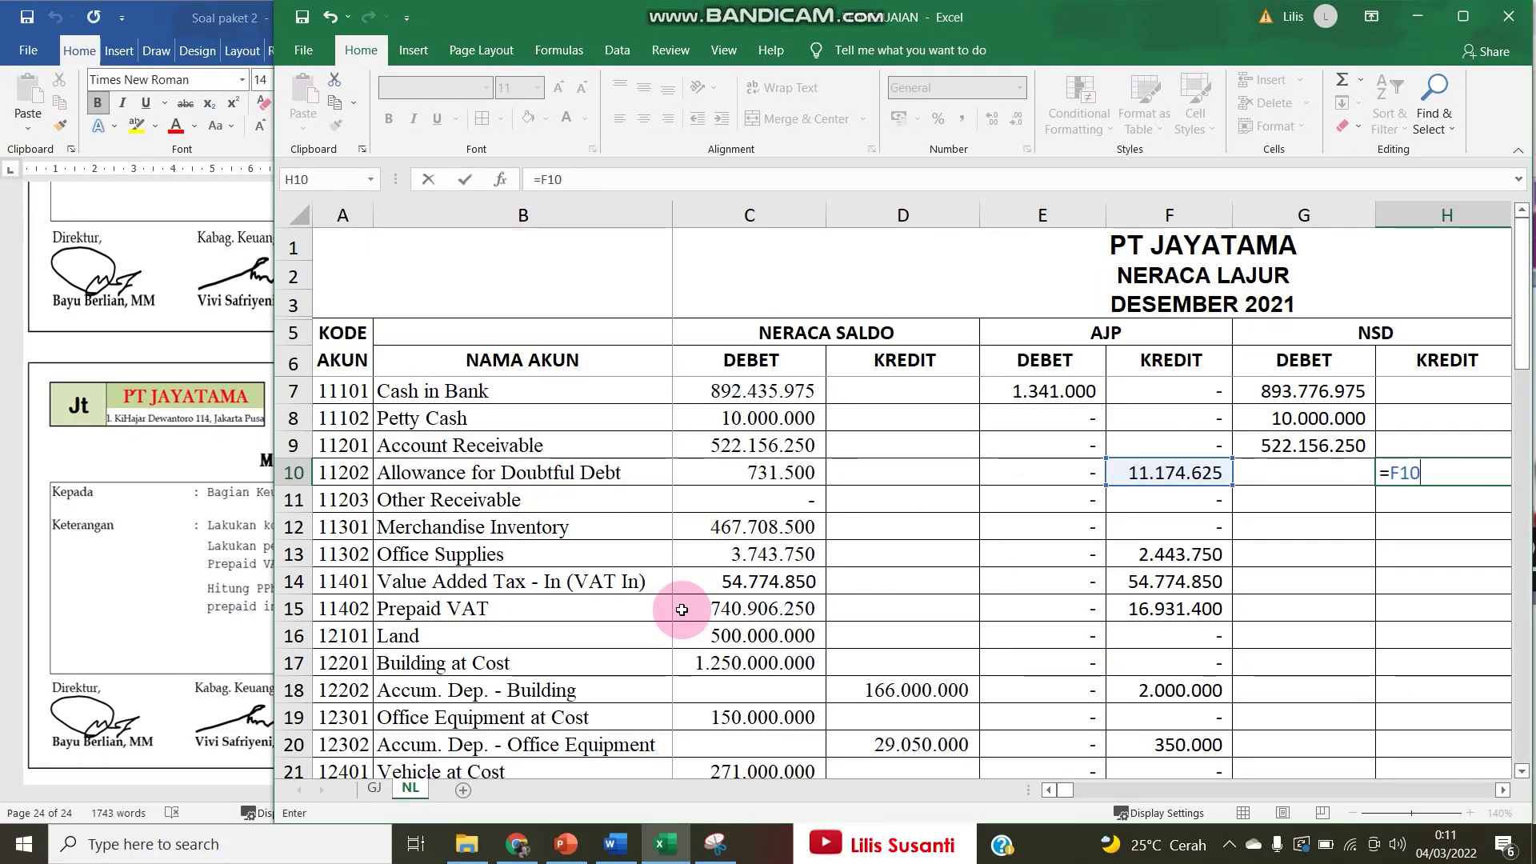
pyautogui.press('Left')
pyautogui.press('Left')
pyautogui.press('Left')
pyautogui.press('Left')
pyautogui.press('Left')
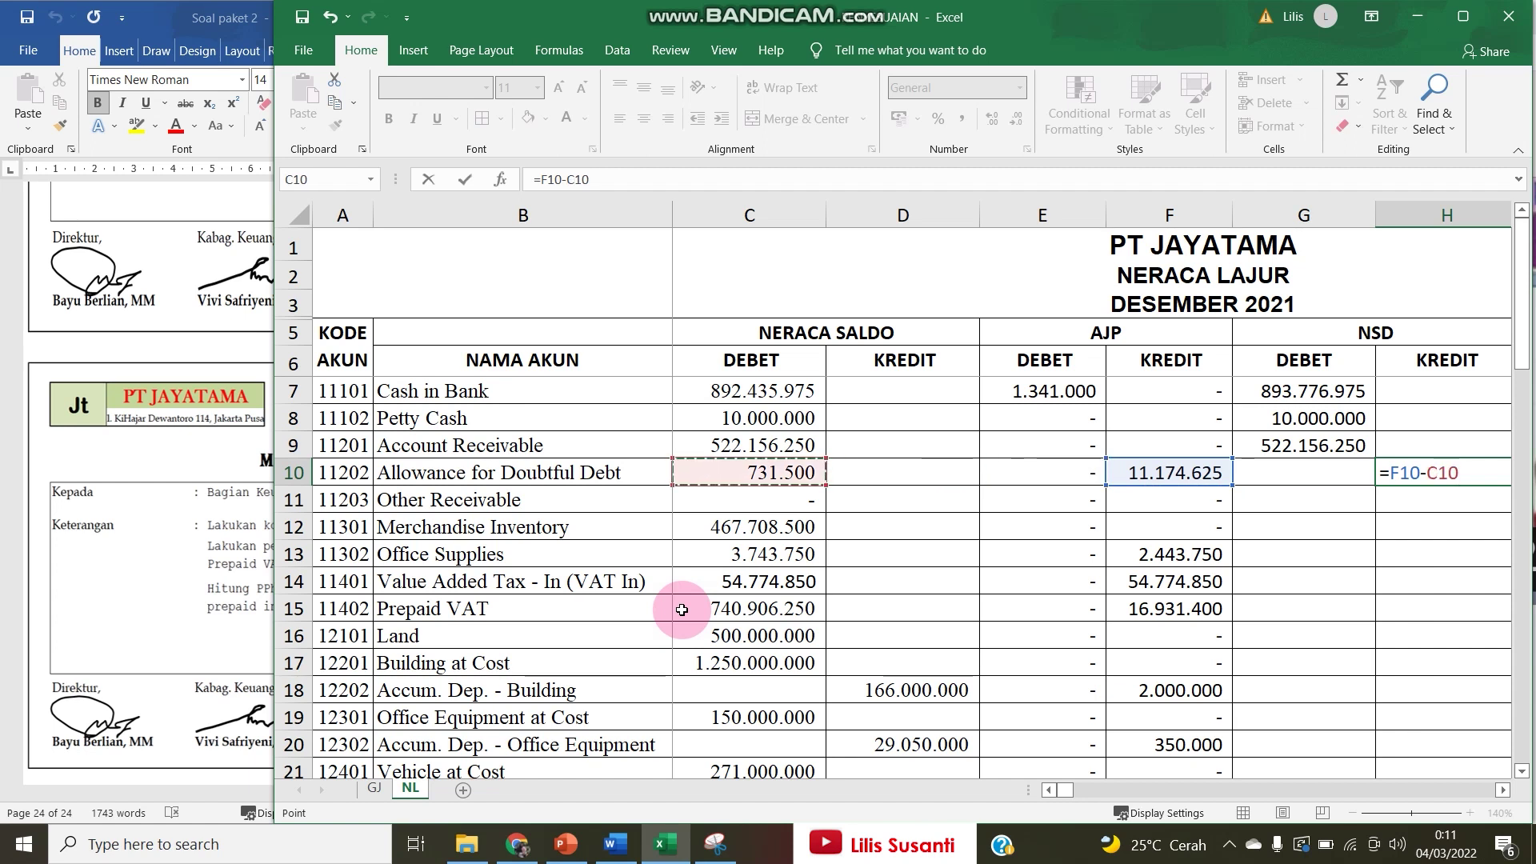
pyautogui.press('Return')
pyautogui.press('Up')
pyautogui.press('Left')
pyautogui.press('Left')
pyautogui.press('Right')
pyautogui.press('Right')
pyautogui.press('Left')
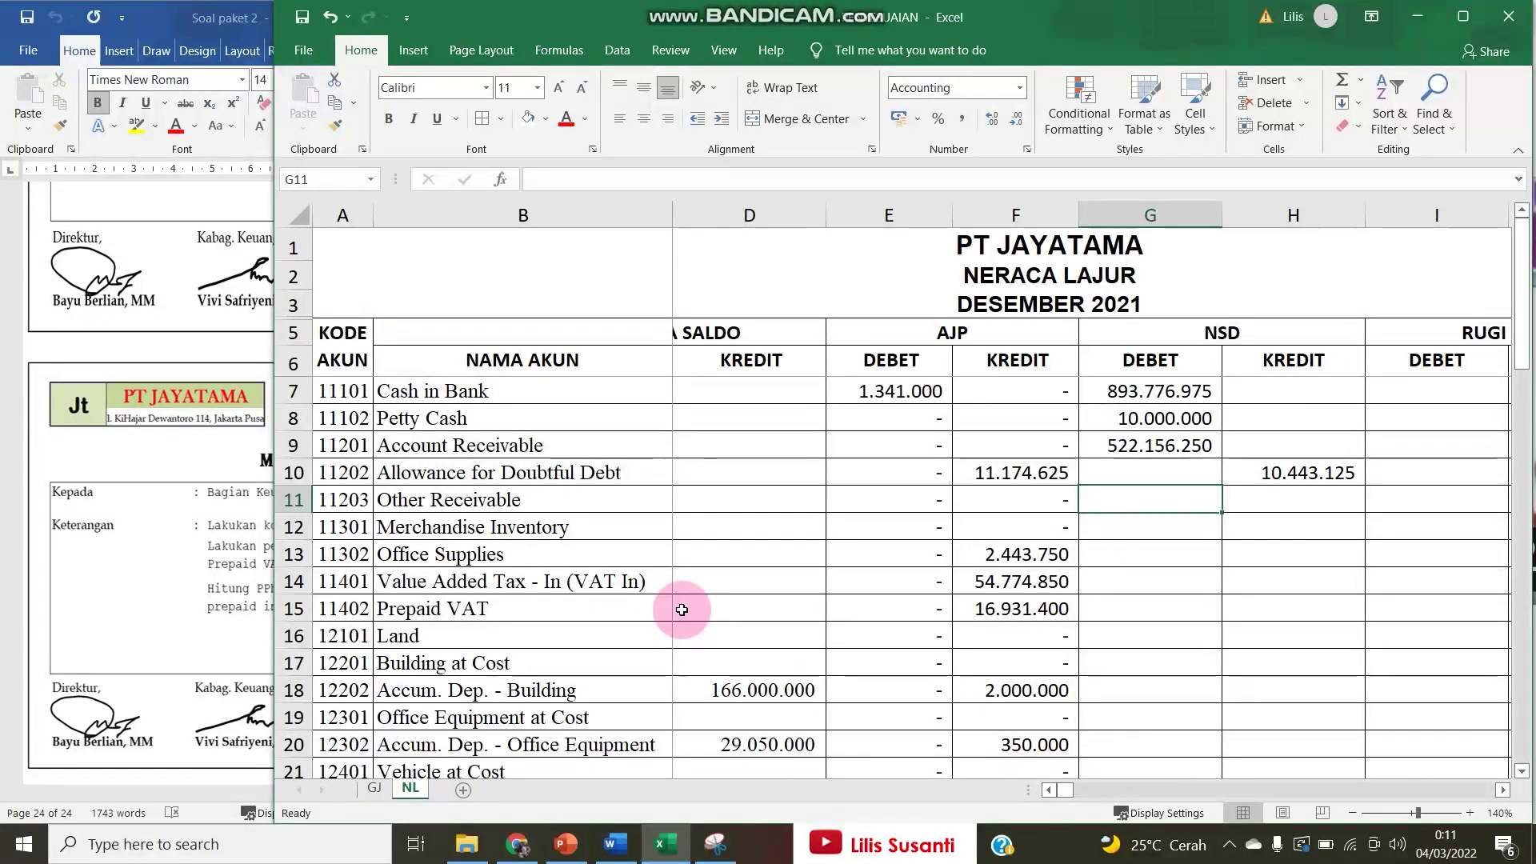
pyautogui.press('Left')
pyautogui.press('Left')
pyautogui.press('Left')
pyautogui.press('Left')
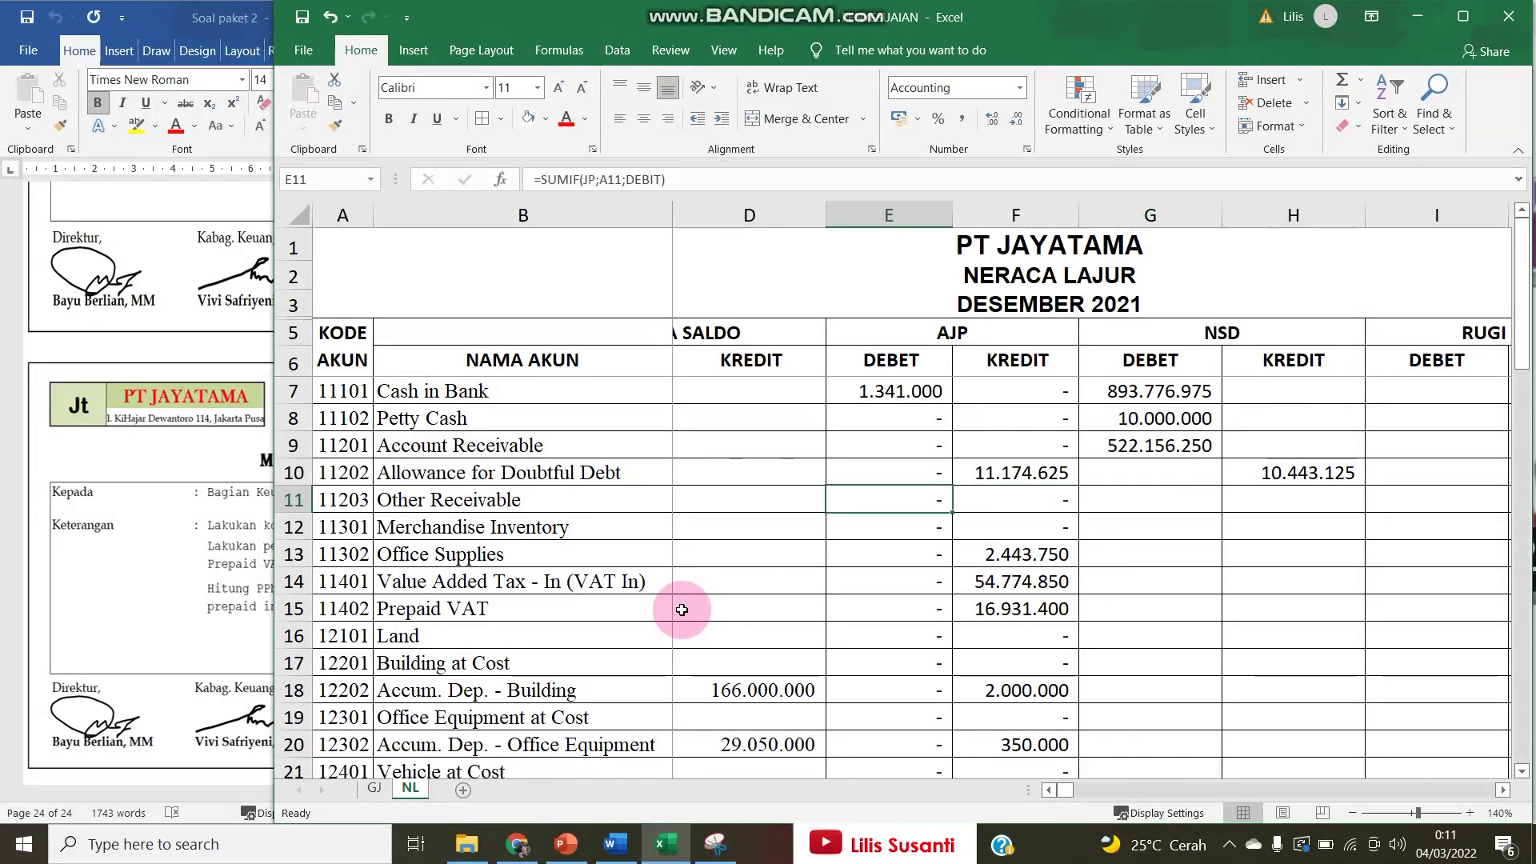
pyautogui.press('Right')
pyautogui.press('Right')
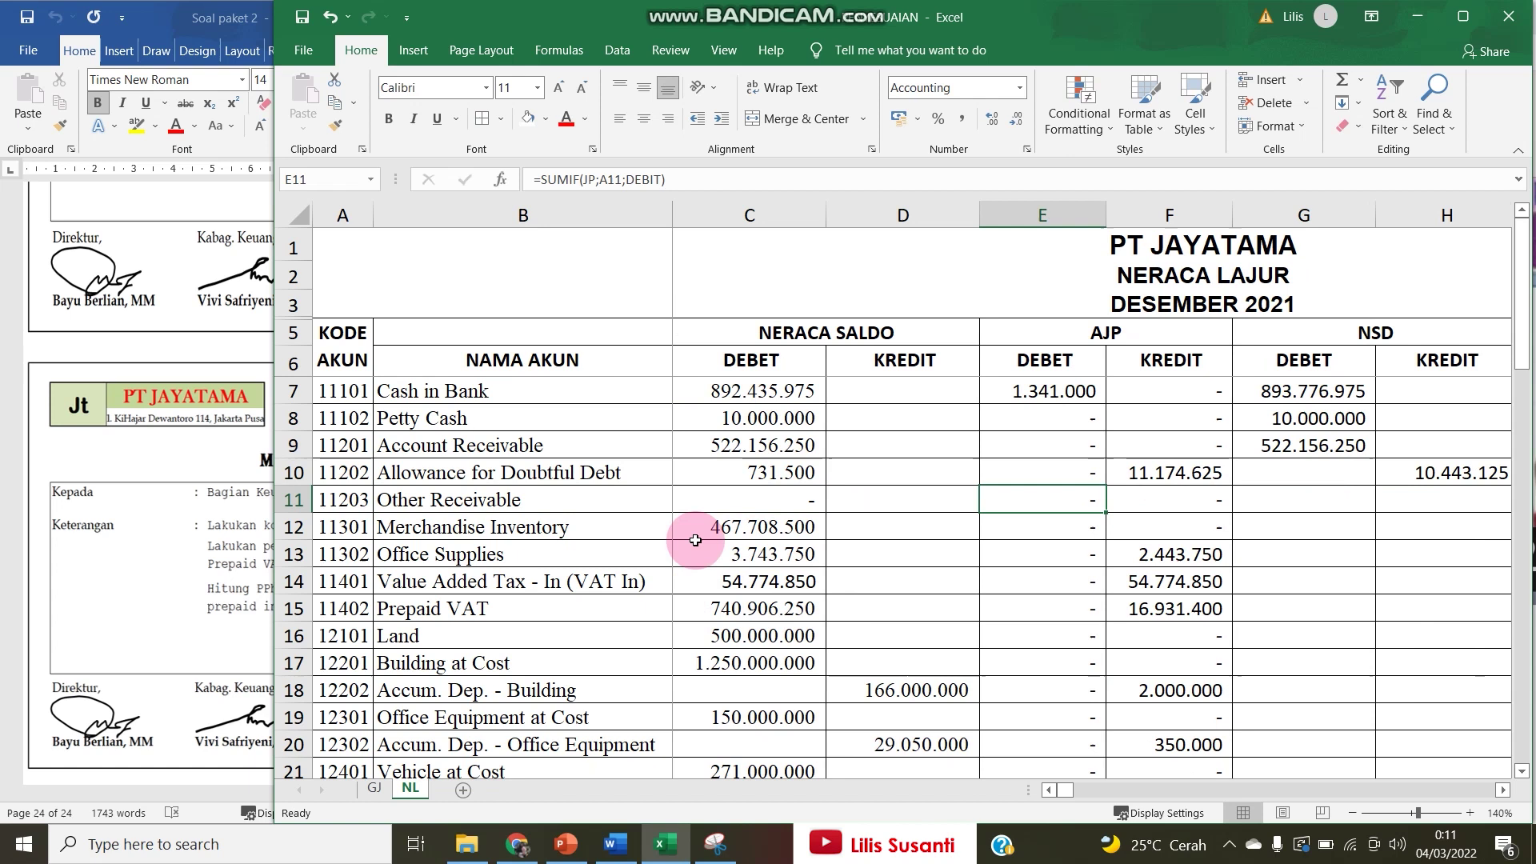
# Copy the NSD debit formula from G9 into G11:G17, from Other Receivable to Building at Cost.
pyautogui.click(1284, 448)
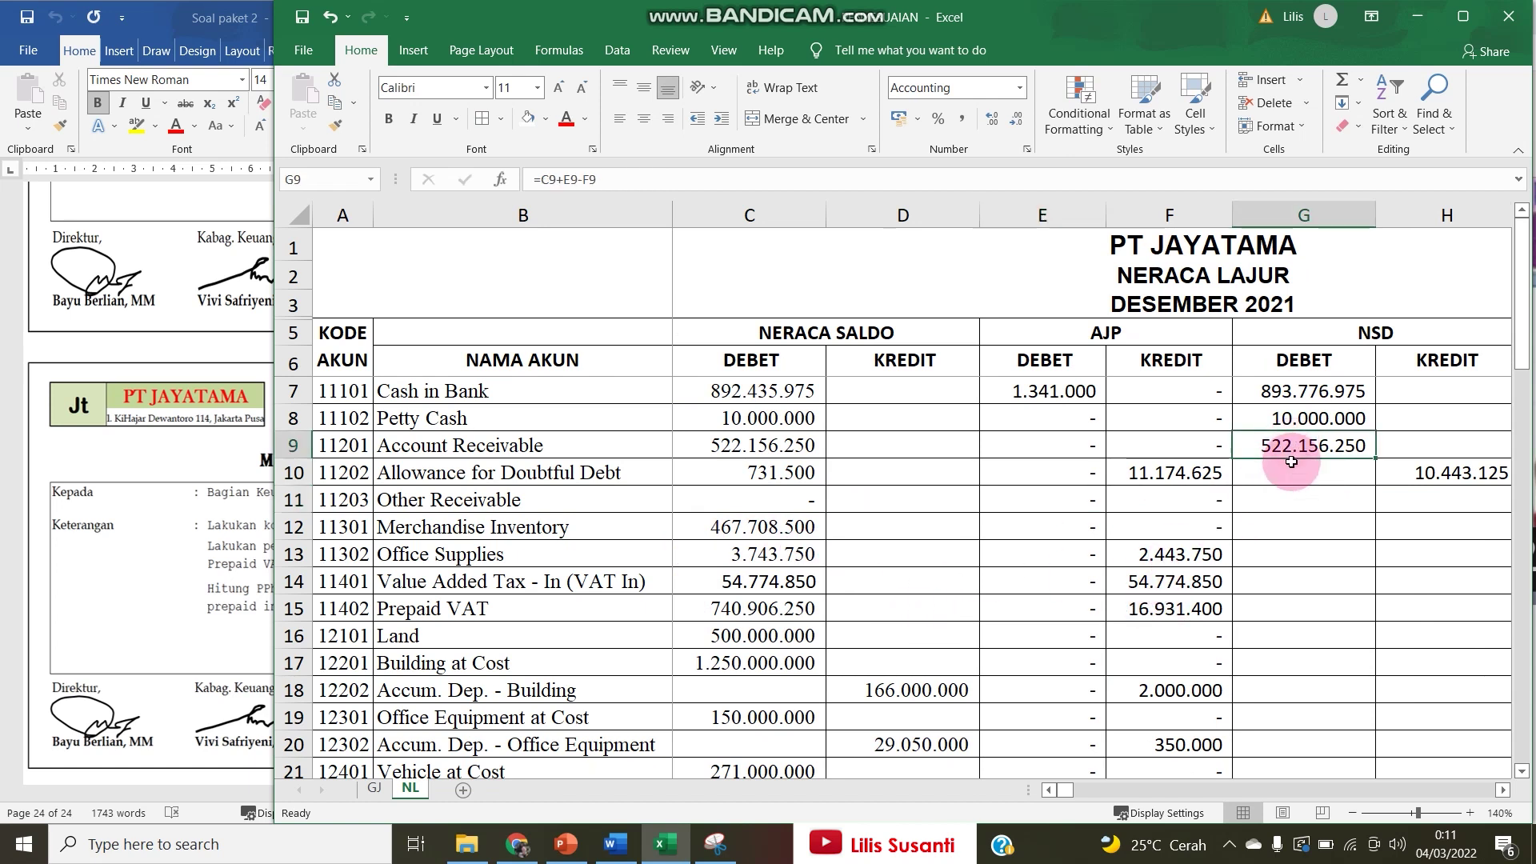
pyautogui.hotkey('ctrl', 'c')
pyautogui.moveTo(1310, 502); pyautogui.dragTo(1311, 653)
pyautogui.hotkey('ctrl', 'v')
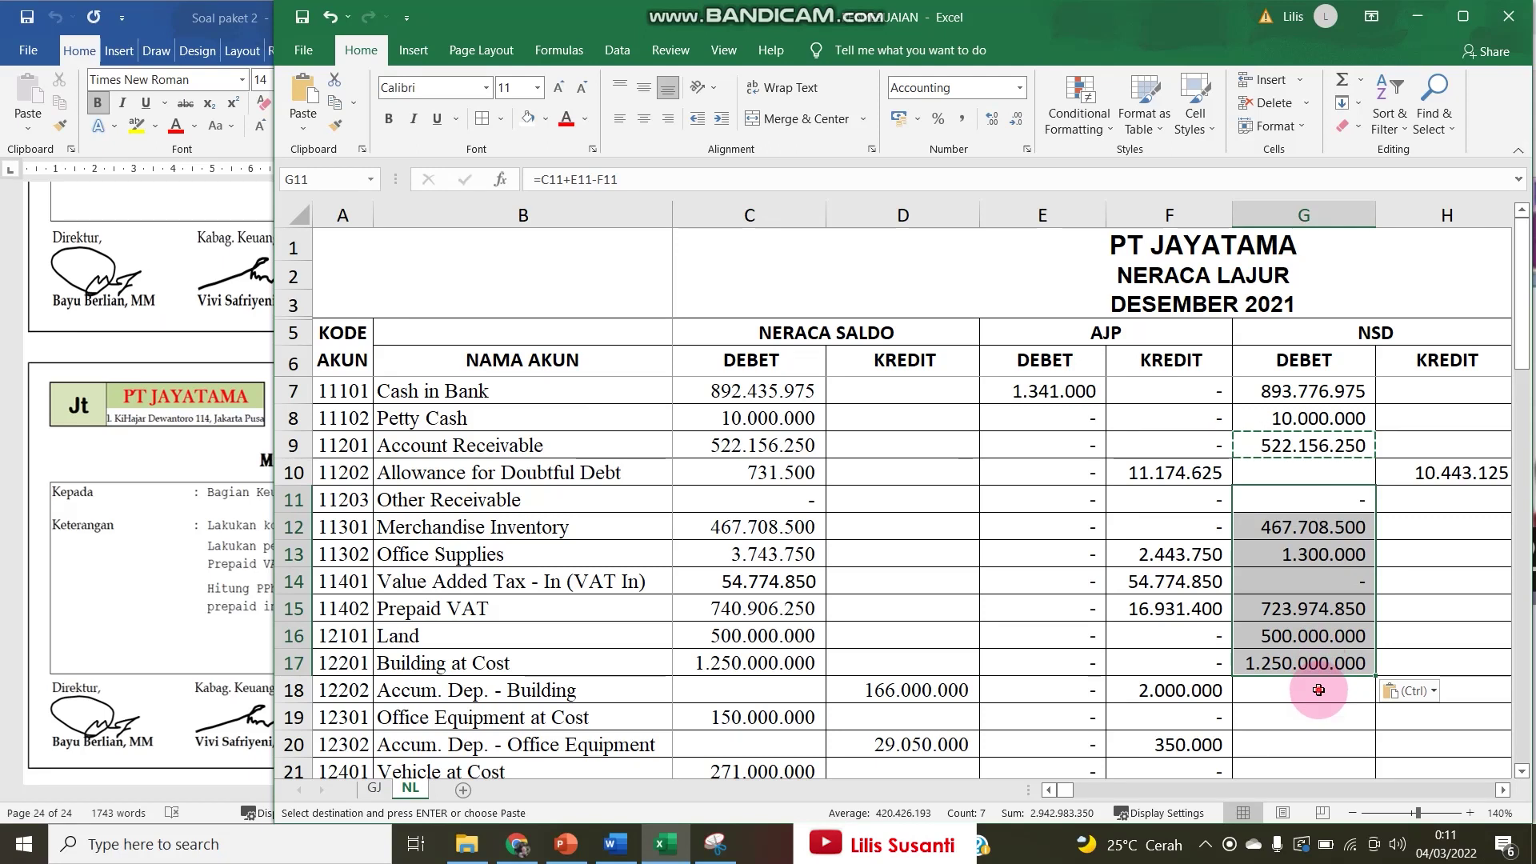
# Enter =D18+F18 in H18 as the NSD credit balance for Accum. Dep. - Building.
pyautogui.click(1319, 690)
pyautogui.press('Right')
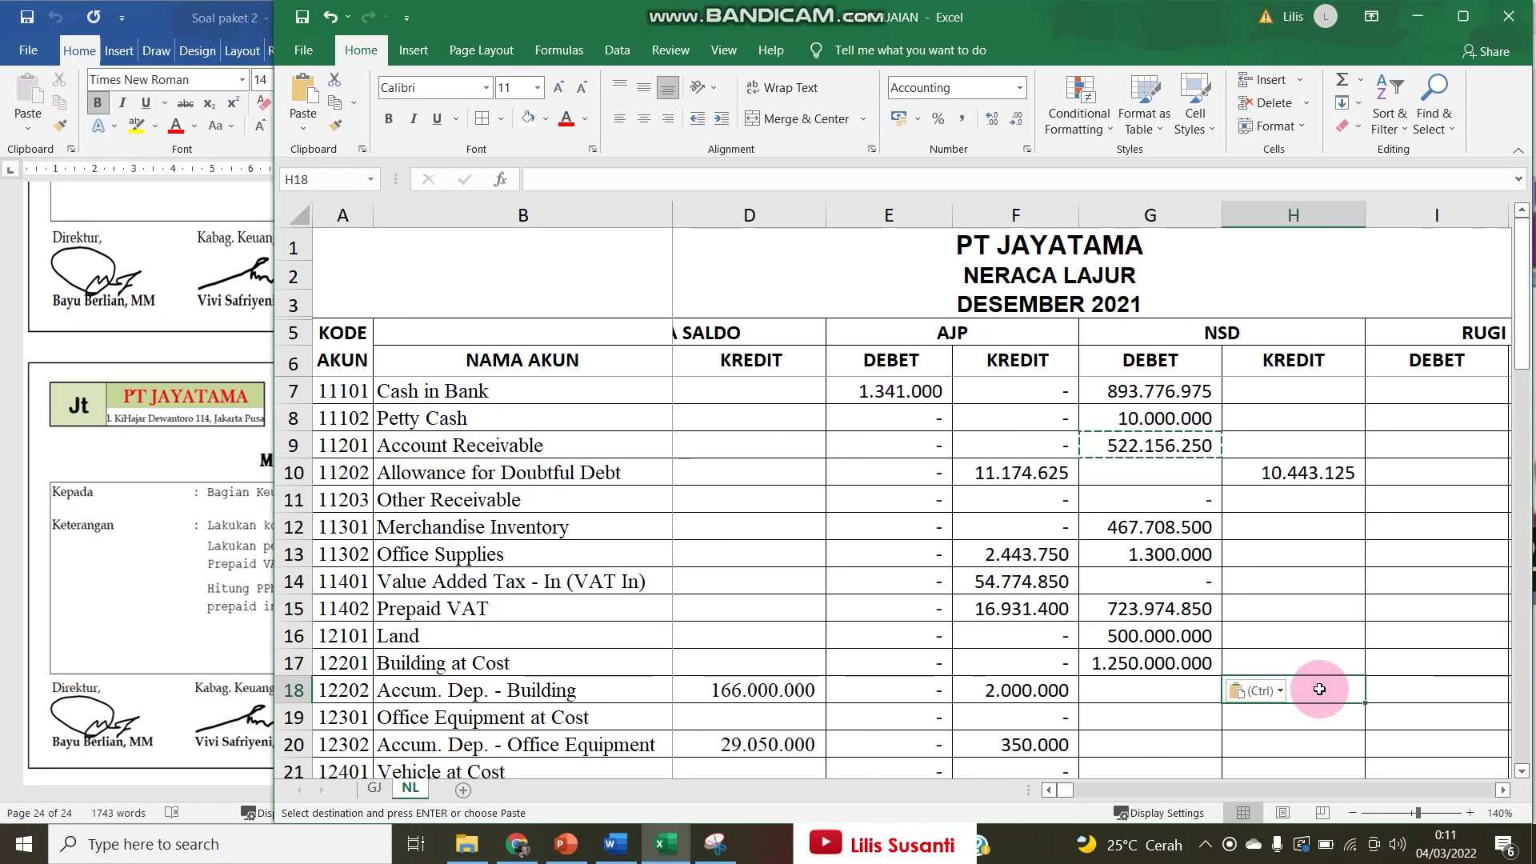
pyautogui.press('Up')
pyautogui.press('Up')
pyautogui.press('Up')
pyautogui.press('Up')
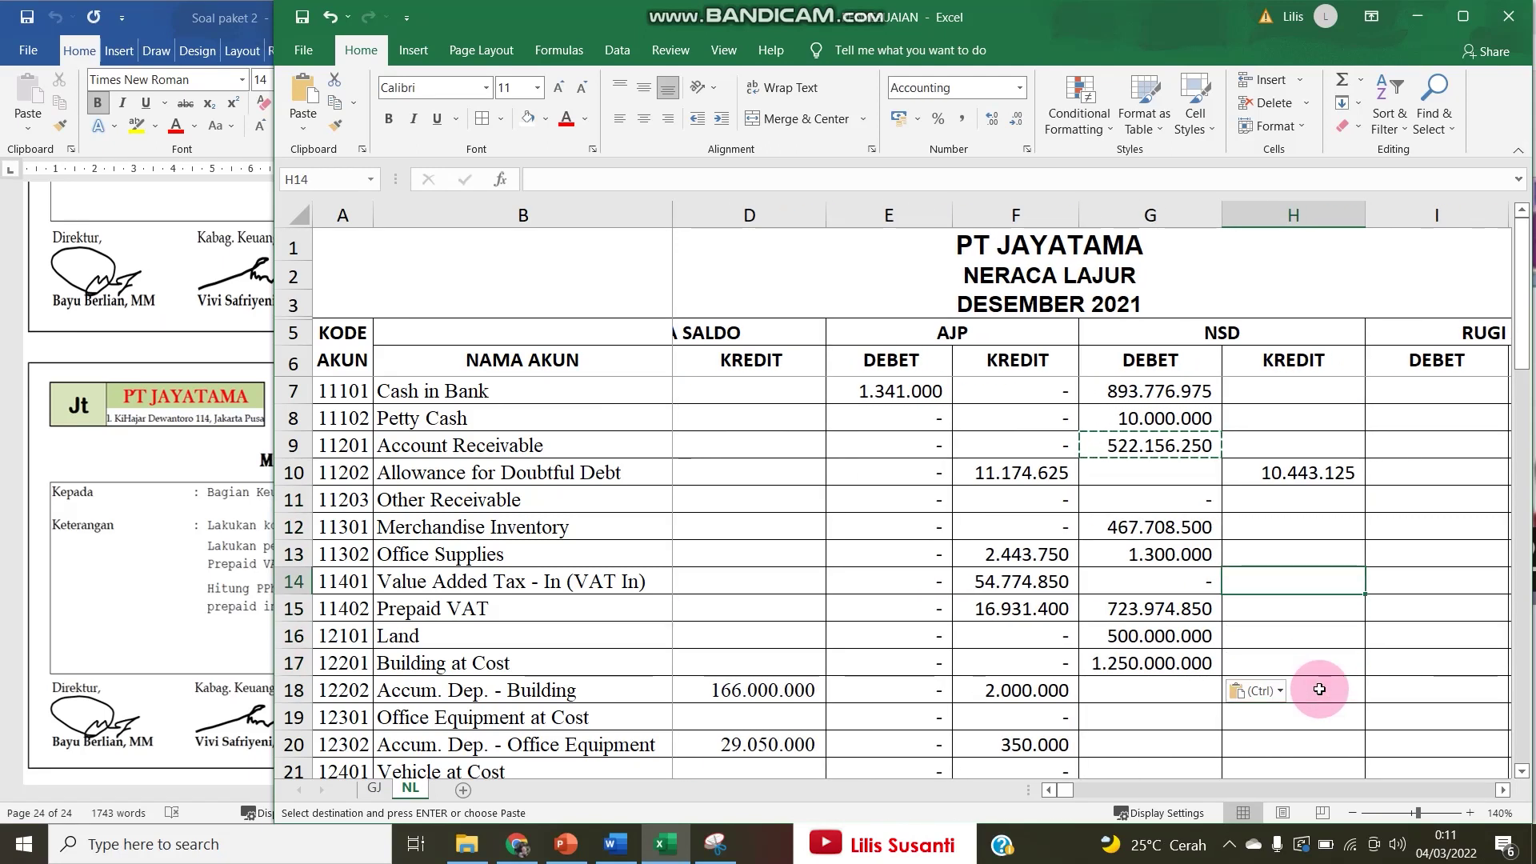
pyautogui.press('Down')
pyautogui.press('Down')
pyautogui.press('Down')
pyautogui.press('Down')
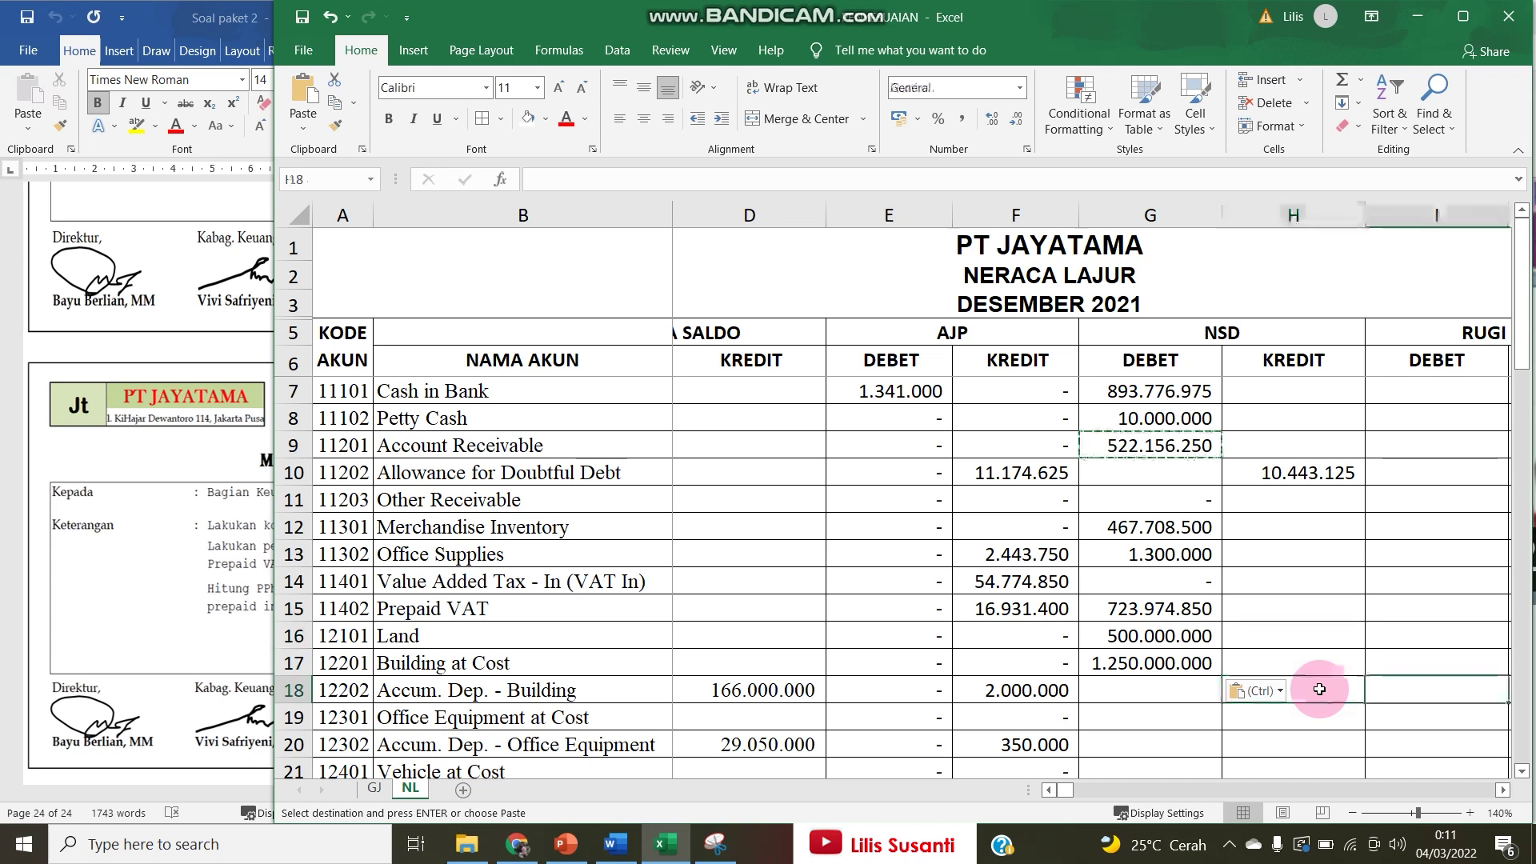
pyautogui.write('=')
pyautogui.press('Left')
pyautogui.press('Left')
pyautogui.press('Left')
pyautogui.press('Left')
pyautogui.press('Left')
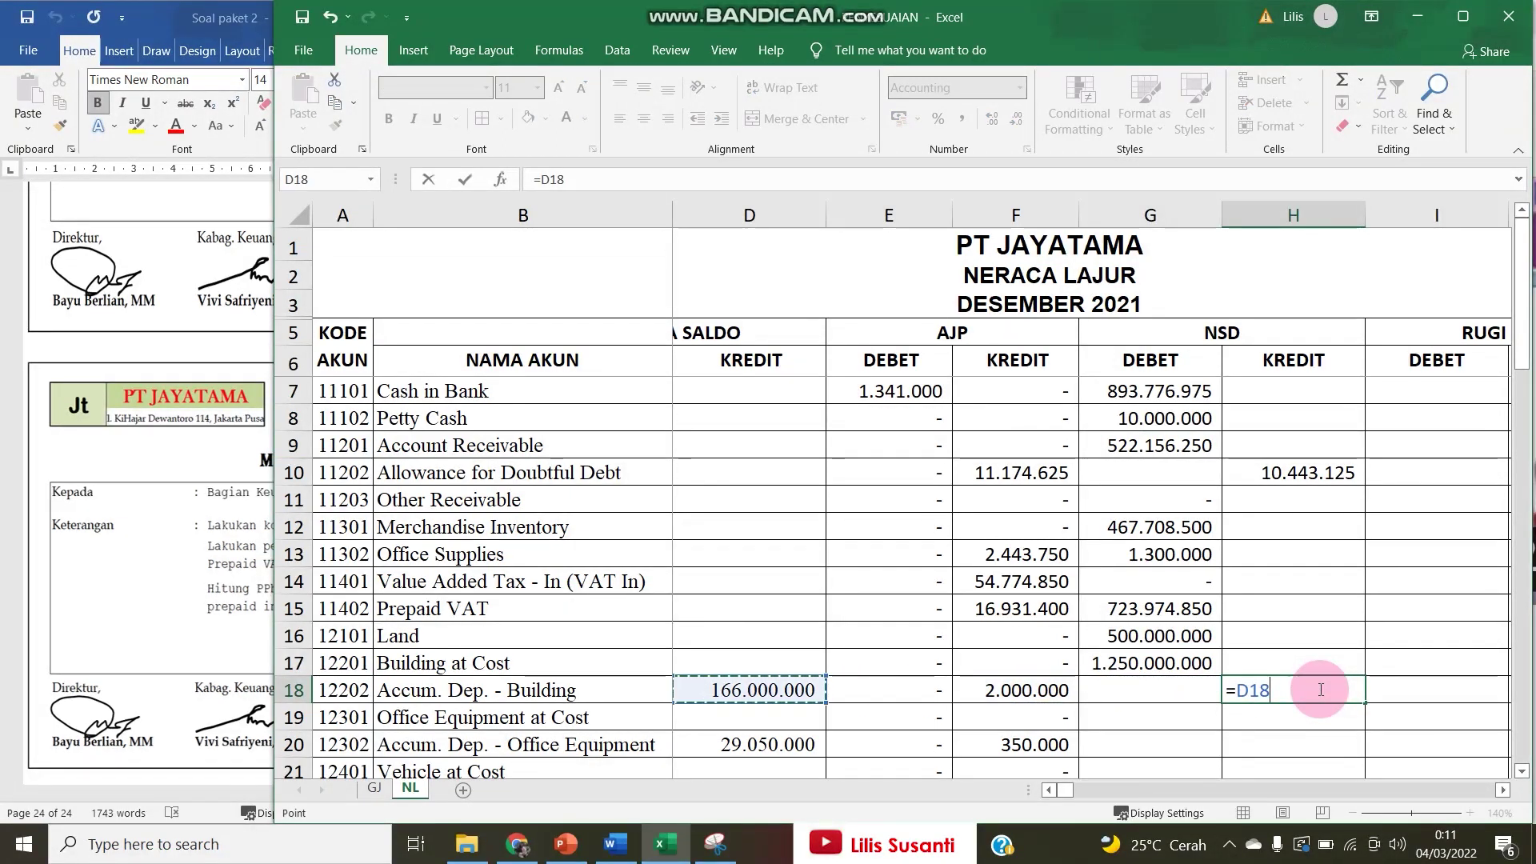
pyautogui.press('Right')
pyautogui.write('+')
pyautogui.press('Left')
pyautogui.press('Left')
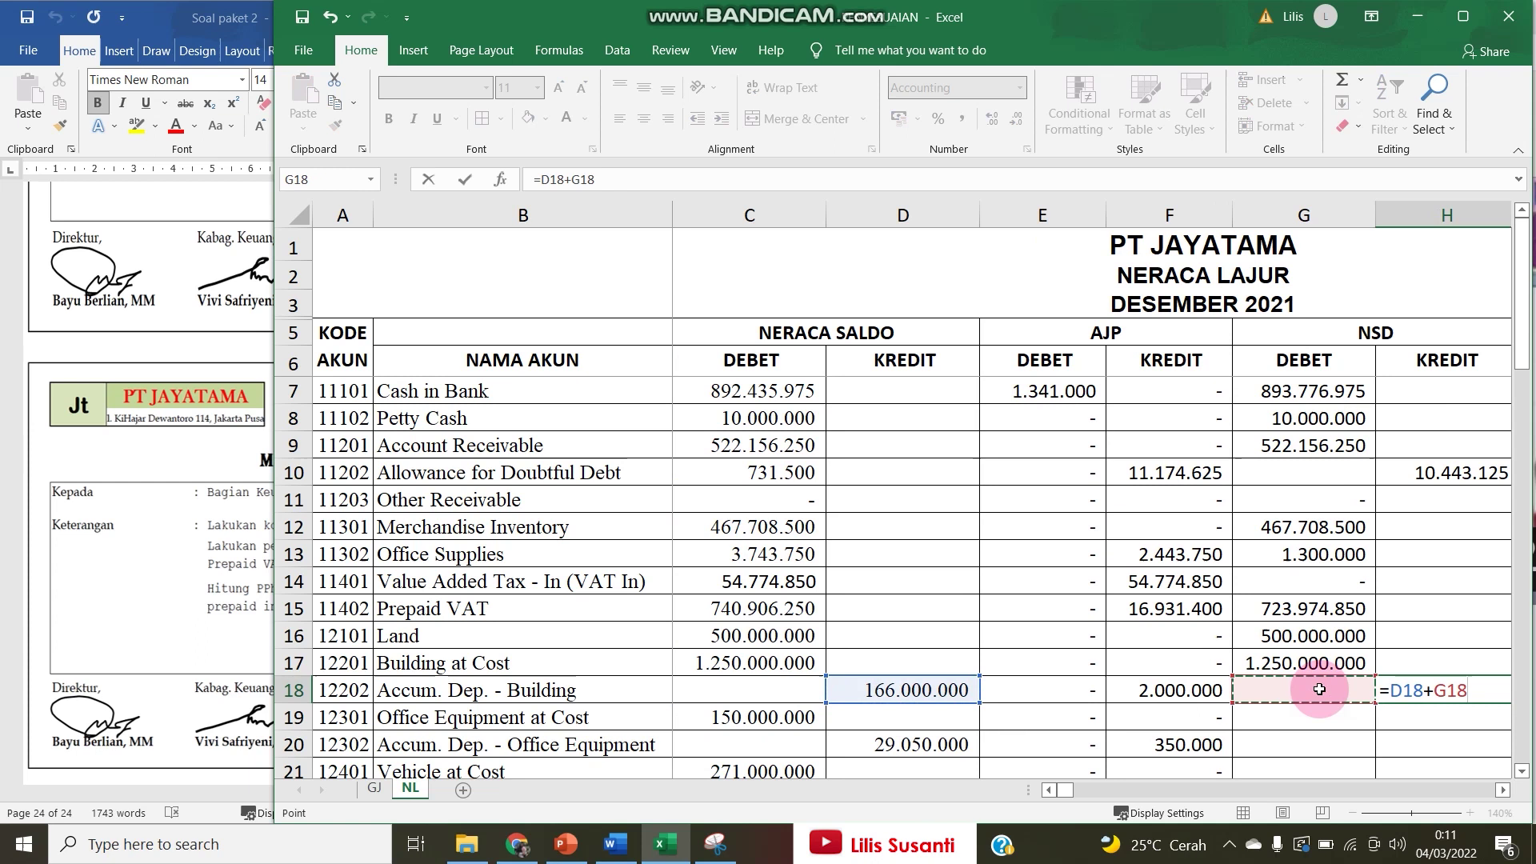
pyautogui.press('Return')
pyautogui.press('Return')
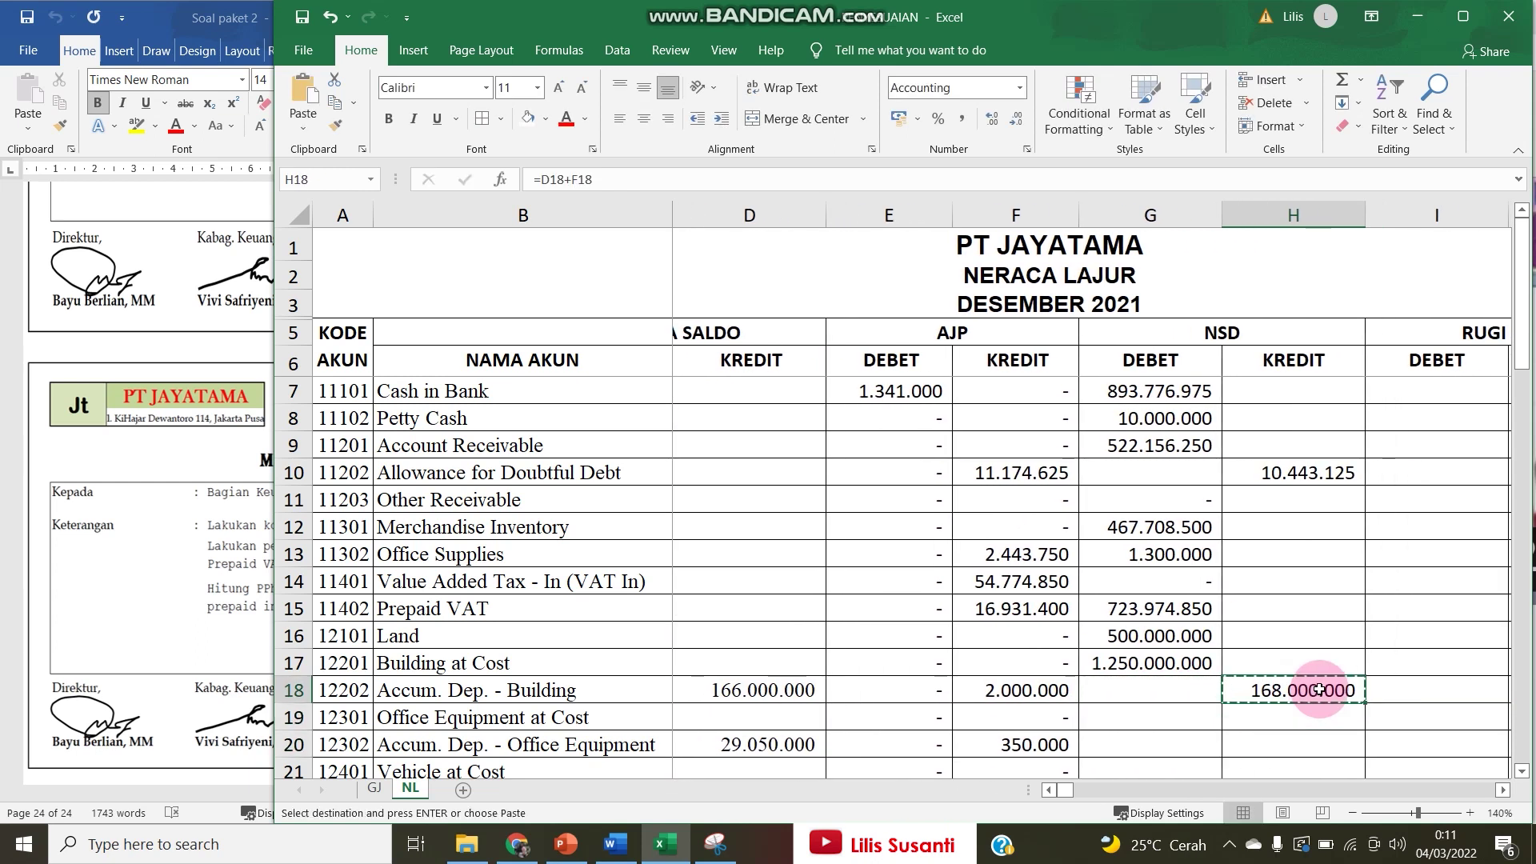
# Copy the H18 formula to H20, H22 and H24 for the other accumulated depreciation accounts and Accrued Expense.
pyautogui.click(1280, 745)
pyautogui.hotkey('ctrl', 'v')
pyautogui.scroll(-2, 1283, 720)
pyautogui.click(1285, 633)
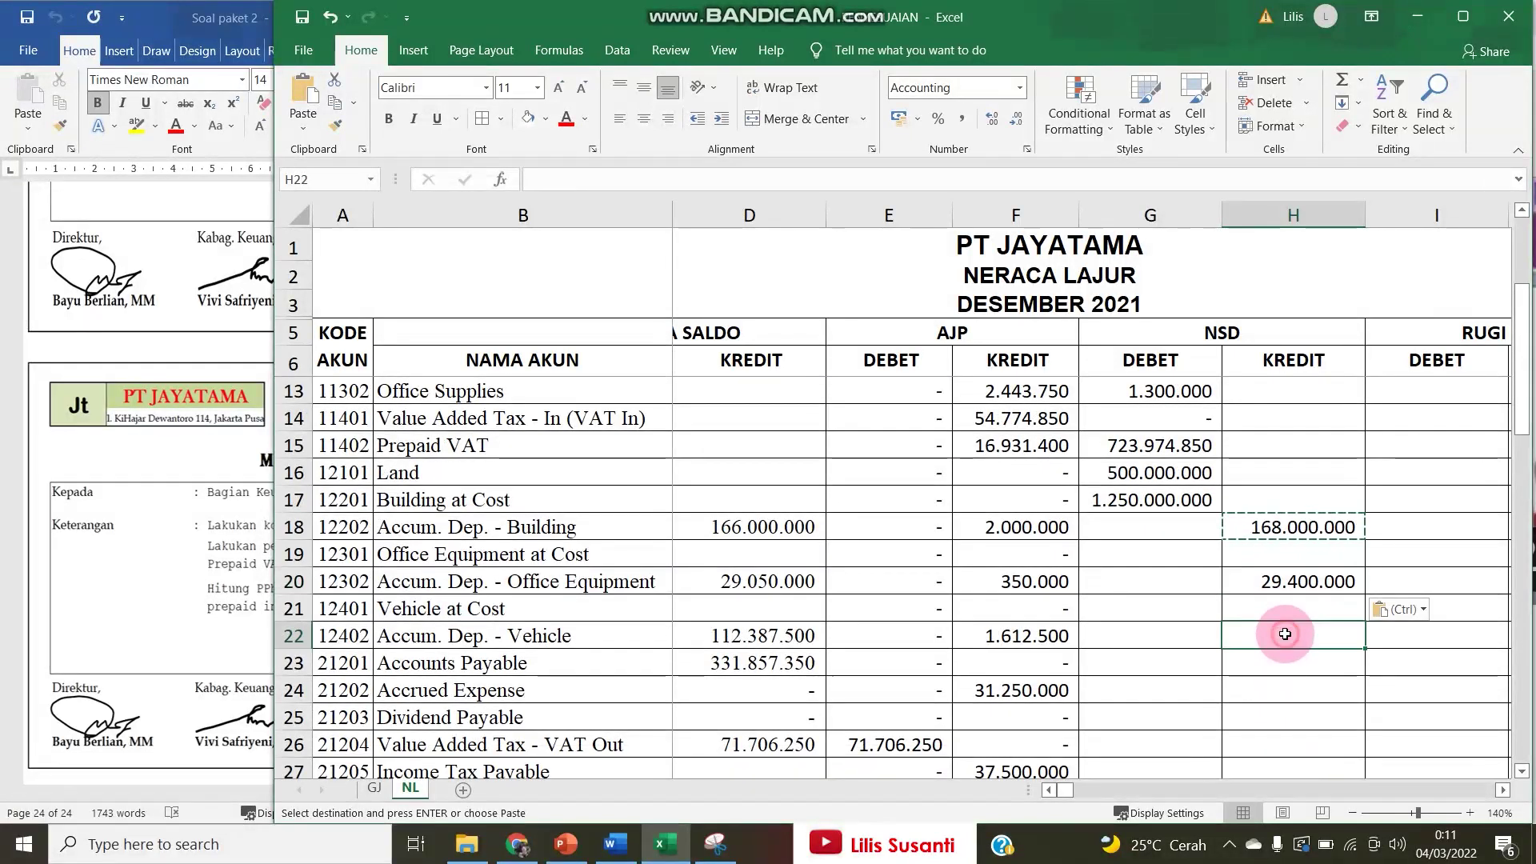
pyautogui.click(1279, 692)
pyautogui.hotkey('ctrl', 'v')
# Copy the G17 formula to G19 and G21 as the NSD debits for Office Equipment and Vehicle at Cost.
pyautogui.click(1161, 498)
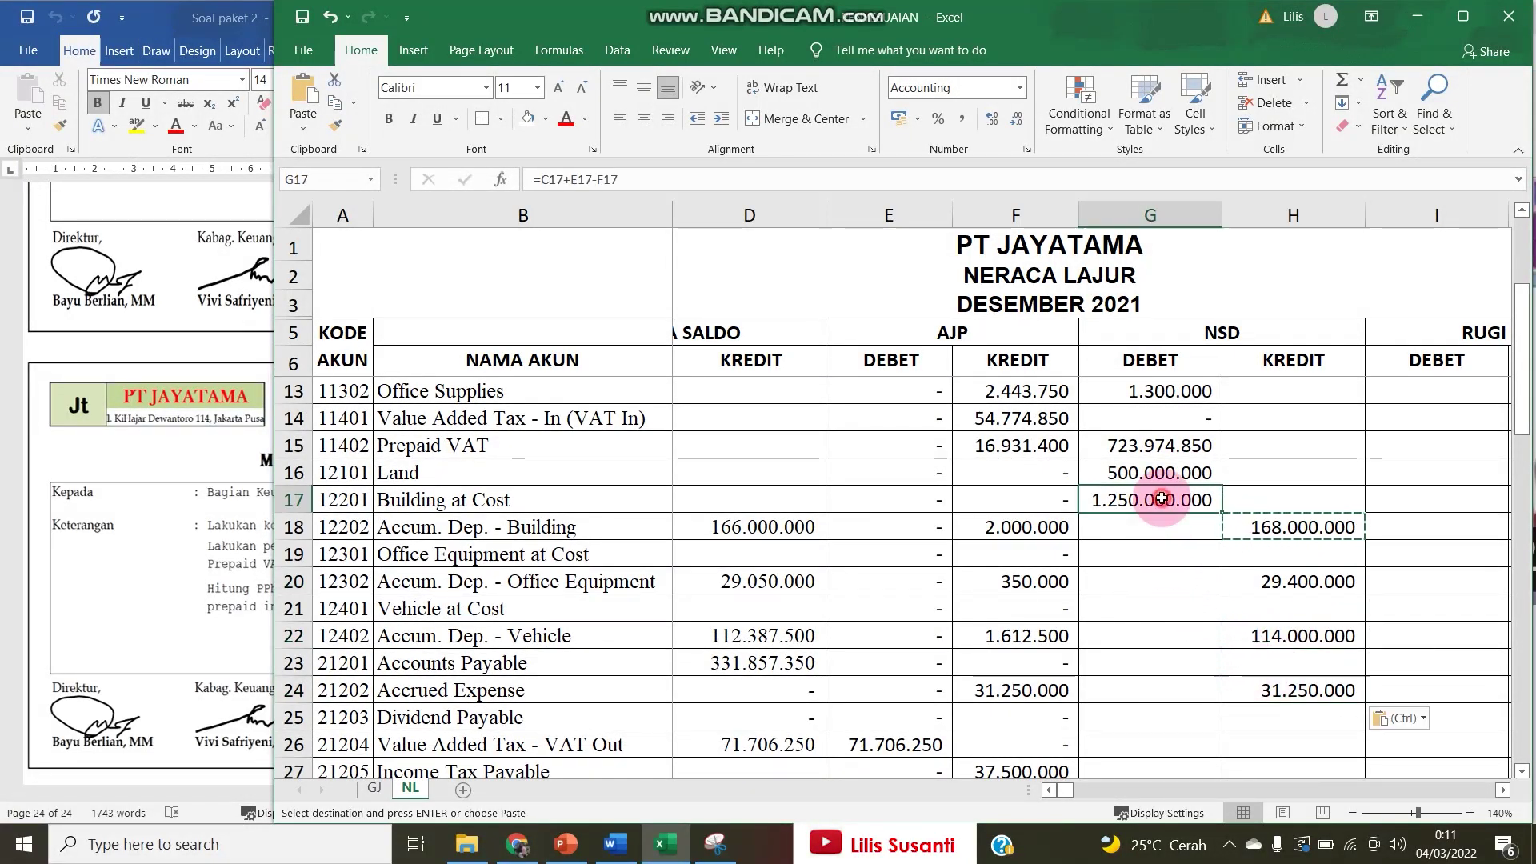
pyautogui.hotkey('ctrl', 'c')
pyautogui.click(1151, 555)
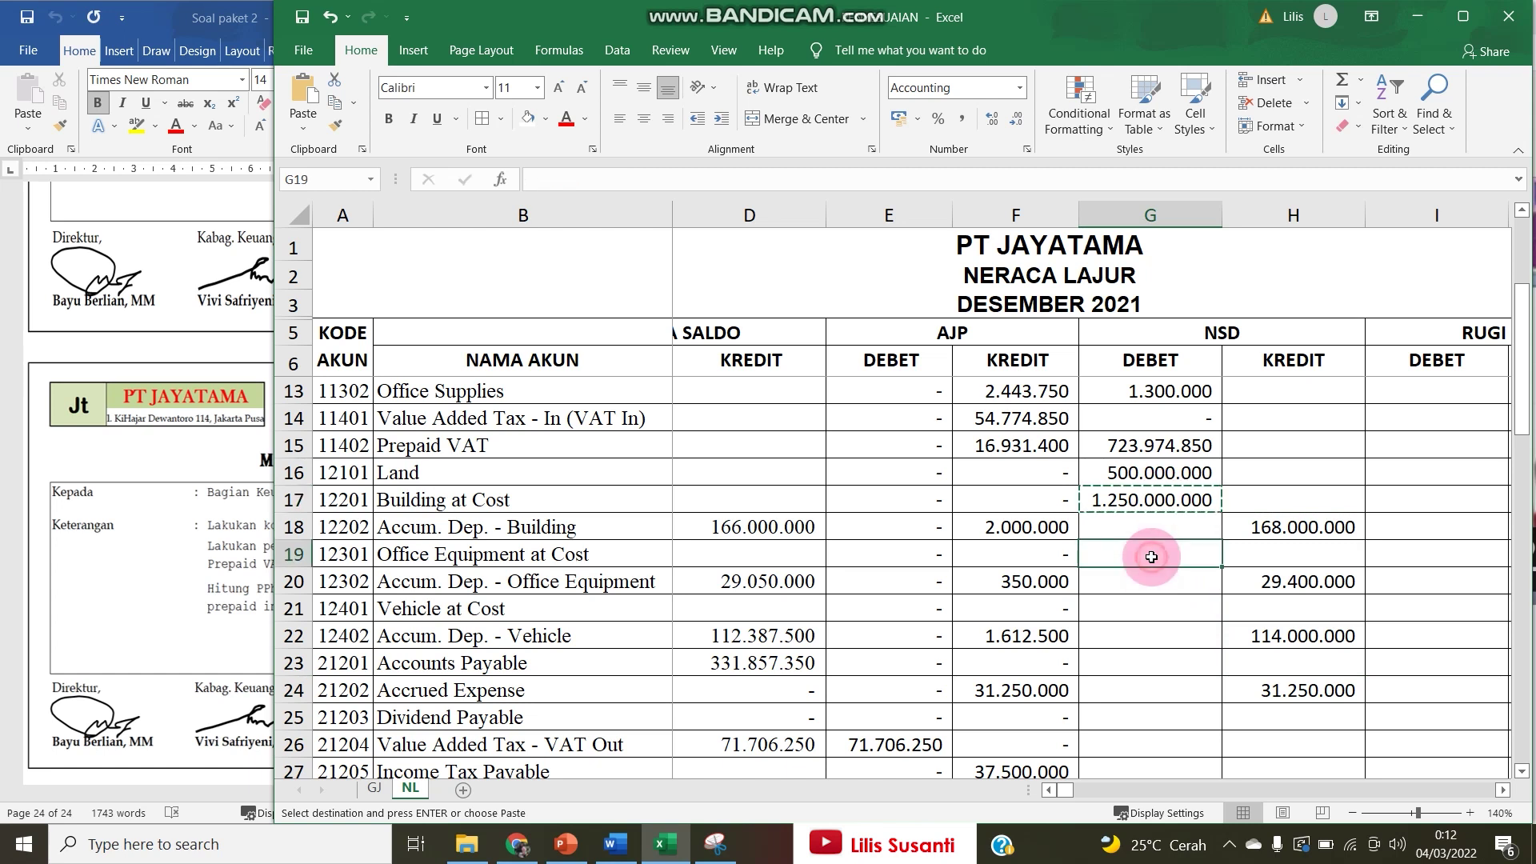
pyautogui.hotkey('ctrl', 'v')
pyautogui.click(1149, 608)
pyautogui.hotkey('ctrl', 'v')
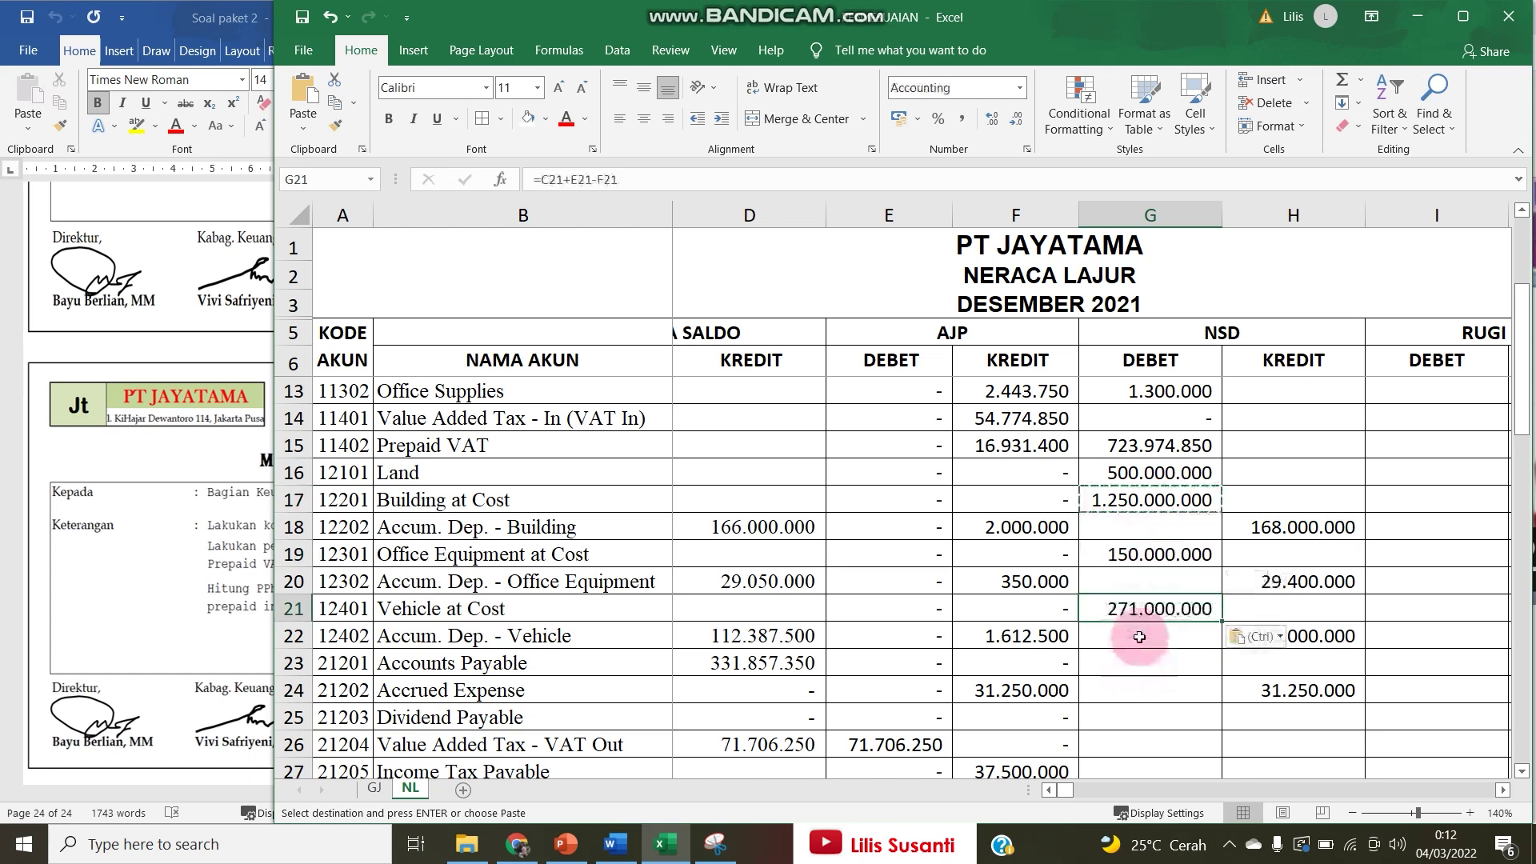
pyautogui.click(1136, 664)
pyautogui.hotkey('ctrl', 'v')
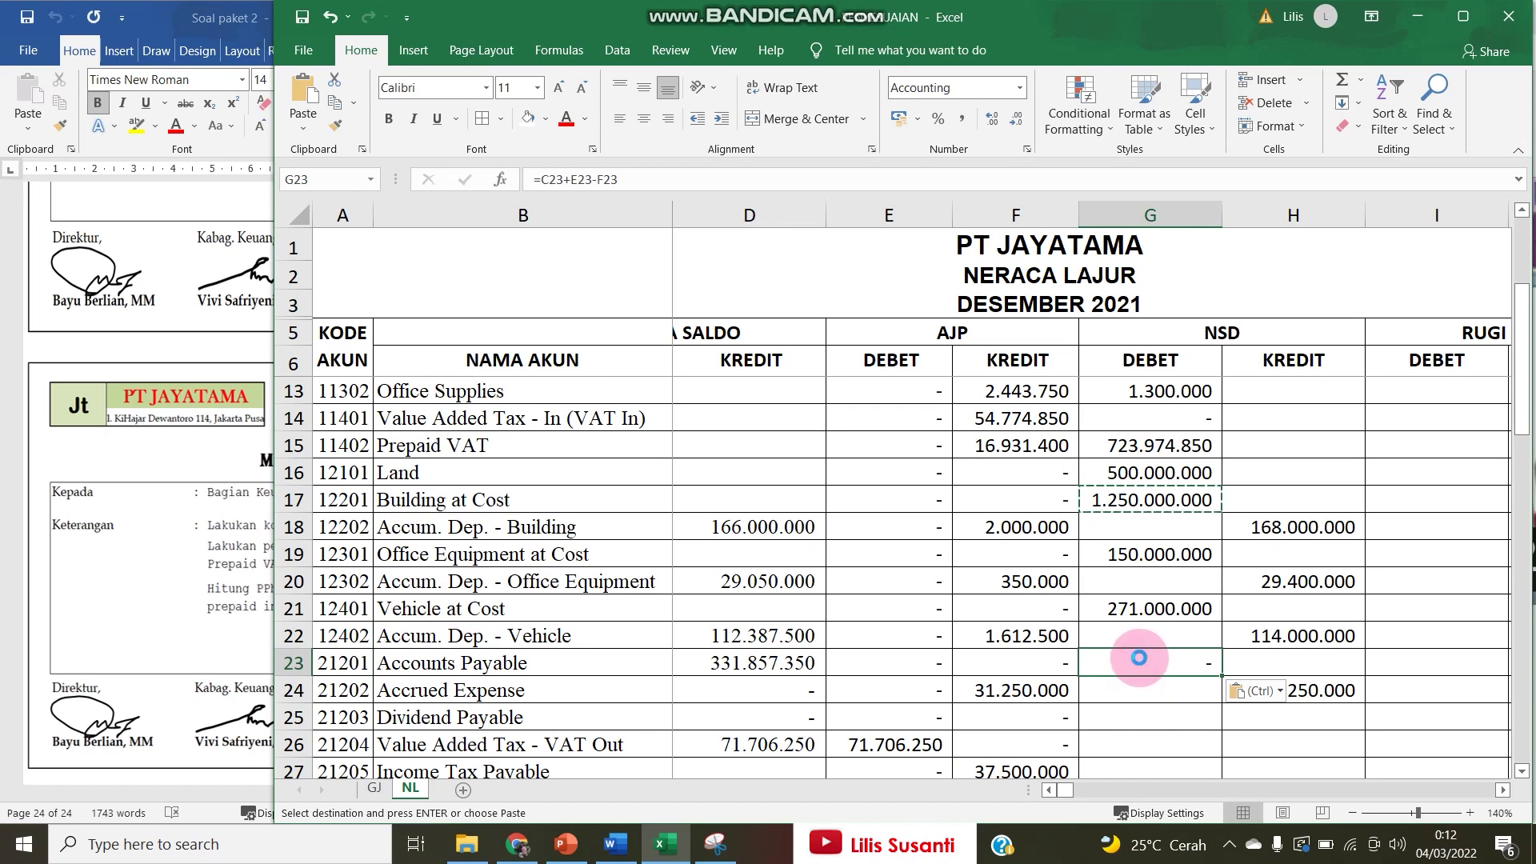
pyautogui.press('Delete')
# Enter =D23 in H23 as the NSD credit balance for Accounts Payable.
pyautogui.press('Right')
pyautogui.write('=')
pyautogui.press('Left')
pyautogui.press('Left')
pyautogui.press('Left')
pyautogui.press('Left')
pyautogui.press('Left')
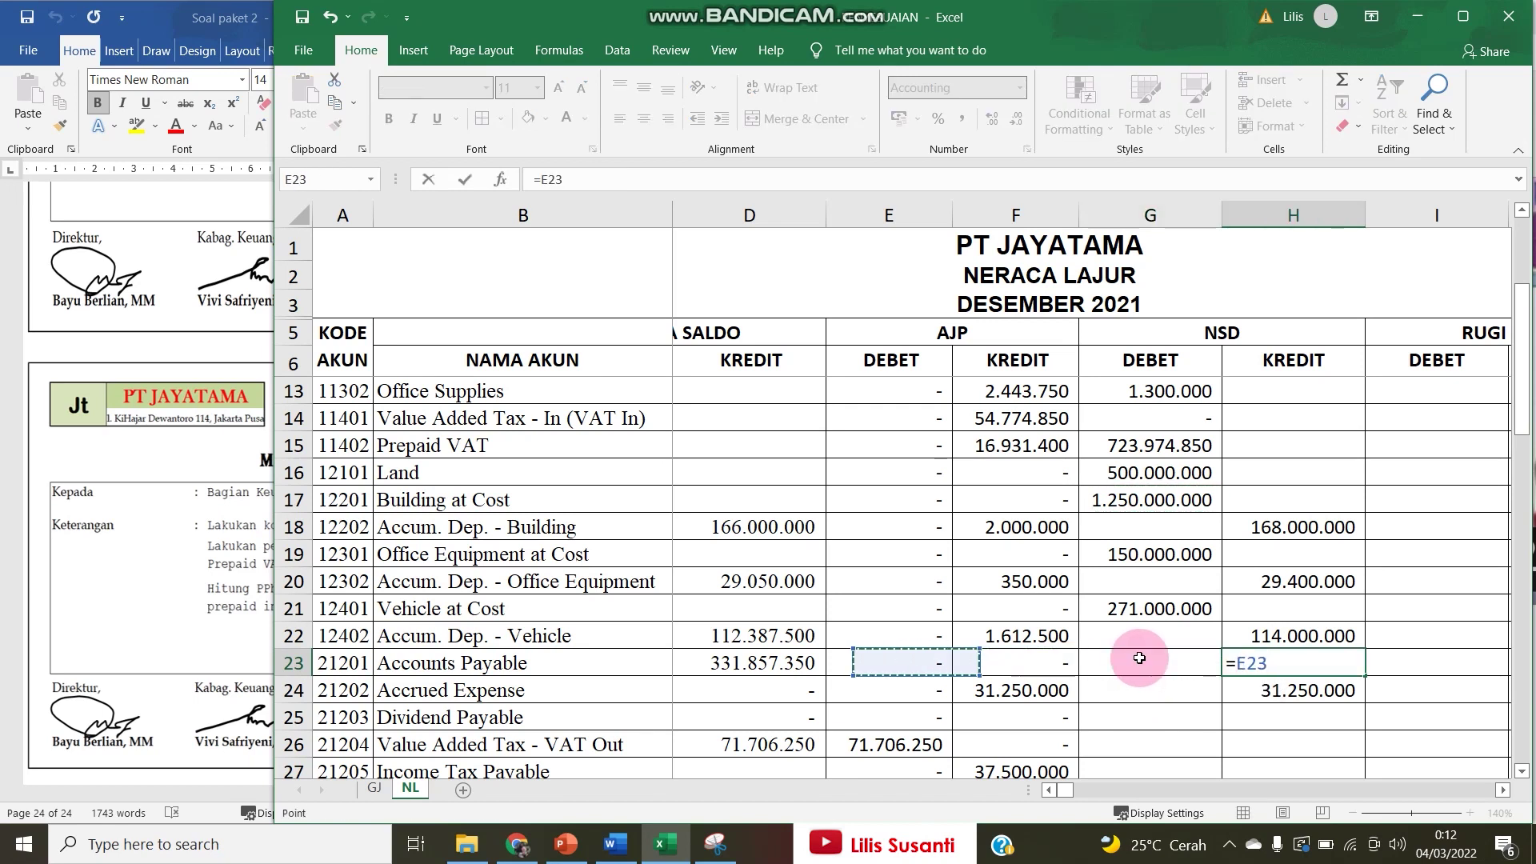
pyautogui.press('Right')
pyautogui.press('Return')
pyautogui.press('Left')
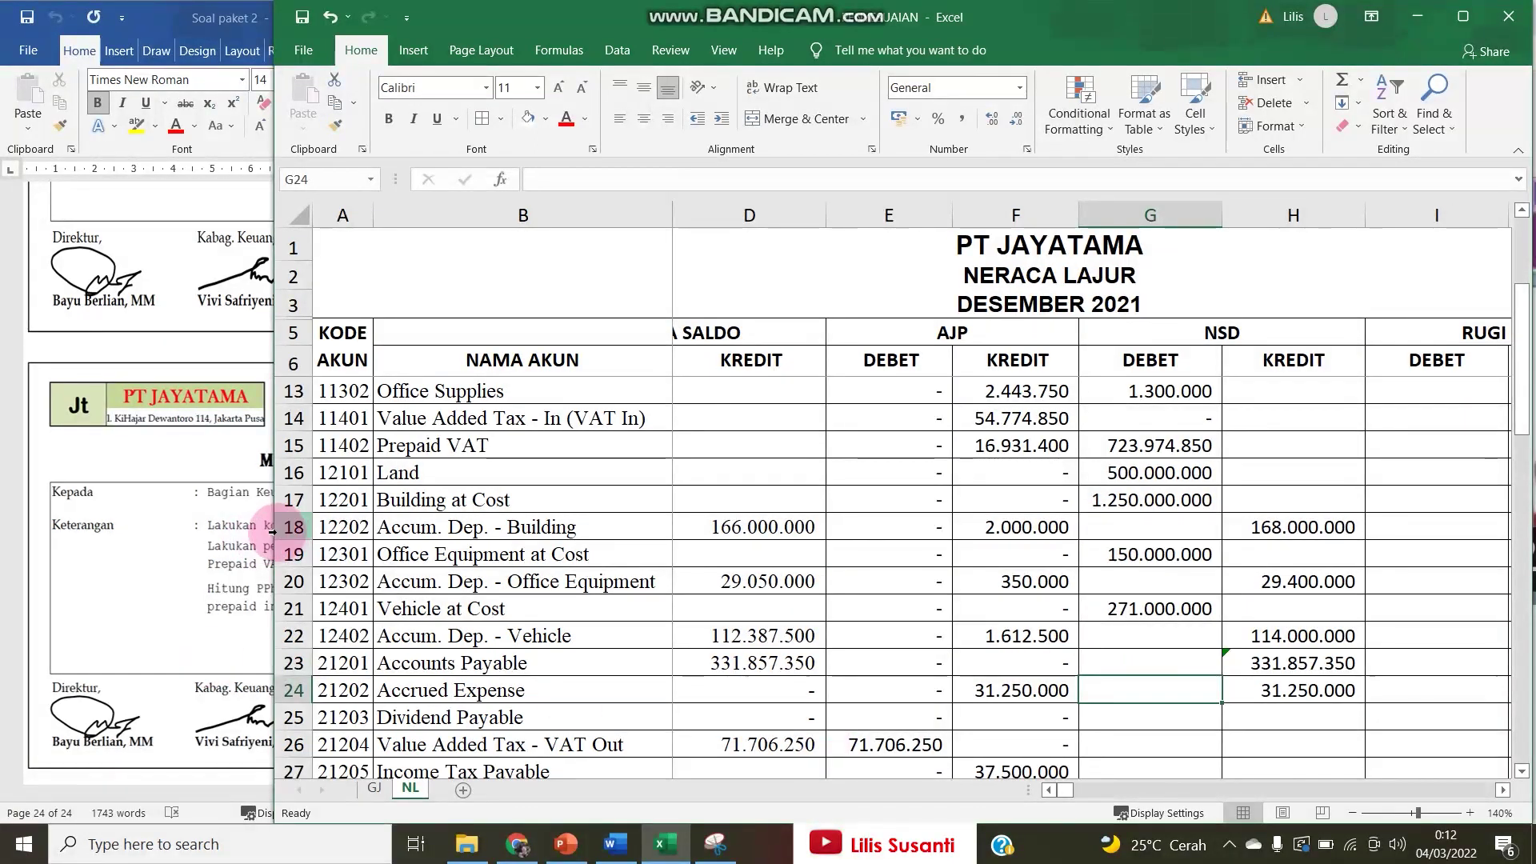
# Widen the worksheet window and enter =D26-E26 in G26 as the NSD balance for Value Added Tax - VAT Out.
pyautogui.moveTo(269, 531); pyautogui.dragTo(68, 528)
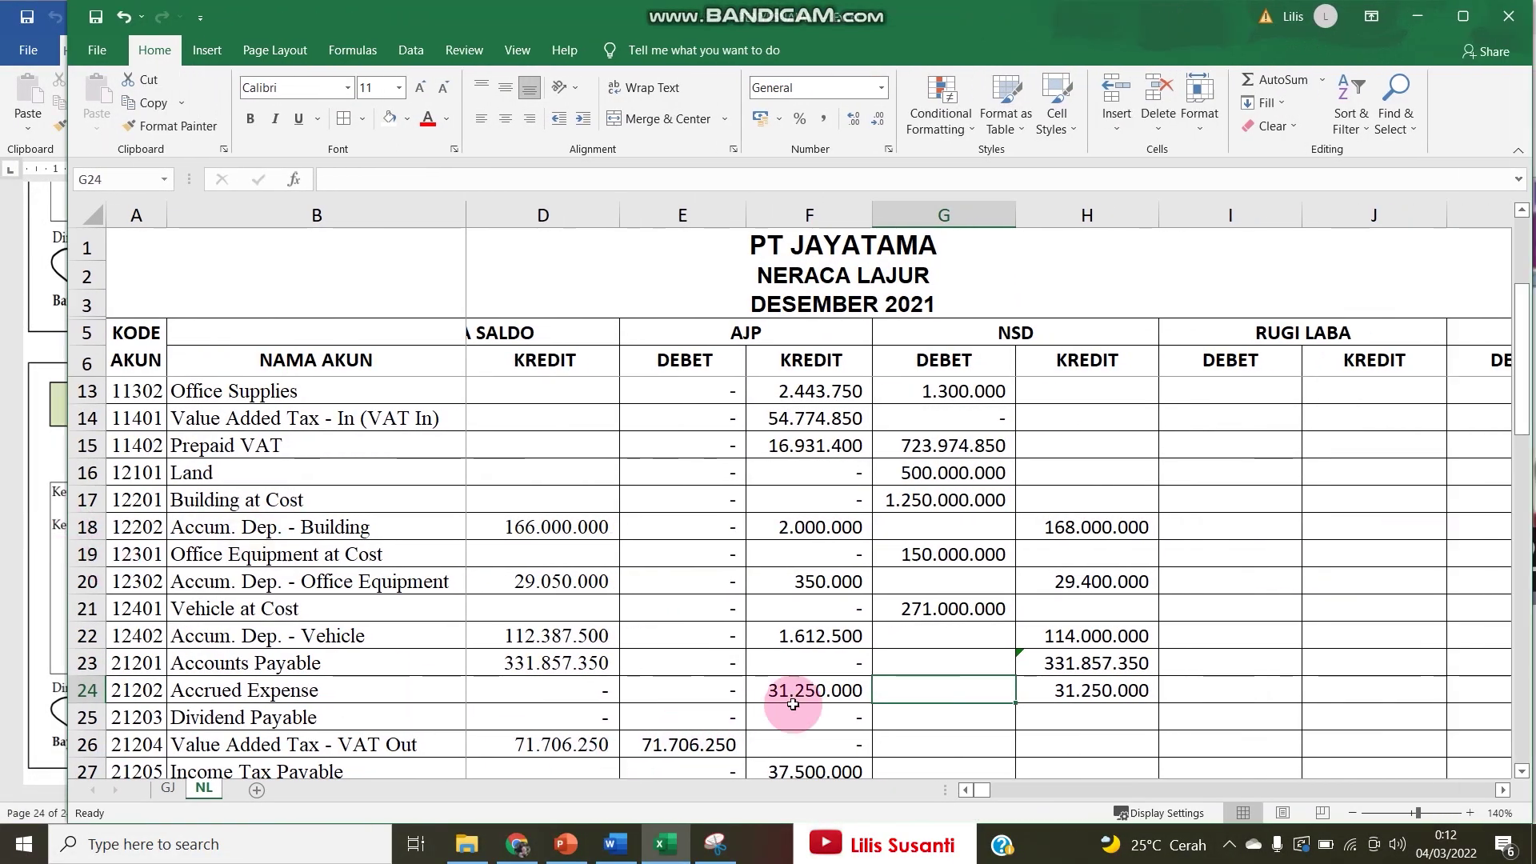
pyautogui.click(1053, 669)
pyautogui.press('Down')
pyautogui.press('Down')
pyautogui.press('Down')
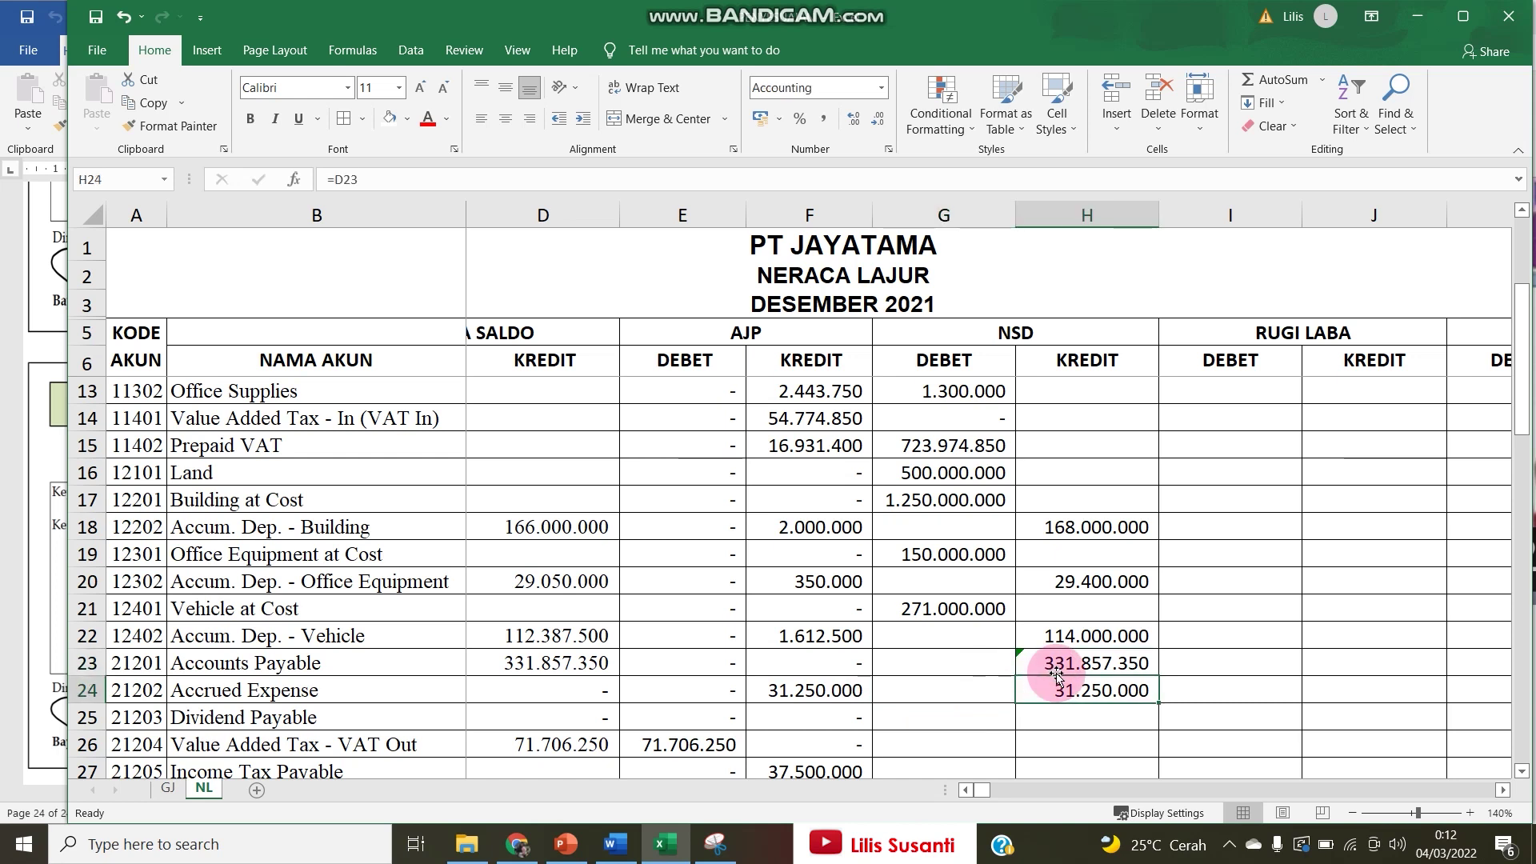
pyautogui.press('Left')
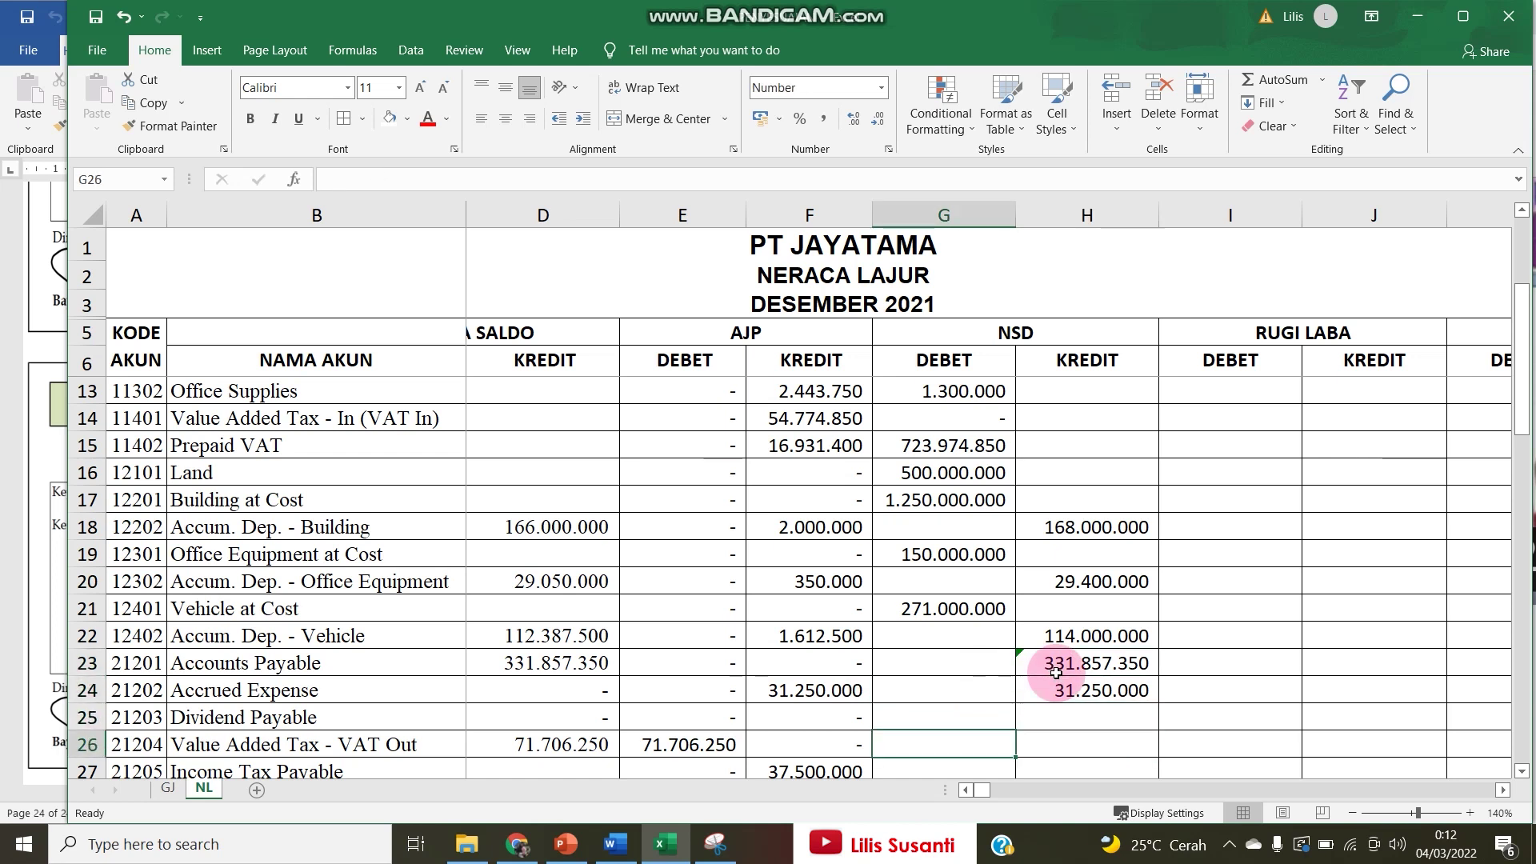
pyautogui.write('=')
pyautogui.press('Left')
pyautogui.press('Left')
pyautogui.press('Left')
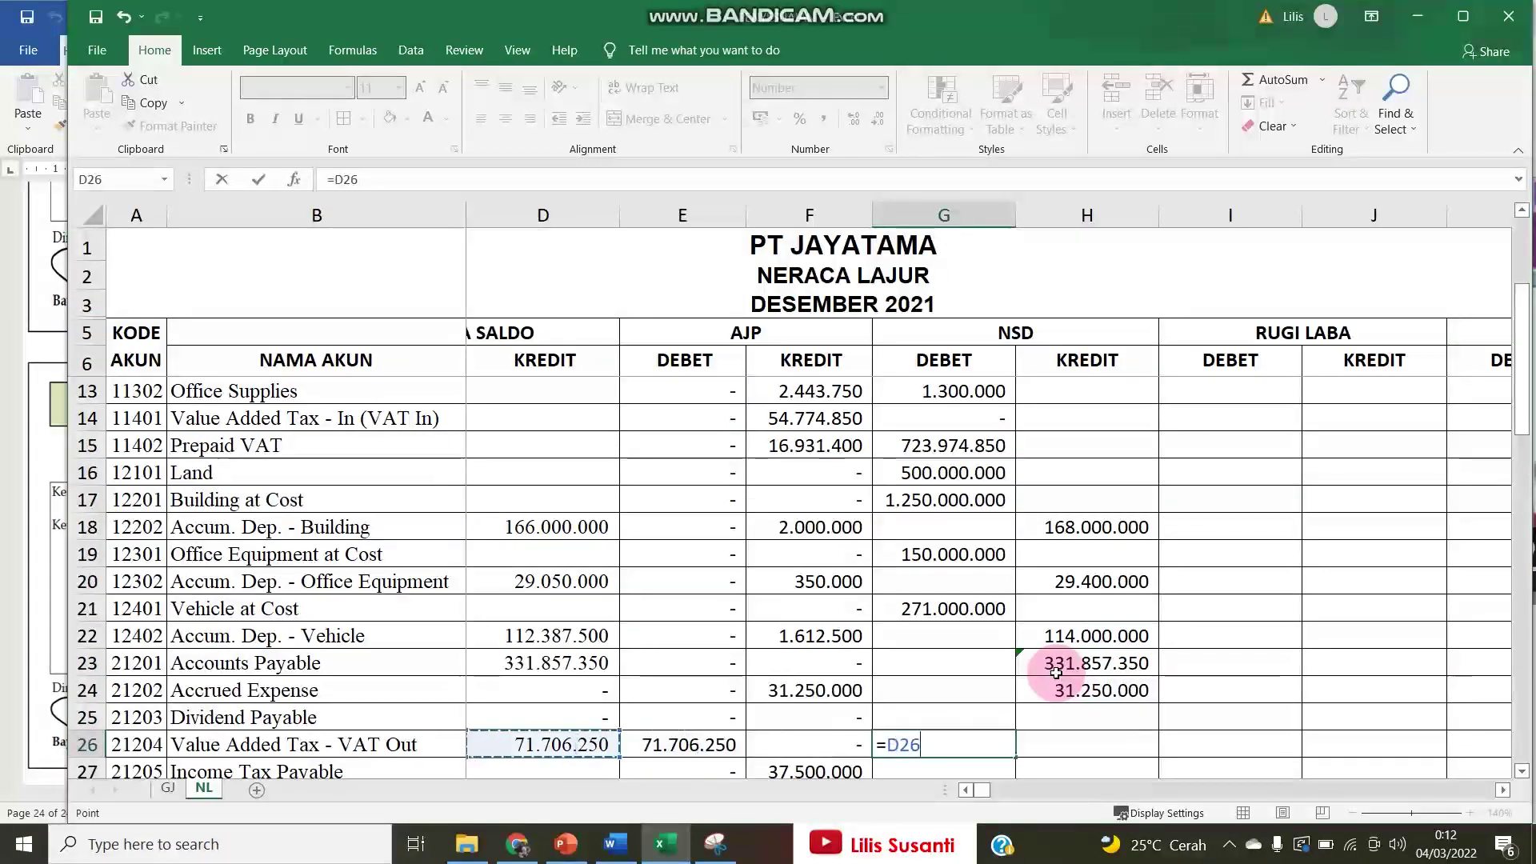
pyautogui.write('-')
pyautogui.press('Left')
pyautogui.press('Left')
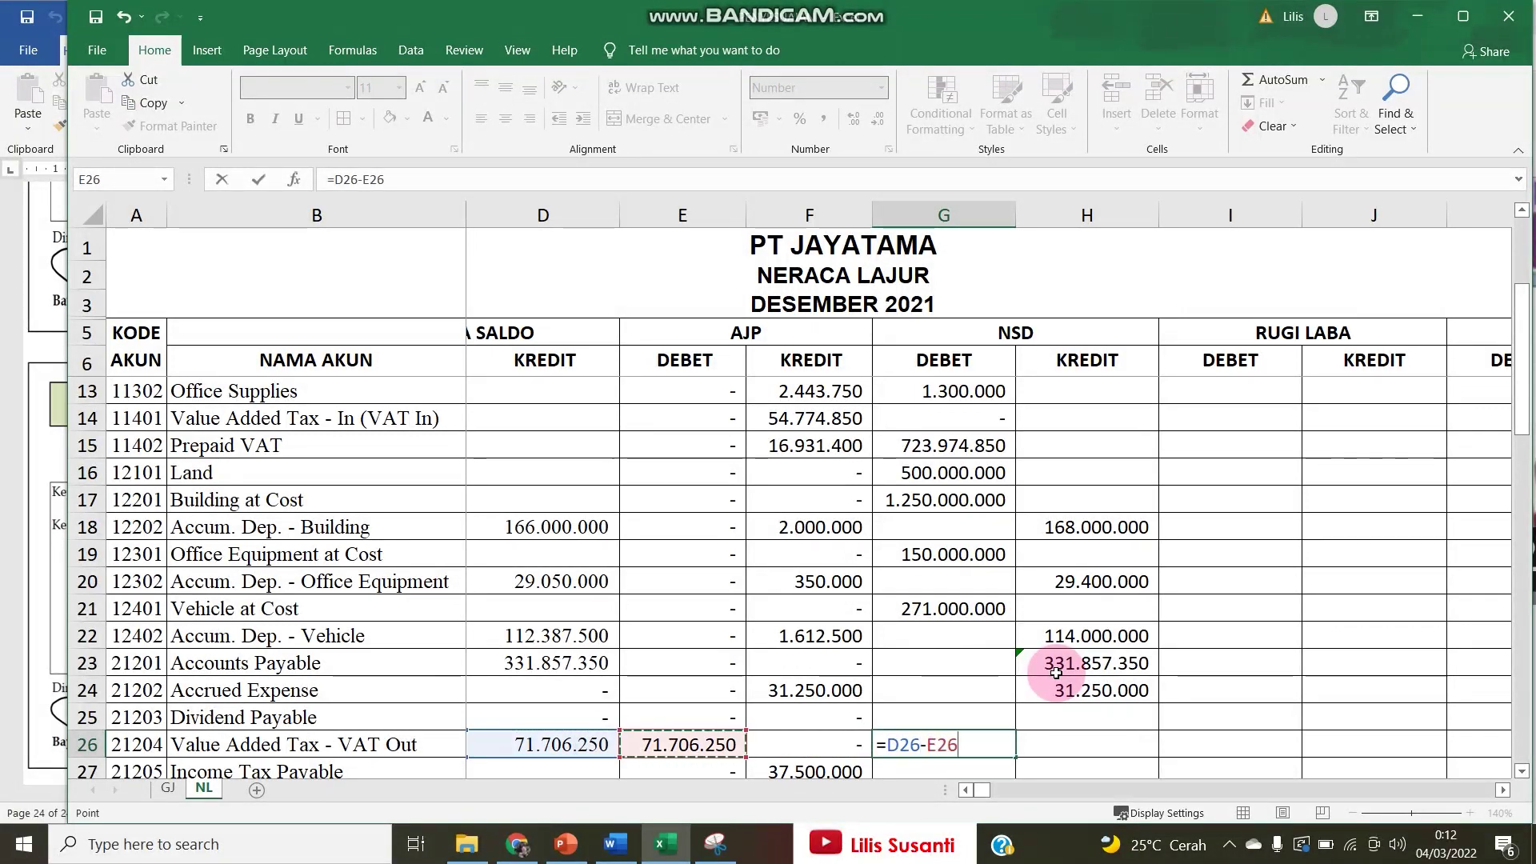
pyautogui.press('Return')
# Enter =F27 in H27 as the NSD credit balance for Income Tax Payable.
pyautogui.press('Up')
pyautogui.press('Left')
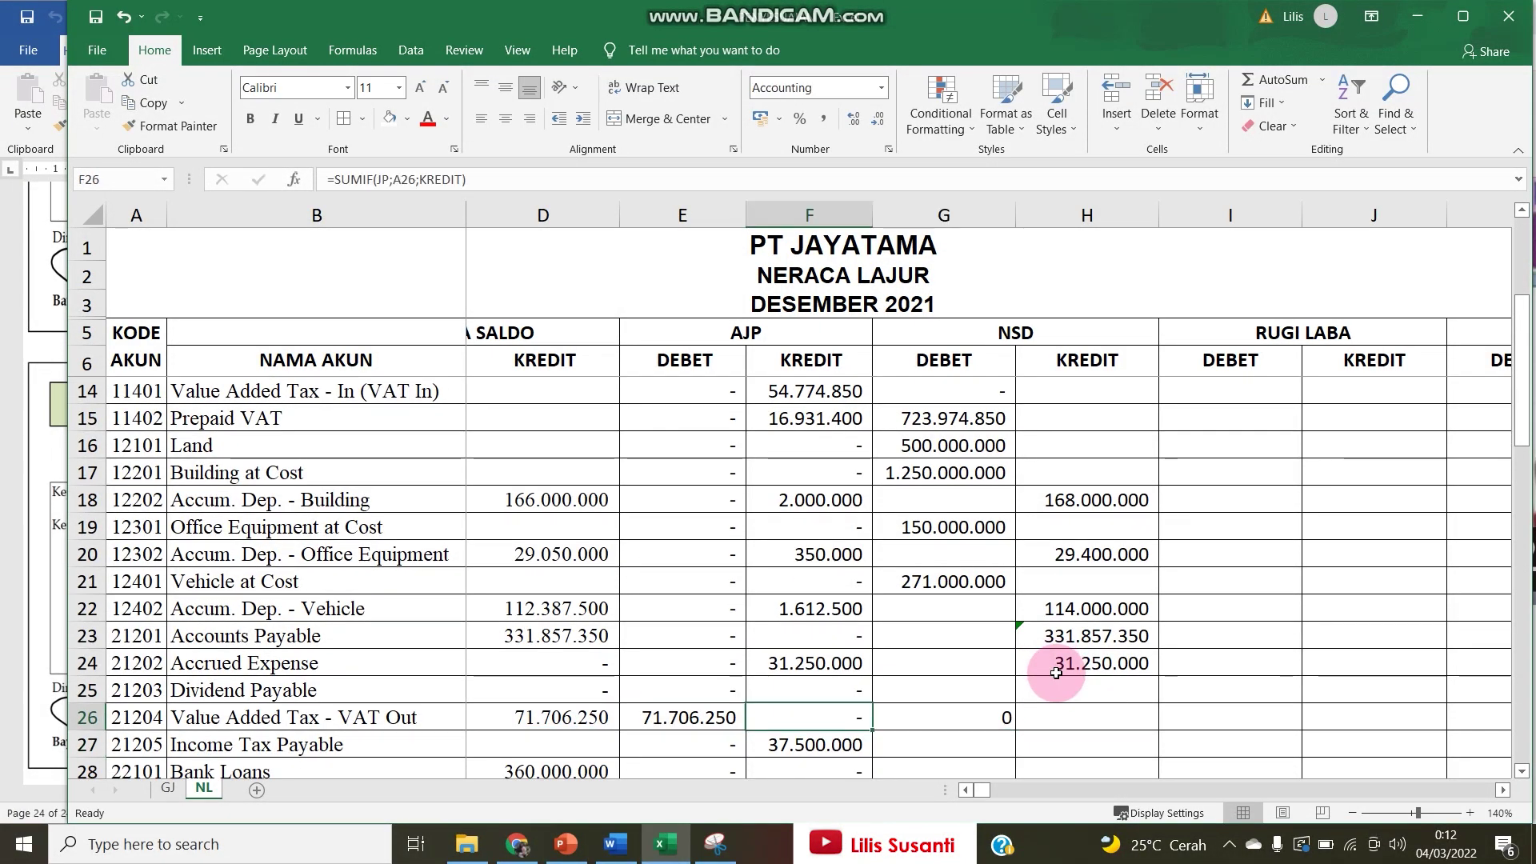
pyautogui.press('Left')
pyautogui.press('Right')
pyautogui.press('Left')
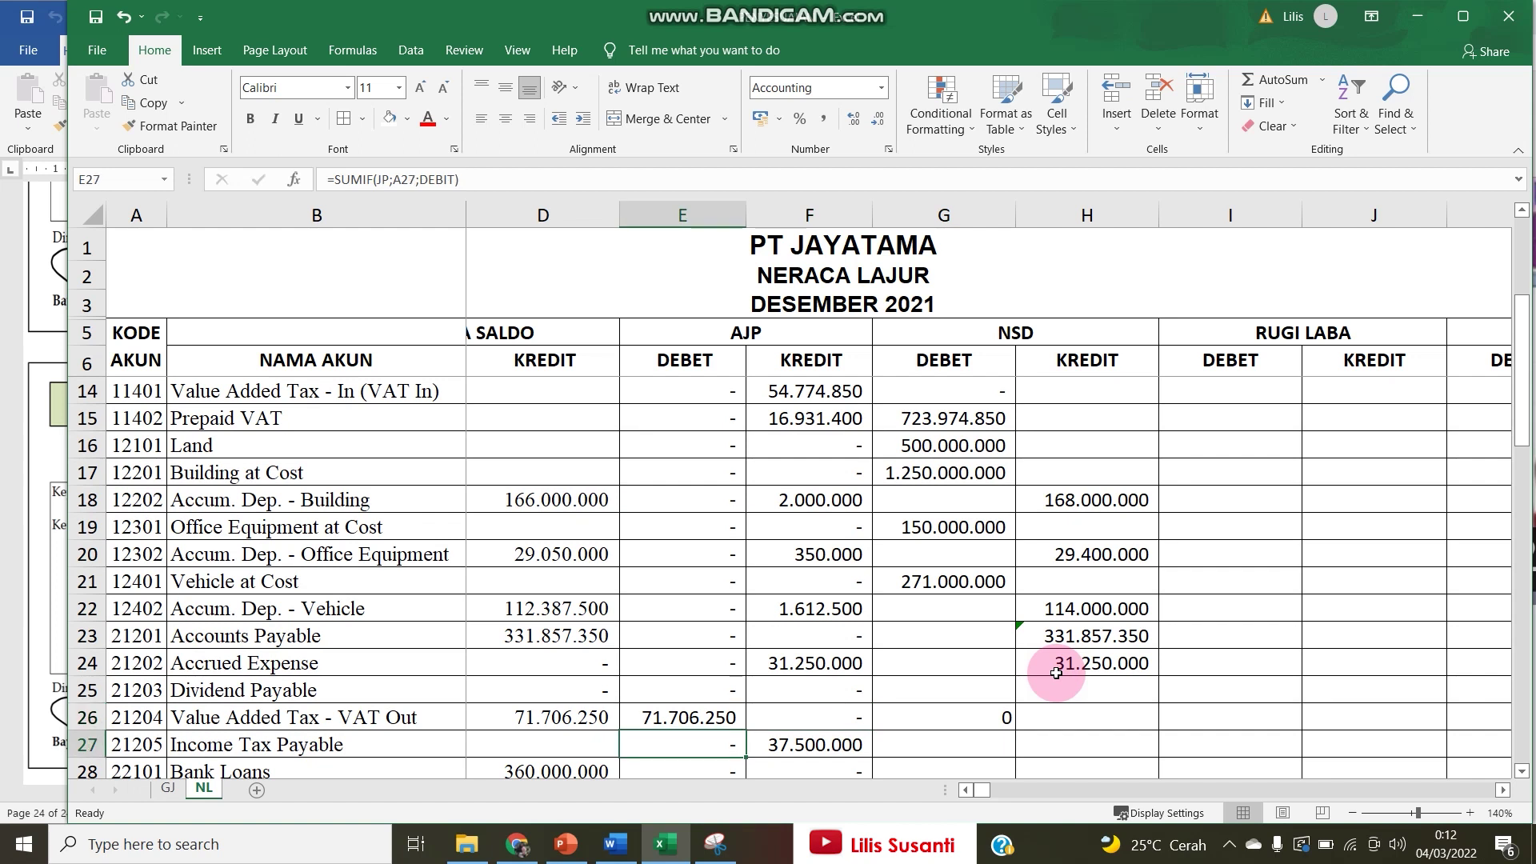
pyautogui.scroll(-1, 1055, 673)
pyautogui.press('Right')
pyautogui.press('Right')
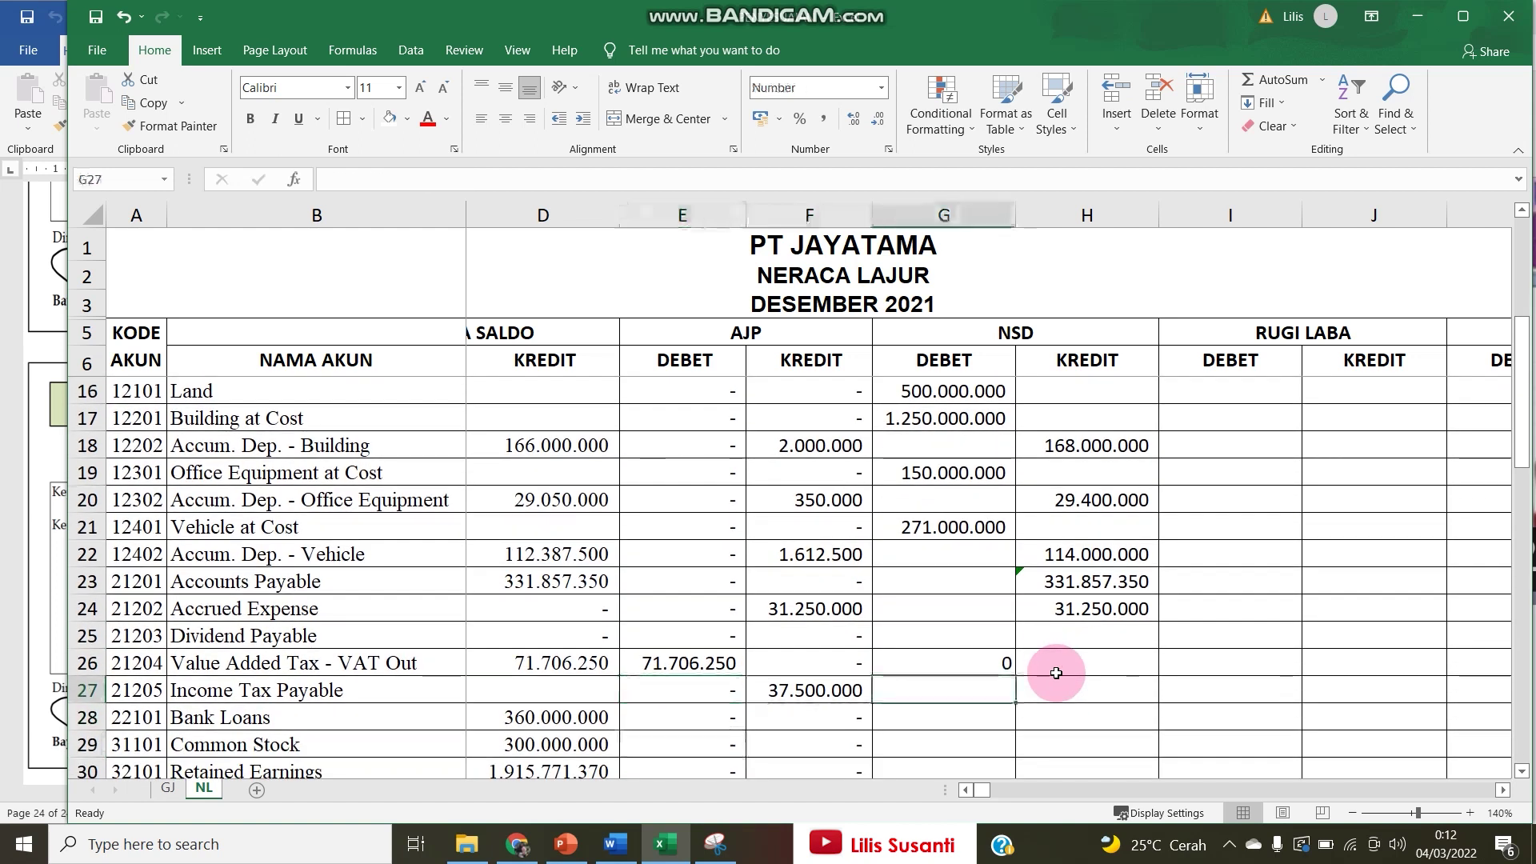
pyautogui.press('Right')
pyautogui.write('=')
pyautogui.press('Left')
pyautogui.press('Left')
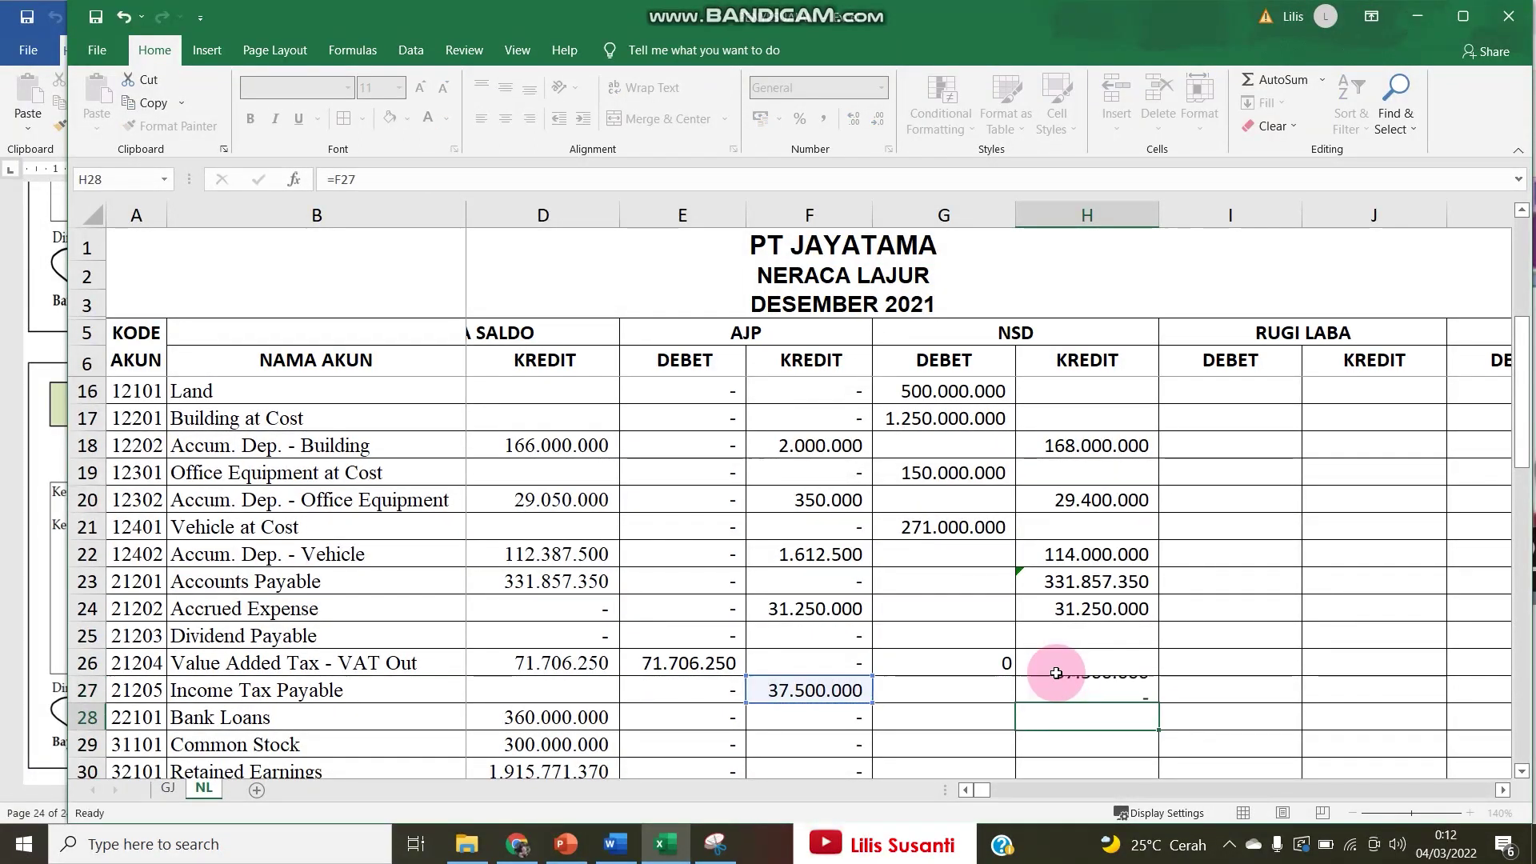
pyautogui.press('Return')
# Fill the AJP debit and credit columns E and F with yellow.
pyautogui.moveTo(757, 215); pyautogui.dragTo(696, 216)
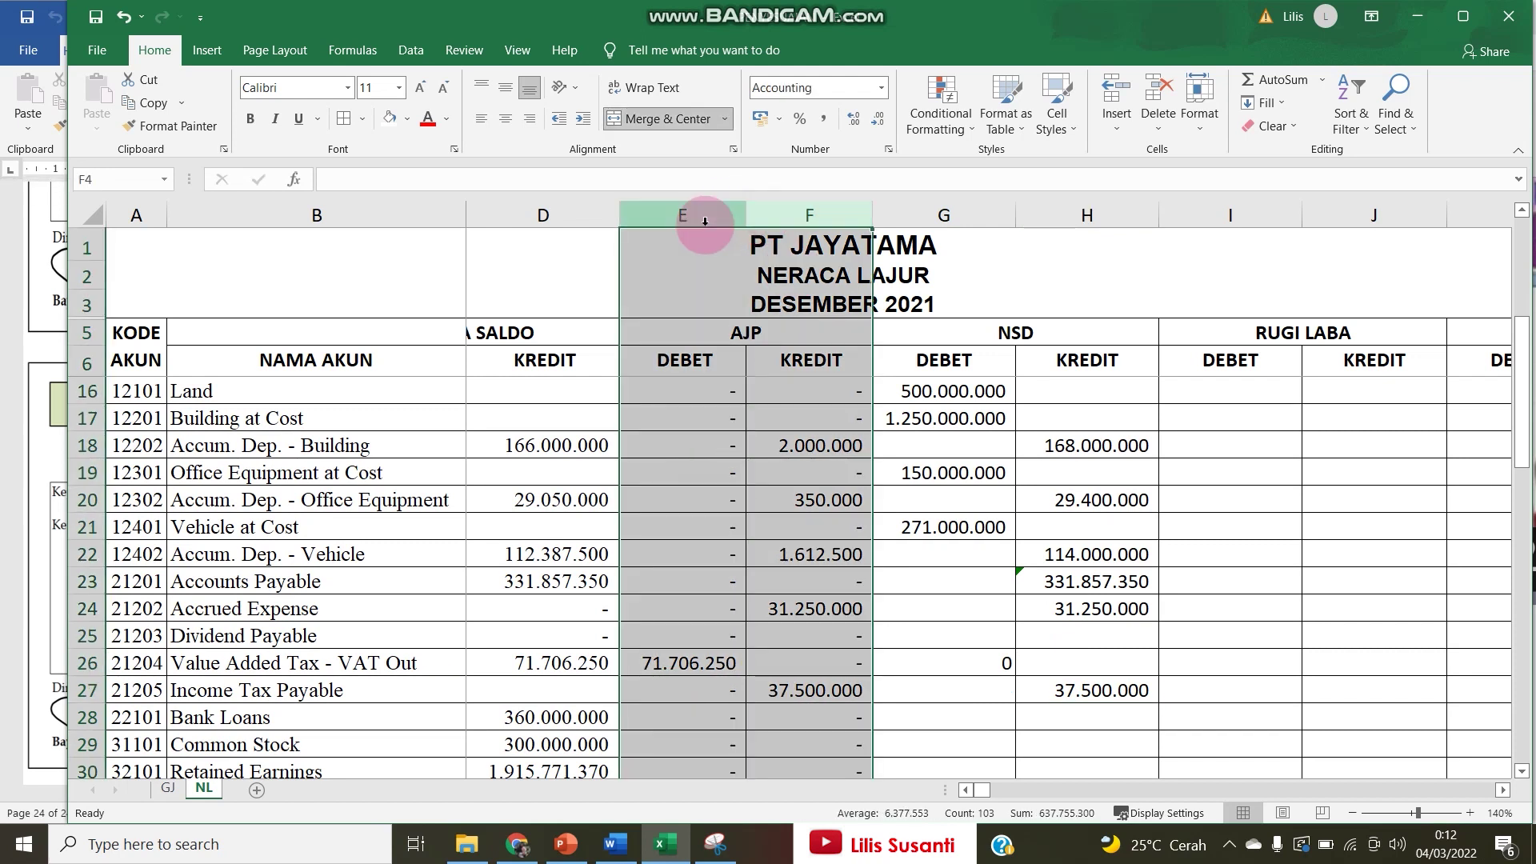
pyautogui.click(407, 124)
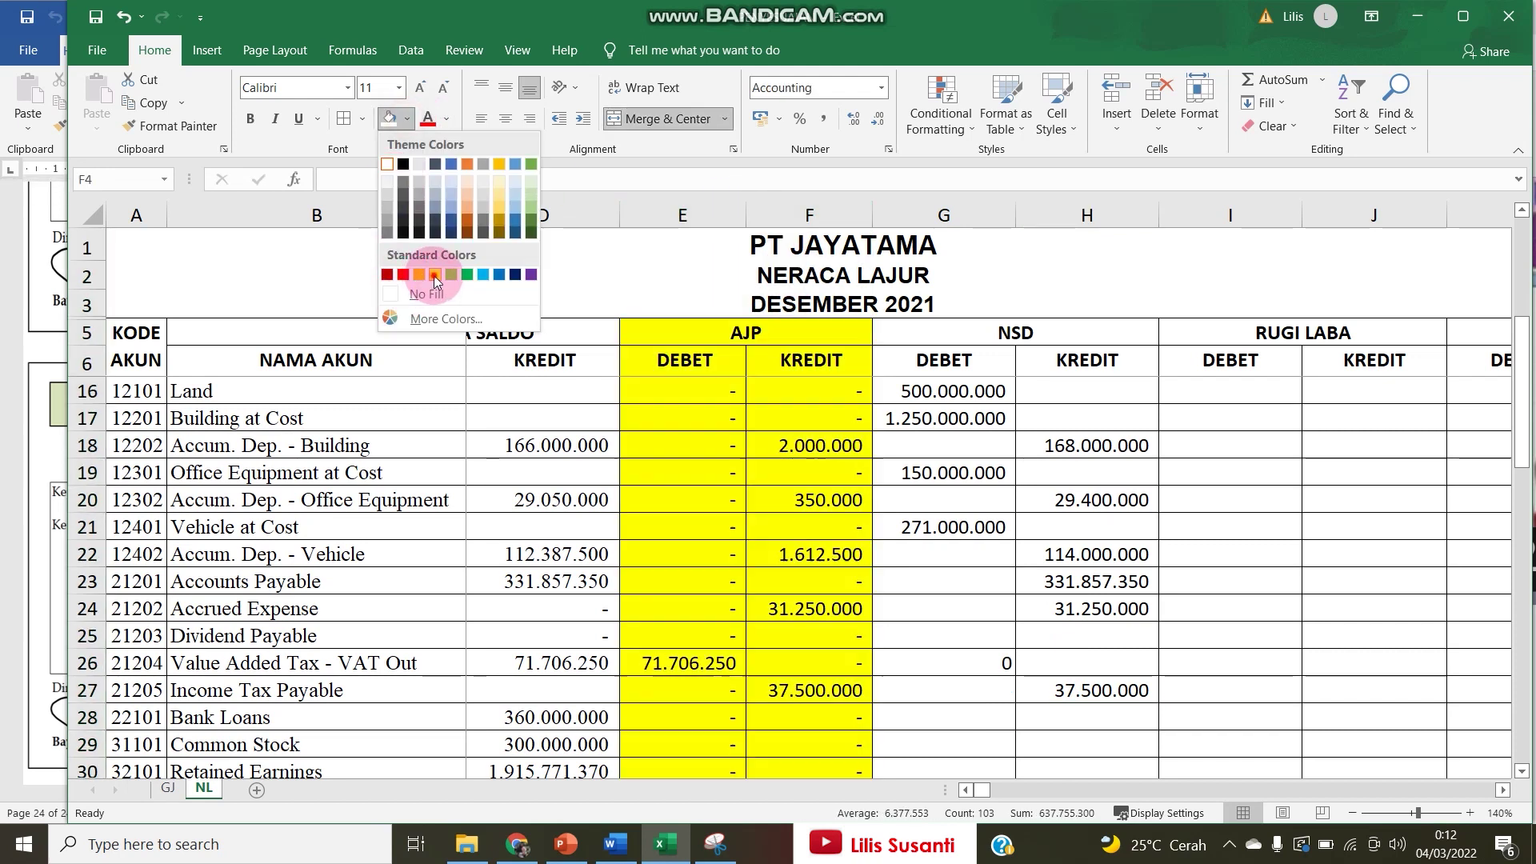
pyautogui.click(444, 275)
pyautogui.click(764, 580)
# Enter =D28 in H28 as the NSD credit balance for Bank Loans.
pyautogui.scroll(-1, 821, 725)
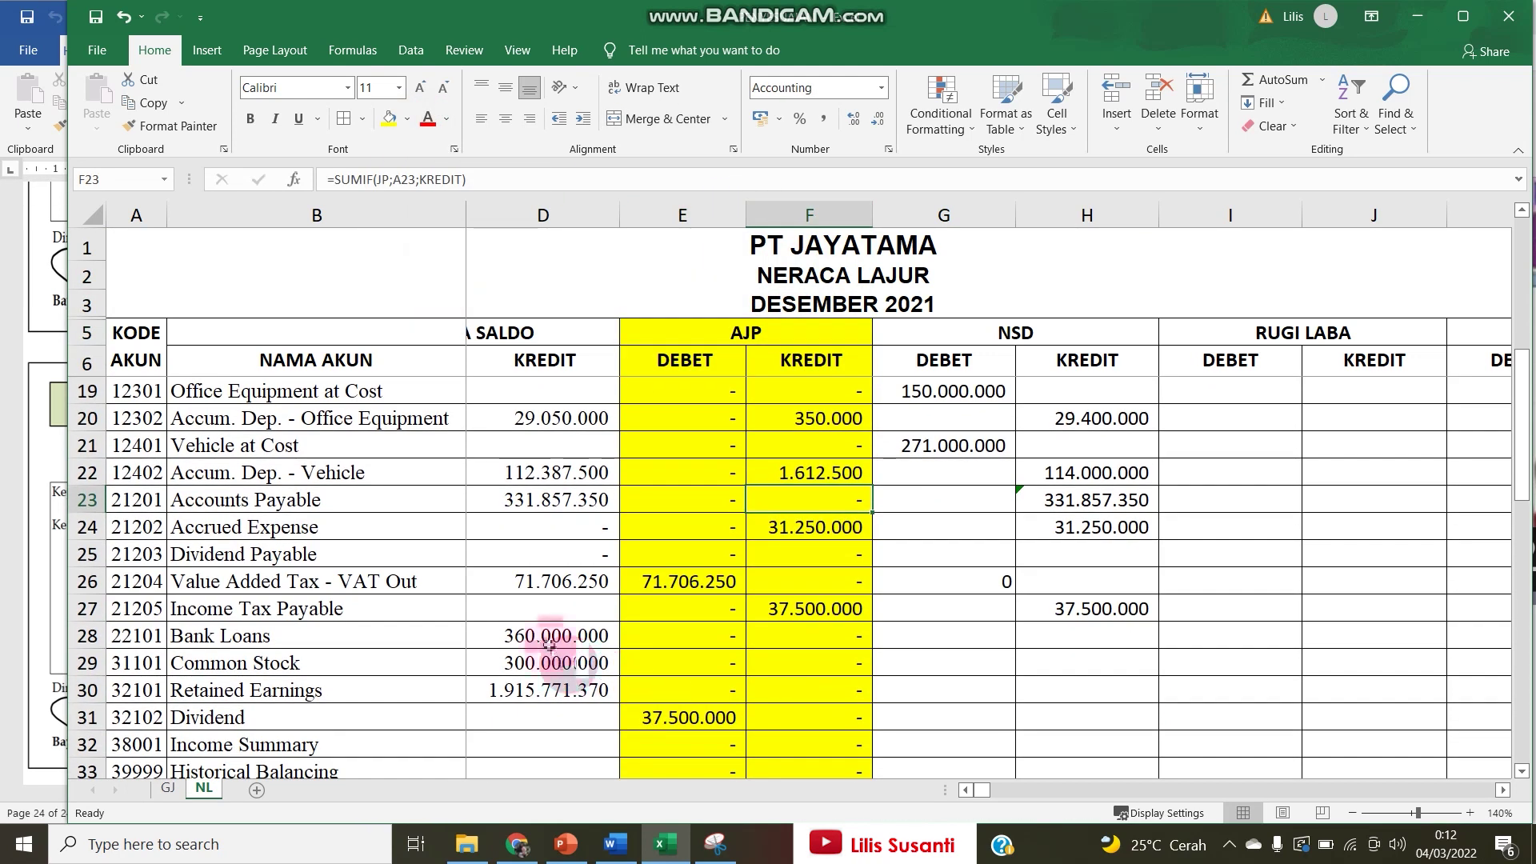
pyautogui.click(548, 642)
pyautogui.hscroll(-1, 507, 627)
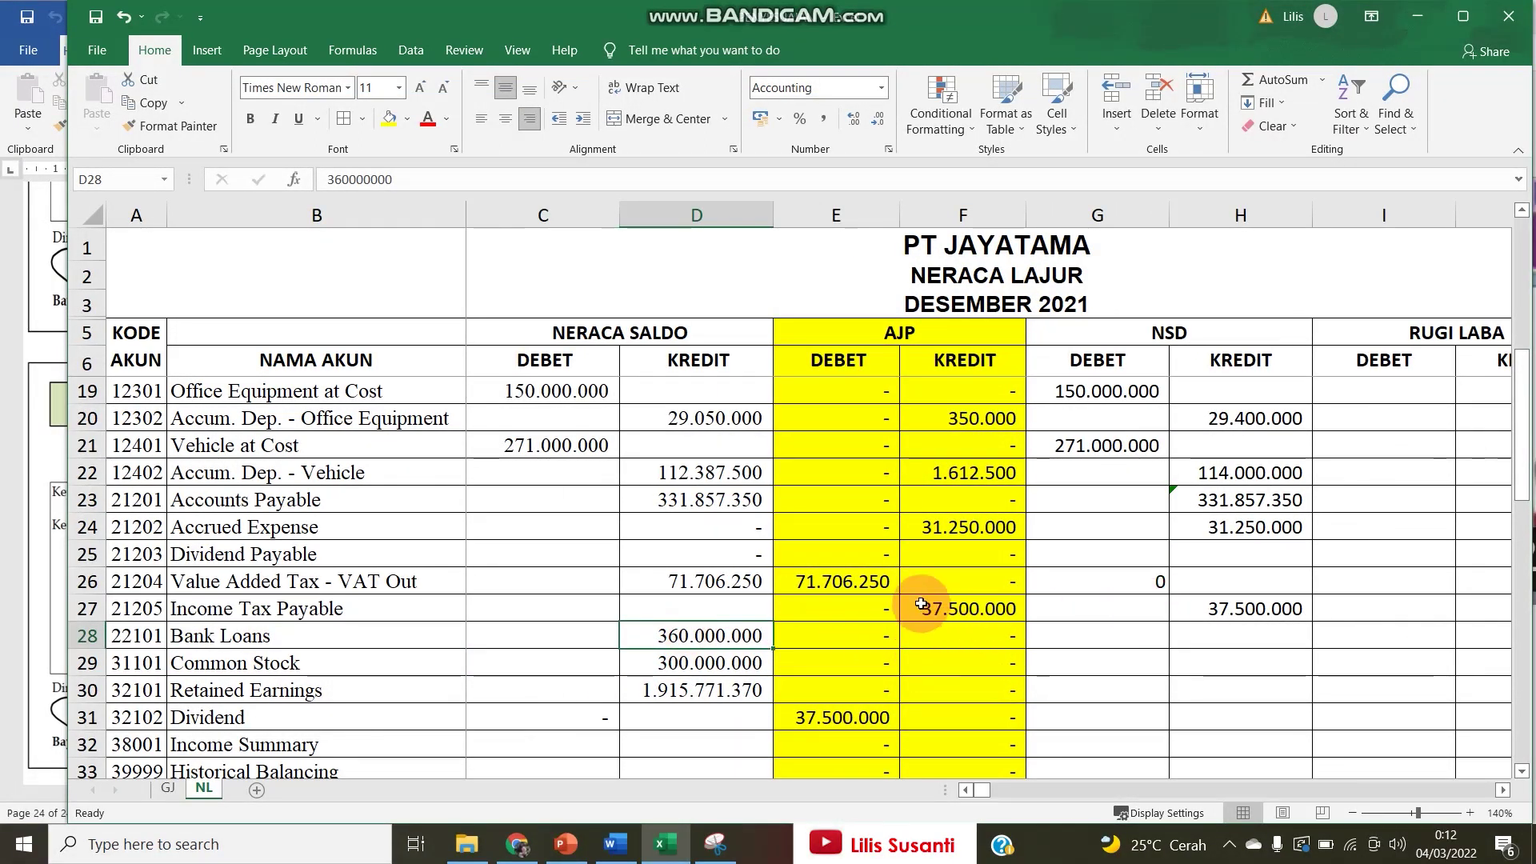
pyautogui.click(923, 571)
pyautogui.click(685, 636)
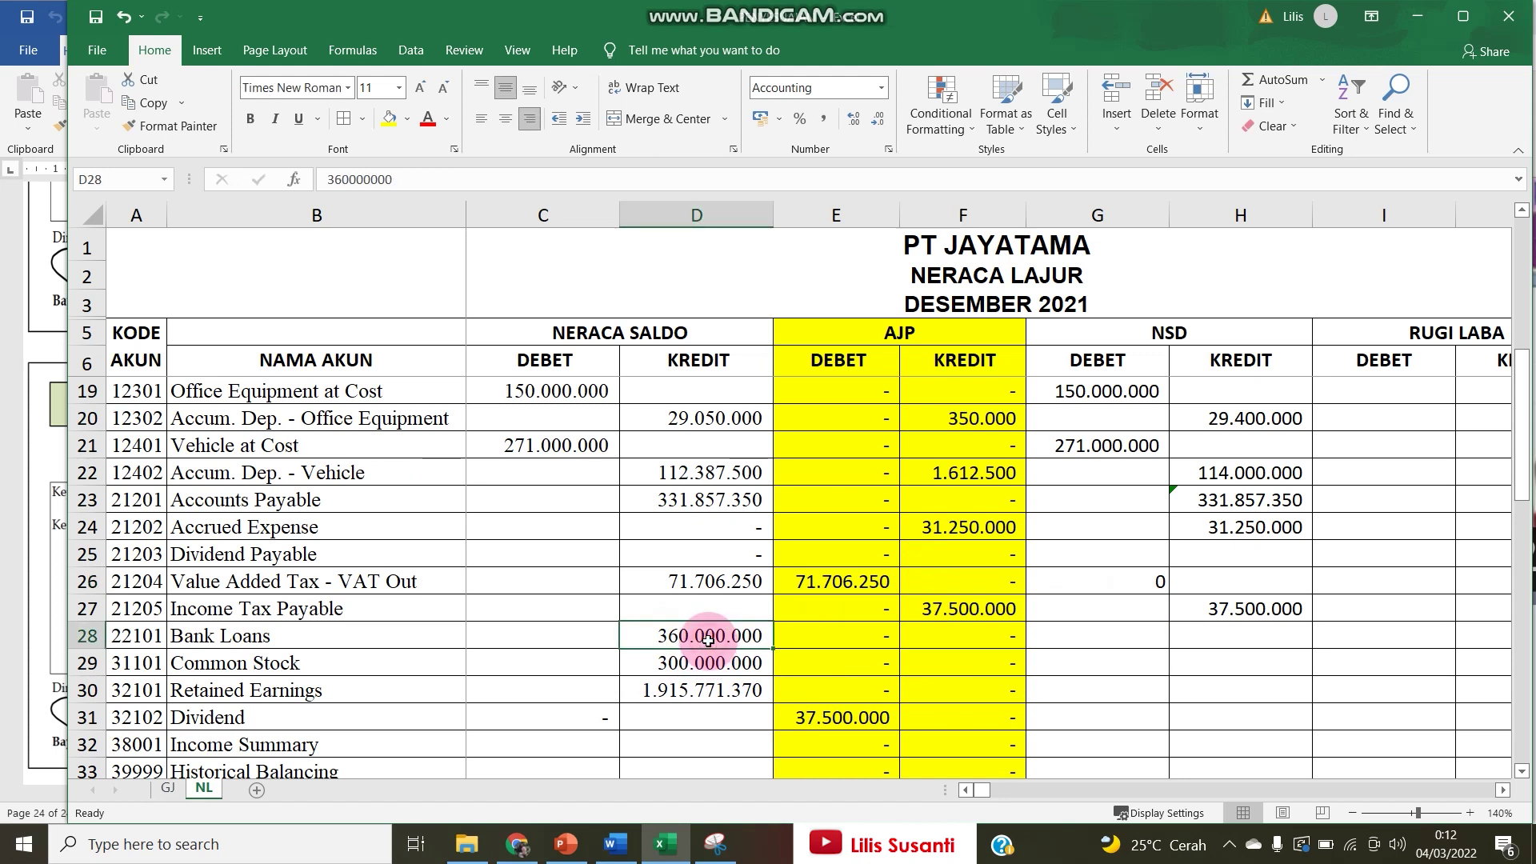
pyautogui.click(1205, 636)
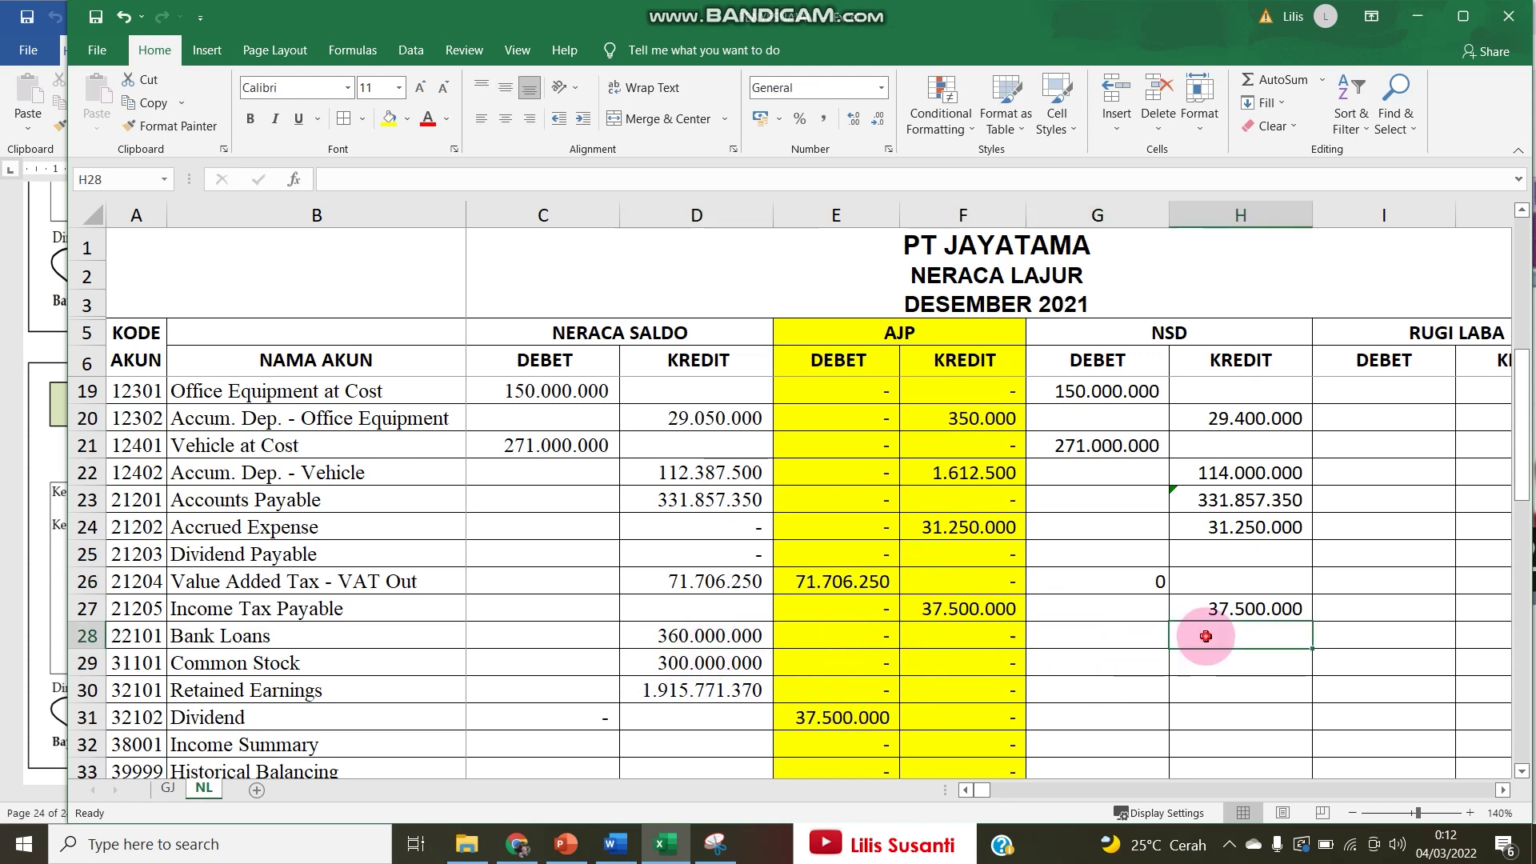
pyautogui.write('=')
pyautogui.press('Left')
pyautogui.press('Left')
pyautogui.press('Left')
pyautogui.press('Left')
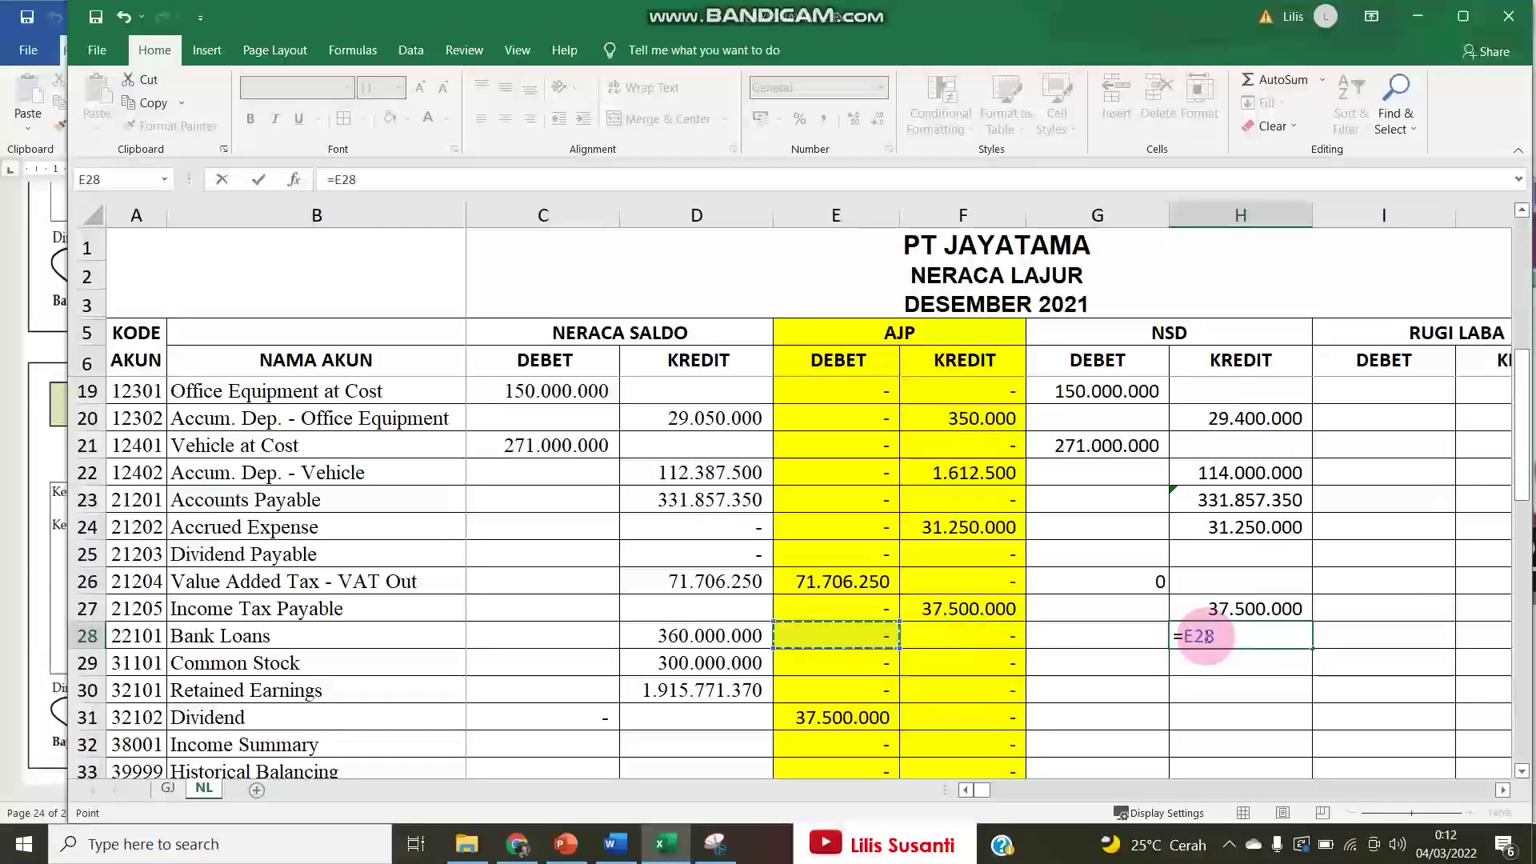
pyautogui.press('Return')
# Copy the H28 formula down to H29 and H30 for Common Stock and Retained Earnings.
pyautogui.click(1205, 636)
pyautogui.hotkey('ctrl', 'c')
pyautogui.hotkey('shift', 'Down')
pyautogui.hotkey('shift', 'Down')
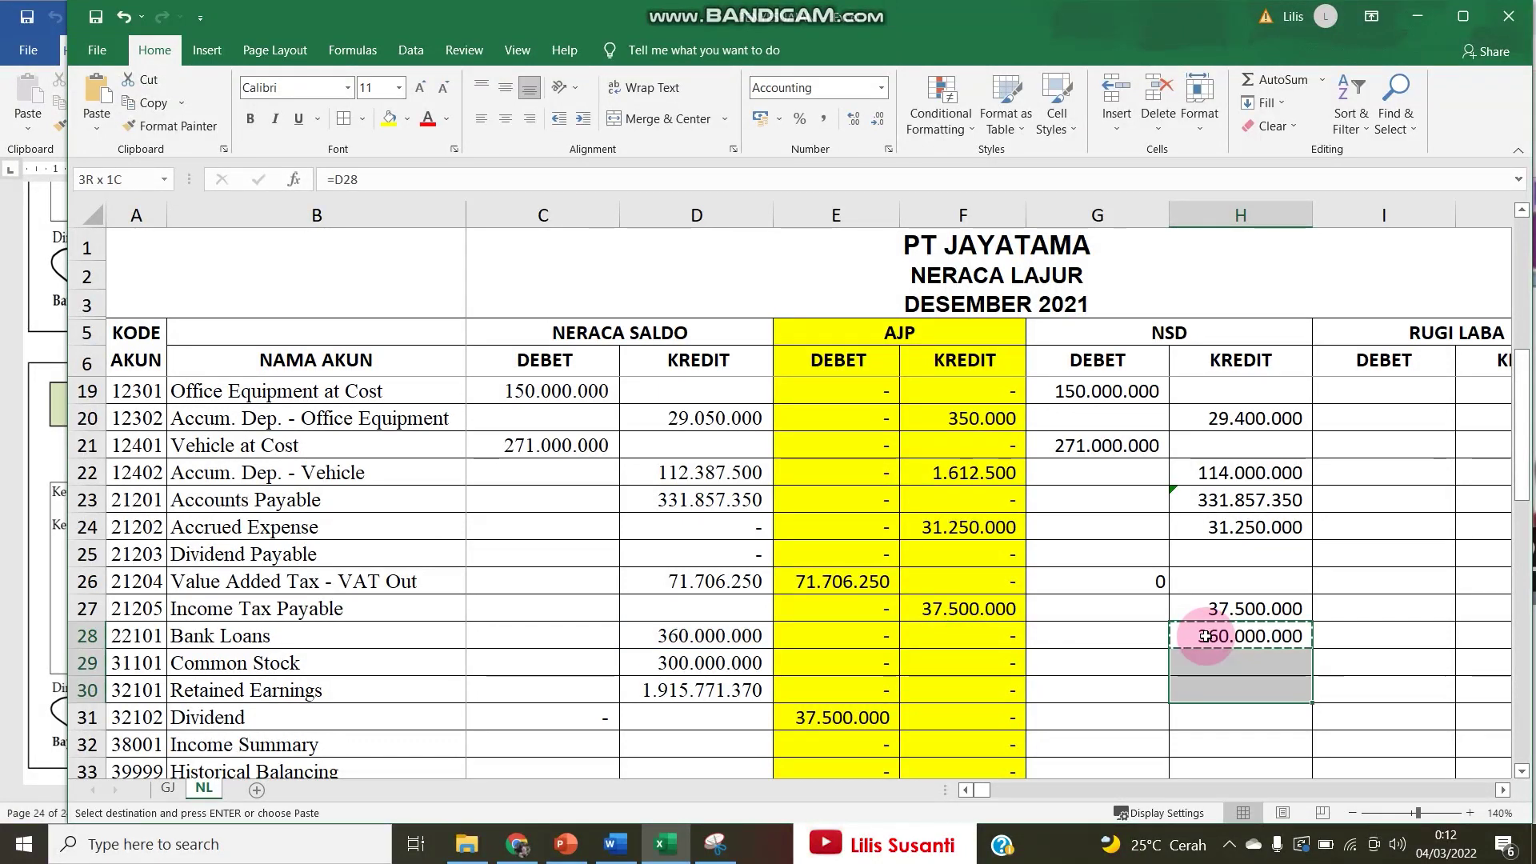
pyautogui.press('Return')
# Enter =E31 in G31 as the NSD debit balance for Dividend.
pyautogui.press('Down')
pyautogui.press('Down')
pyautogui.press('Down')
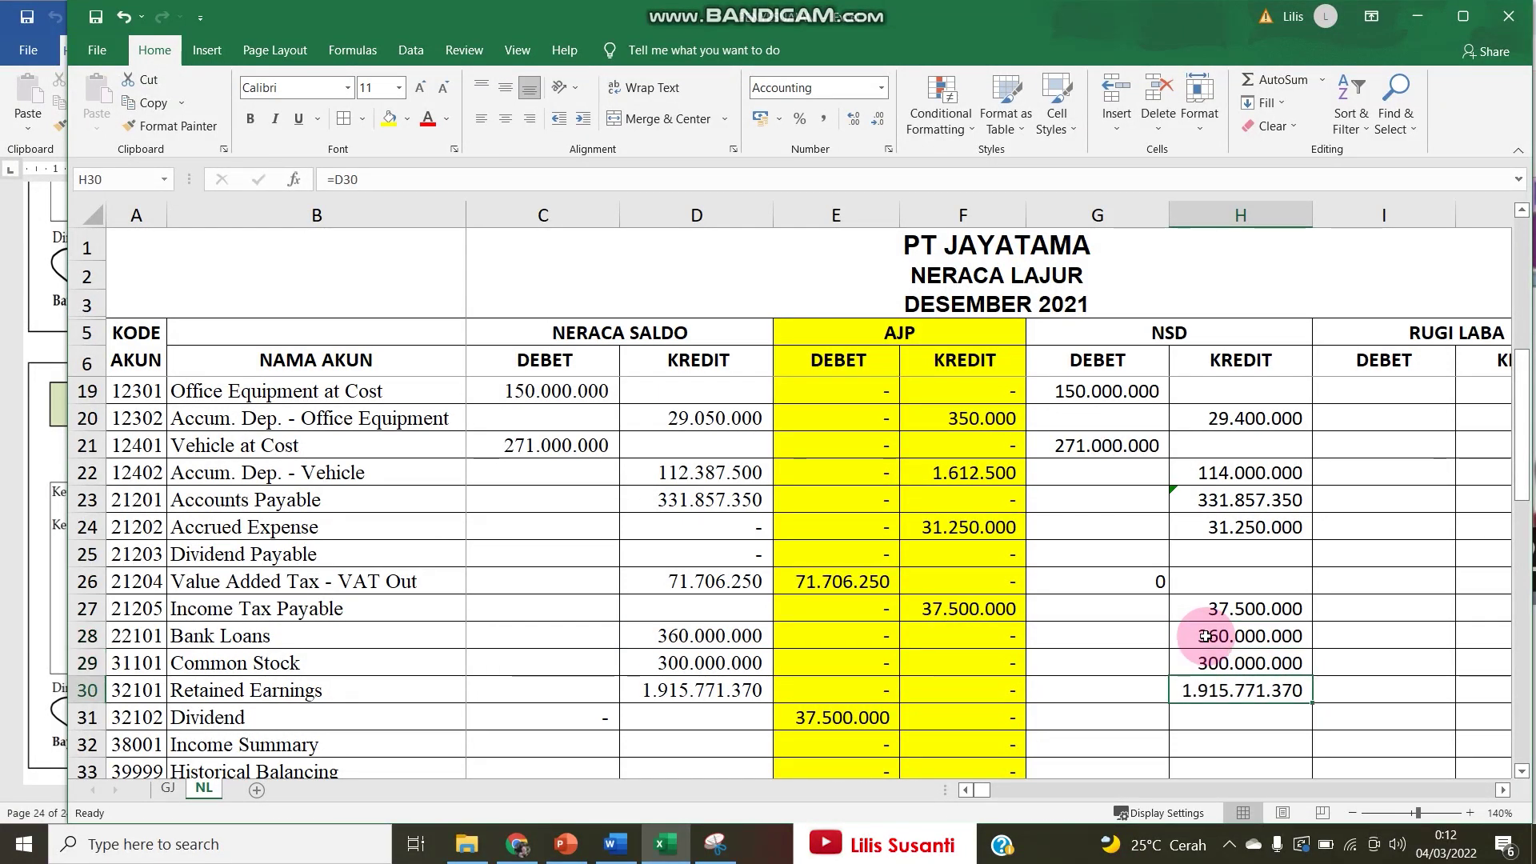
pyautogui.press('Left')
pyautogui.write('=')
pyautogui.press('Left')
pyautogui.press('Left')
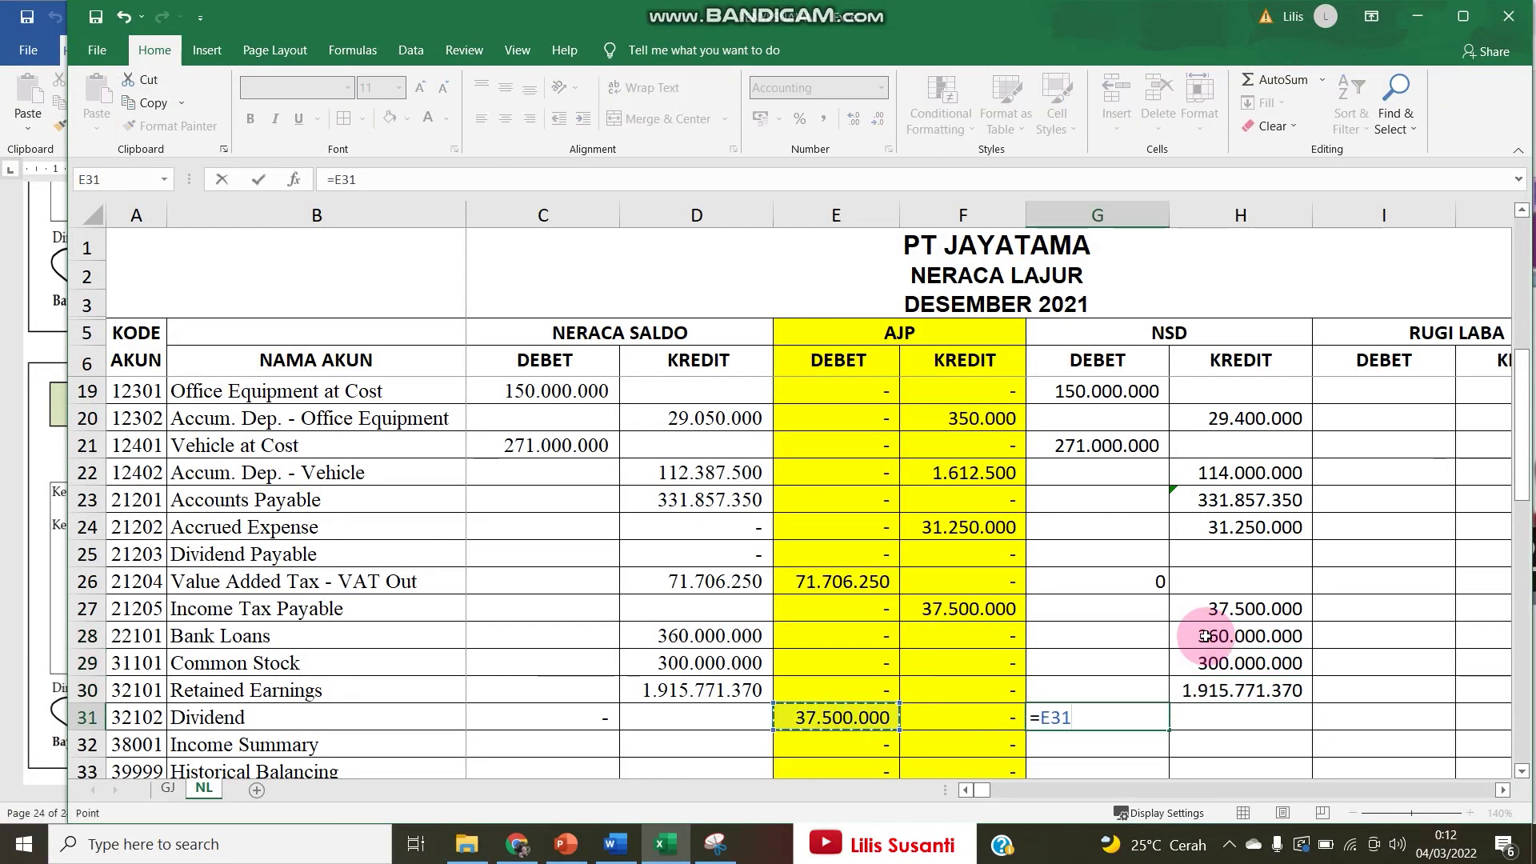
pyautogui.press('Return')
pyautogui.press('Down')
pyautogui.press('Down')
pyautogui.press('Down')
pyautogui.press('Down')
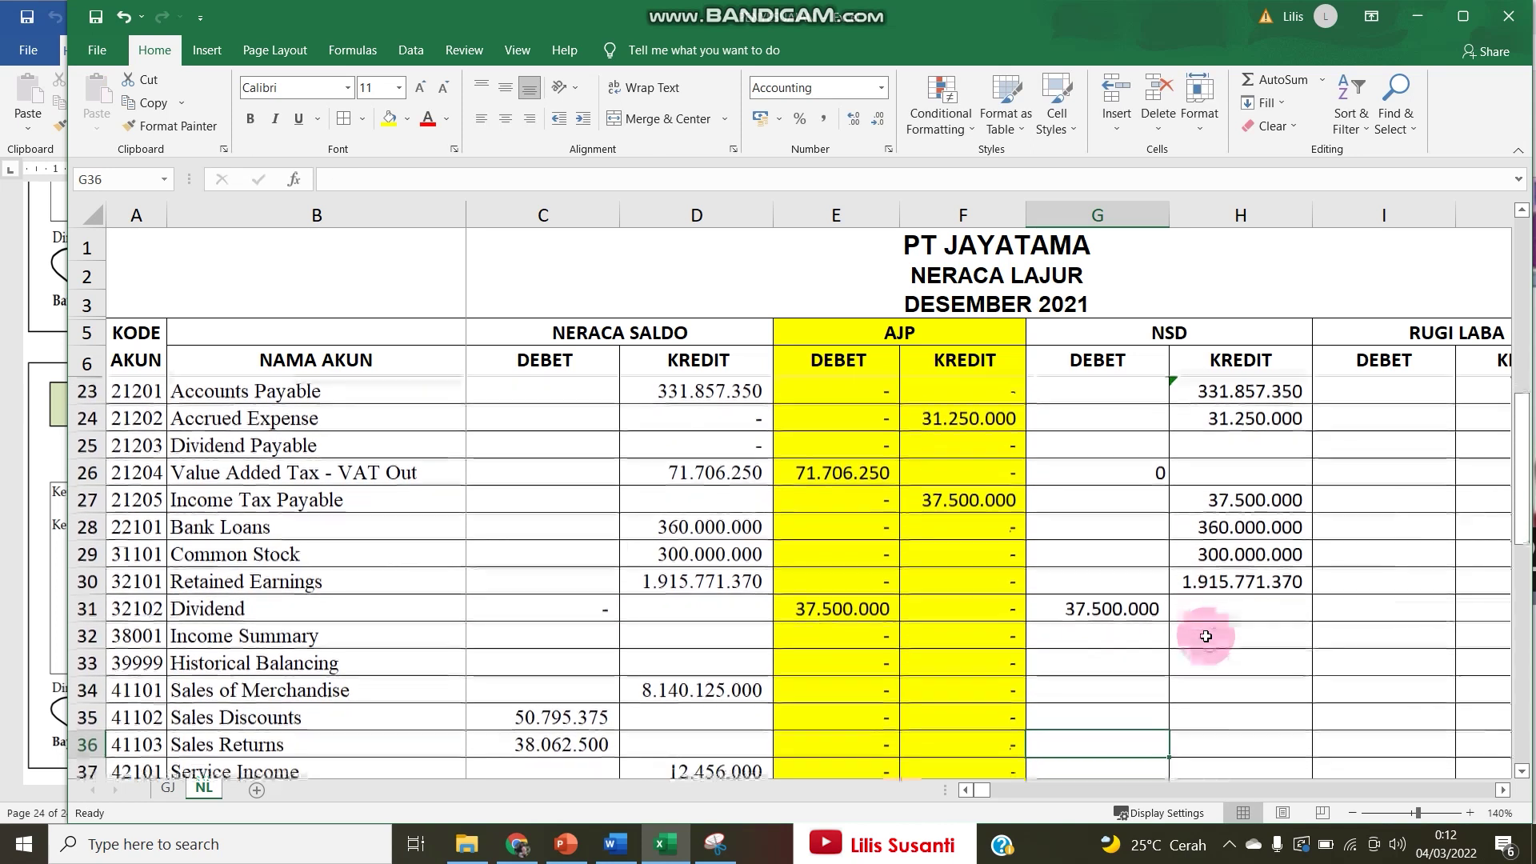
# Enter =D34 in H34 as the NSD credit balance for Sales of Merchandise.
pyautogui.press('Right')
pyautogui.press('Up')
pyautogui.press('Up')
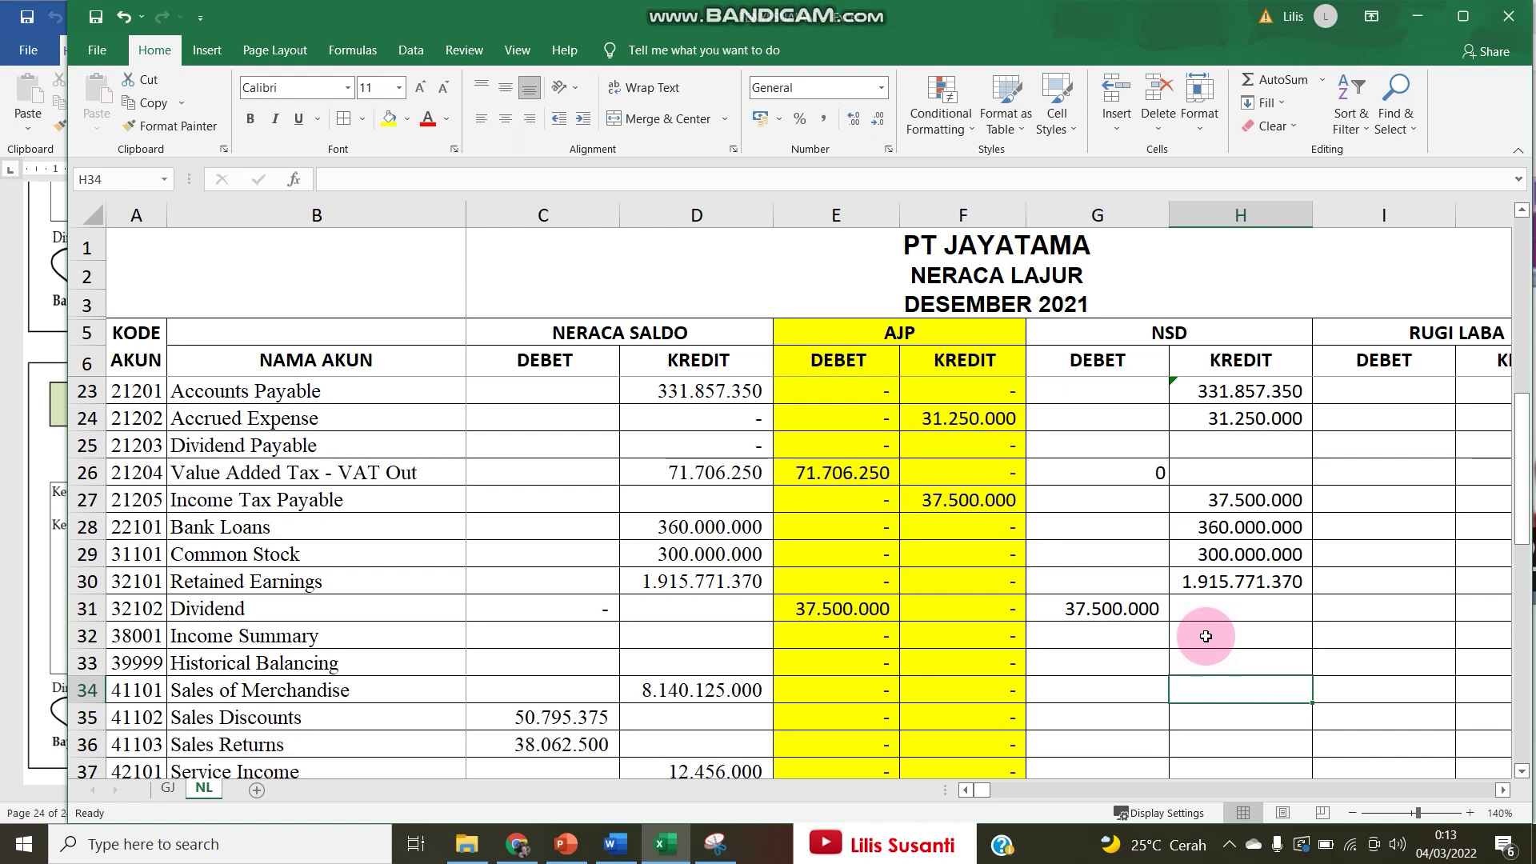
pyautogui.write('=')
pyautogui.press('Left')
pyautogui.press('Left')
pyautogui.press('Left')
pyautogui.press('Left')
pyautogui.press('Return')
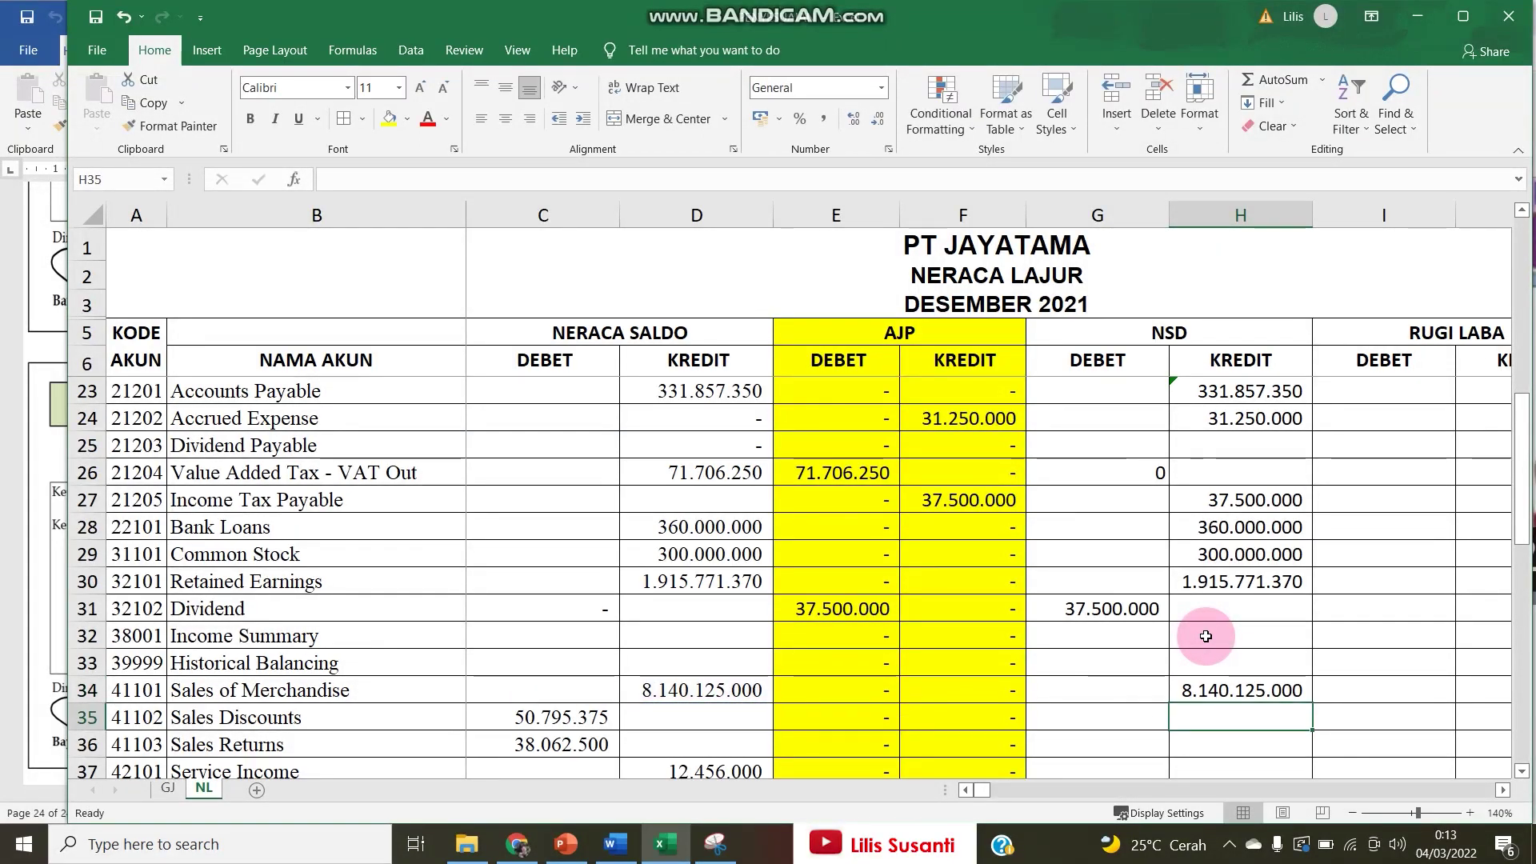
# Enter =C35 in G35 as the NSD debit balance for Sales Discounts and copy it down to G36 for Sales Returns.
pyautogui.press('Left')
pyautogui.write('=')
pyautogui.press('Left')
pyautogui.press('Left')
pyautogui.press('Left')
pyautogui.press('Left')
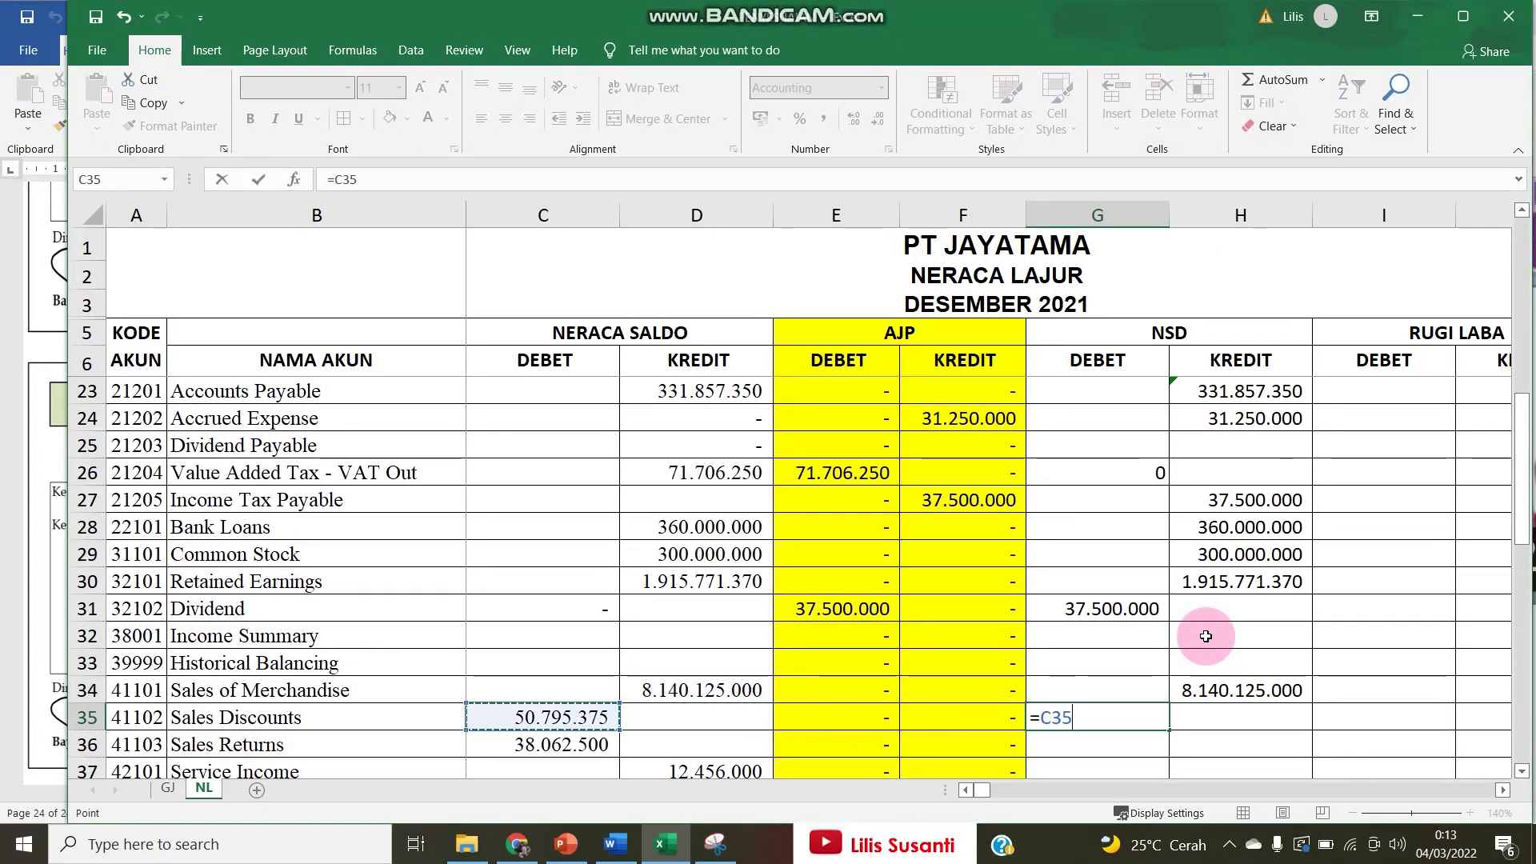
pyautogui.press('Return')
pyautogui.scroll(-1, 1200, 737)
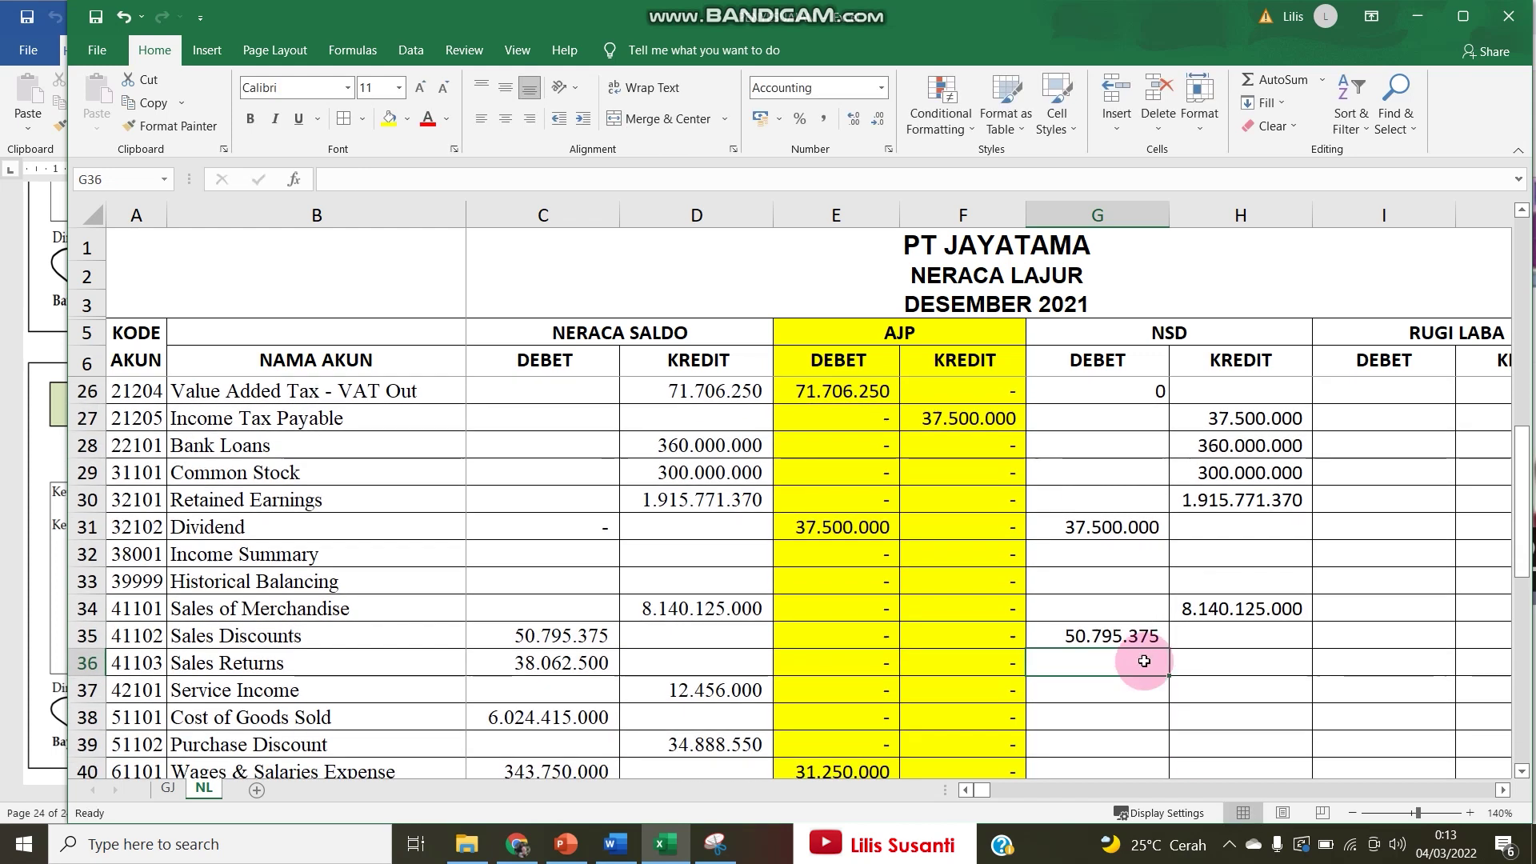
pyautogui.click(1136, 640)
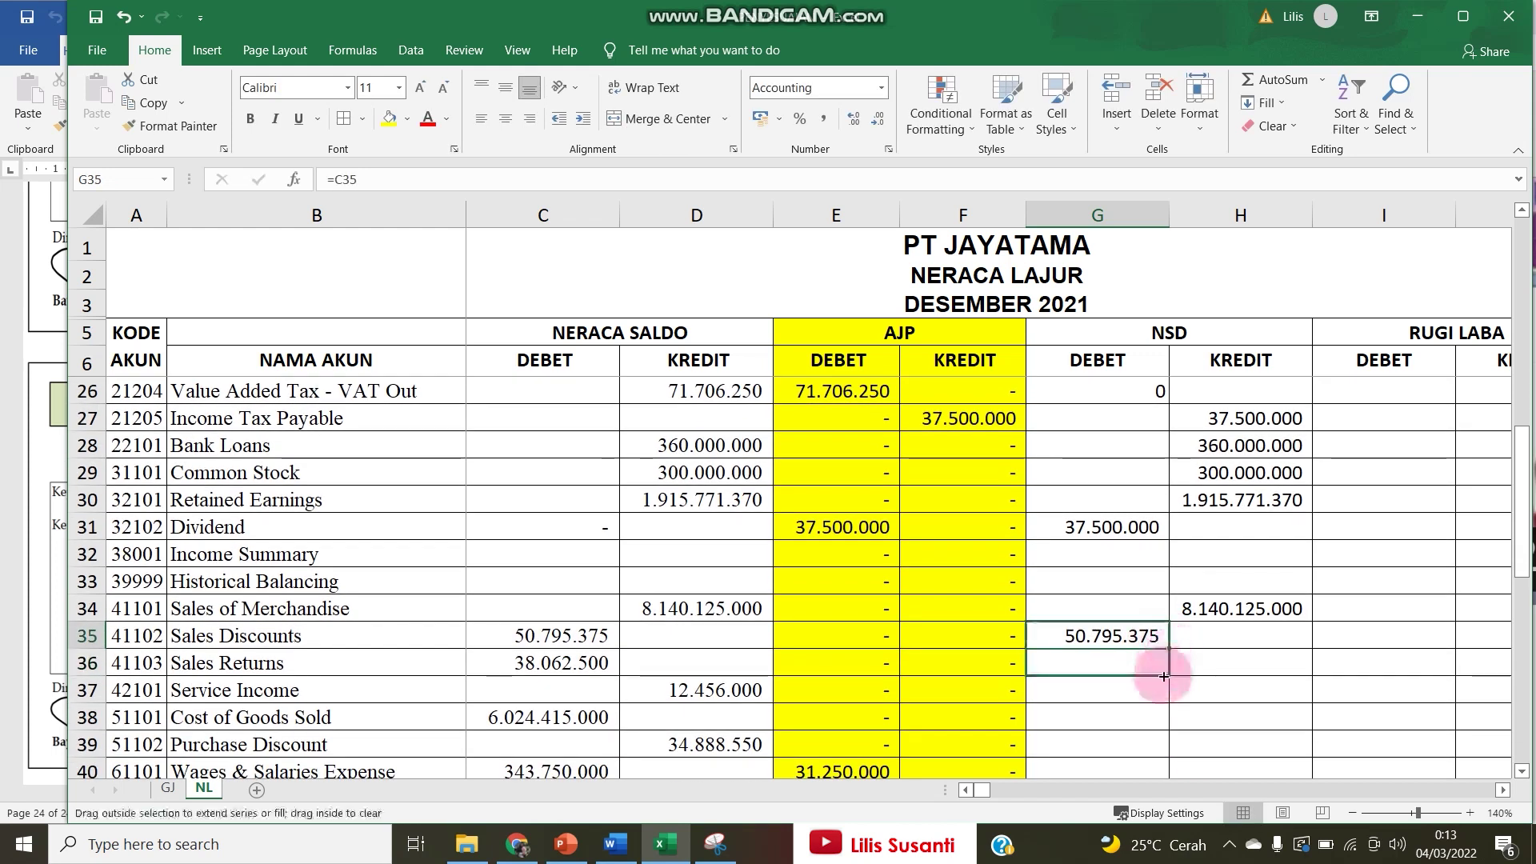
pyautogui.moveTo(1163, 676); pyautogui.dragTo(1166, 679)
# Enter =D37 in H37 as the NSD credit balance for Service Income.
pyautogui.click(1226, 689)
pyautogui.write('=')
pyautogui.press('Left')
pyautogui.press('Left')
pyautogui.press('Left')
pyautogui.press('Left')
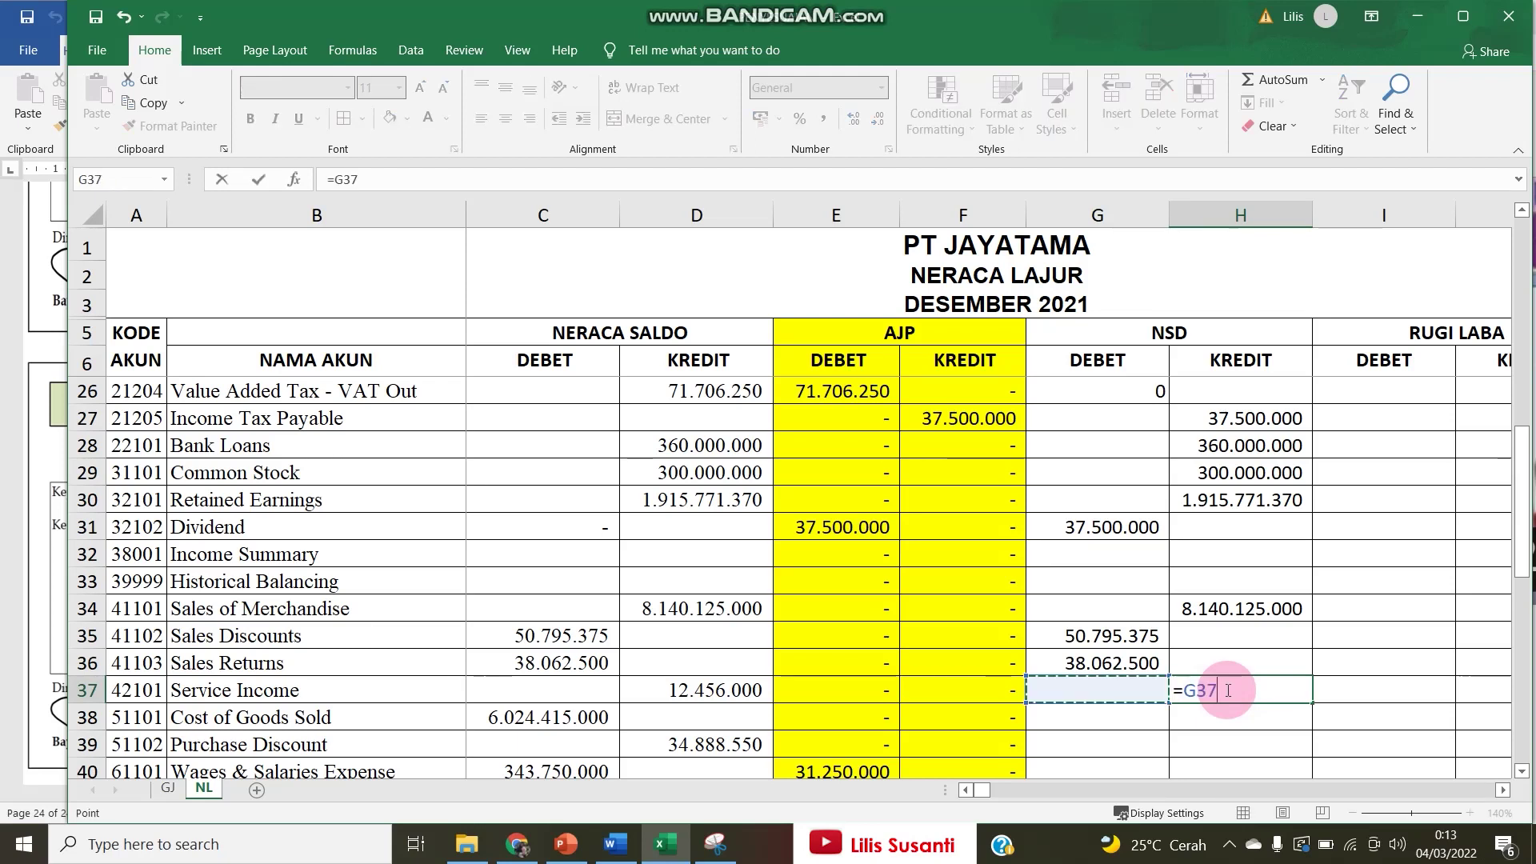
pyautogui.press('Return')
# Enter =C38 in G38 as the NSD debit balance for Cost of Goods Sold.
pyautogui.press('Left')
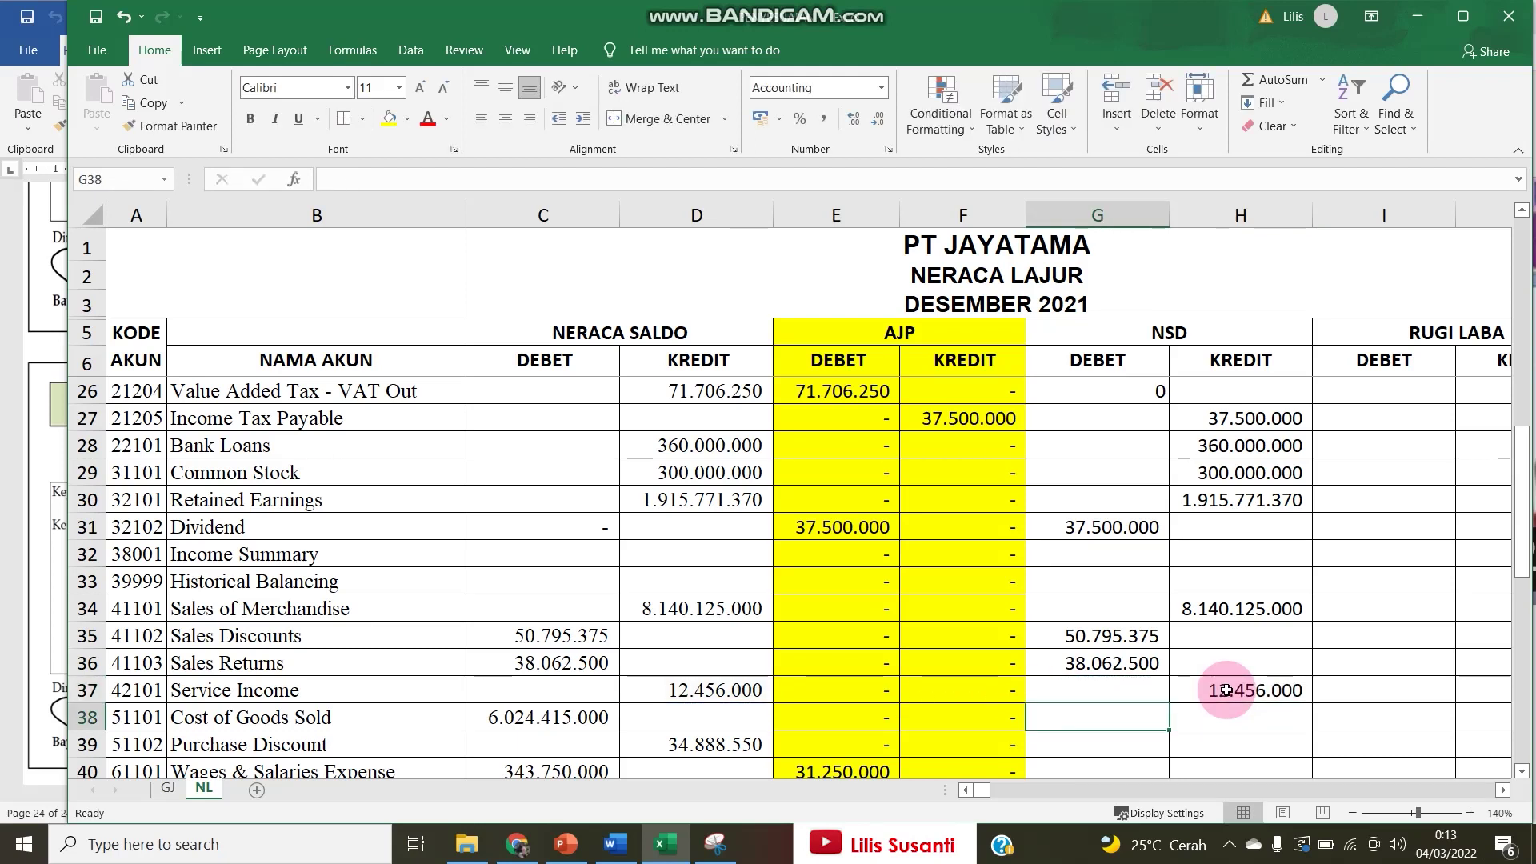
pyautogui.write('=')
pyautogui.press('Left')
pyautogui.press('Left')
pyautogui.press('Left')
pyautogui.press('Left')
pyautogui.press('Left')
pyautogui.press('Right')
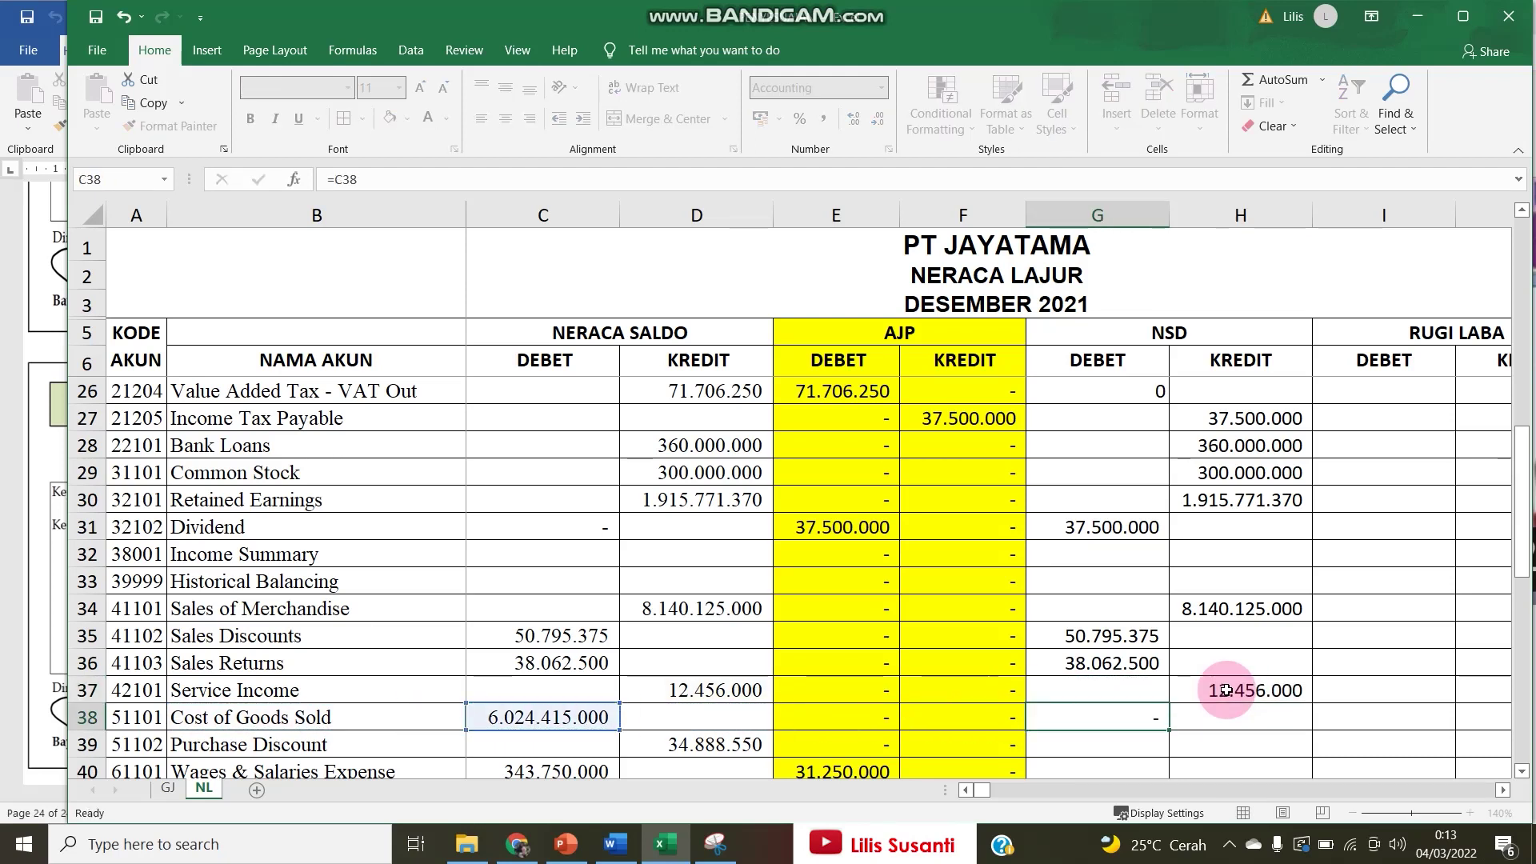
pyautogui.press('Return')
# Enter =D39 in H39 as the NSD credit balance for Purchase Discount.
pyautogui.press('Right')
pyautogui.write('=')
pyautogui.press('Left')
pyautogui.press('Left')
pyautogui.press('Left')
pyautogui.press('Left')
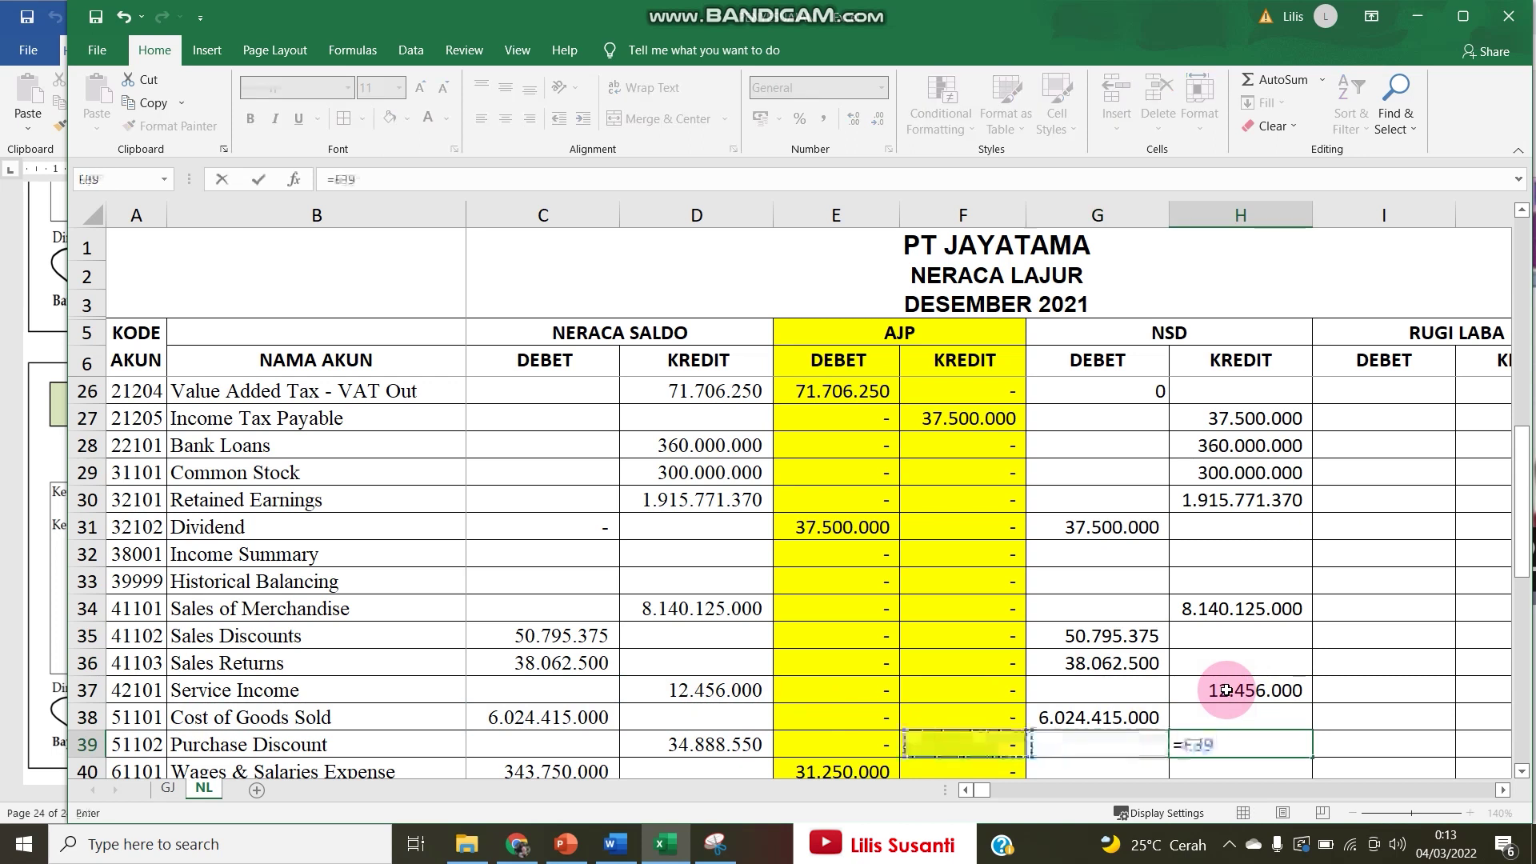
pyautogui.press('Return')
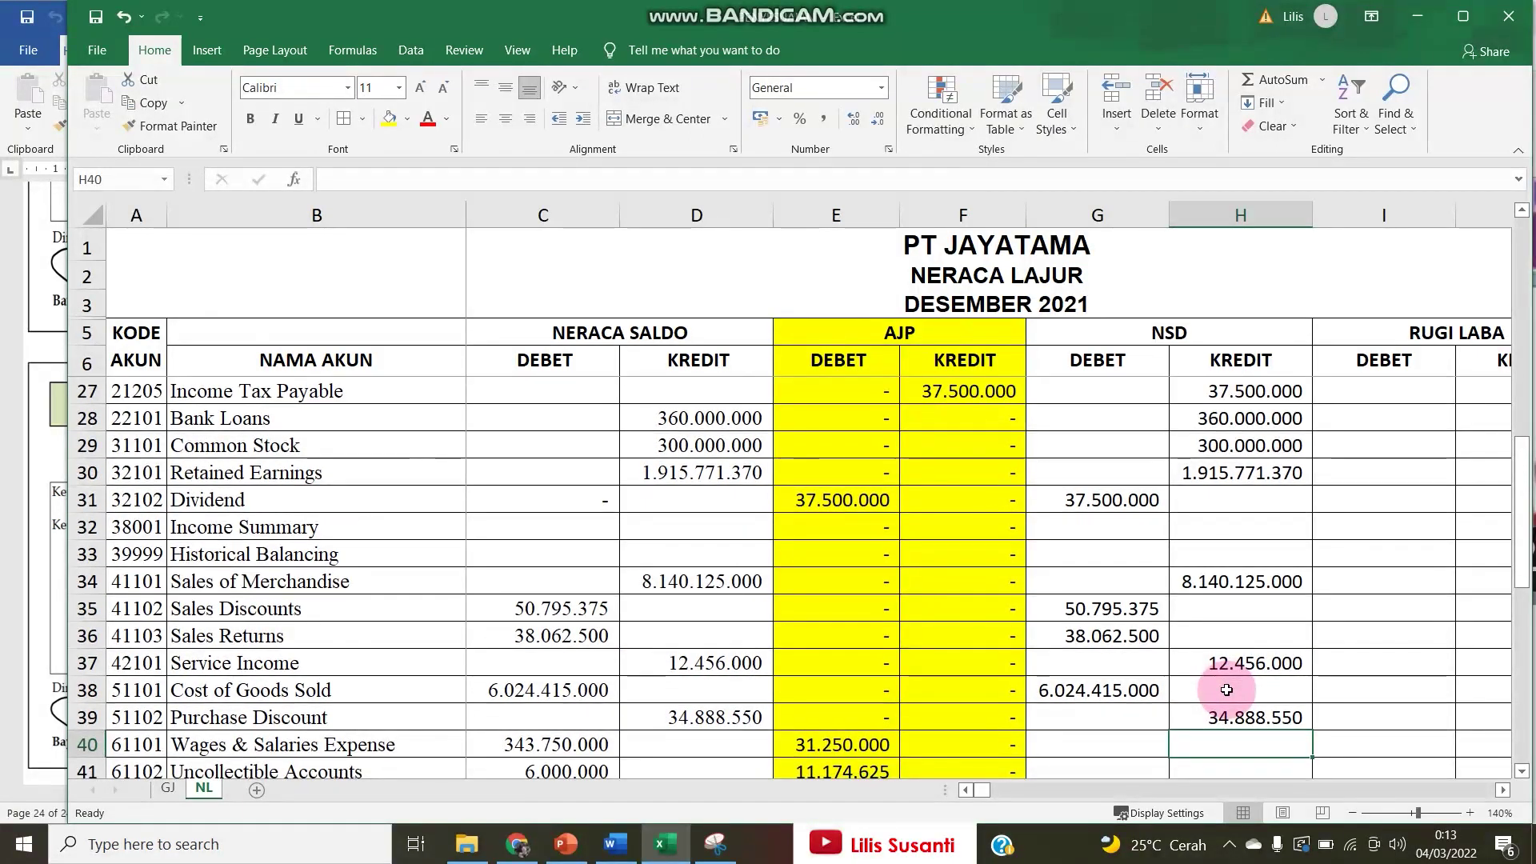
# Enter =C40+E40 in G40 as the NSD debit for Wages & Salaries Expense and copy it down through G50.
pyautogui.press('Left')
pyautogui.write('=')
pyautogui.press('Left')
pyautogui.press('Left')
pyautogui.press('Left')
pyautogui.press('Left')
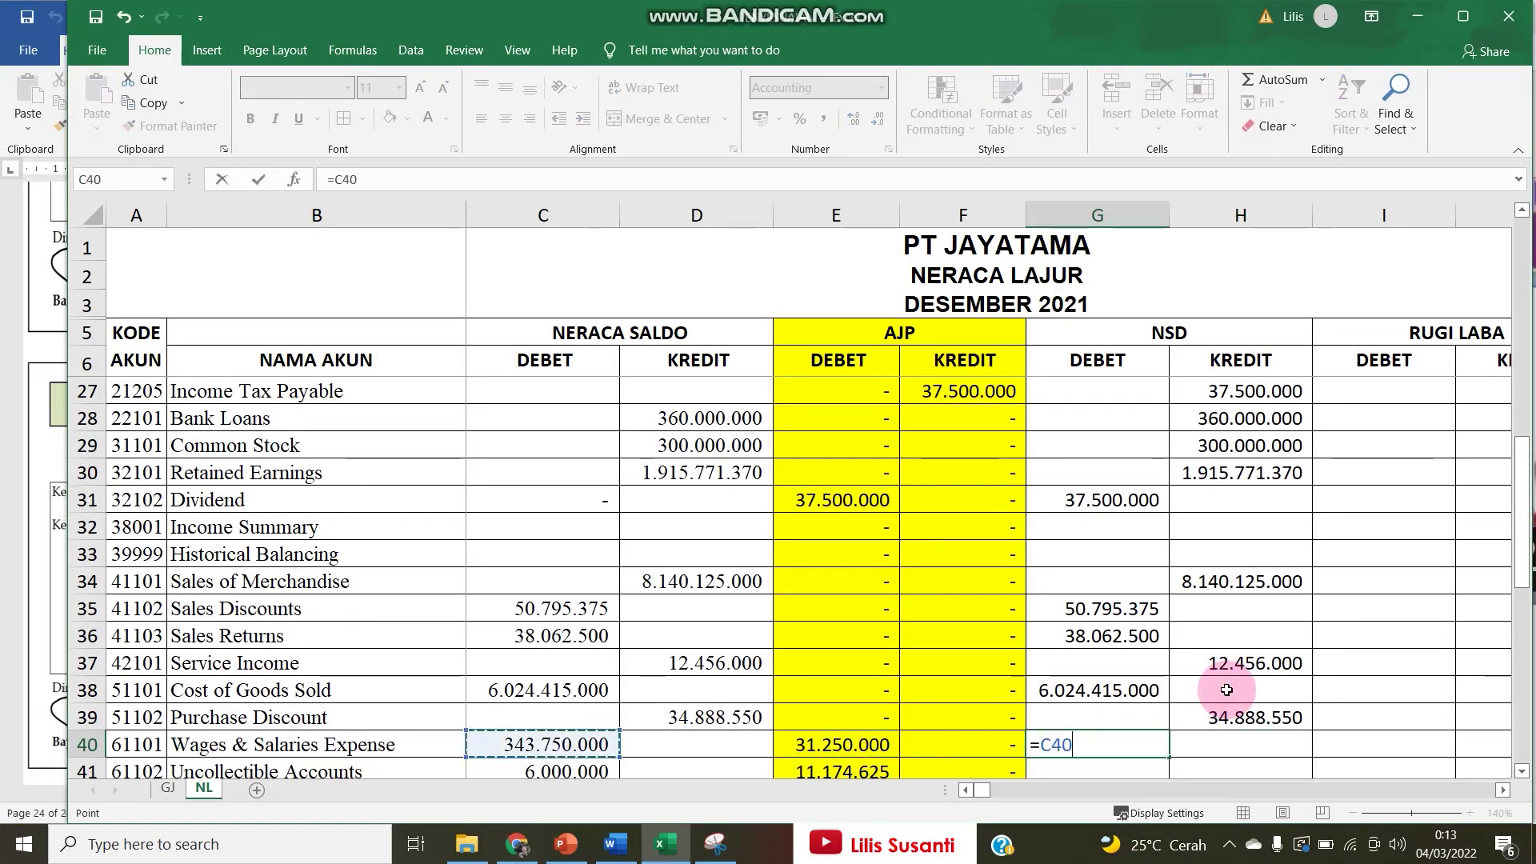
pyautogui.write('+')
pyautogui.press('Left')
pyautogui.press('Left')
pyautogui.press('Return')
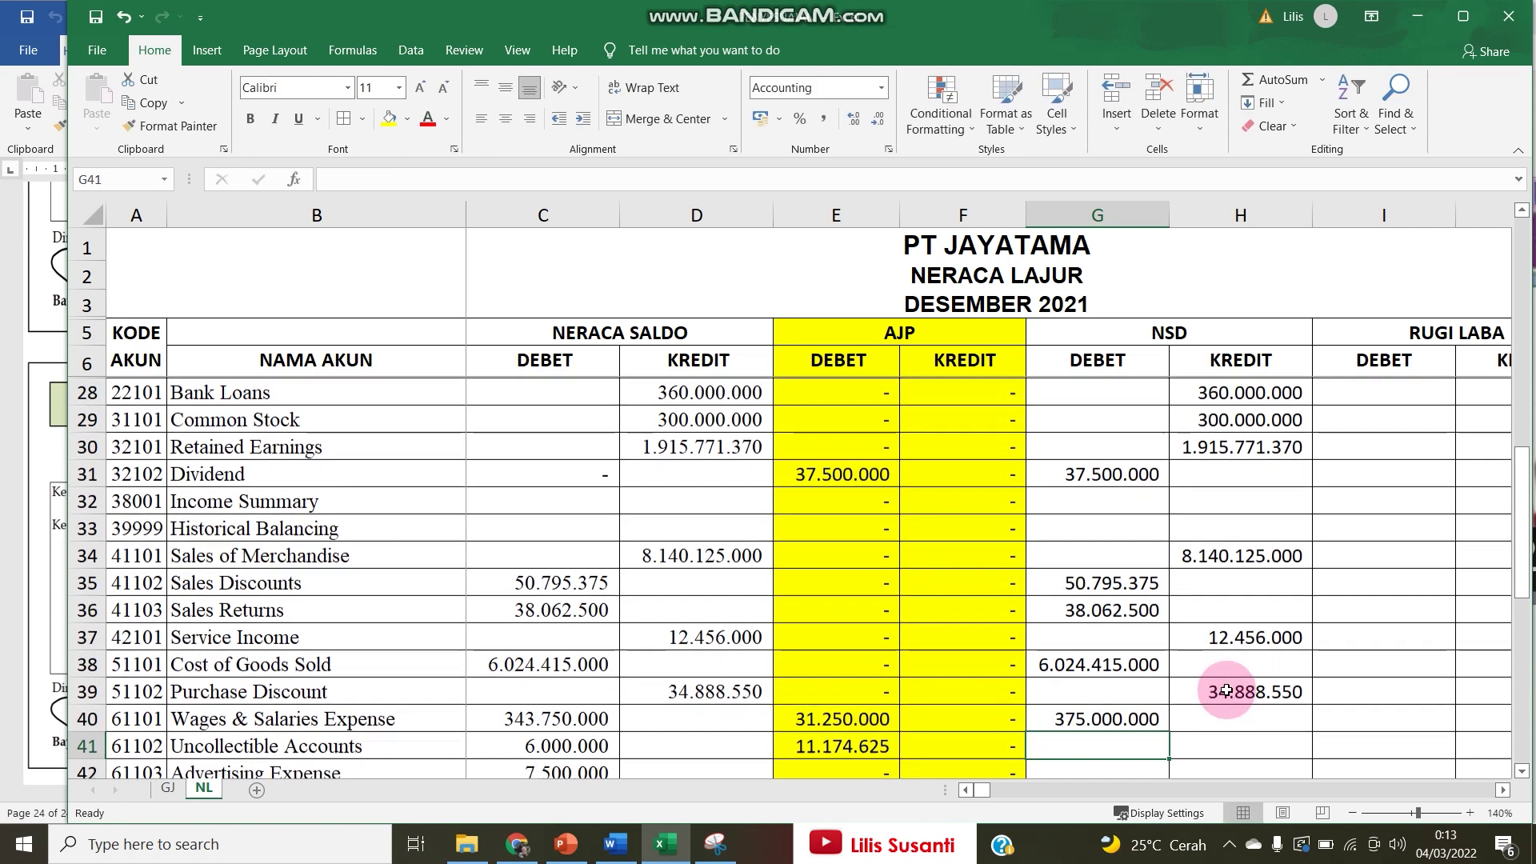
pyautogui.click(1148, 716)
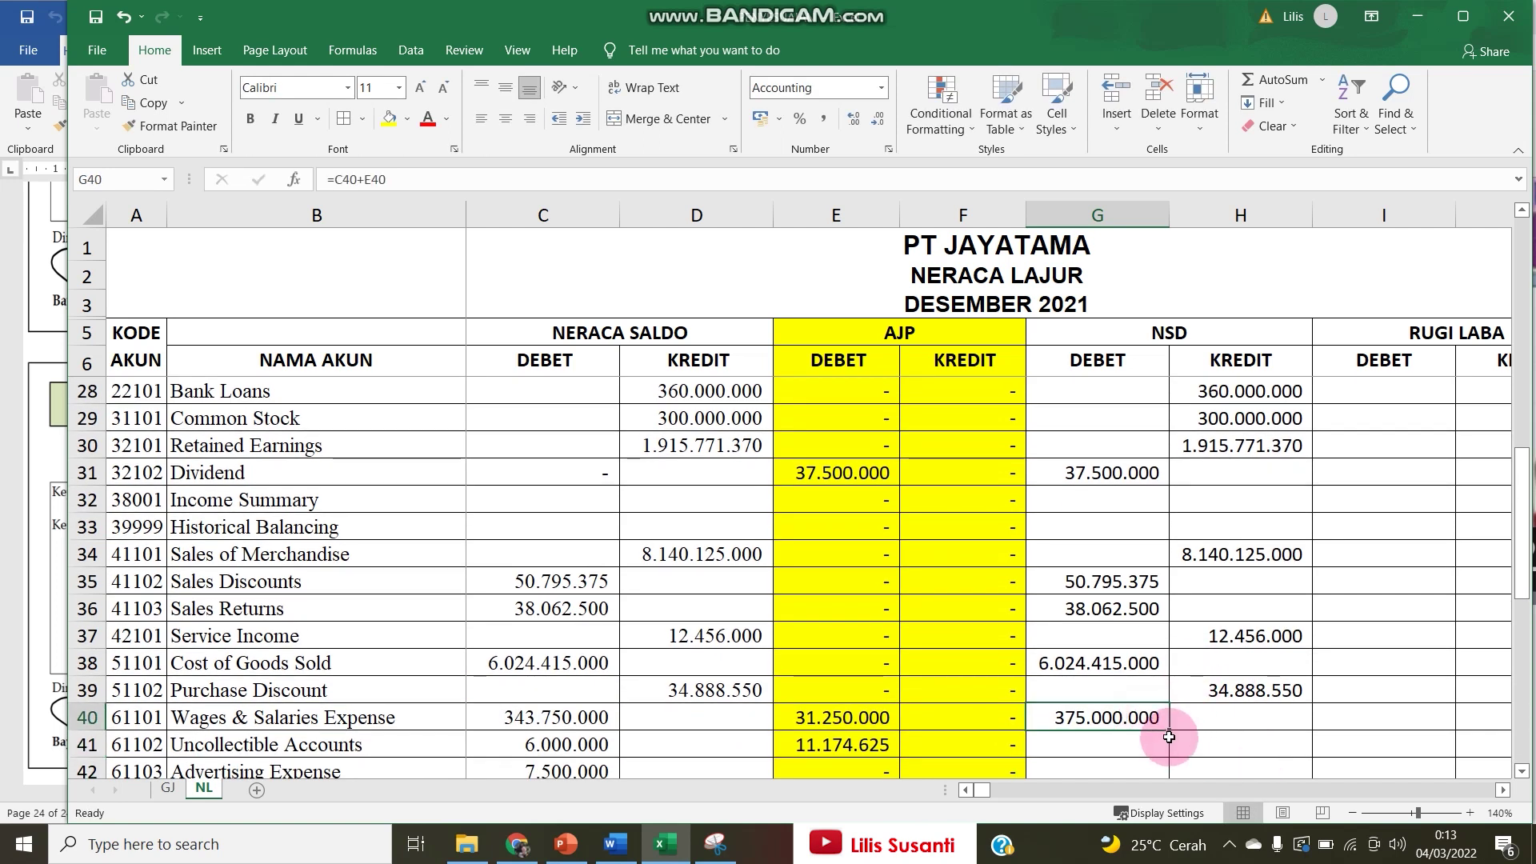
pyautogui.moveTo(1170, 732)
pyautogui.mouseDown()
pyautogui.moveTo(1152, 788)
pyautogui.moveTo(1139, 675)
pyautogui.moveTo(1144, 717)
pyautogui.mouseUp()
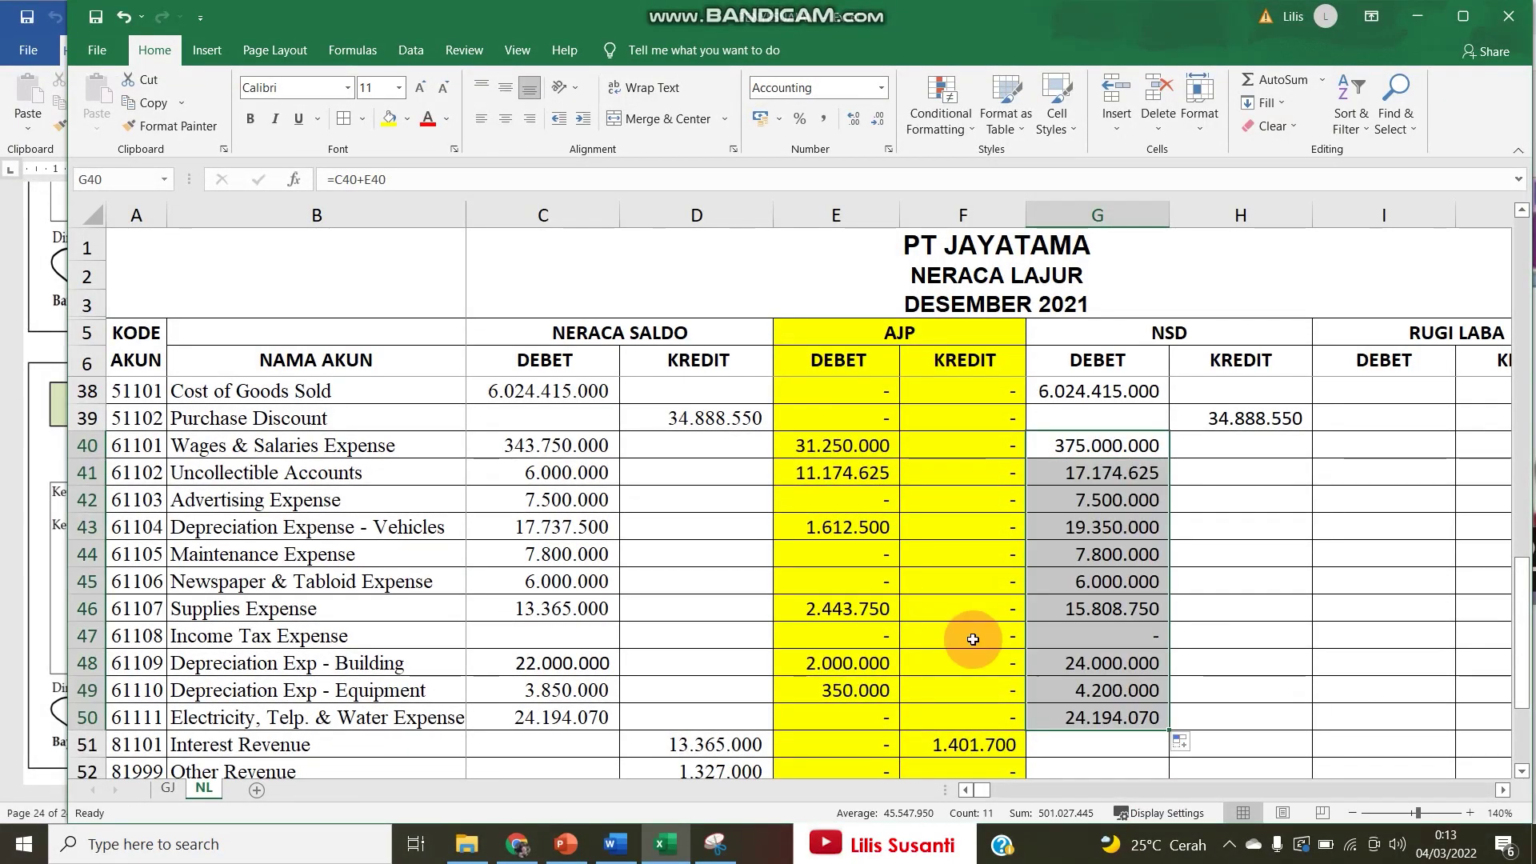
# Enter =D51+F51 in H51 as the NSD credit for Interest Revenue and copy it down to H52 for Other Revenue.
pyautogui.click(1256, 742)
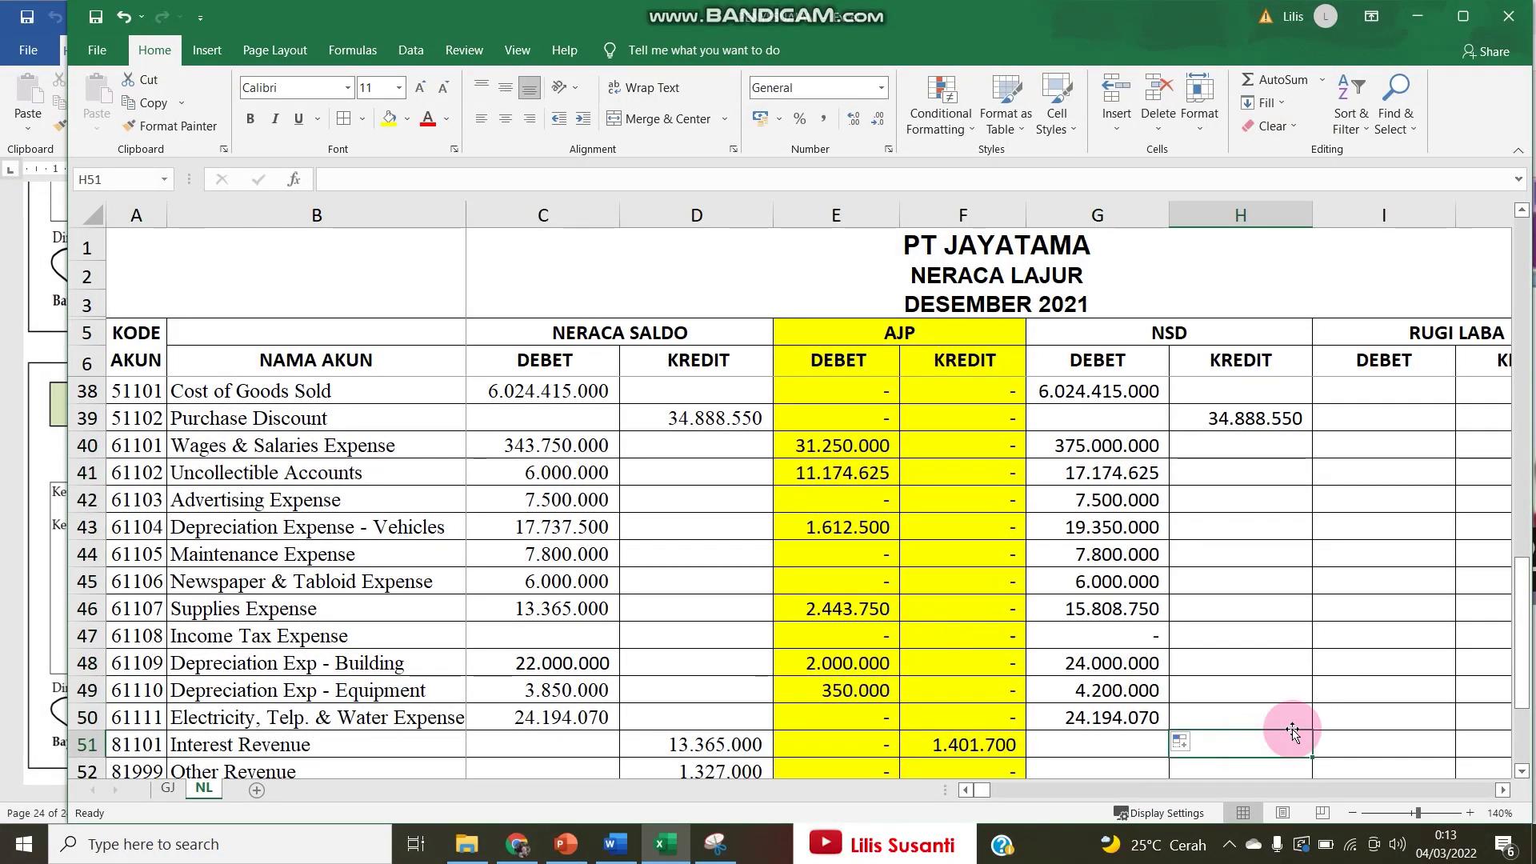
pyautogui.write('=')
pyautogui.press('Left')
pyautogui.press('Left')
pyautogui.press('Left')
pyautogui.press('Left')
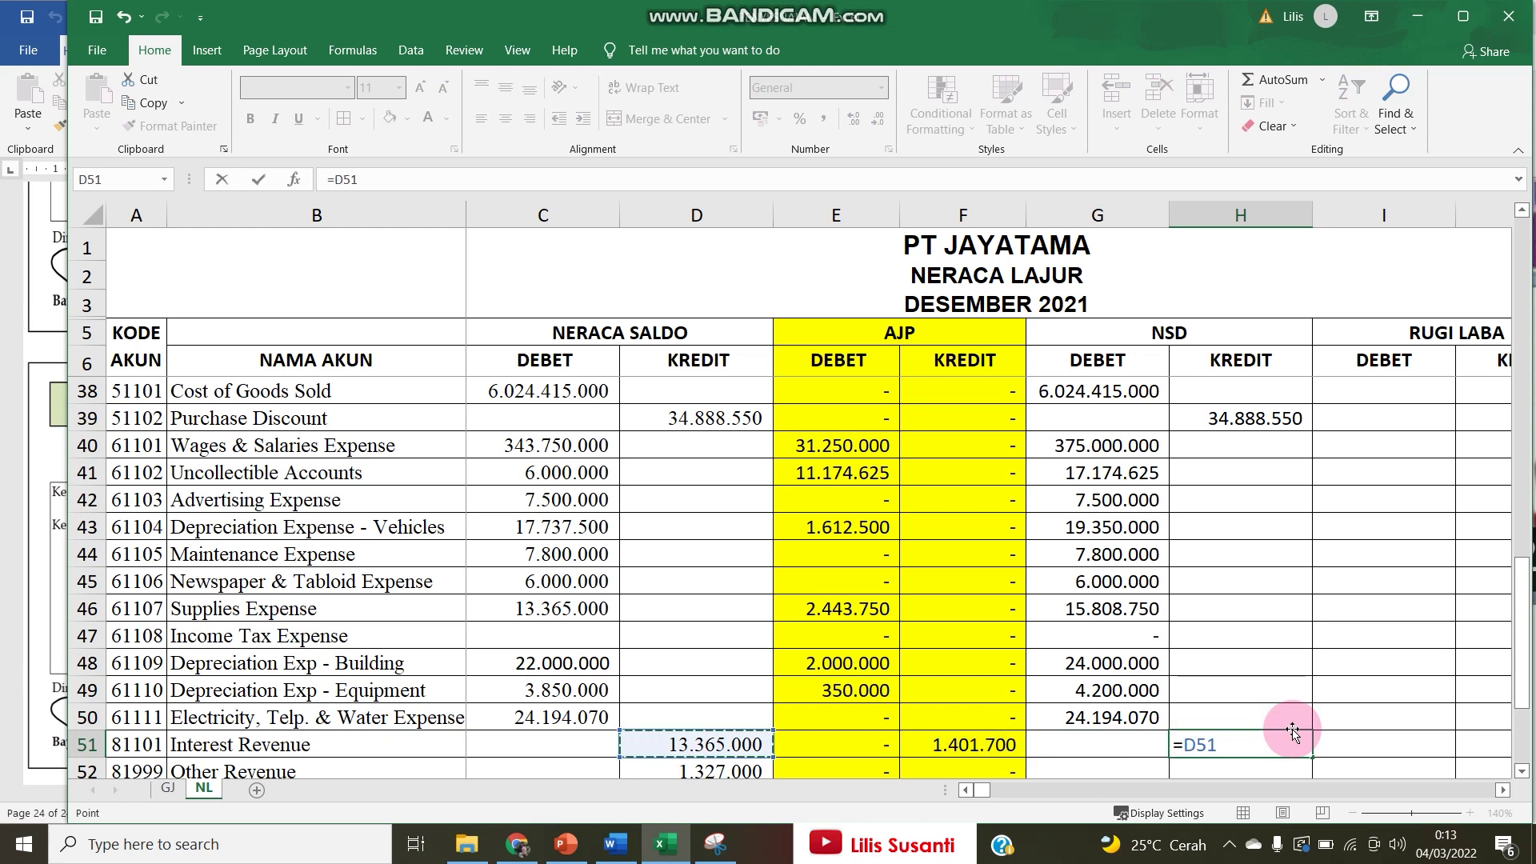
pyautogui.write('+')
pyautogui.press('Left')
pyautogui.press('Left')
pyautogui.press('Return')
pyautogui.click(1294, 717)
pyautogui.moveTo(1294, 717); pyautogui.dragTo(1290, 760)
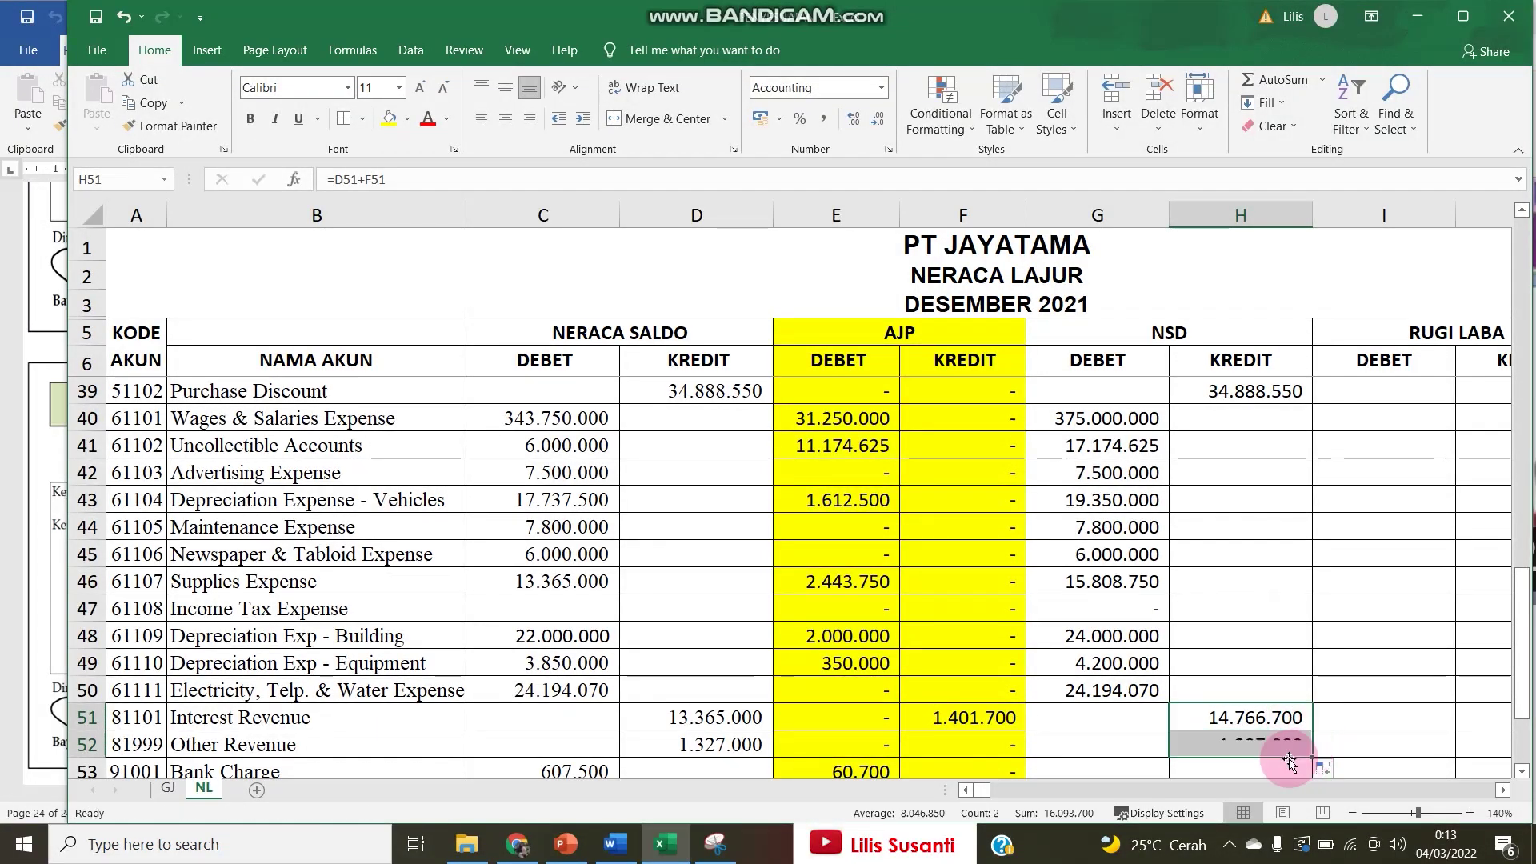
# Enter =C53+E53 in G53 as the NSD debit balance for Bank Charge.
pyautogui.scroll(-2, 1254, 746)
pyautogui.click(1145, 609)
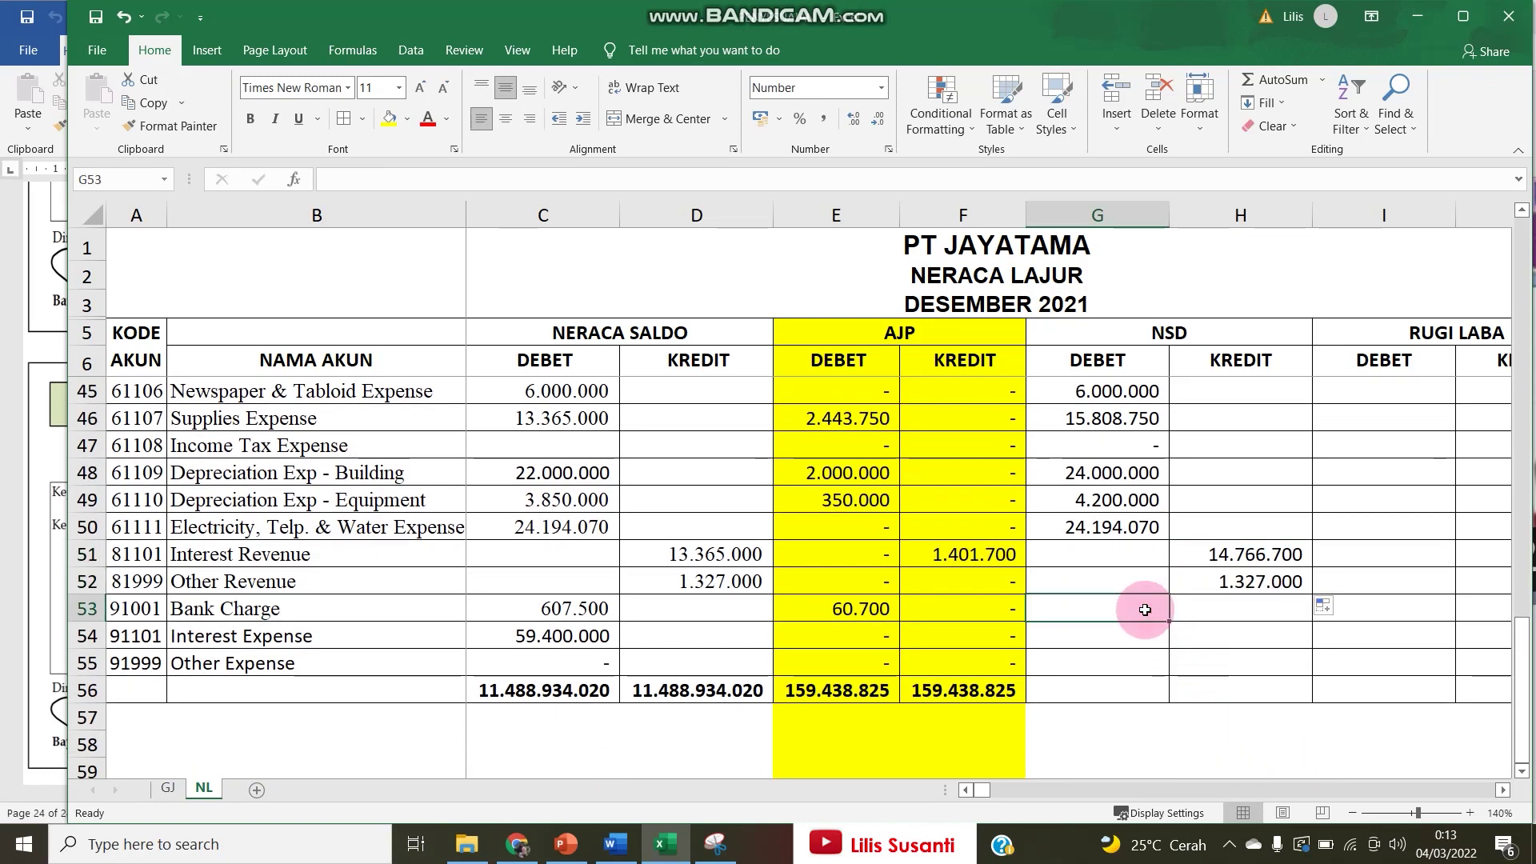
pyautogui.write('=')
pyautogui.press('Left')
pyautogui.press('Left')
pyautogui.press('Left')
pyautogui.press('Left')
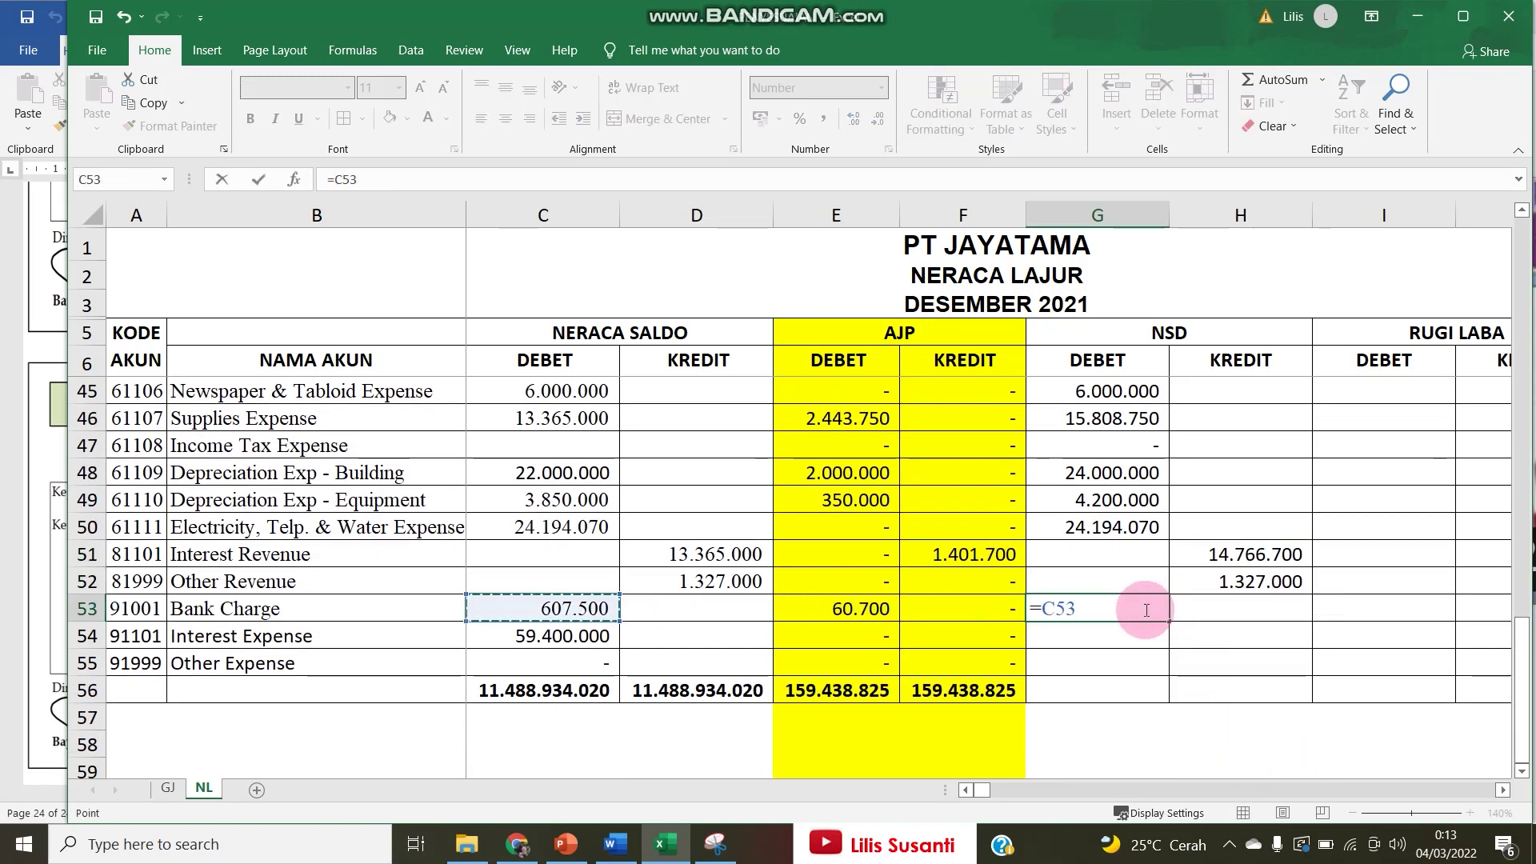
pyautogui.write('+')
pyautogui.press('Left')
pyautogui.press('Left')
pyautogui.press('Return')
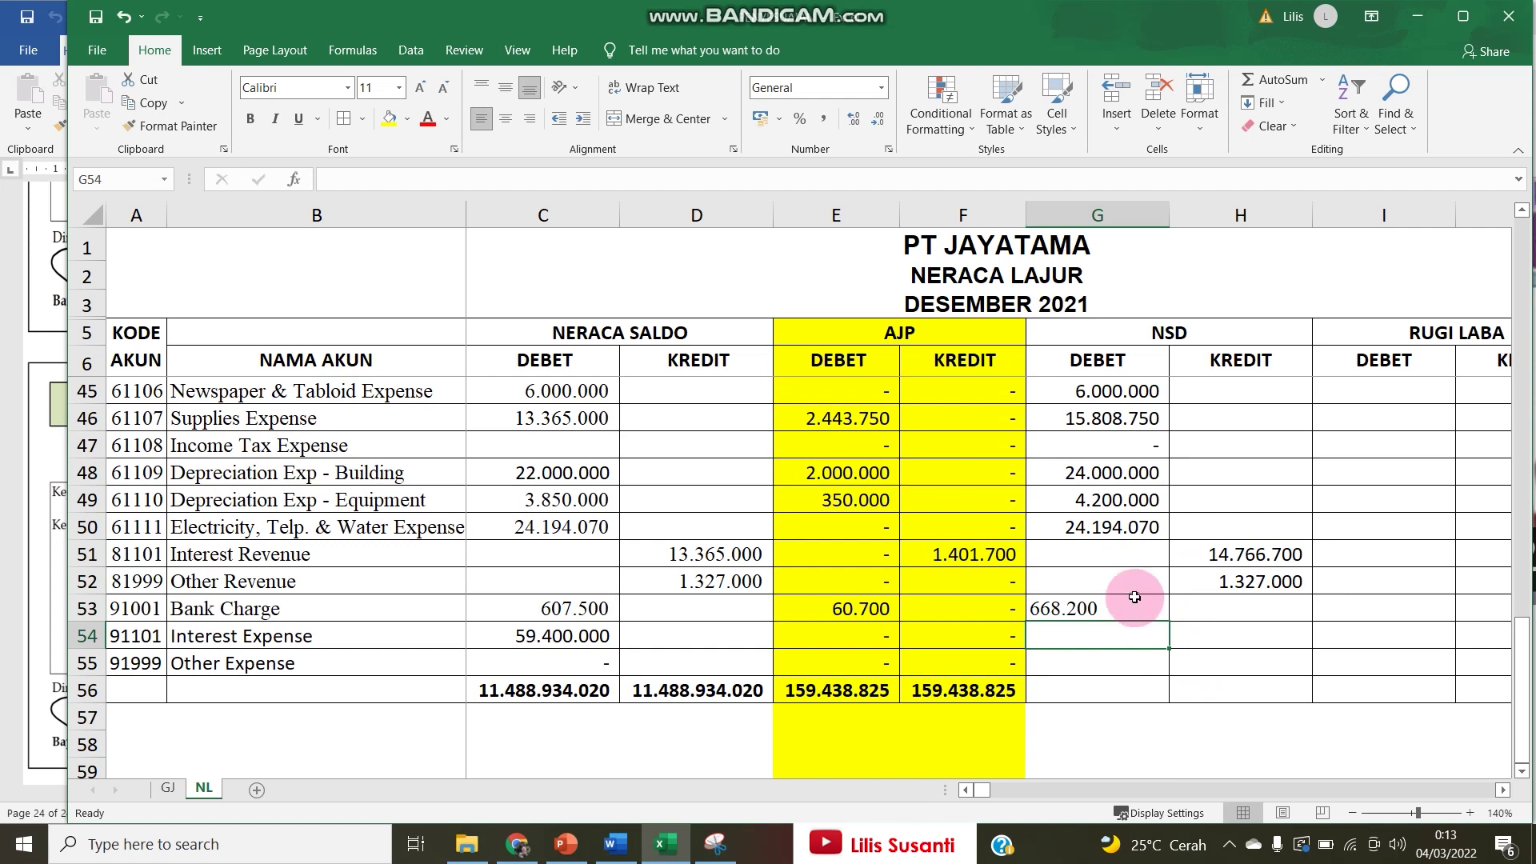
# Copy the G53 formula down to G54 for Interest Expense and apply the comma number style to both cells.
pyautogui.click(1134, 596)
pyautogui.moveTo(1168, 623); pyautogui.dragTo(1166, 651)
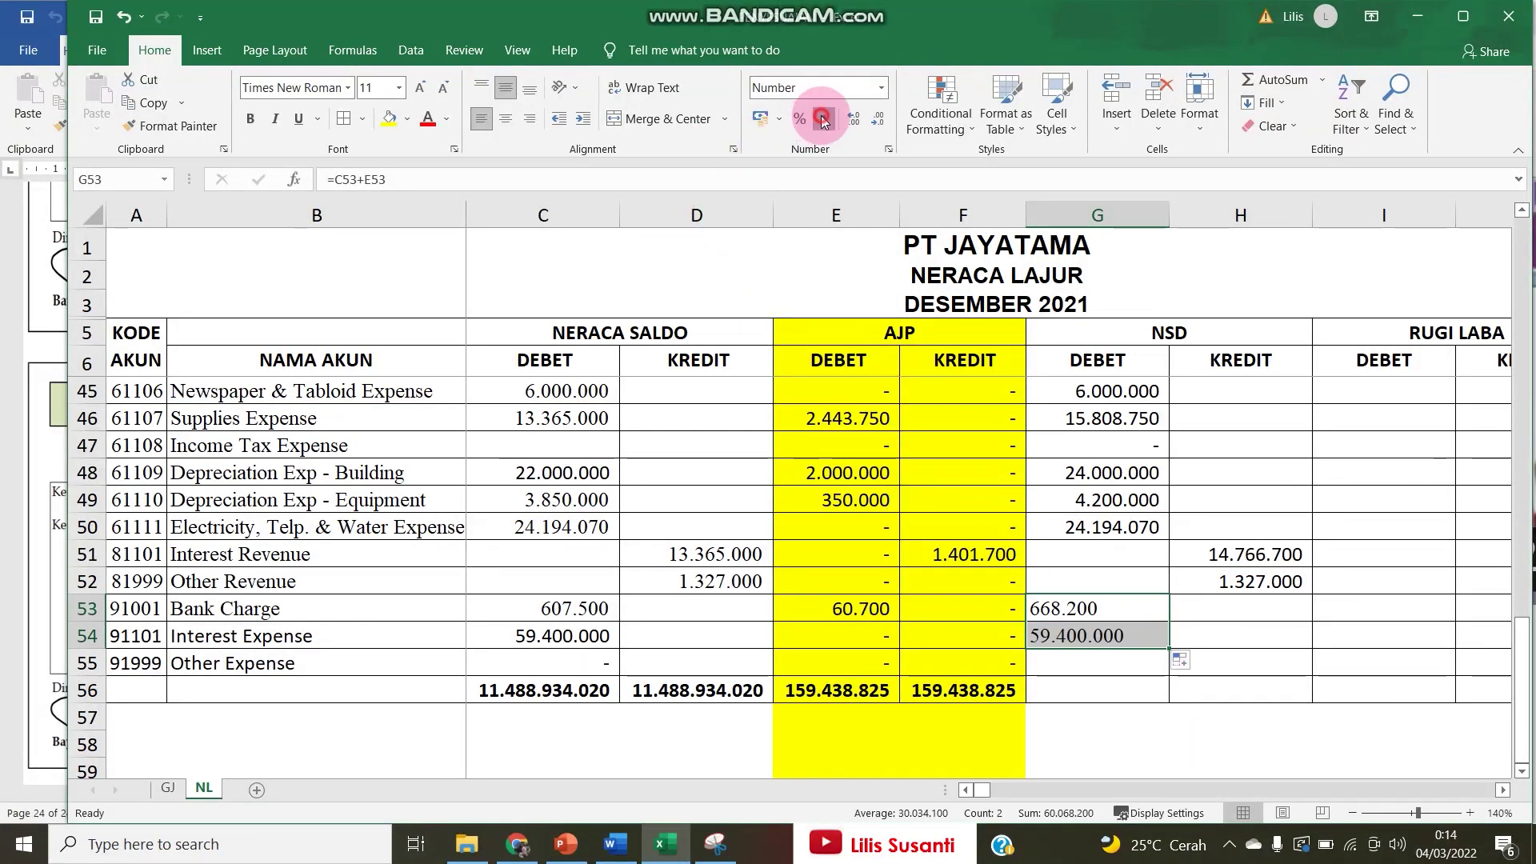
pyautogui.click(823, 120)
# Copy the F56 column total across to G56 and H56 and autofit the widths of columns G and H.
pyautogui.click(1069, 672)
pyautogui.click(1025, 702)
pyautogui.moveTo(1025, 701); pyautogui.dragTo(1274, 689)
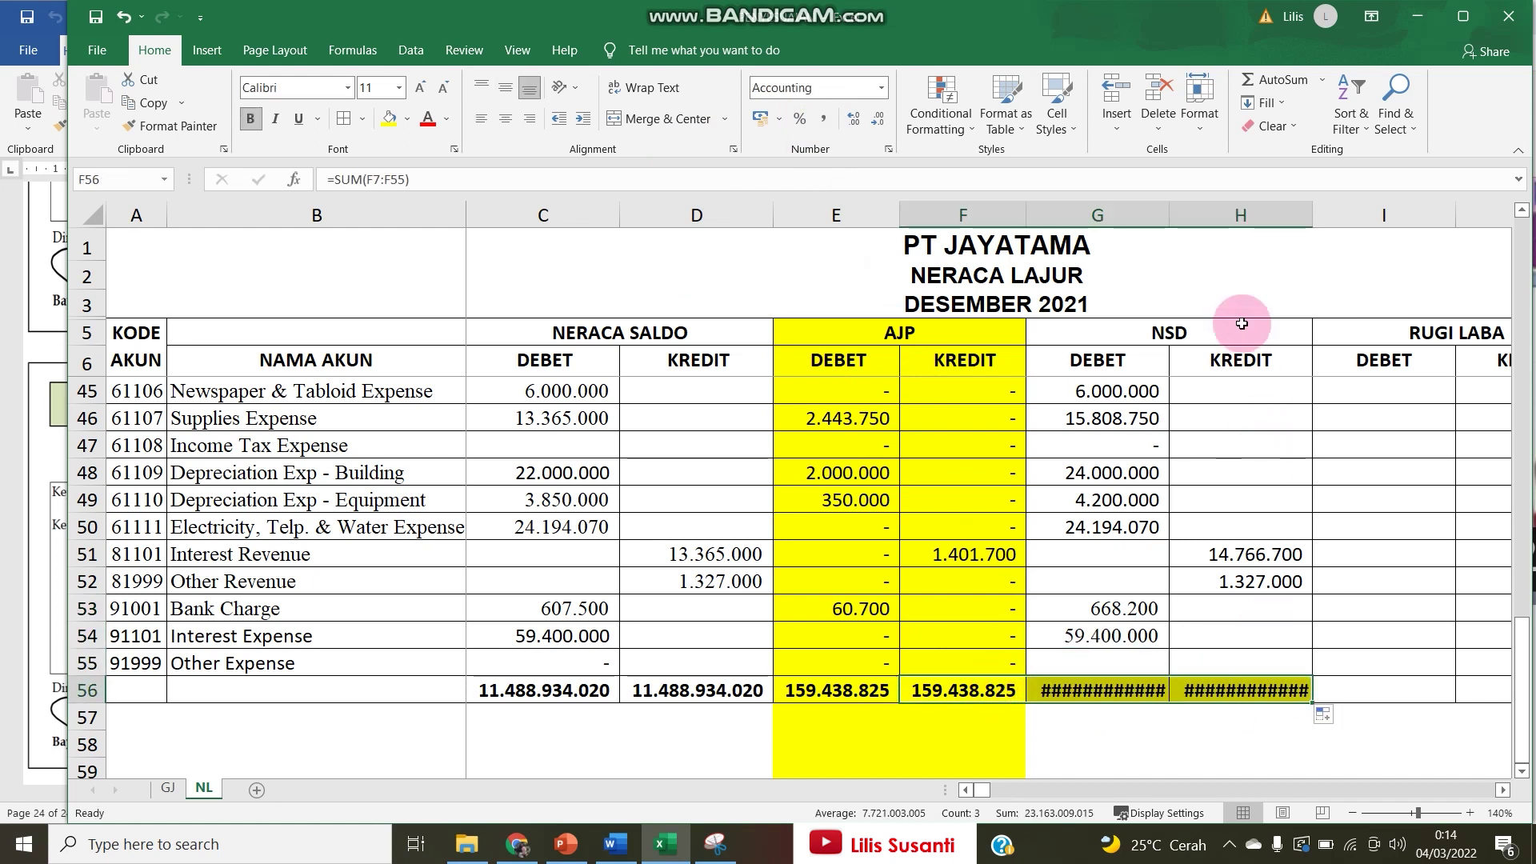
pyautogui.doubleClick(1170, 215)
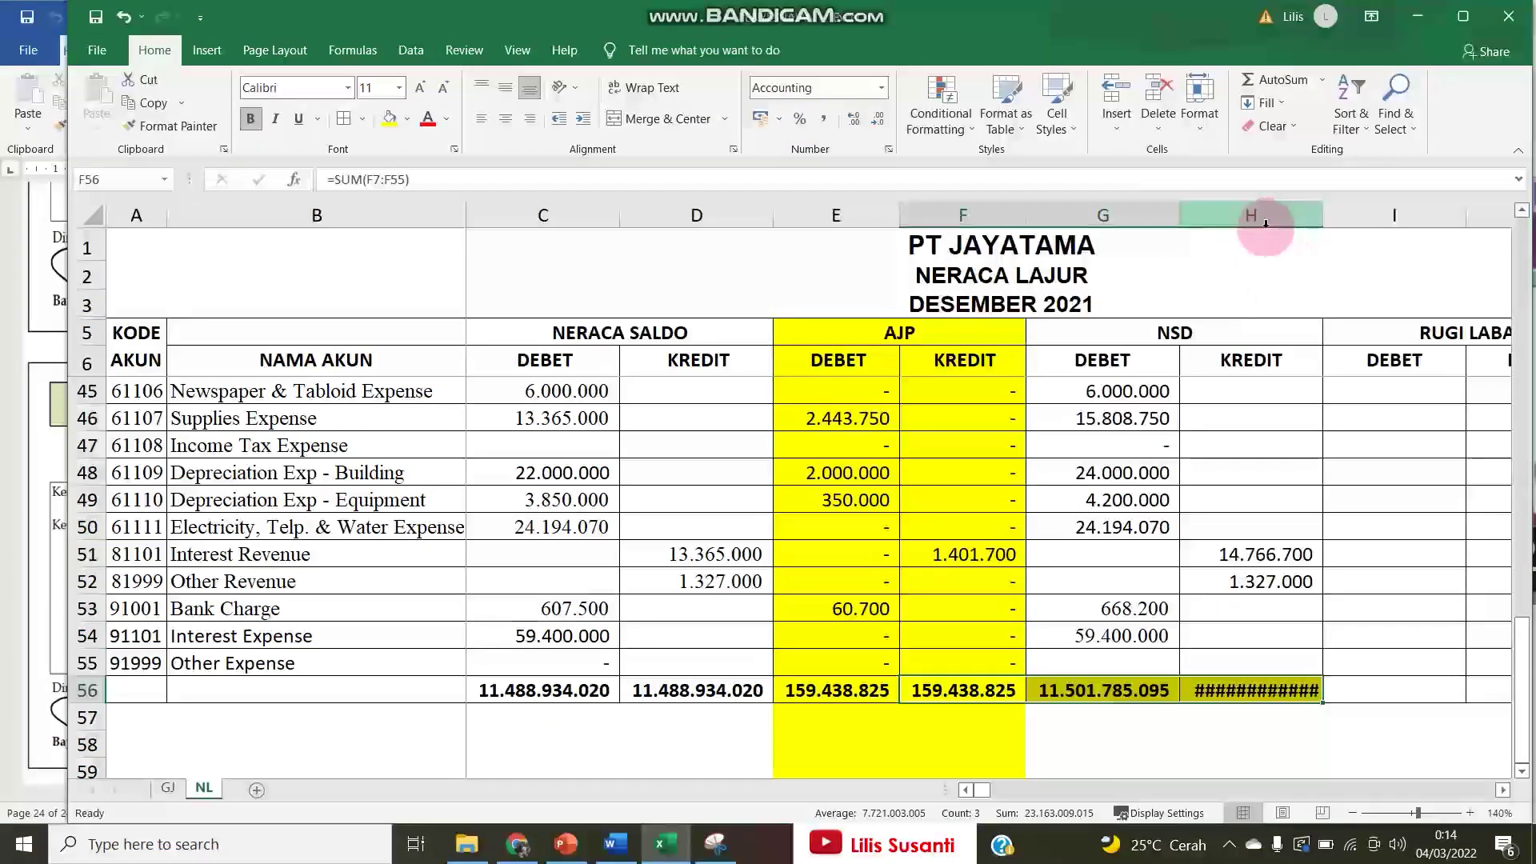
pyautogui.doubleClick(1321, 214)
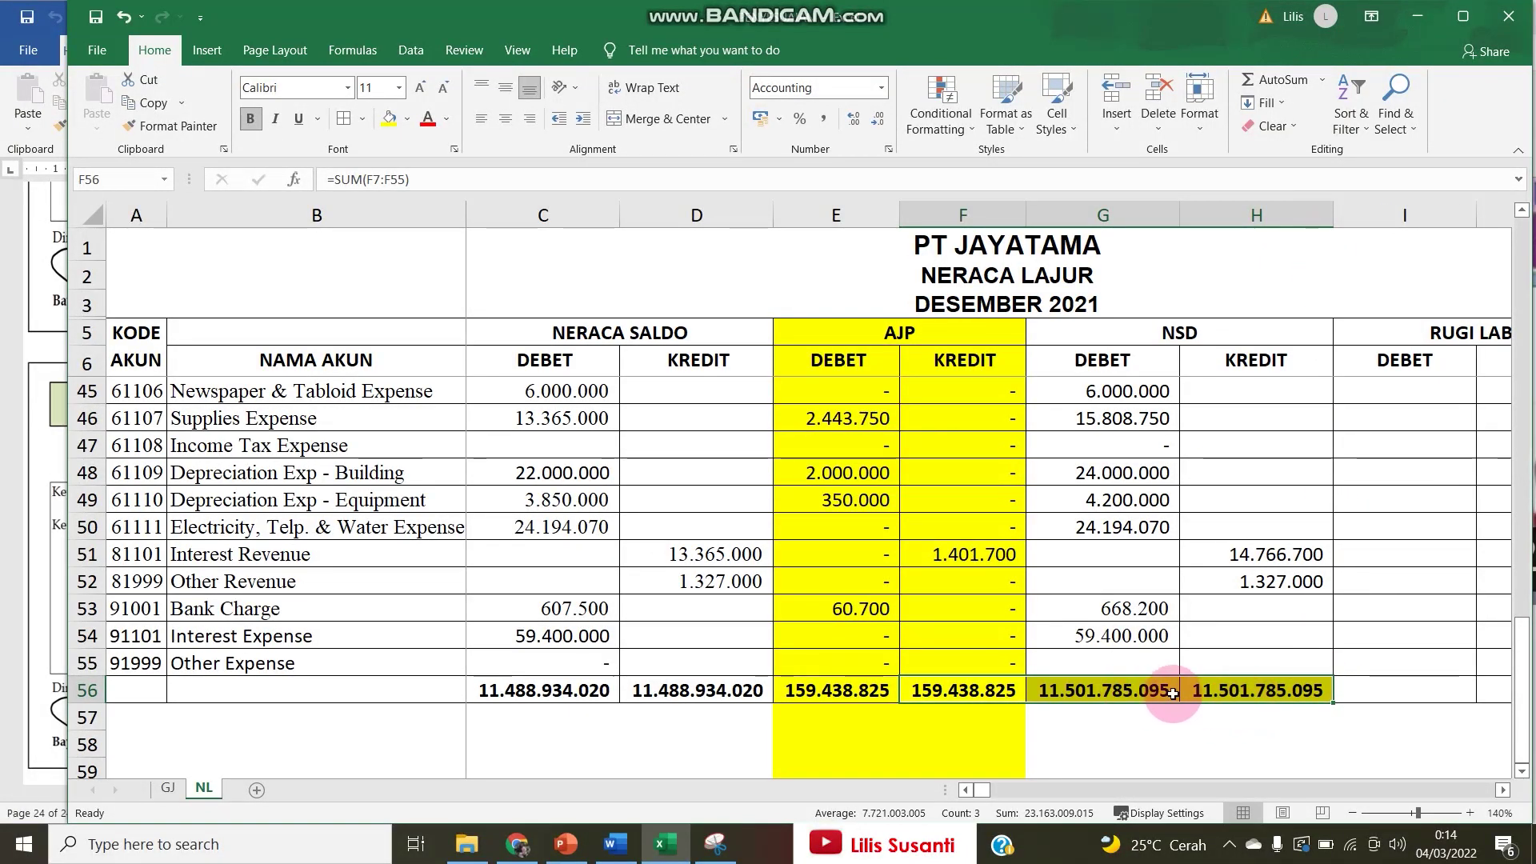
# Copy the H56 total formula across I56:L56 for the Rugi Laba and Neraca columns.
pyautogui.moveTo(1139, 692); pyautogui.dragTo(1228, 693)
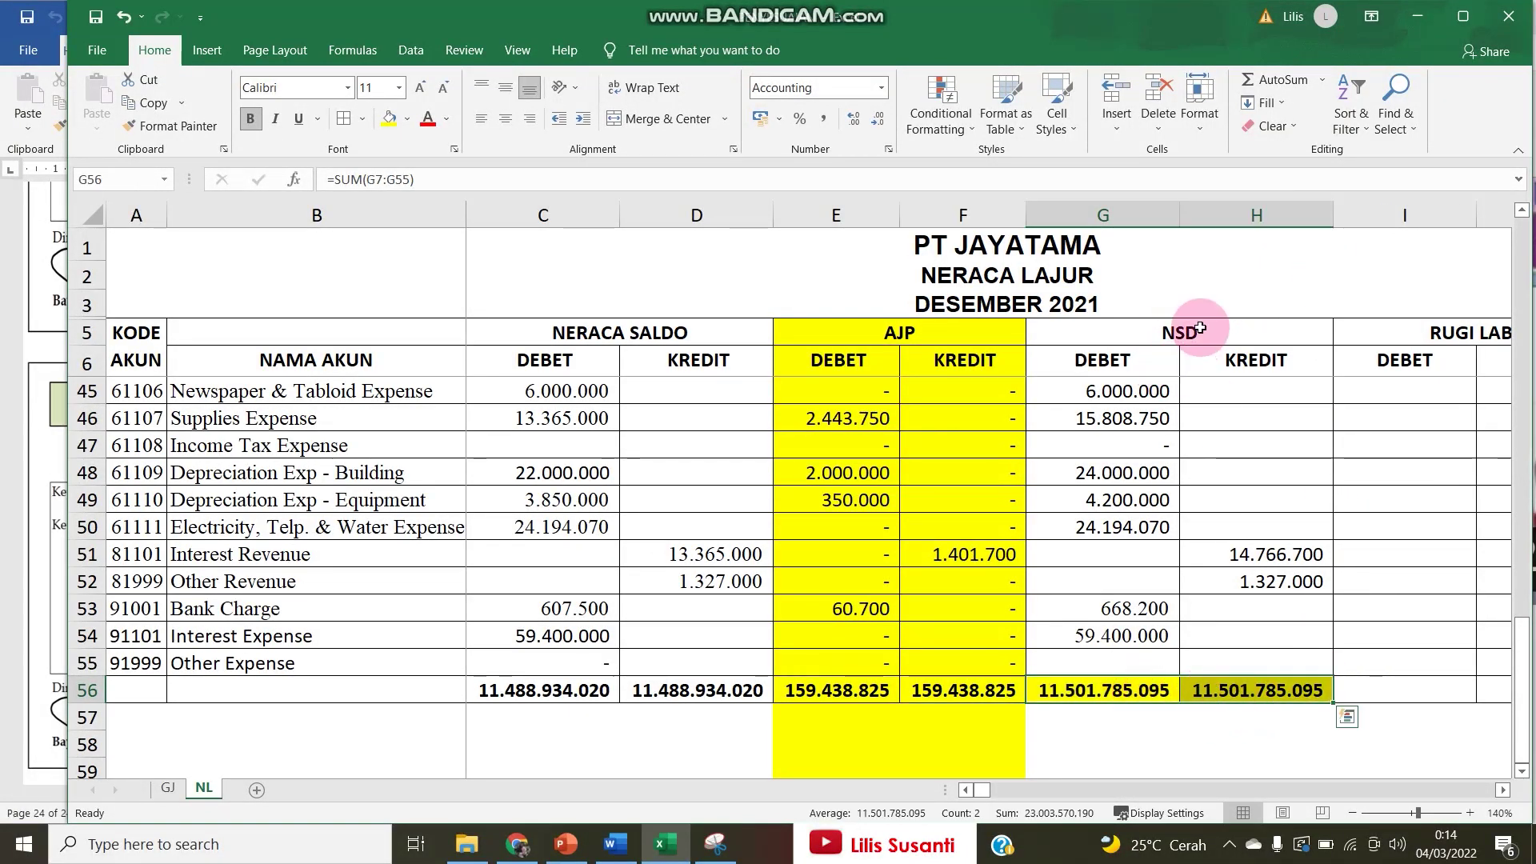
pyautogui.click(1124, 692)
pyautogui.click(1247, 693)
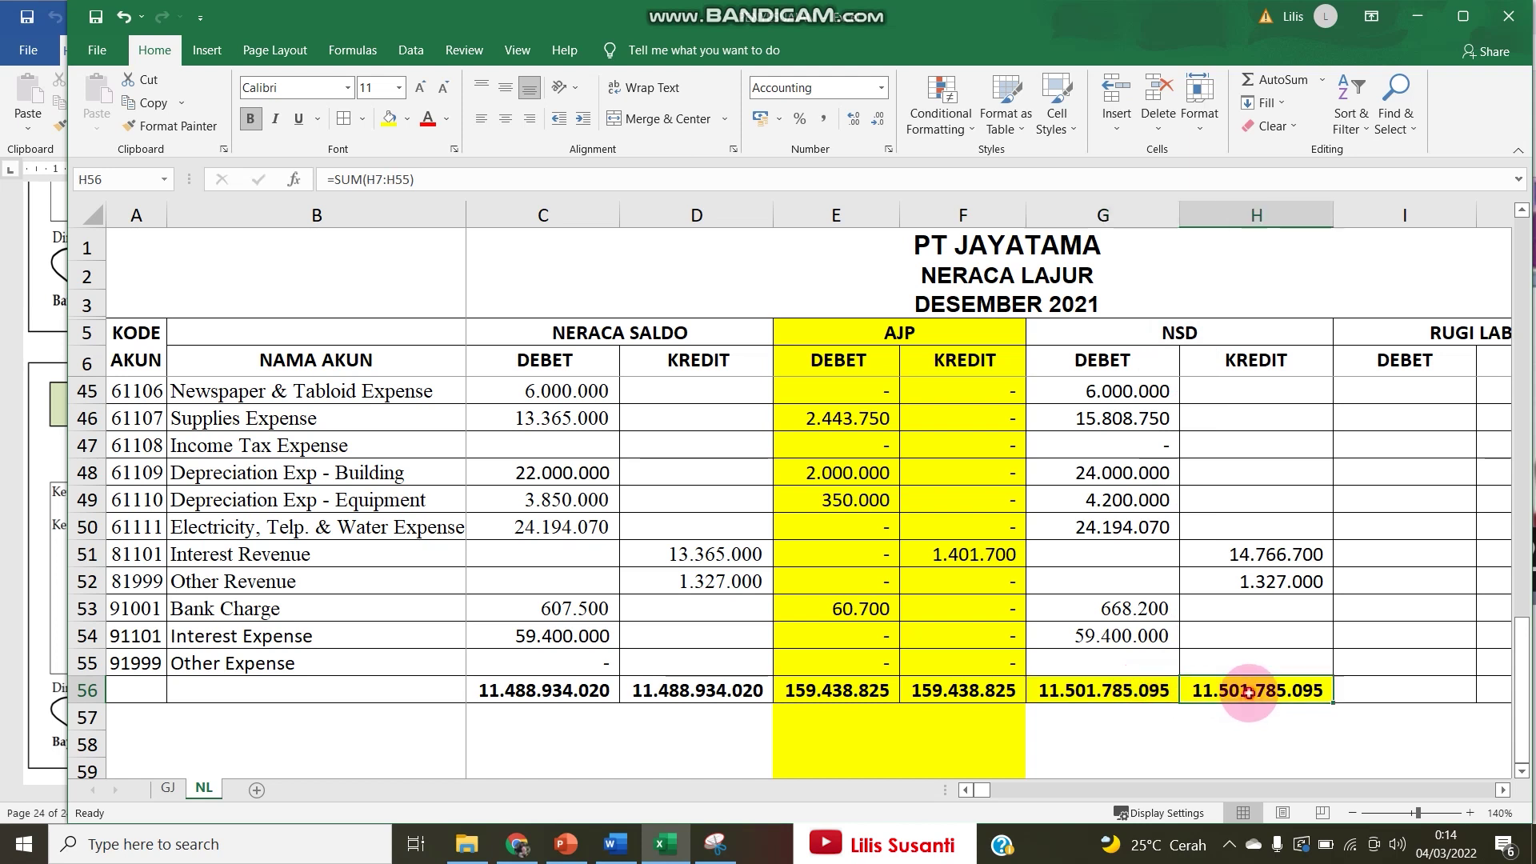
pyautogui.click(1144, 703)
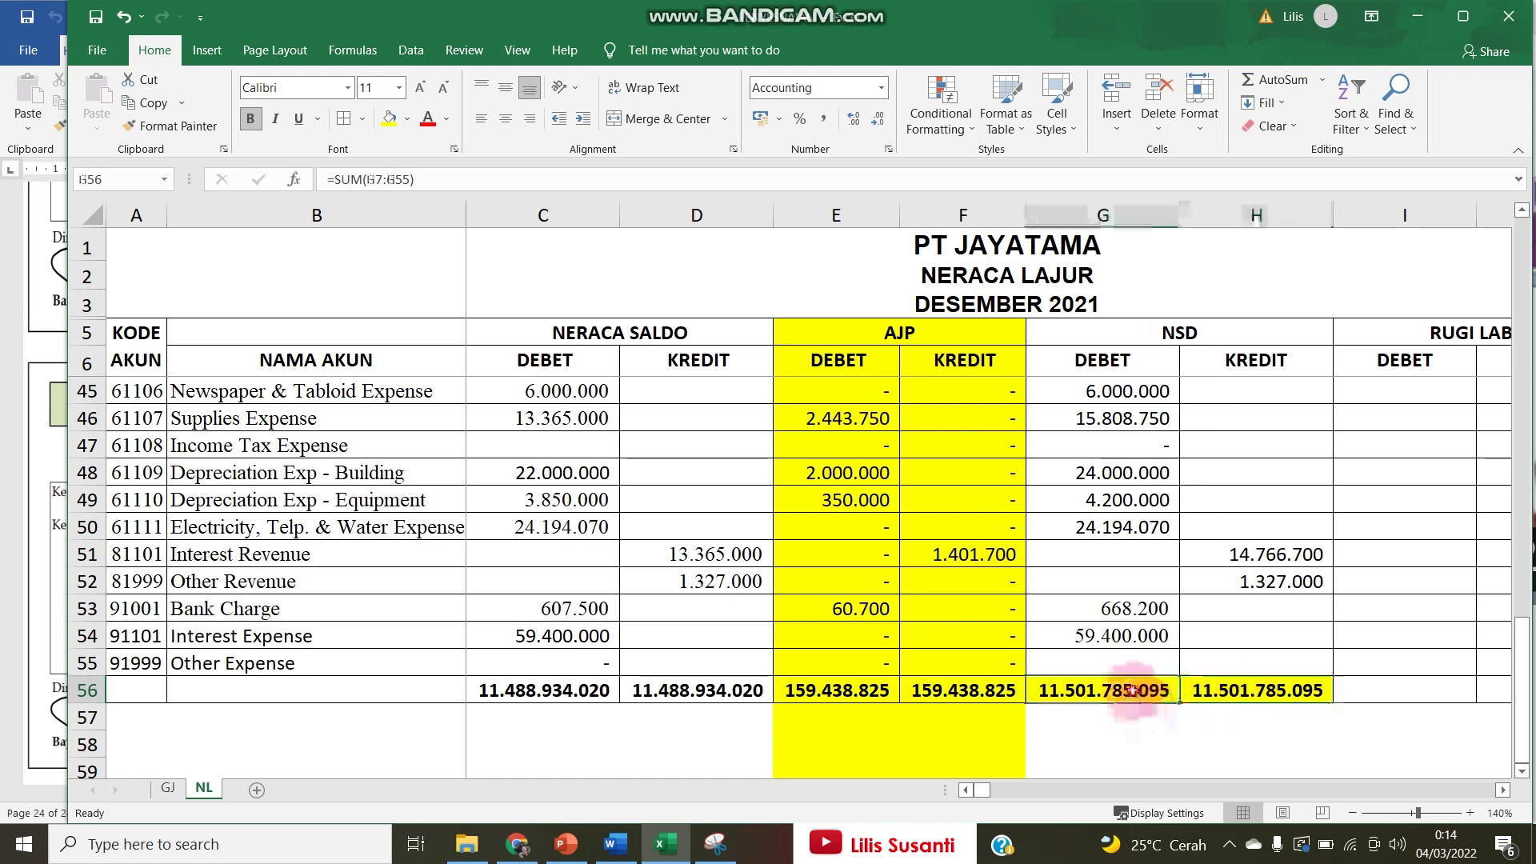
pyautogui.click(1208, 693)
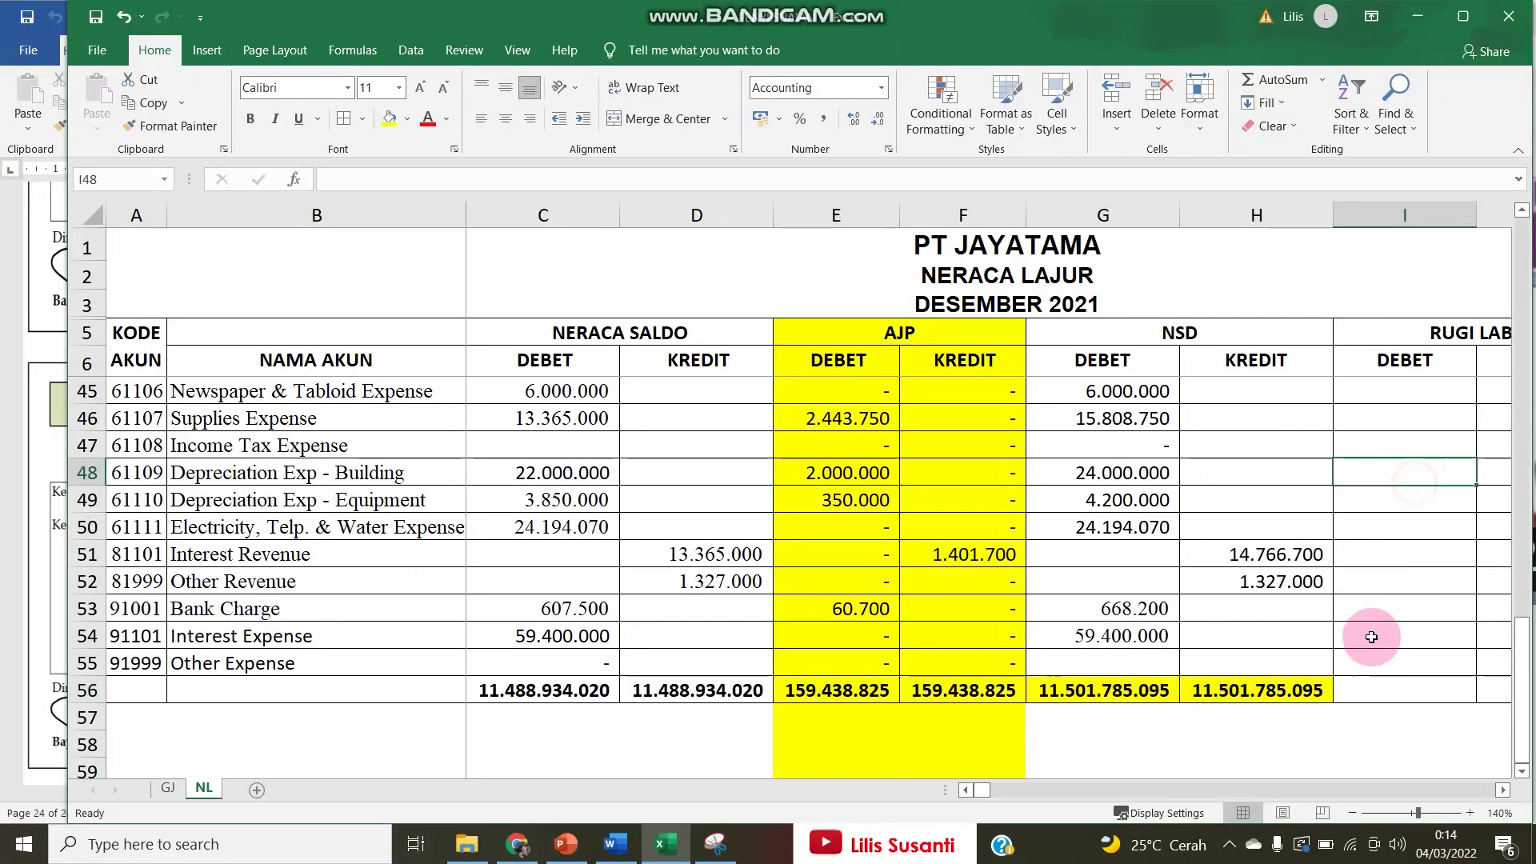
pyautogui.moveTo(1331, 703)
pyautogui.mouseDown()
pyautogui.moveTo(1491, 703)
pyautogui.moveTo(1343, 690)
pyautogui.mouseUp()
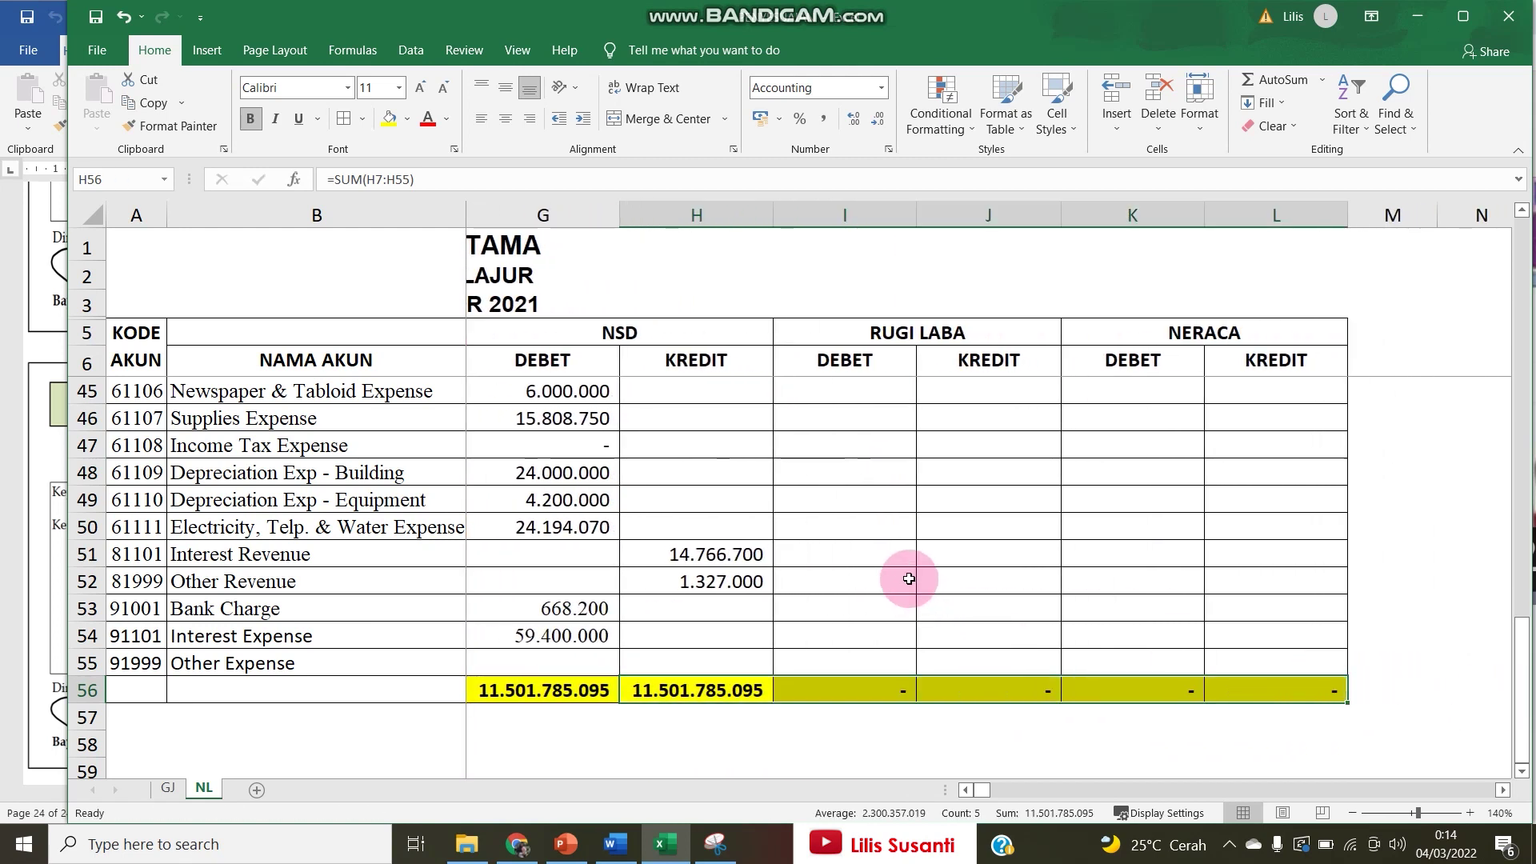
# Enter =G7 in K7 as the Neraca debit balance for Cash in Bank.
pyautogui.scroll(13, 909, 578)
pyautogui.click(1117, 390)
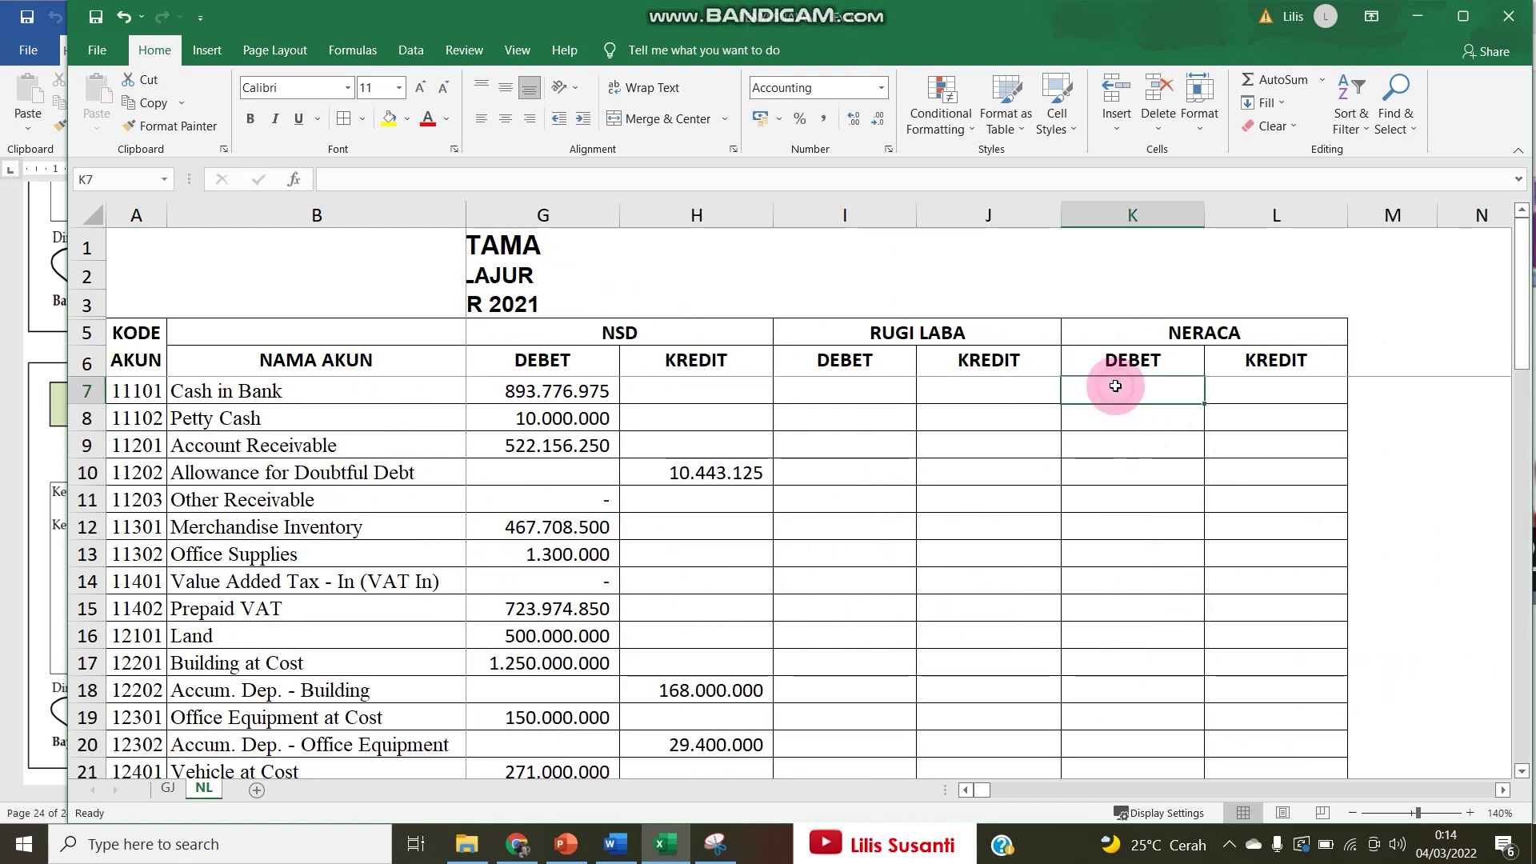
pyautogui.click(556, 389)
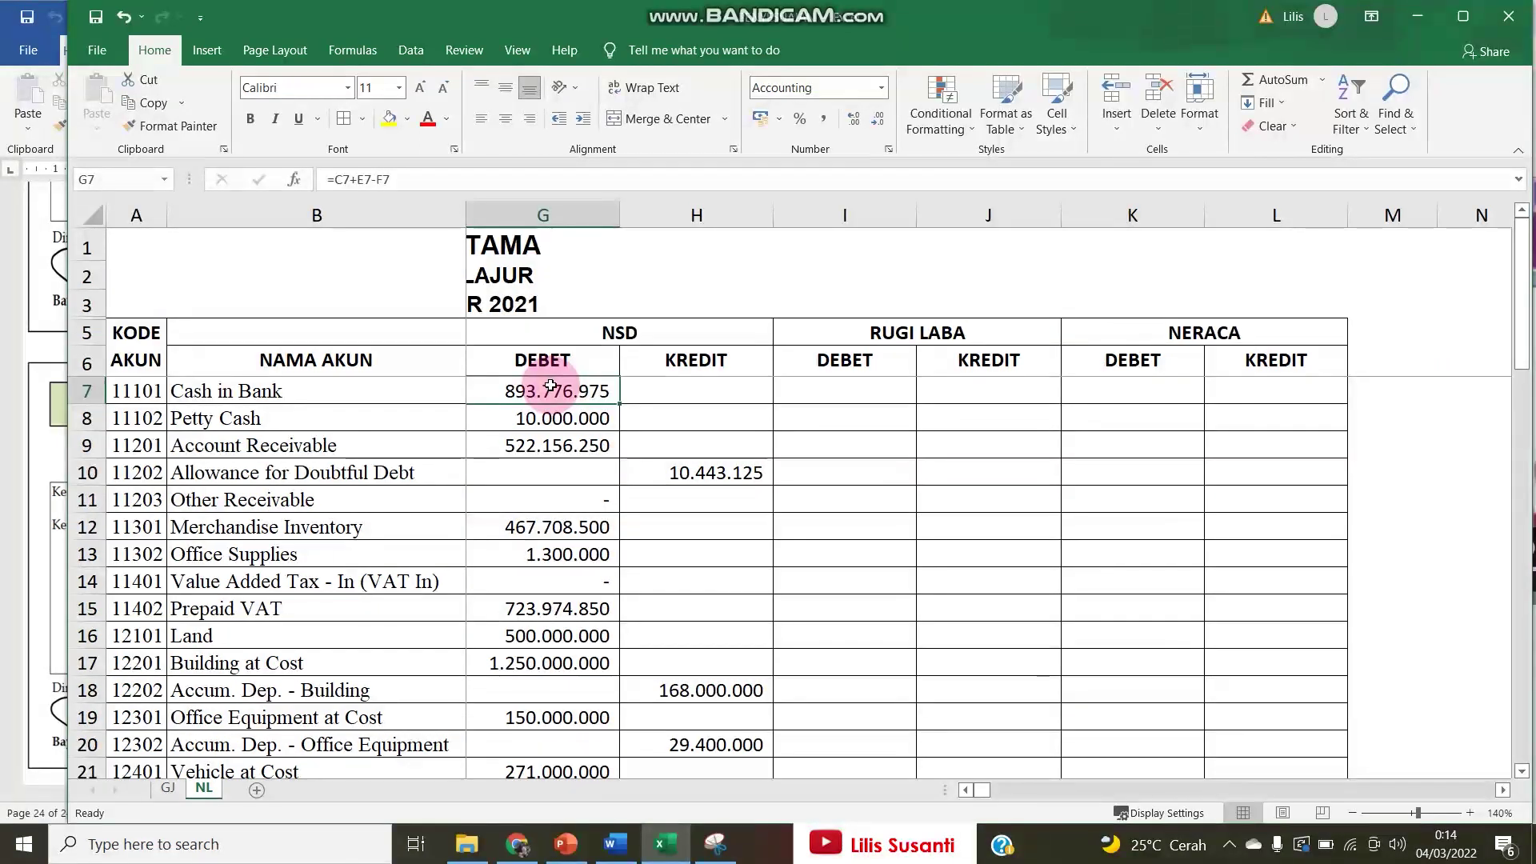
pyautogui.click(1123, 386)
pyautogui.write('=')
pyautogui.press('Left')
pyautogui.press('Left')
pyautogui.press('Left')
pyautogui.press('Left')
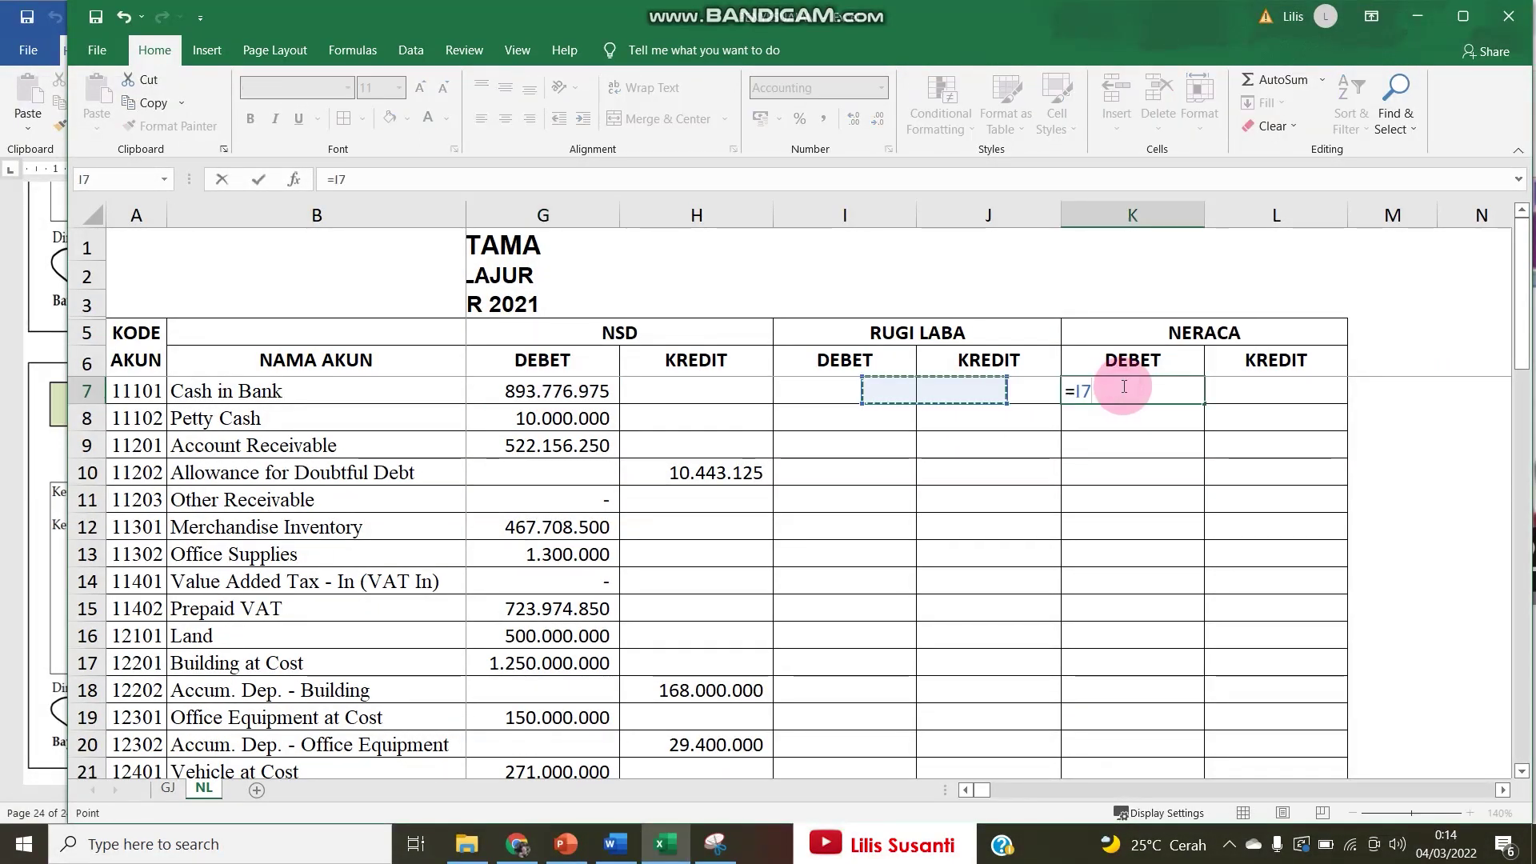
pyautogui.hotkey('ctrl', 'Return')
# Enter =H7 in L7 as the Neraca credit balance for Cash in Bank.
pyautogui.press('Right')
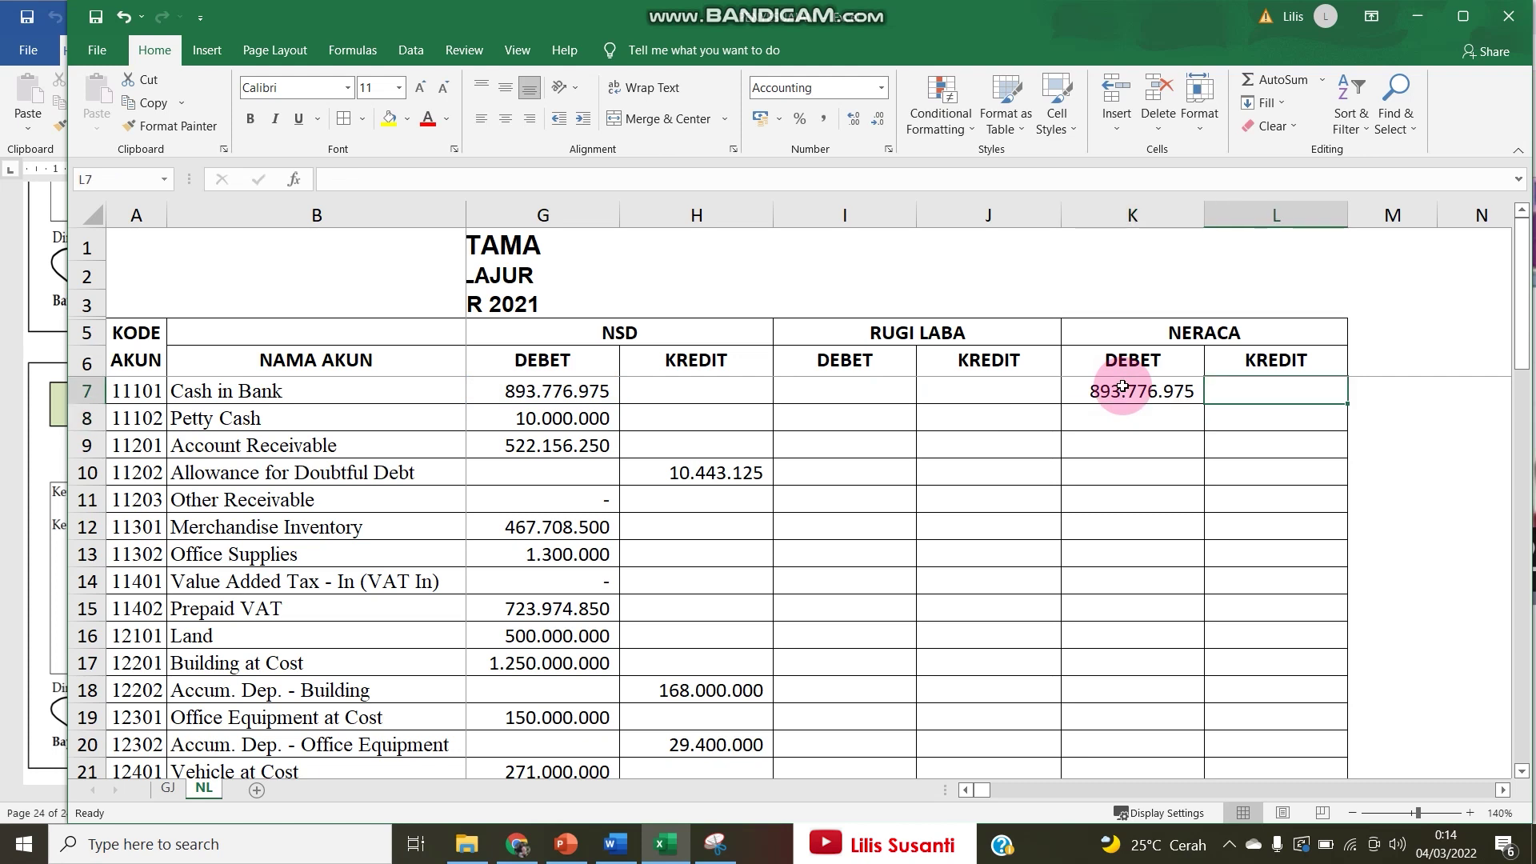
pyautogui.write('=')
pyautogui.press('Left')
pyautogui.press('Left')
pyautogui.press('Left')
pyautogui.press('Left')
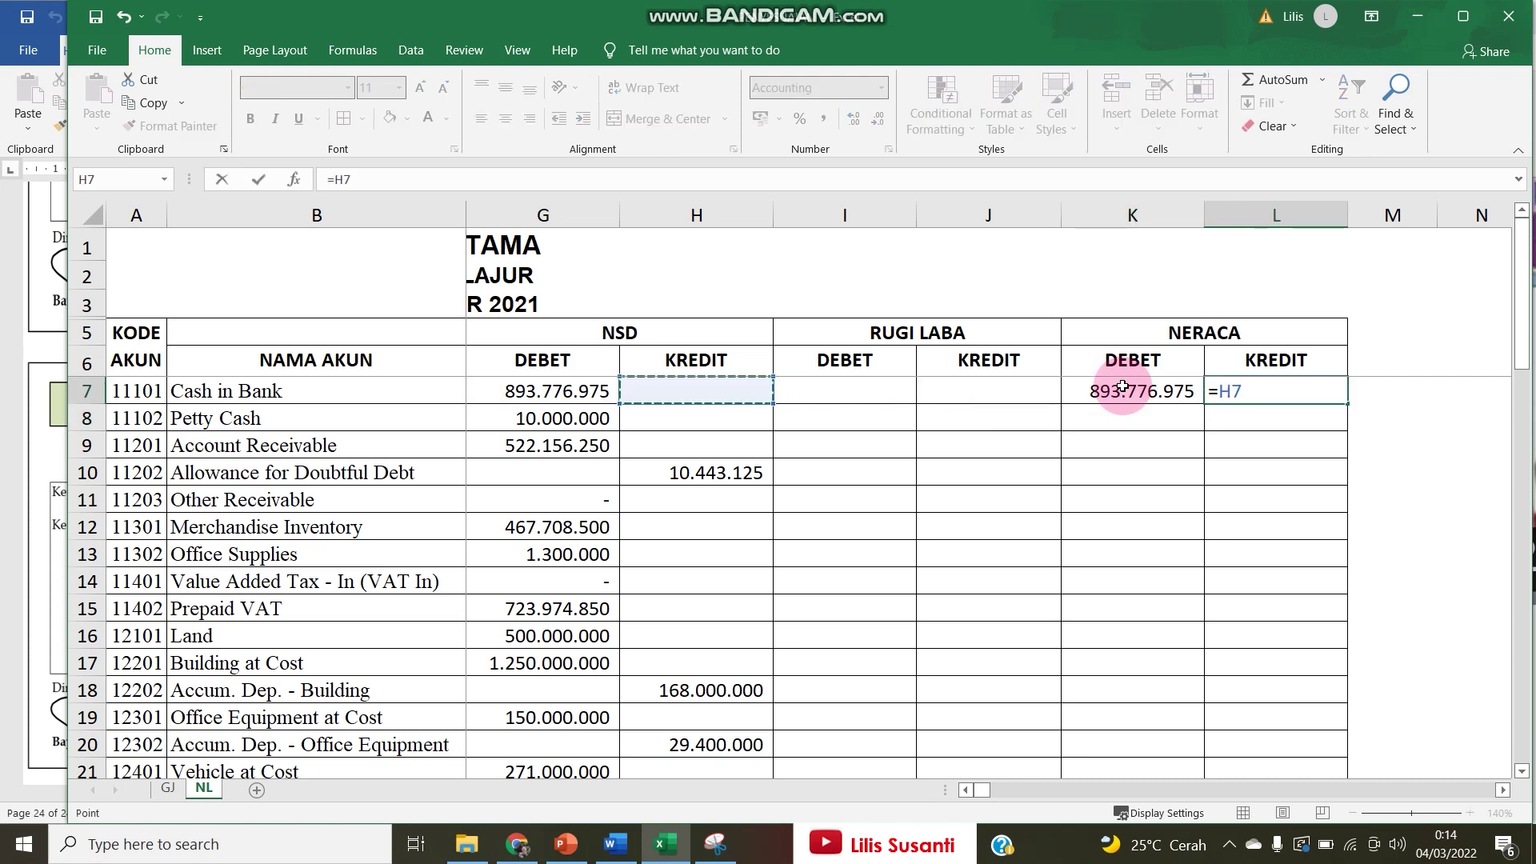
pyautogui.press('Return')
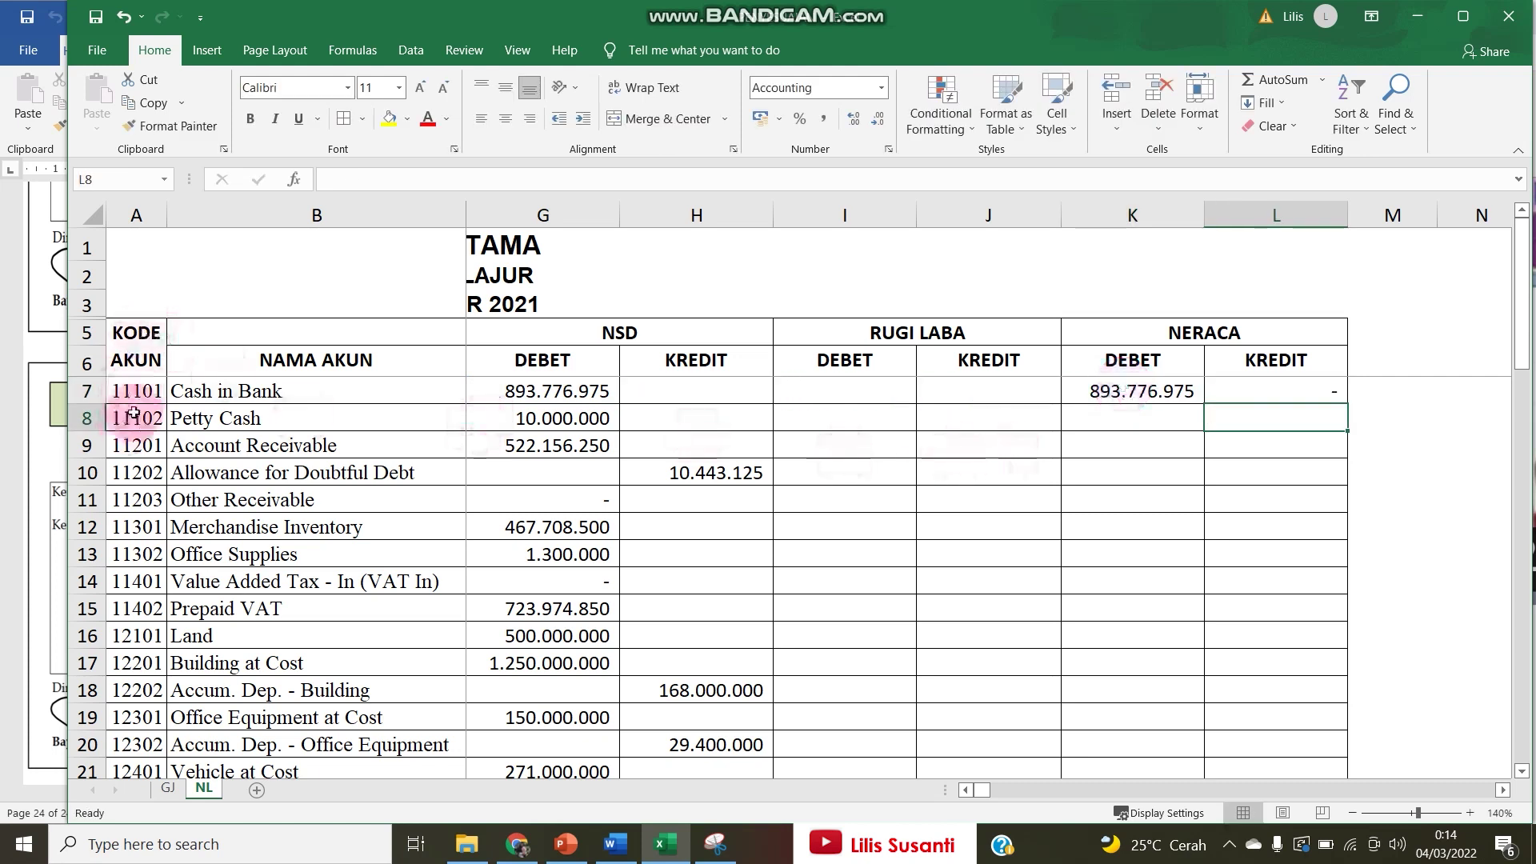
# Copy the K7:L7 Neraca formulas down through row 33, Historical Balancing.
pyautogui.click(1116, 390)
pyautogui.moveTo(1217, 394); pyautogui.dragTo(1261, 641)
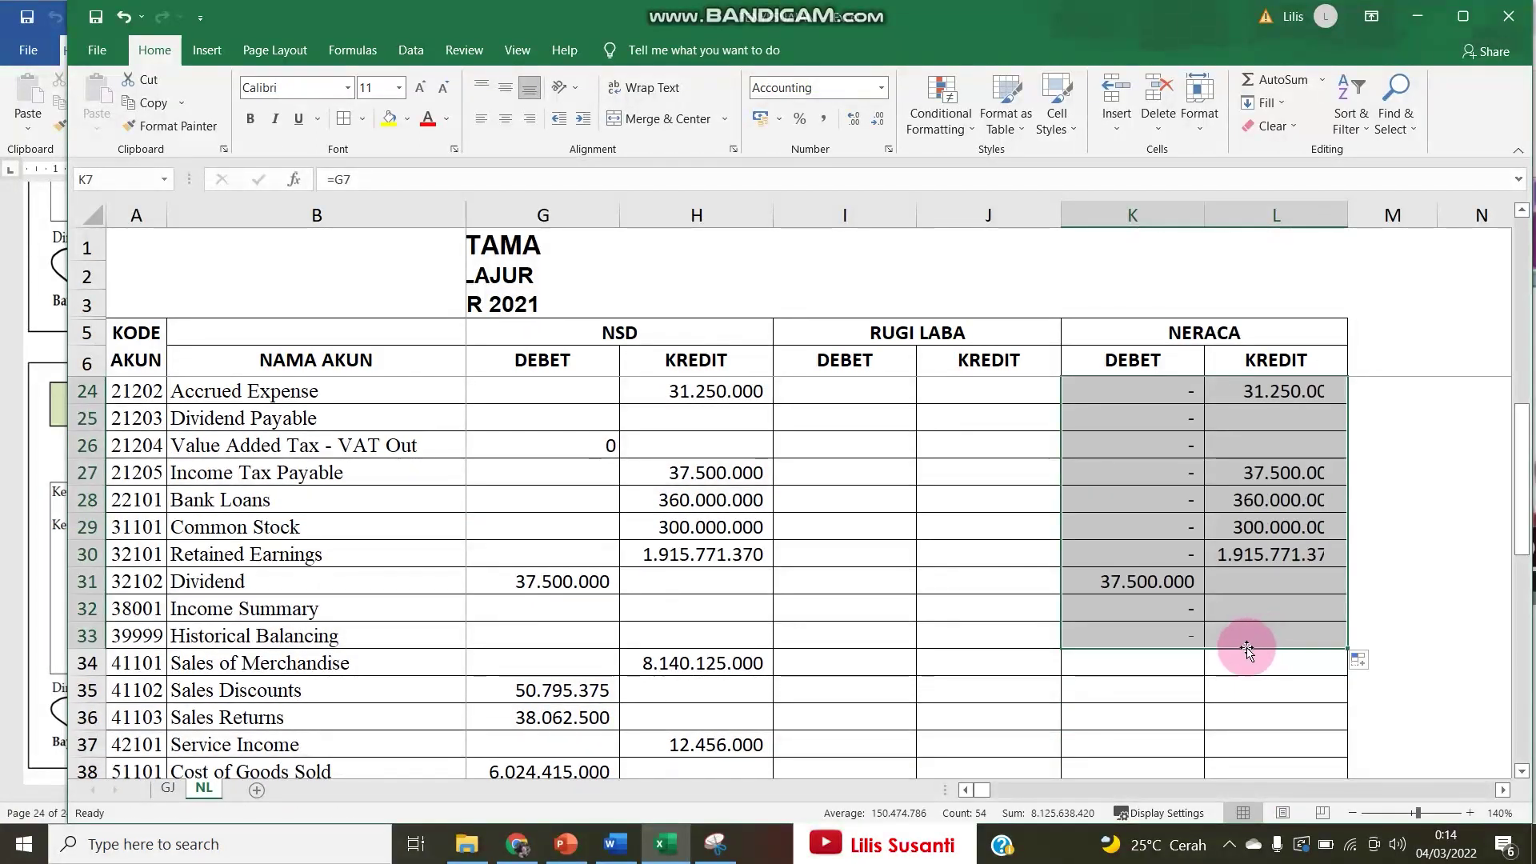
# Enter =G34 in I34 and =H34 in J34 as the Rugi Laba debit and credit for Sales of Merchandise.
pyautogui.click(868, 653)
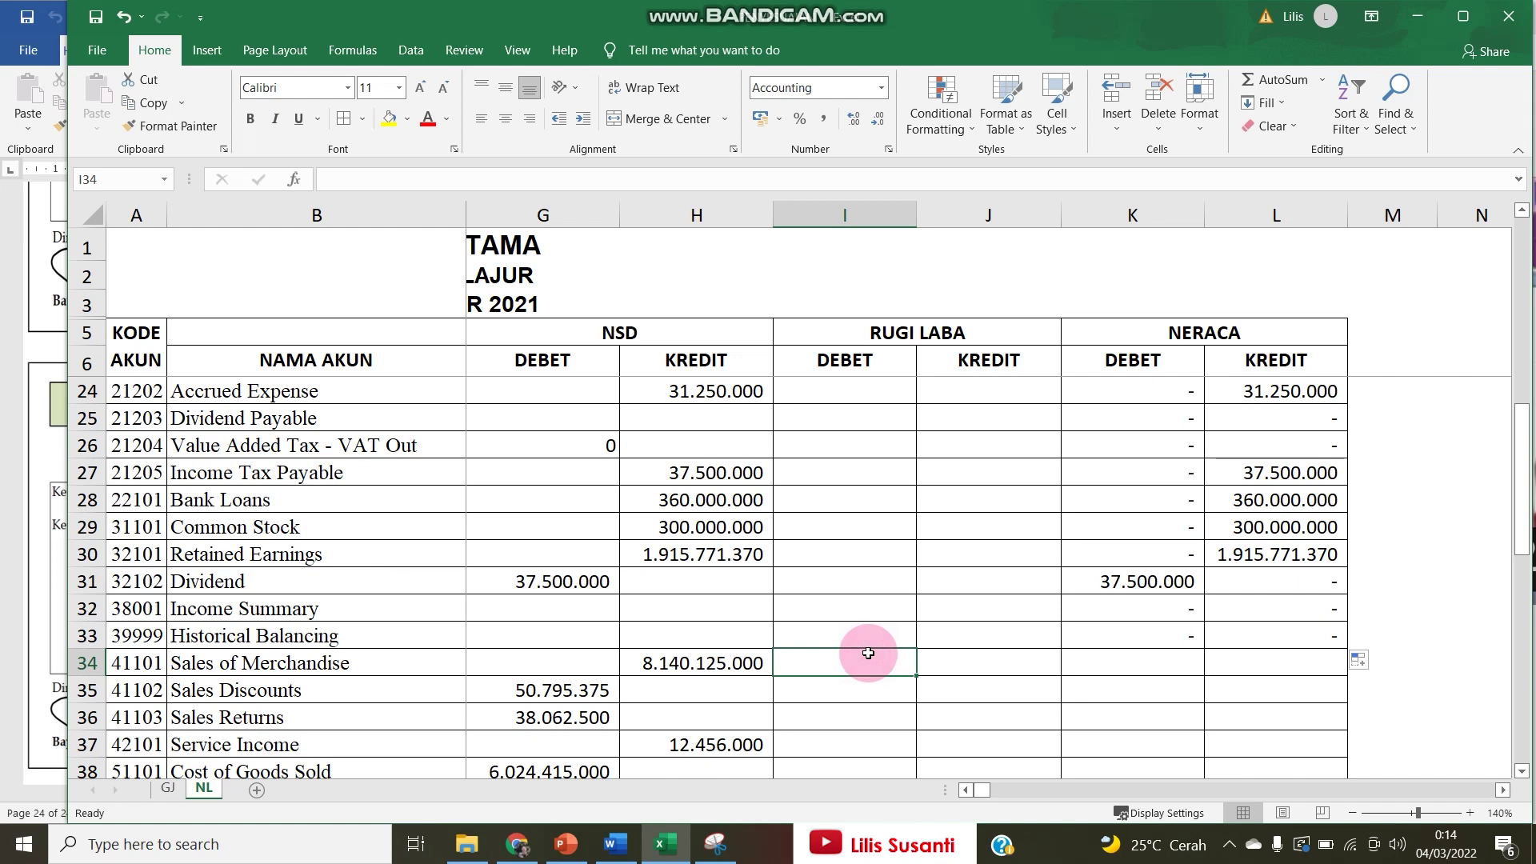
pyautogui.write('=')
pyautogui.press('Left')
pyautogui.press('Left')
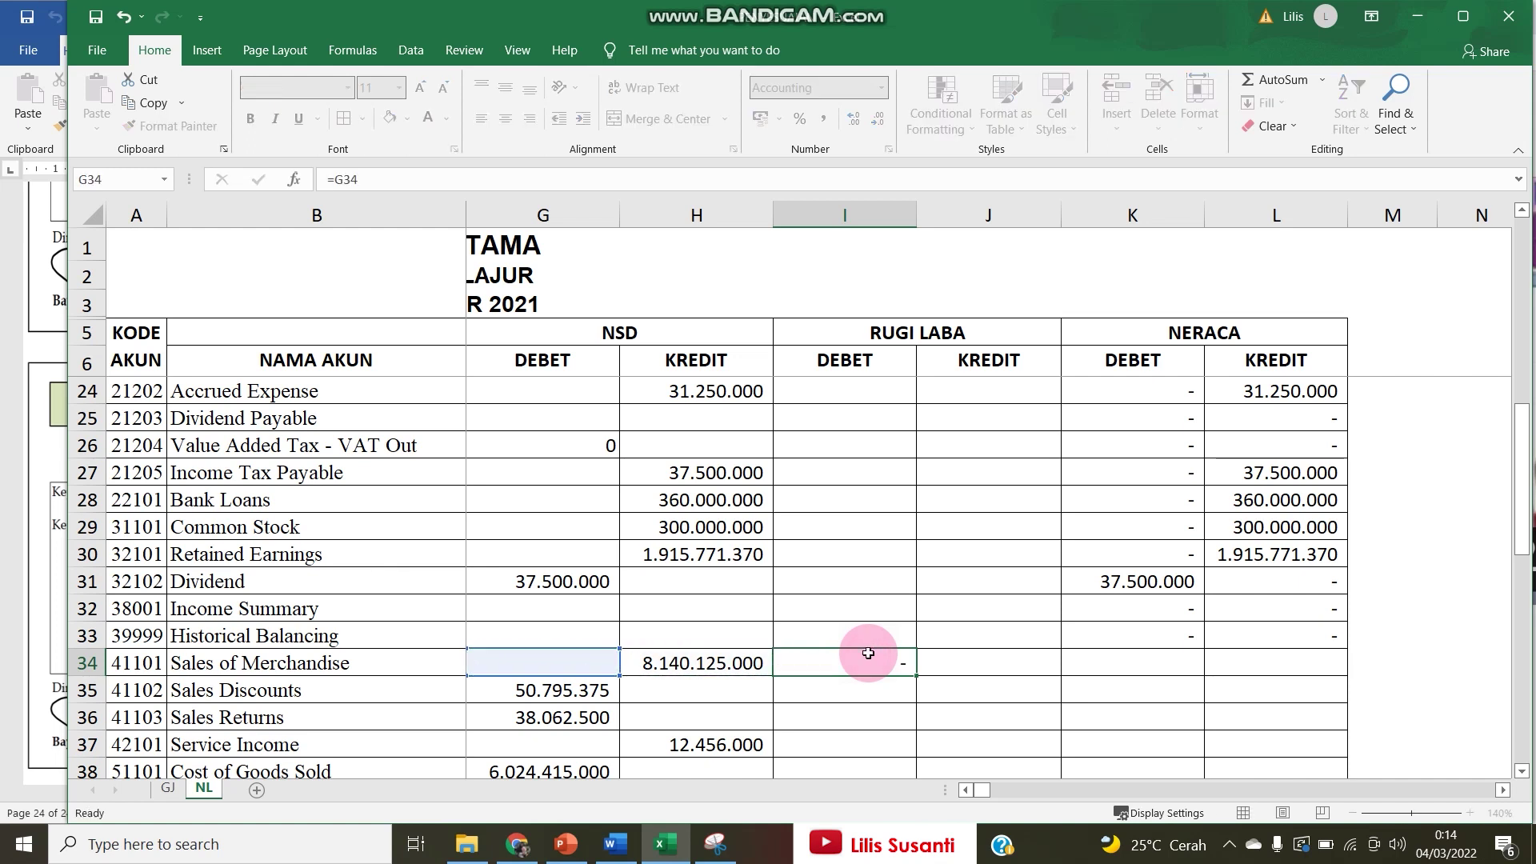
pyautogui.hotkey('ctrl', 'Return')
pyautogui.press('Right')
pyautogui.write('=')
pyautogui.press('Left')
pyautogui.press('Left')
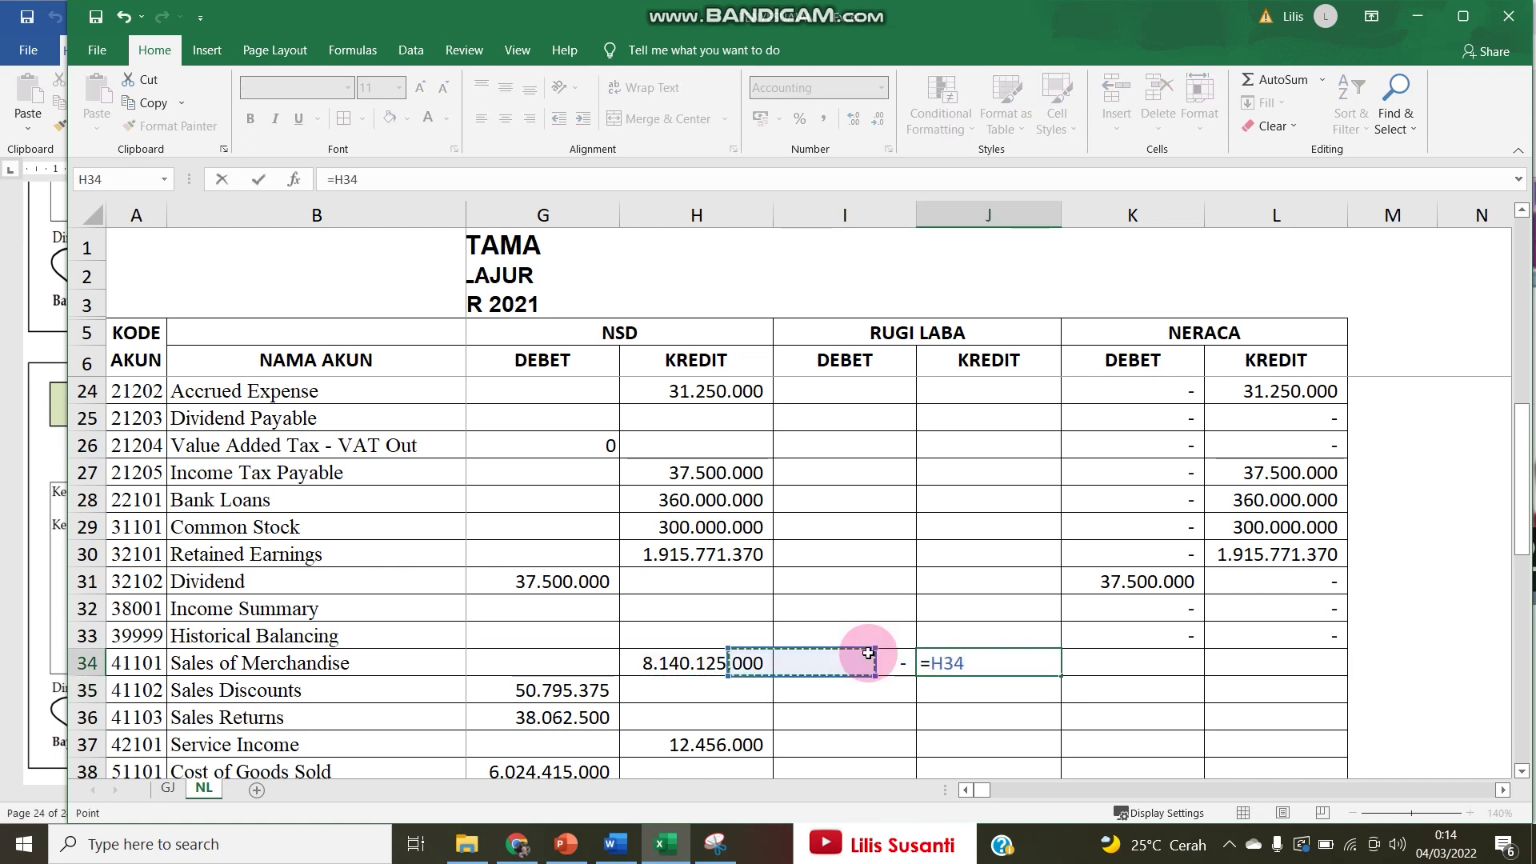
pyautogui.hotkey('ctrl', 'Return')
# Copy the I34:J34 Rugi Laba formulas down through row 55, Other Expense.
pyautogui.moveTo(867, 652); pyautogui.dragTo(968, 662)
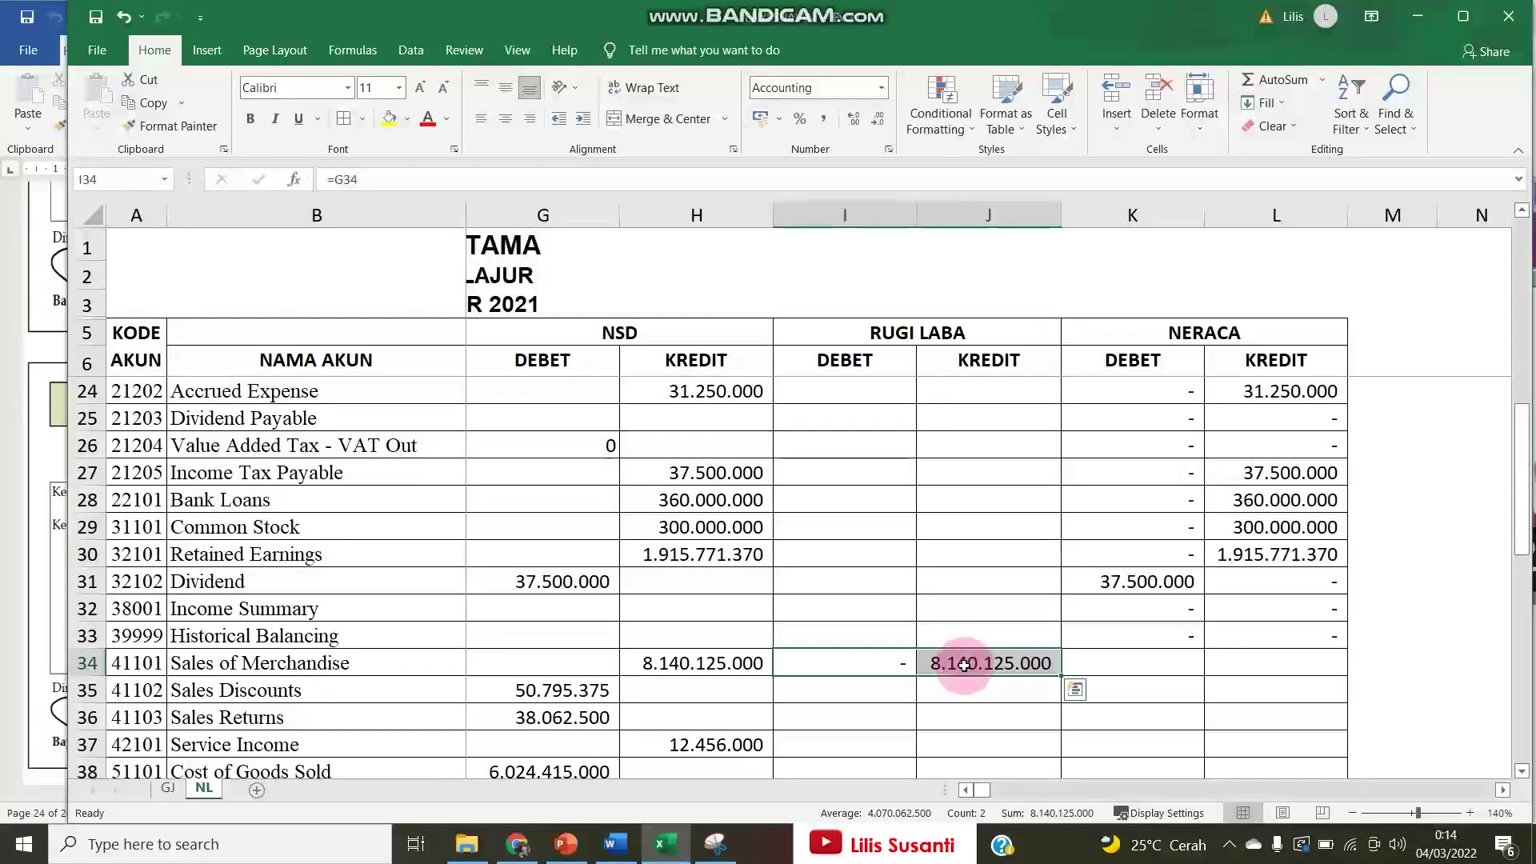
pyautogui.moveTo(1060, 678); pyautogui.dragTo(1003, 700)
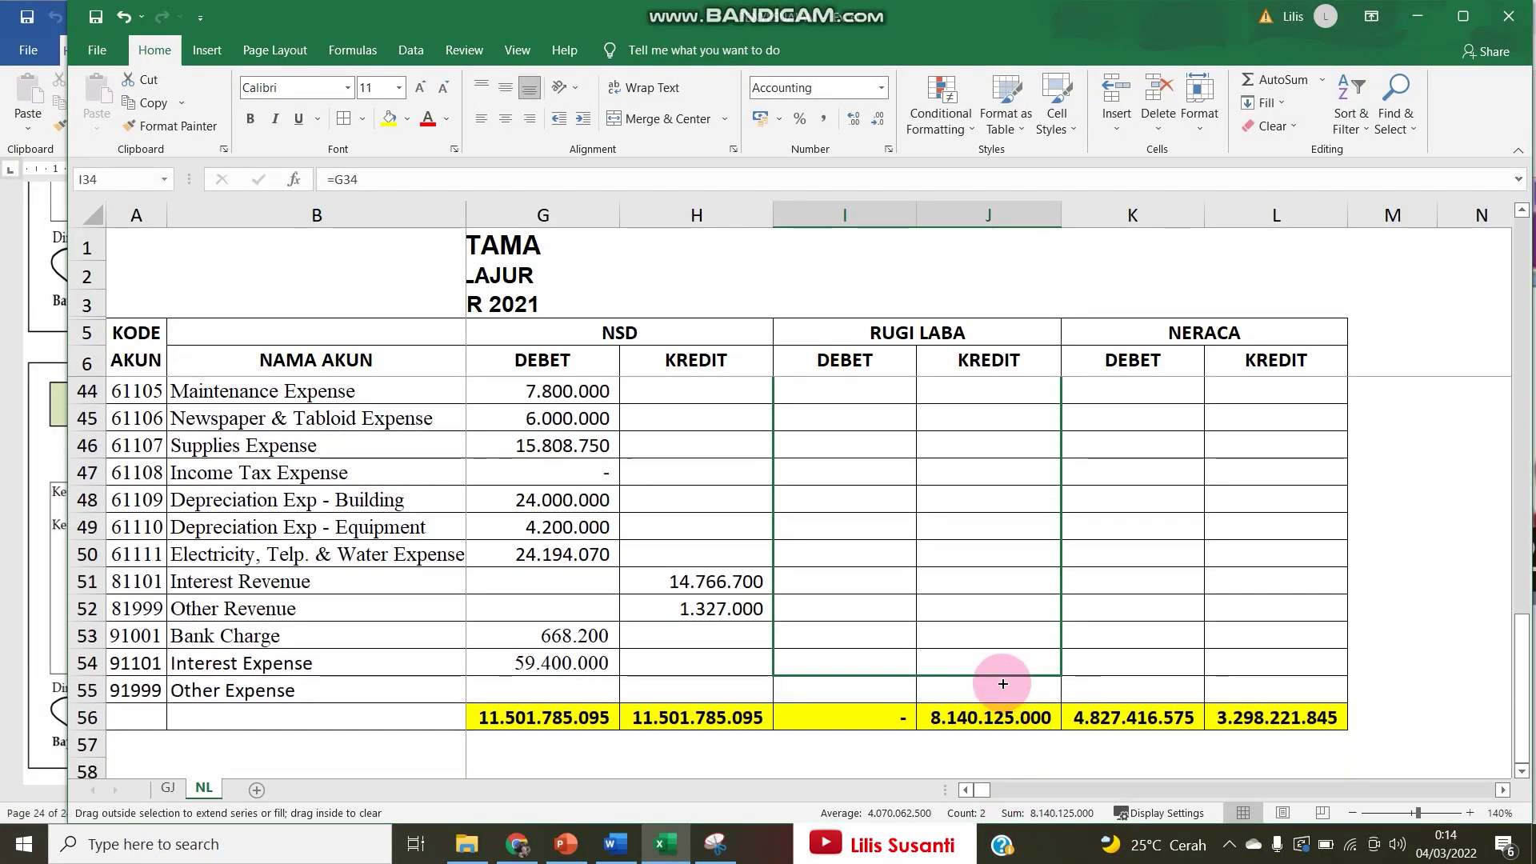
pyautogui.moveTo(1003, 697); pyautogui.dragTo(996, 697)
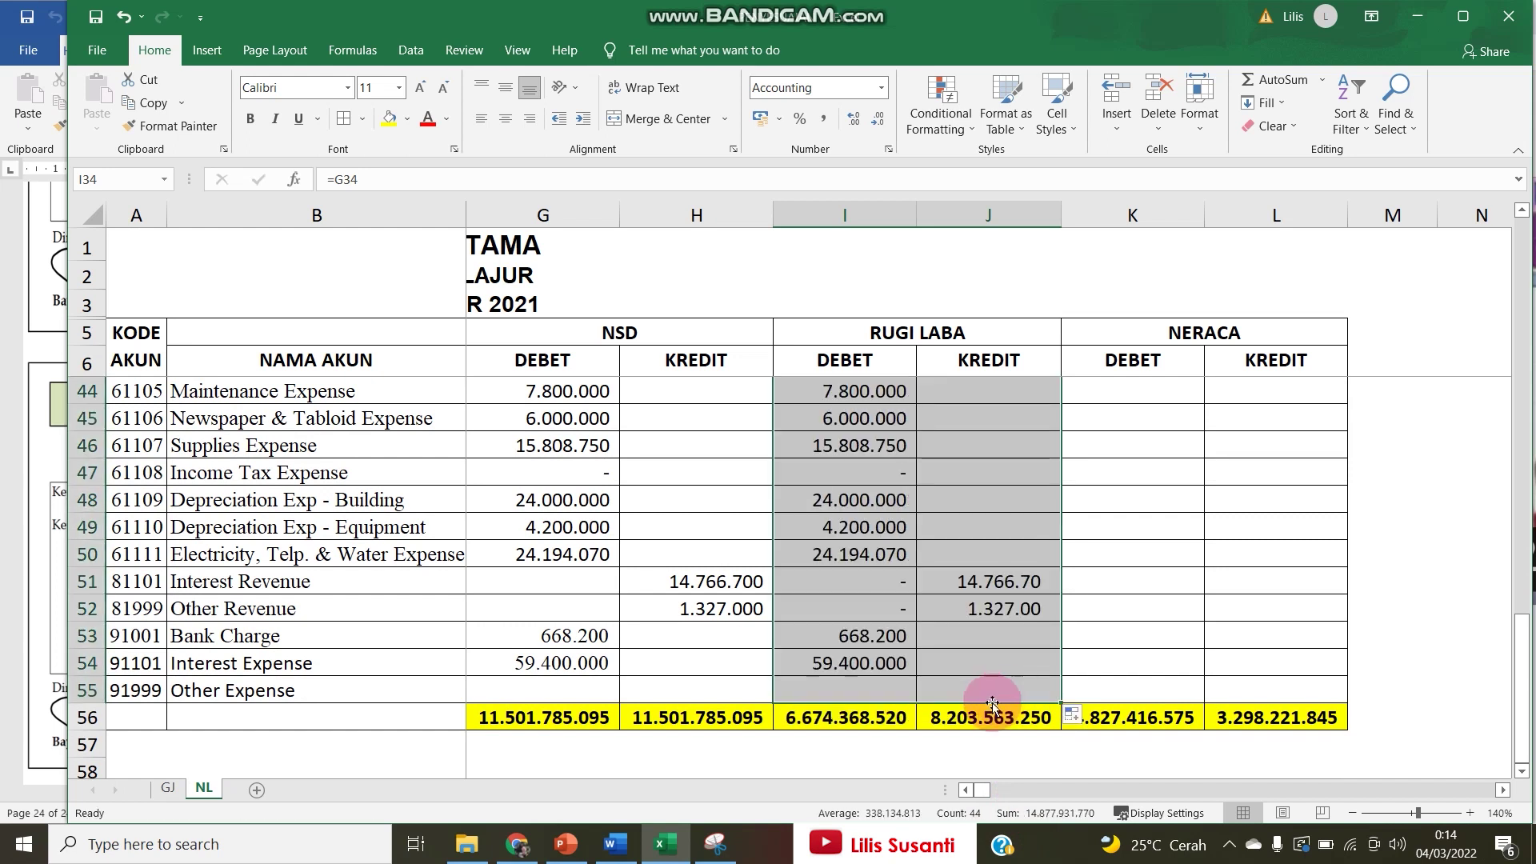
pyautogui.click(846, 749)
# Enter =J56-I56 in I57 to compute the profit from the Rugi Laba column totals.
pyautogui.scroll(12, 929, 627)
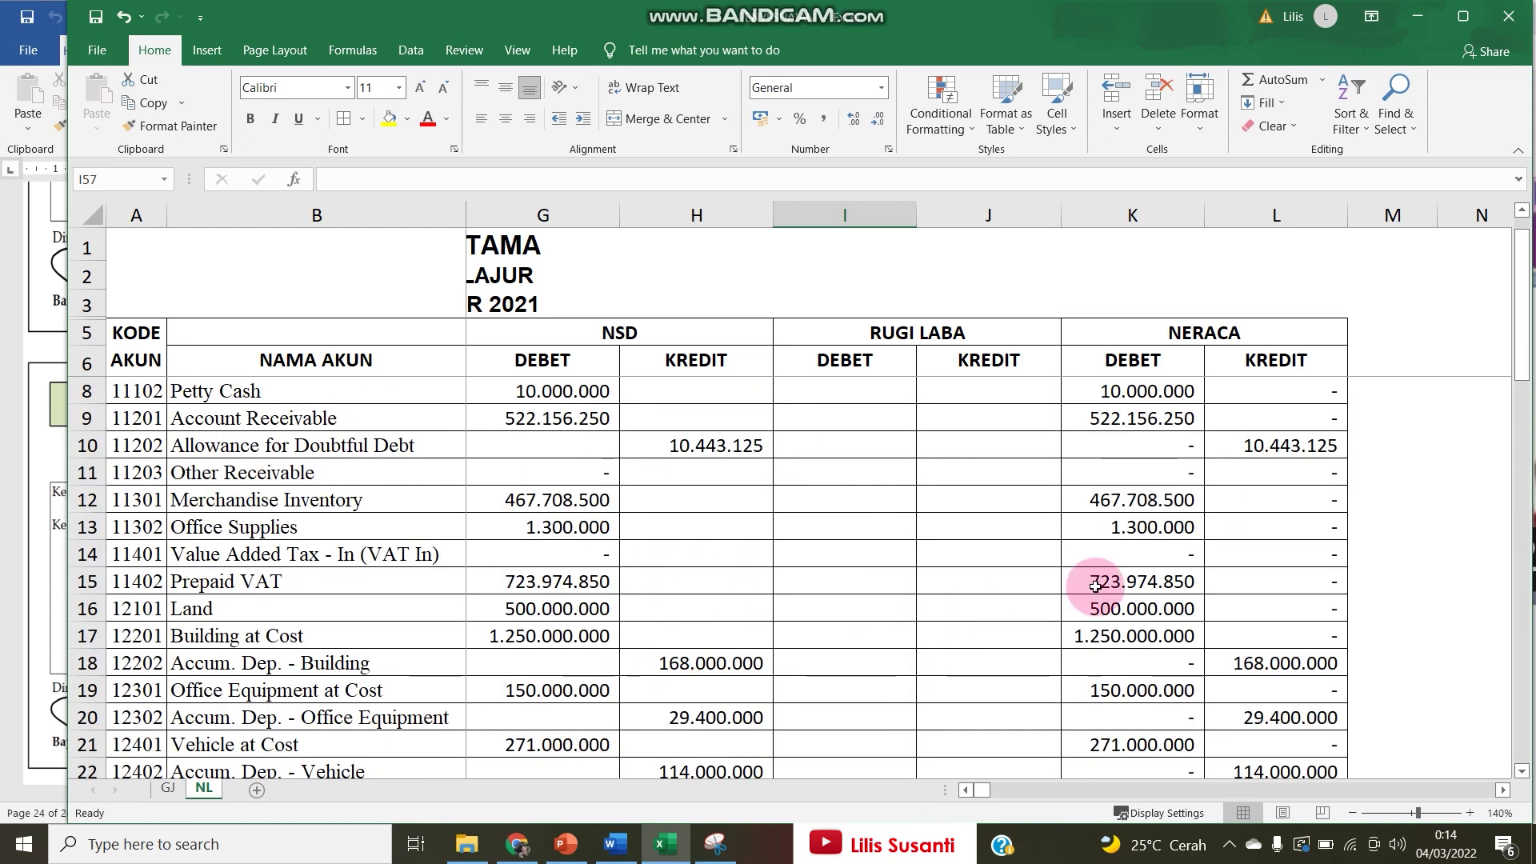
pyautogui.scroll(-6, 1147, 509)
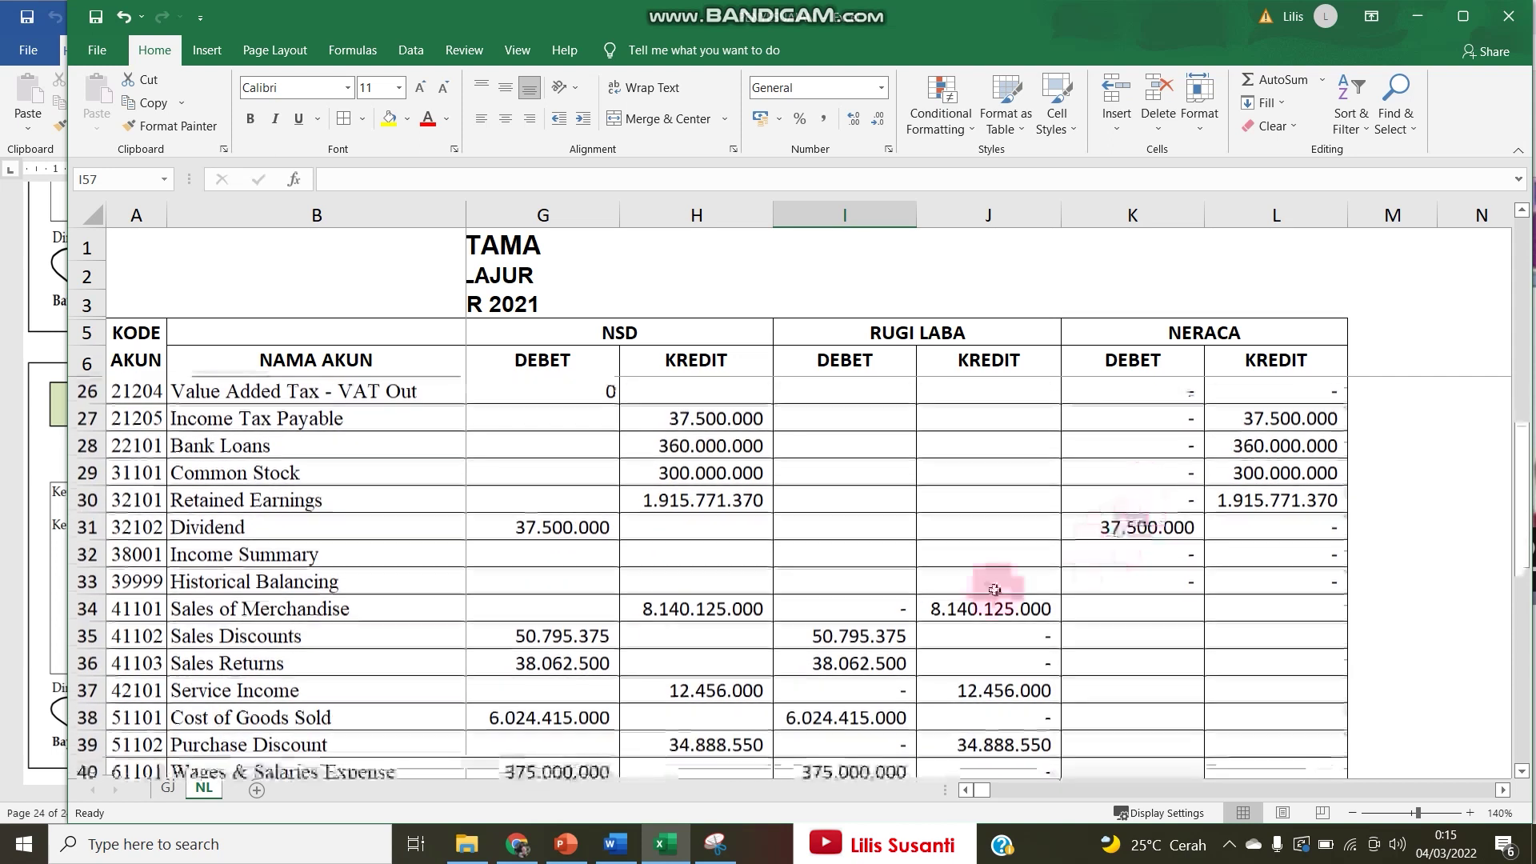
pyautogui.click(910, 610)
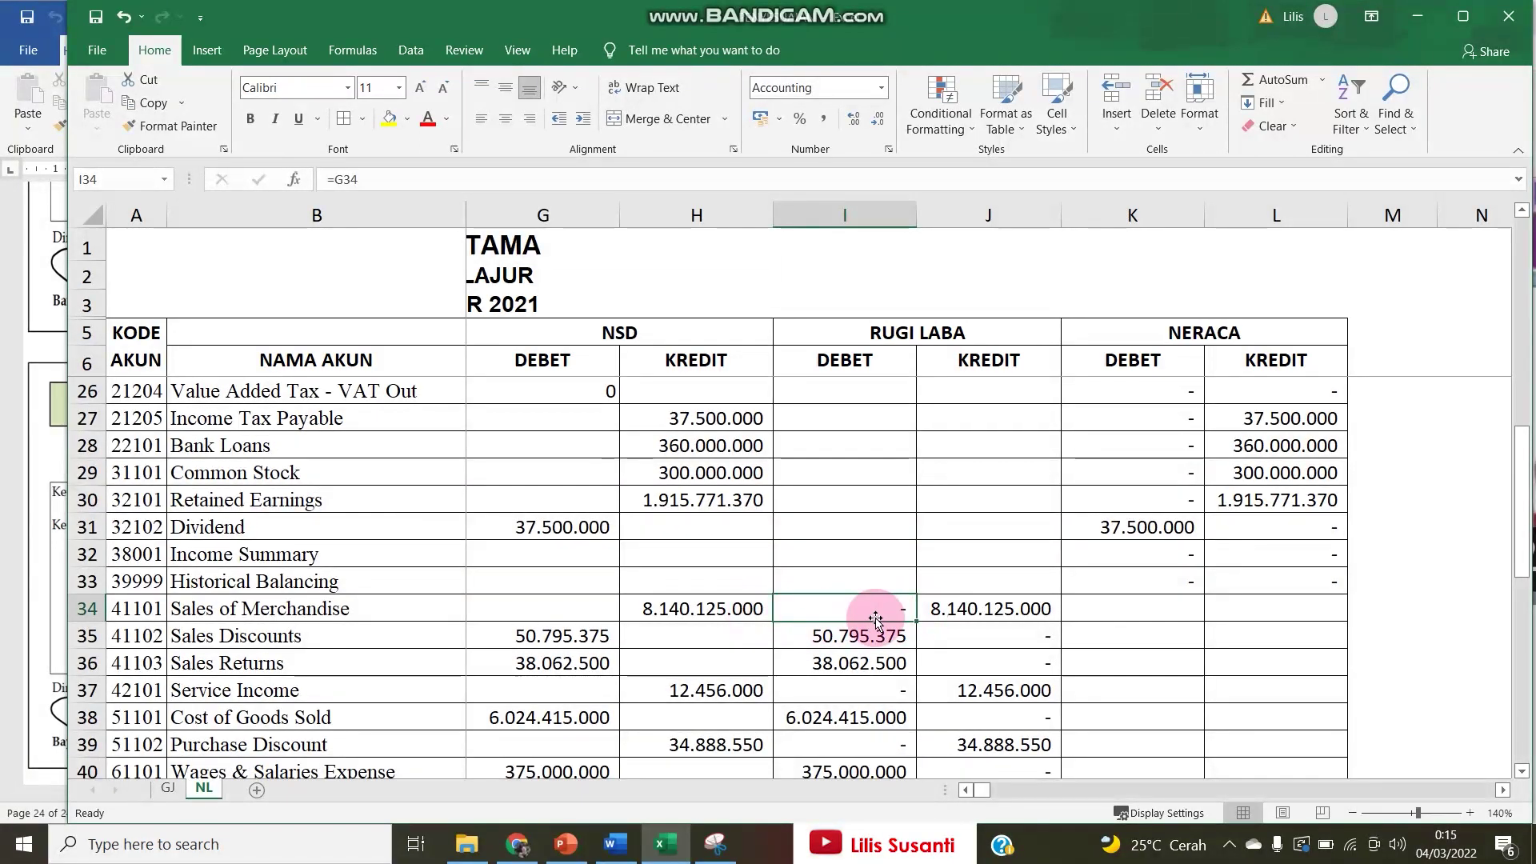
pyautogui.scroll(-5, 888, 649)
pyautogui.scroll(6, 888, 650)
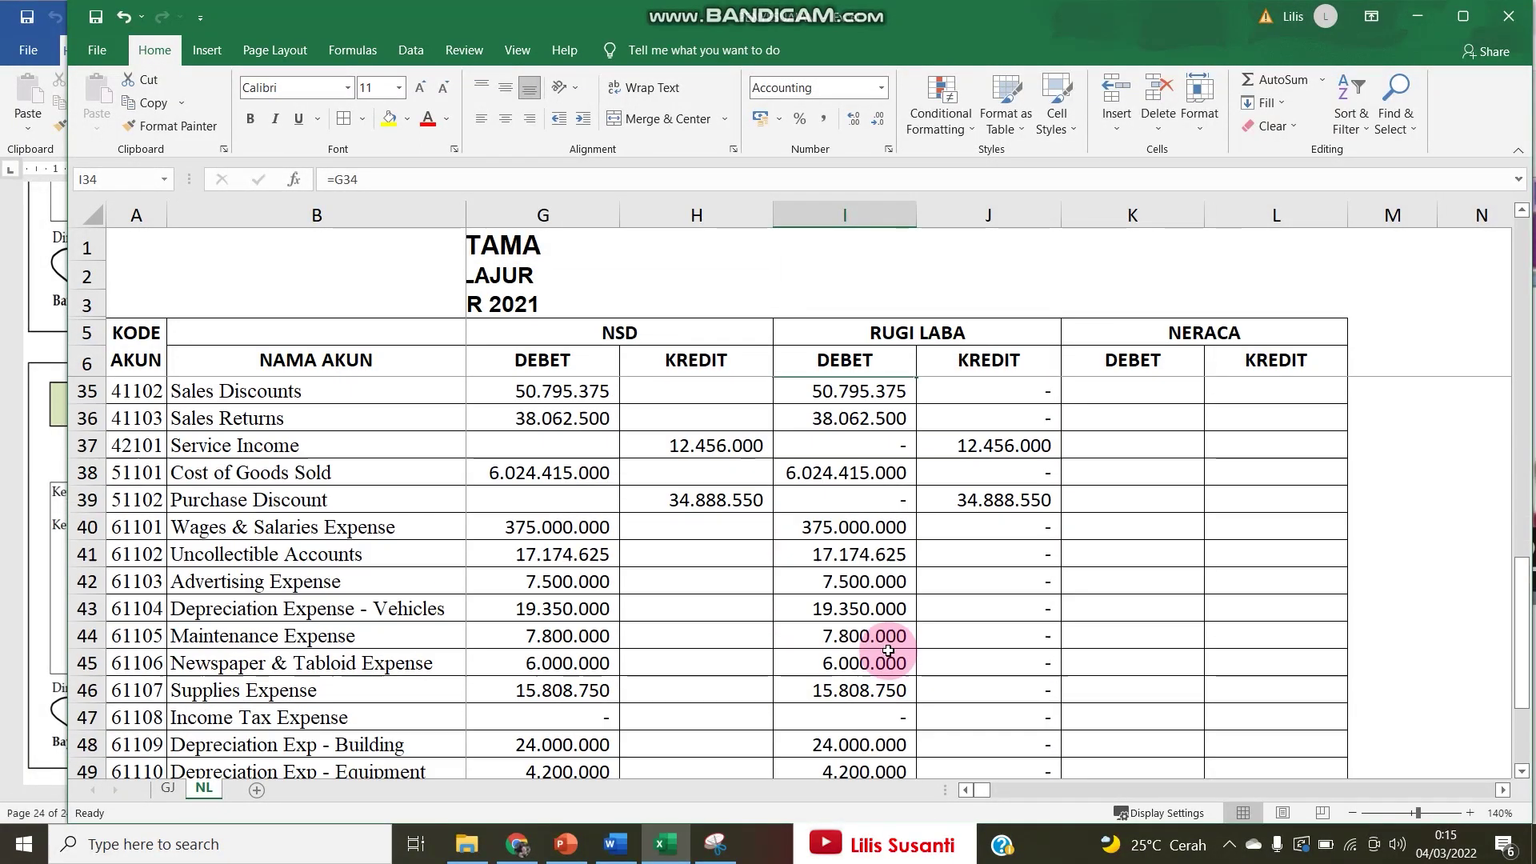
pyautogui.scroll(-8, 888, 650)
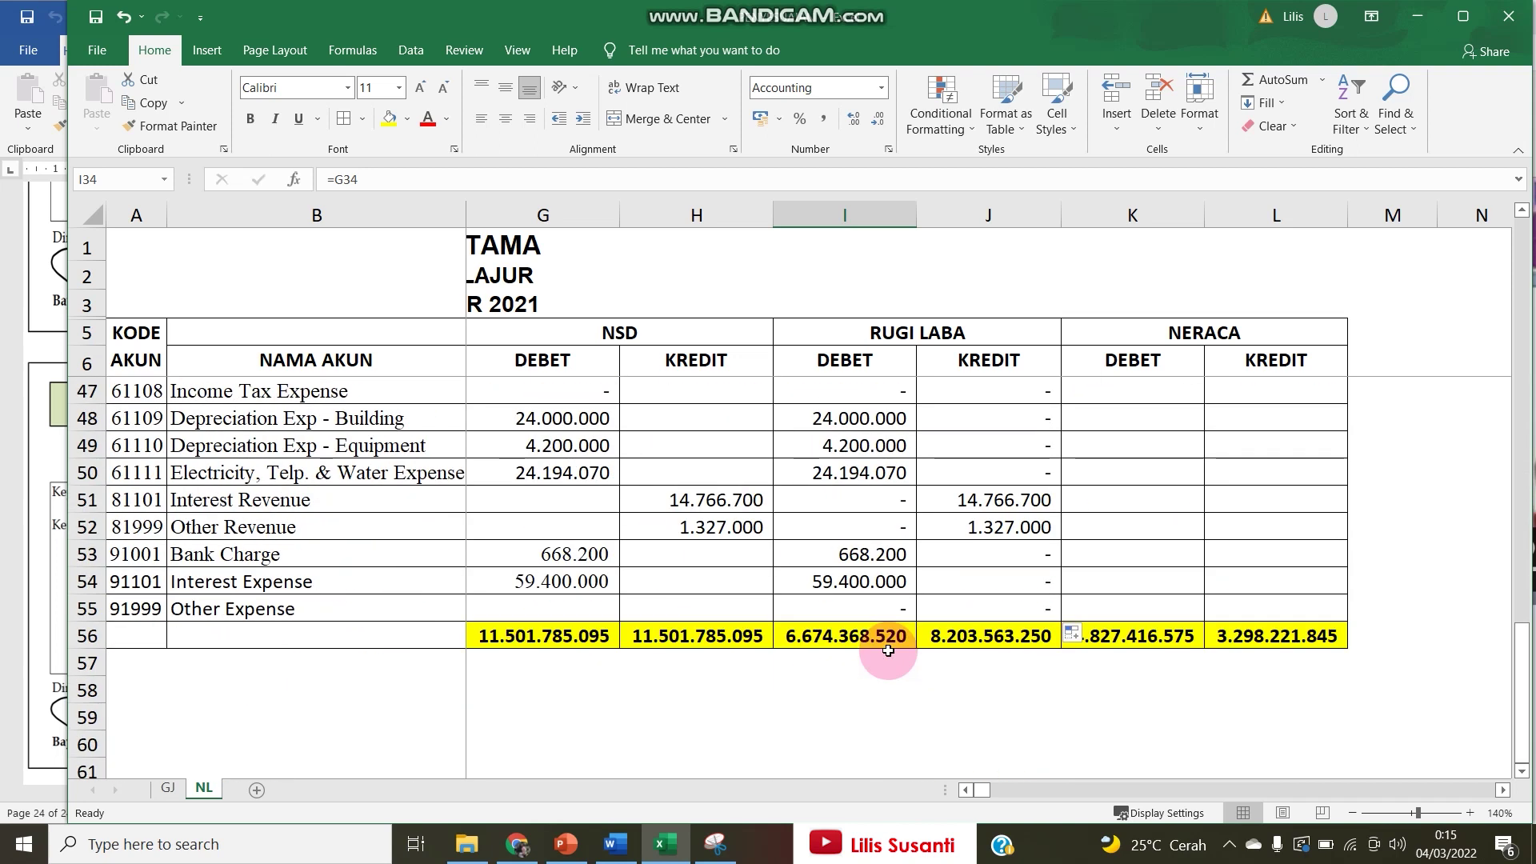
pyautogui.write('=')
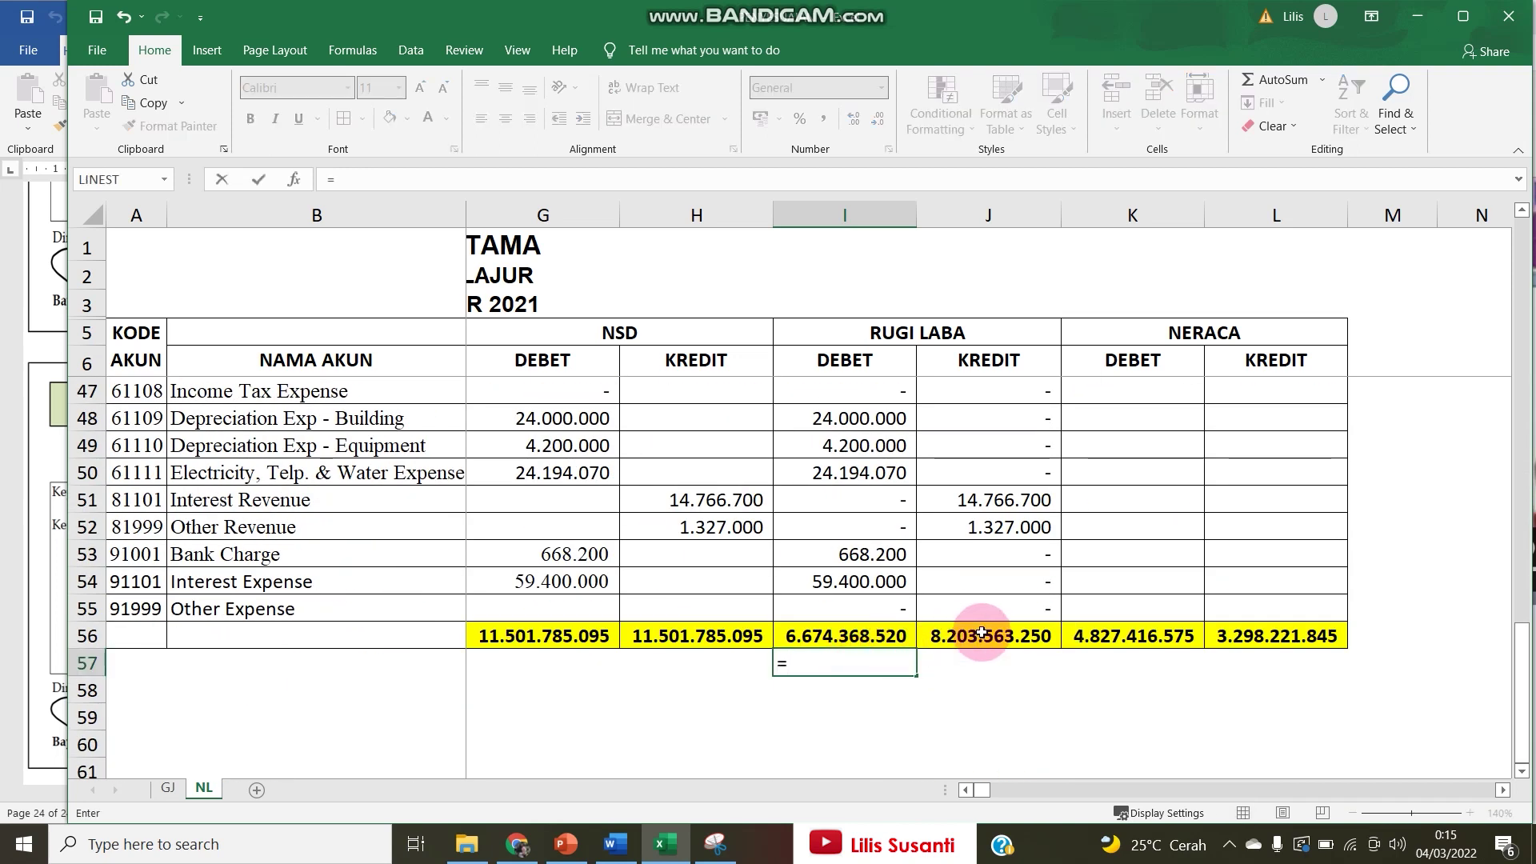
pyautogui.click(984, 633)
pyautogui.press('Return')
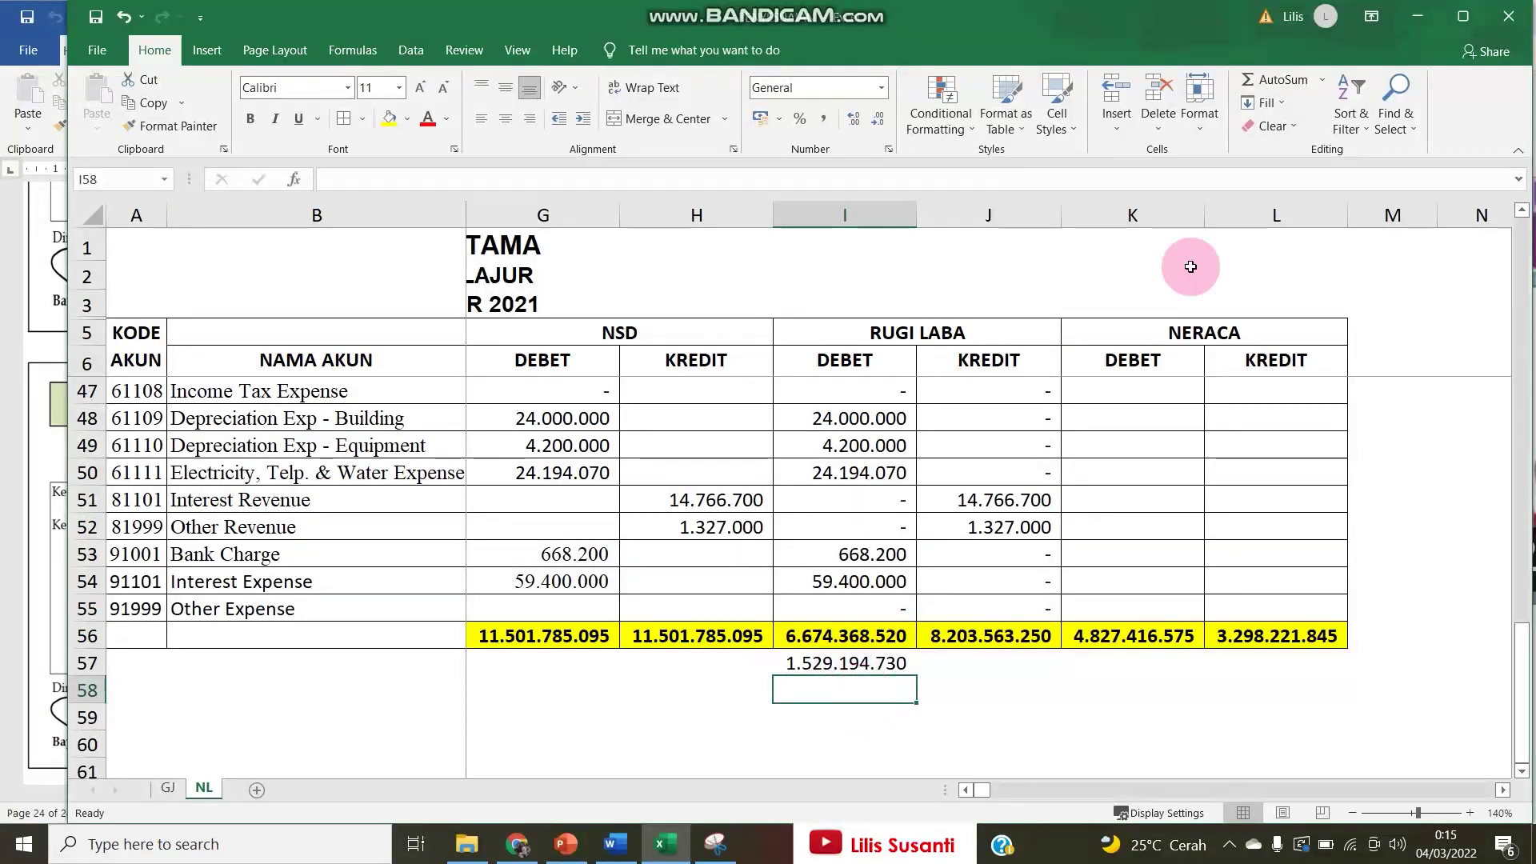
# Total the Rugi Laba debit column with the profit by entering =SUM(I56:I57) in I58.
pyautogui.click(1276, 79)
pyautogui.moveTo(860, 638); pyautogui.dragTo(859, 664)
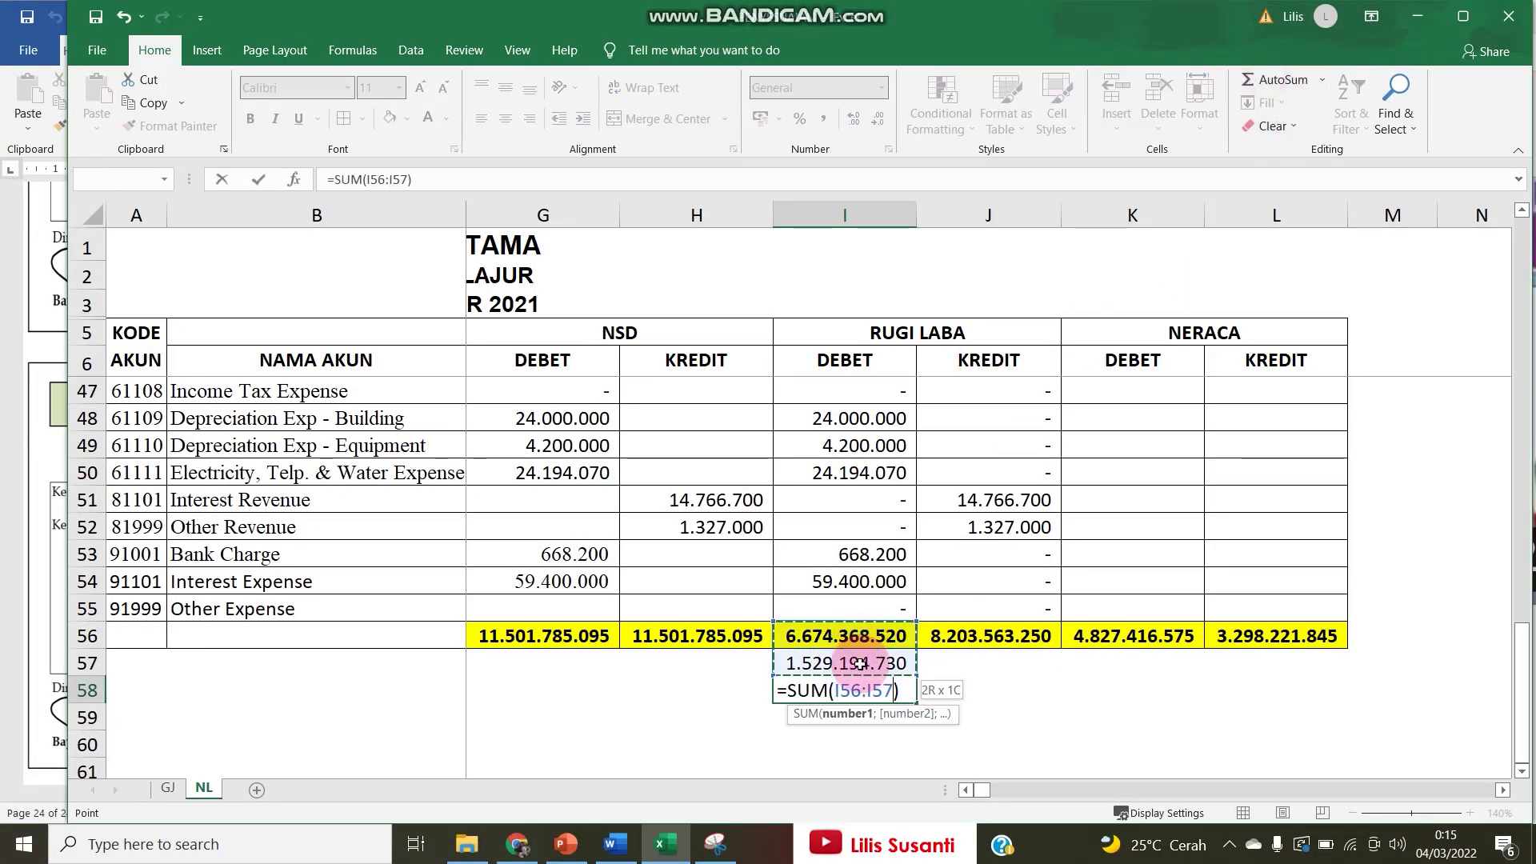
pyautogui.press('Return')
# Copy the I58 total formula across through L58 and fill I58:L58 with yellow.
pyautogui.click(887, 685)
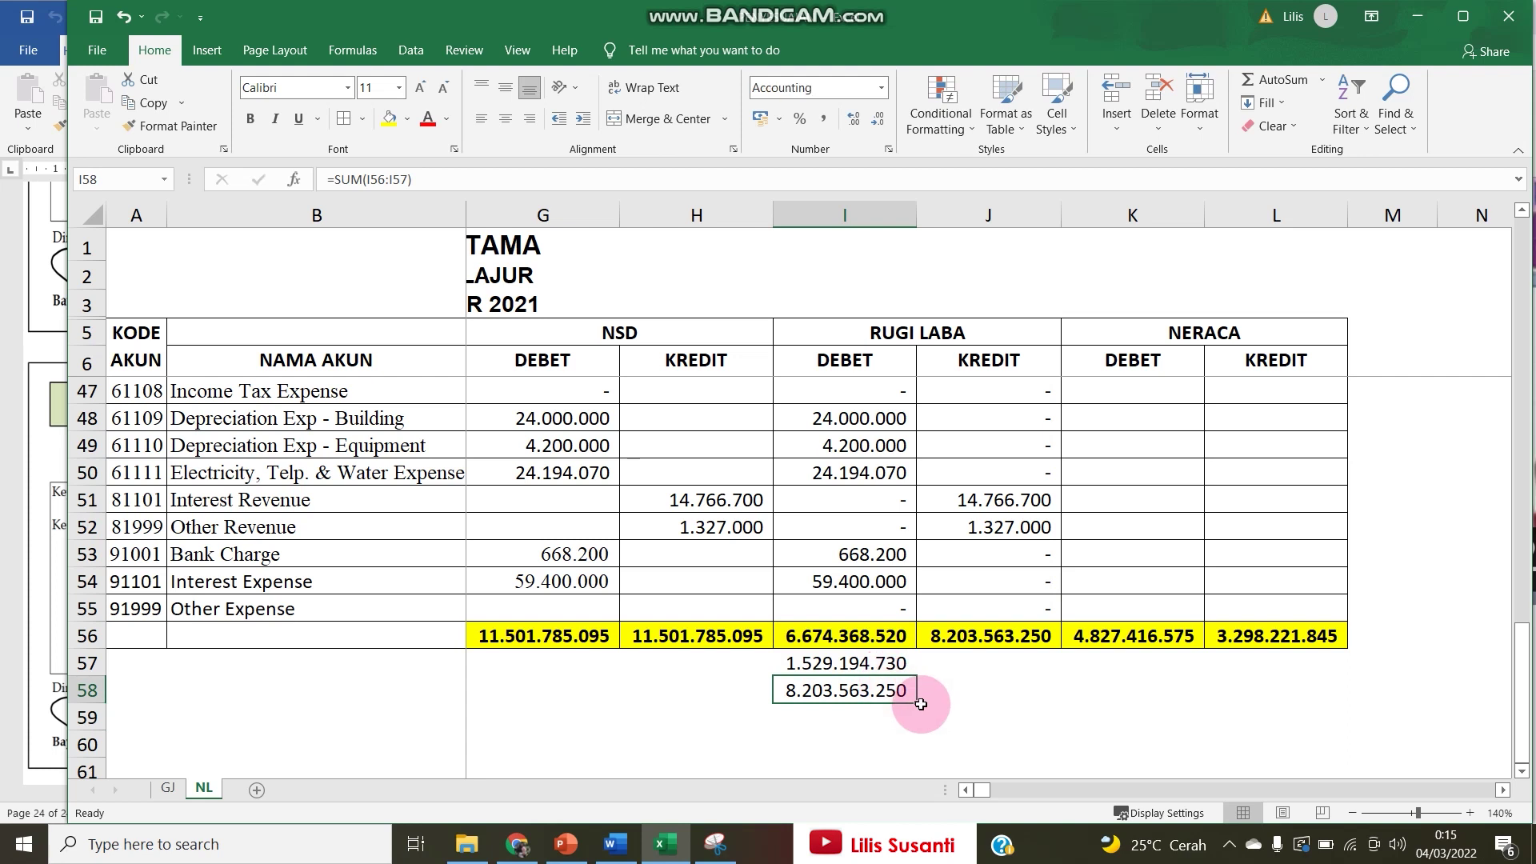
pyautogui.moveTo(917, 703); pyautogui.dragTo(1332, 703)
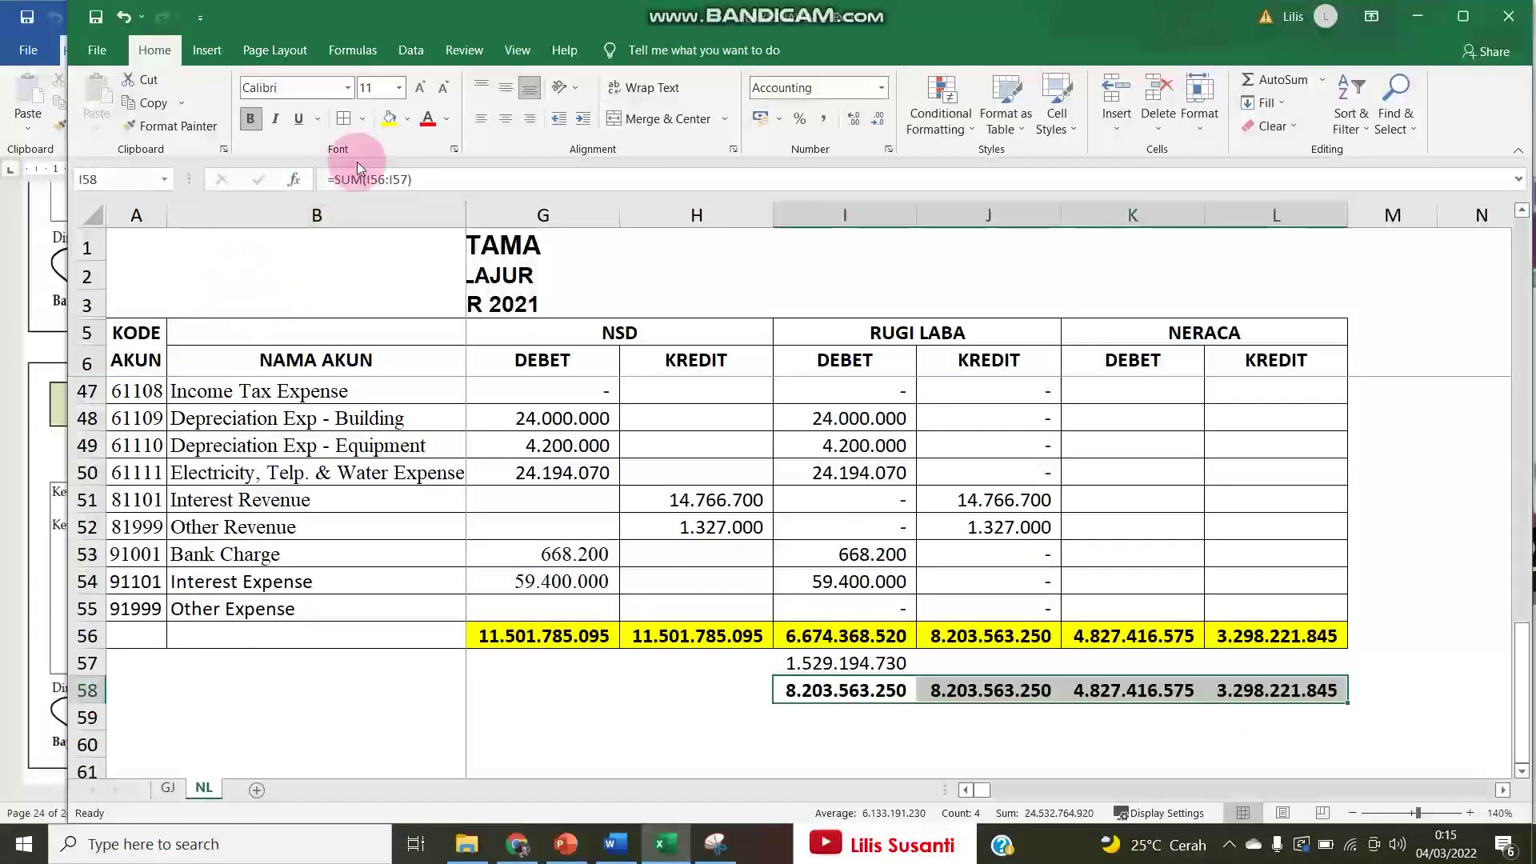
pyautogui.click(389, 118)
# Label the profit row by entering LABA USAHA in H57.
pyautogui.click(655, 666)
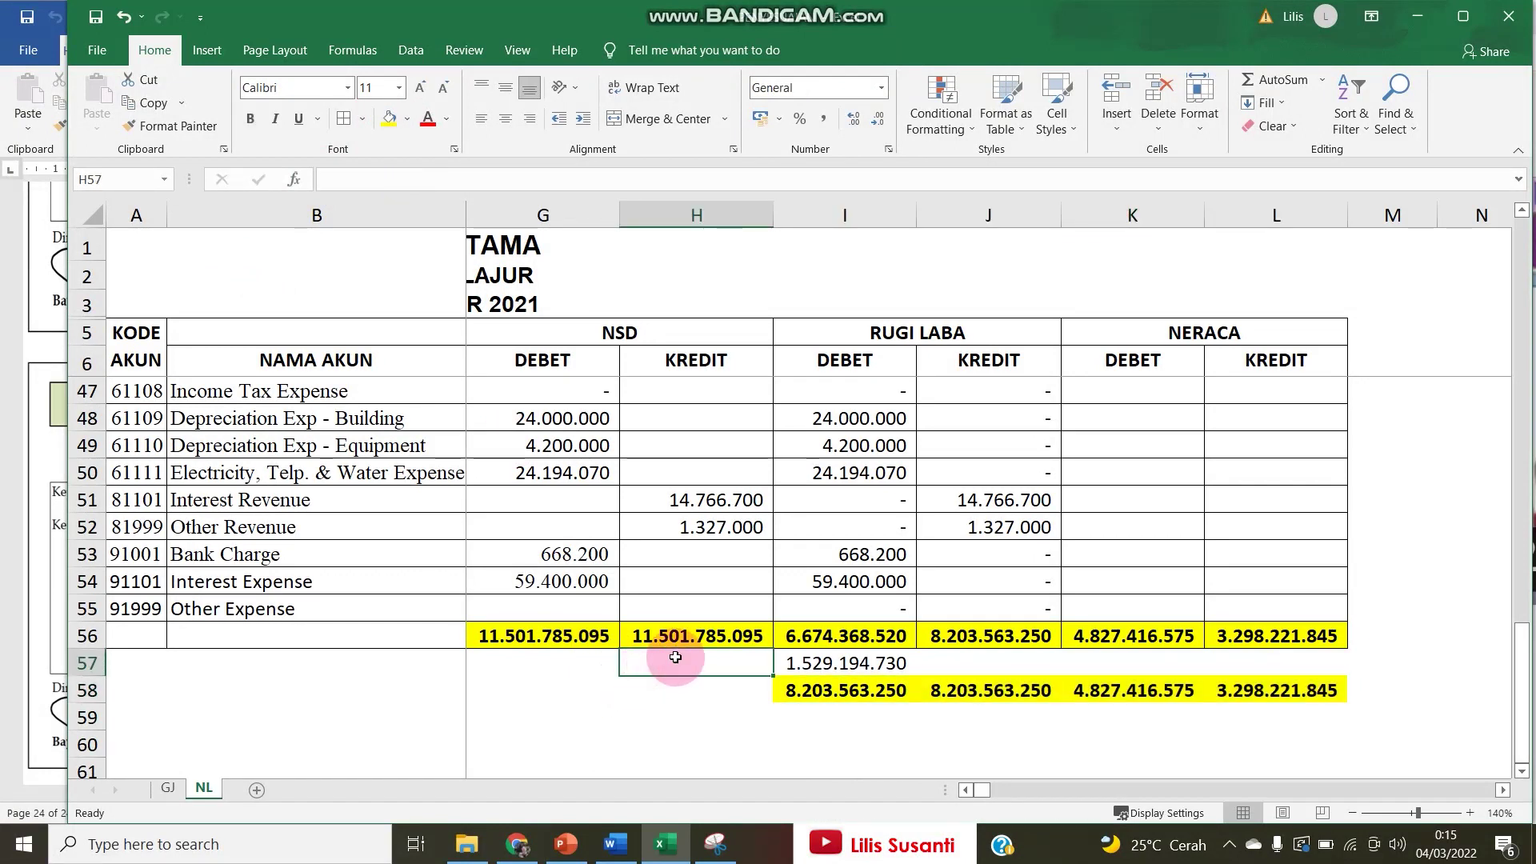
pyautogui.write('LABA USAHA')
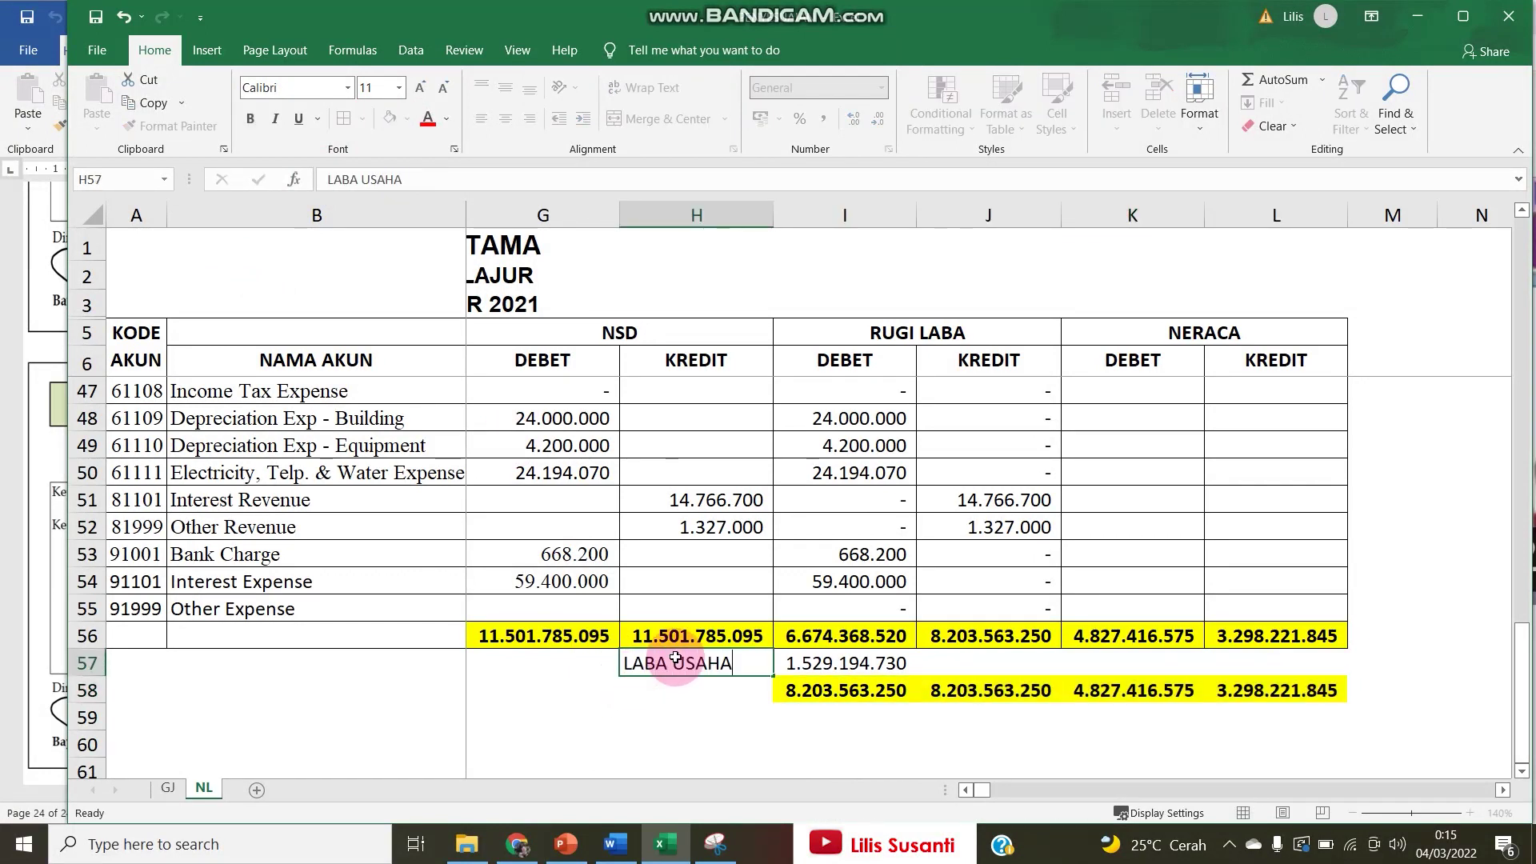
pyautogui.press('Return')
pyautogui.scroll(13, 675, 657)
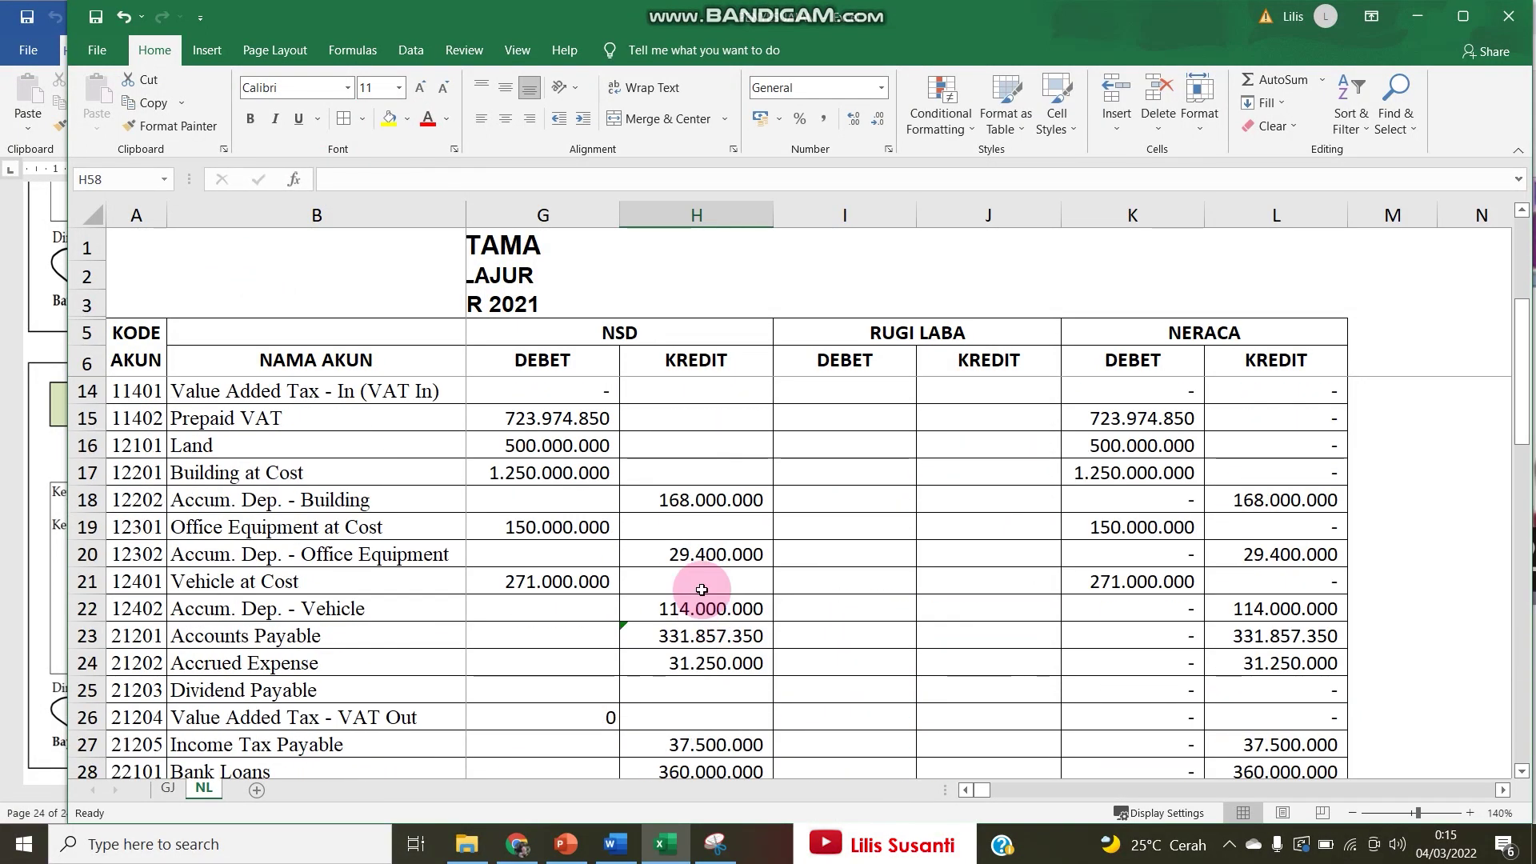
pyautogui.scroll(-12, 668, 491)
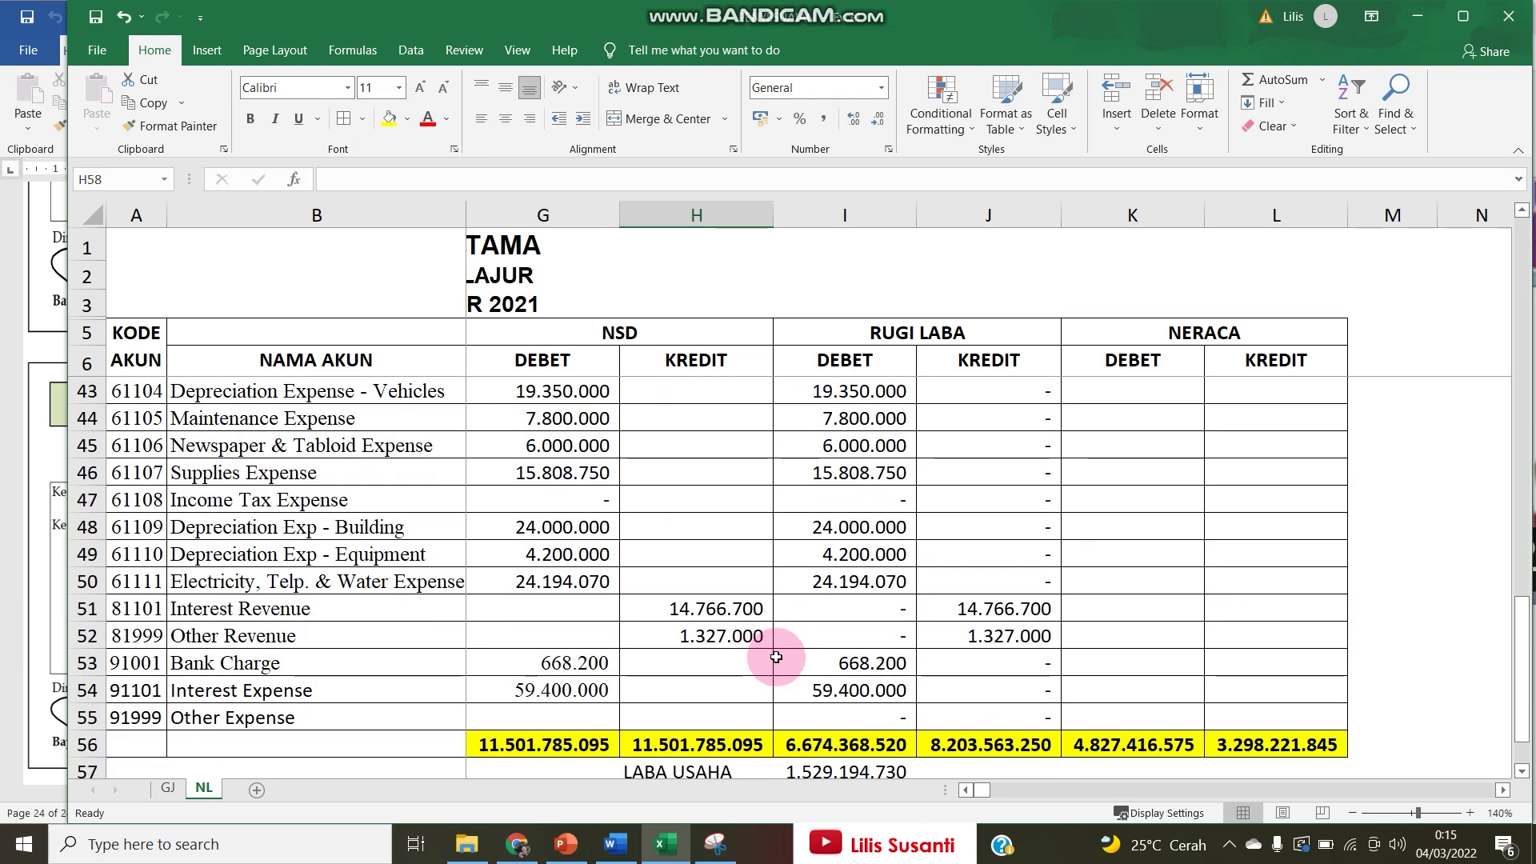
pyautogui.scroll(-1, 776, 657)
pyautogui.click(822, 689)
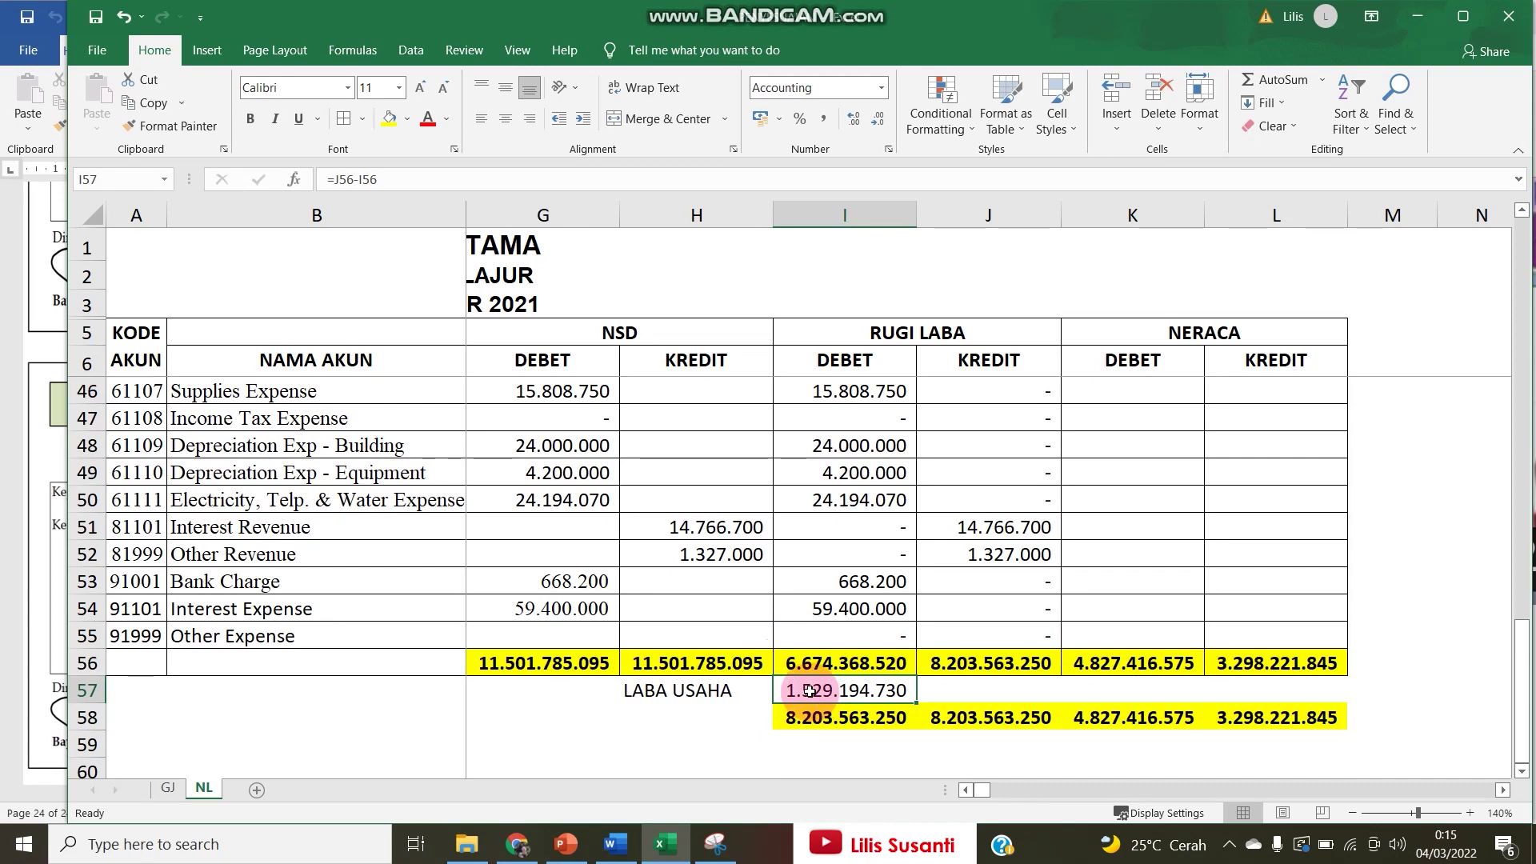
pyautogui.click(813, 739)
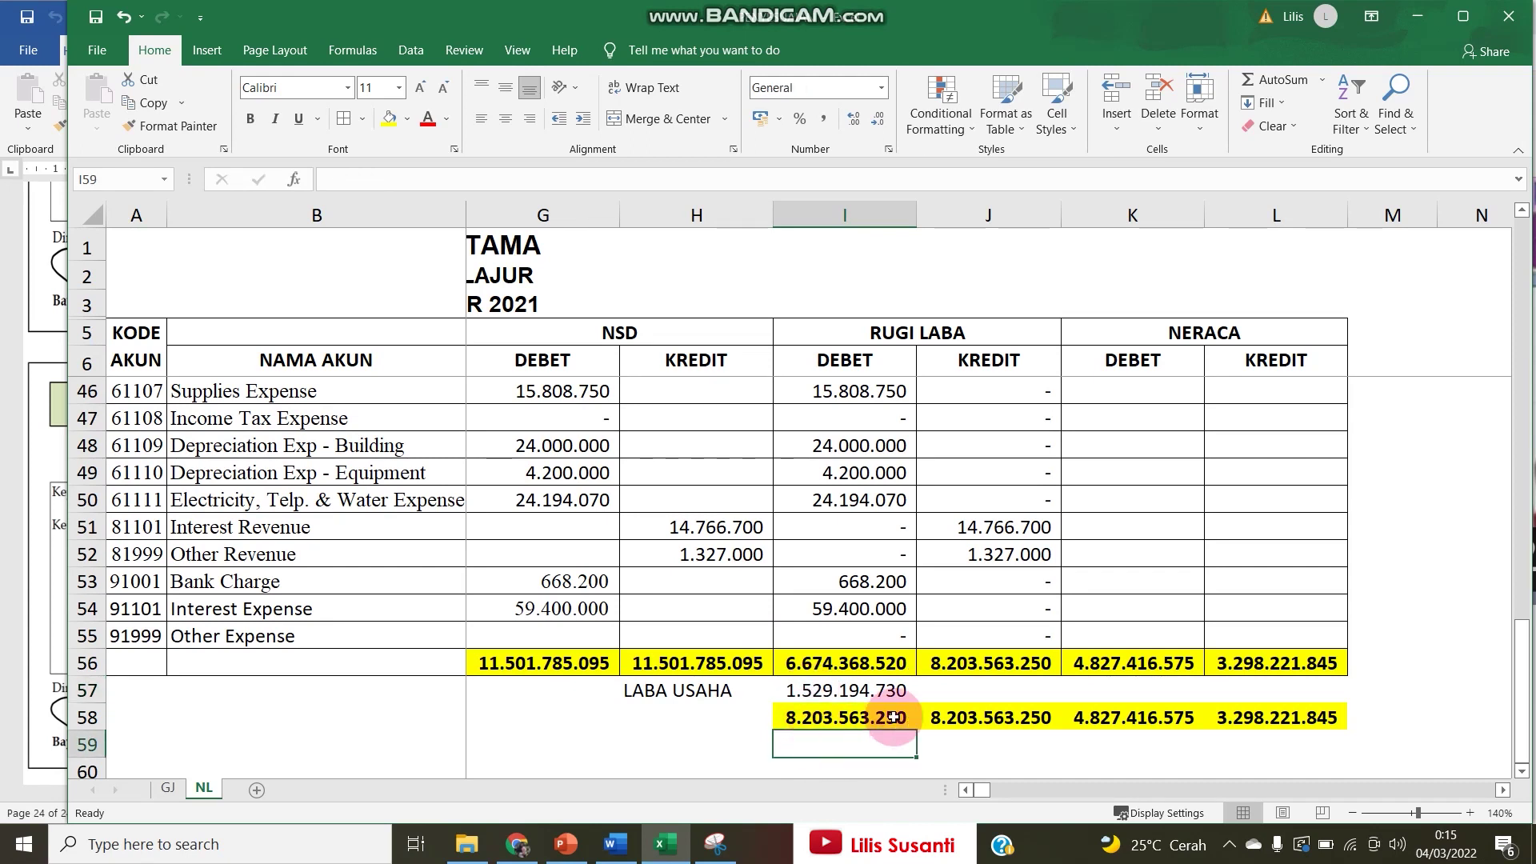
# Copy the LABA USAHA amount from I57 and paste it as a value into L10, Laba Sebelum Pajak, on the GJ sheet.
pyautogui.click(847, 691)
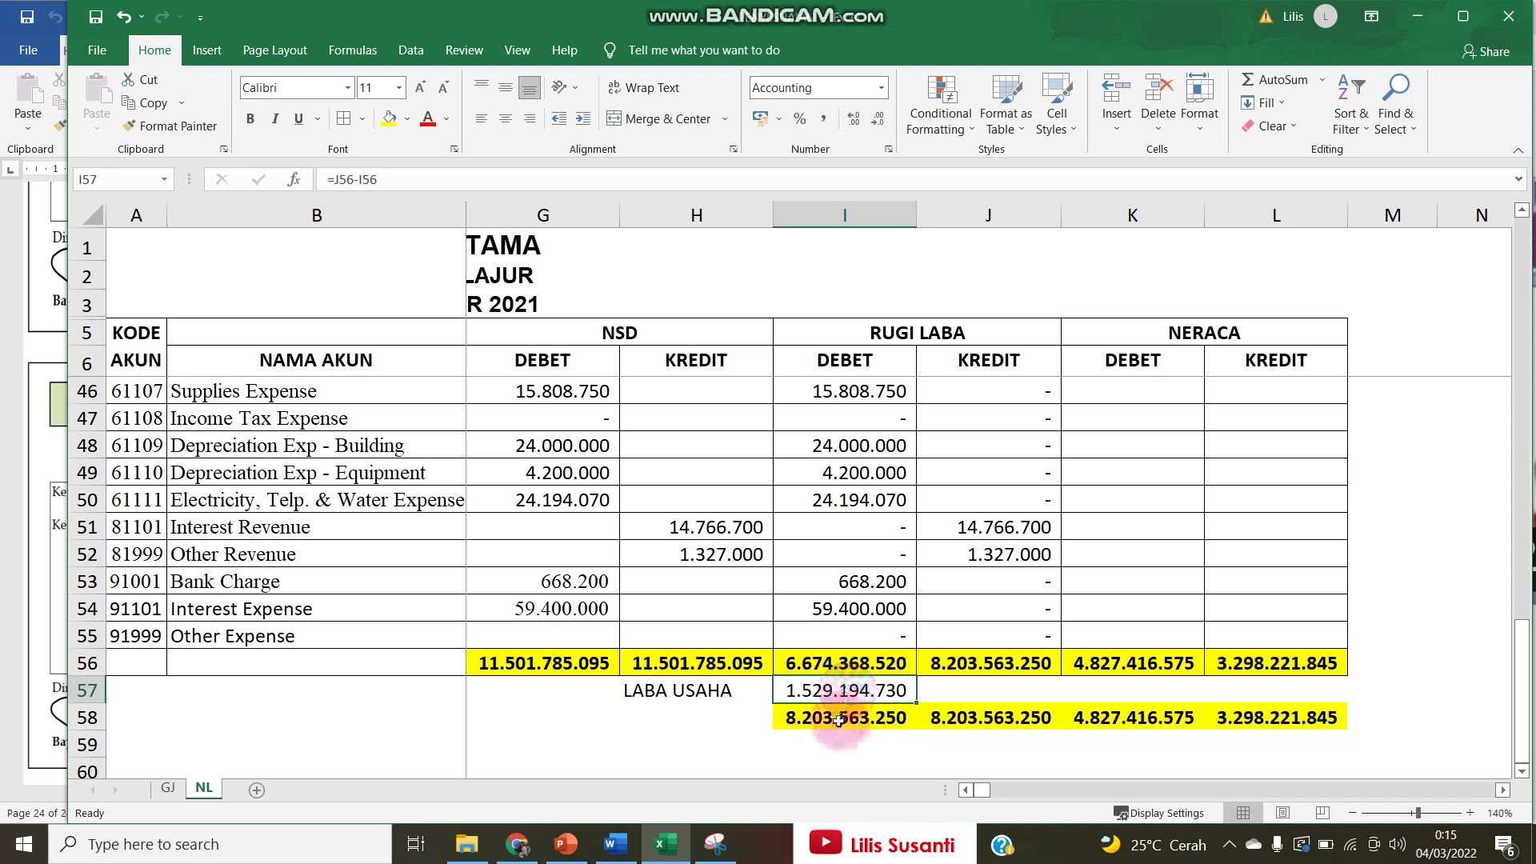
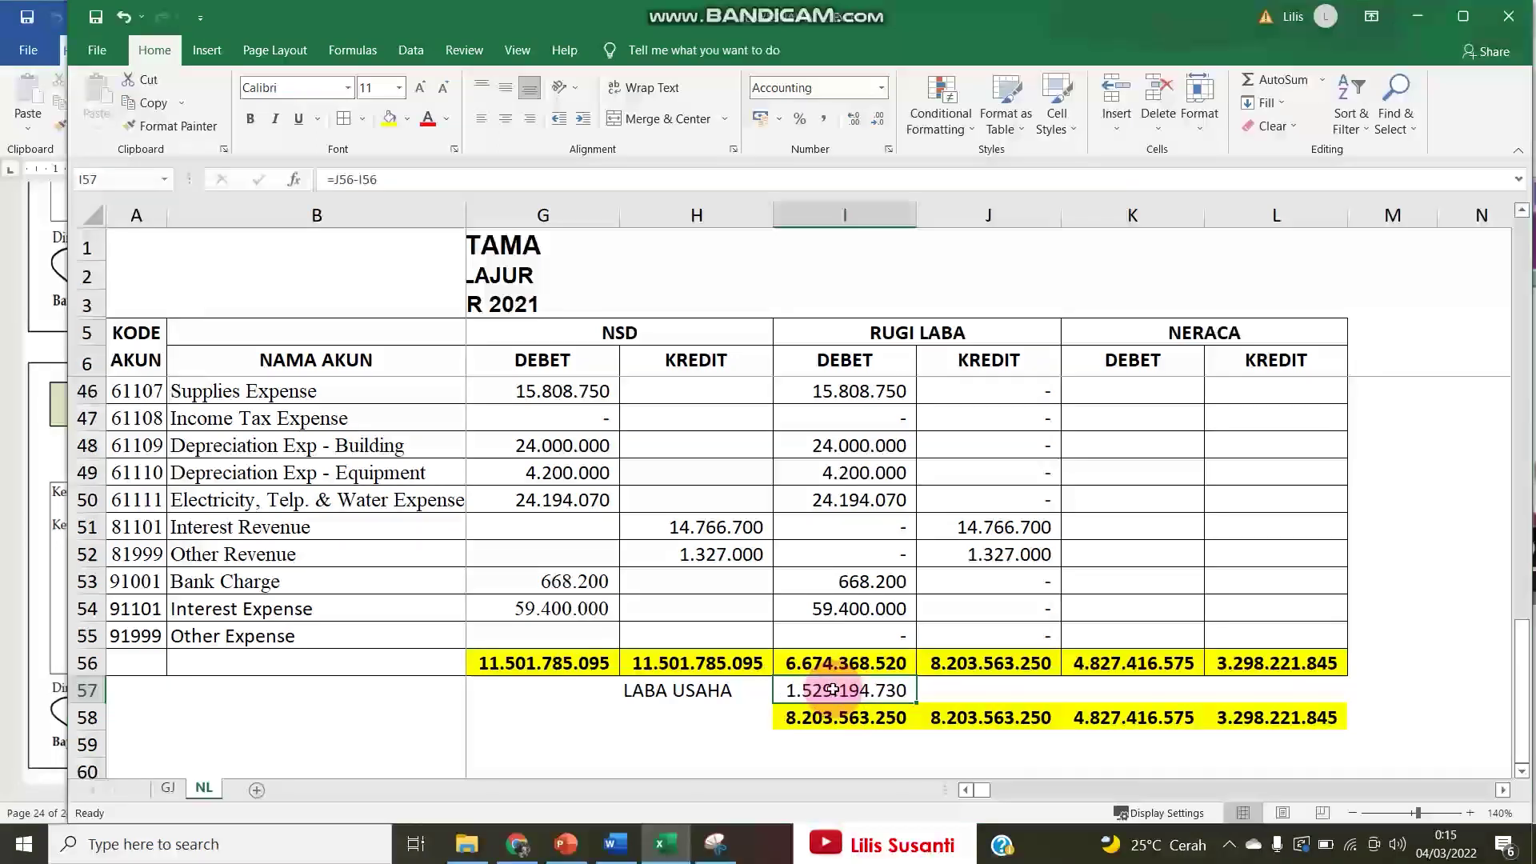
pyautogui.rightClick(832, 690)
pyautogui.click(880, 273)
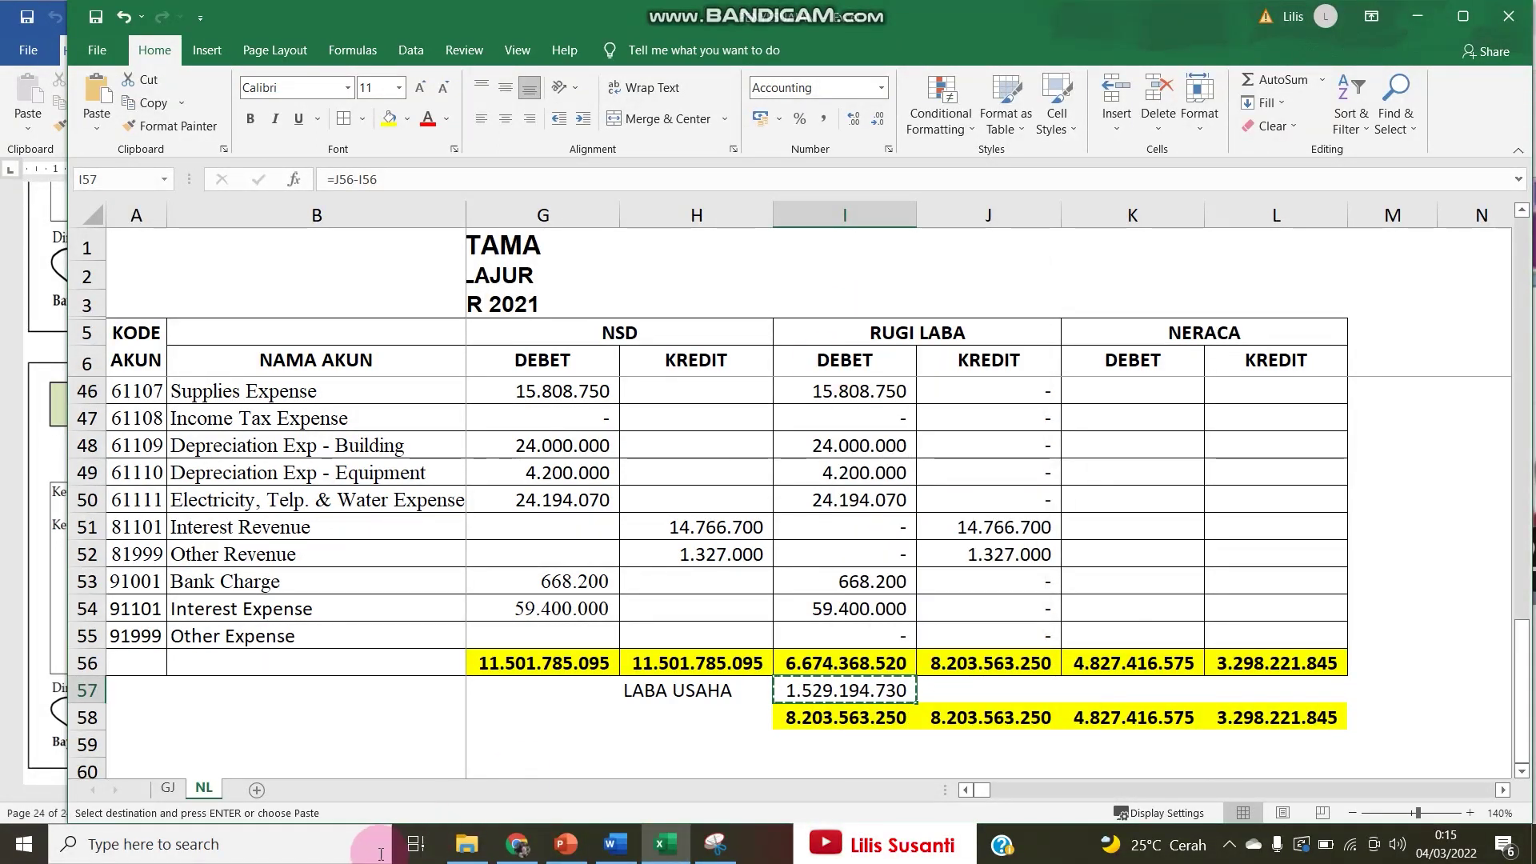
pyautogui.click(167, 788)
pyautogui.click(1256, 813)
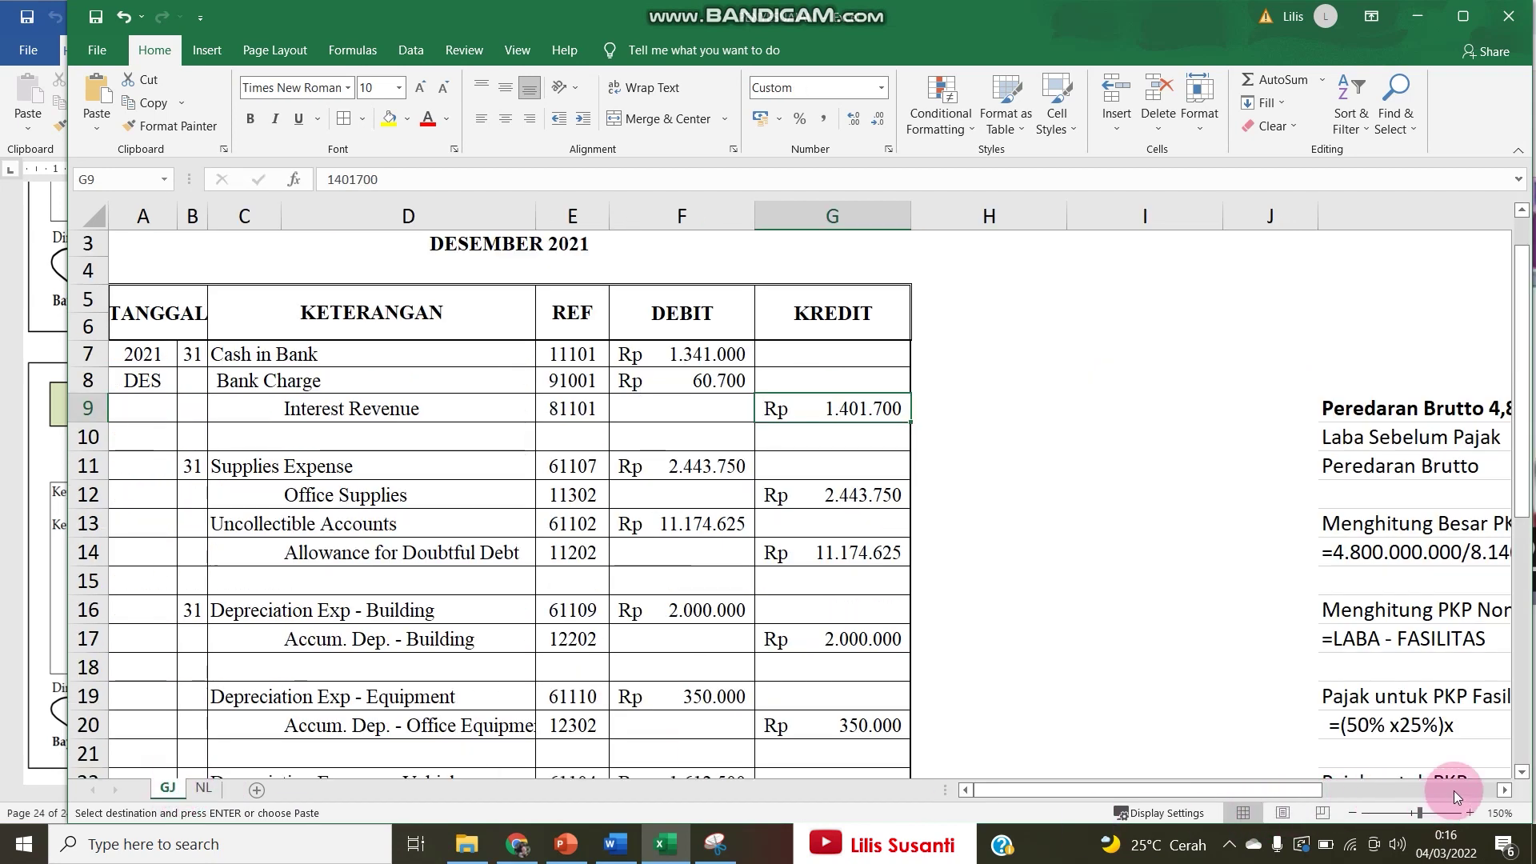
pyautogui.click(1504, 790)
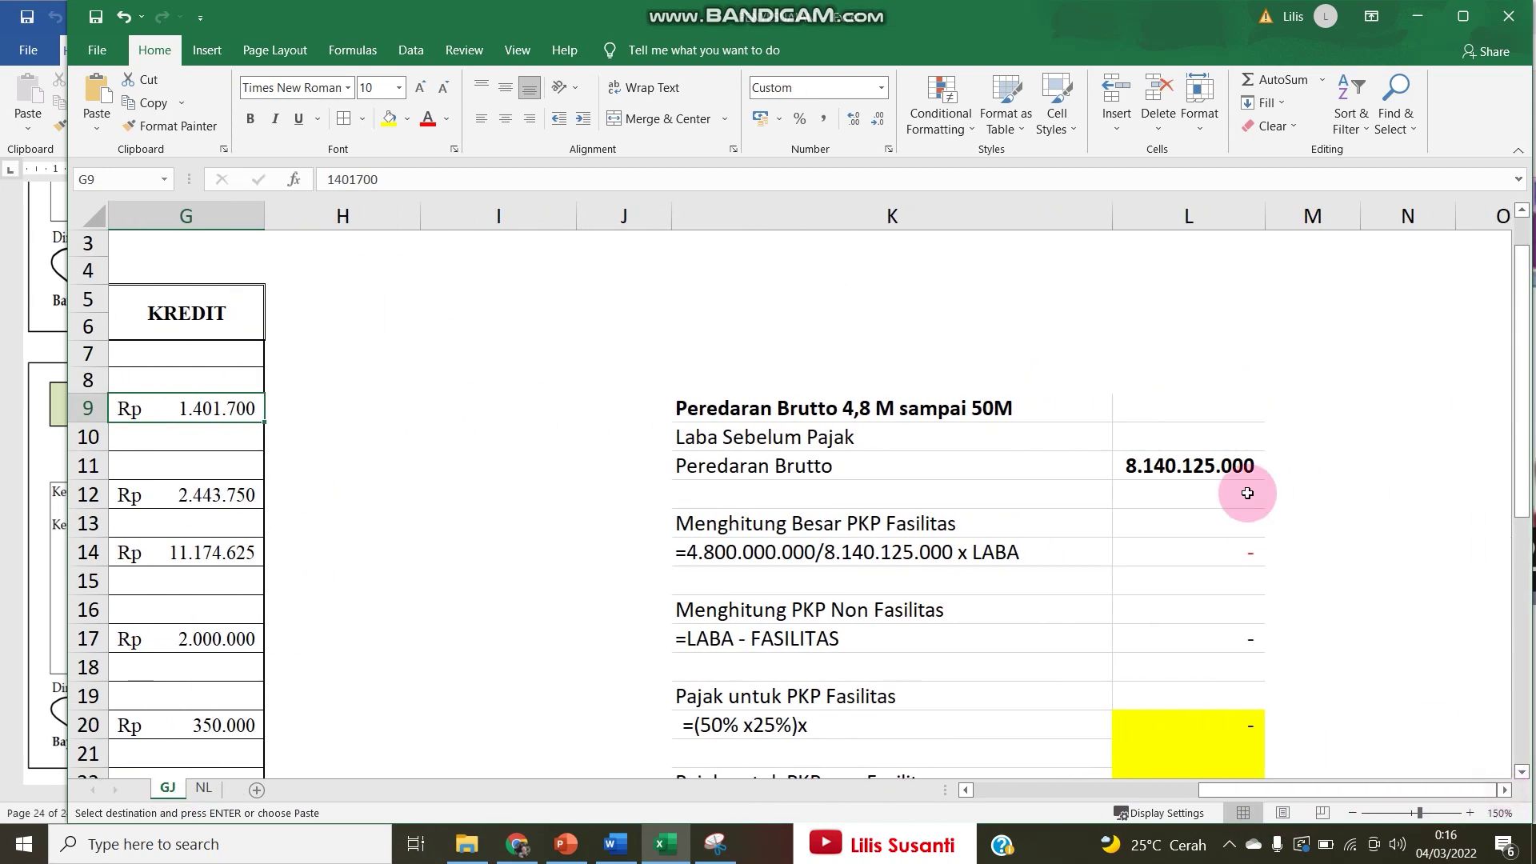
pyautogui.click(1191, 439)
pyautogui.rightClick(1190, 440)
pyautogui.click(1240, 504)
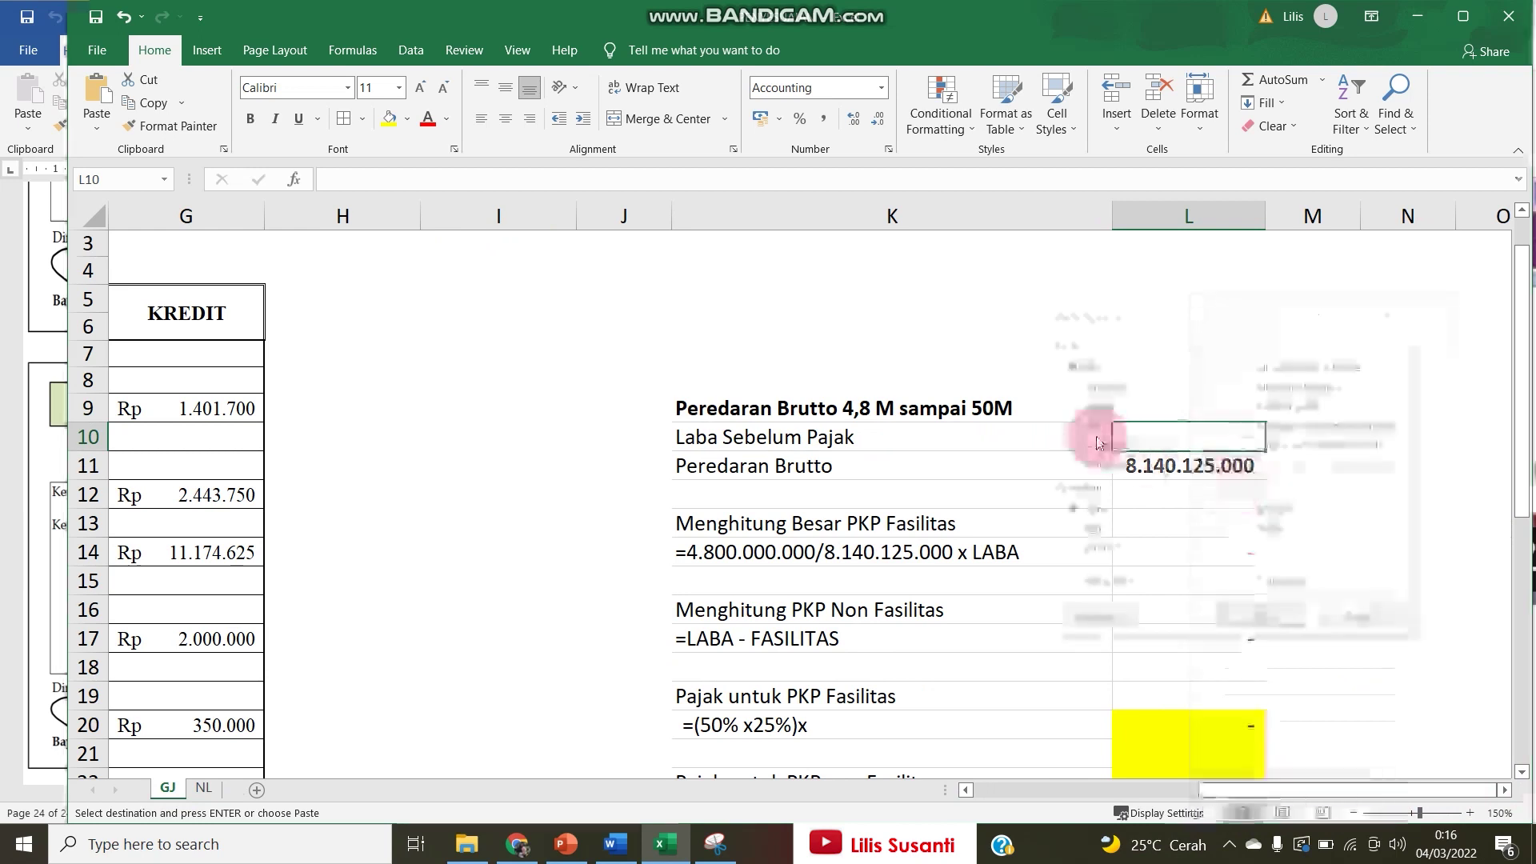
pyautogui.click(1070, 405)
pyautogui.click(1260, 620)
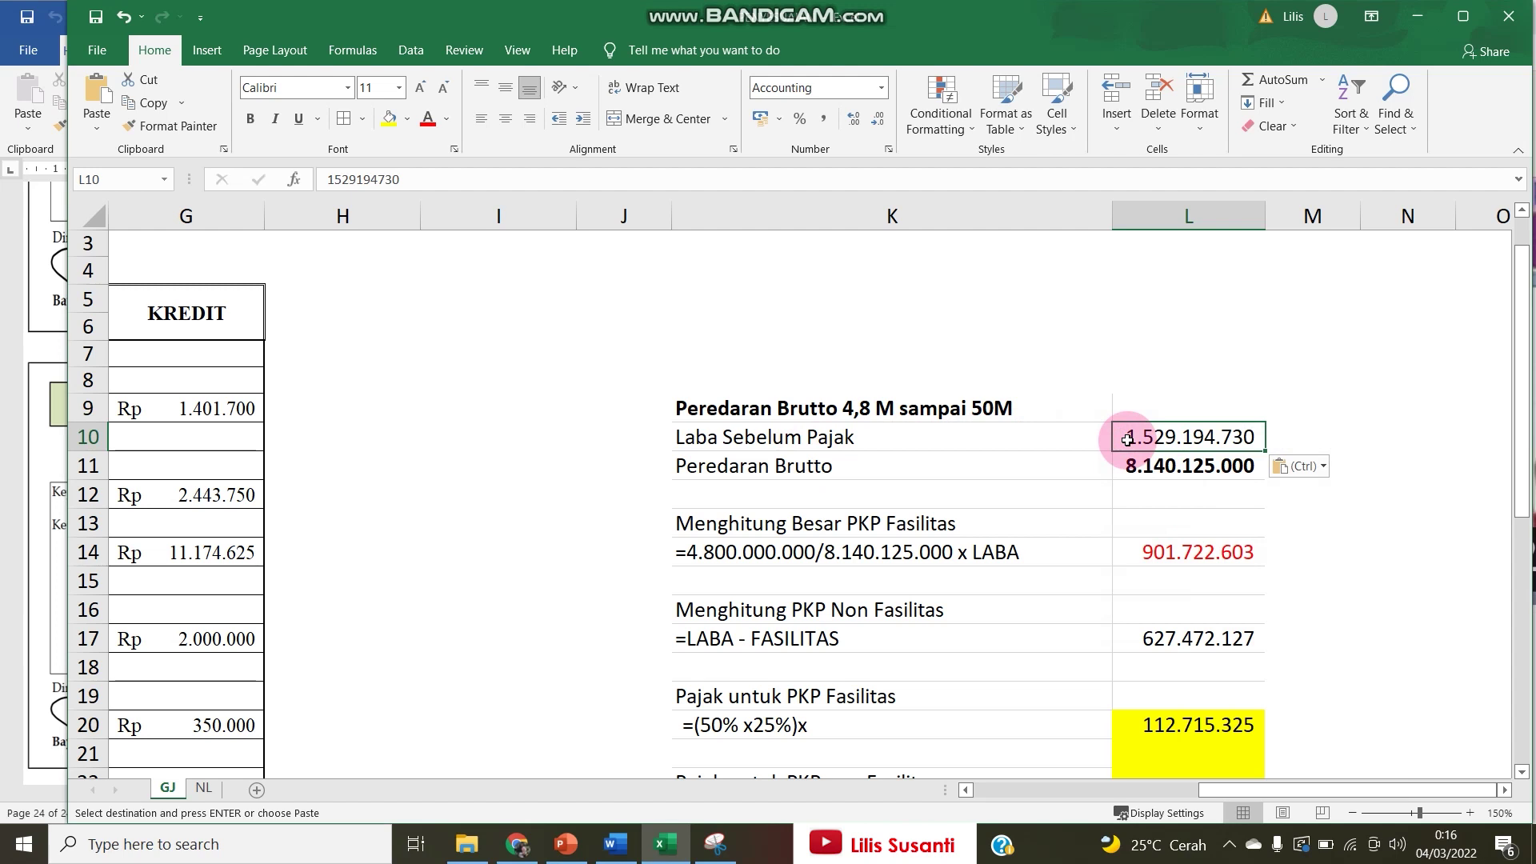
# Compare the Peredaran Brutto amount in L11 with the Sales of Merchandise credit in J34 on the NL sheet.
pyautogui.click(1170, 467)
pyautogui.click(204, 788)
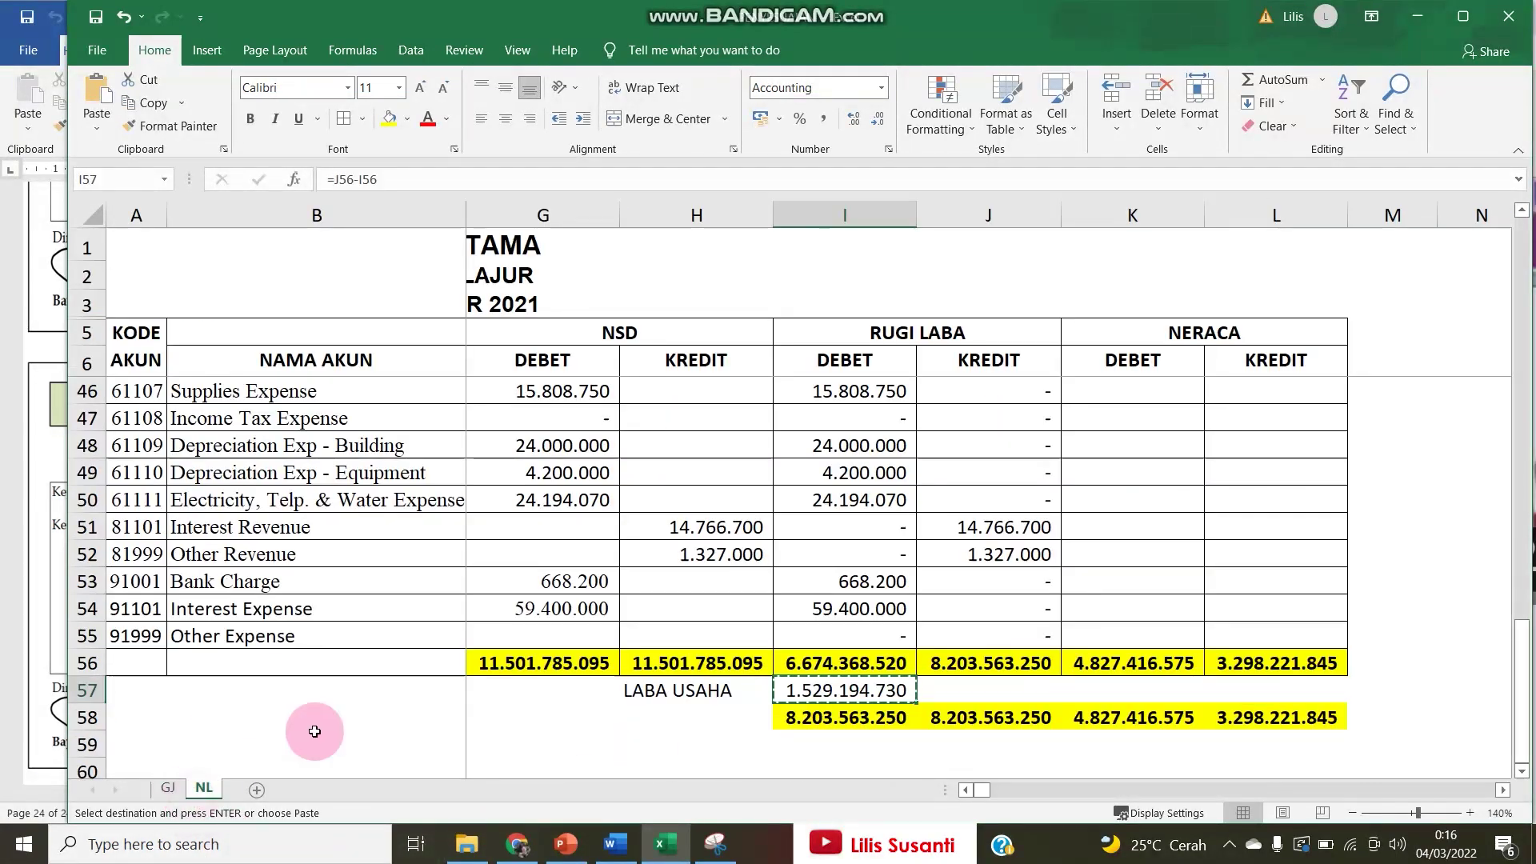
pyautogui.scroll(5, 928, 532)
pyautogui.click(1001, 475)
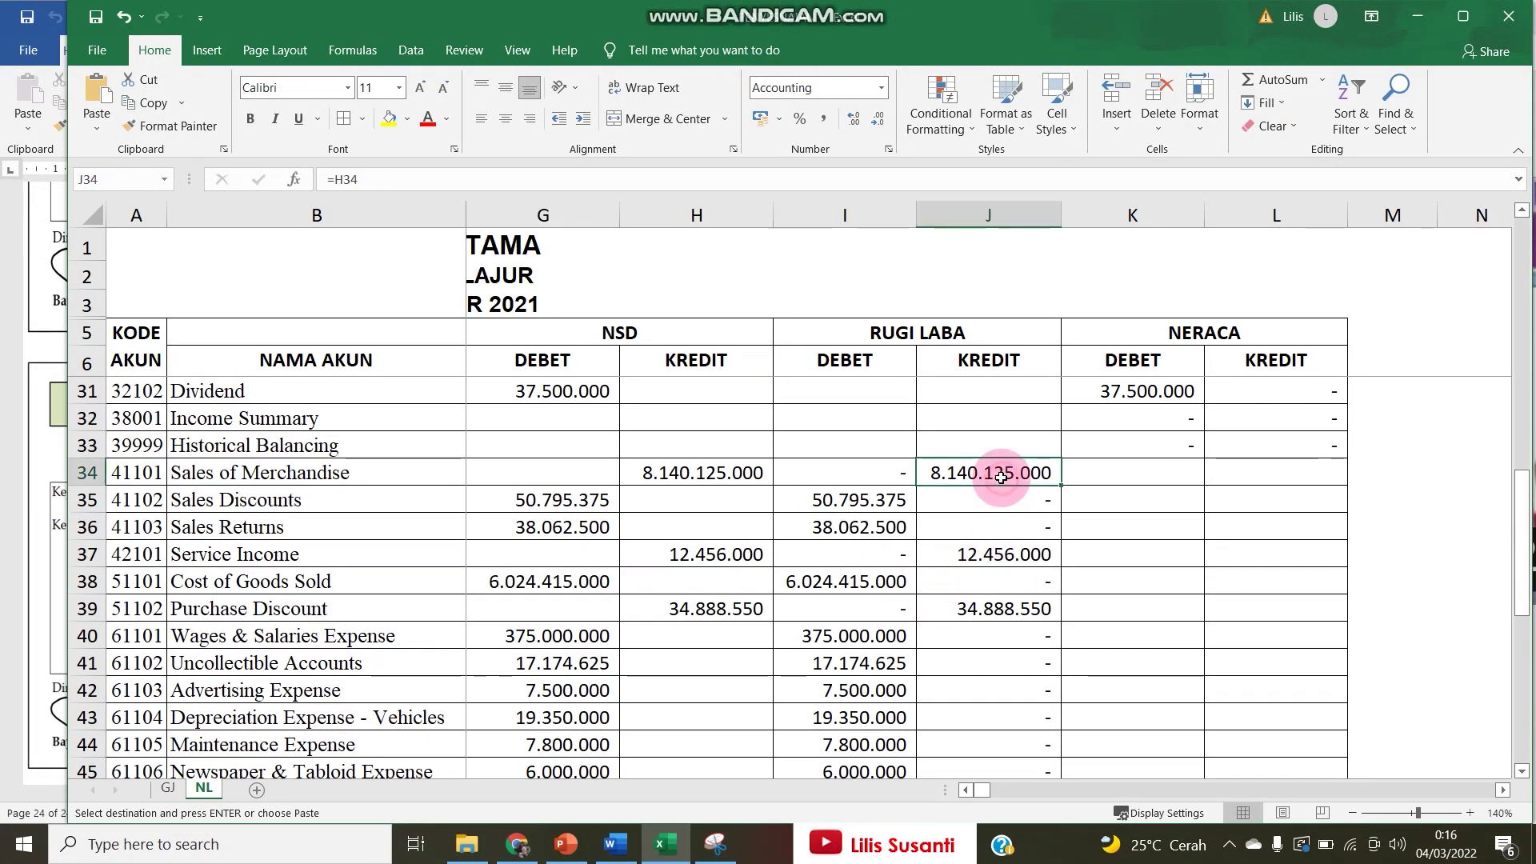
pyautogui.click(168, 787)
pyautogui.hotkey('ctrl', 'v')
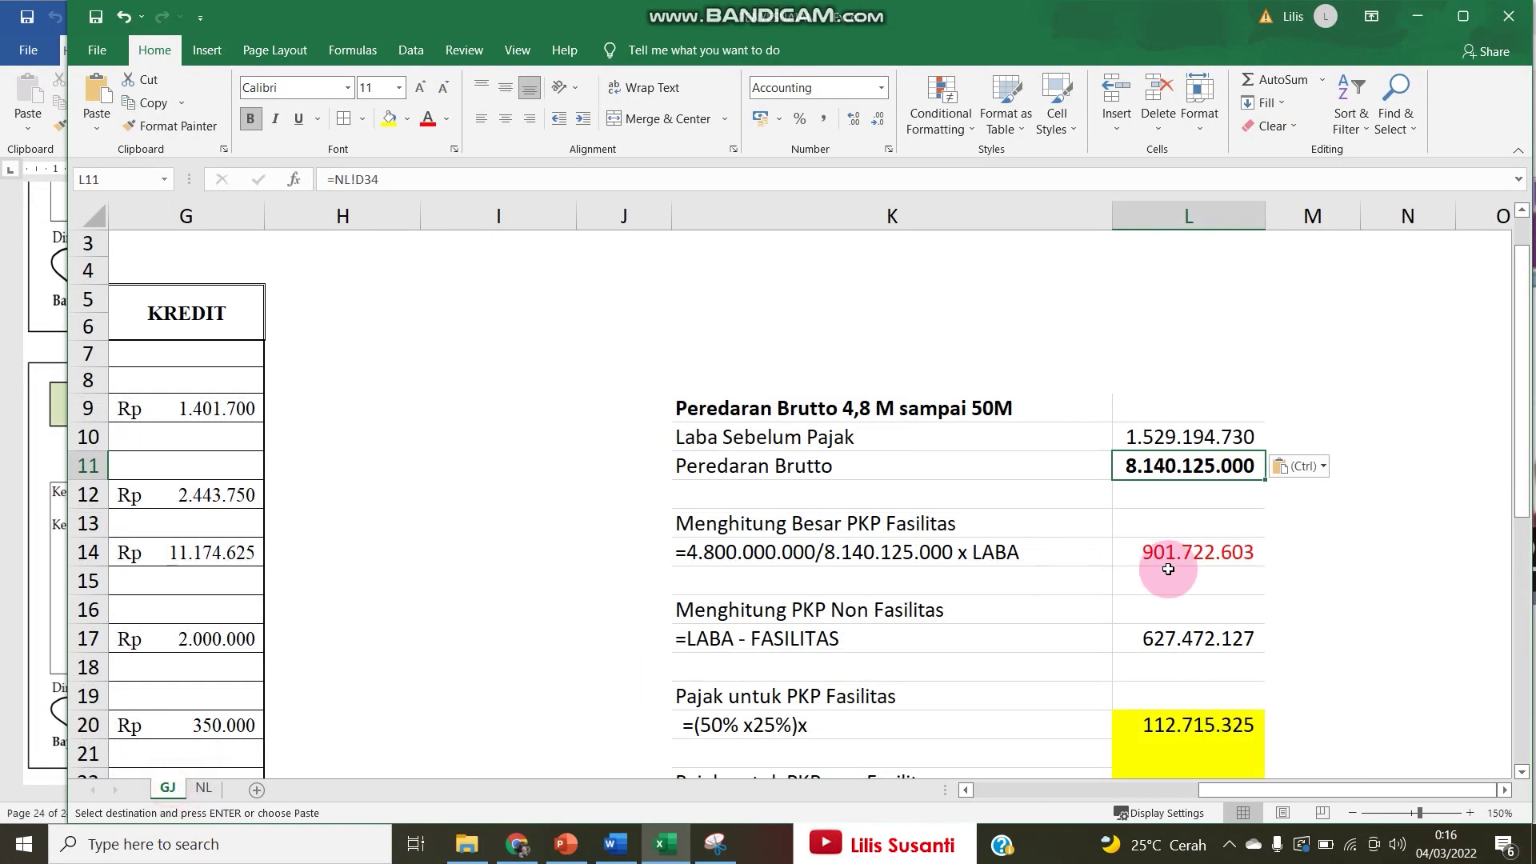
# Examine the PKP Fasilitas formula in L14 alongside its written calculation in K14.
pyautogui.click(1209, 551)
pyautogui.click(824, 560)
pyautogui.click(1158, 554)
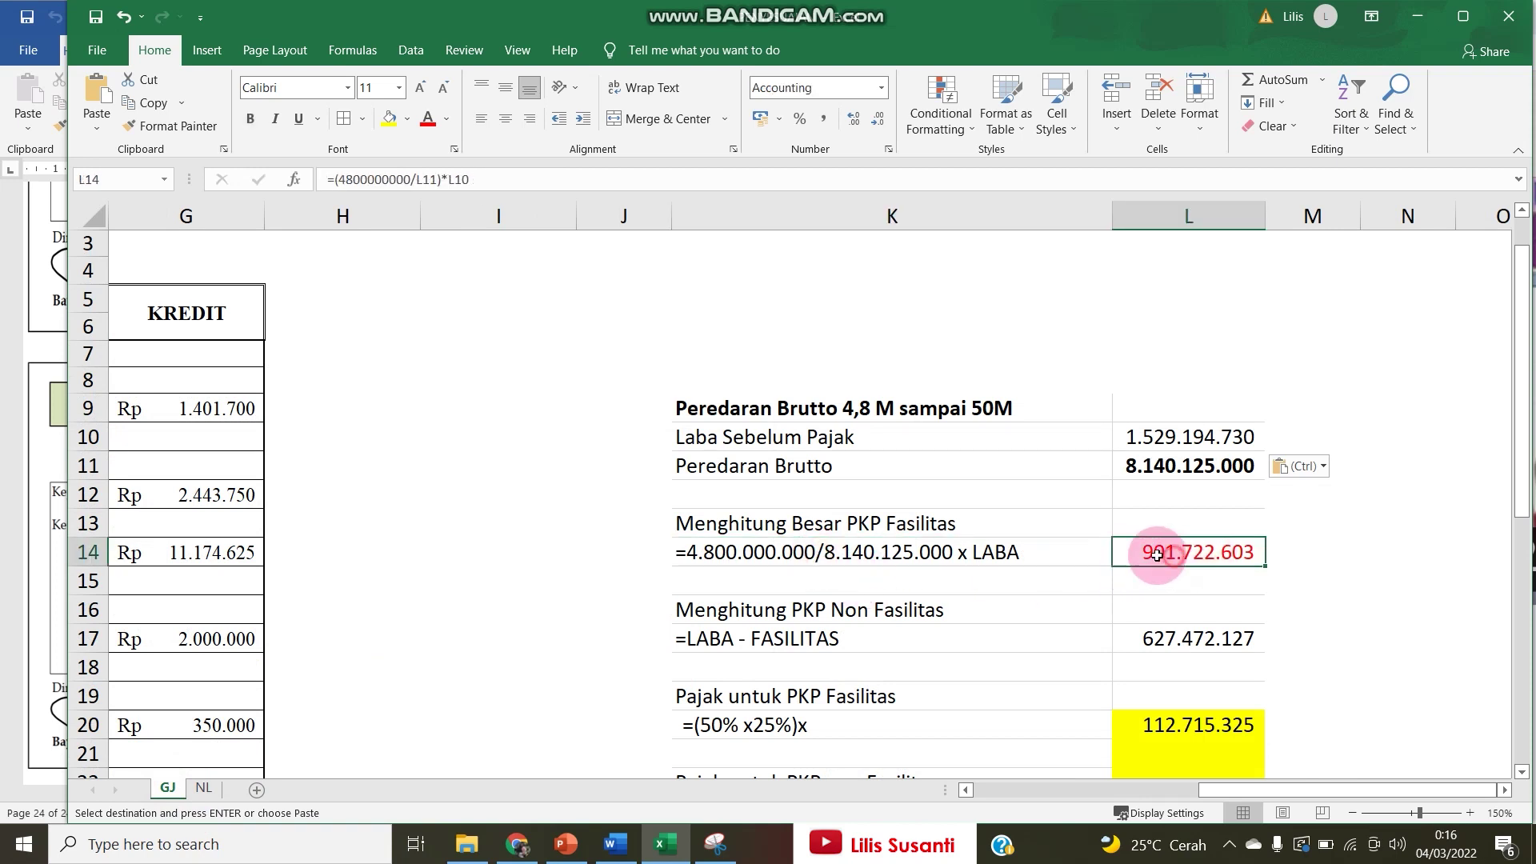
pyautogui.click(775, 558)
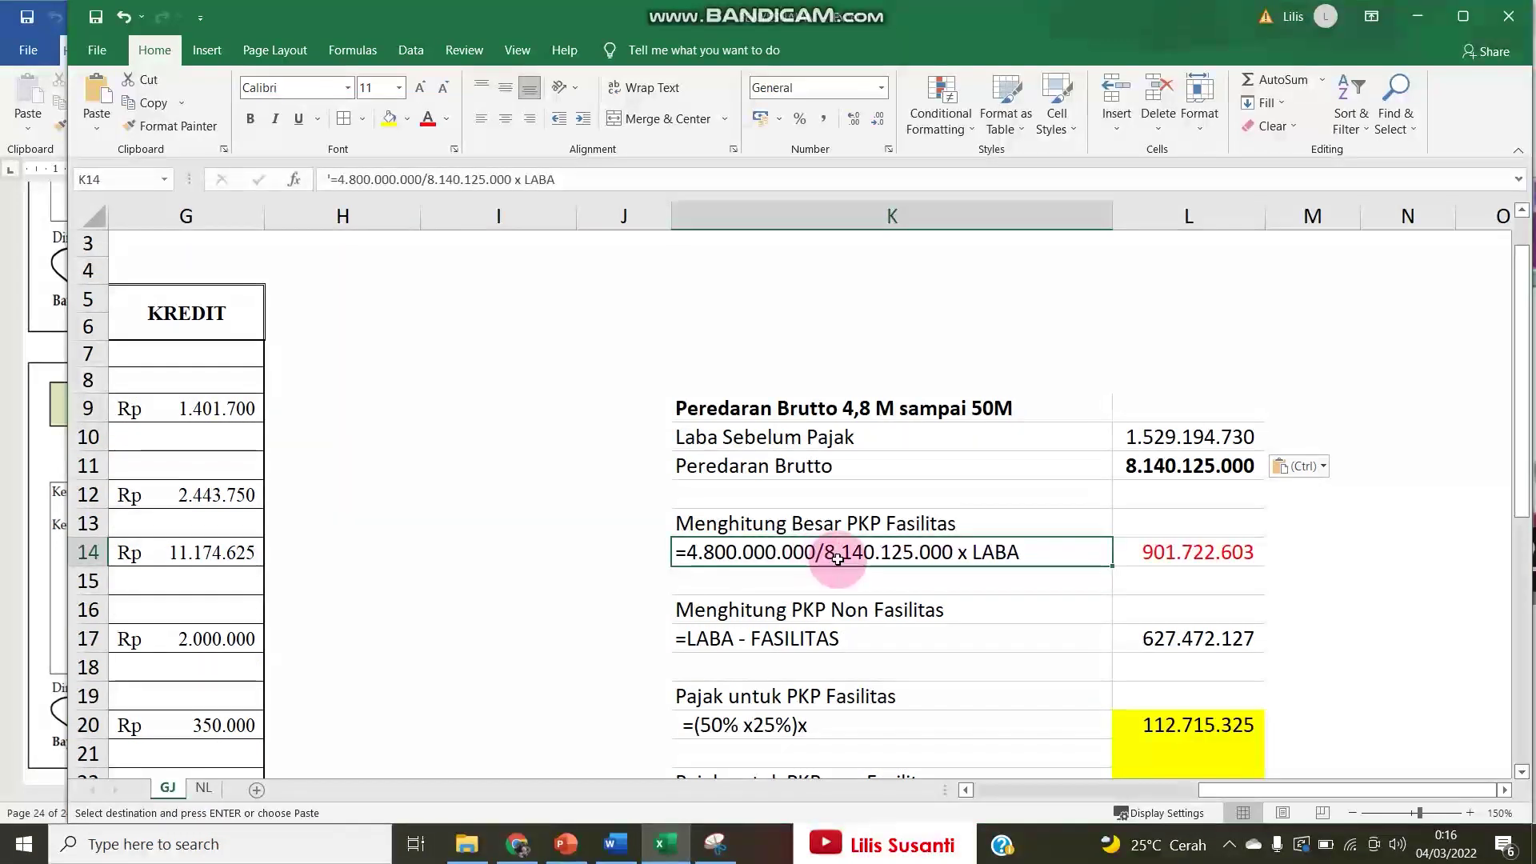
# Examine the PKP Fasilitas formula in L14 and the PKP Non Fasilitas formula in L17, tracing the cells they reference.
pyautogui.click(1176, 466)
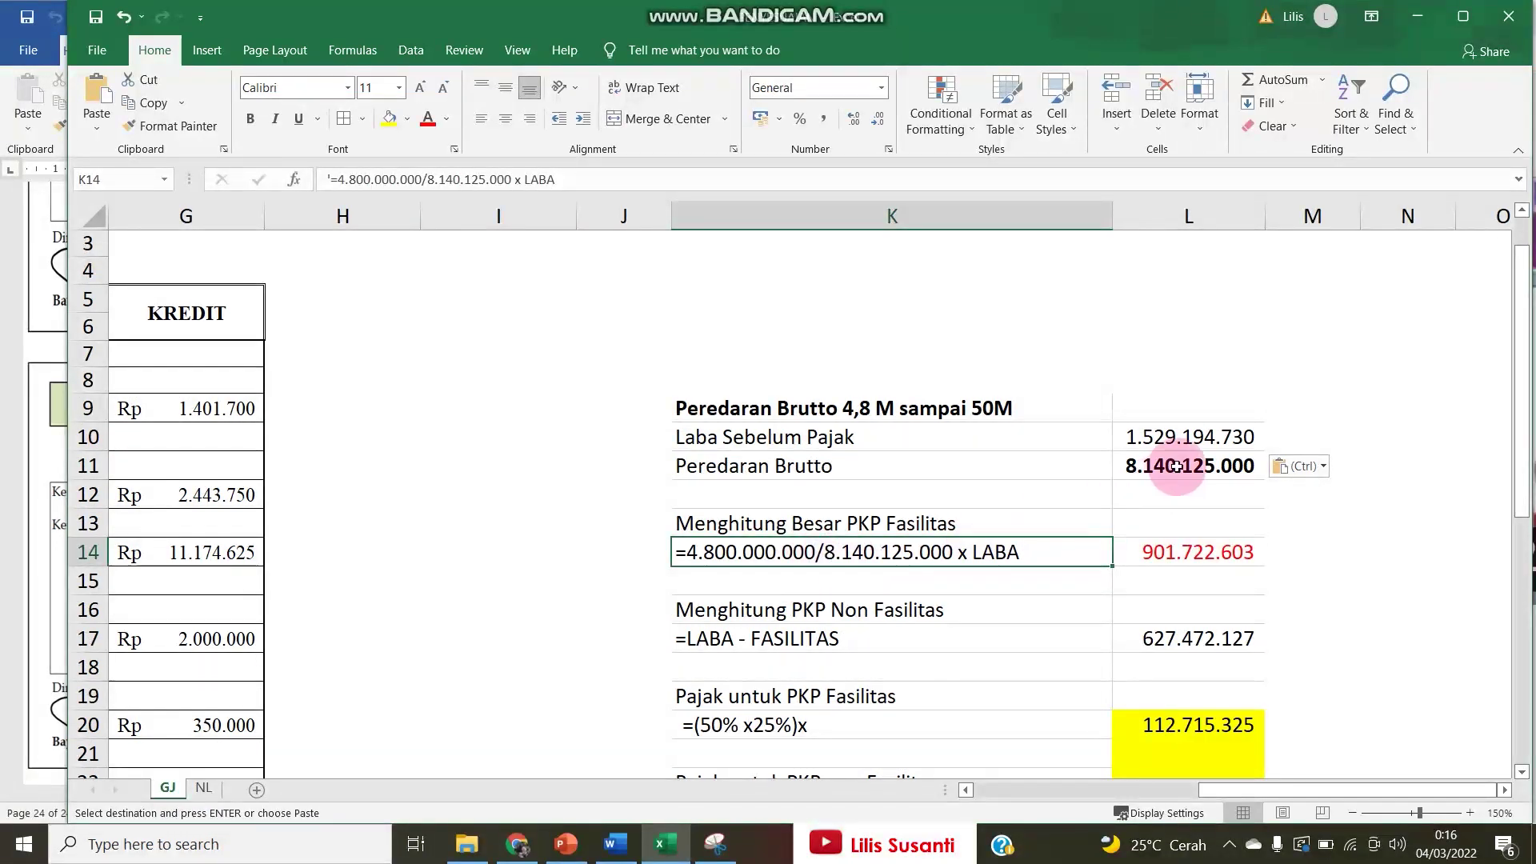
pyautogui.click(1176, 552)
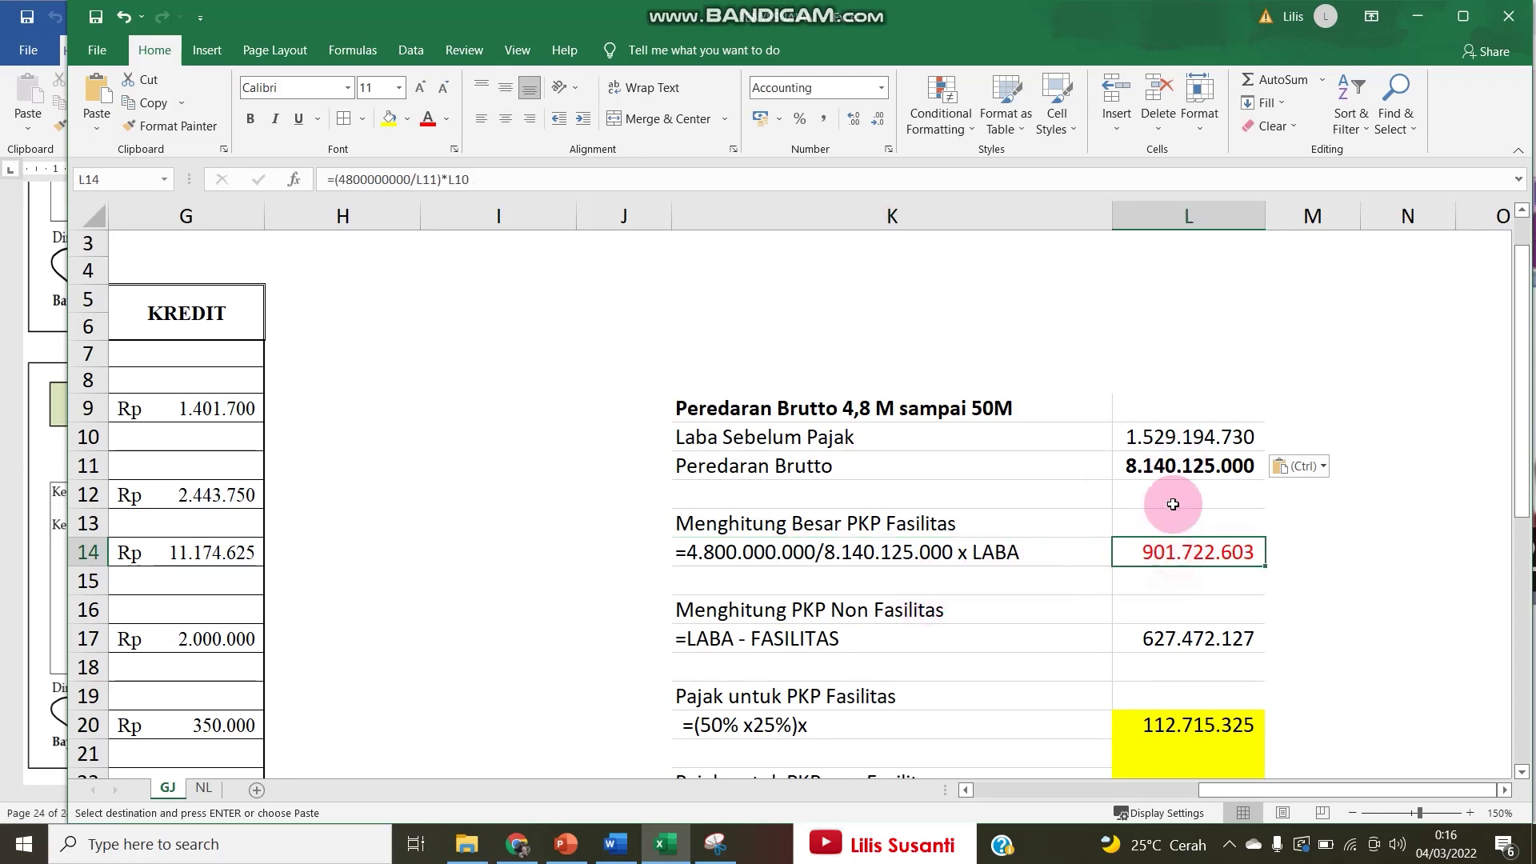
pyautogui.doubleClick(1176, 551)
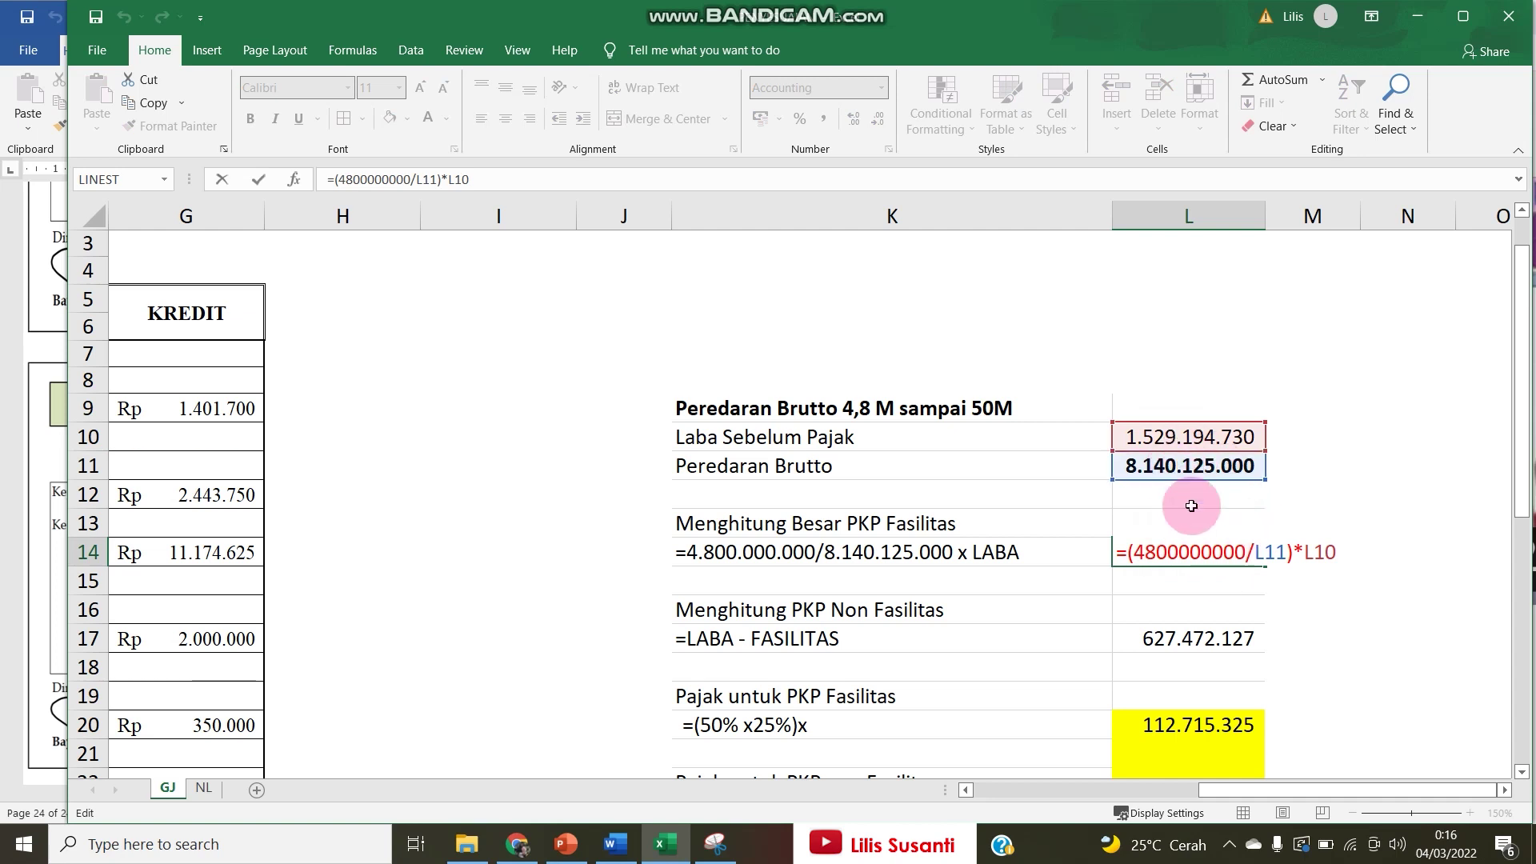
pyautogui.press('Return')
pyautogui.press('Down')
pyautogui.press('Down')
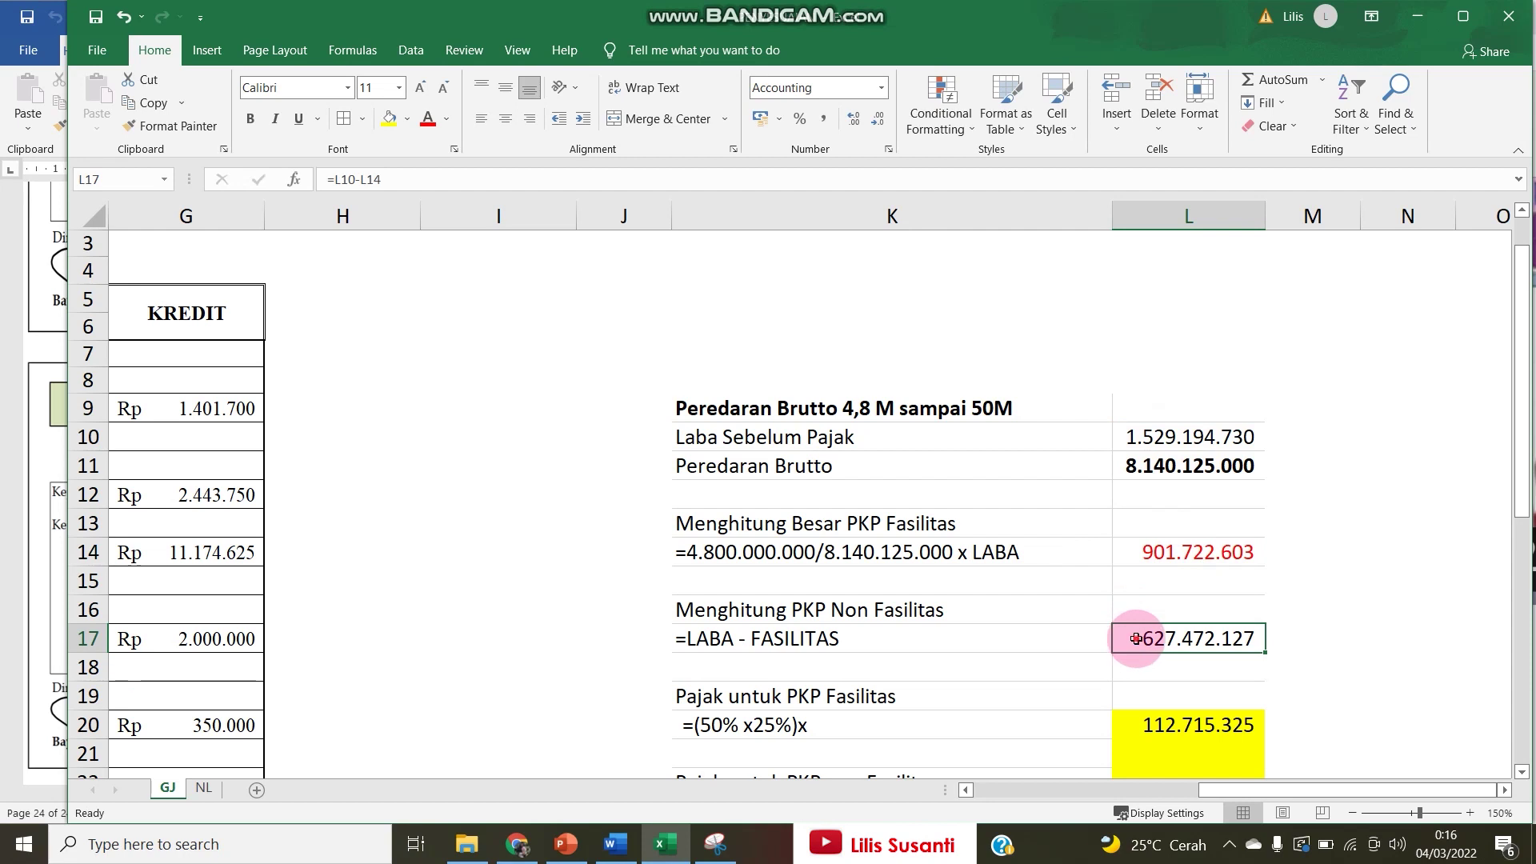
pyautogui.doubleClick(1136, 638)
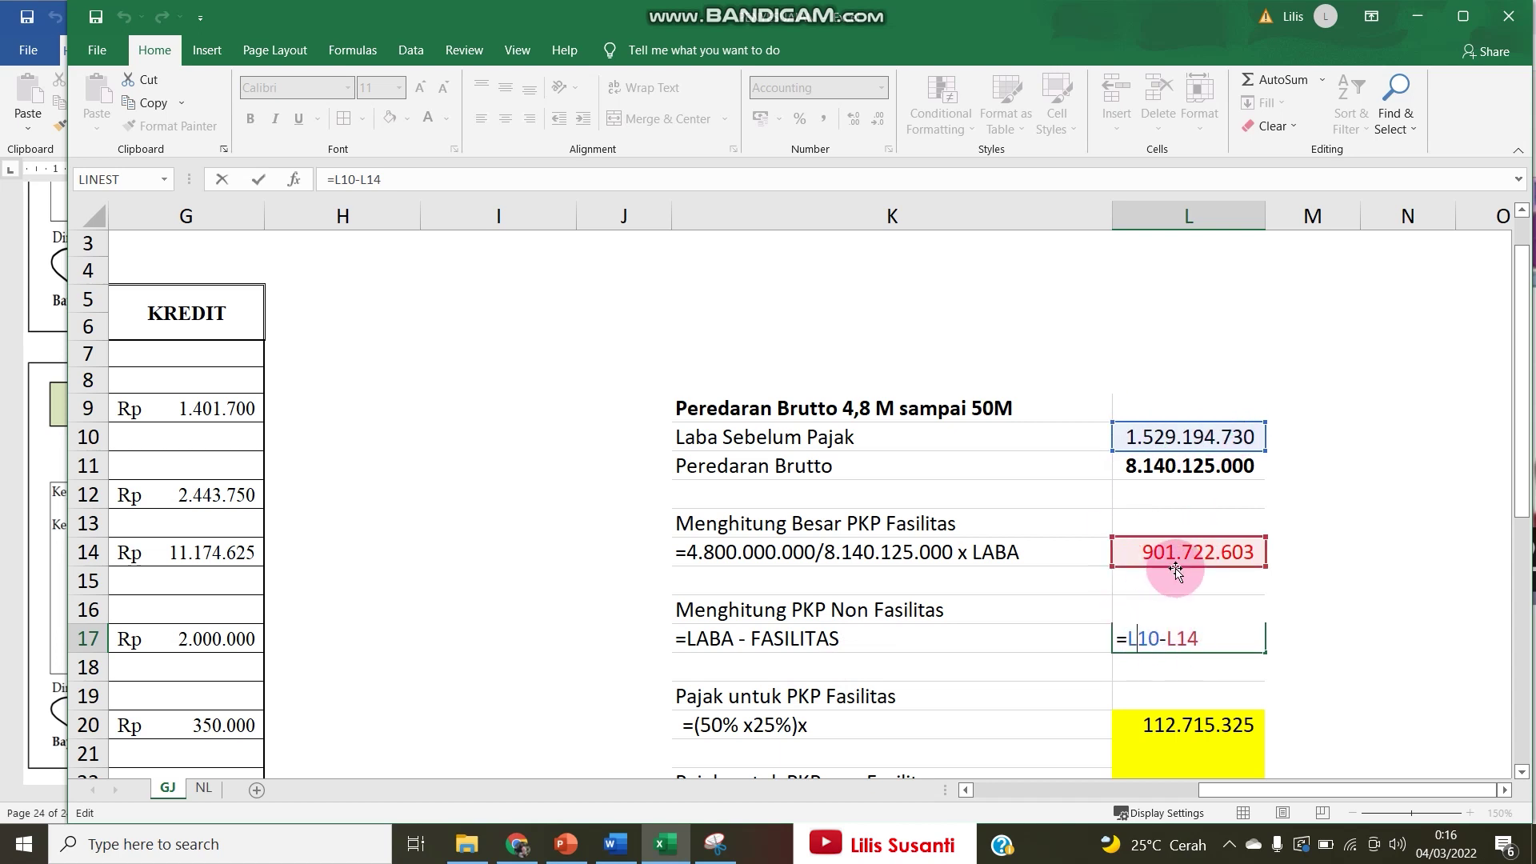
pyautogui.press('Return')
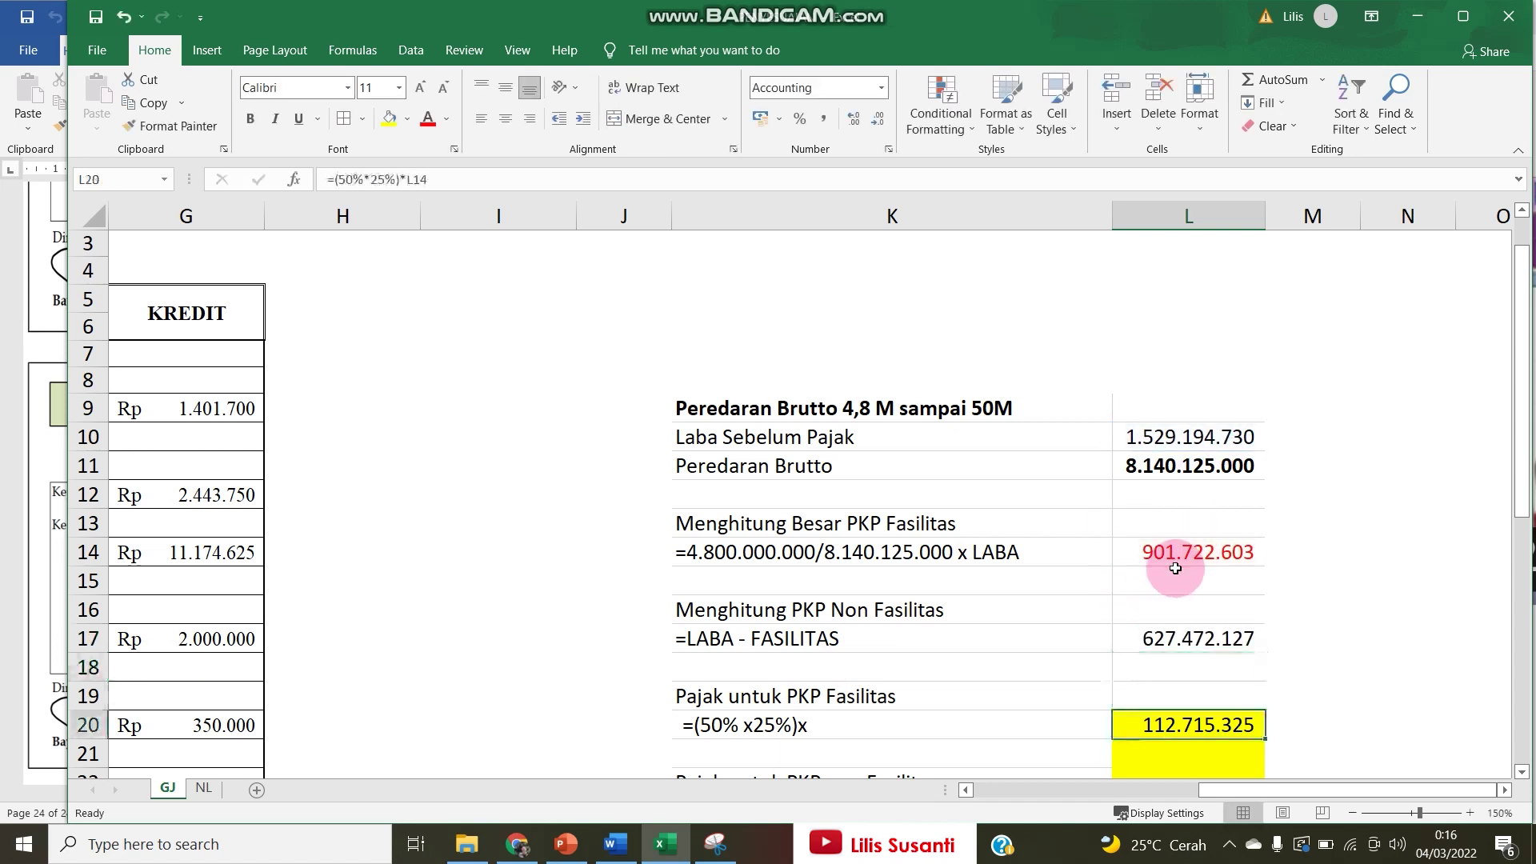
# Complete the written Pajak untuk PKP Fasilitas calculation in K20 with 901.722.603 and check the formula in L20.
pyautogui.scroll(-1, 864, 732)
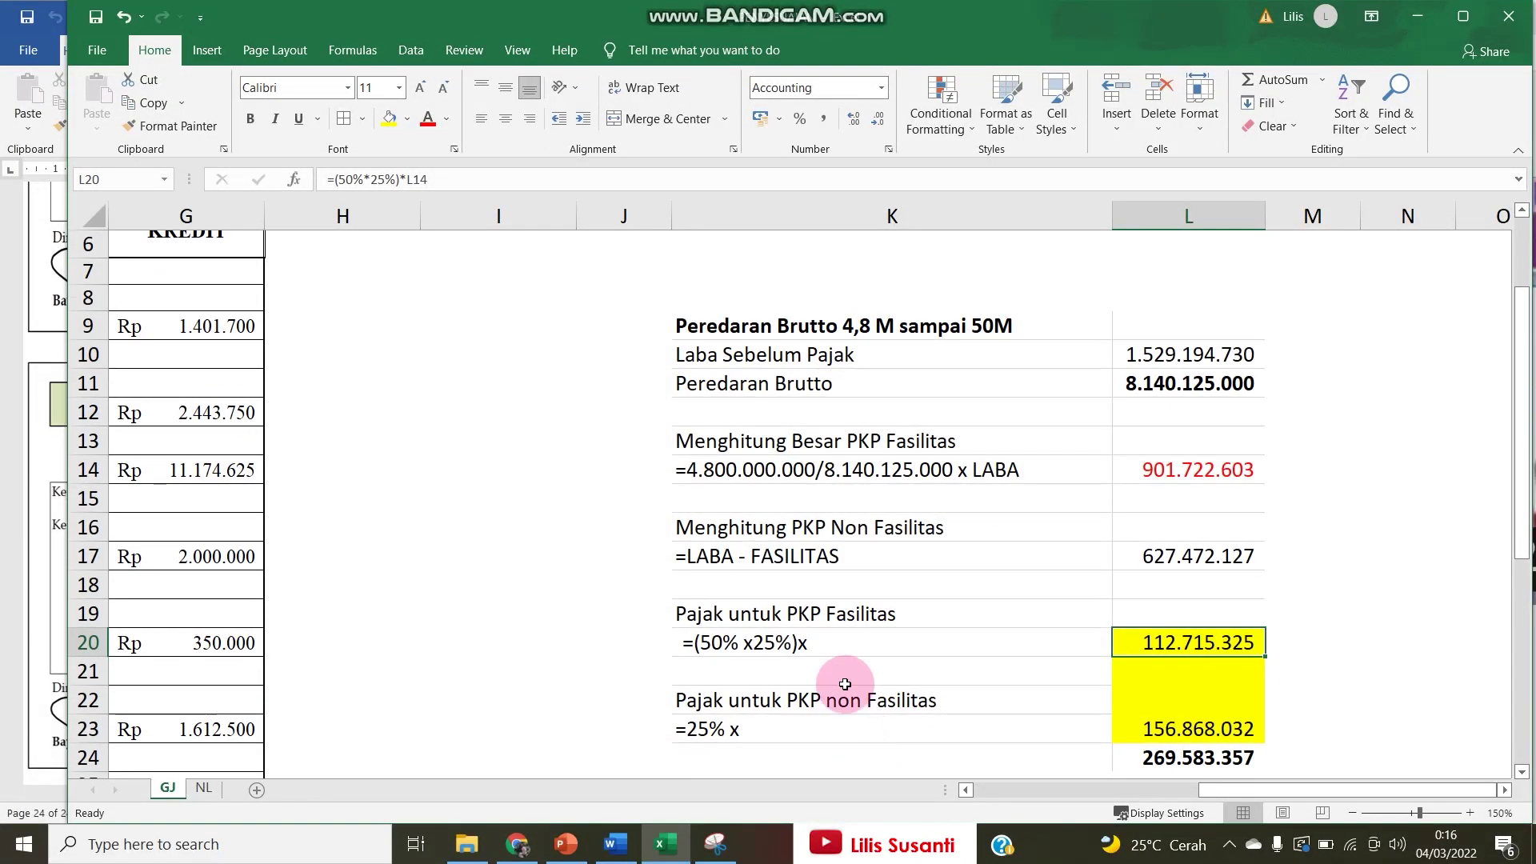
pyautogui.doubleClick(840, 638)
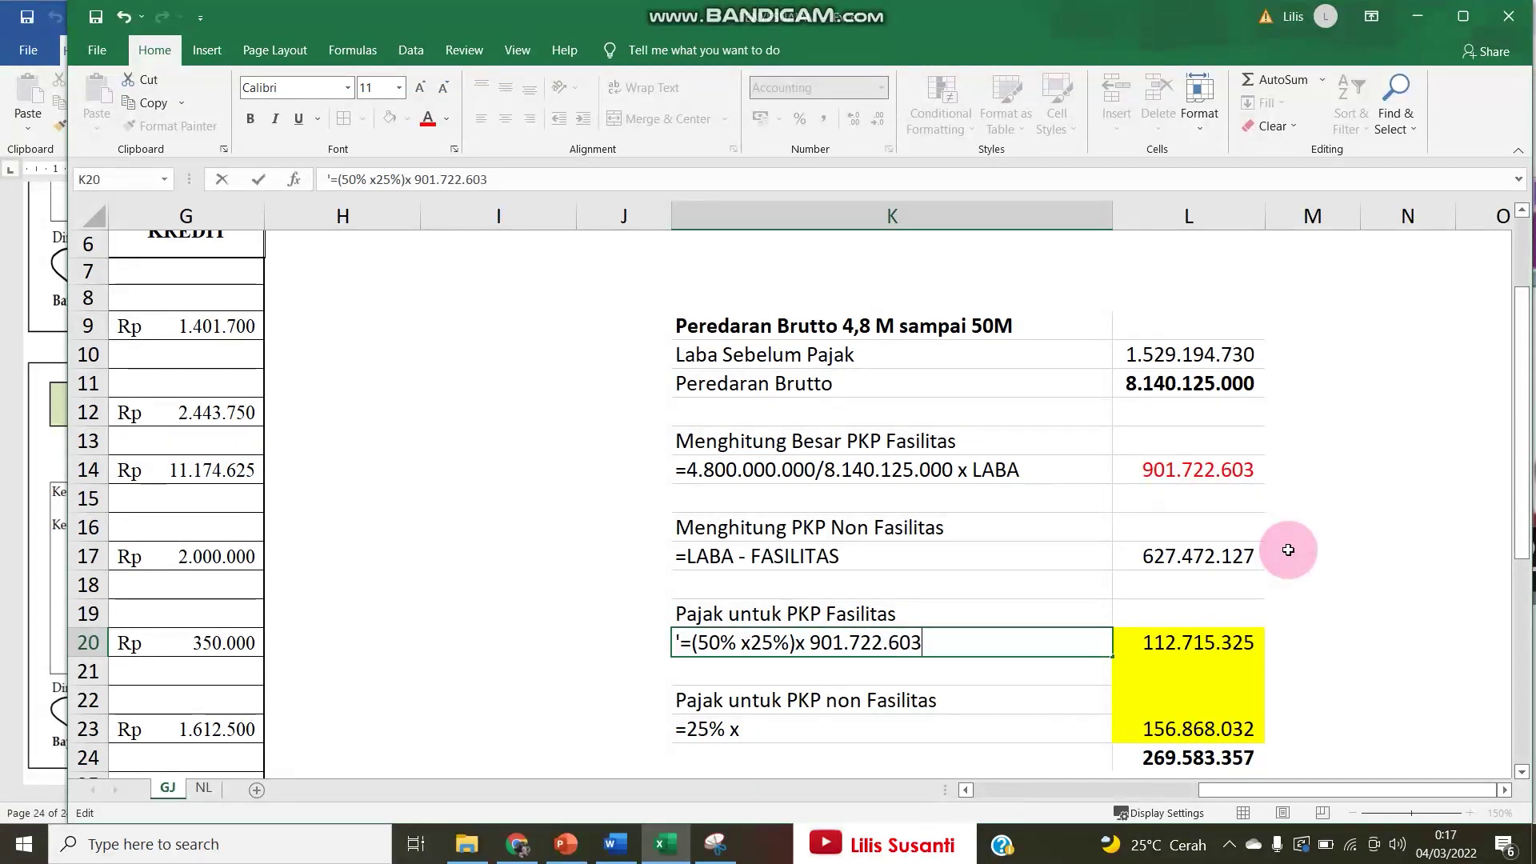
pyautogui.press('Return')
pyautogui.doubleClick(1227, 644)
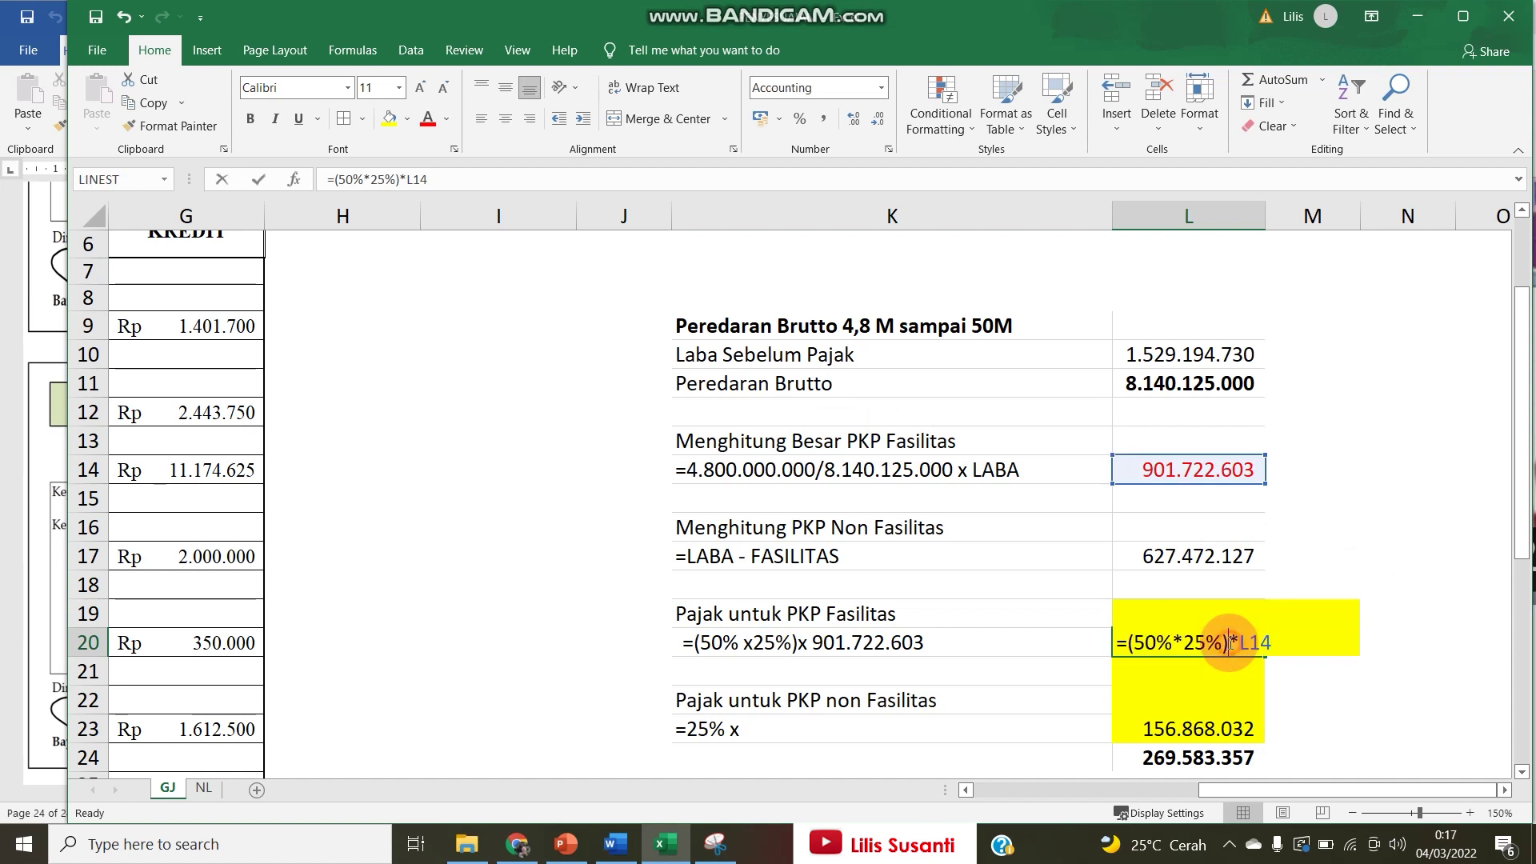
pyautogui.press('Return')
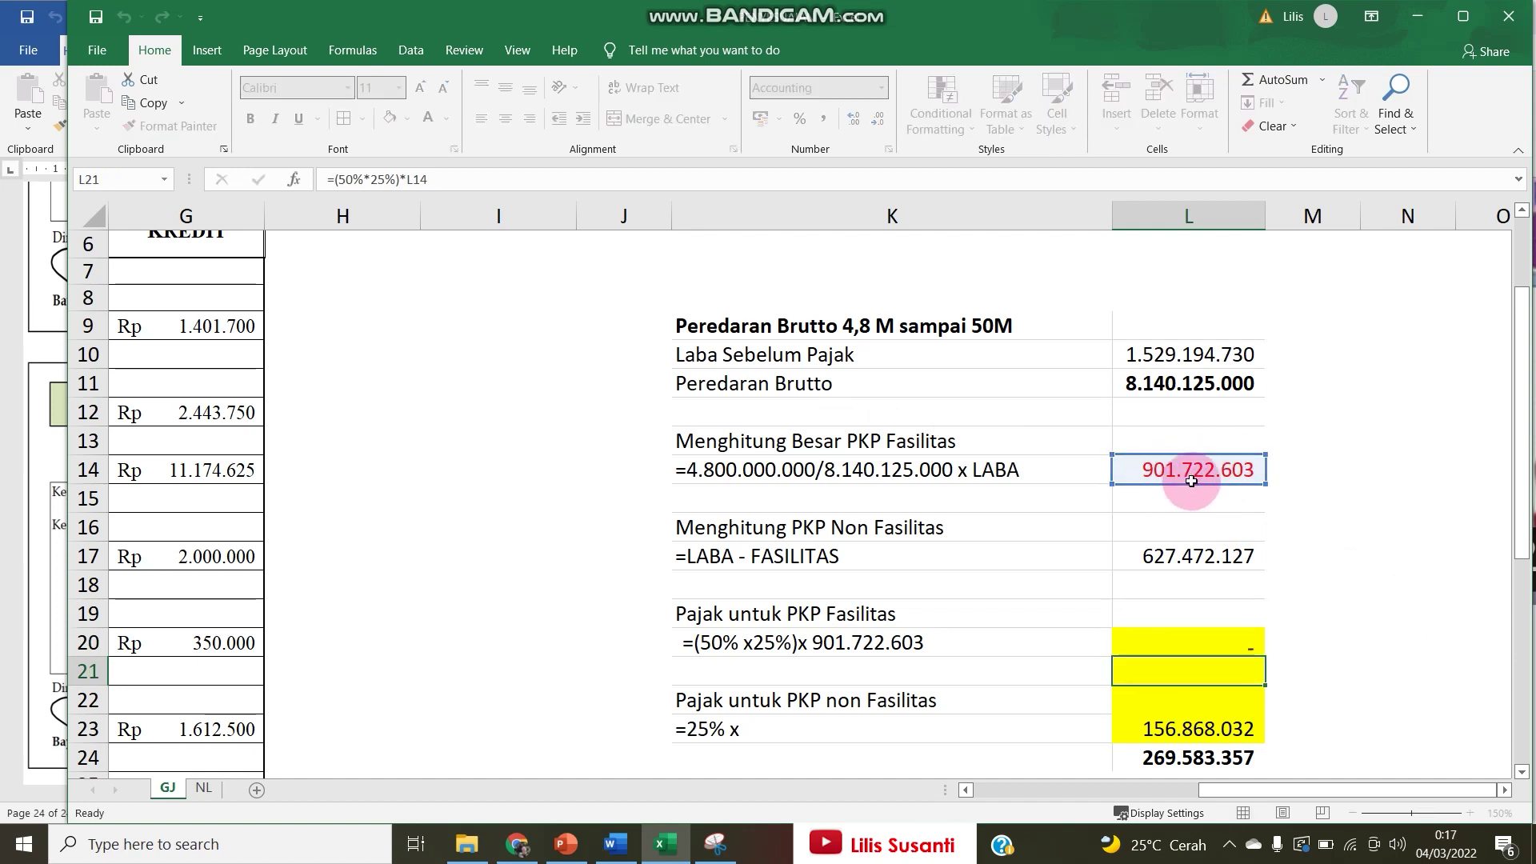
# Complete the written Pajak untuk PKP non Fasilitas calculation in K23 so it reads =25% x 627.472.127.
pyautogui.click(809, 723)
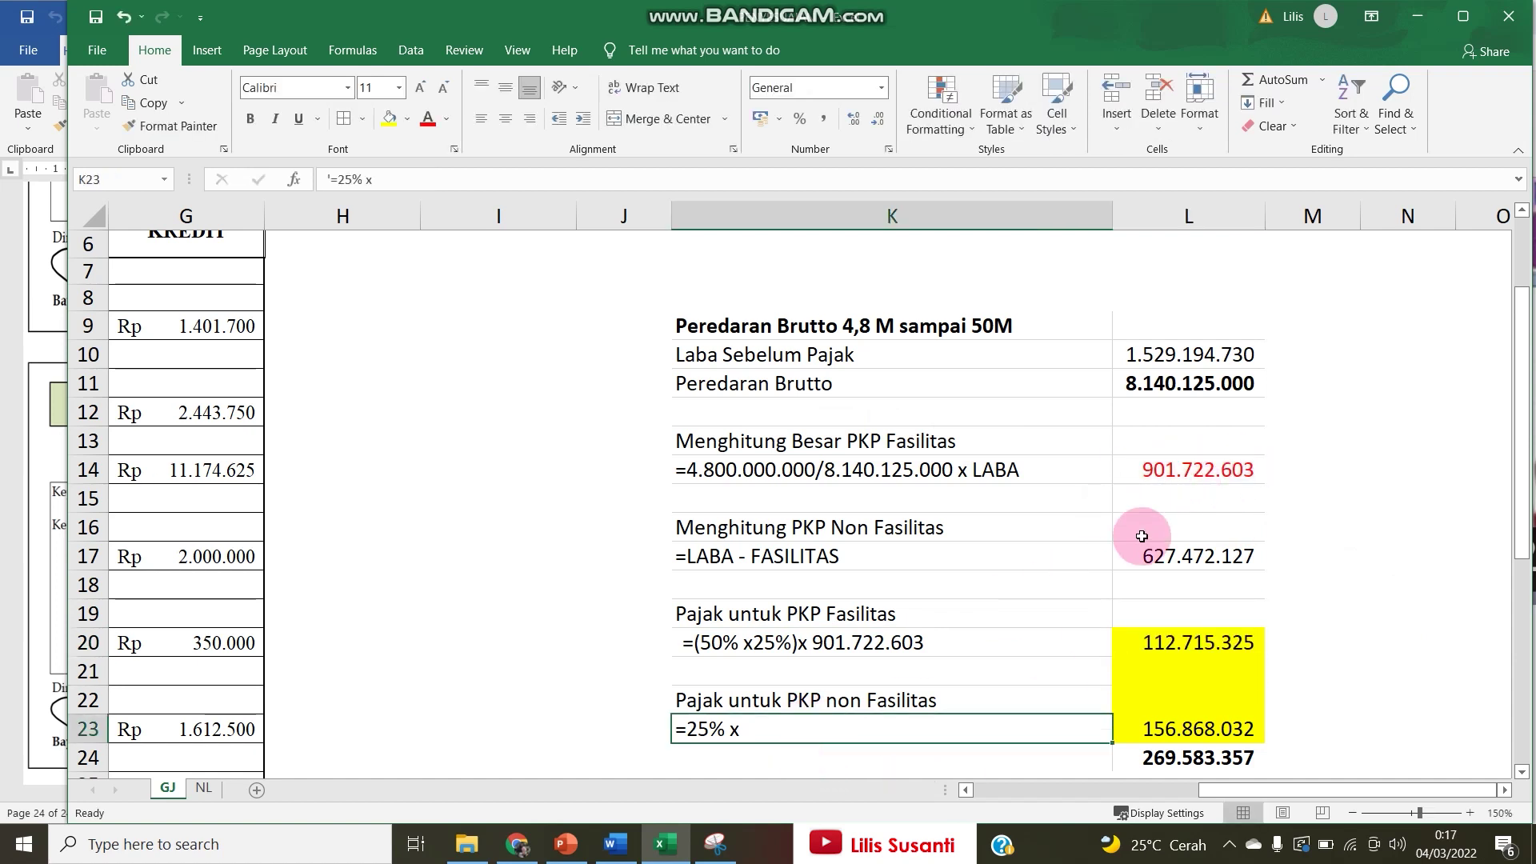
pyautogui.doubleClick(798, 725)
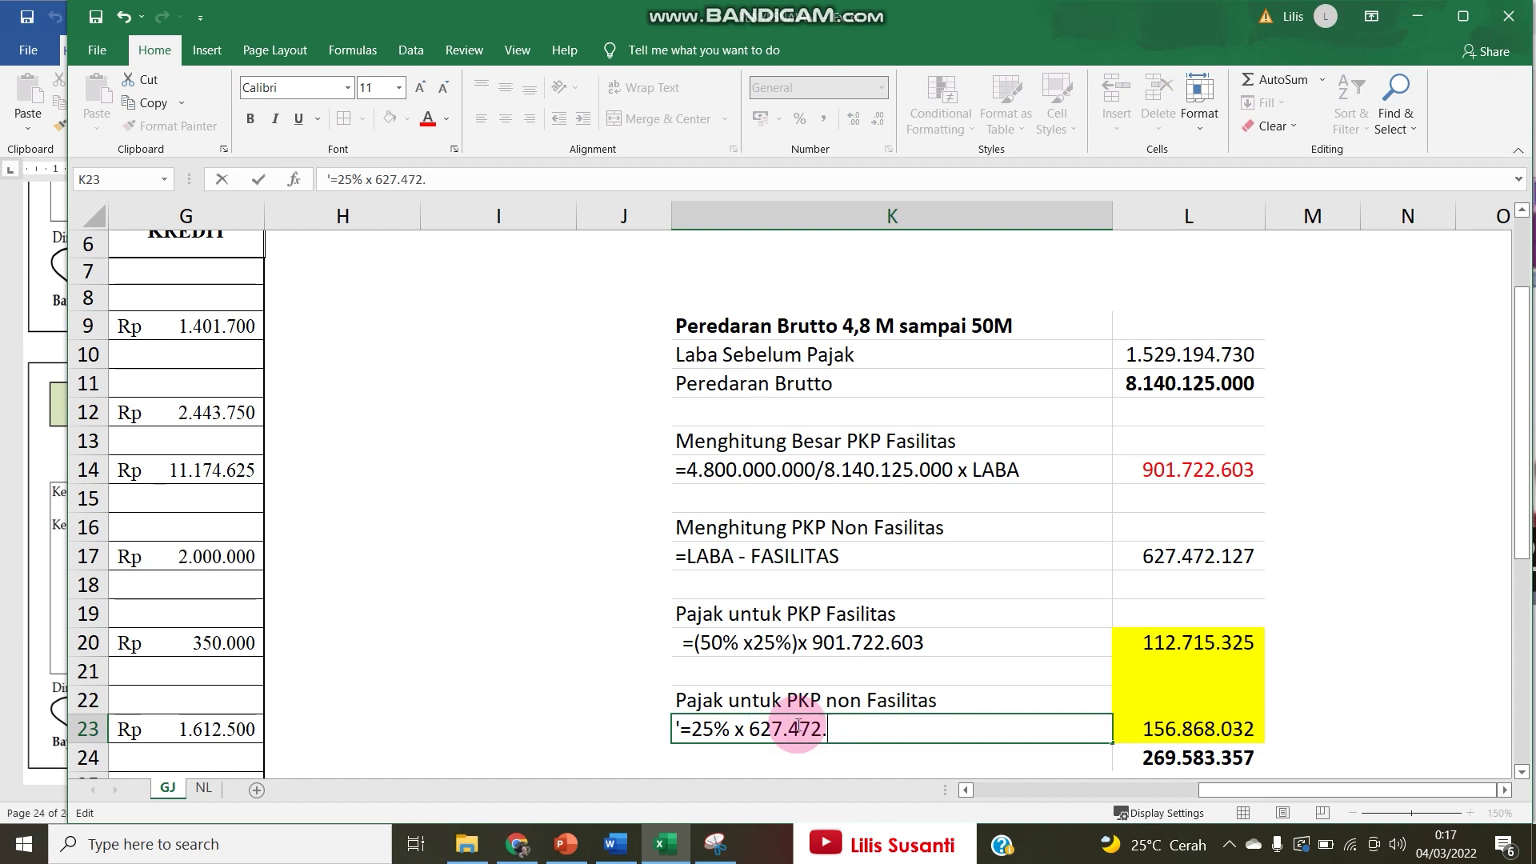
pyautogui.press('Return')
pyautogui.press('Up')
pyautogui.press('Right')
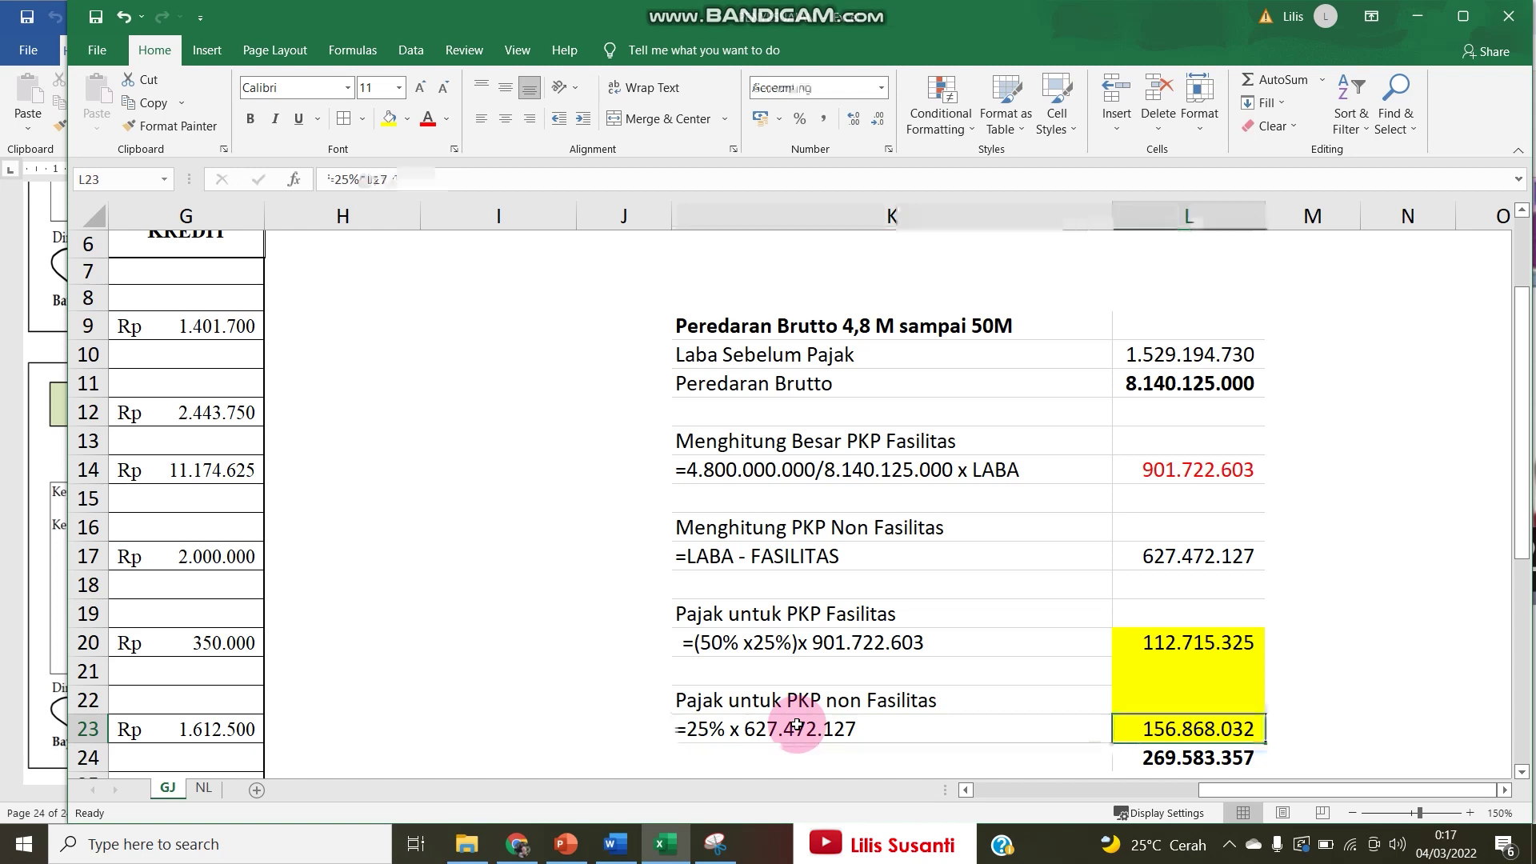
# Start a new journal entry in C36 of the GJ sheet by linking to the Income Tax Expense account name on the NL sheet.
pyautogui.press('Left')
pyautogui.press('Left')
pyautogui.press('Left')
pyautogui.press('Left')
pyautogui.press('Left')
pyautogui.press('Left')
pyautogui.press('Left')
pyautogui.press('Left')
pyautogui.press('Left')
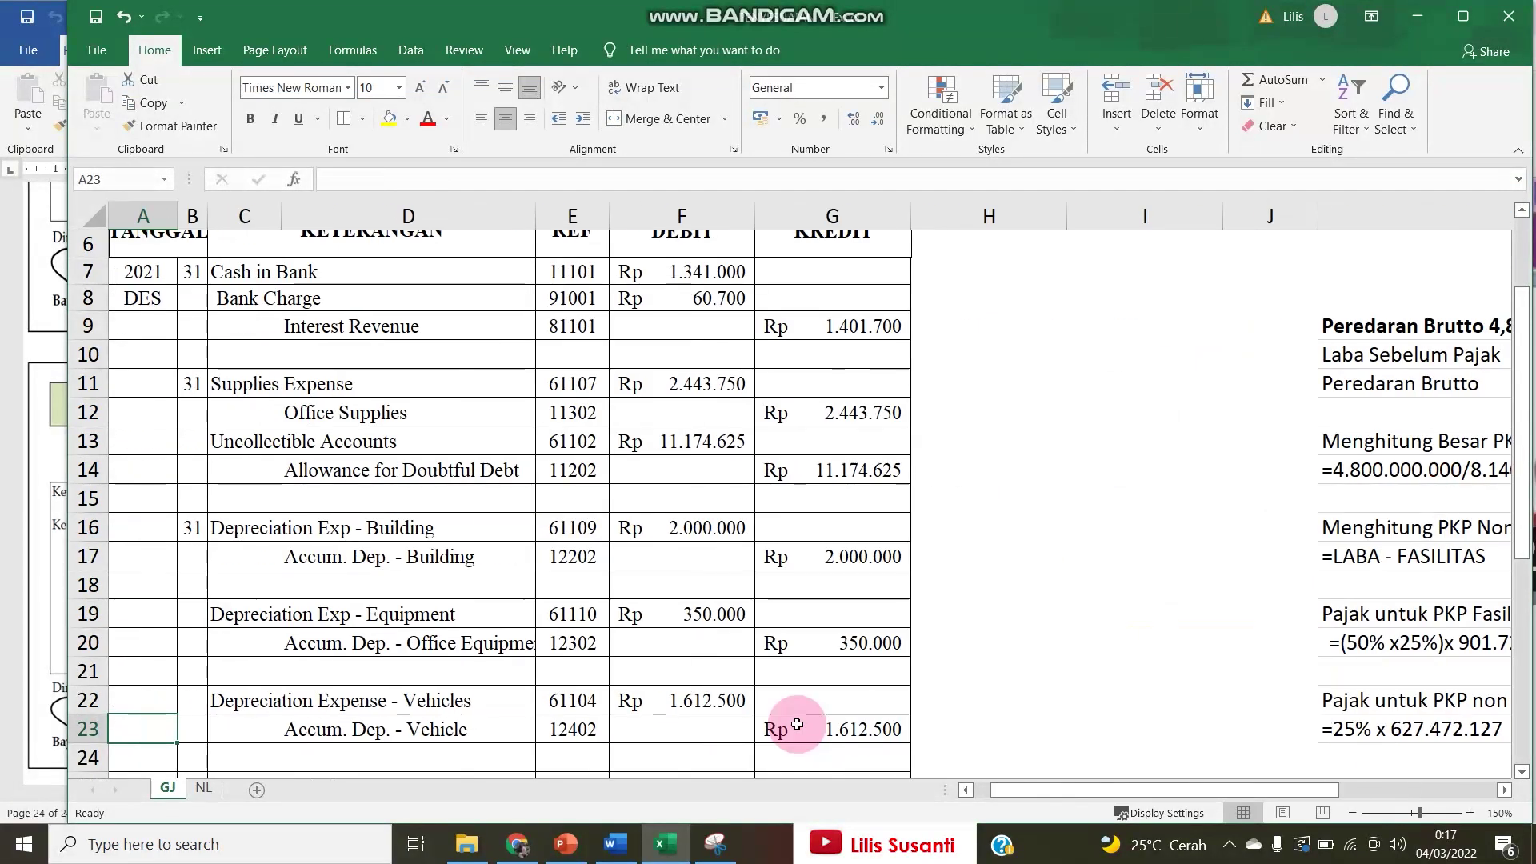
pyautogui.press('Down')
pyautogui.press('Down')
pyautogui.press('Down')
pyautogui.press('Down')
pyautogui.press('Down')
pyautogui.press('Down')
pyautogui.press('Down')
pyautogui.press('Down')
pyautogui.press('Down')
pyautogui.press('Down')
pyautogui.press('Down')
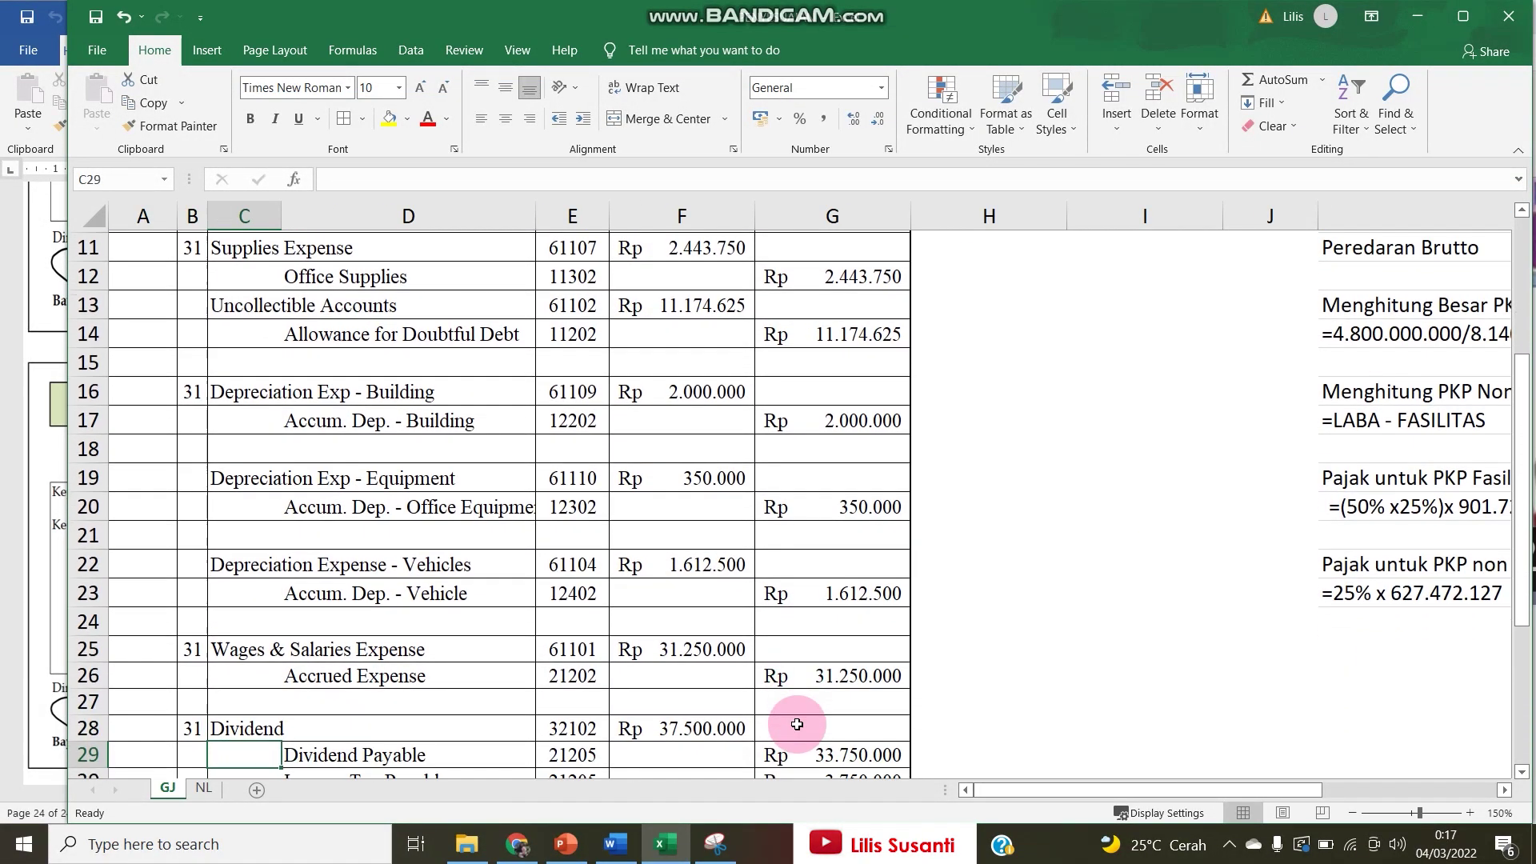
pyautogui.press('Down')
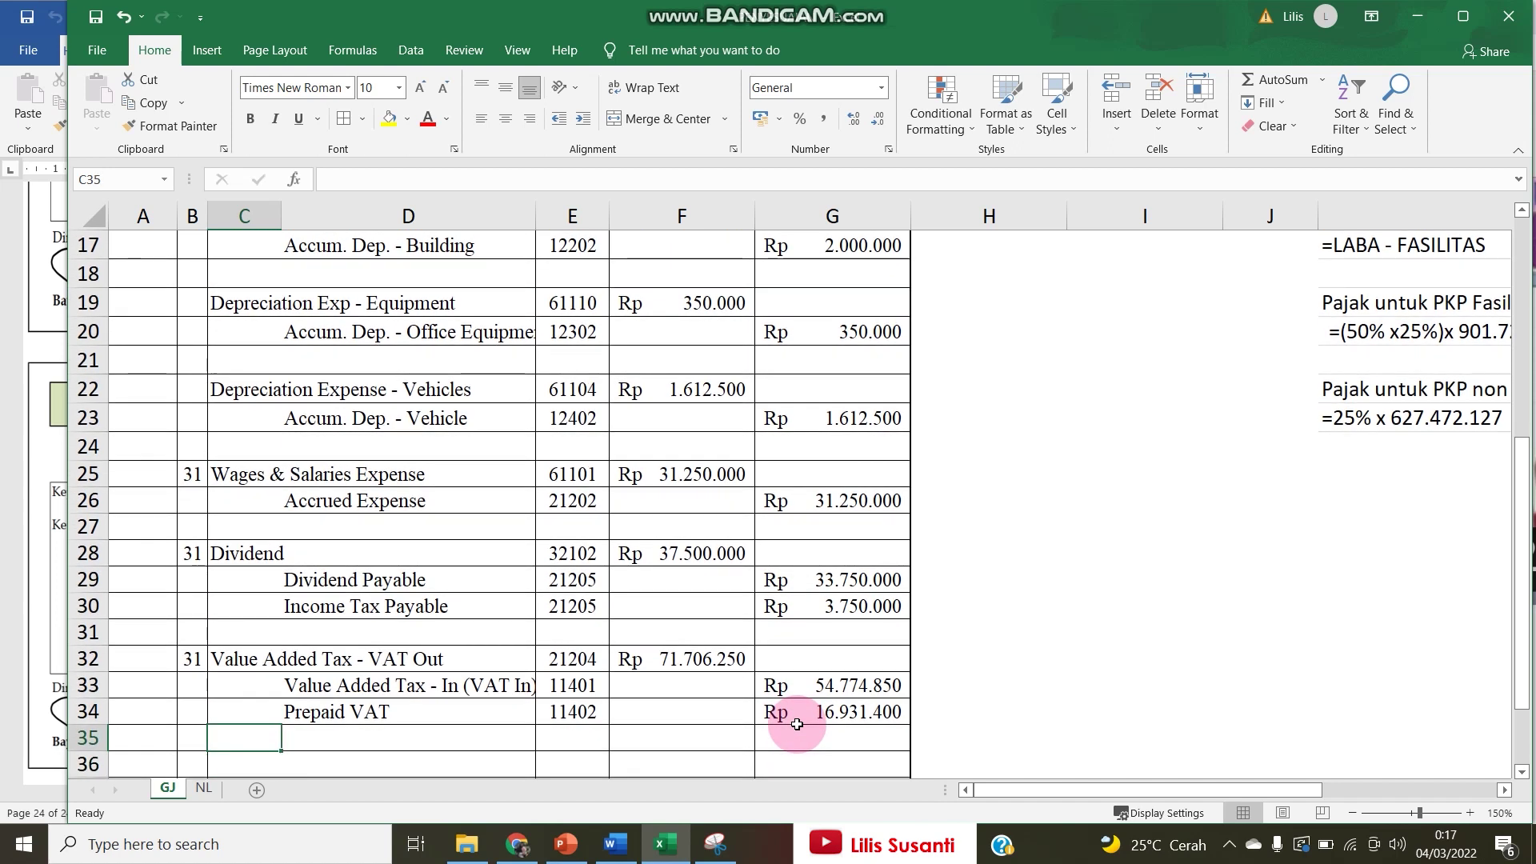
pyautogui.write('=')
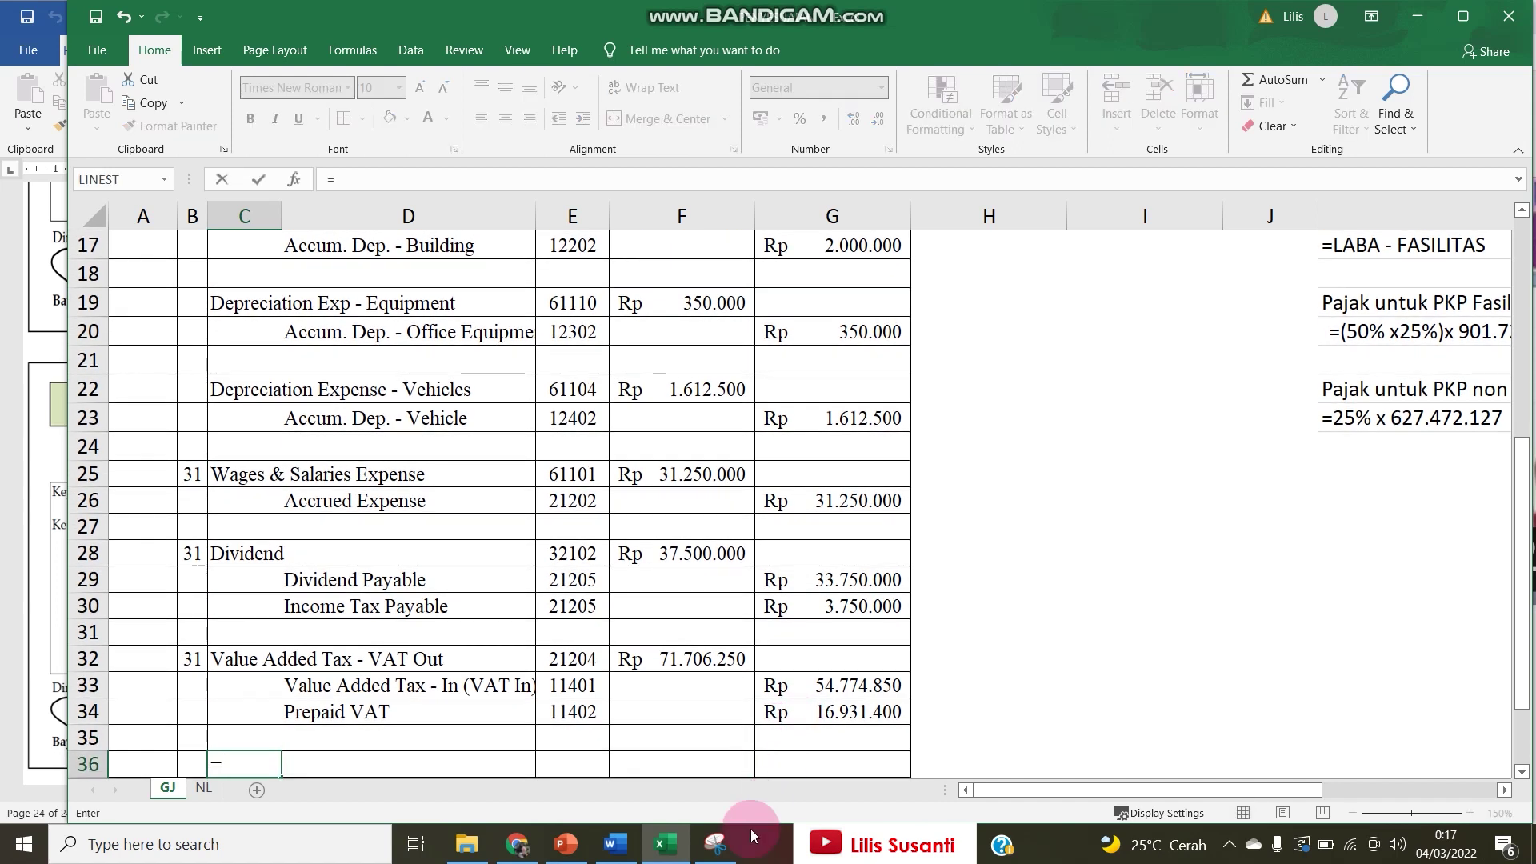
pyautogui.click(204, 788)
pyautogui.scroll(-6, 216, 752)
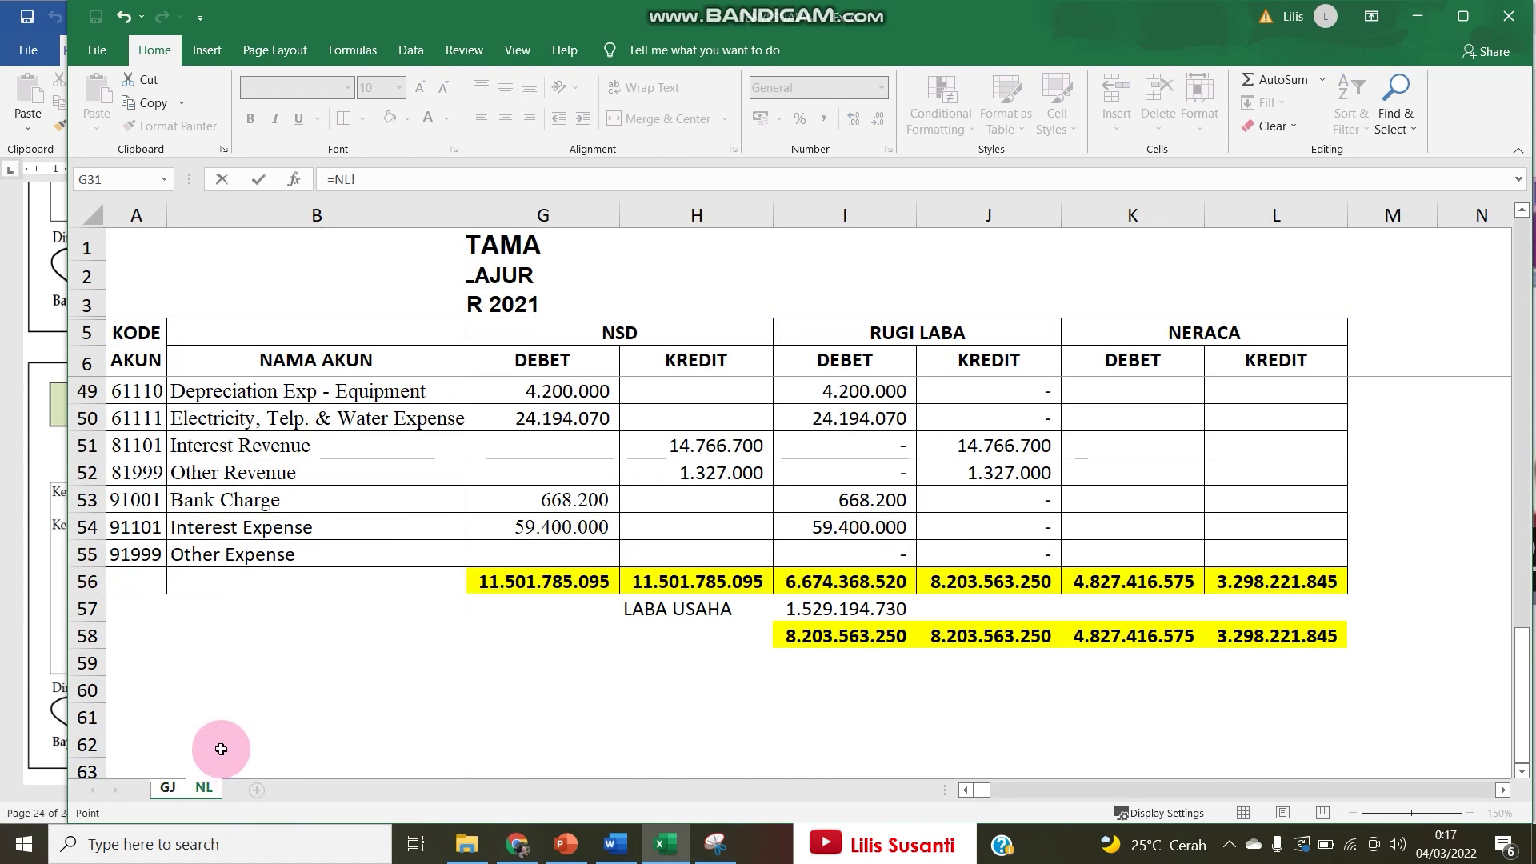
pyautogui.scroll(2, 201, 464)
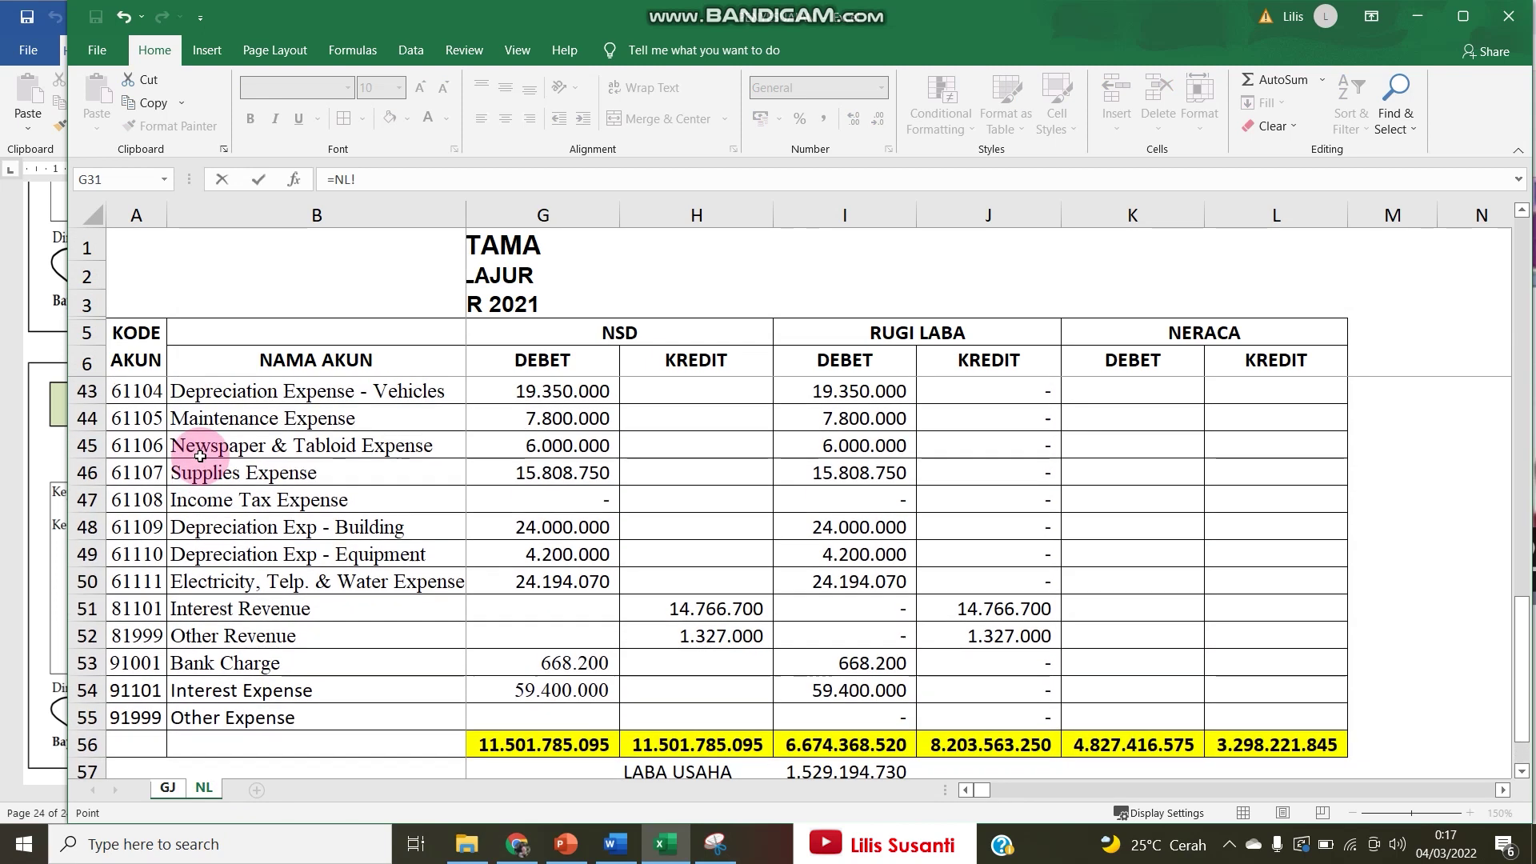
pyautogui.press('Tab')
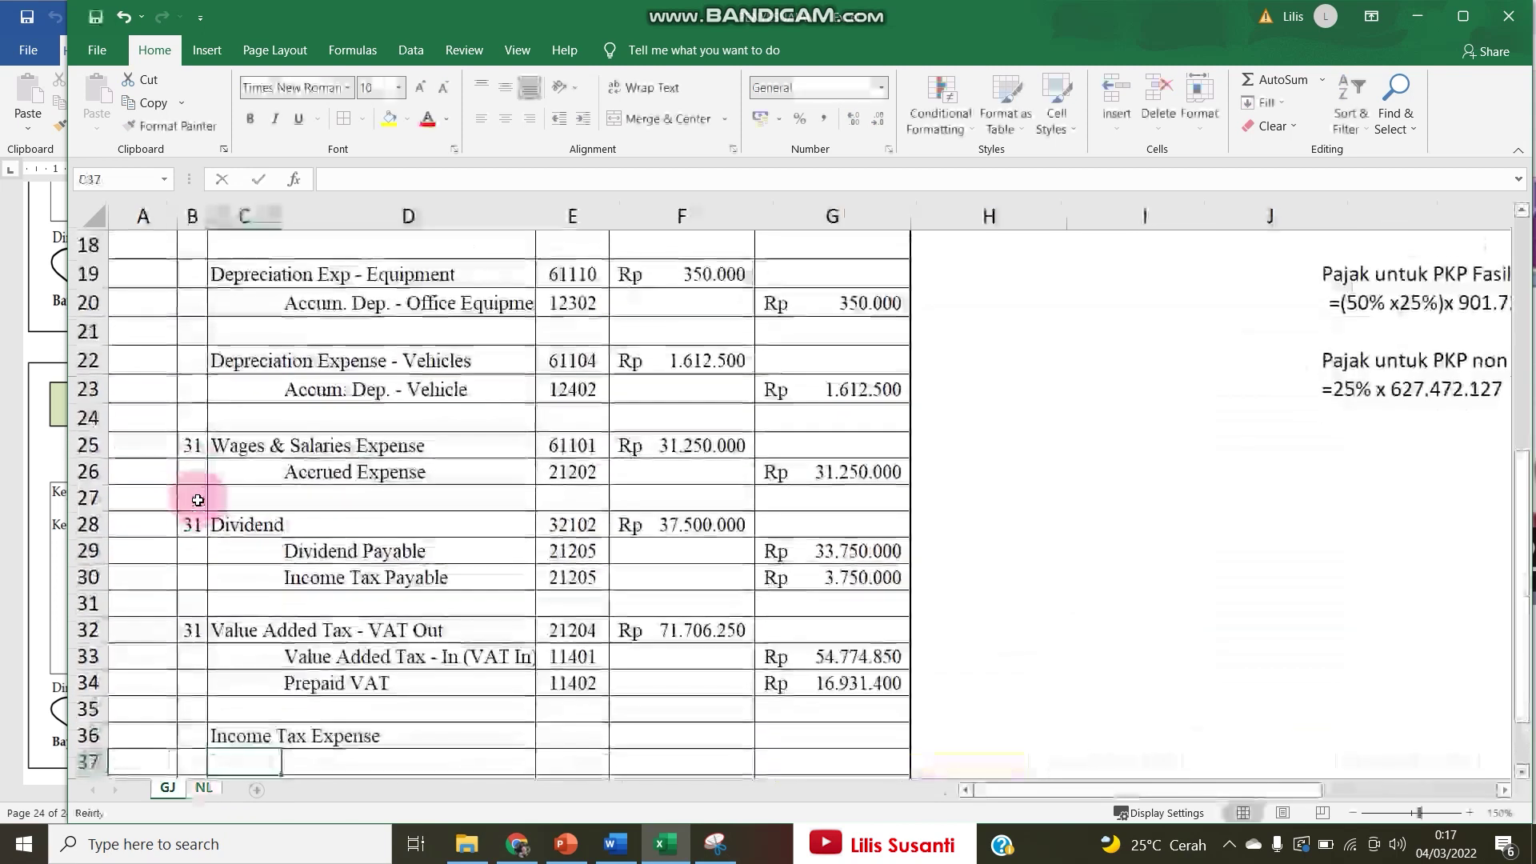
# Fill the REF cell E36 by linking to the Income Tax Expense account code, 61108, on the NL sheet.
pyautogui.press('Tab')
pyautogui.write('=')
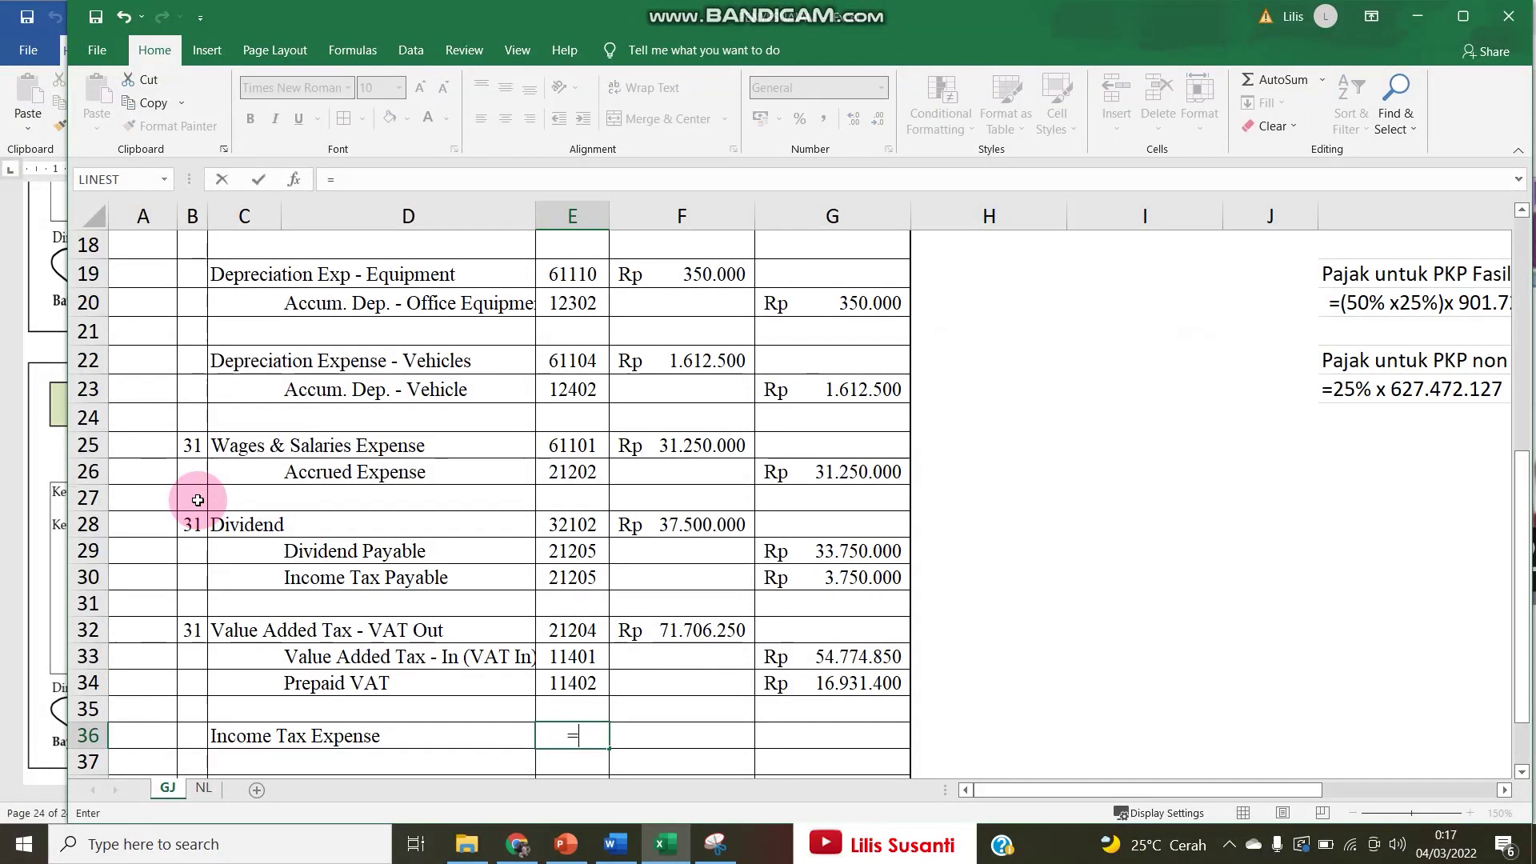
pyautogui.click(202, 787)
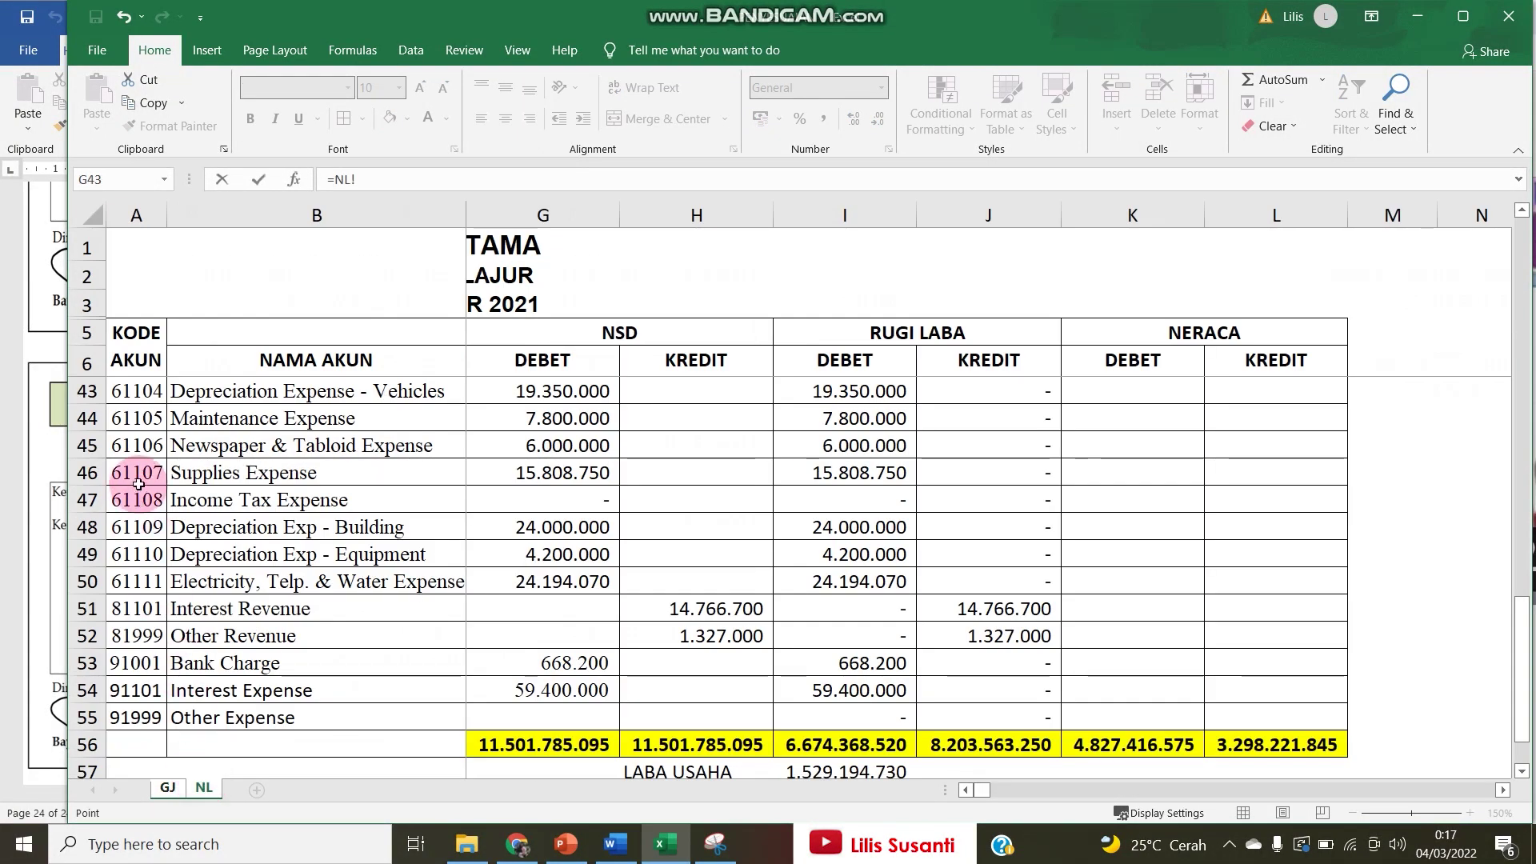
pyautogui.press('Return')
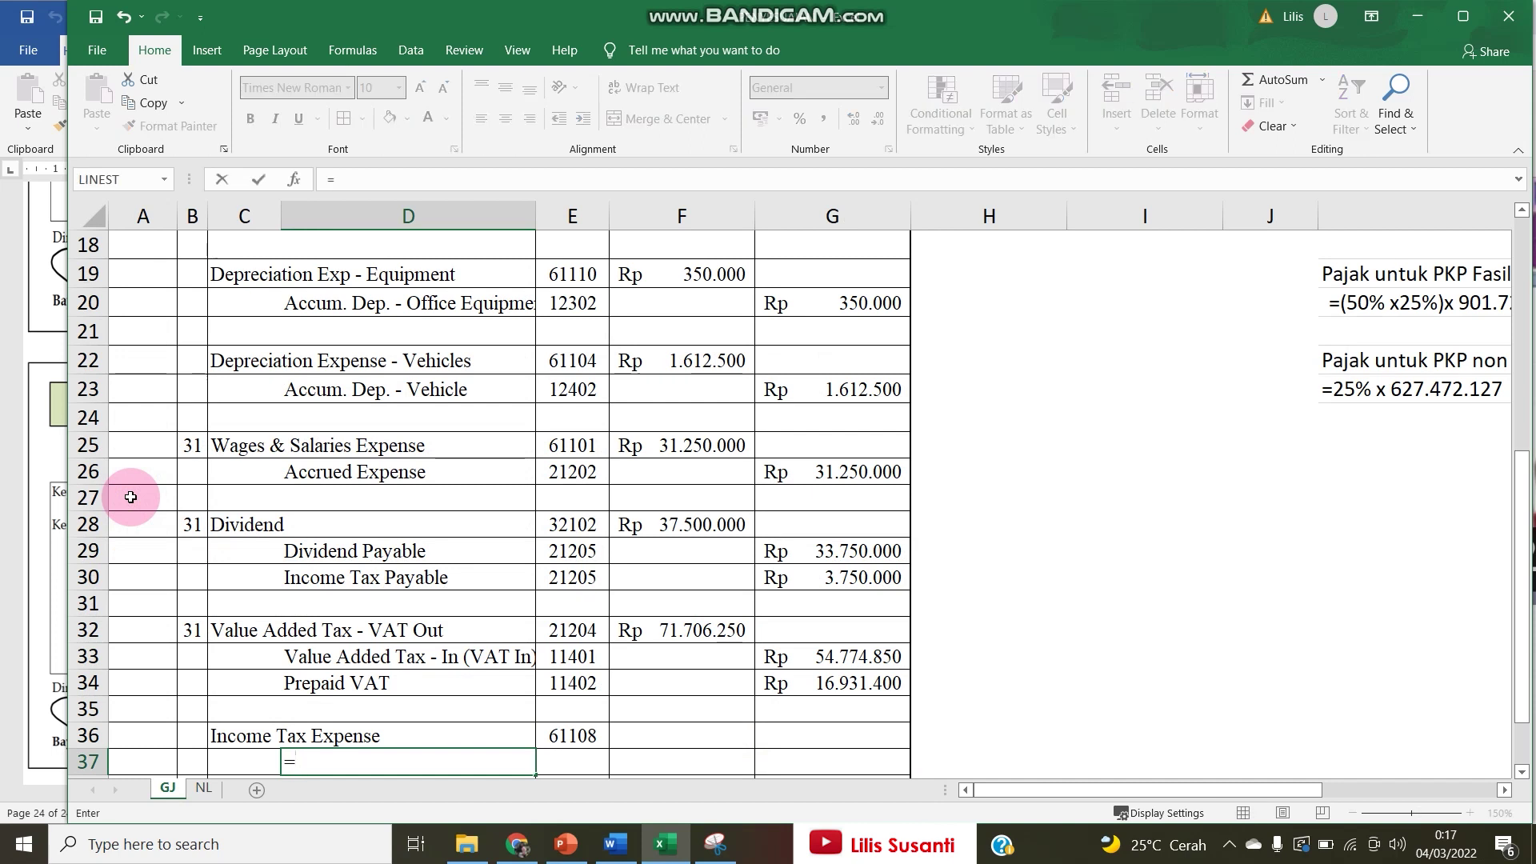
# Link D37 and E37 to the Income Tax Payable account name and its code 21205 on the NL sheet.
pyautogui.click(204, 788)
pyautogui.scroll(8, 211, 722)
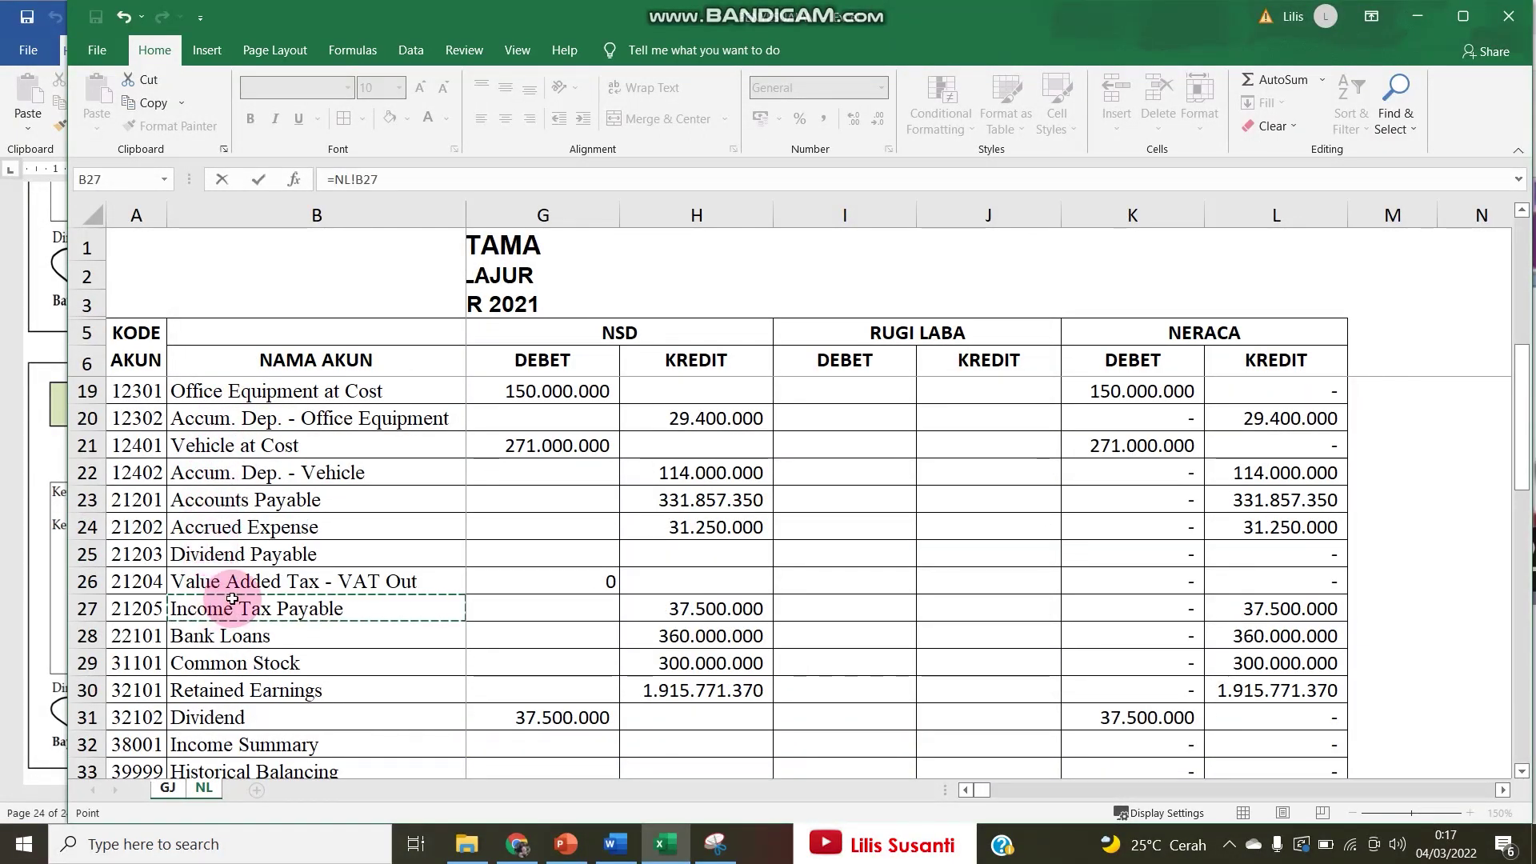
pyautogui.press('Escape')
pyautogui.write('=')
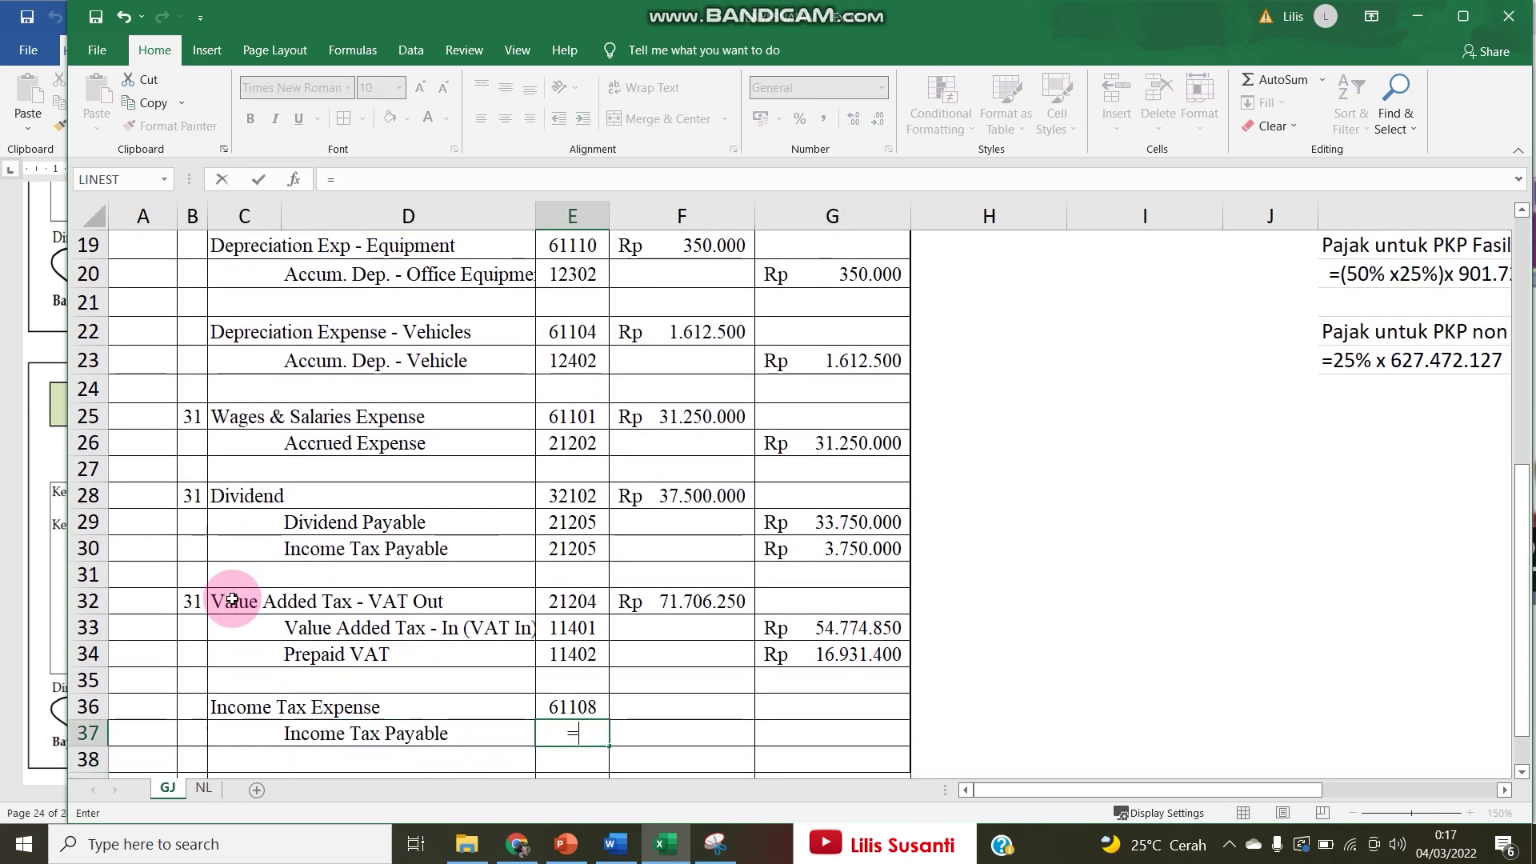
pyautogui.click(203, 788)
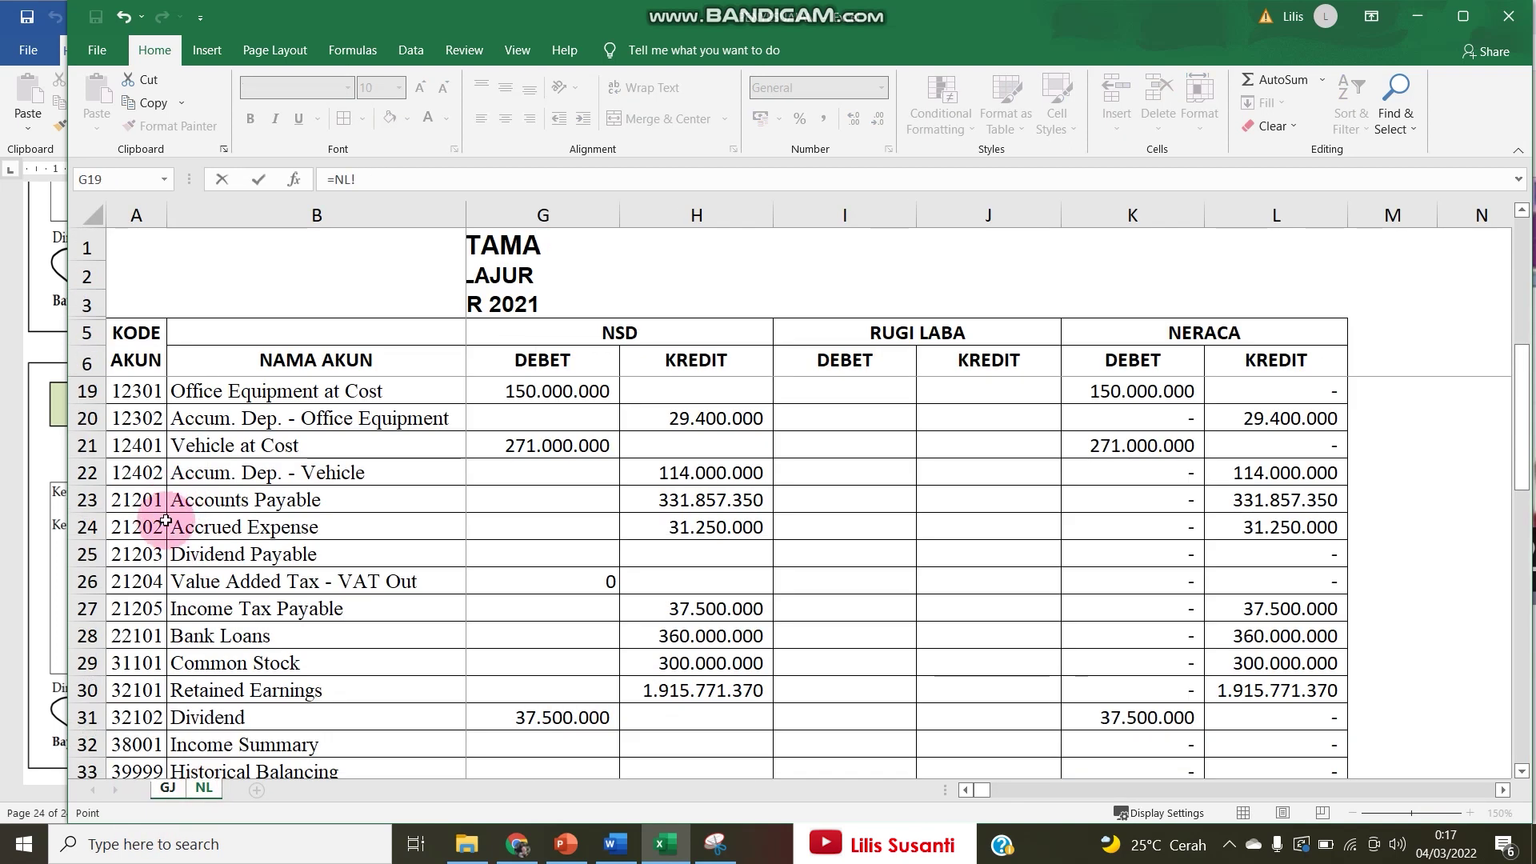
pyautogui.click(130, 610)
pyautogui.press('Return')
# Enter the Income Tax Expense debit in F36 as a reference to the total tax in L24.
pyautogui.press('Up')
pyautogui.press('Right')
pyautogui.press('Up')
pyautogui.write('=')
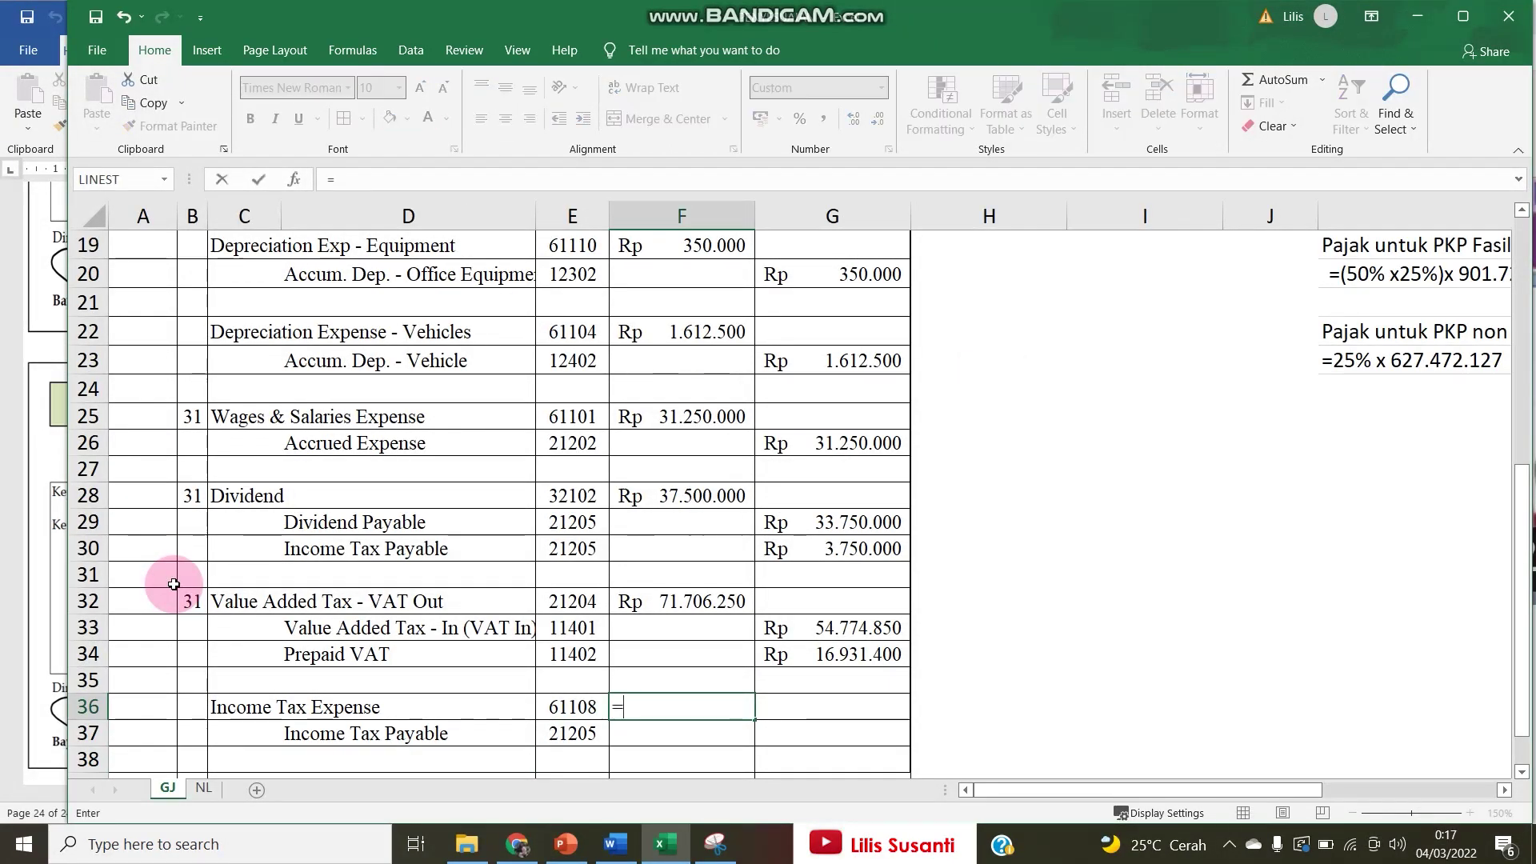
pyautogui.click(1374, 790)
pyautogui.moveTo(1375, 792); pyautogui.dragTo(1408, 792)
pyautogui.click(628, 388)
pyautogui.press('Return')
# Enter the Income Tax Payable credit in G37 as a reference to the debit in F36, and check the journal totals.
pyautogui.press('Right')
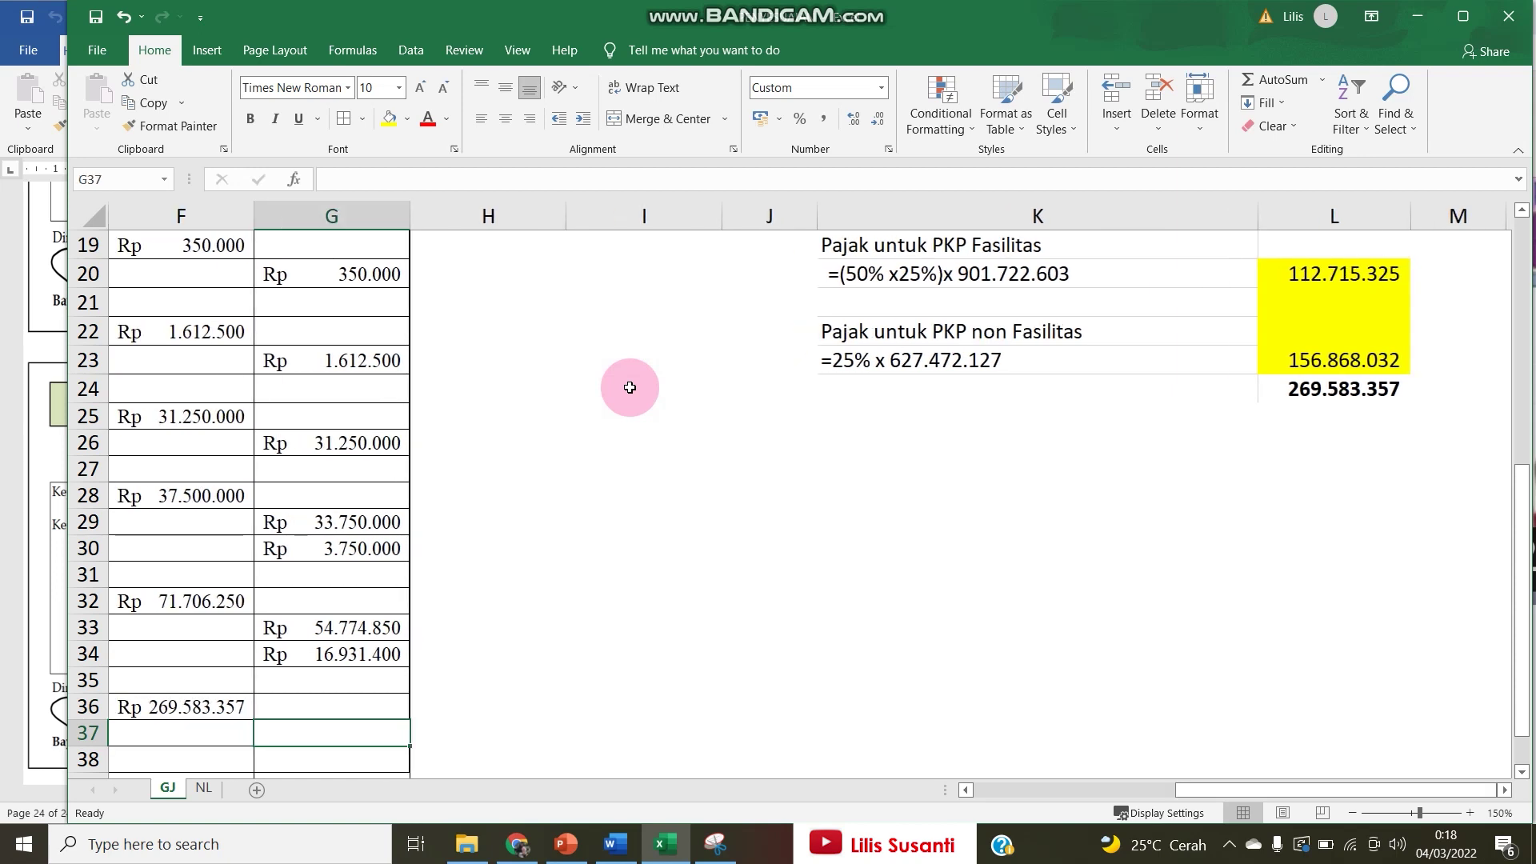
pyautogui.write('=')
pyautogui.press('Left')
pyautogui.press('Up')
pyautogui.press('Return')
pyautogui.press('Down')
pyautogui.press('Down')
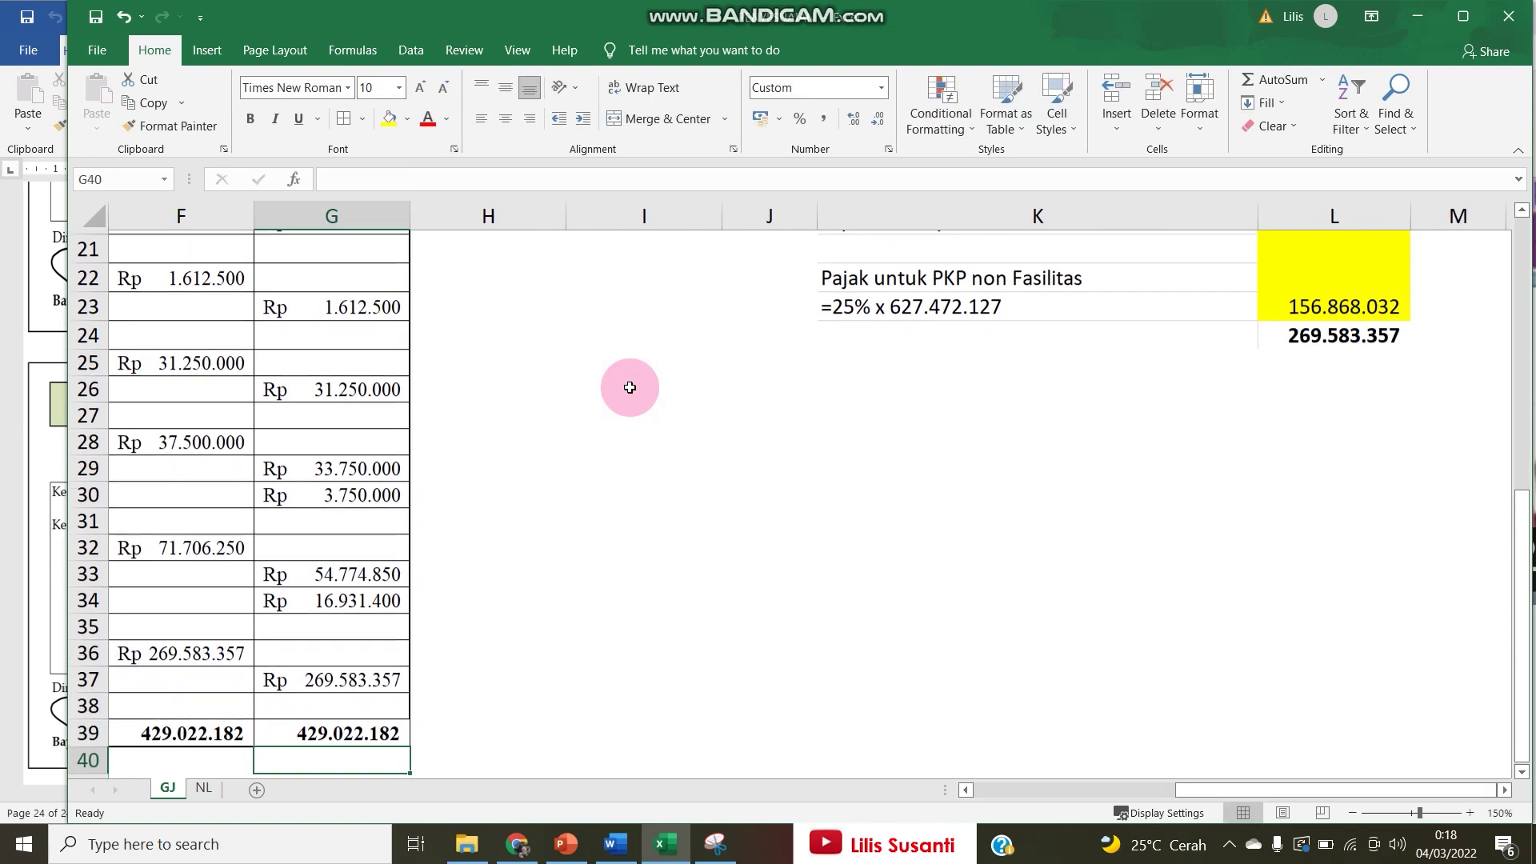
pyautogui.press('Home')
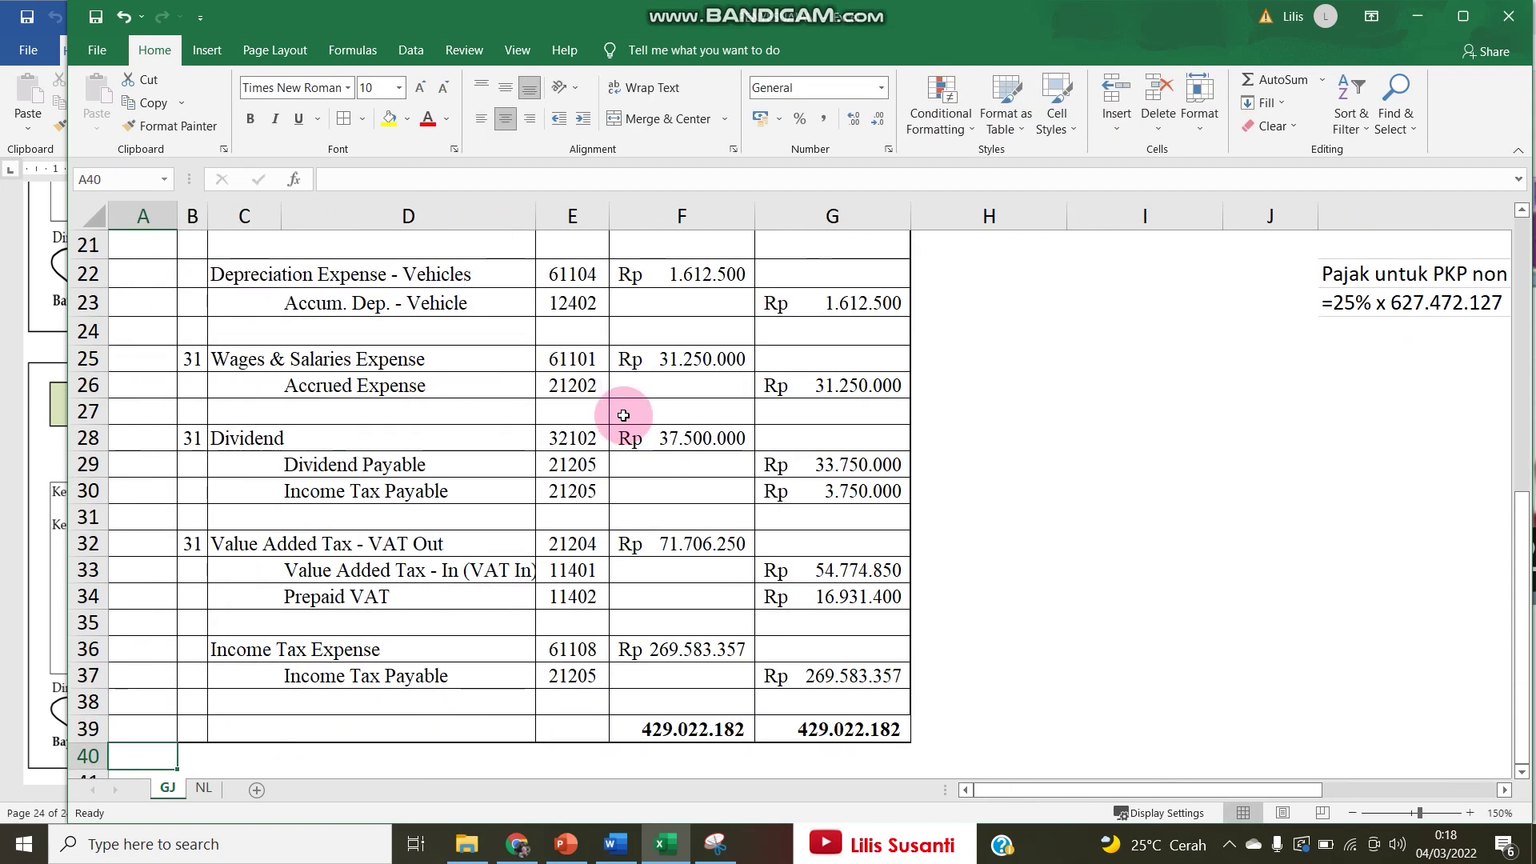
# Review LABA USAHA in I57 on the NL sheet and colour the Income Tax Expense AJP debit in E47 red.
pyautogui.click(204, 789)
pyautogui.scroll(-7, 997, 696)
pyautogui.scroll(-2, 1005, 689)
pyautogui.click(845, 695)
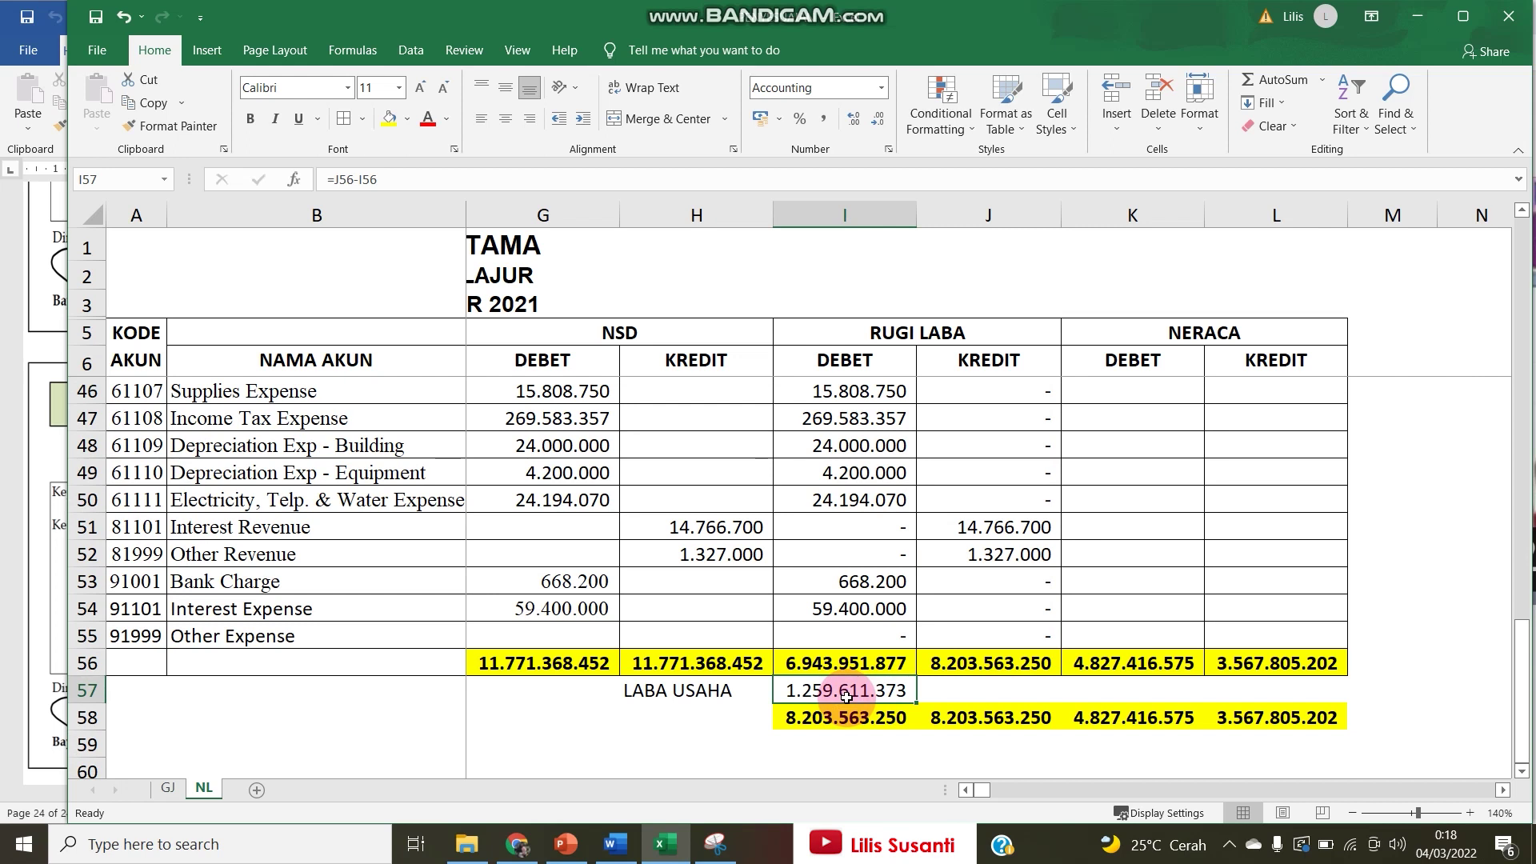
pyautogui.press('Left')
pyautogui.press('Left')
pyautogui.press('Left')
pyautogui.press('Left')
pyautogui.press('Left')
pyautogui.press('Left')
pyautogui.press('Left')
pyautogui.press('Up')
pyautogui.press('Up')
pyautogui.press('Up')
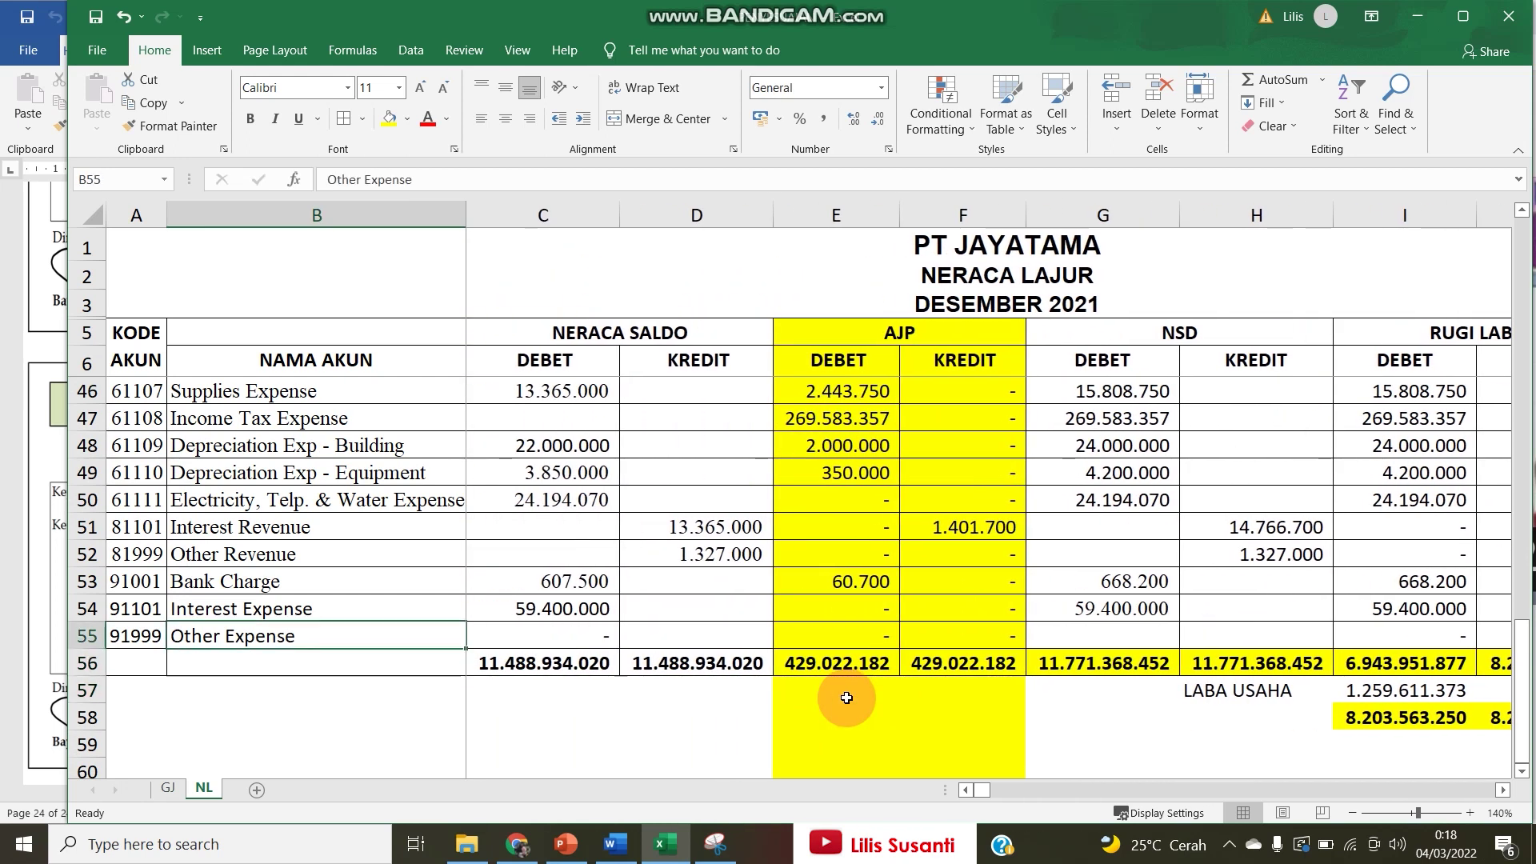
pyautogui.press('Right')
pyautogui.press('Right')
pyautogui.press('Up')
pyautogui.press('Up')
pyautogui.press('Up')
pyautogui.press('Up')
pyautogui.press('Up')
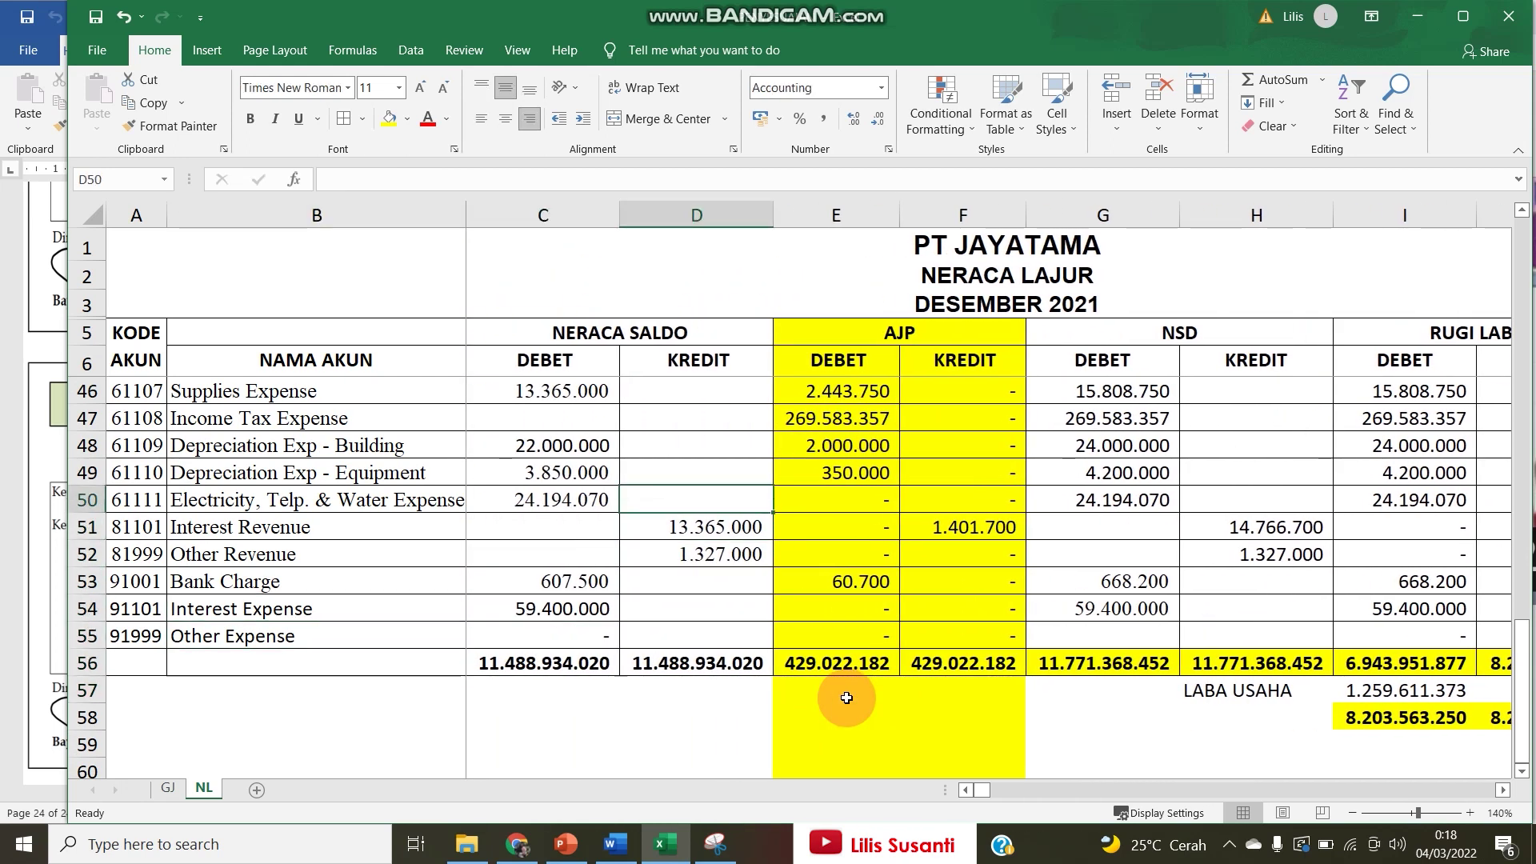
pyautogui.press('Right')
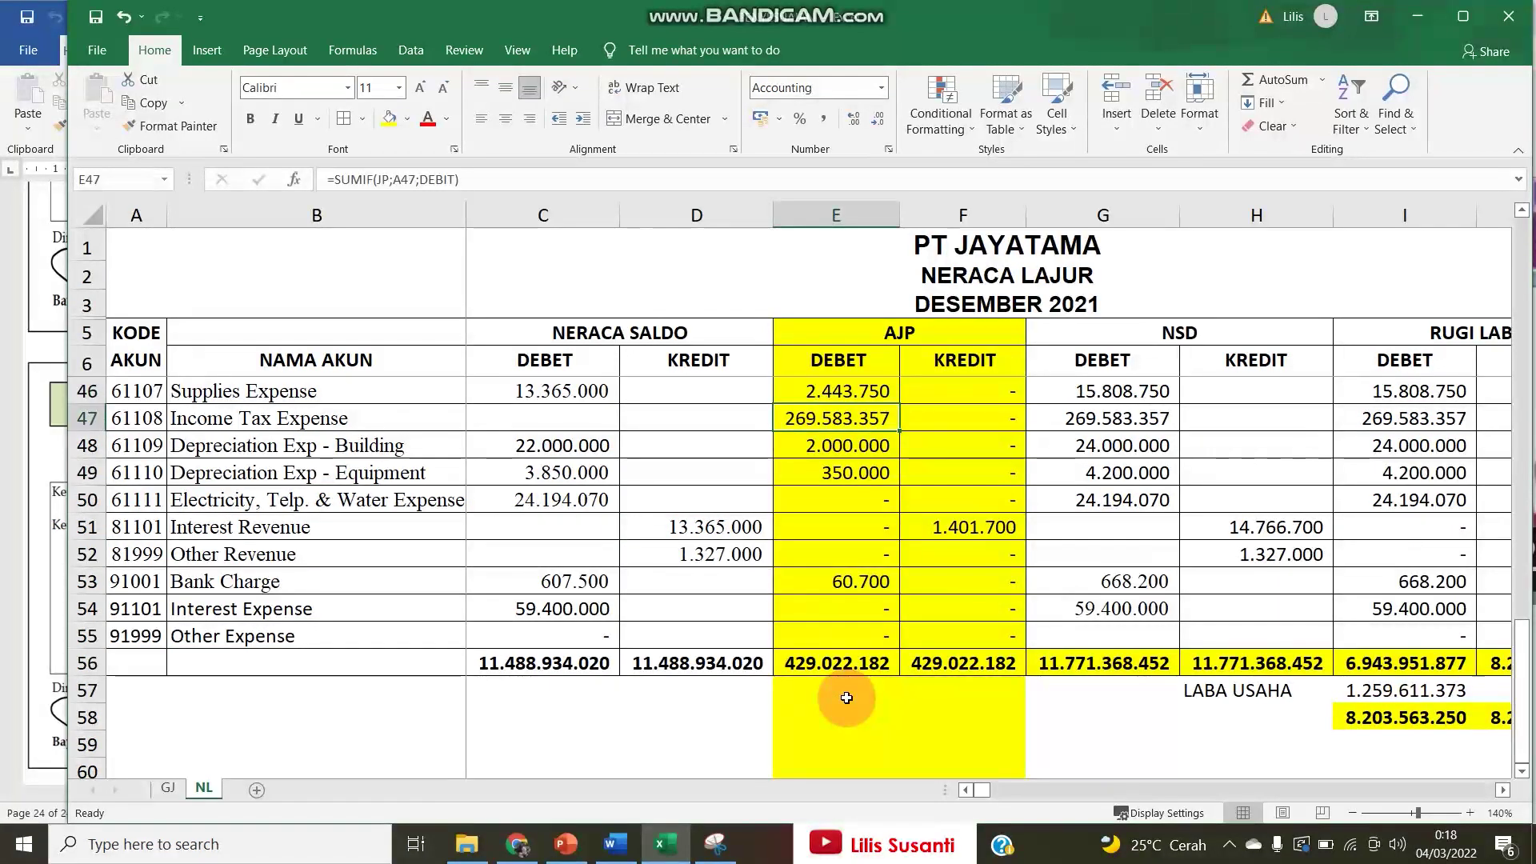
pyautogui.press('Down')
pyautogui.click(428, 118)
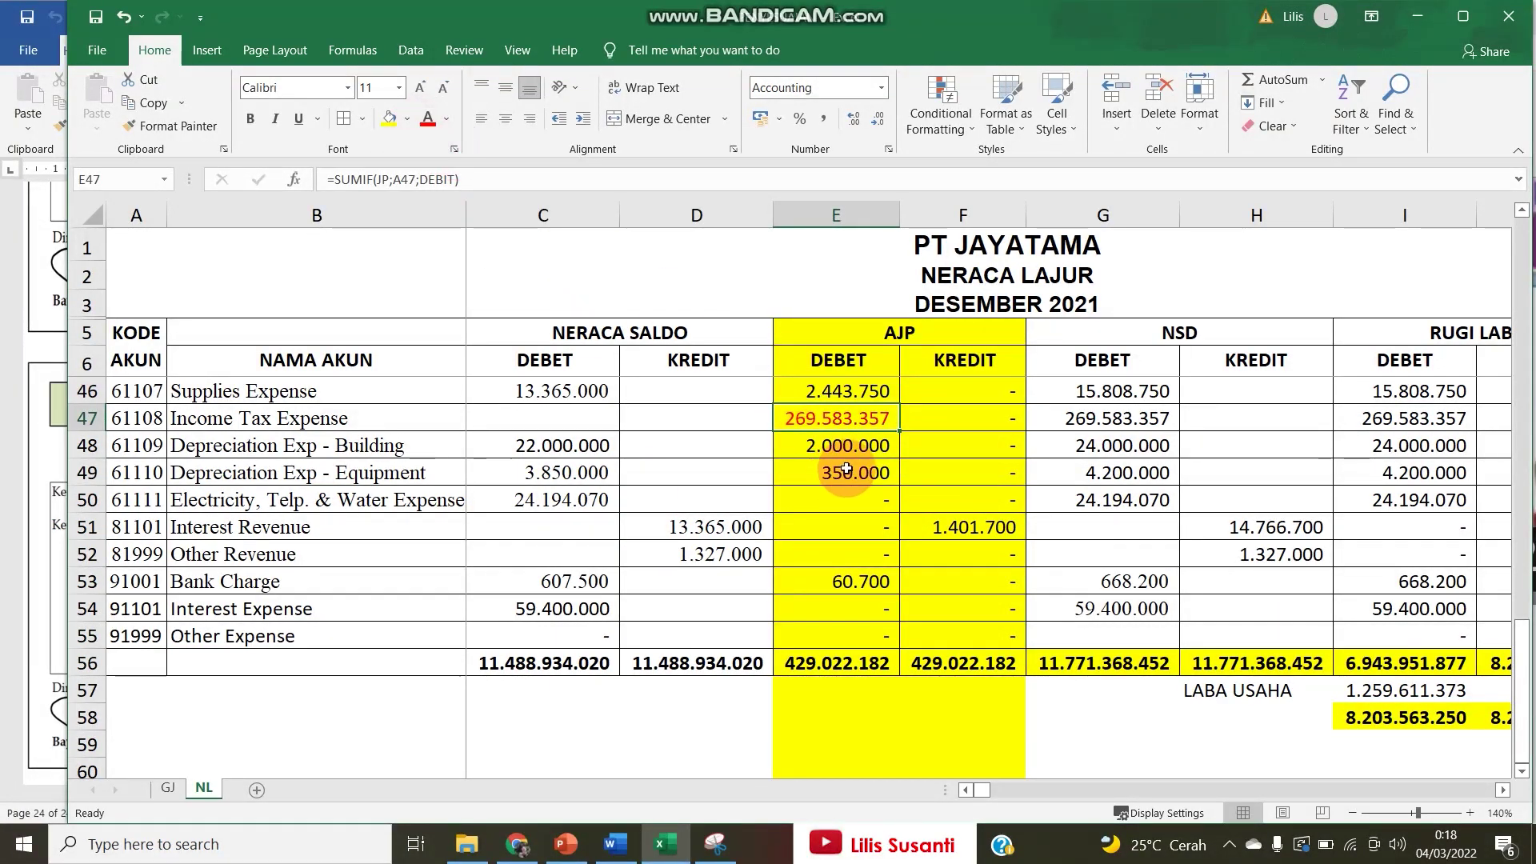
# Colour the Income Tax Payable AJP credit in F27 red.
pyautogui.scroll(10, 969, 424)
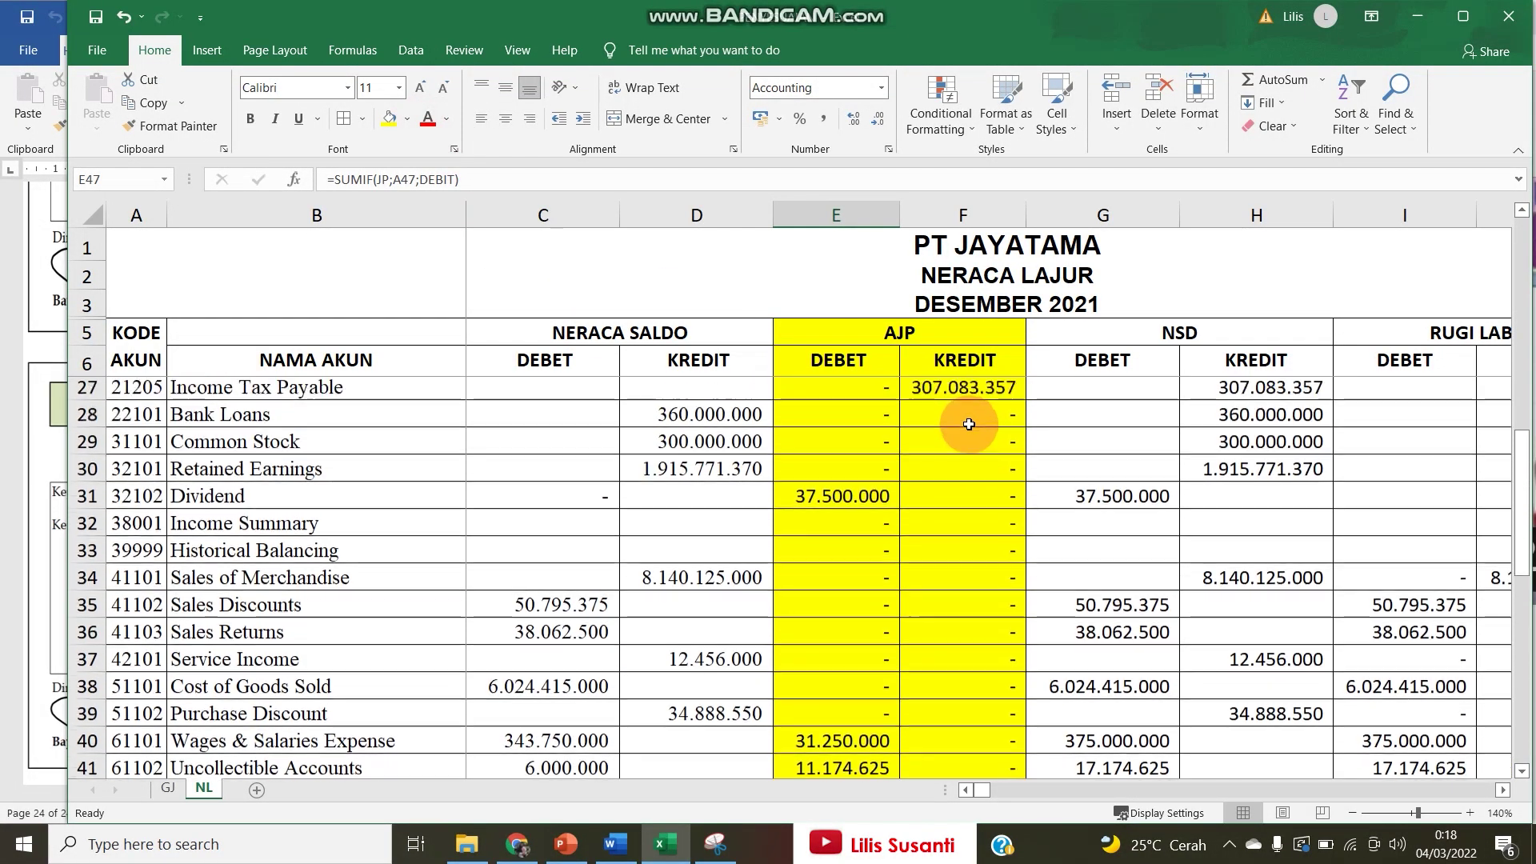
pyautogui.scroll(3, 969, 424)
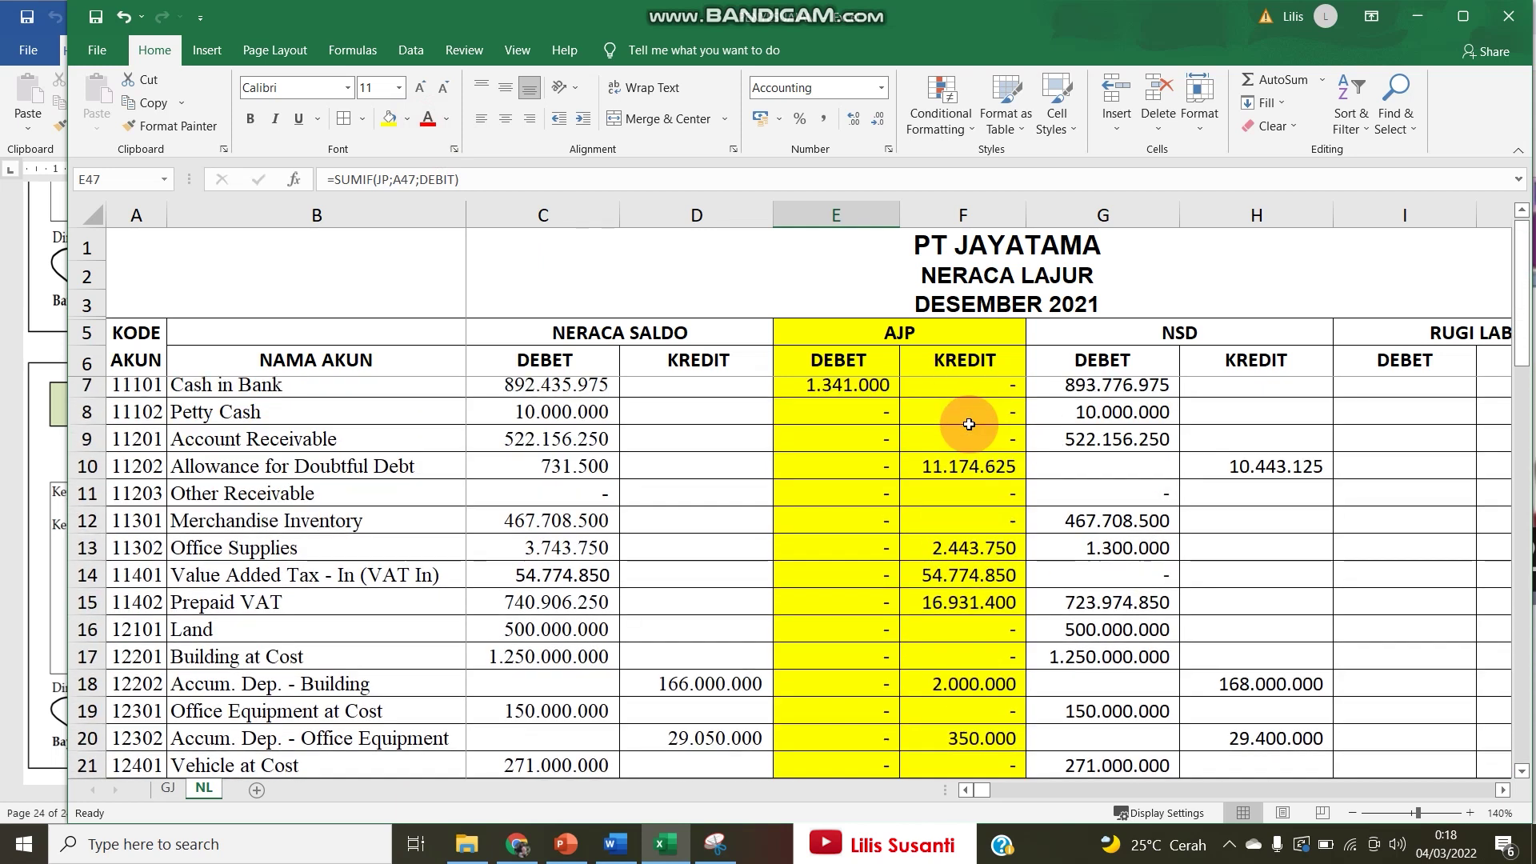
pyautogui.scroll(-6, 969, 424)
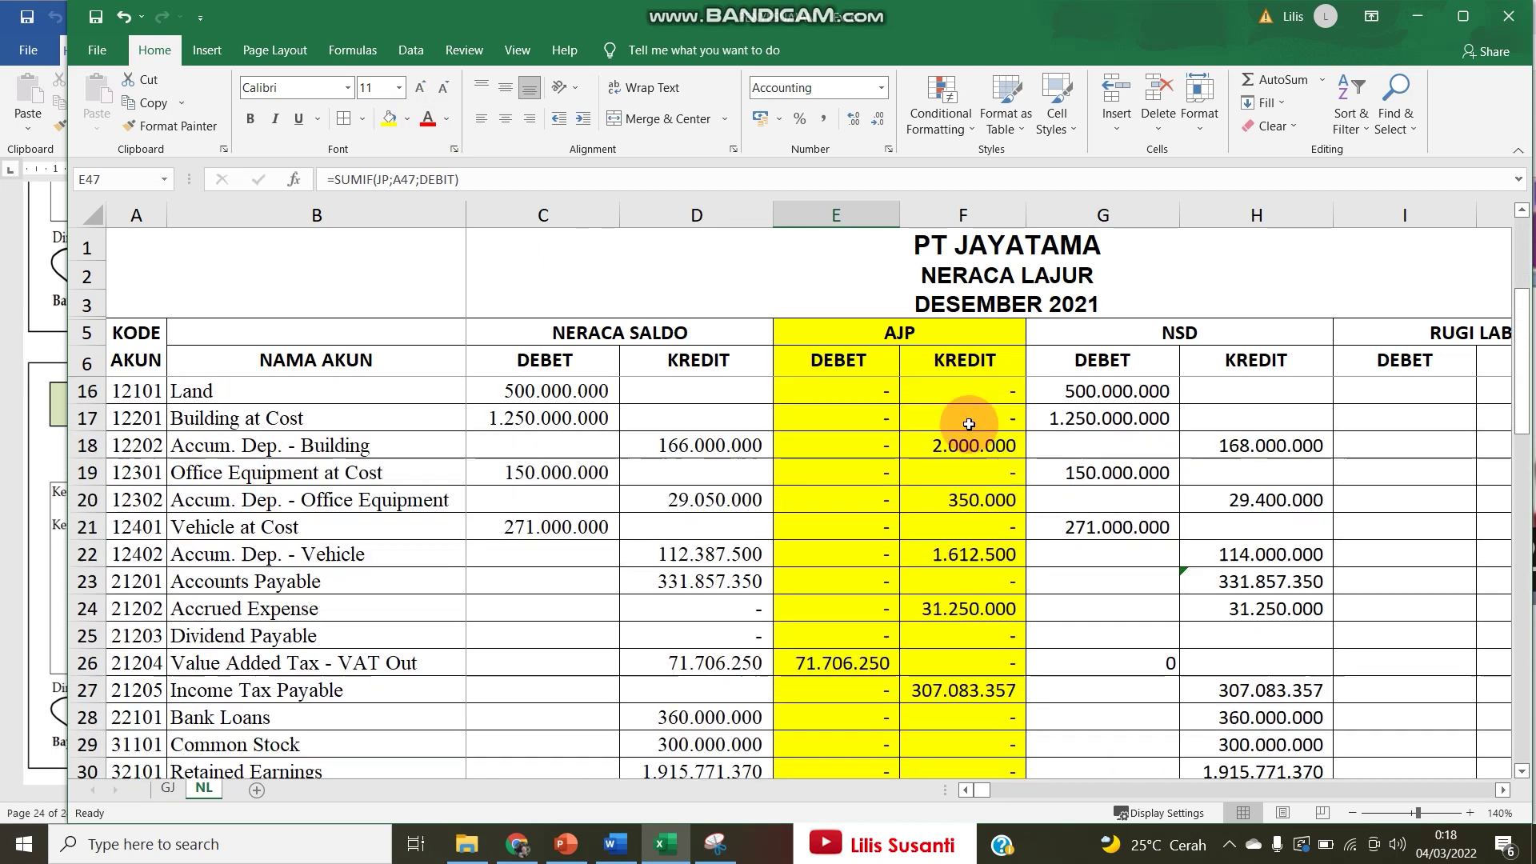
pyautogui.scroll(5, 968, 424)
pyautogui.scroll(-6, 969, 424)
pyautogui.scroll(7, 969, 424)
pyautogui.click(972, 610)
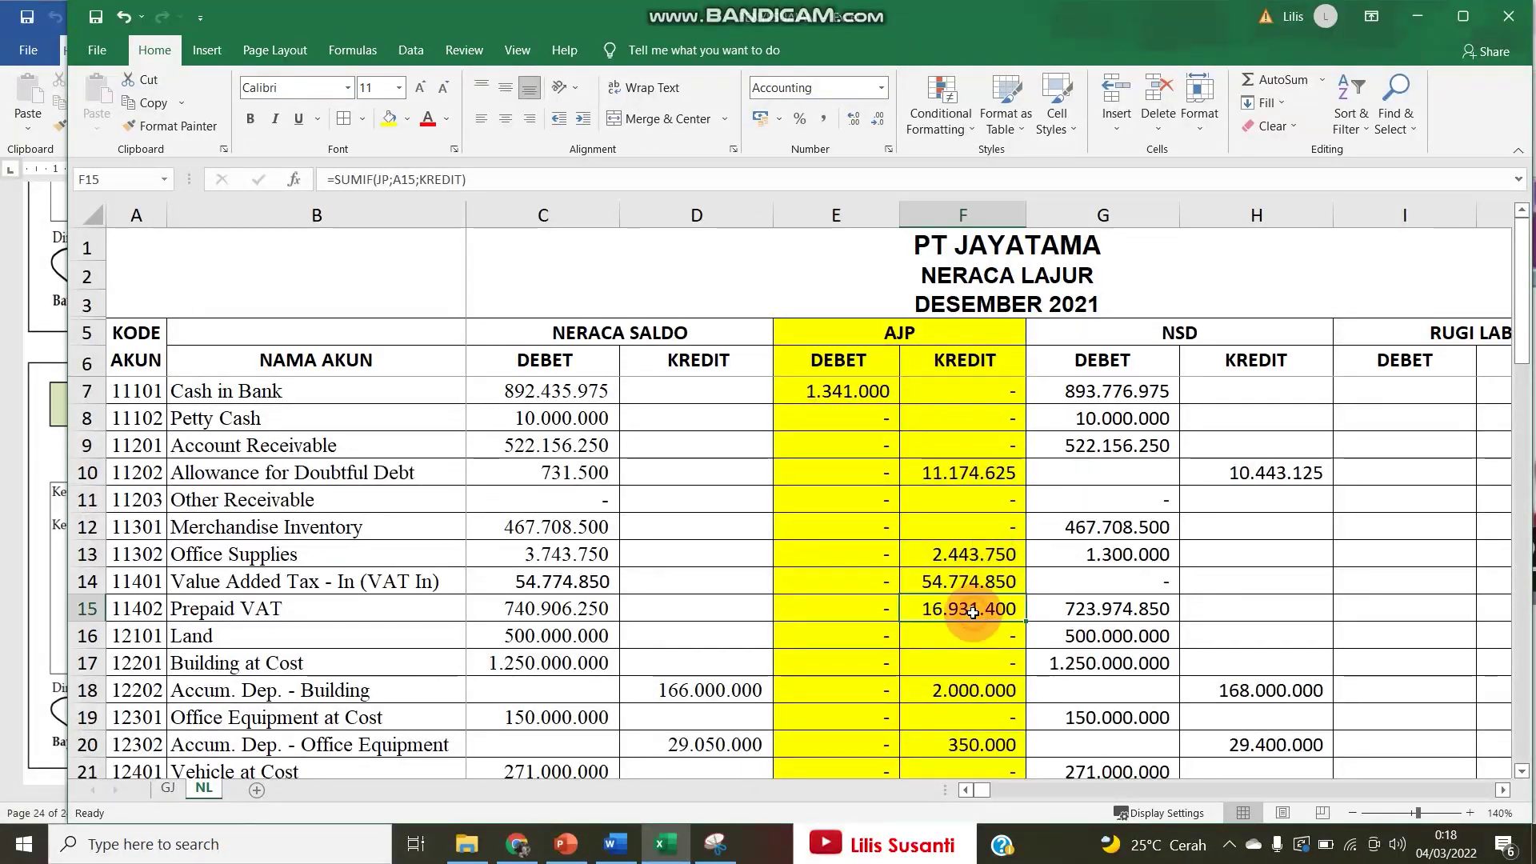
pyautogui.scroll(-4, 972, 613)
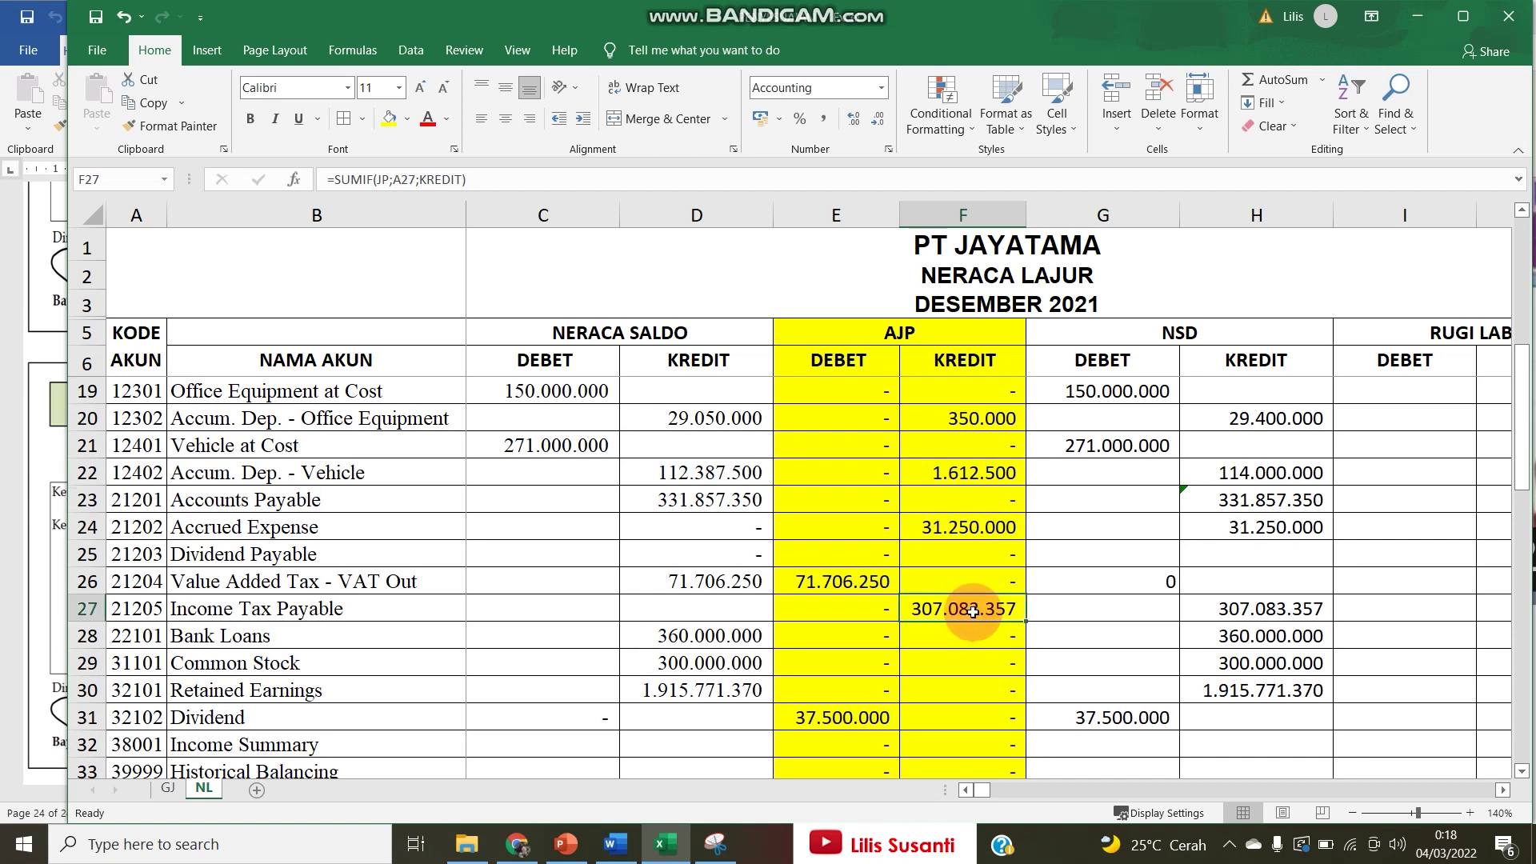
pyautogui.click(428, 118)
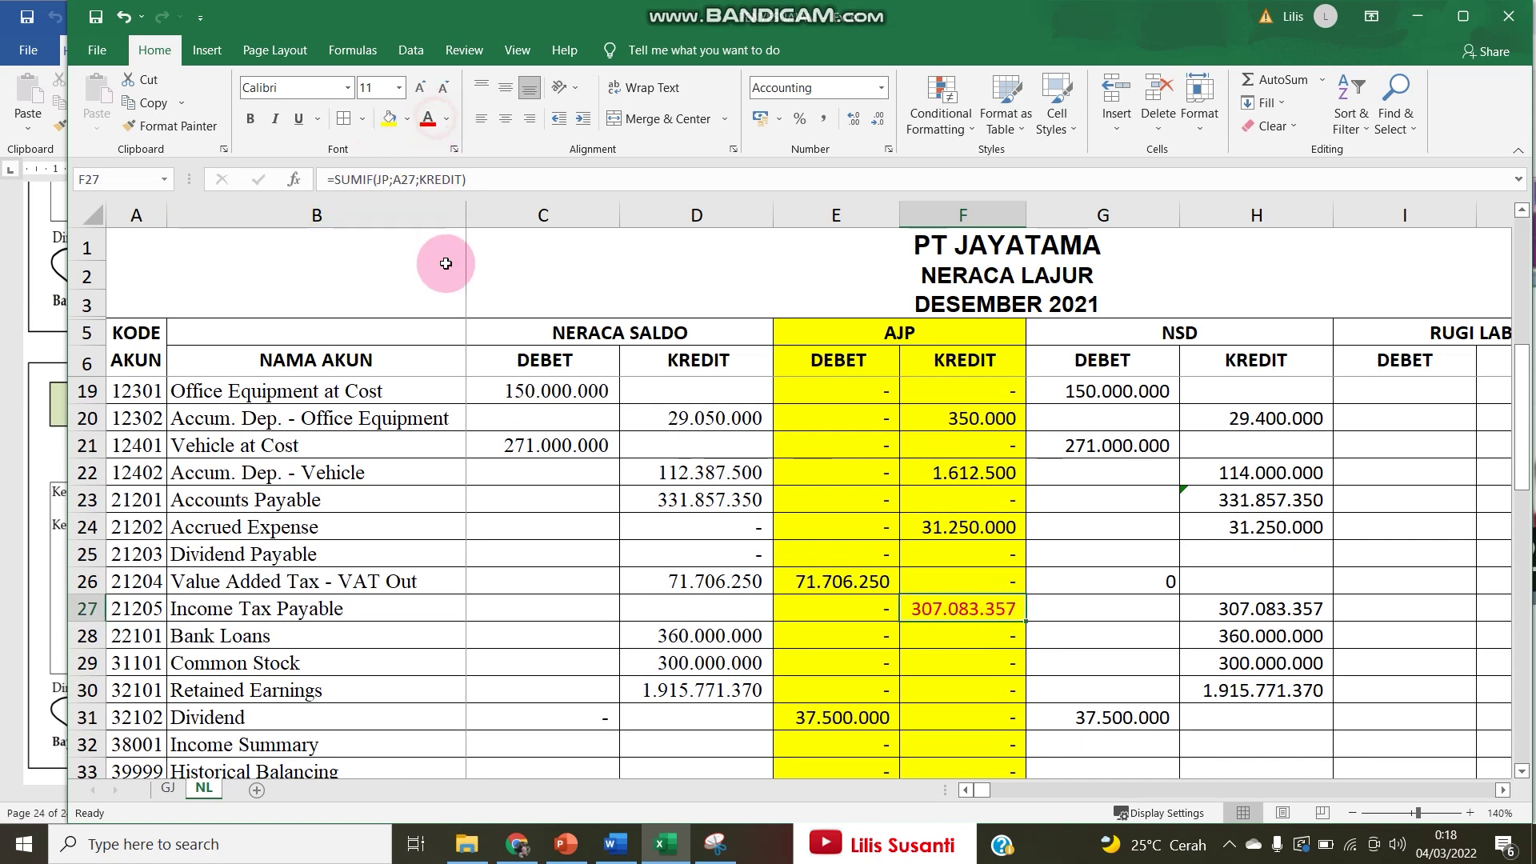
# Review the expense adjustments and check the AJP and NSD totals in row 56.
pyautogui.scroll(-2, 572, 596)
pyautogui.scroll(-4, 571, 597)
pyautogui.click(830, 683)
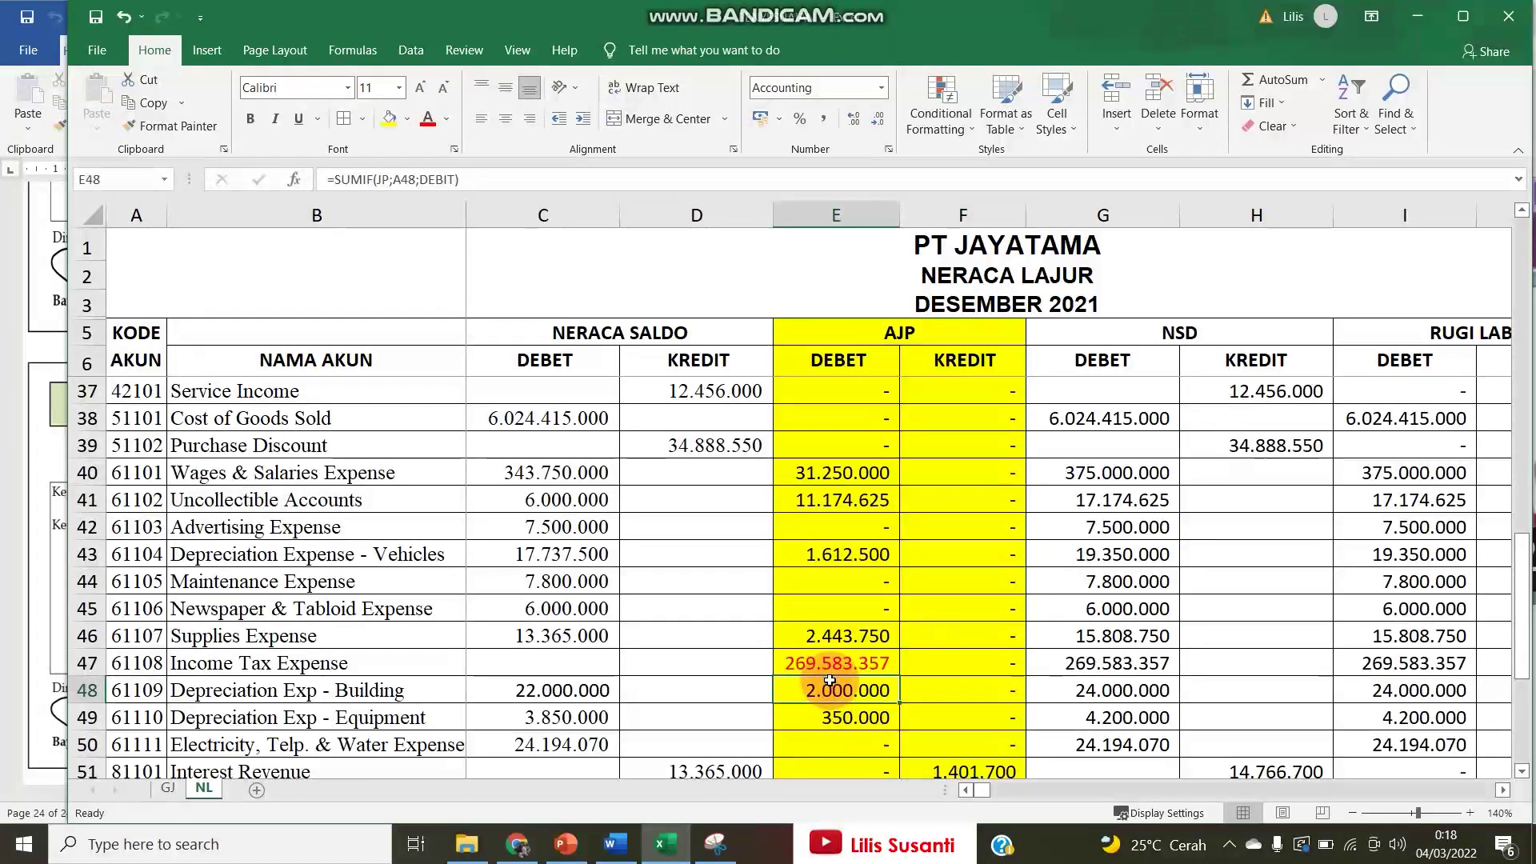
pyautogui.scroll(-1, 830, 682)
pyautogui.scroll(-2, 830, 682)
pyautogui.click(1144, 692)
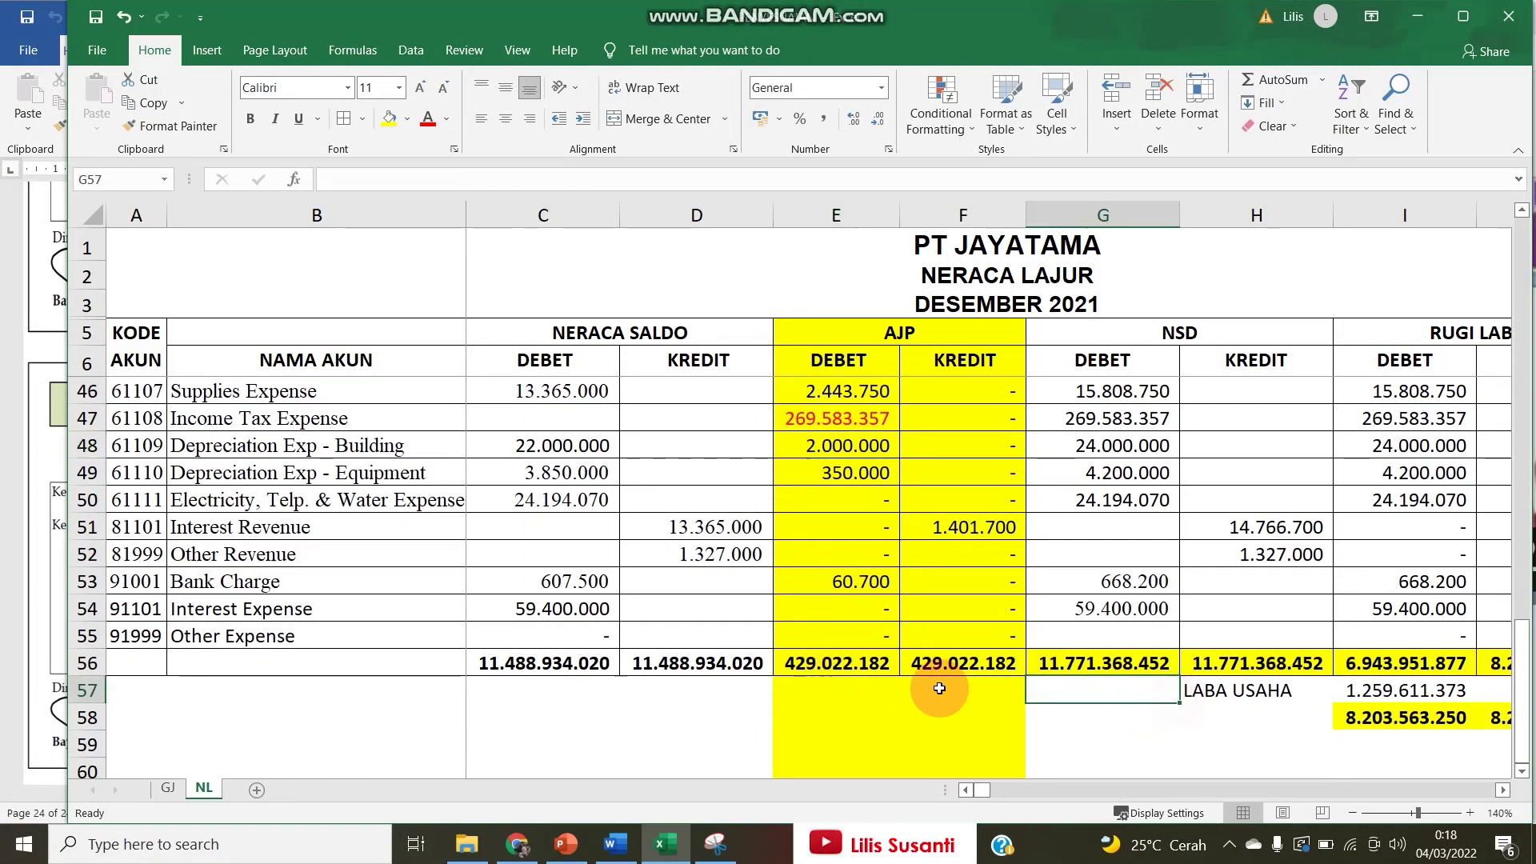
# Resize the workbook window to show the Word memorial beside it, and review LABA USAHA in I57 on the NL sheet.
pyautogui.click(168, 788)
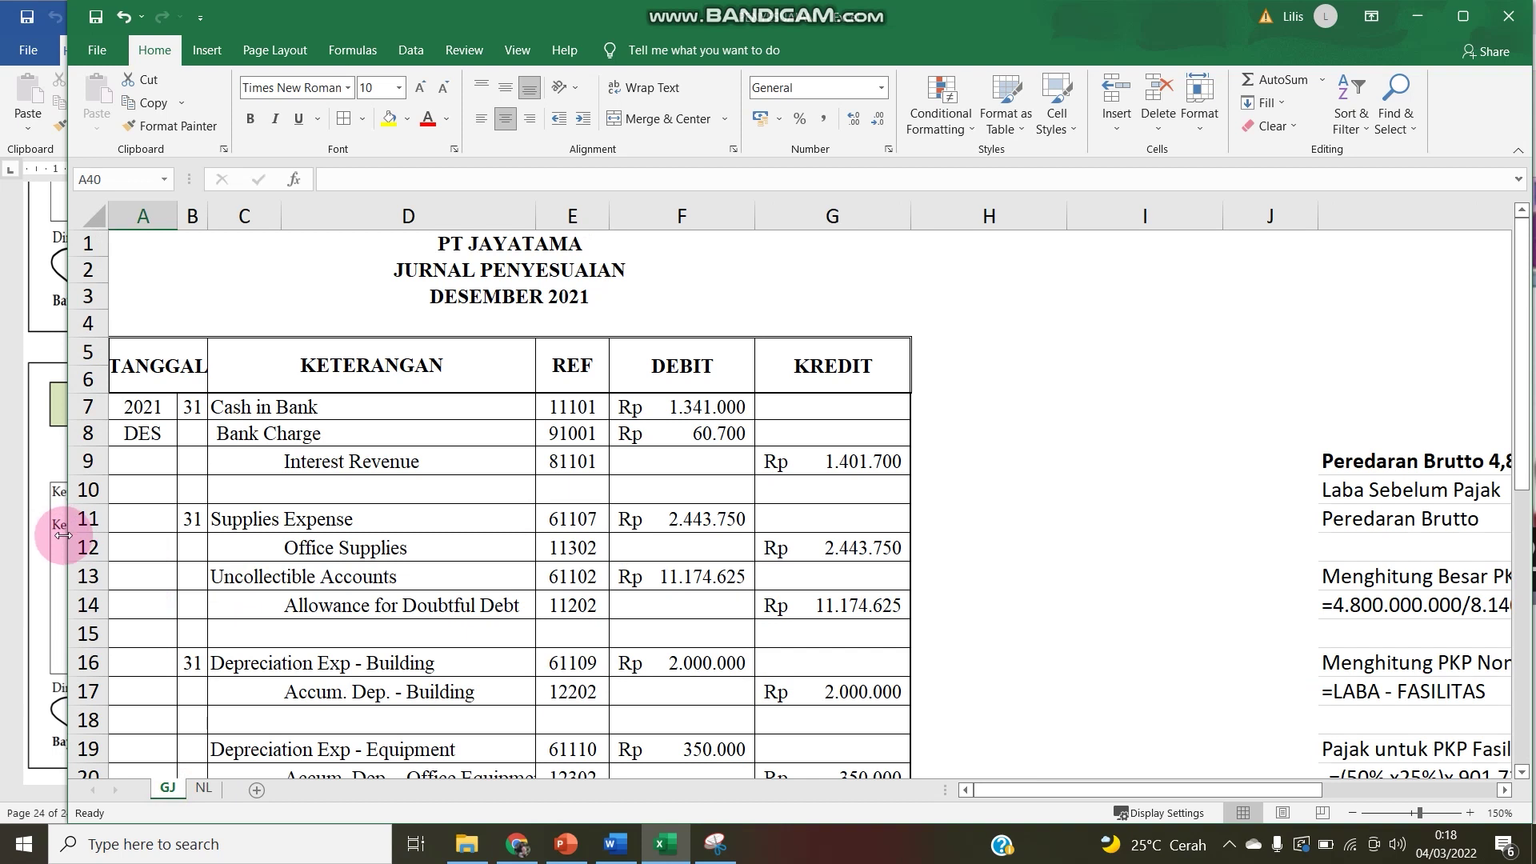
pyautogui.moveTo(63, 535); pyautogui.dragTo(549, 504)
pyautogui.click(678, 785)
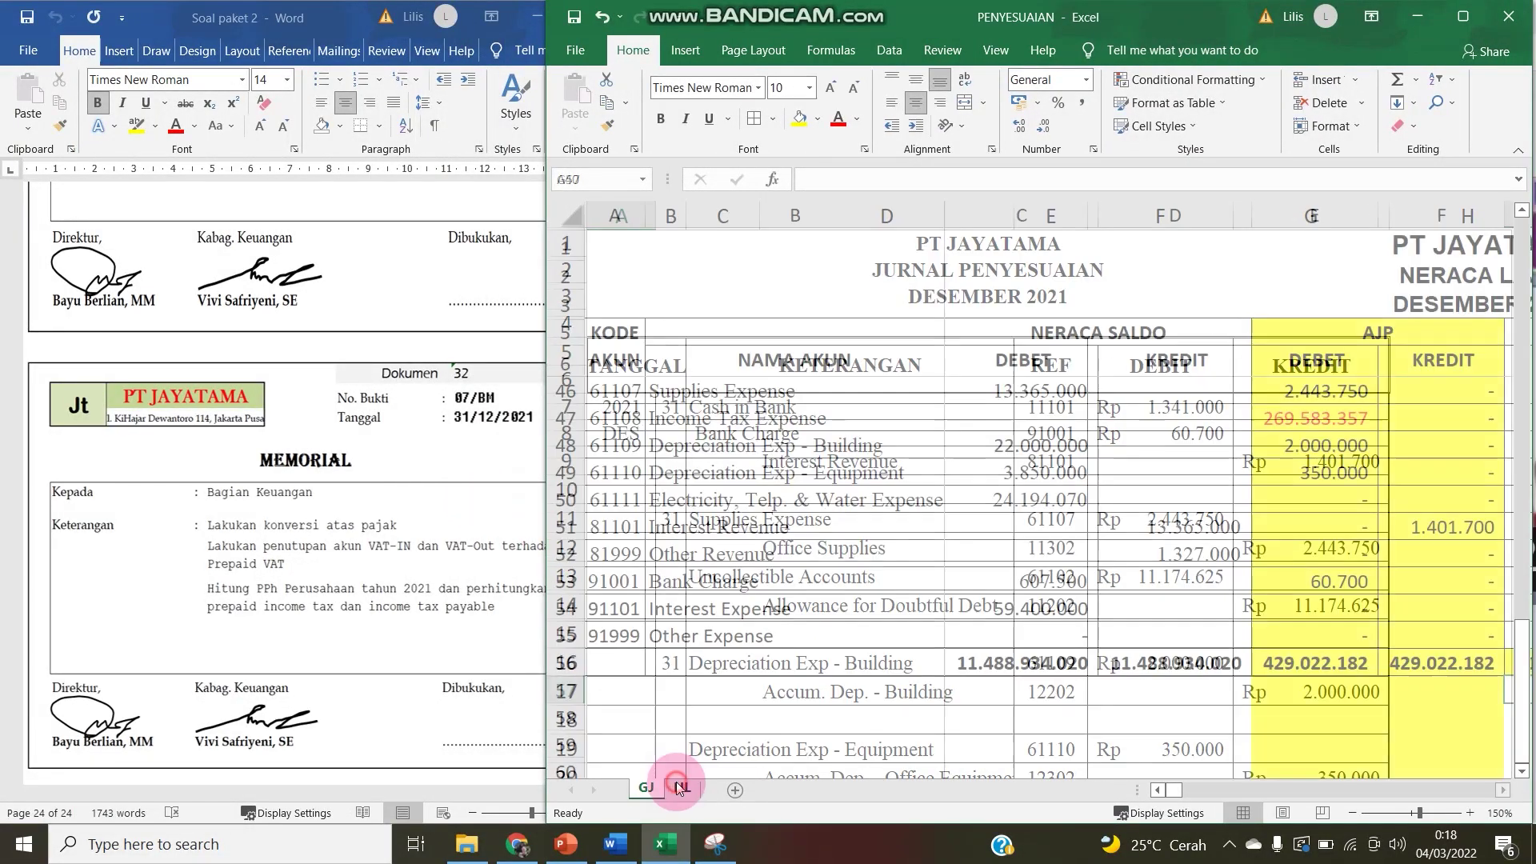
pyautogui.scroll(13, 795, 616)
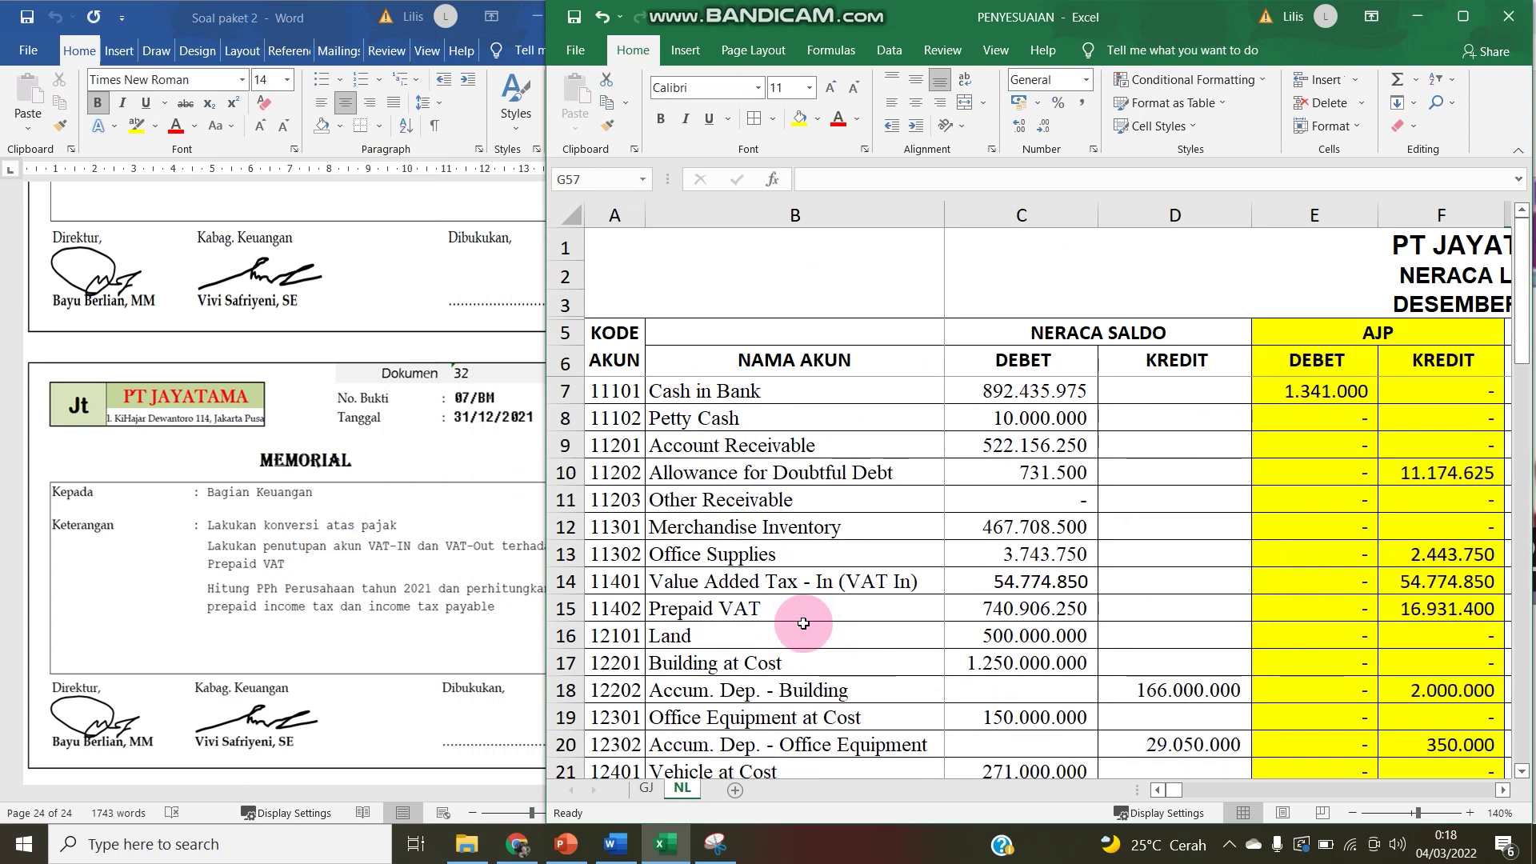
pyautogui.press('Right')
pyautogui.press('Right')
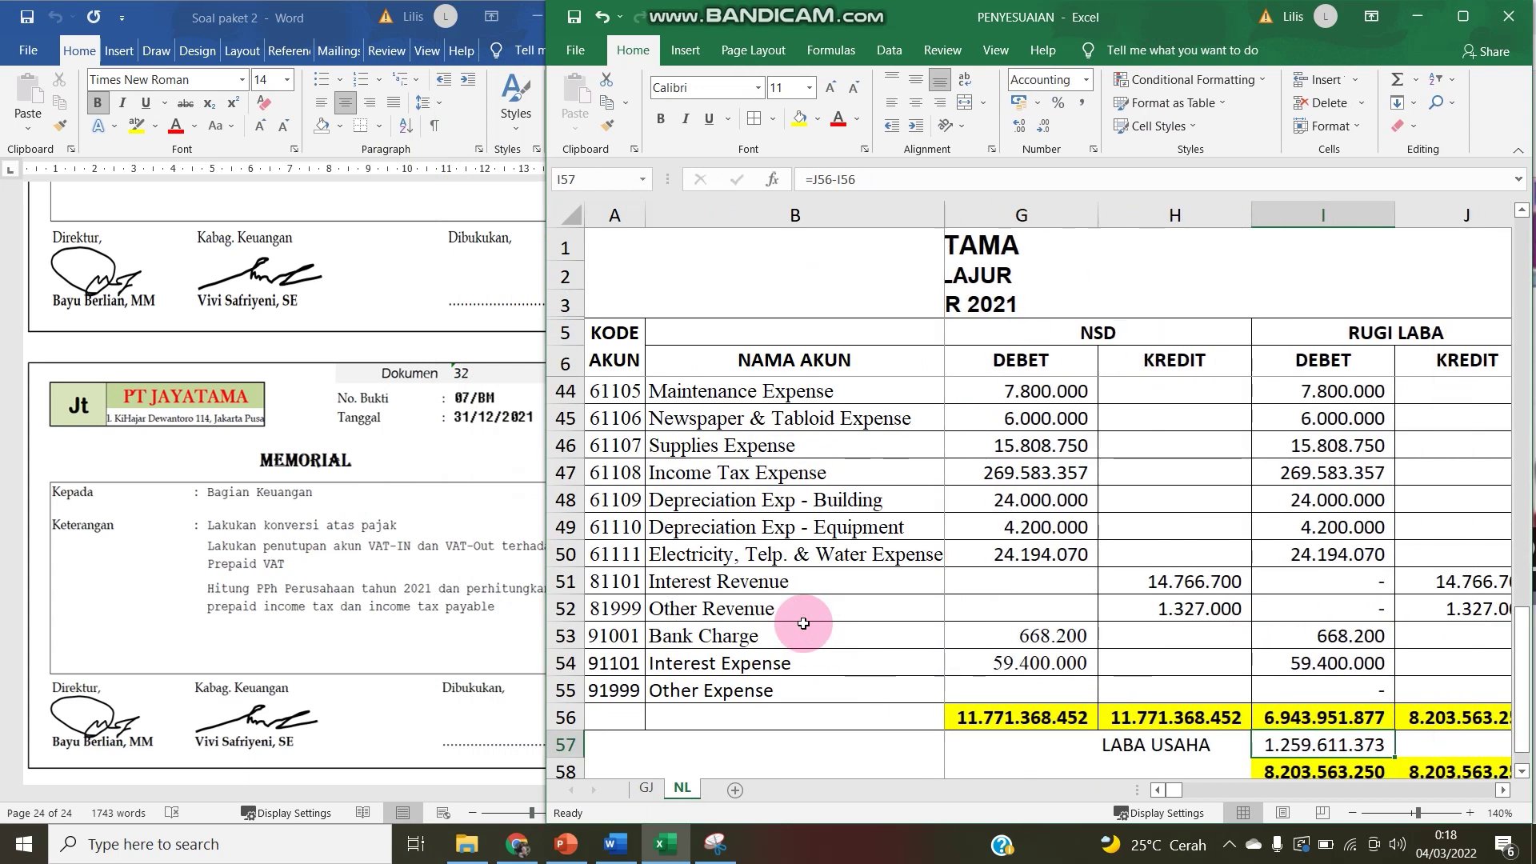
pyautogui.moveTo(543, 615); pyautogui.dragTo(442, 625)
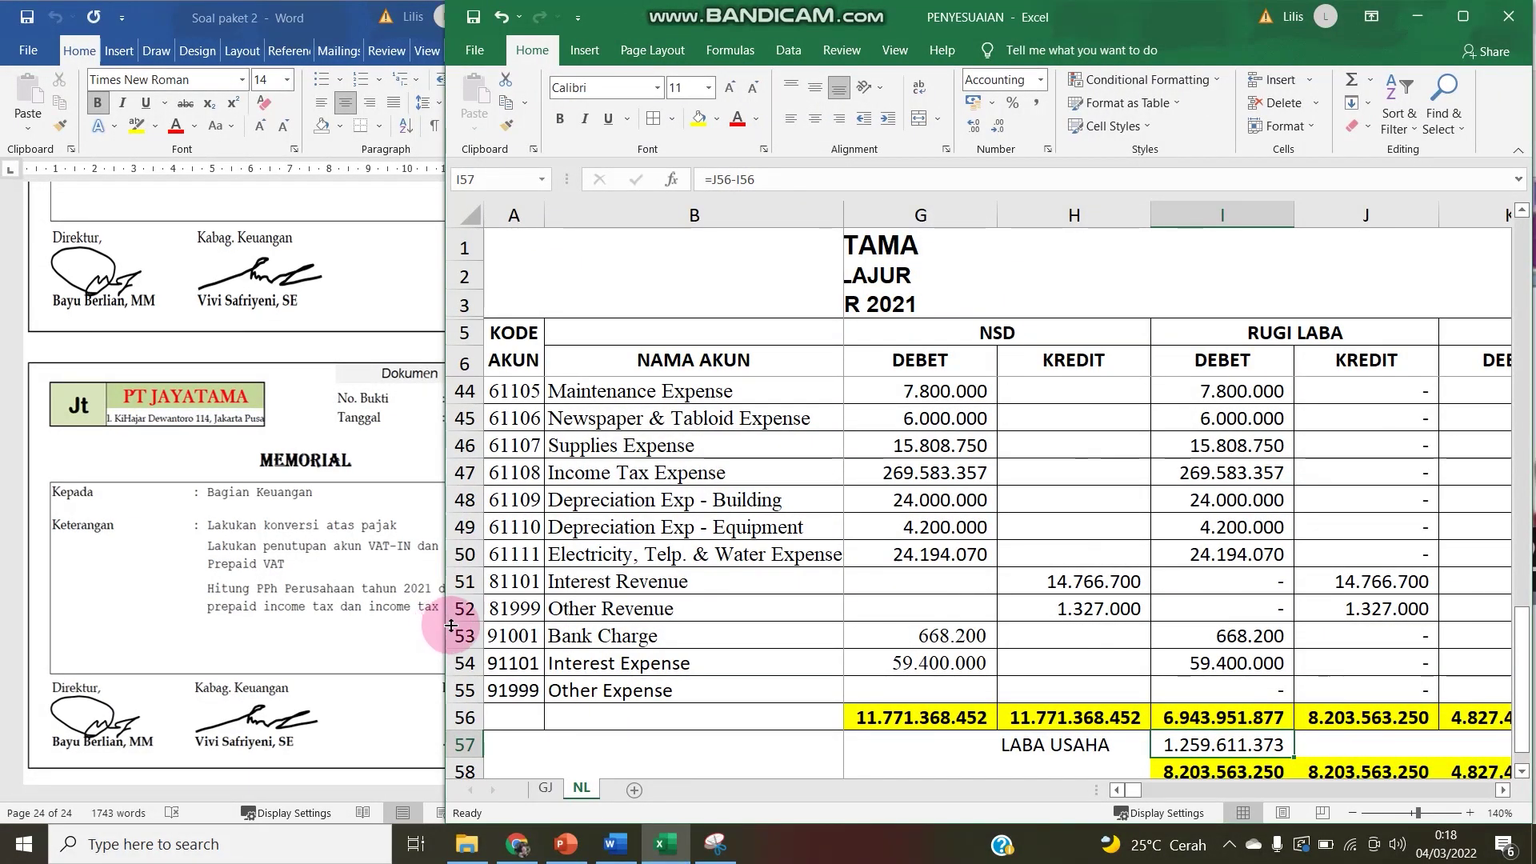